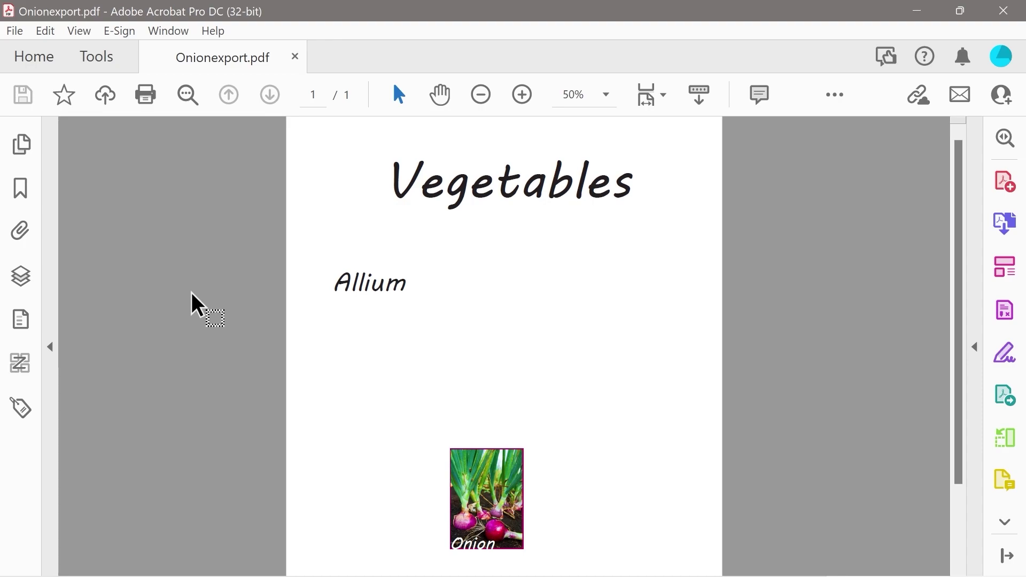
Show the Order navigation pane for Onionexport.pdf.
right_click(19, 462)
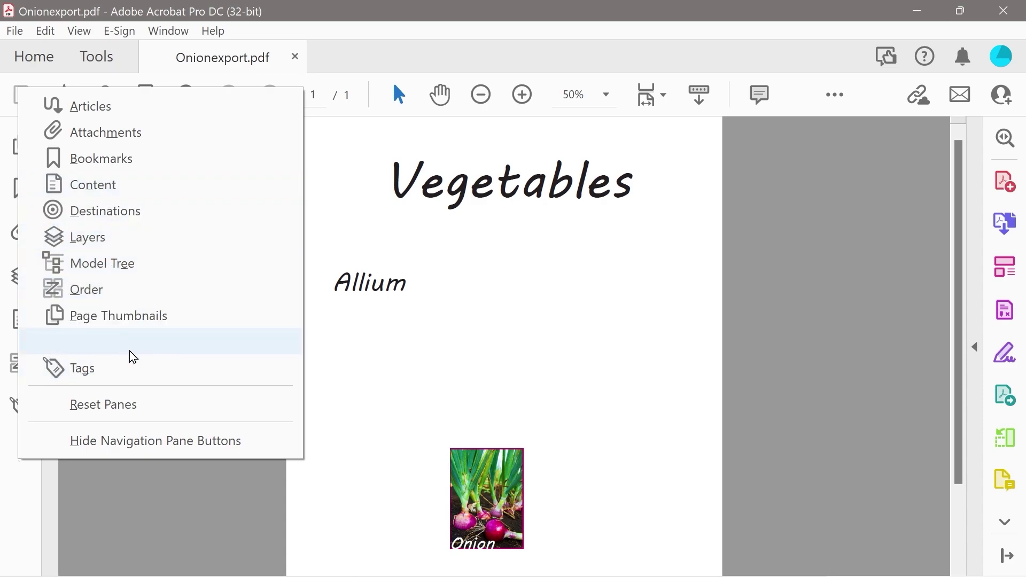
key(o)
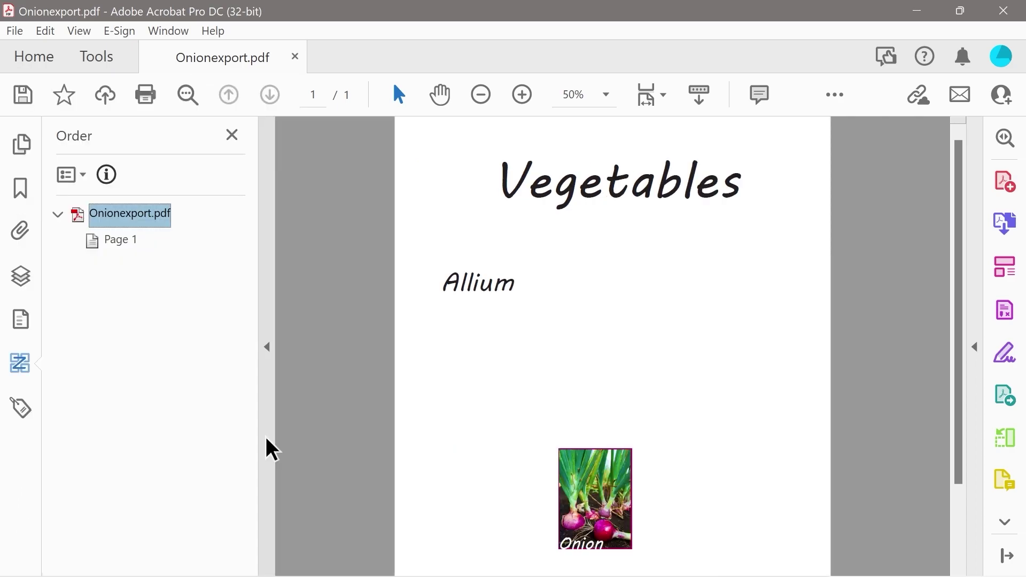
click(18, 329)
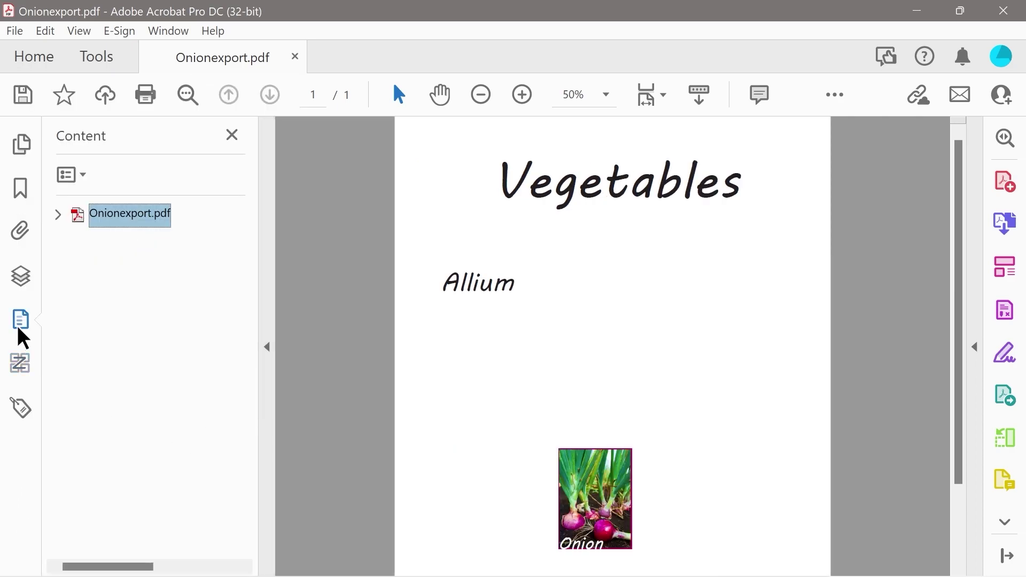
click(18, 361)
Open the Reading Order dialog for Page 1 and place it below the Allium text.
click(124, 242)
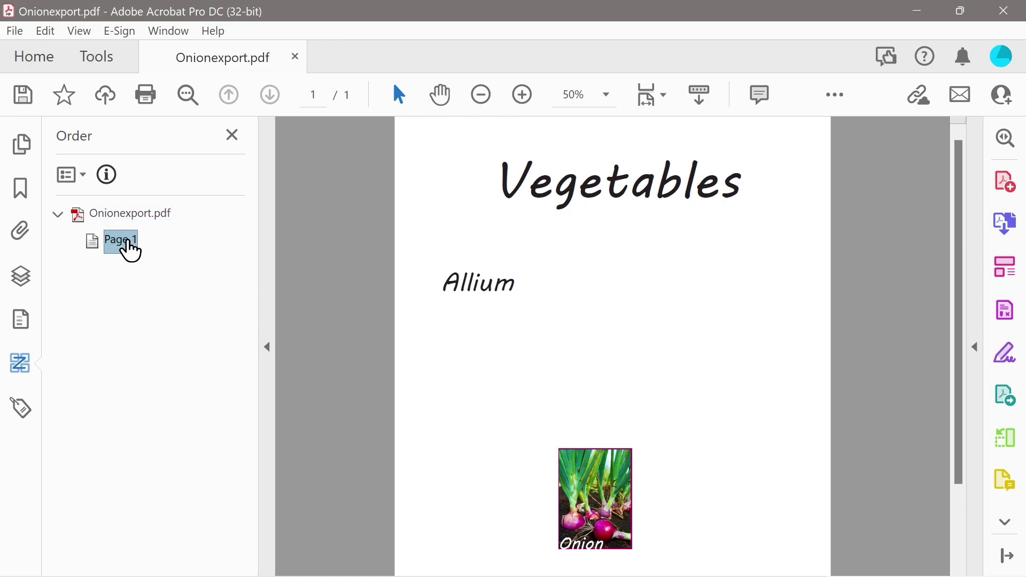
drag(281, 234, 203, 294)
right_click(129, 243)
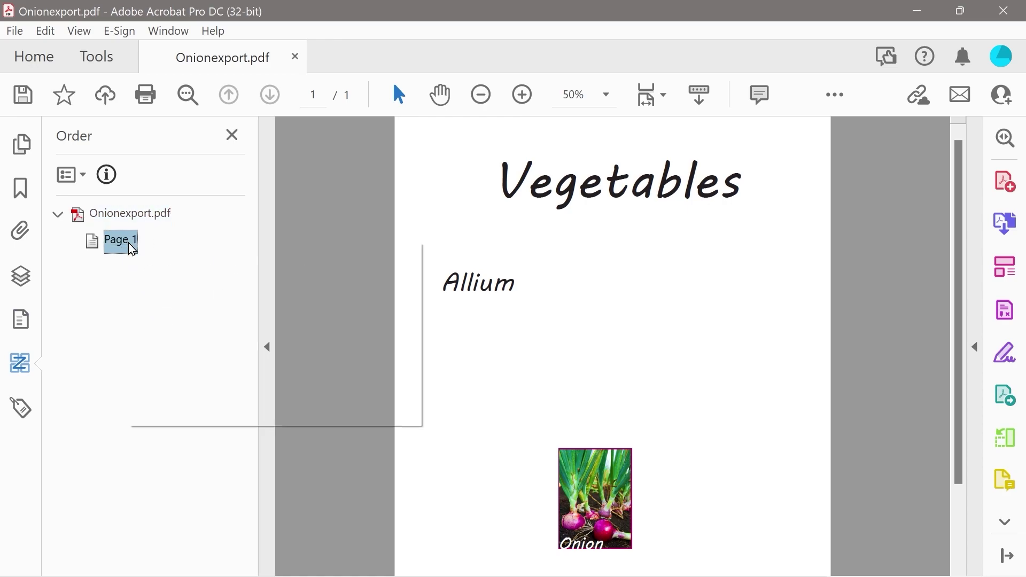
click(193, 260)
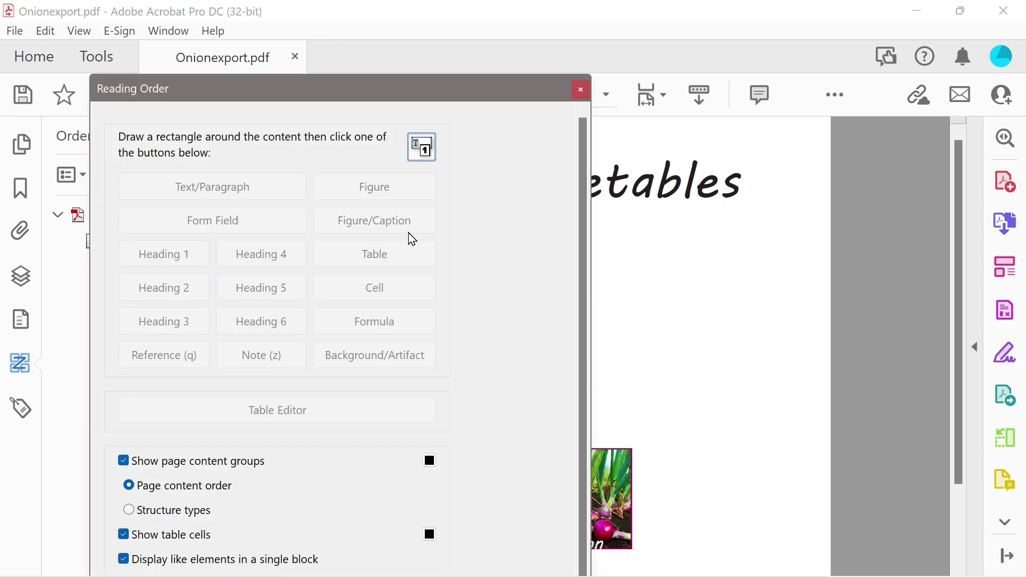
drag(291, 97, 274, 92)
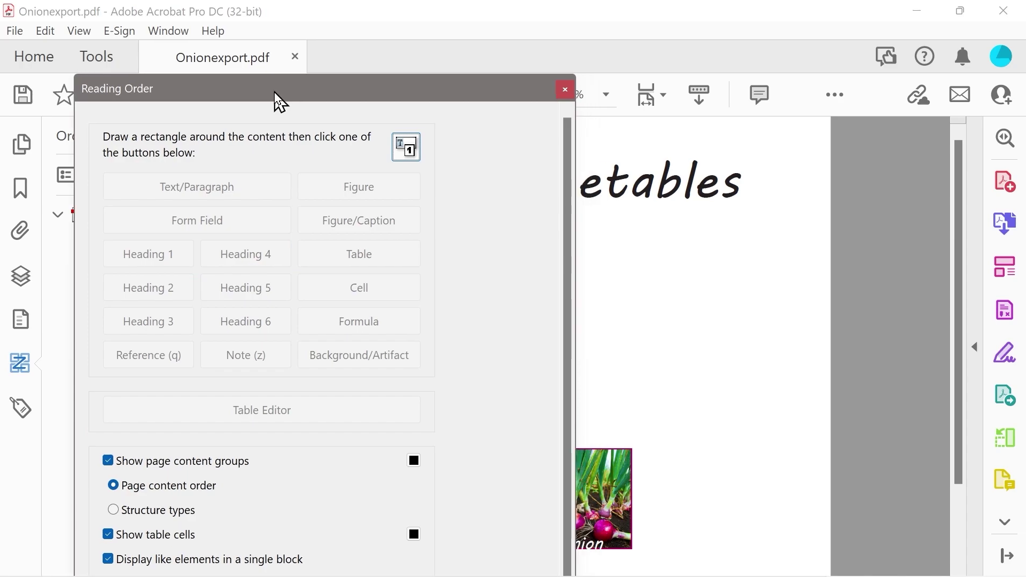
drag(274, 92, 643, 333)
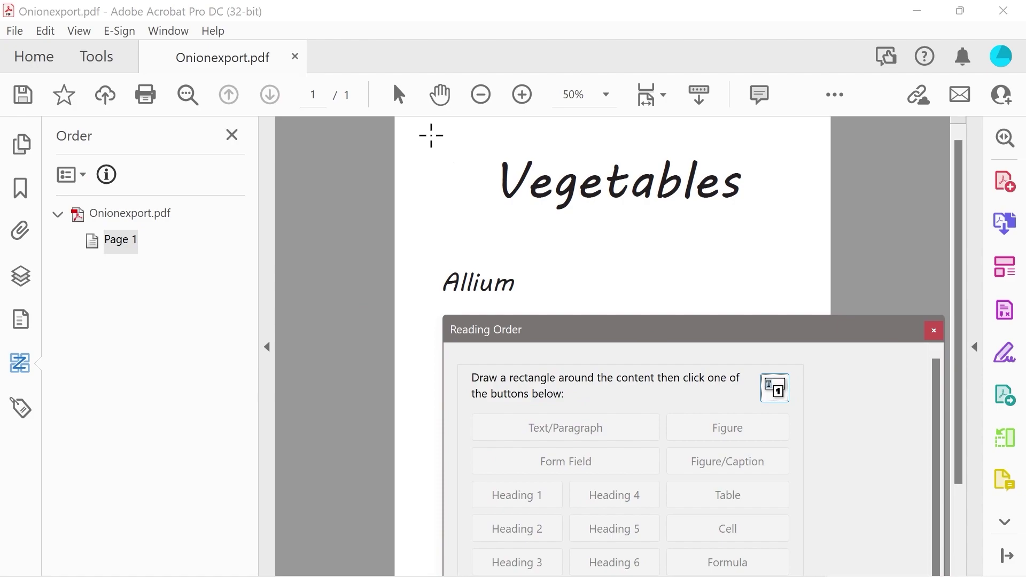
Inspect the Vegetables title's text fragments in the page's content tree and tag the title as Heading 1.
drag(478, 143, 801, 253)
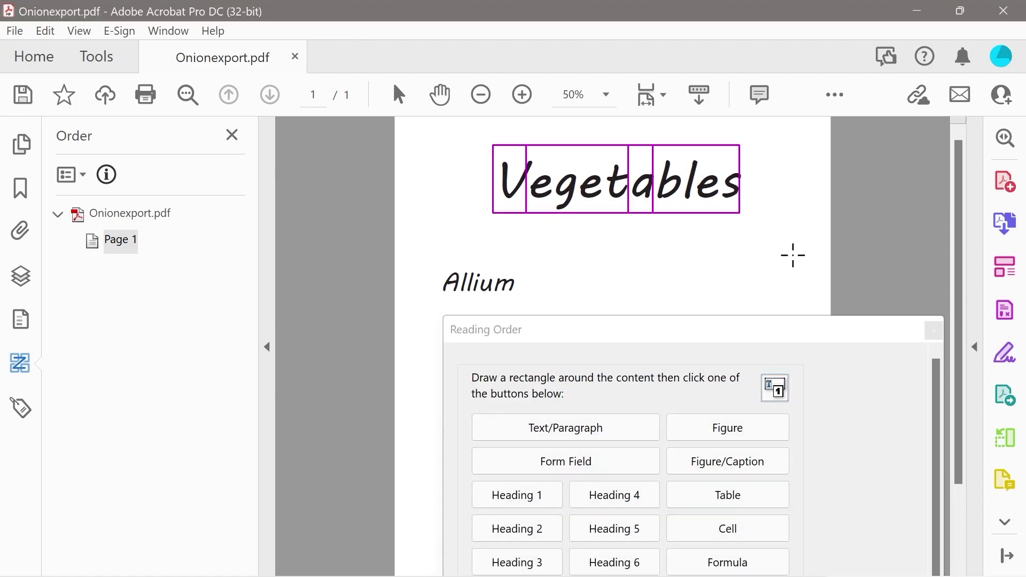
click(13, 318)
click(58, 215)
click(72, 240)
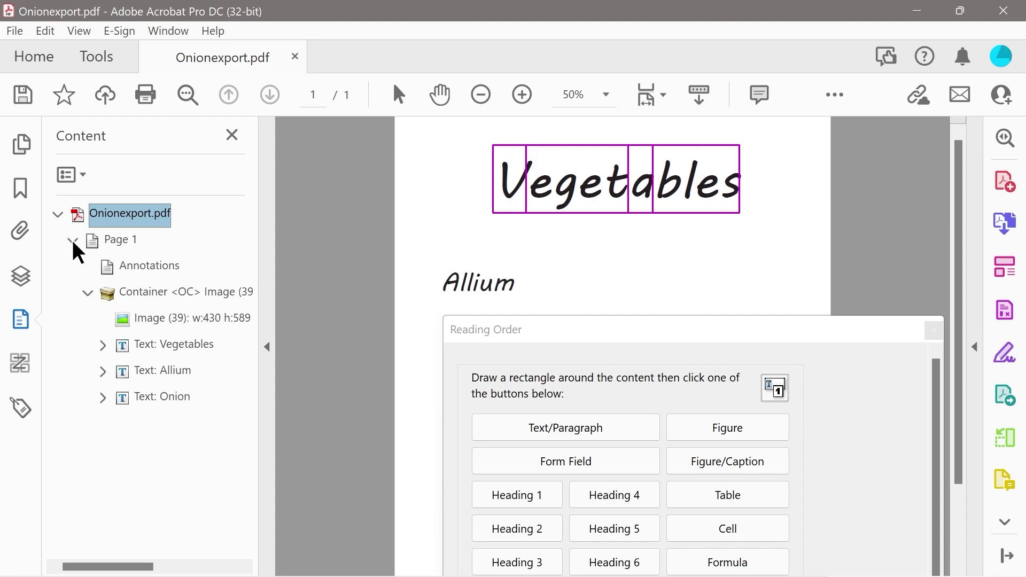
click(166, 348)
click(102, 345)
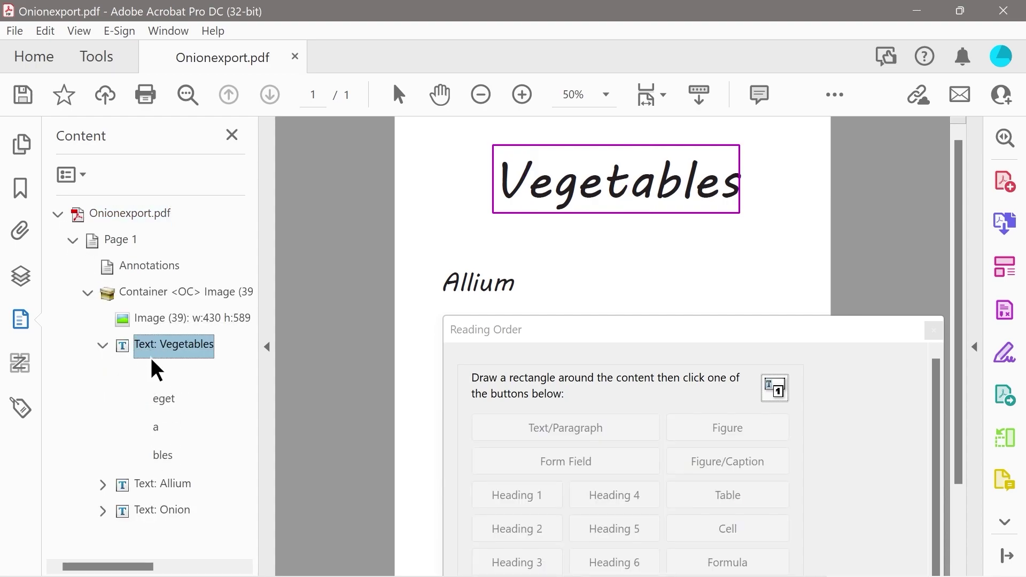
drag(639, 339, 626, 280)
click(505, 445)
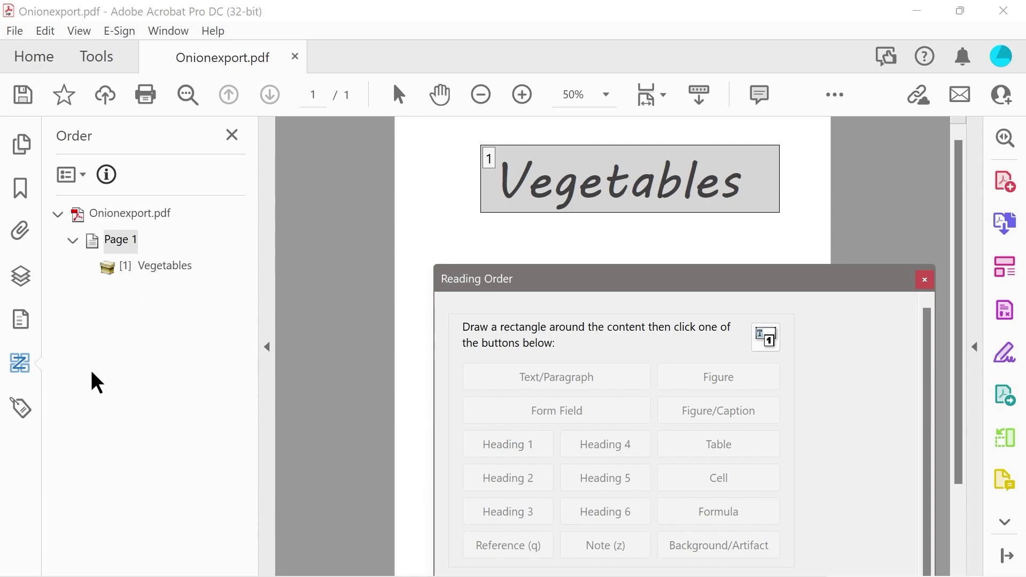
Expand the H1 tag in the tag tree and highlight its Vegetables content on the page.
click(19, 406)
click(73, 241)
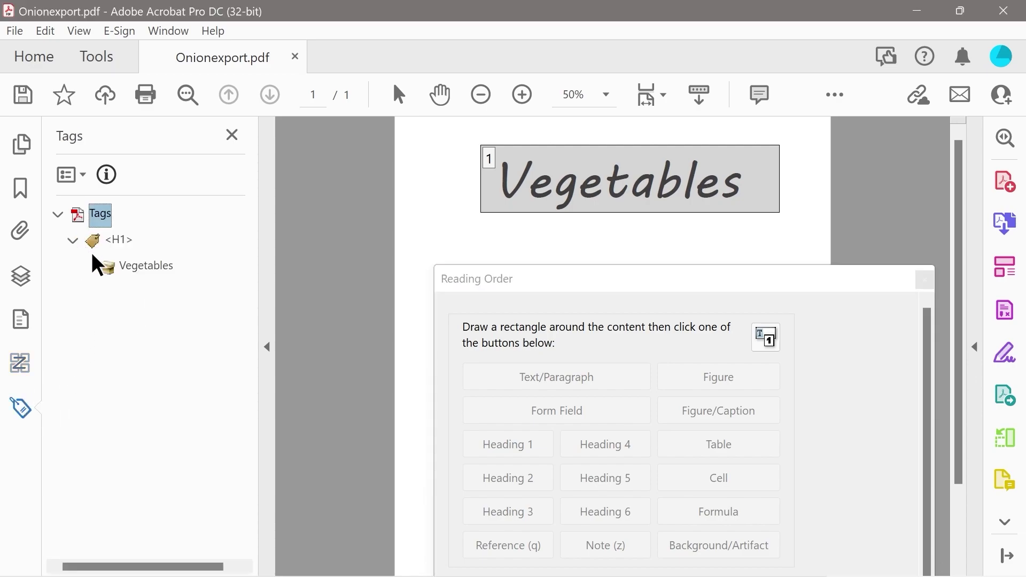
click(137, 267)
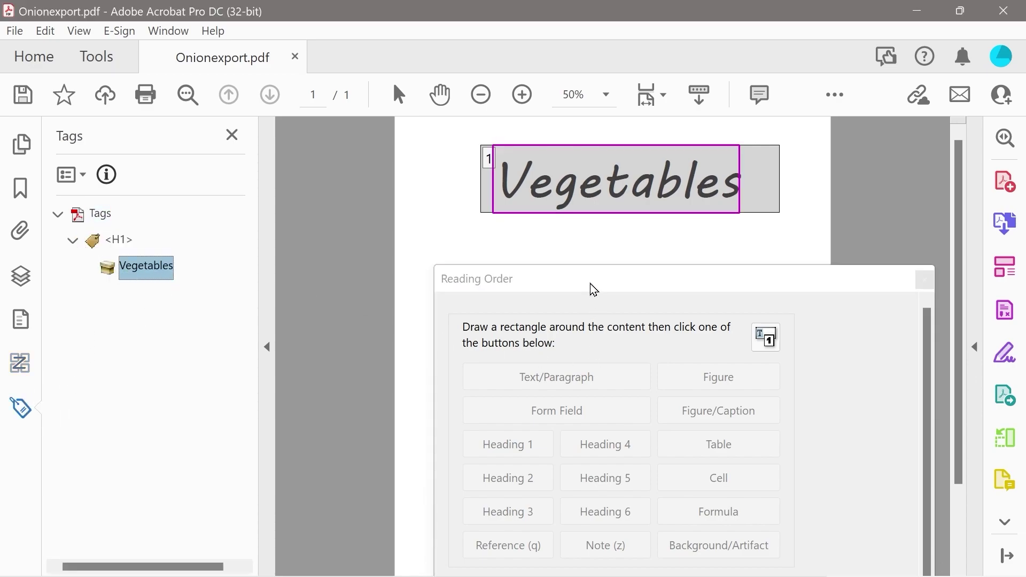
Uncover the Allium text on the page and tag it as Heading 2.
drag(592, 288, 569, 346)
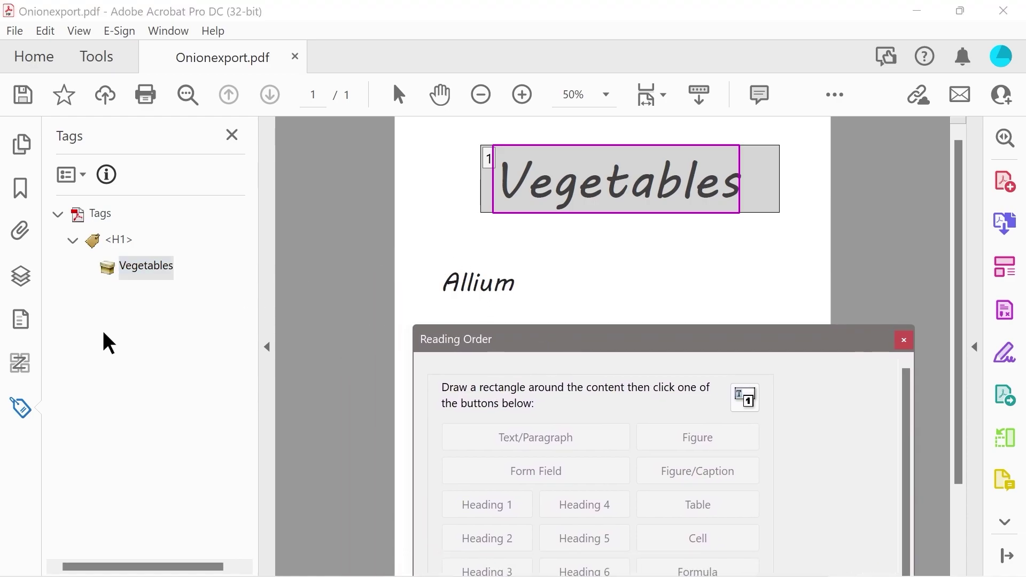
click(19, 363)
mouse_move(425, 252)
mouse_down()
mouse_move(481, 309)
mouse_move(559, 315)
mouse_up()
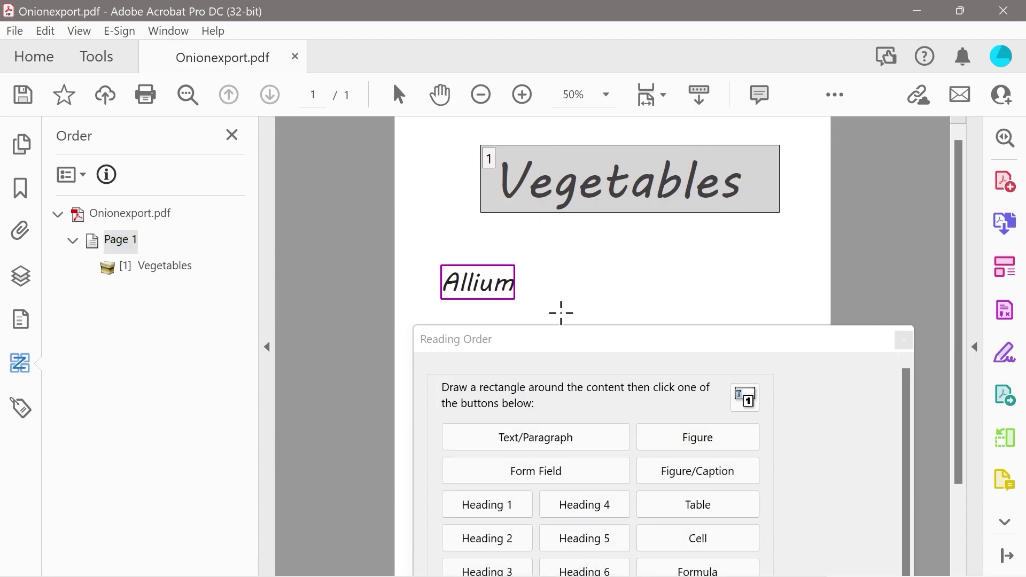
click(488, 537)
Check the H2 tag in the tag tree by highlighting its Allium content, and collapse the tag.
click(16, 409)
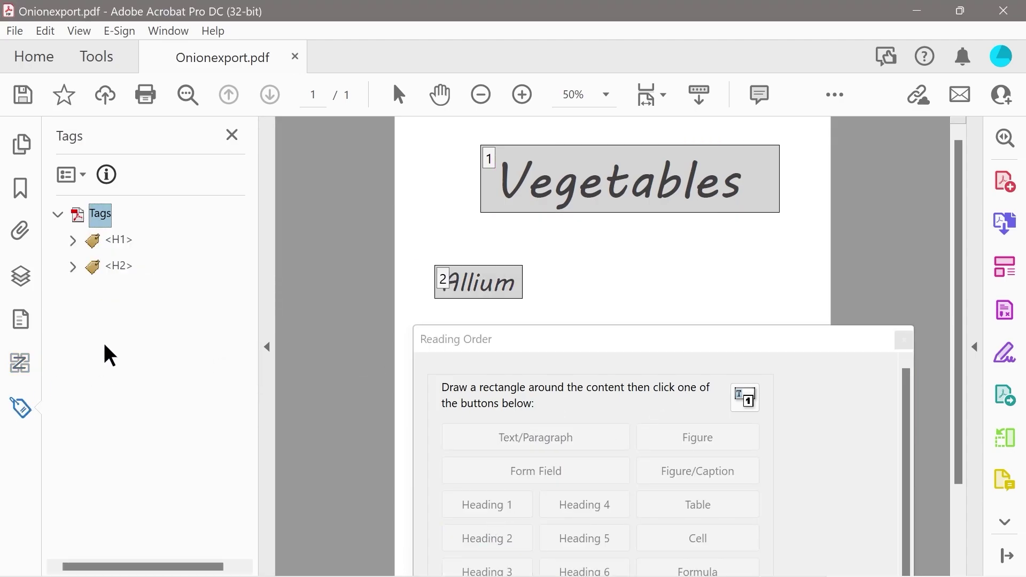
click(72, 267)
click(134, 292)
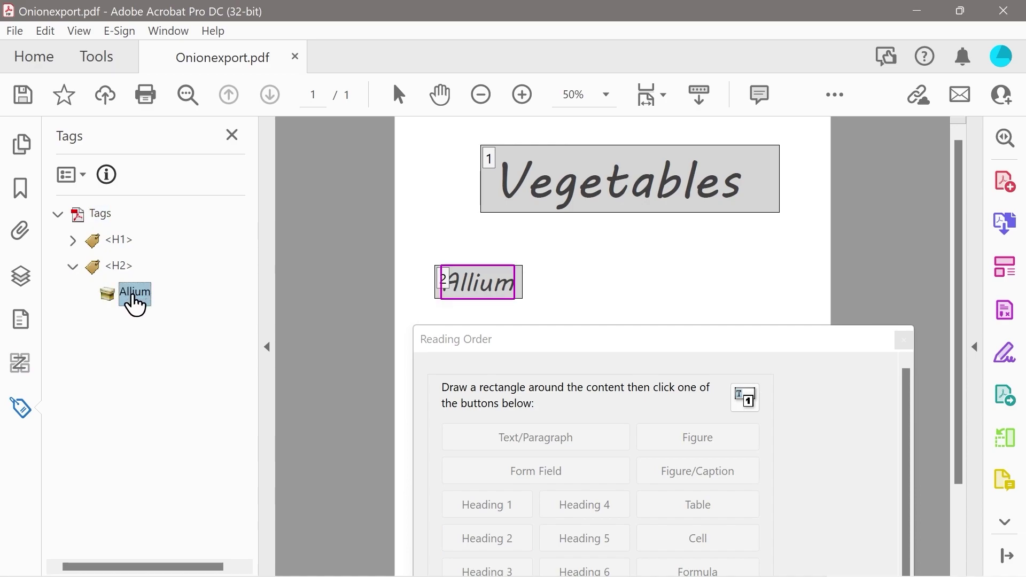
click(73, 266)
Select only the onion picture, without its Onion caption, and tag it as Figure.
drag(621, 348, 247, 335)
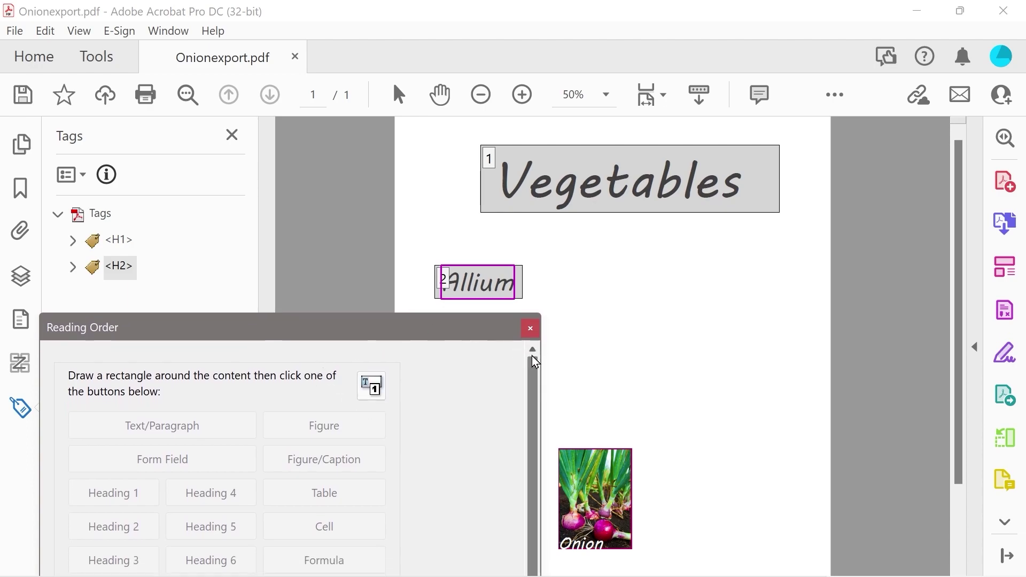
drag(550, 420, 658, 565)
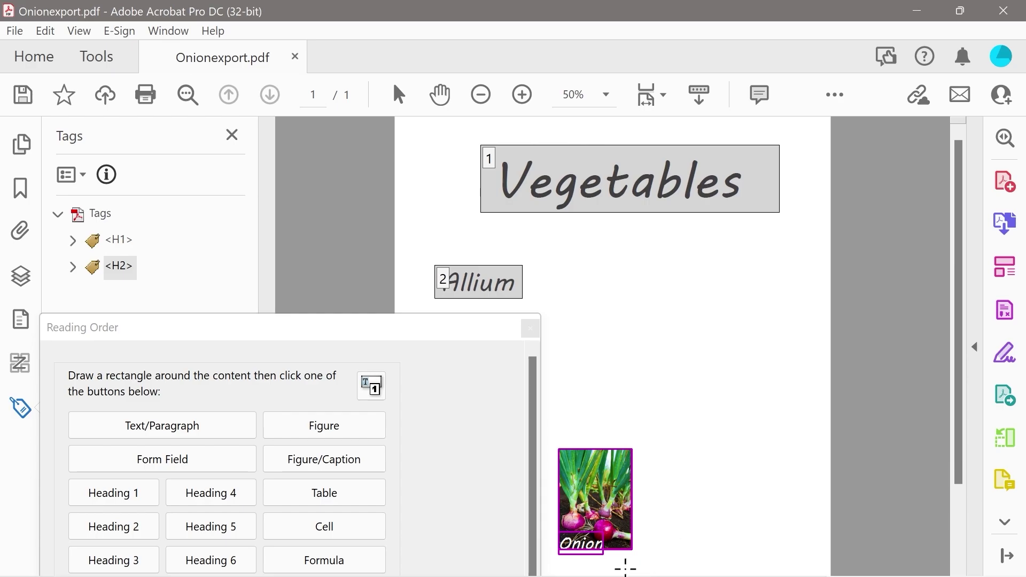
drag(624, 568, 542, 502)
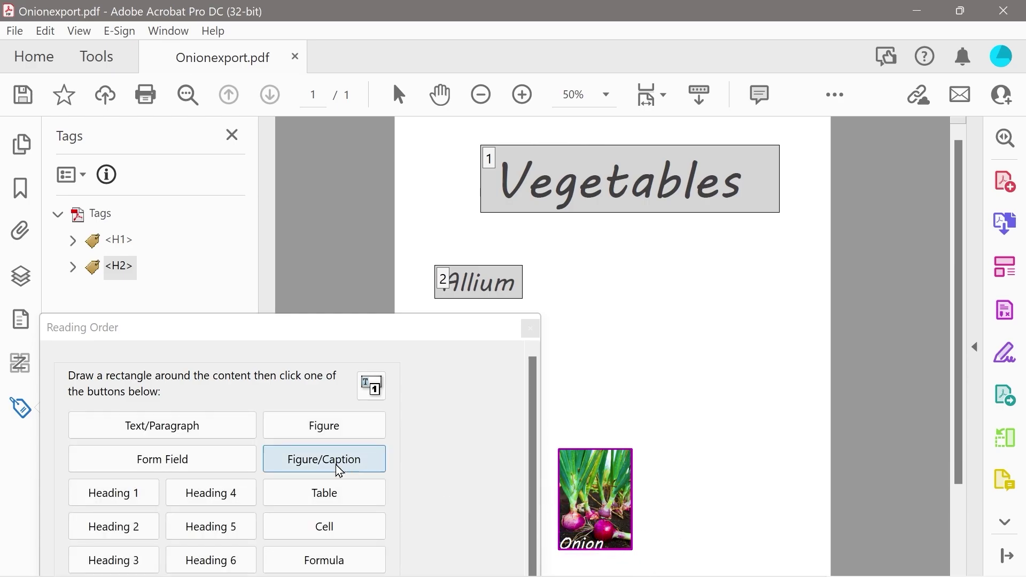
click(299, 427)
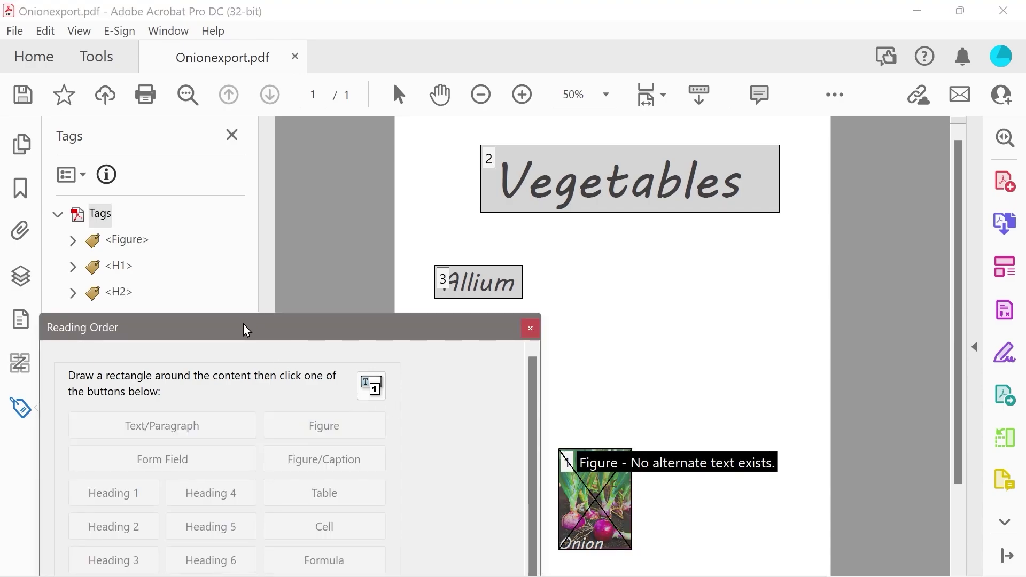
Move the image to the end of Page 1's reading order, after Allium.
drag(247, 330, 448, 342)
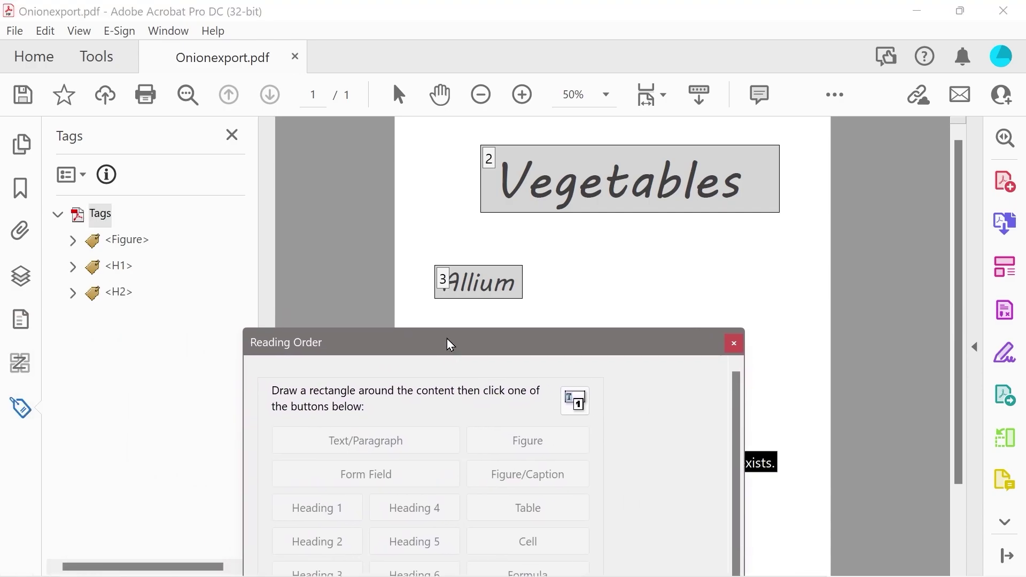
click(22, 357)
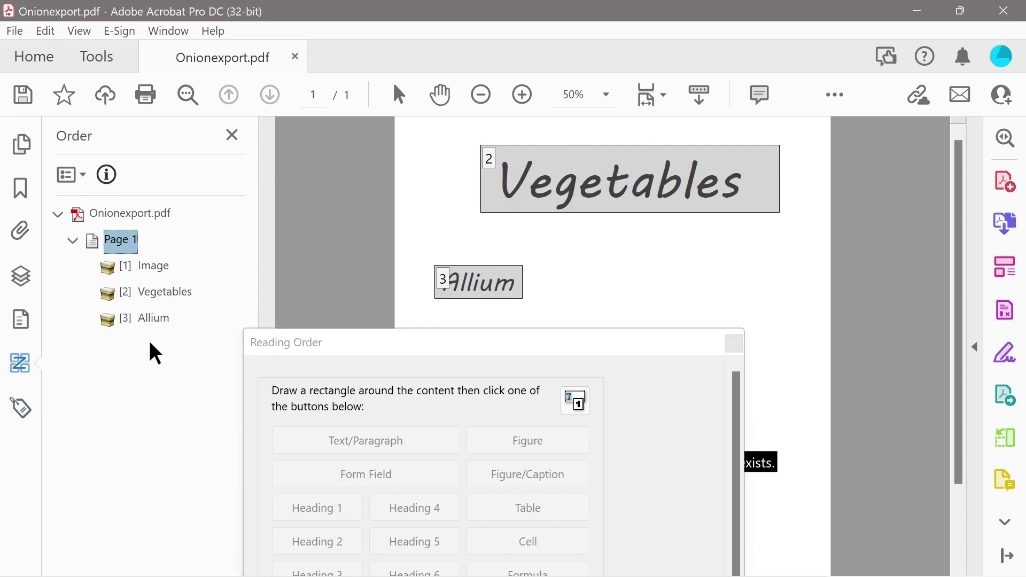
drag(147, 274, 150, 336)
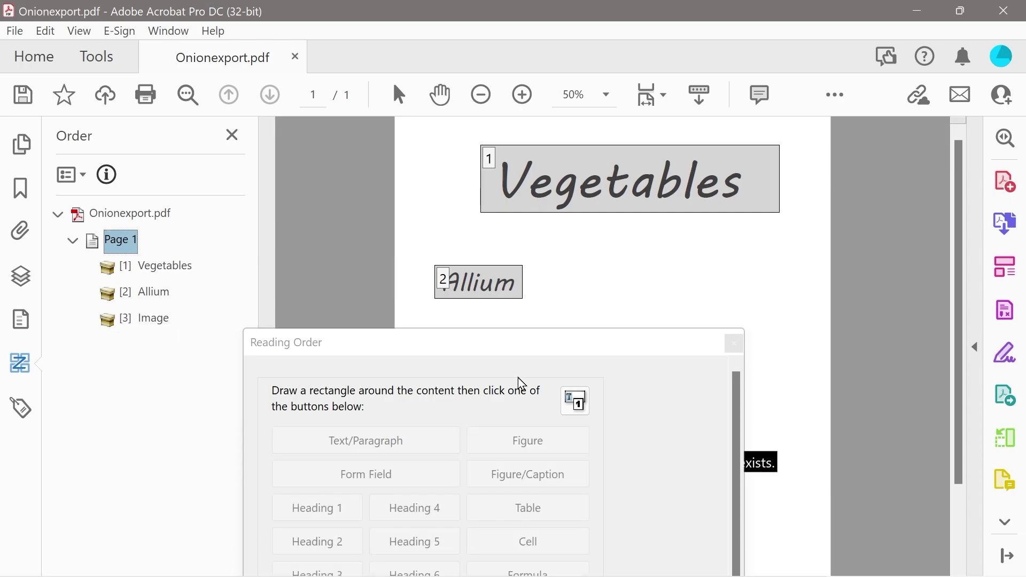
Select the Onion caption over the picture and tag it as Heading 3.
drag(457, 351, 245, 140)
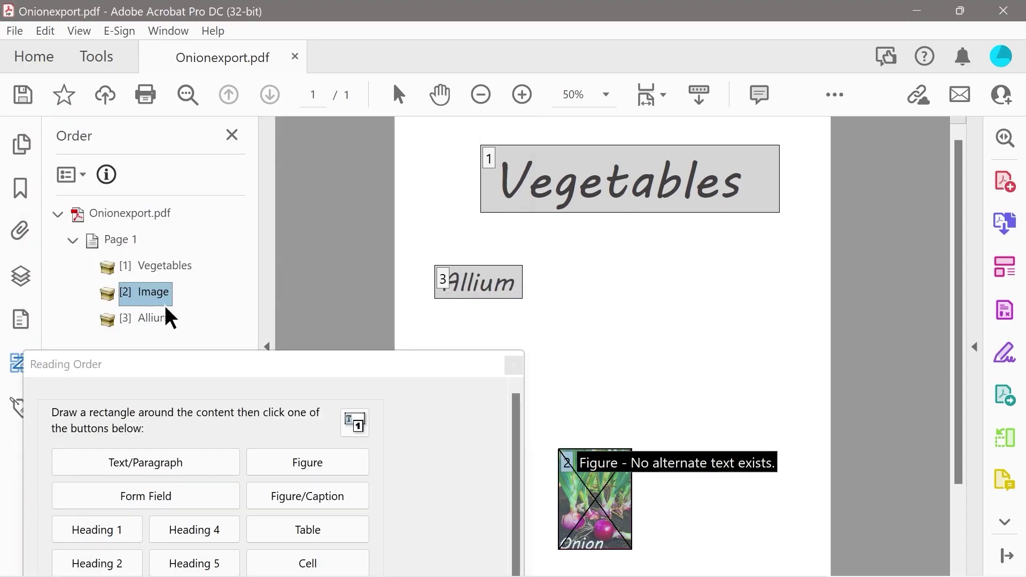
drag(254, 371, 263, 139)
drag(542, 521, 610, 556)
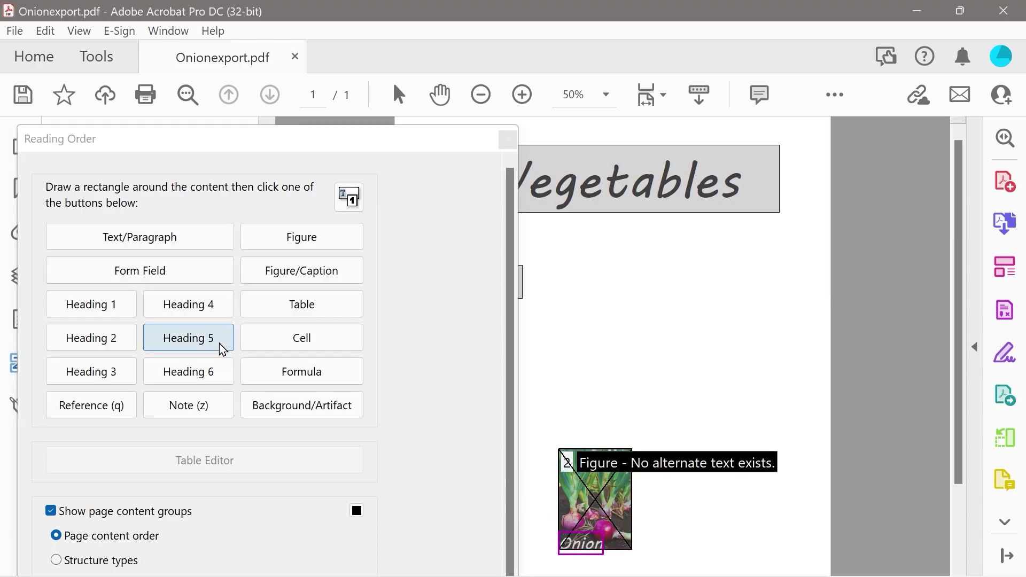
click(85, 377)
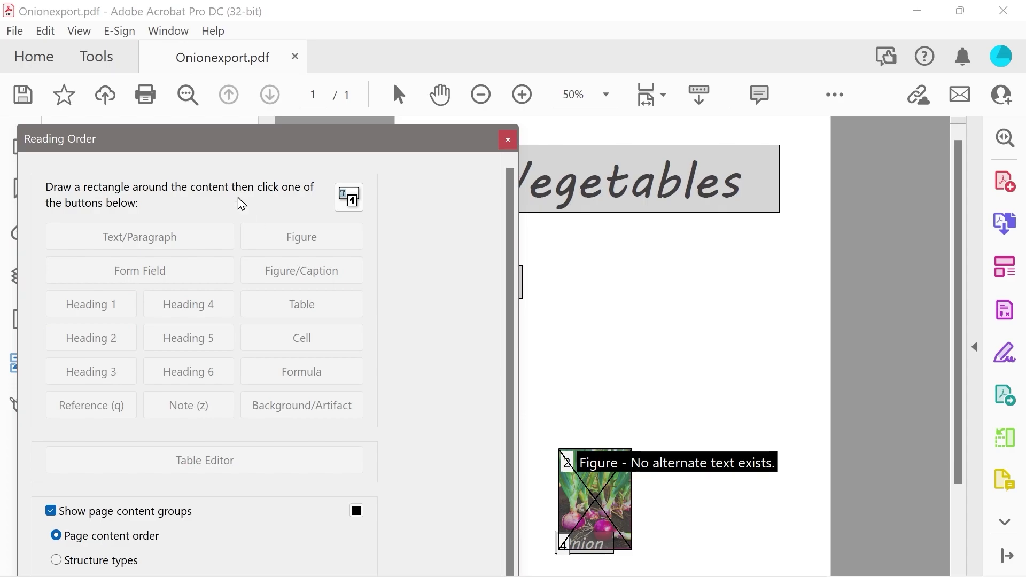
Move Allium ahead of the image in the reading order and close the Reading Order dialog.
drag(228, 149, 266, 389)
drag(141, 324, 144, 291)
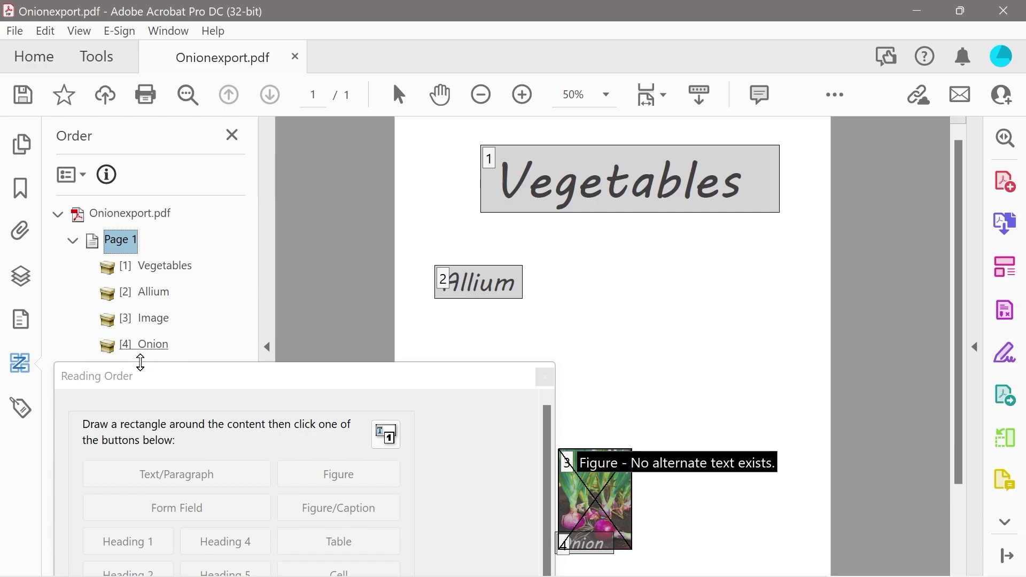
drag(219, 390, 359, 146)
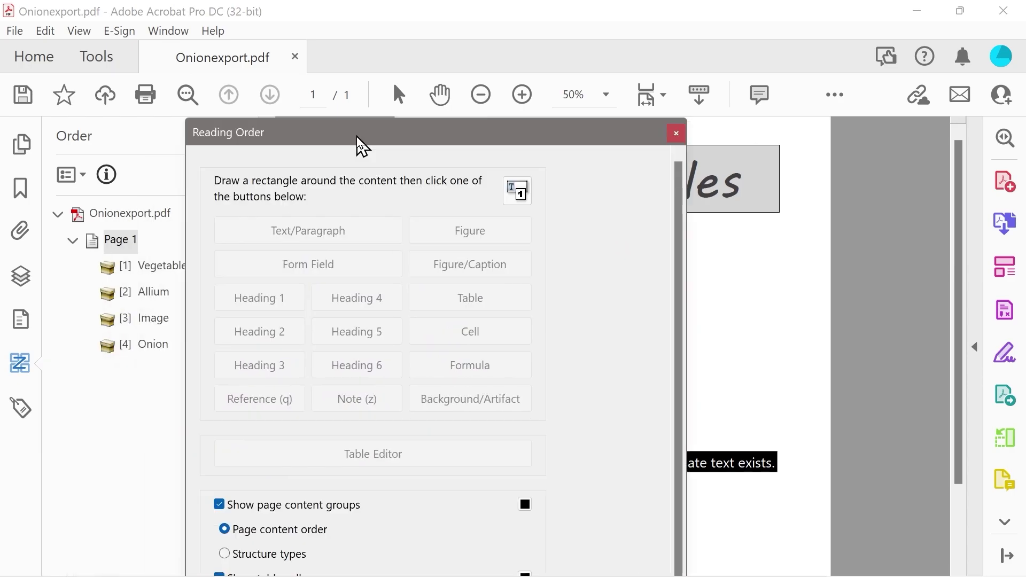
click(677, 134)
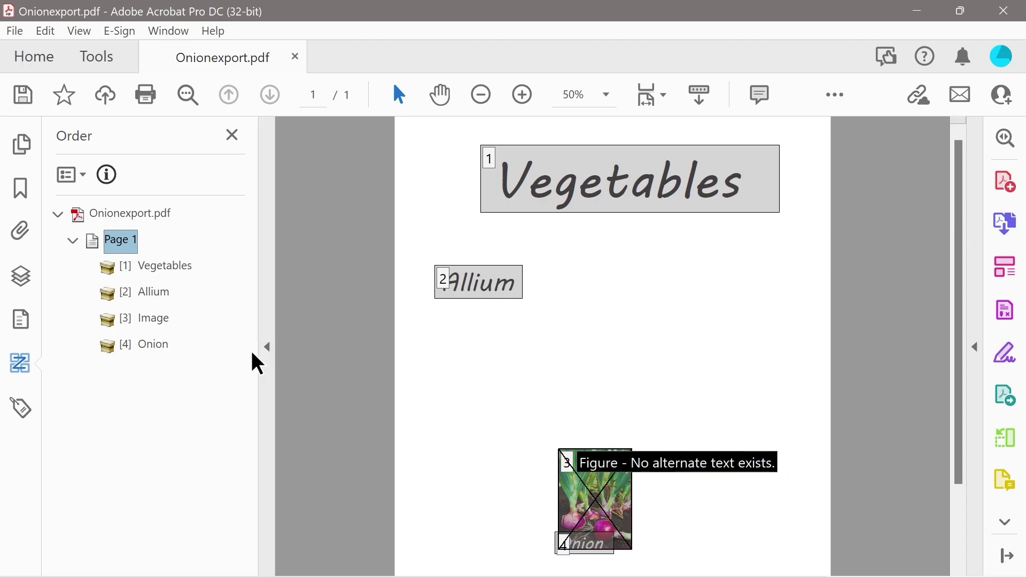
Review the image's tagging options, expand the Figure tag in the tag tree, and show the page's content tree.
right_click(154, 322)
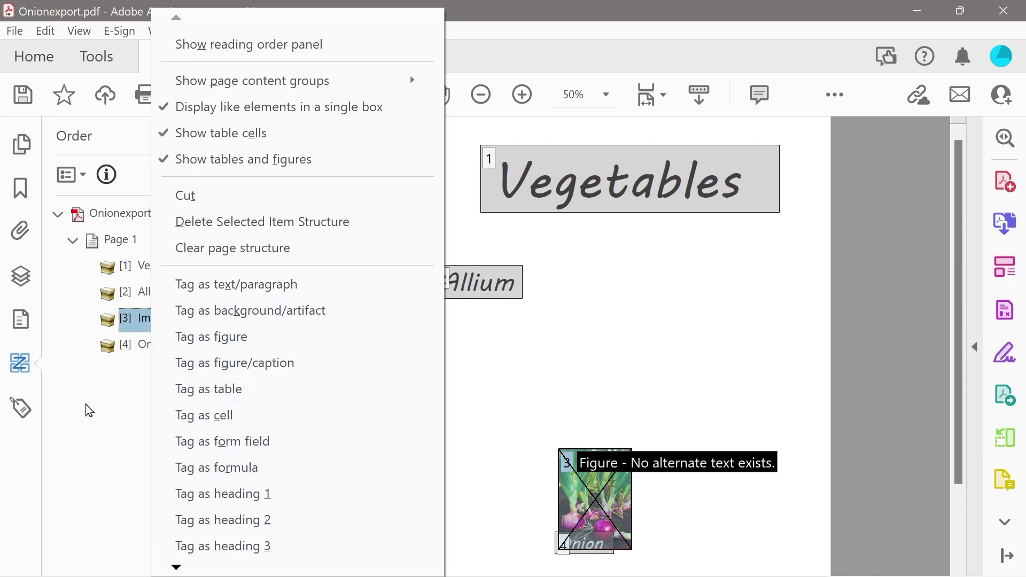
click(62, 414)
click(21, 409)
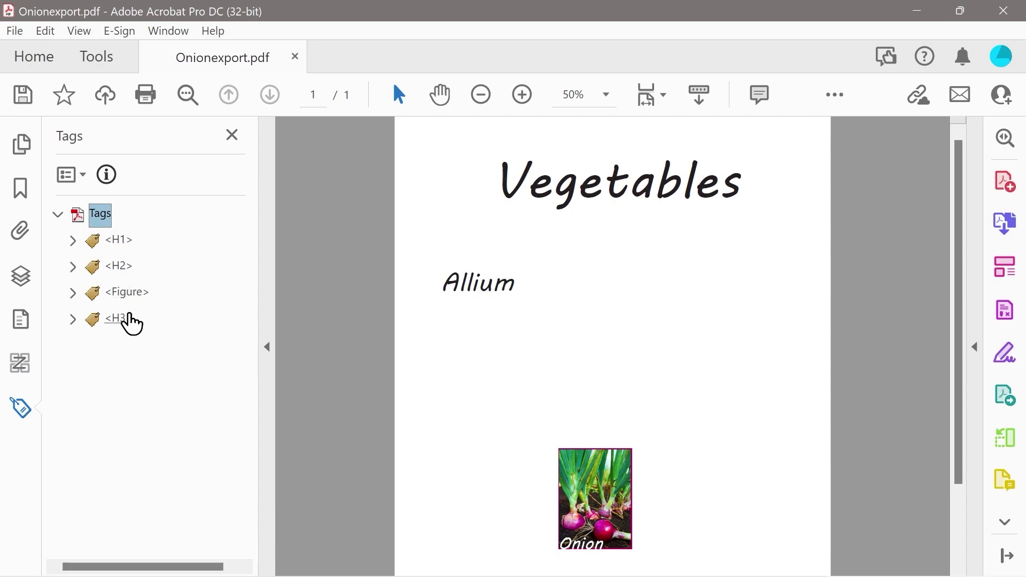
click(74, 292)
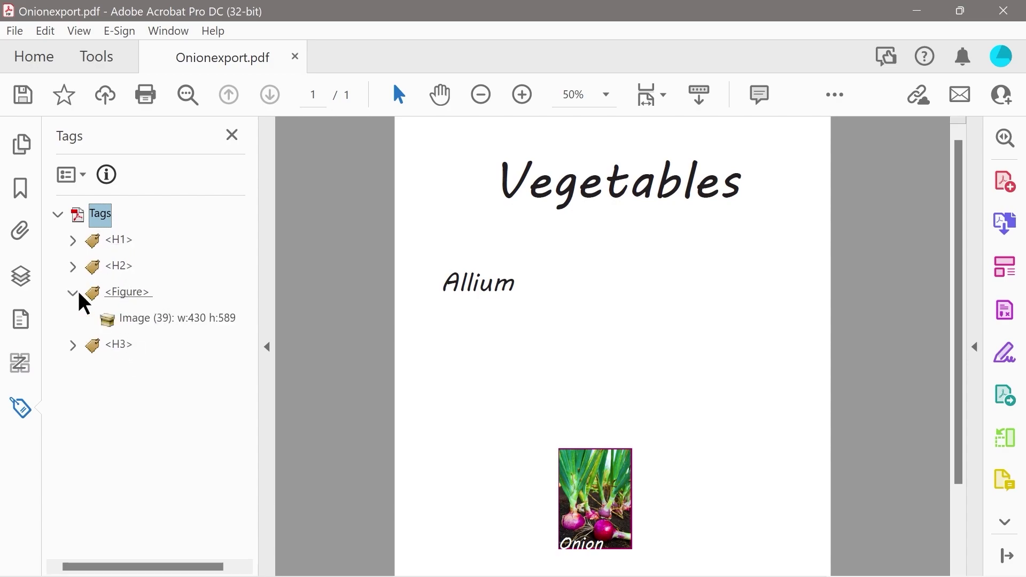
click(19, 323)
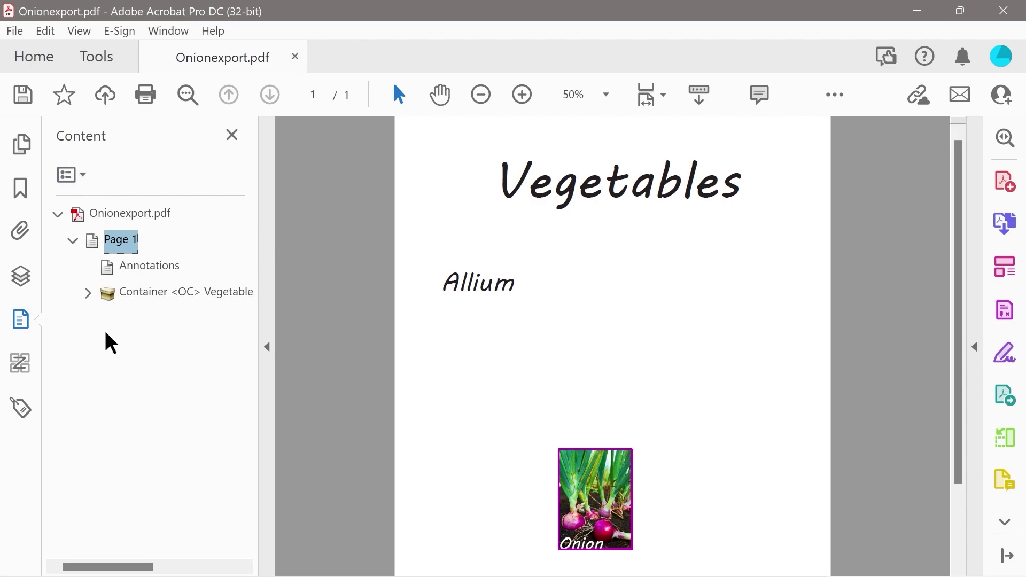
Expand the page's content containers down to the image inside the Figure container and open that image's object properties.
click(88, 293)
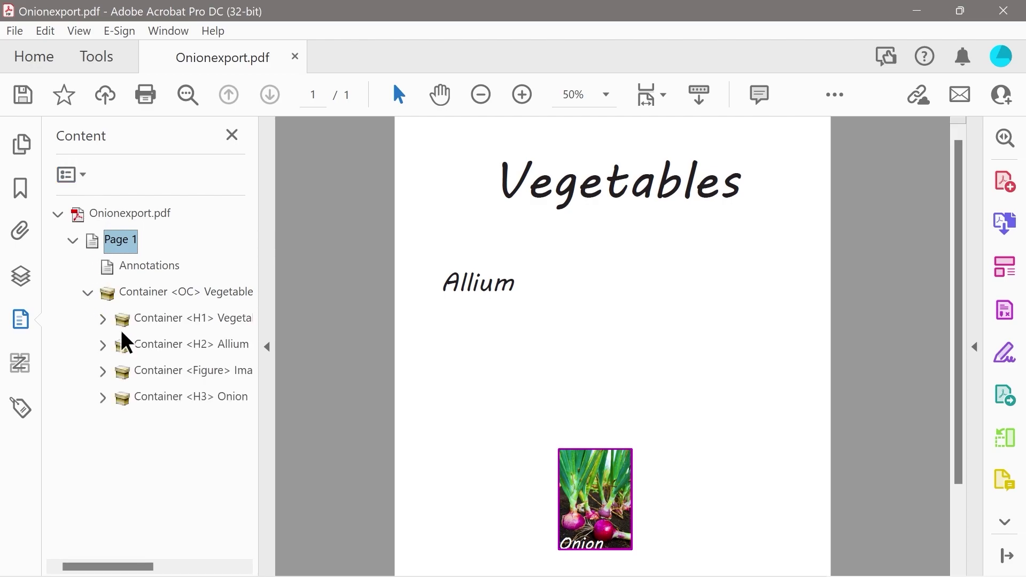
click(102, 371)
click(168, 409)
right_click(169, 402)
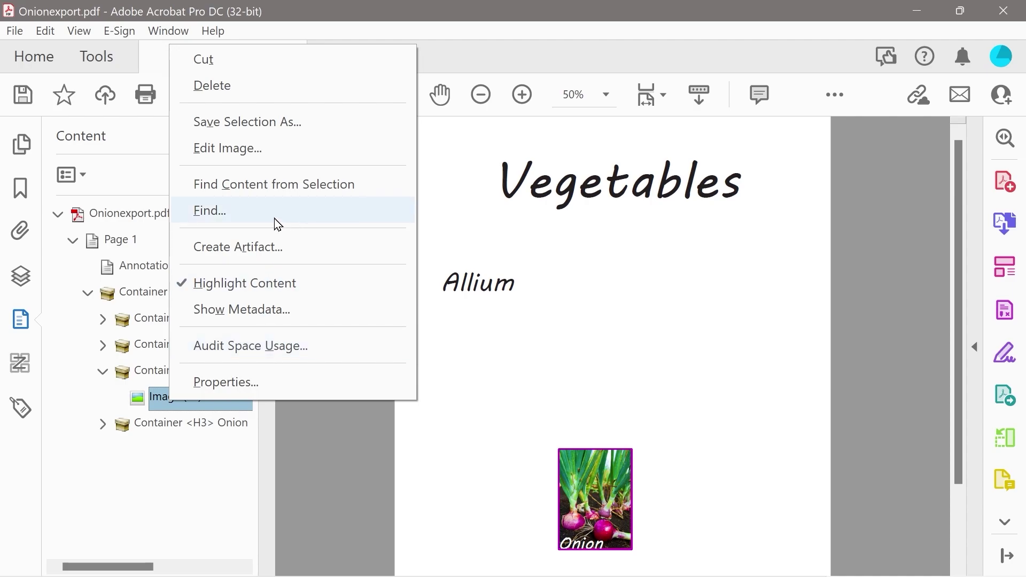
click(238, 382)
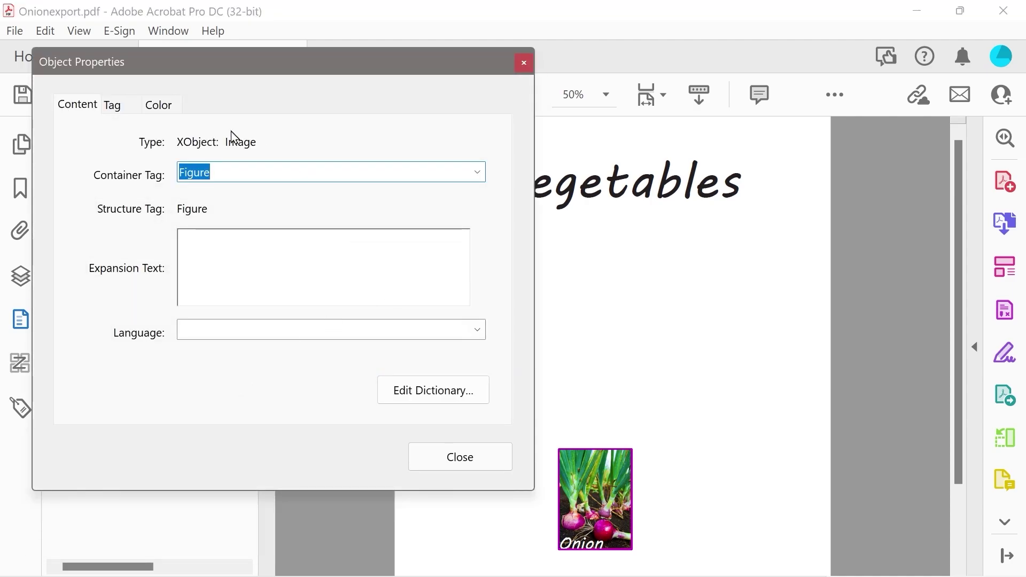
Set the Figure tag's alternate text to "Picture of an onion" and close the object properties.
click(110, 105)
click(199, 302)
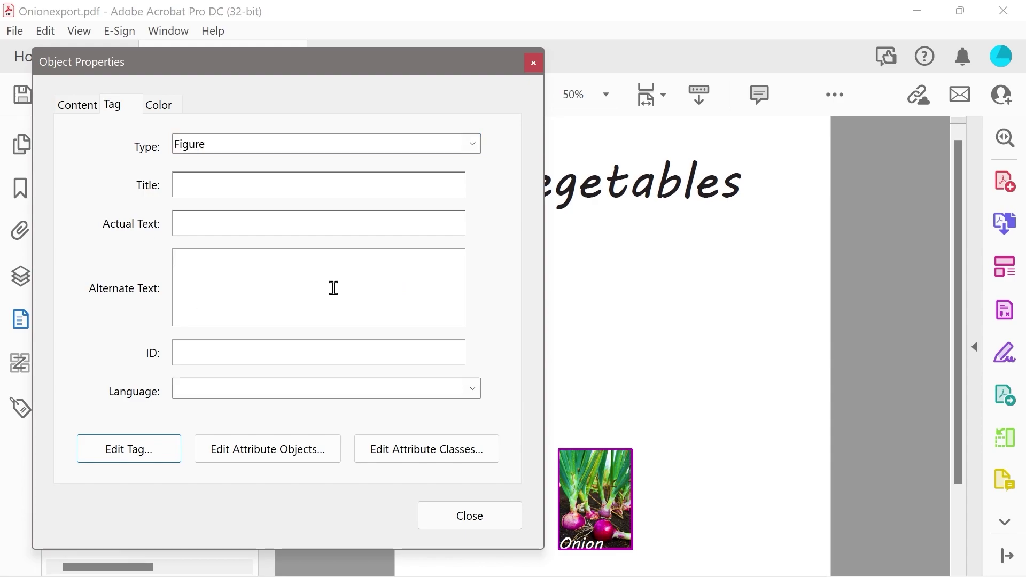
text(Picture of an o)
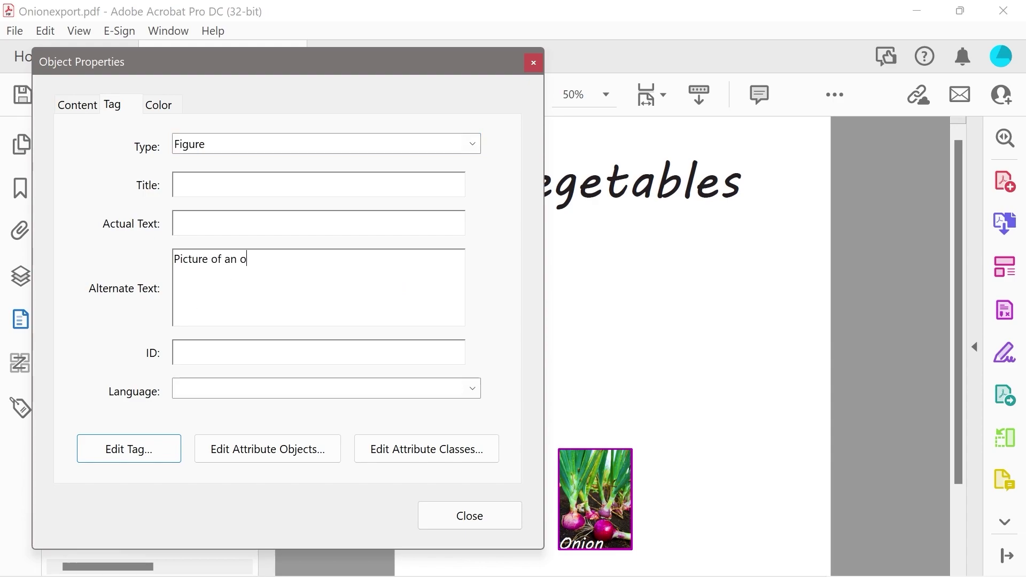
text(nion)
click(464, 522)
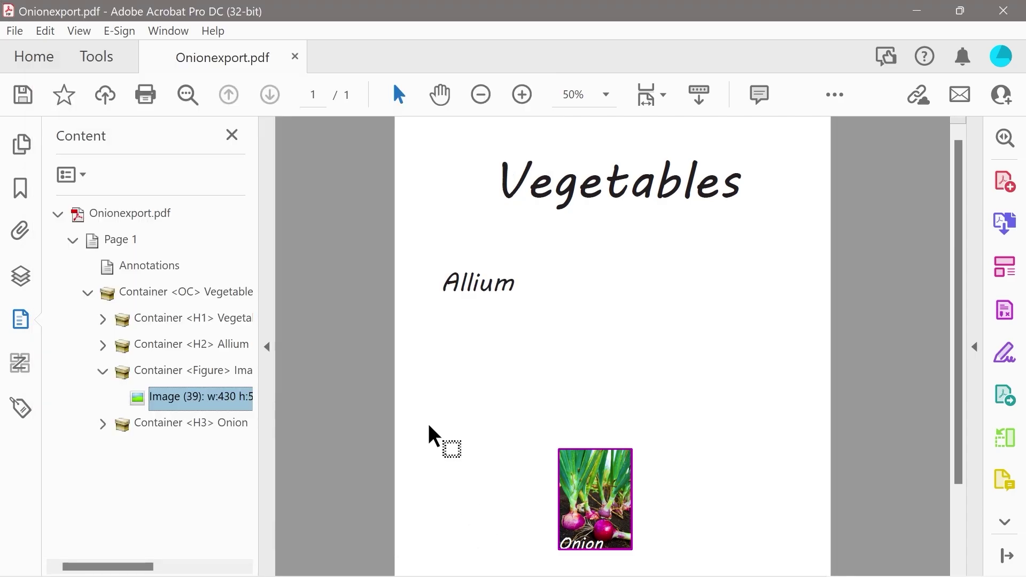
Look at the document's layers and examine the reading order of the items on Page 1.
click(15, 258)
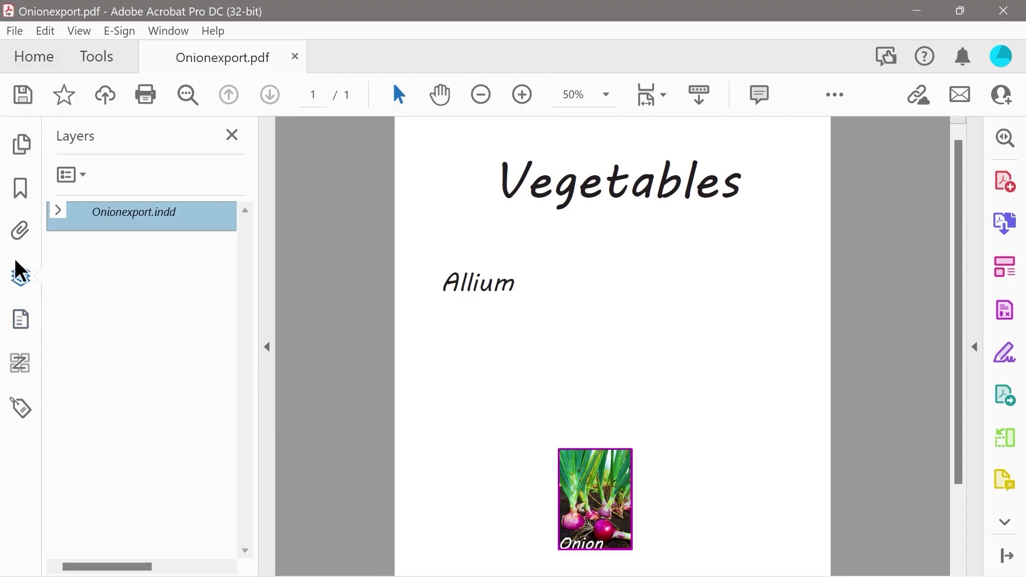
click(21, 361)
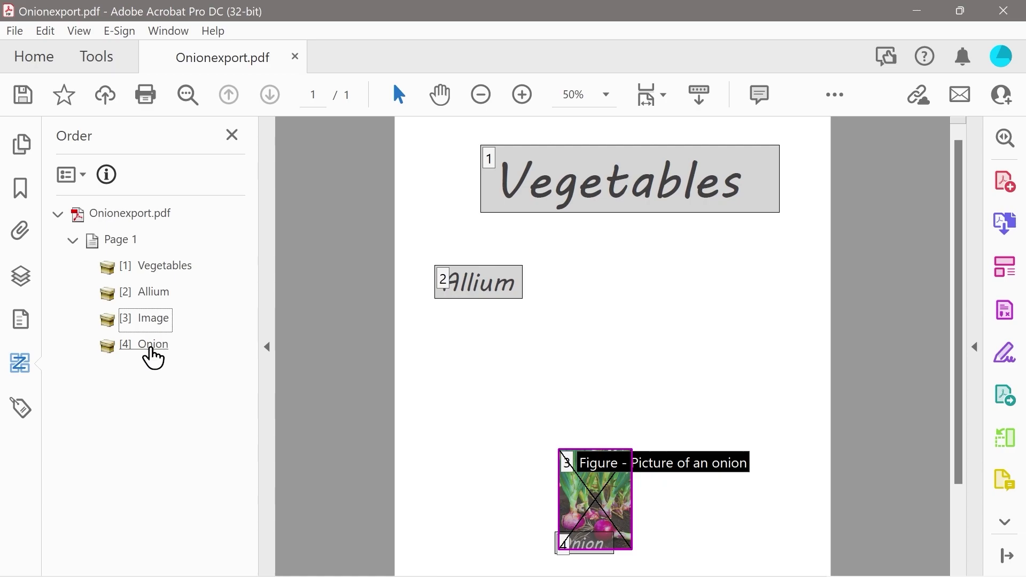
drag(149, 347, 118, 357)
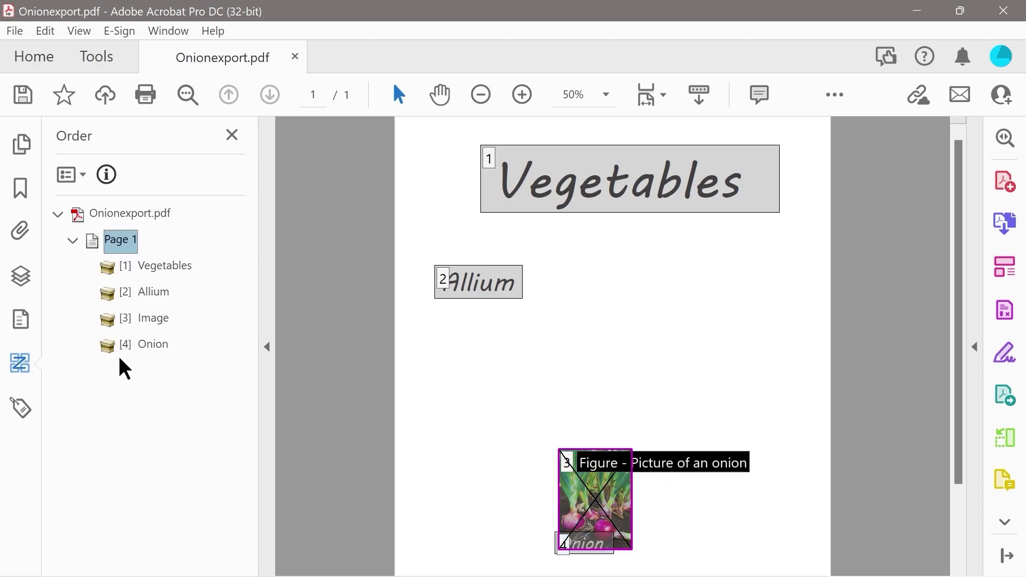
Show the tag tree and move the H3 tag ahead of the Figure tag.
click(17, 409)
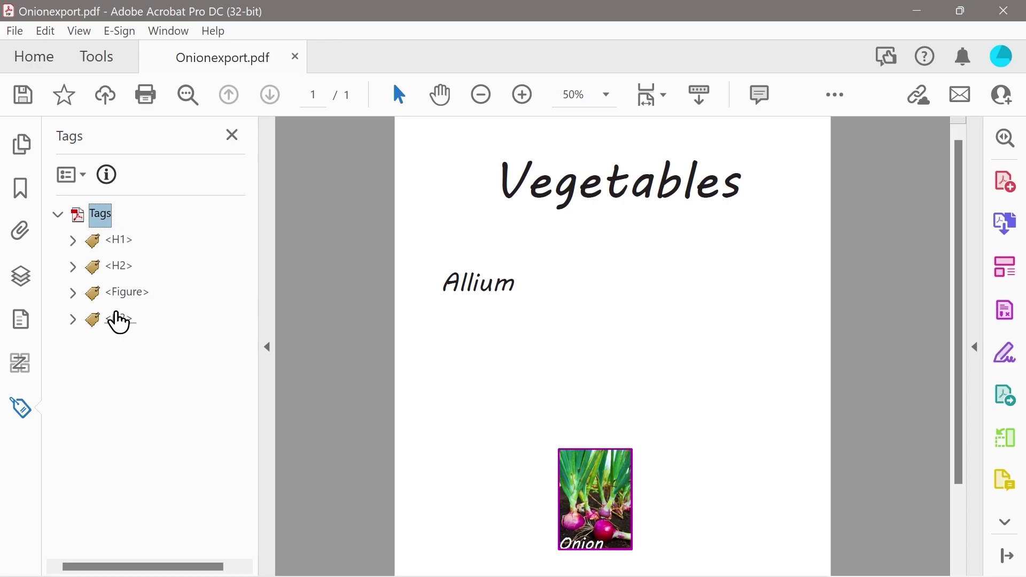
drag(111, 299, 113, 330)
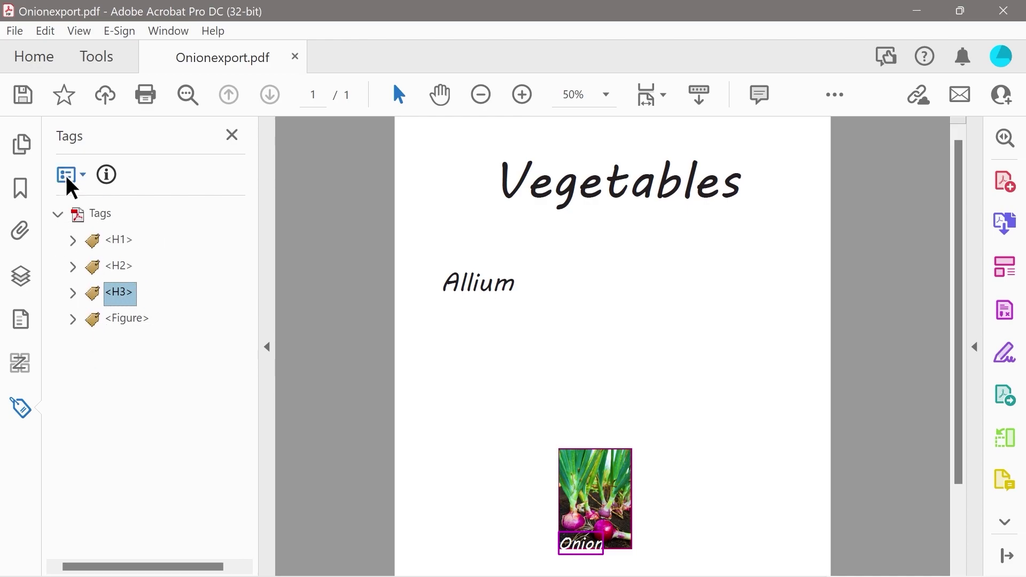
Compare Page 1's reading order with the sequence of tags in the tag tree.
click(15, 367)
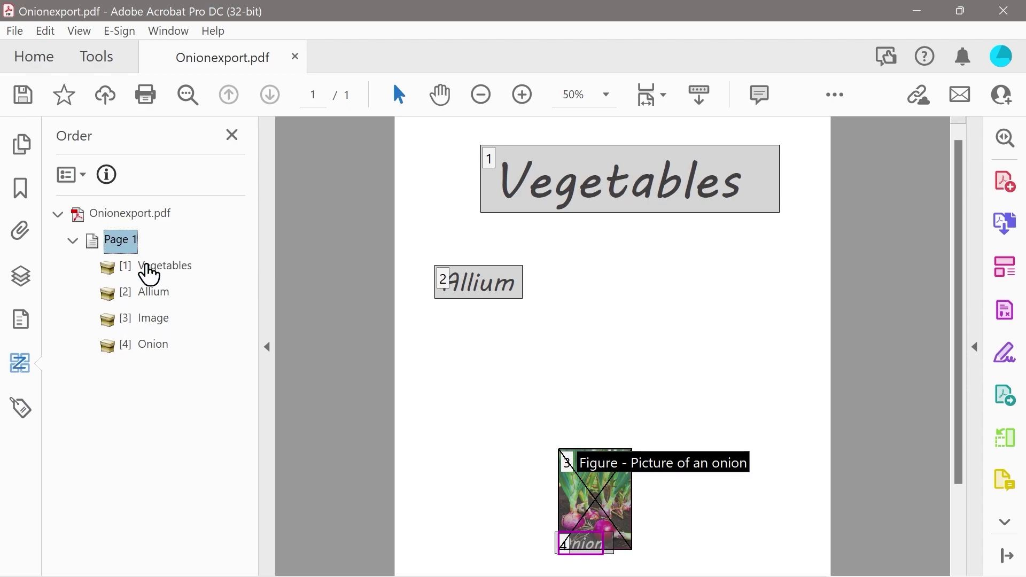
click(255, 385)
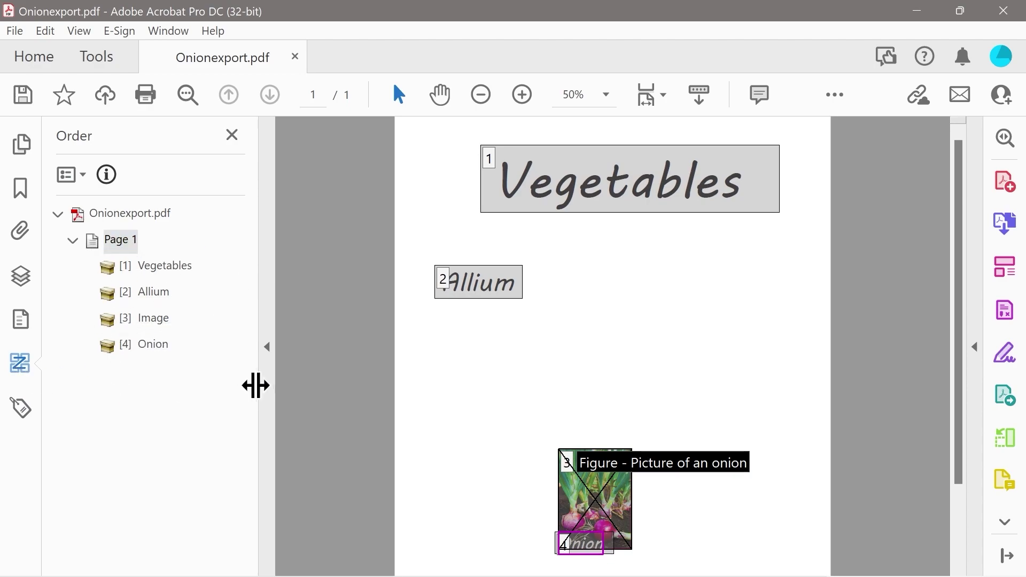
click(20, 407)
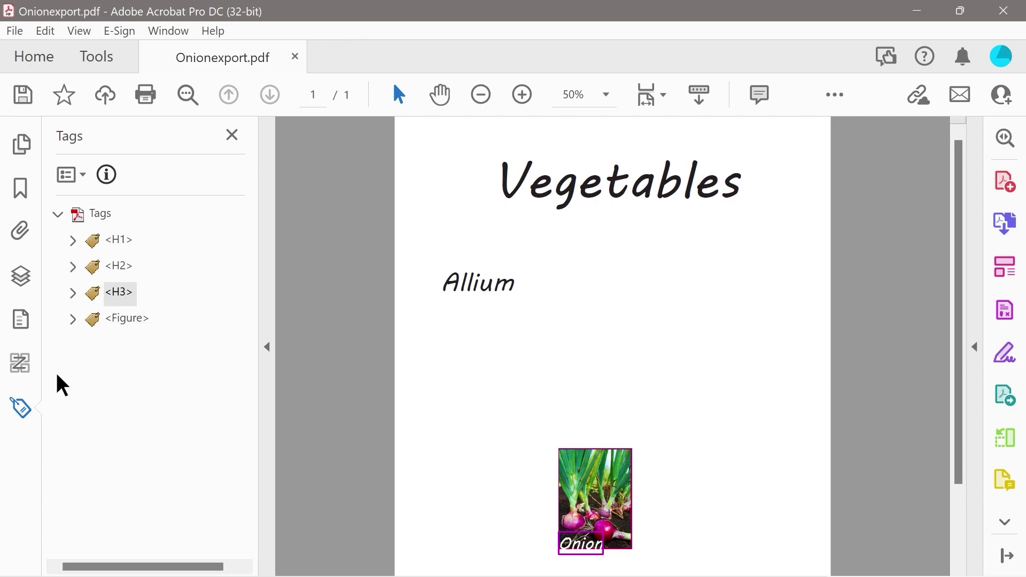
click(20, 366)
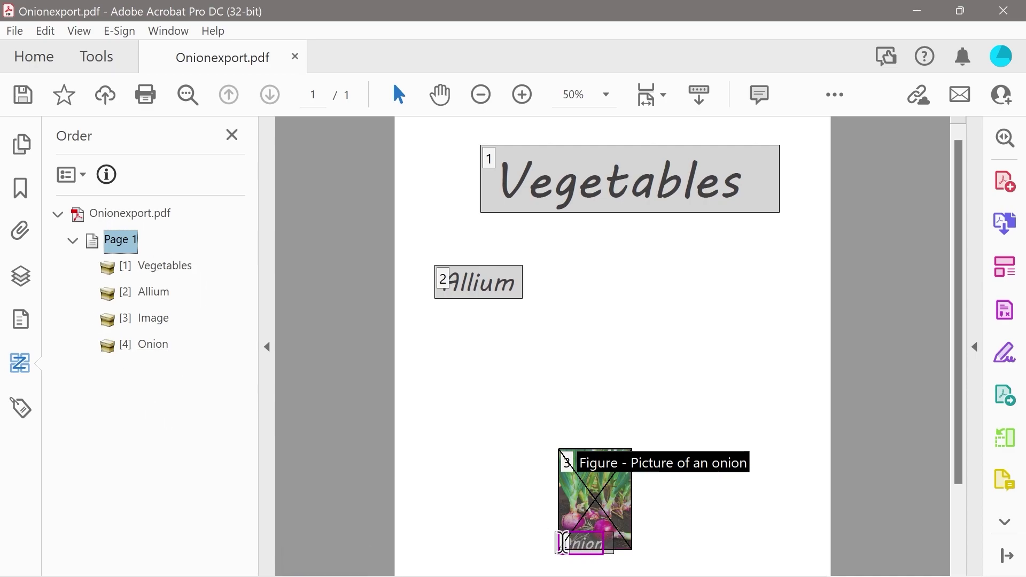
drag(583, 539, 479, 410)
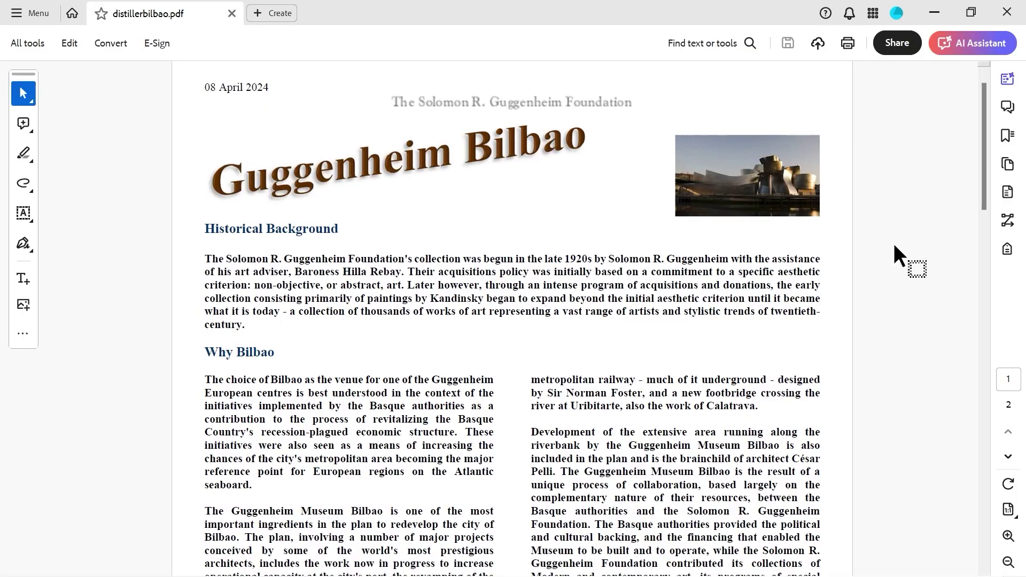
Switch to distillerbilbao.pdf, view its reading order, and hide it again.
drag(895, 246, 977, 253)
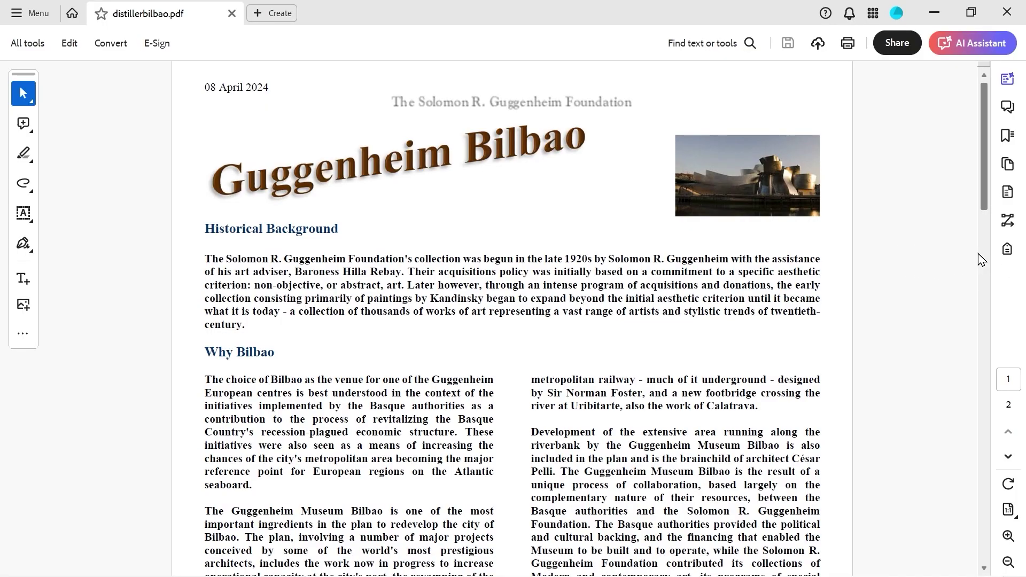
click(1007, 224)
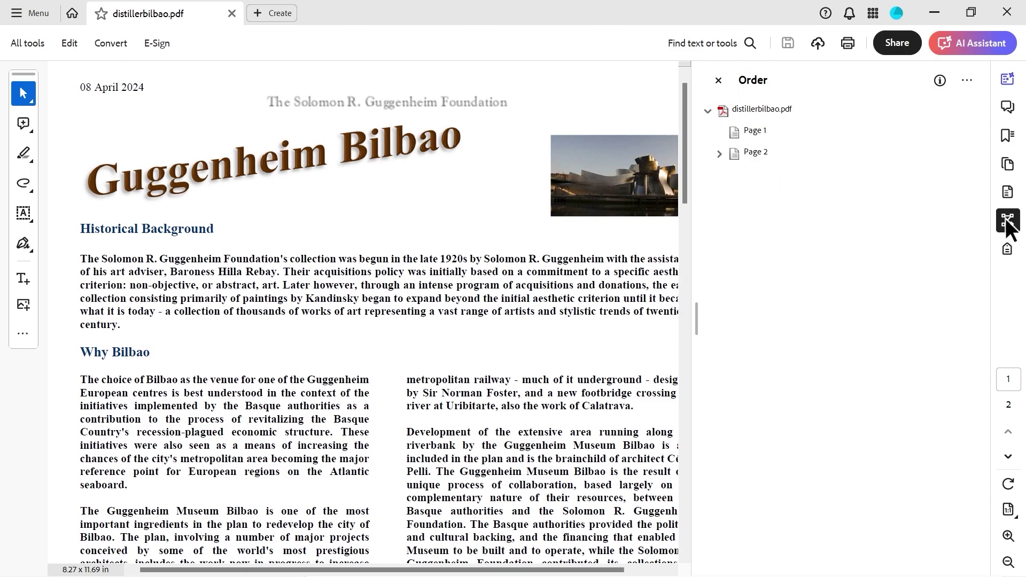
click(1007, 220)
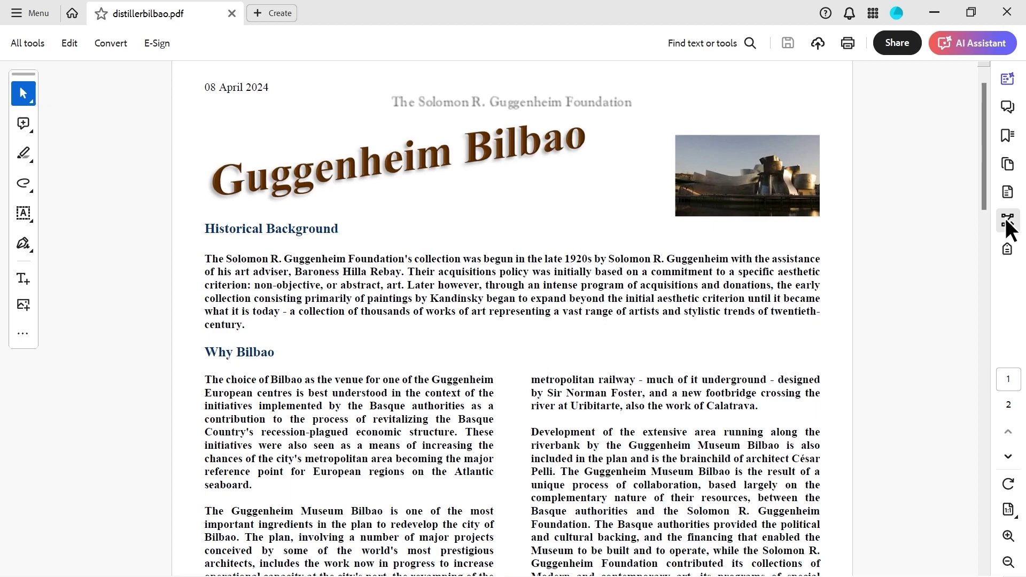
drag(1005, 218, 864, 262)
drag(866, 265, 927, 274)
drag(927, 274, 995, 163)
Show larger page thumbnails and use page 1's thumbnail frame to zoom in on the text under Why Bilbao.
click(1008, 164)
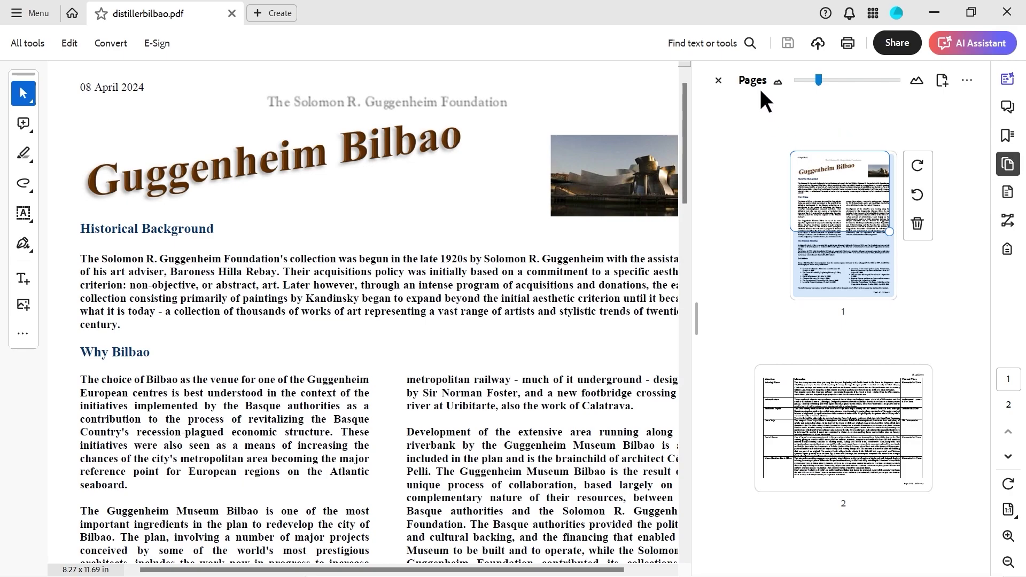
click(818, 85)
mouse_move(818, 84)
mouse_down()
mouse_move(834, 80)
mouse_move(805, 81)
mouse_move(857, 83)
mouse_move(818, 83)
mouse_move(837, 83)
mouse_up()
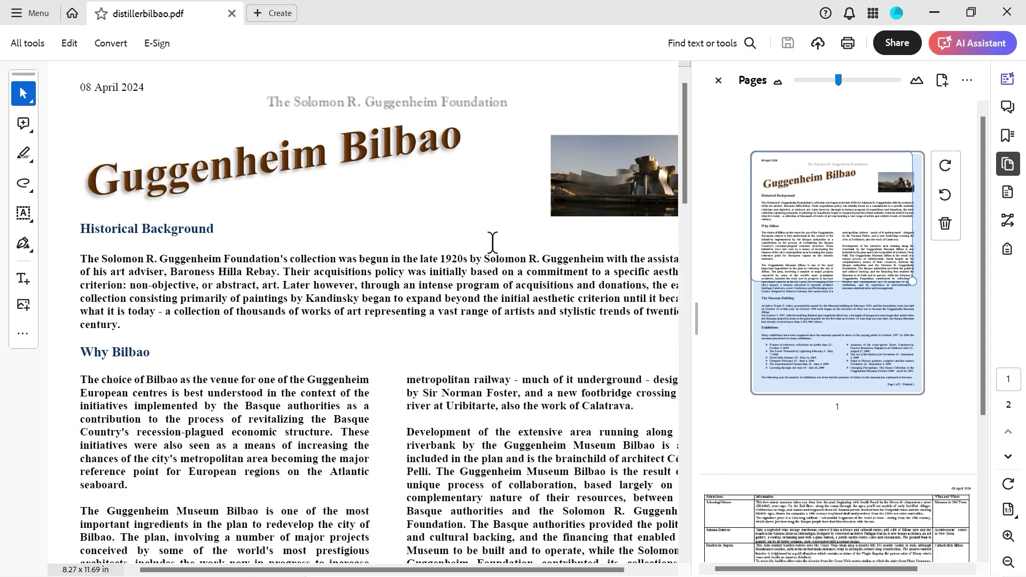
drag(912, 281, 812, 207)
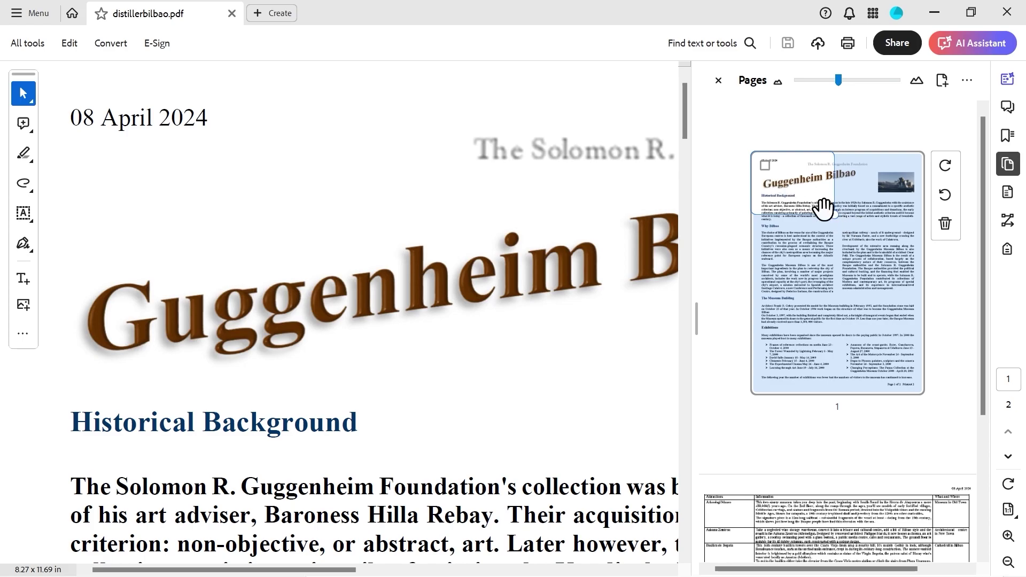
drag(816, 206, 819, 277)
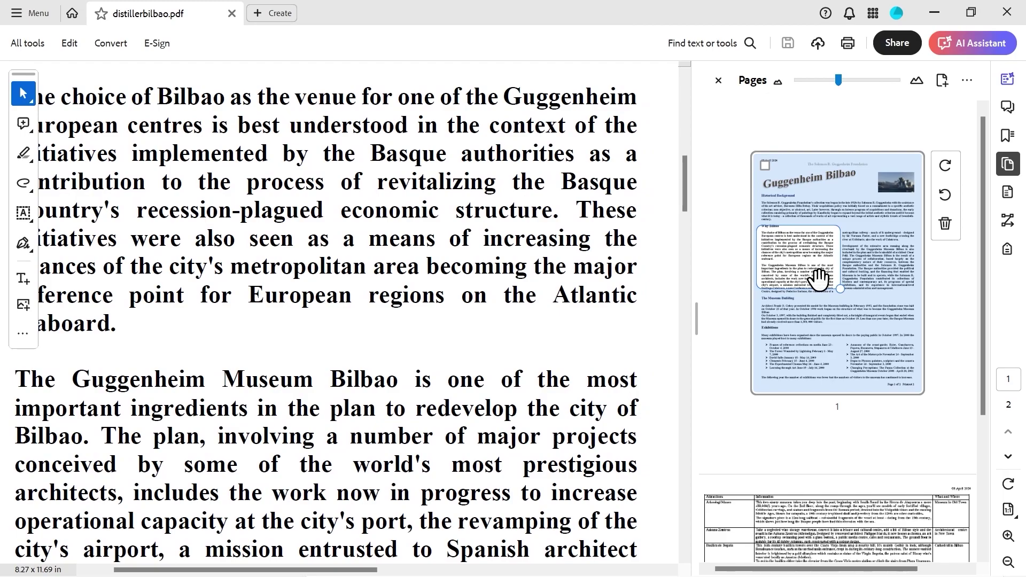
Highlight the passage from "is best understood" to "recession-plagued economic" in yellow, and undo the highlight.
click(23, 154)
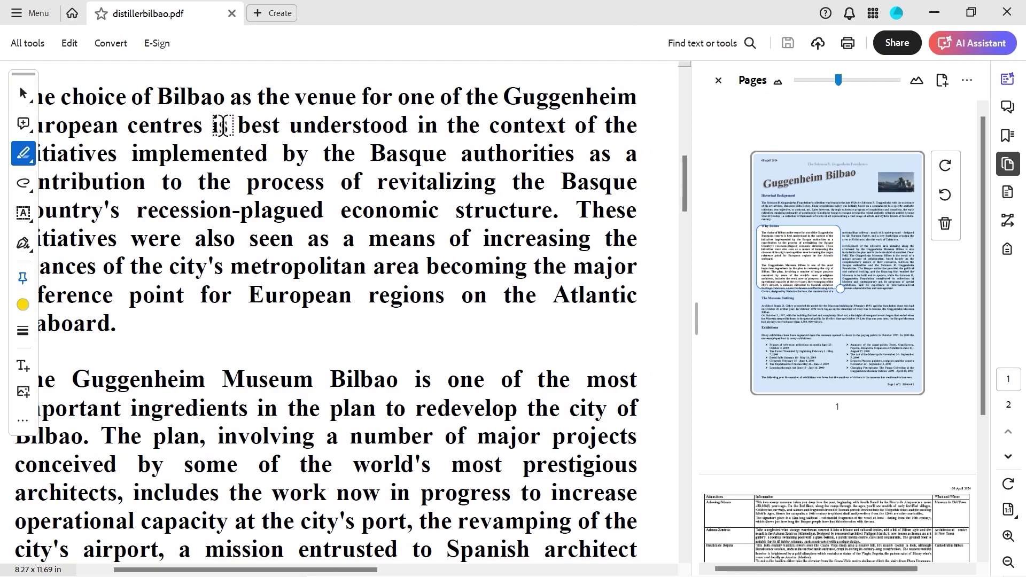
drag(222, 125, 422, 220)
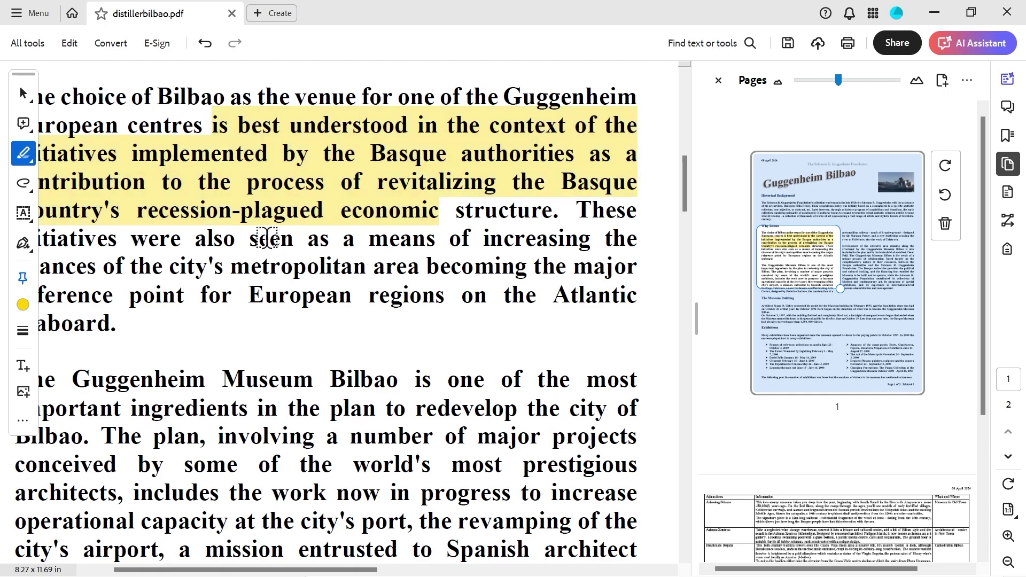
key(ctrl+z)
Insert a blank page after page 1.
right_click(795, 177)
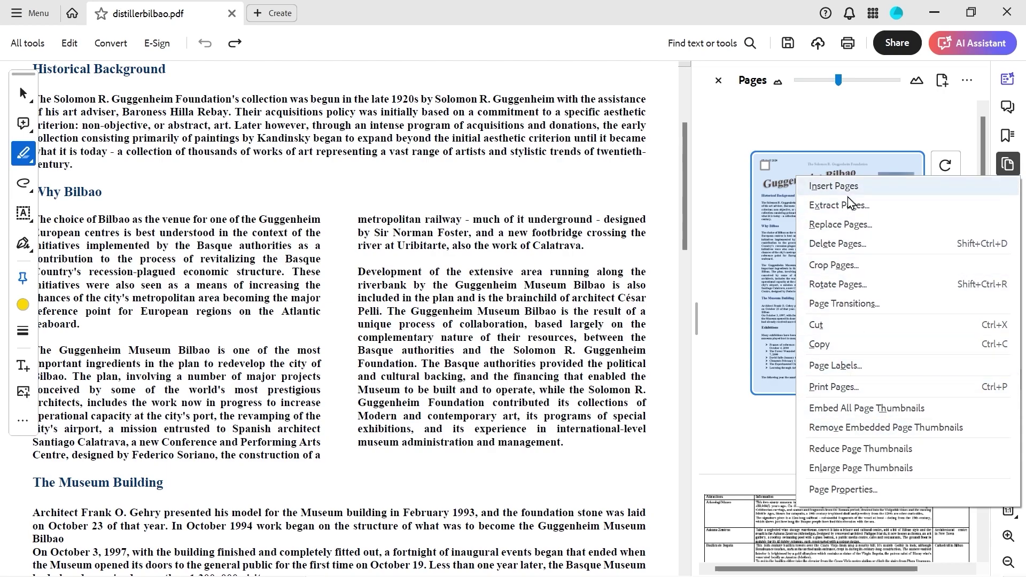
mouse_move(850, 193)
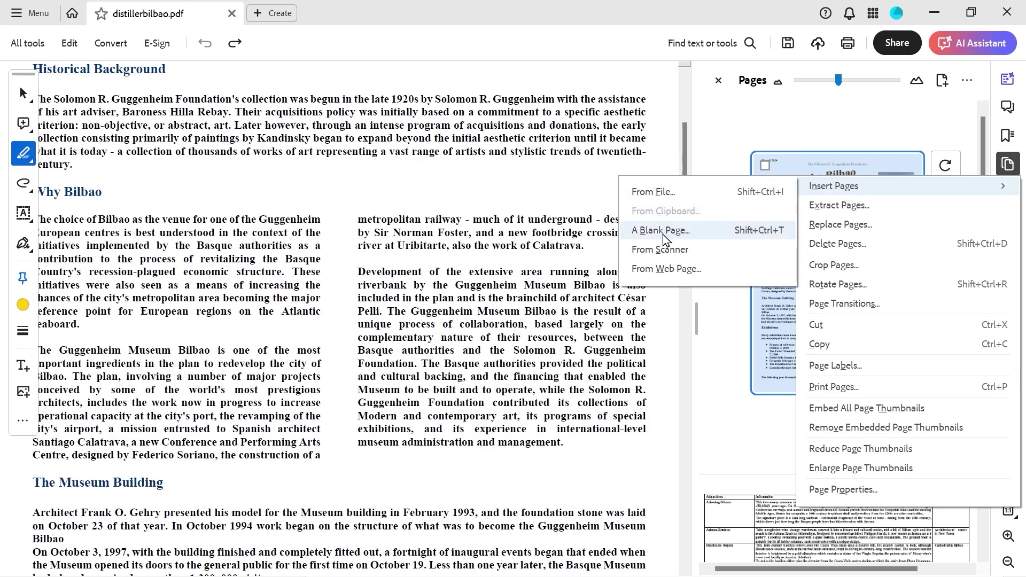
click(682, 235)
drag(511, 204, 555, 203)
click(517, 249)
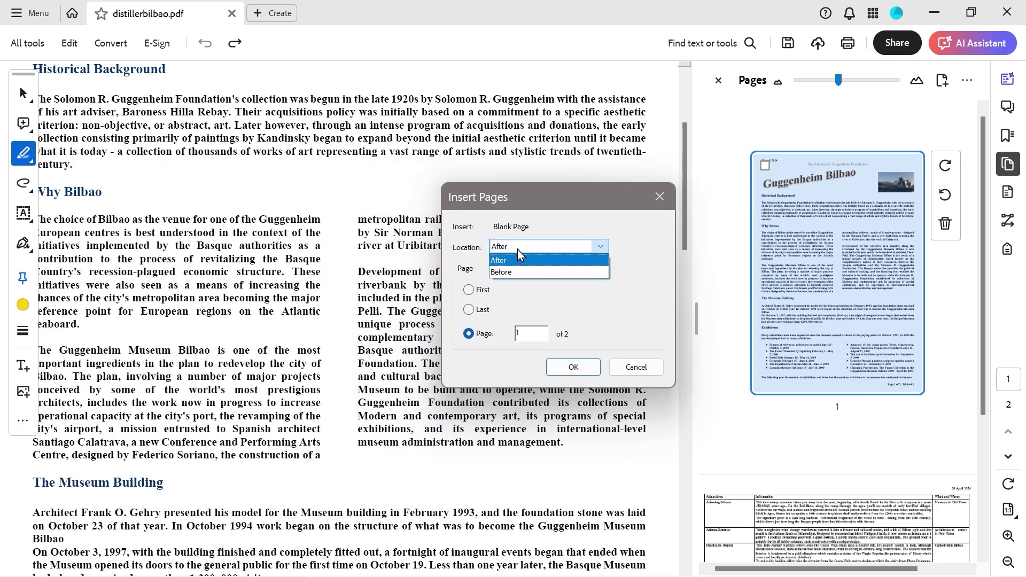
click(517, 249)
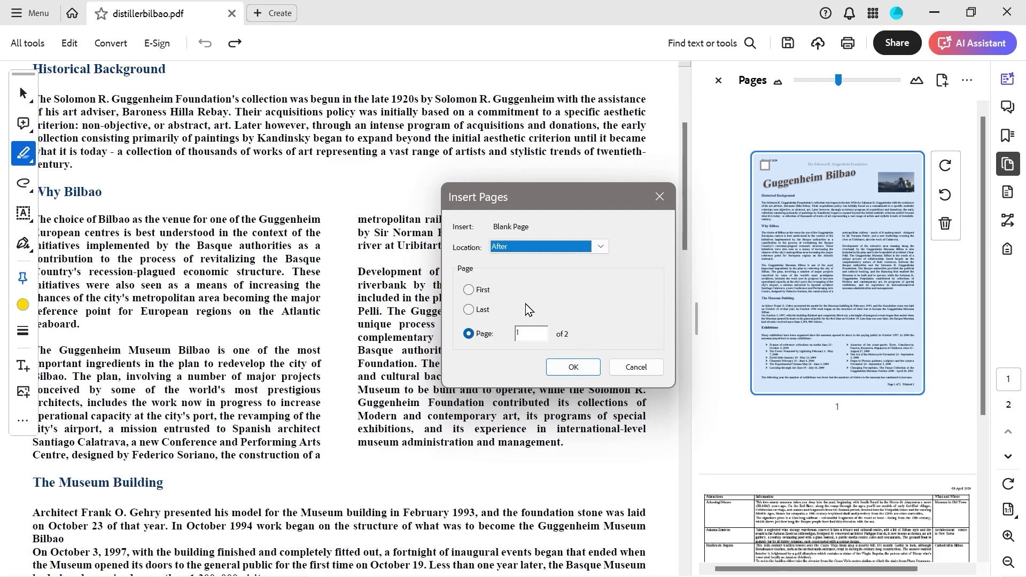
click(567, 374)
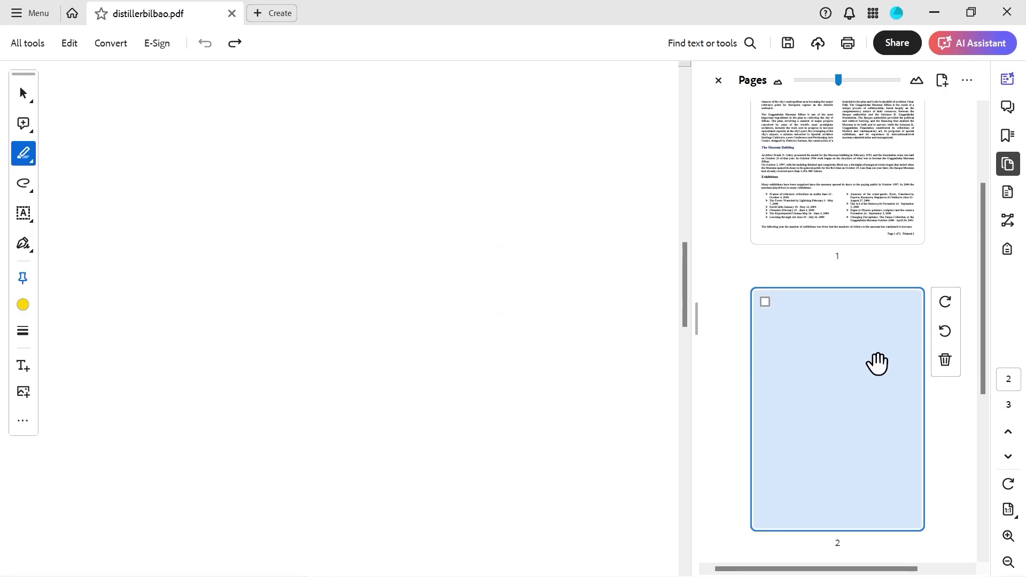
Review the crop and page box settings for page 1 and leave them without applying anything.
drag(982, 295, 967, 215)
right_click(825, 236)
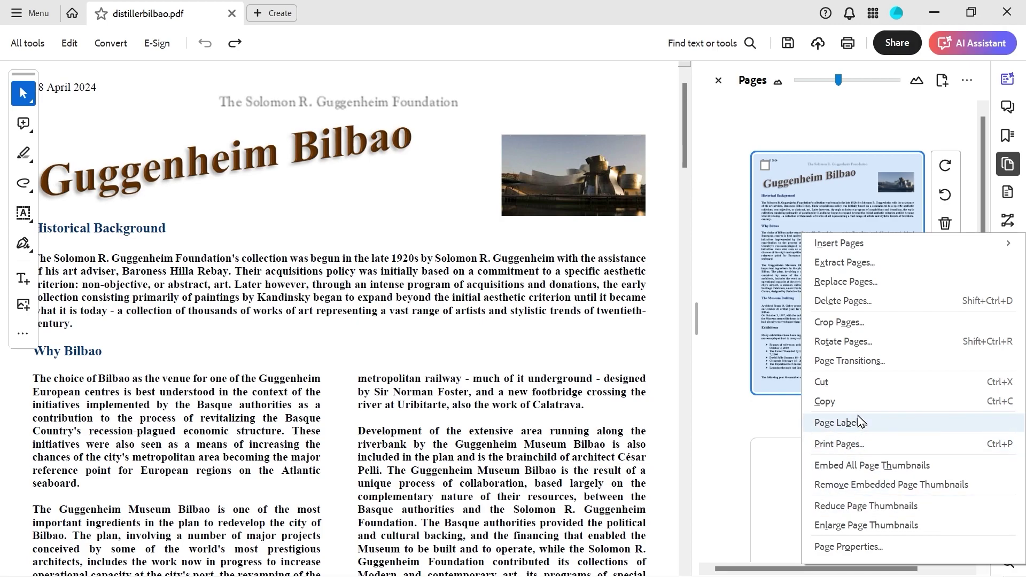
click(868, 325)
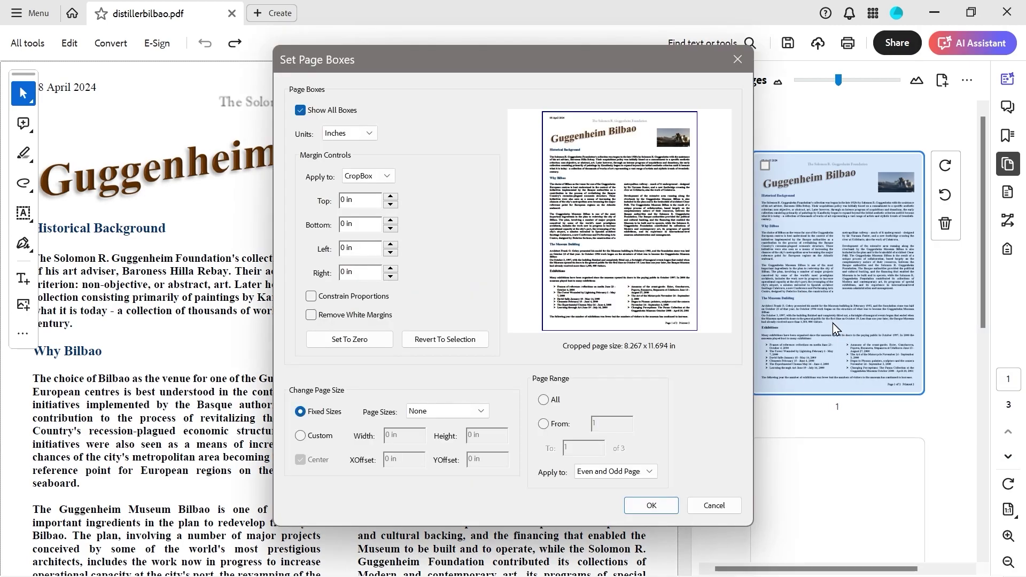
drag(430, 67, 408, 78)
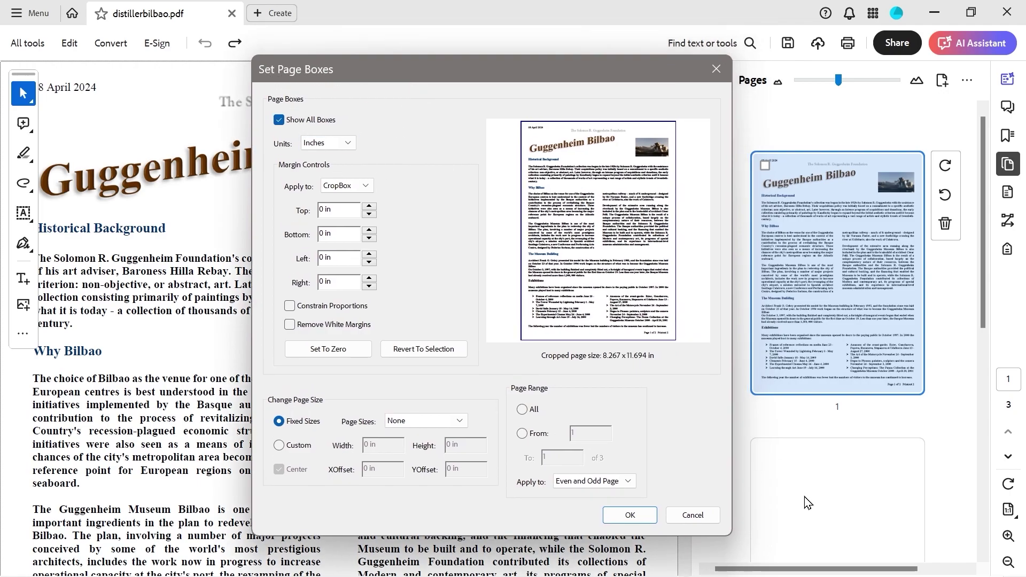
click(701, 518)
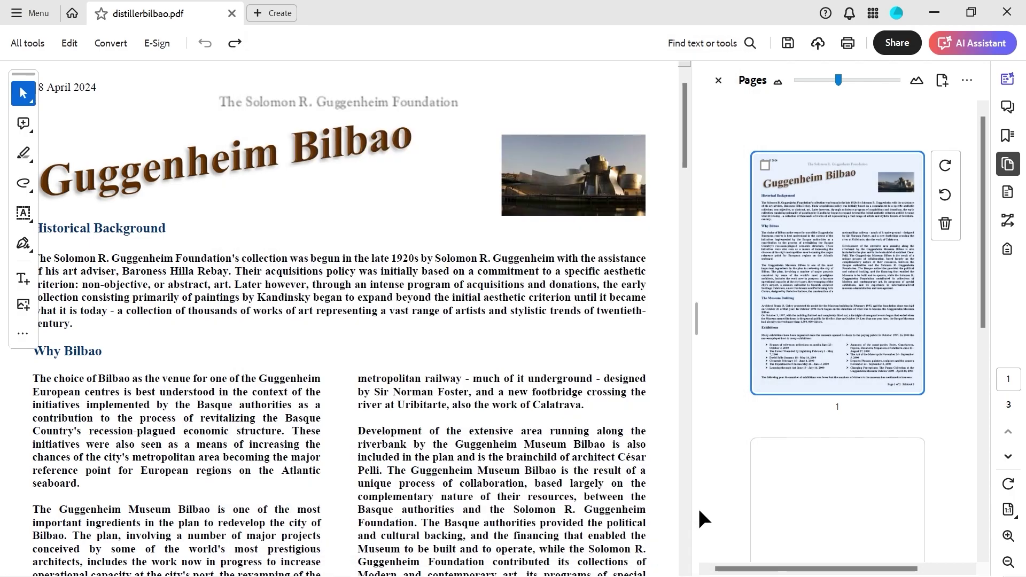
Add the Set Page Boxes tool from the Organize pages group to the quick toolbar and save the customization.
click(25, 335)
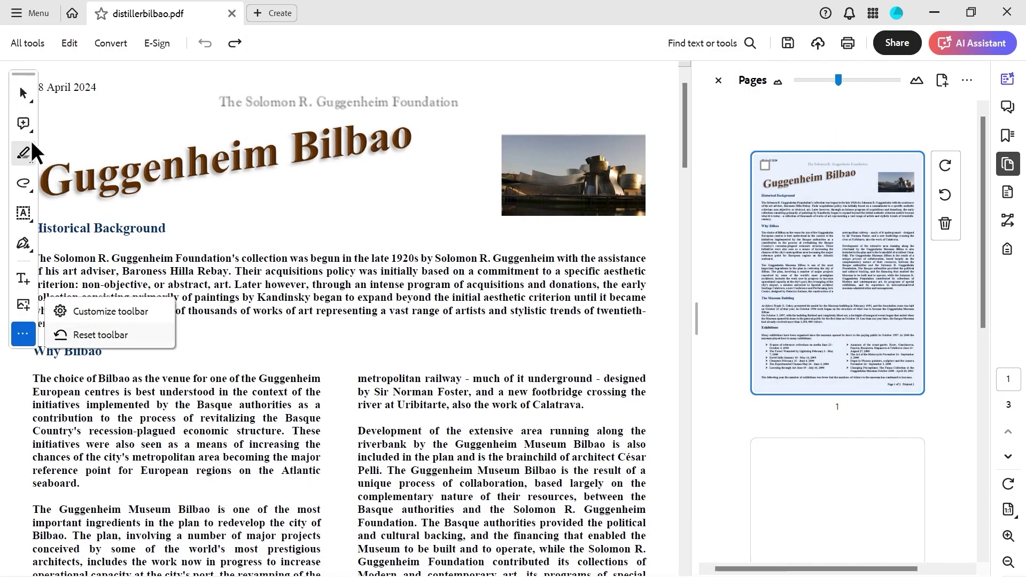
click(115, 315)
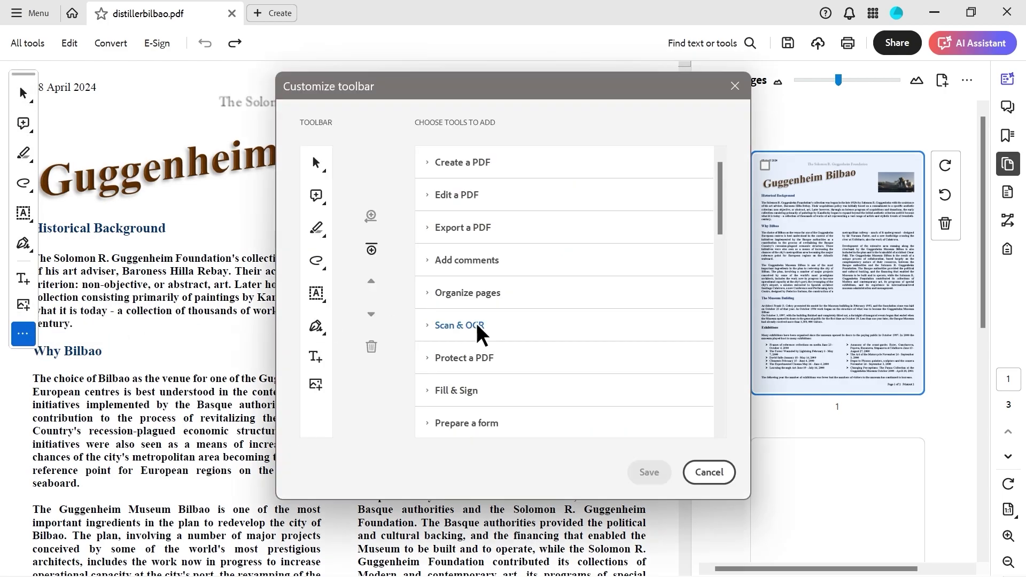
click(425, 293)
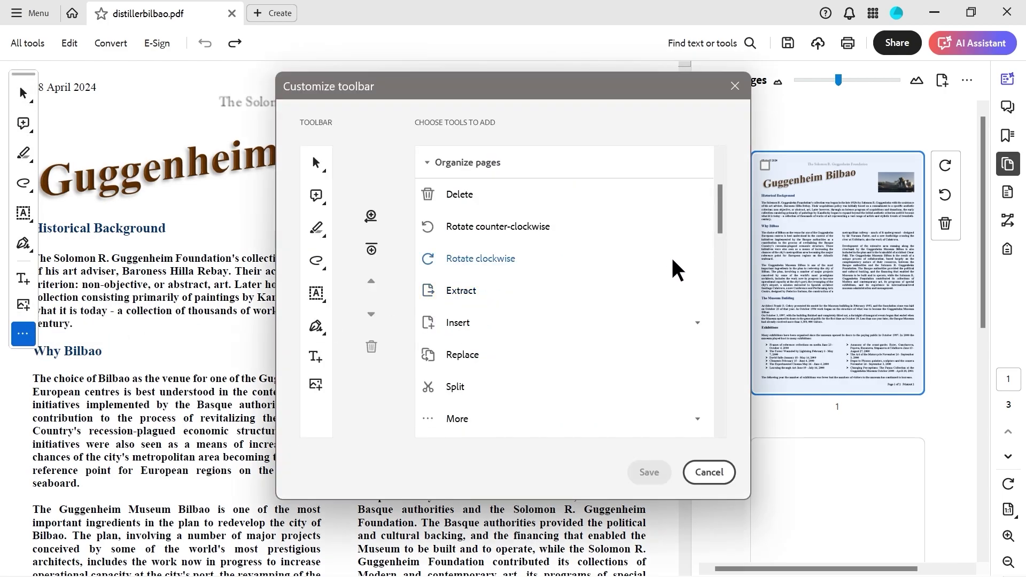
drag(720, 225, 719, 257)
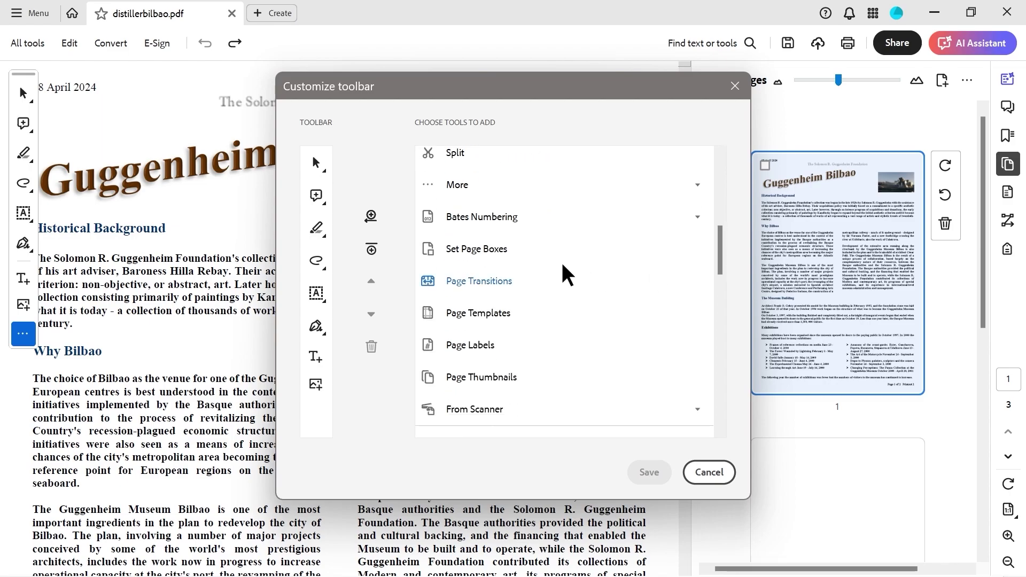
click(370, 215)
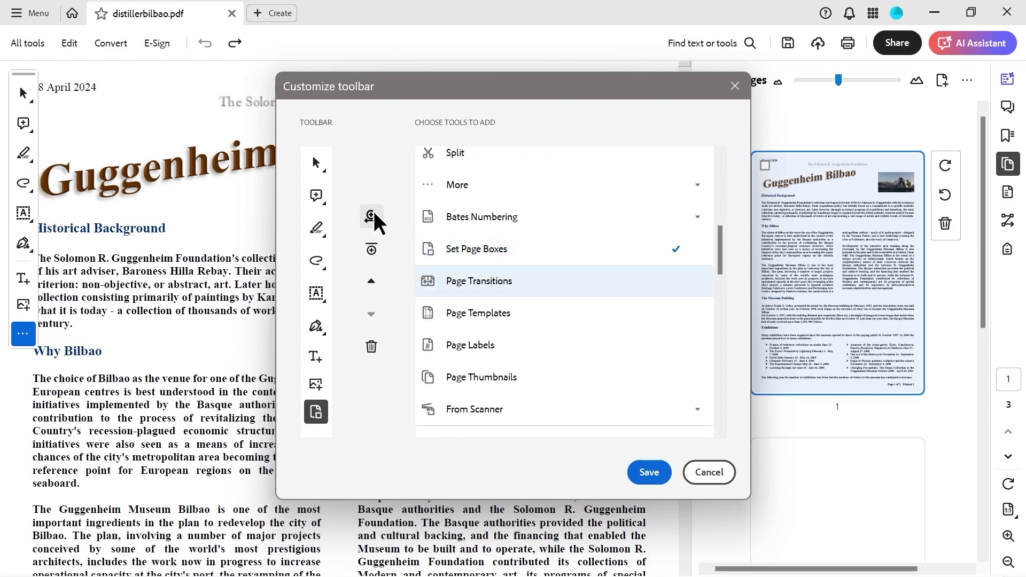
click(644, 477)
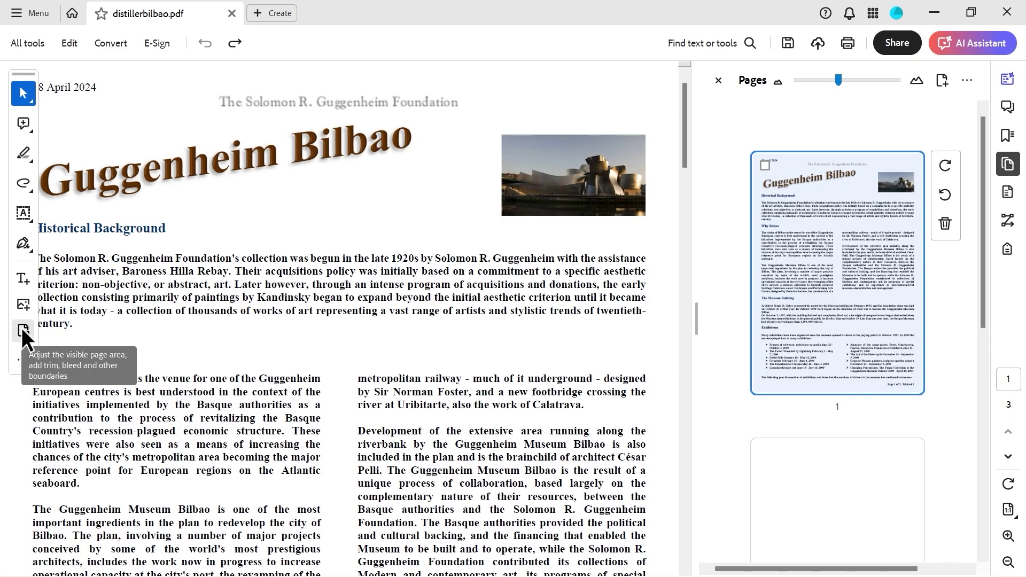
Crop page 1 by setting the CropBox left and right margins to 0.25 in each.
click(22, 329)
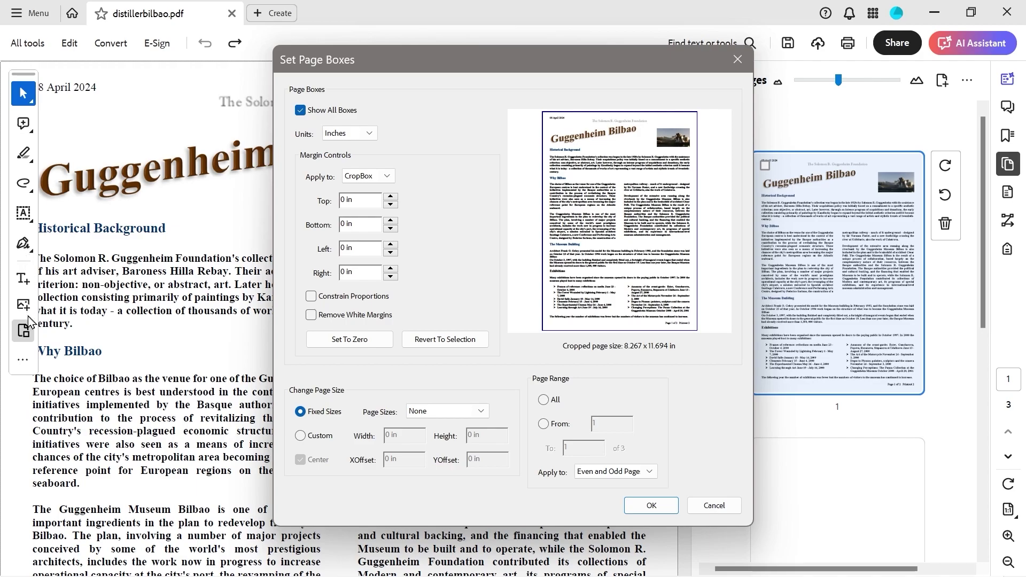
click(391, 245)
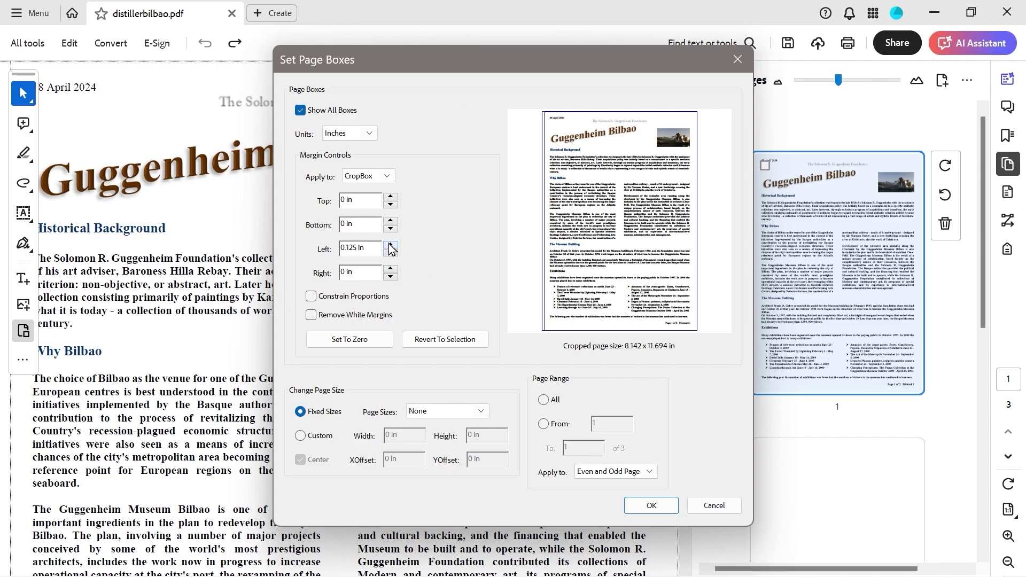
click(391, 244)
click(390, 270)
click(390, 271)
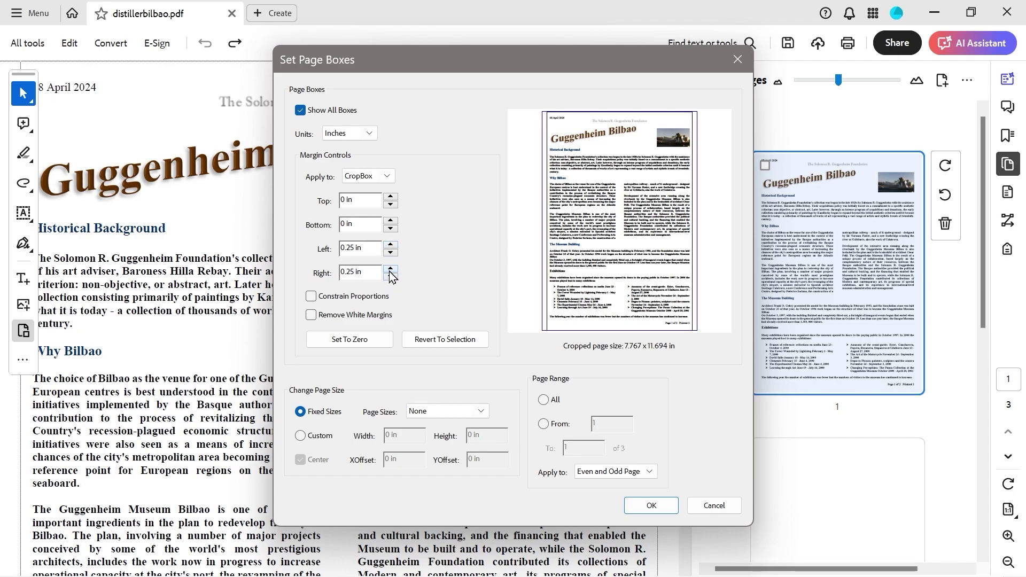
click(648, 505)
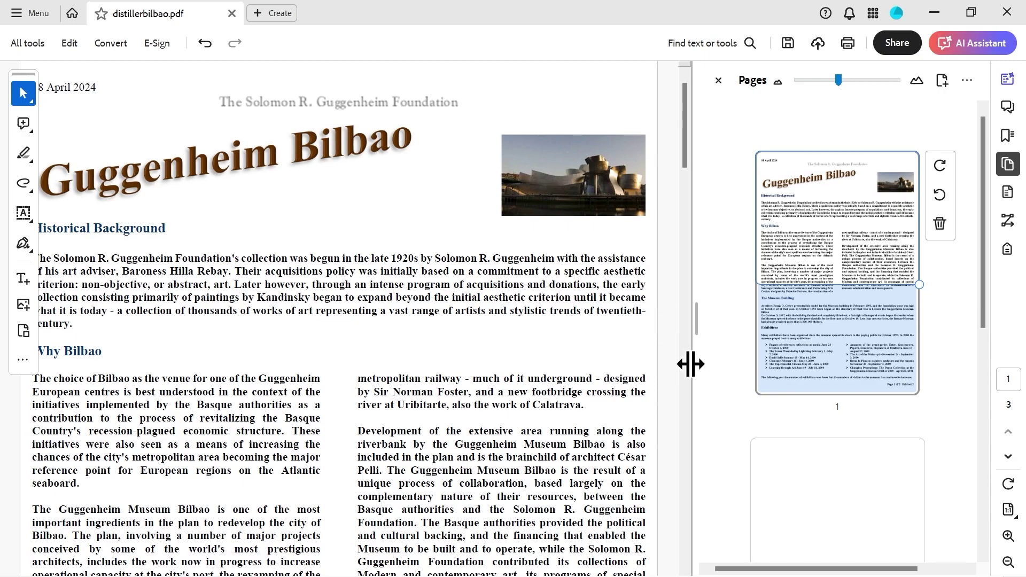
right_click(806, 246)
key(Escape)
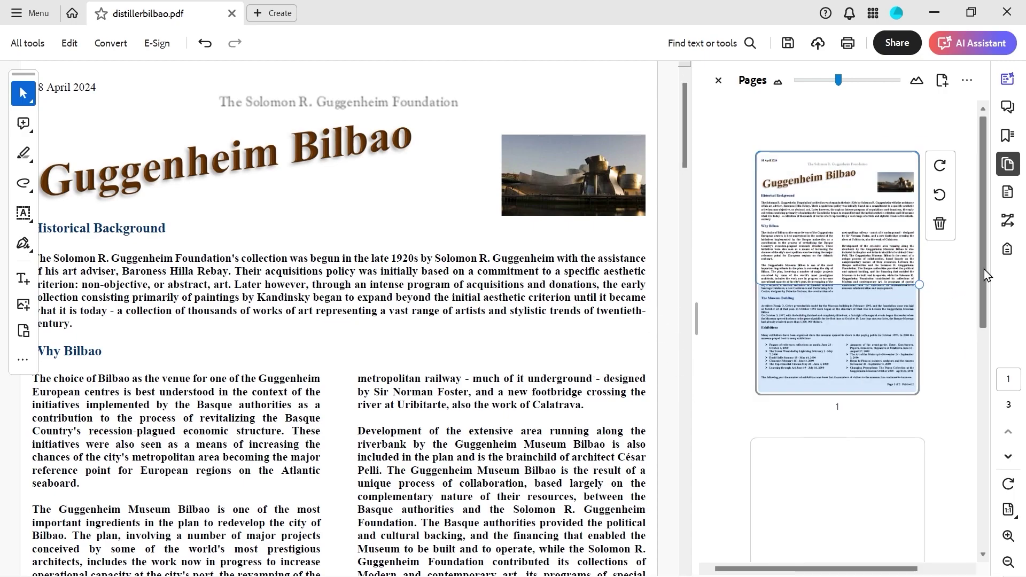
drag(983, 268, 960, 307)
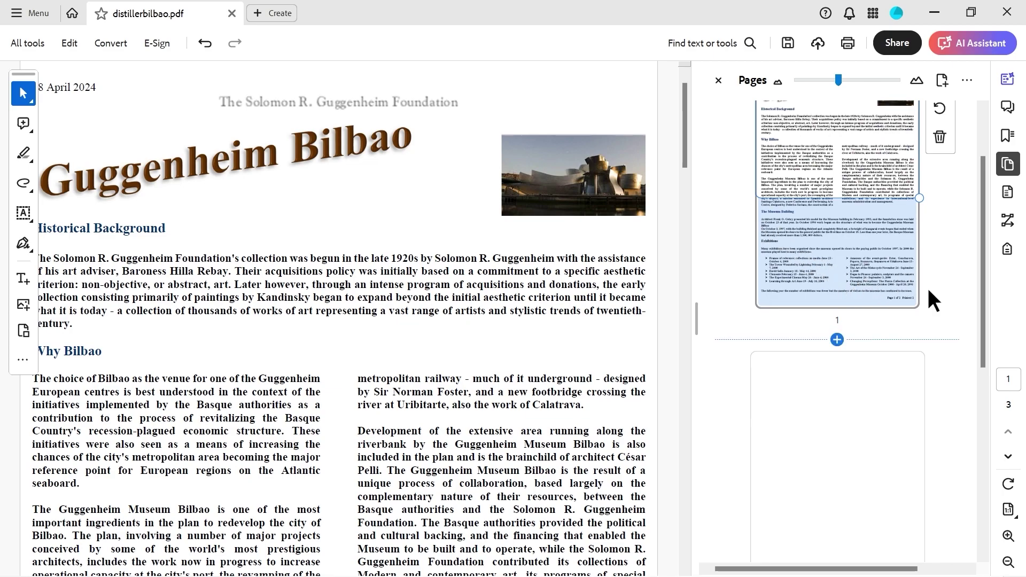
drag(983, 301, 969, 219)
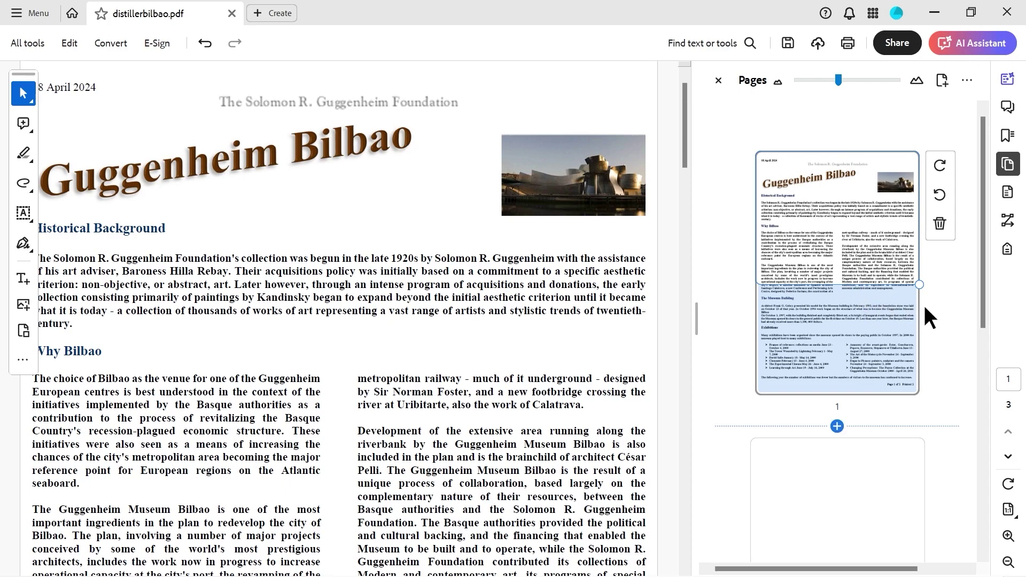
Select the thumbnails of pages 1 and 3 together and extract both pages without deleting them or creating separate files.
scroll(924, 307, down, 1)
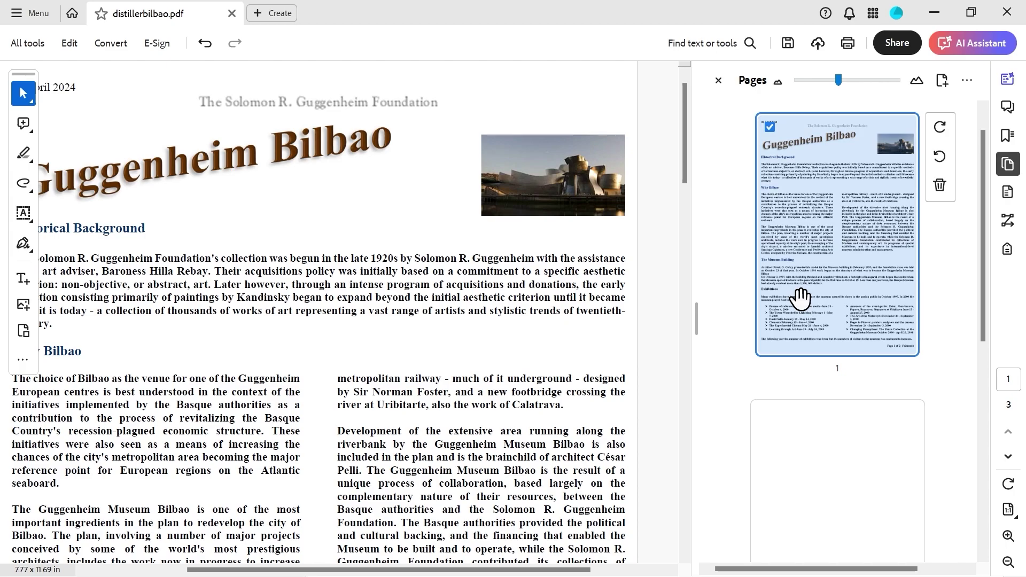
drag(985, 233, 983, 278)
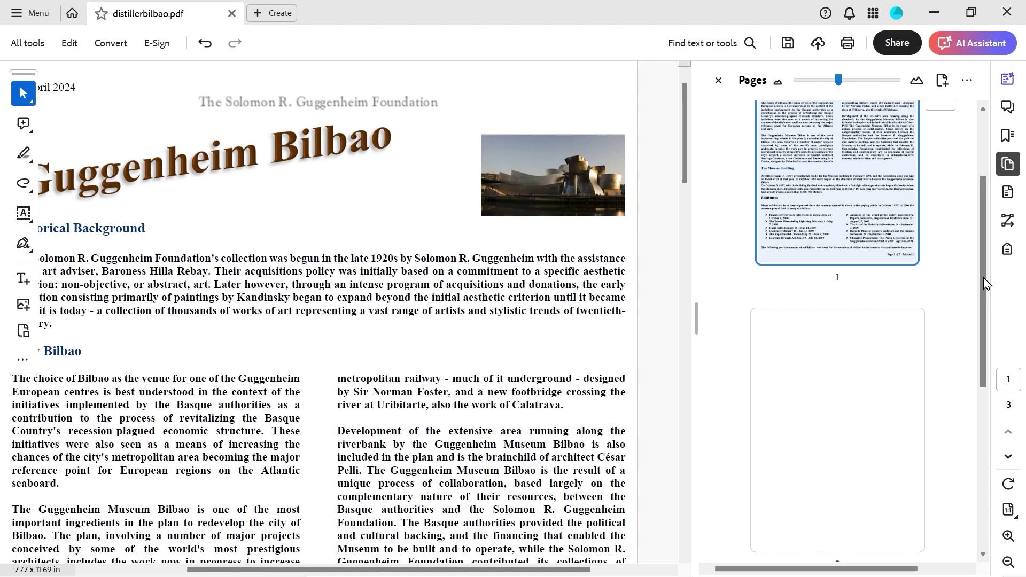
drag(983, 399, 988, 301)
scroll(988, 303, down, 5)
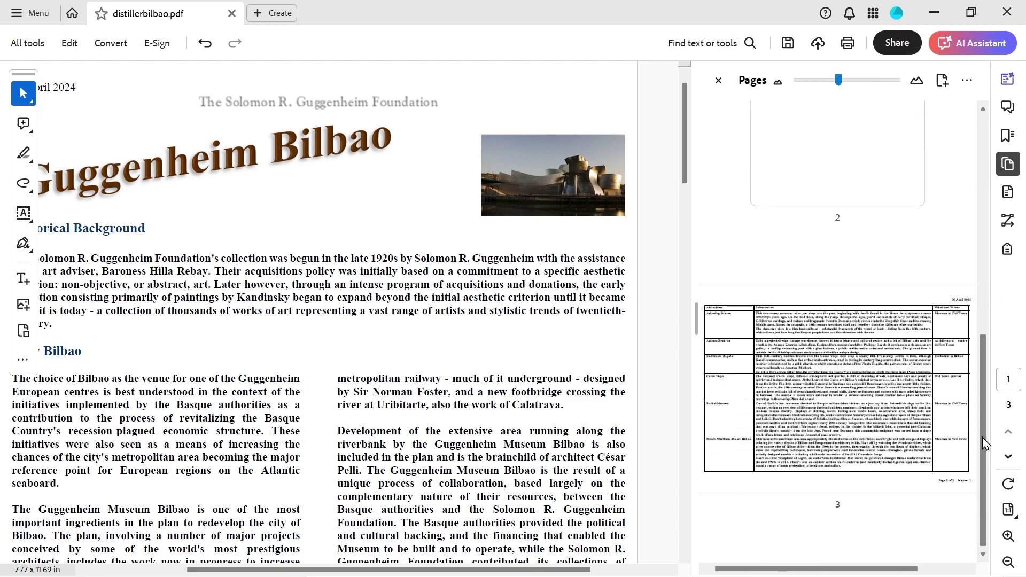
ctrl+click(758, 395)
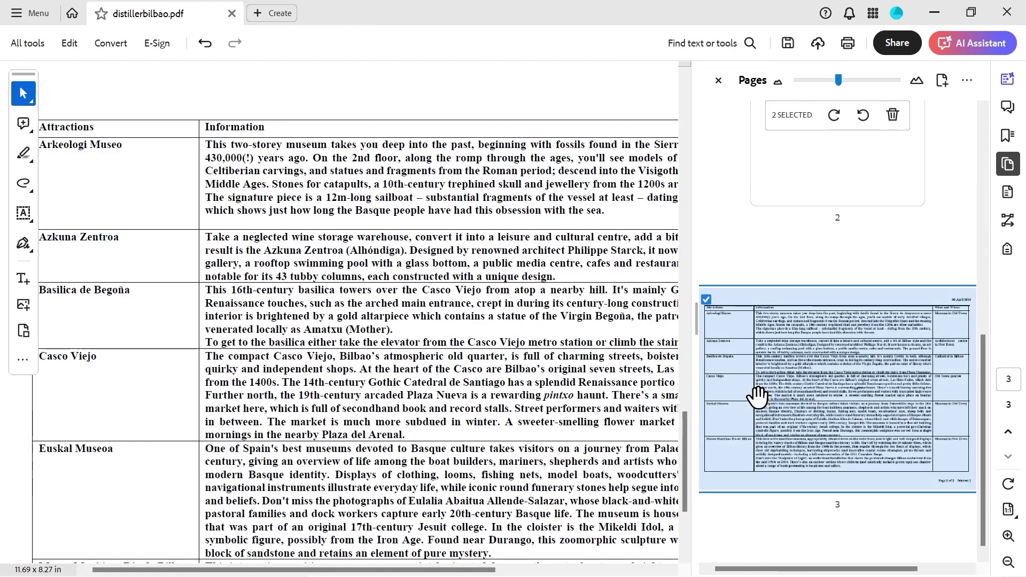
right_click(812, 355)
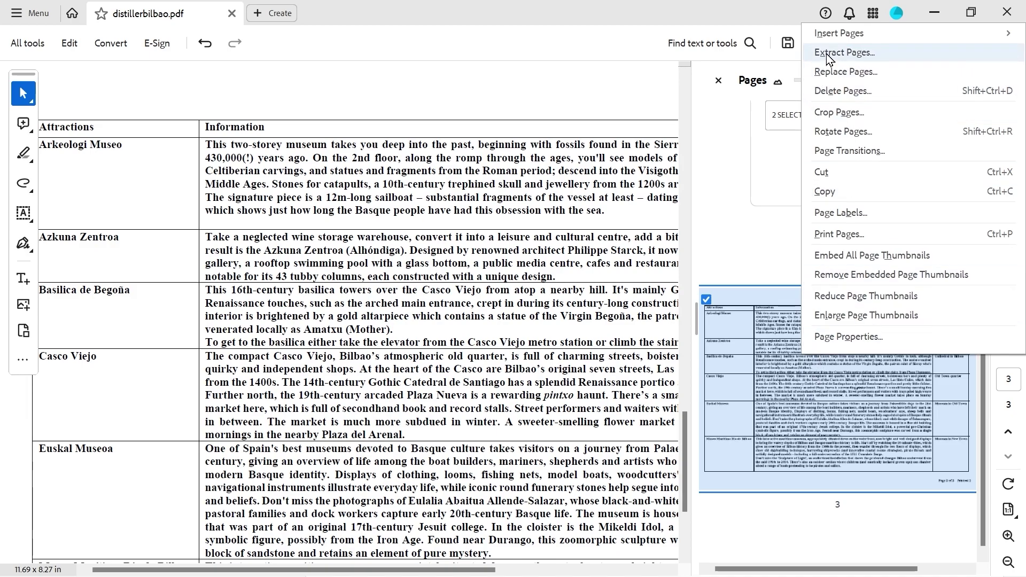
click(852, 52)
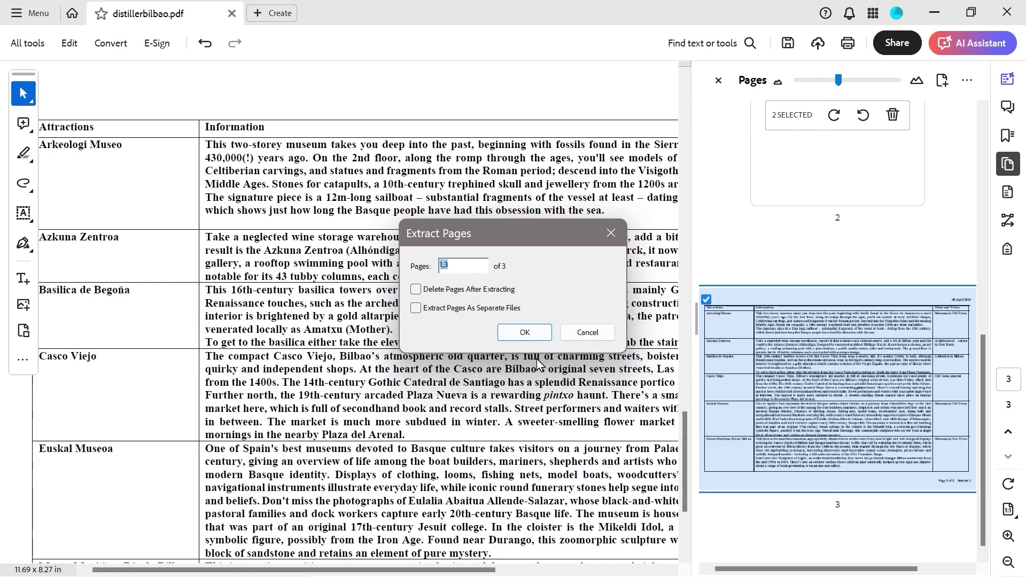
click(525, 332)
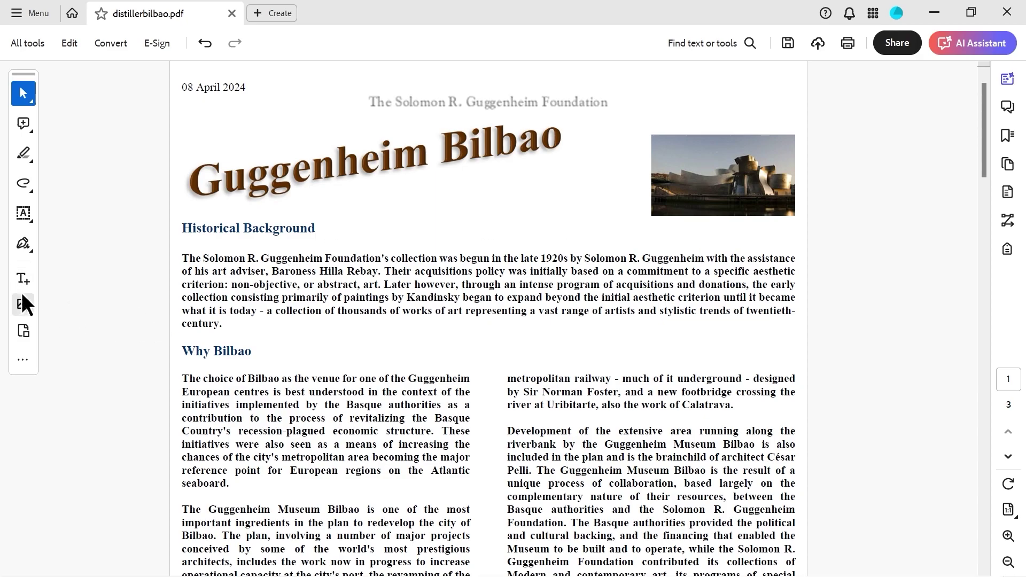
Add the Header & Footer tool from the Edit a PDF group to the quick toolbar and save the customization.
click(22, 361)
click(431, 195)
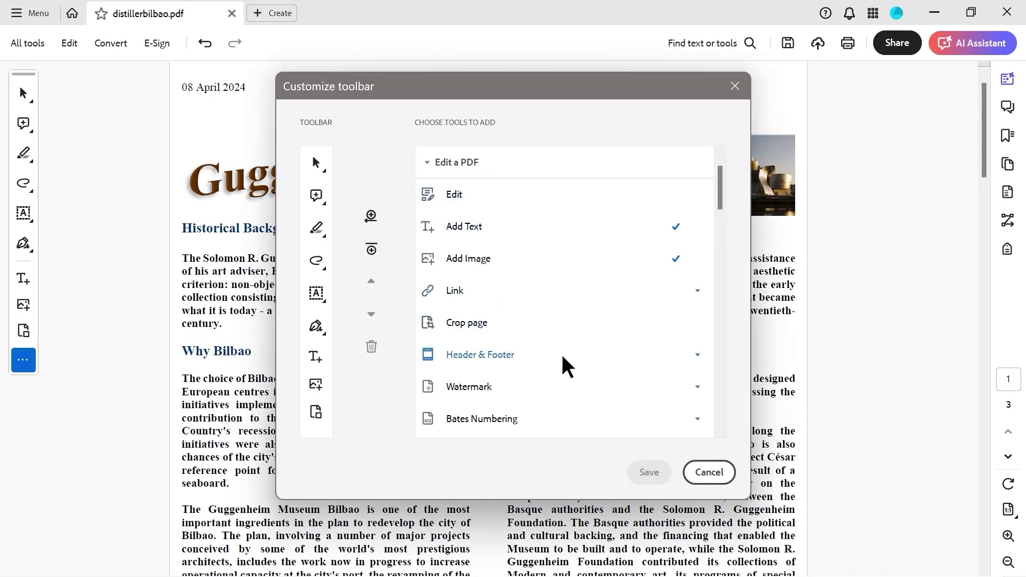
click(485, 357)
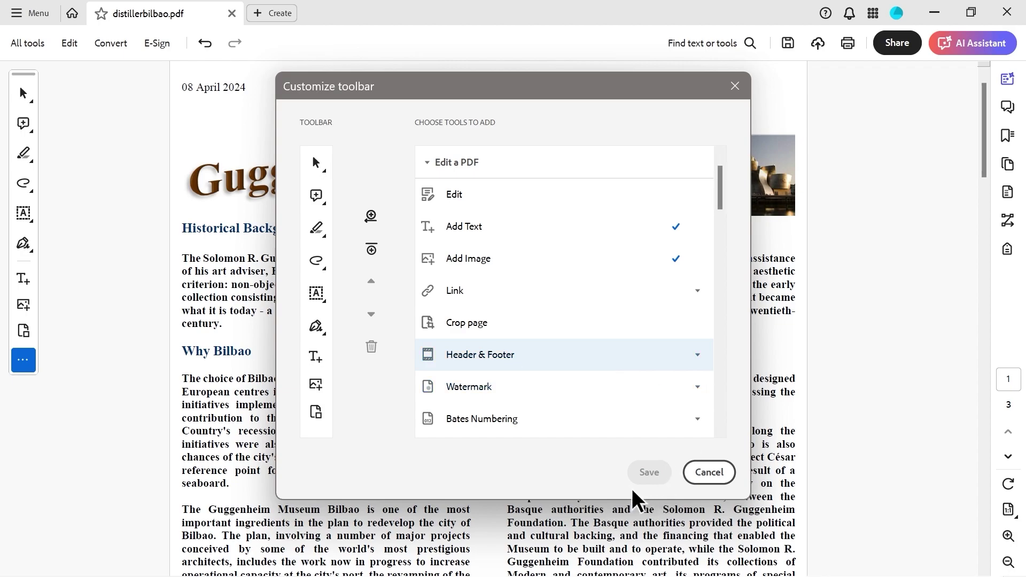
click(371, 216)
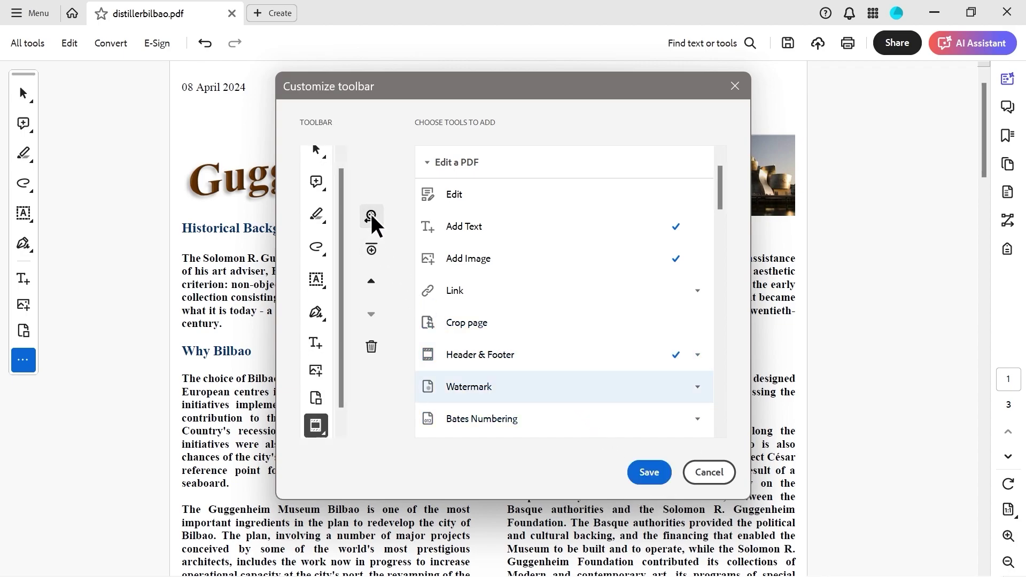
click(661, 478)
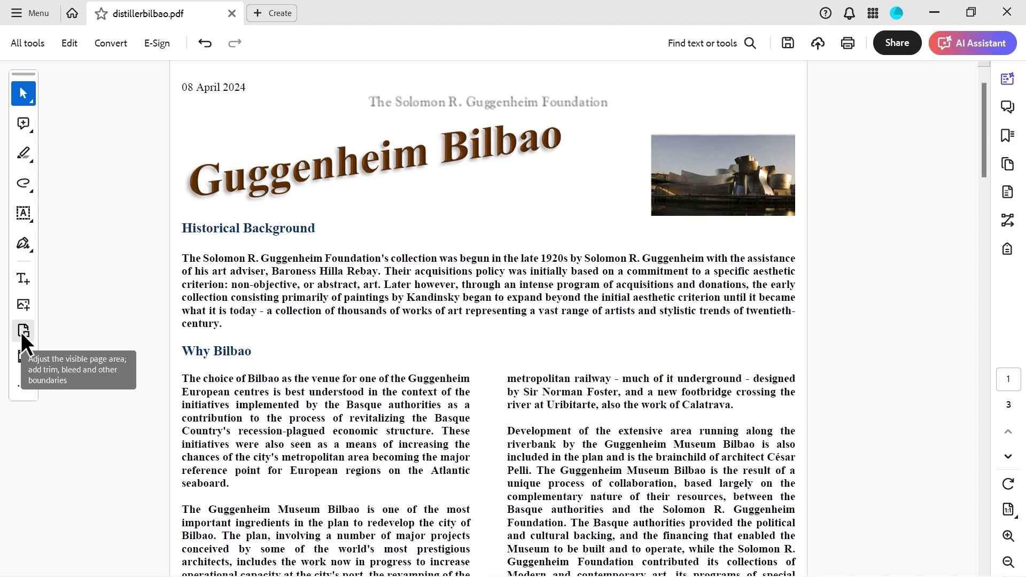
Reorder the quick toolbar so that Set Page Boxes comes before Add Text, and save the customization.
click(24, 393)
click(79, 361)
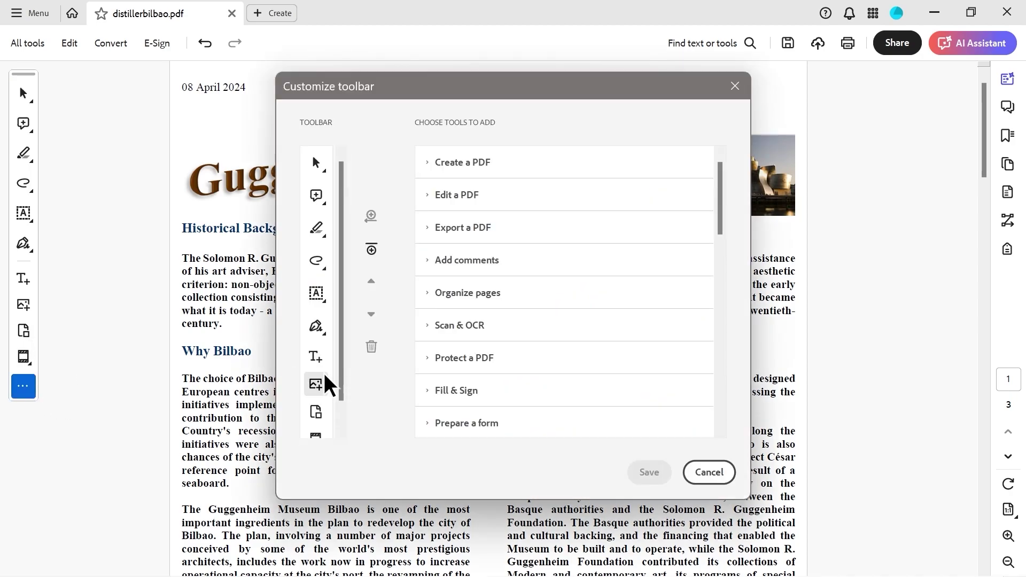
drag(340, 353, 341, 395)
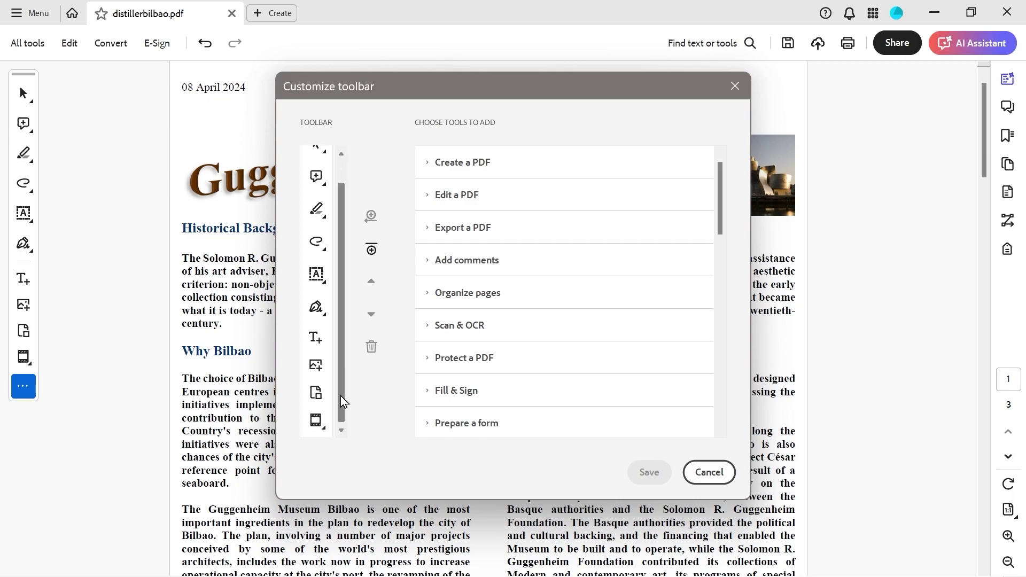
click(316, 420)
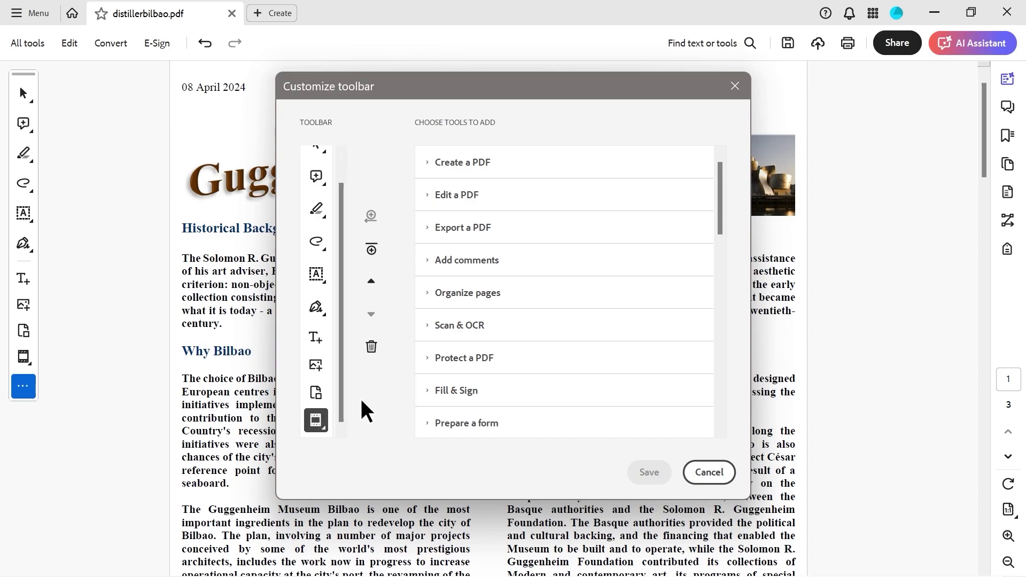
click(371, 279)
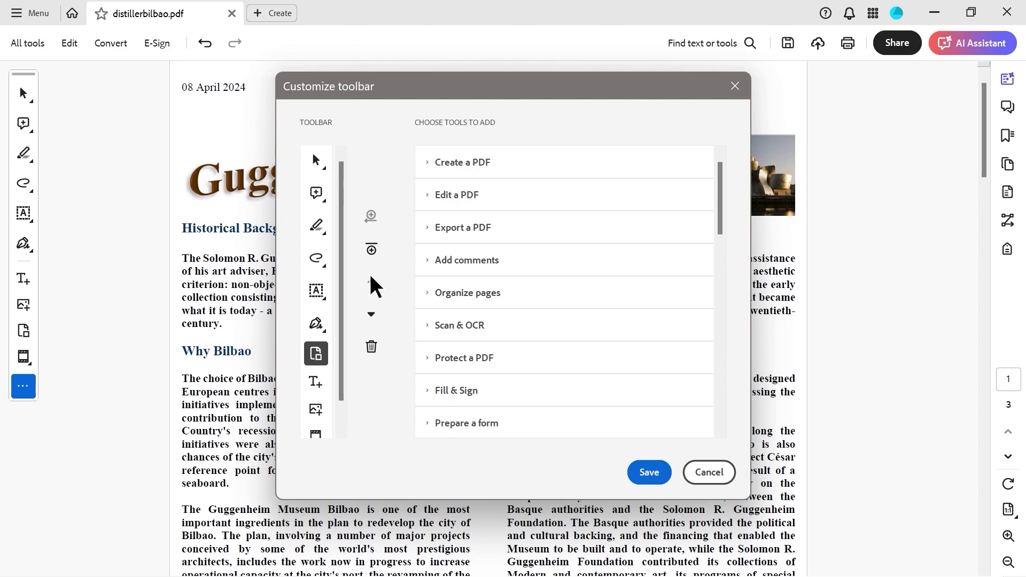
click(647, 472)
Show the page thumbnails of the two-page document and insert a blank page after page 1.
scroll(834, 246, down, 15)
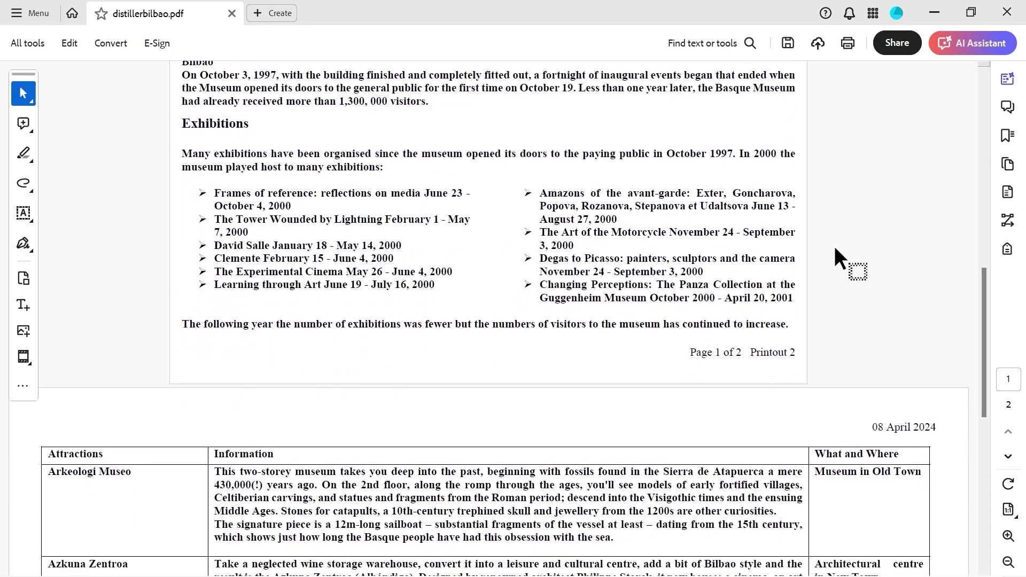
scroll(835, 245, up, 15)
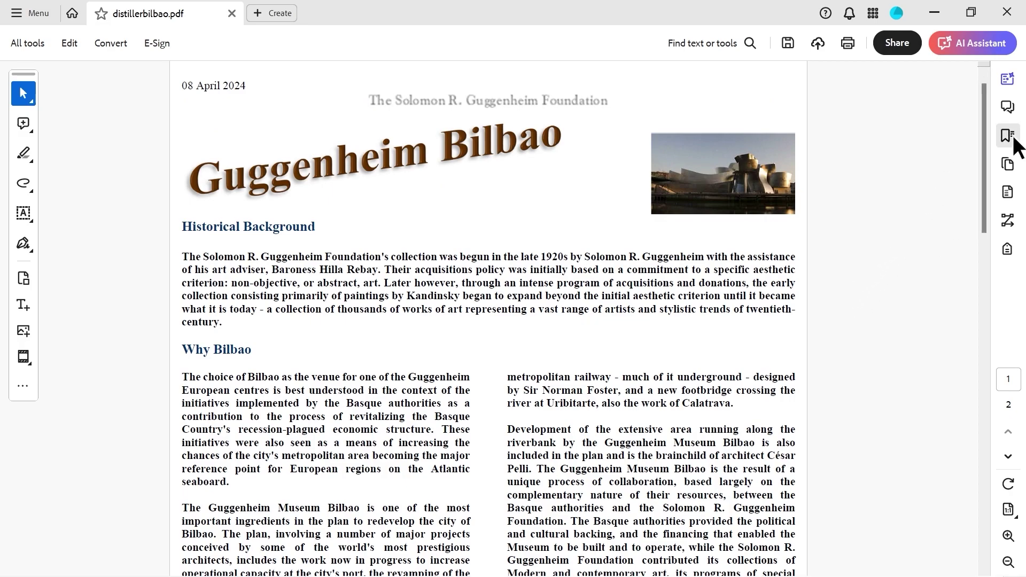
click(1007, 164)
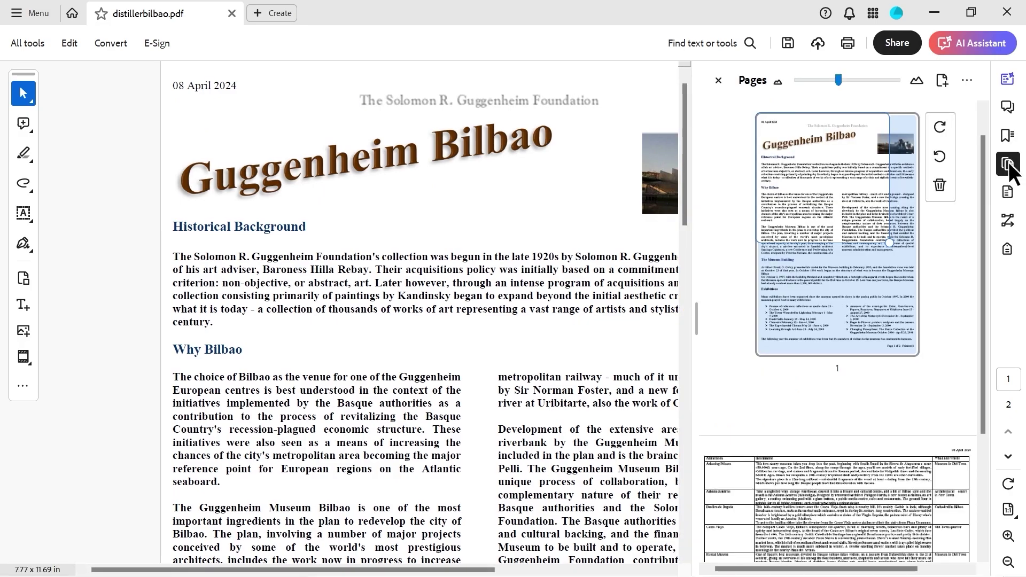
right_click(827, 248)
mouse_move(827, 249)
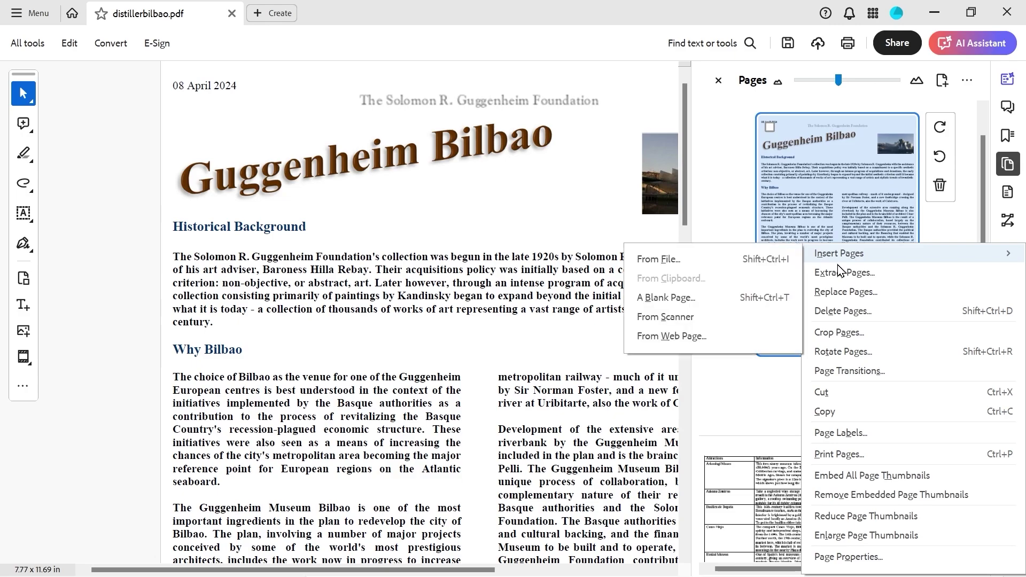
click(697, 294)
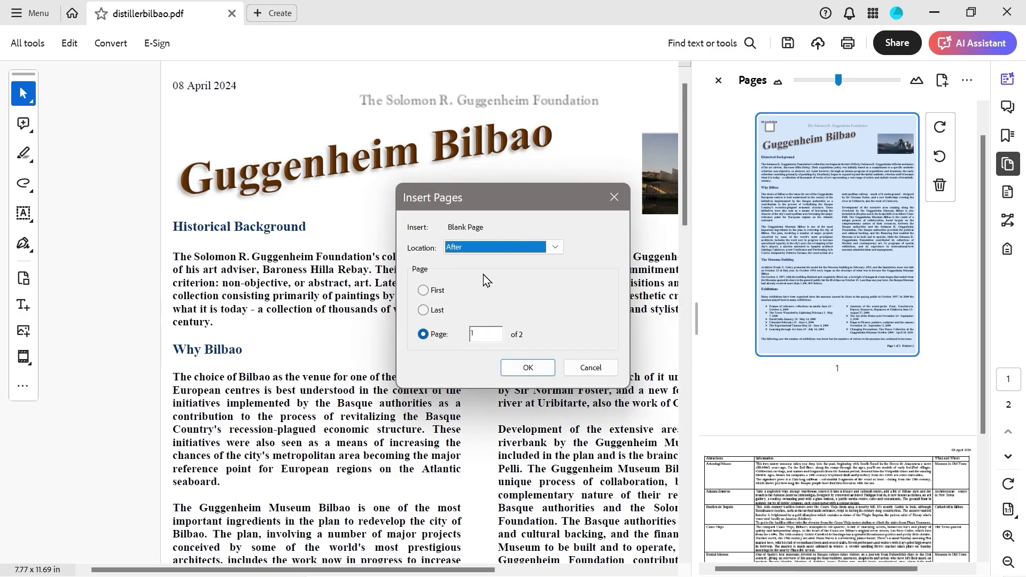
click(527, 368)
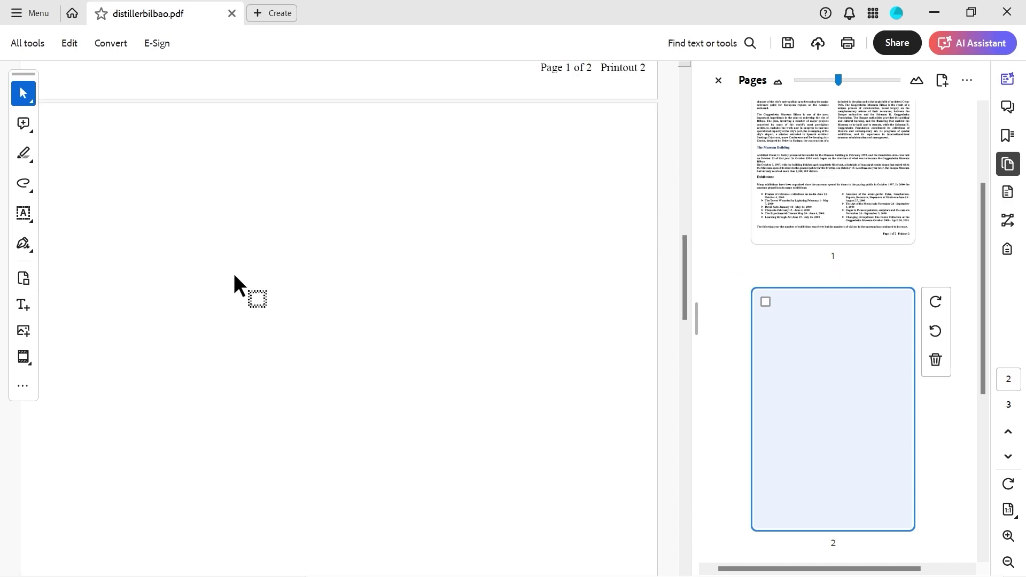
Add a text box across the upper part of blank page 2 reading "Some new text relevant to the topic" in bold 36-point Verdana.
click(24, 303)
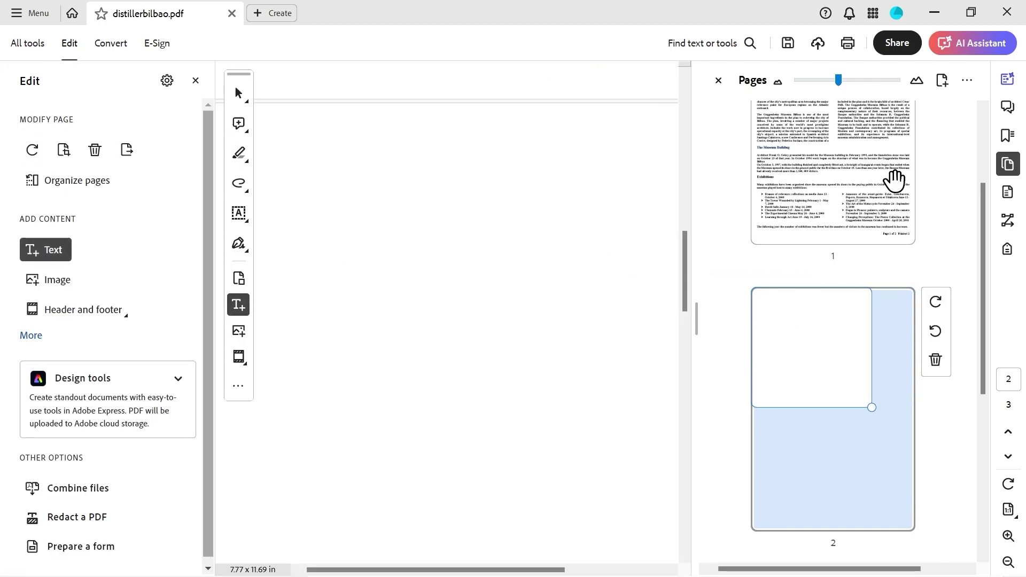
click(718, 77)
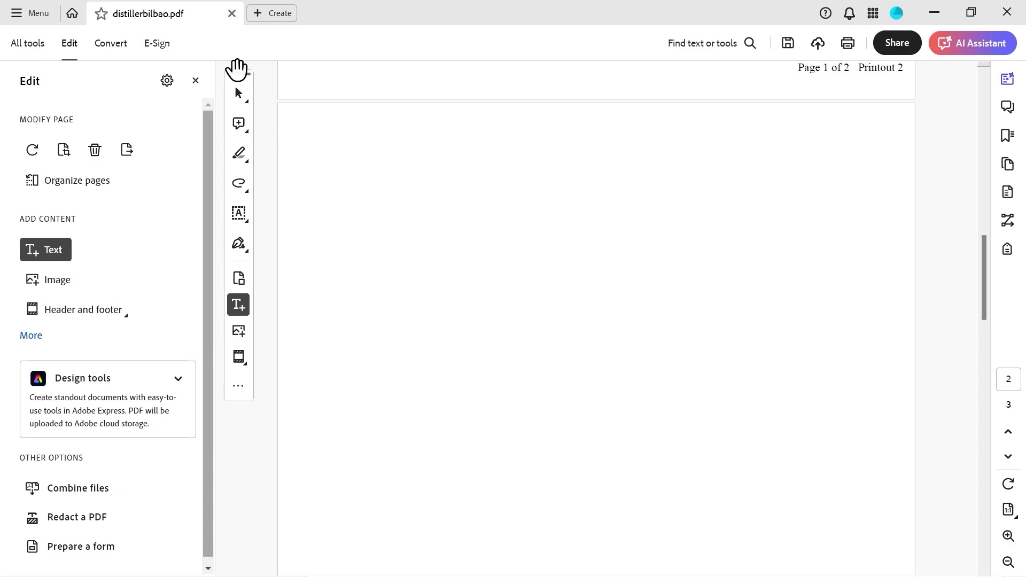
drag(235, 71, 206, 130)
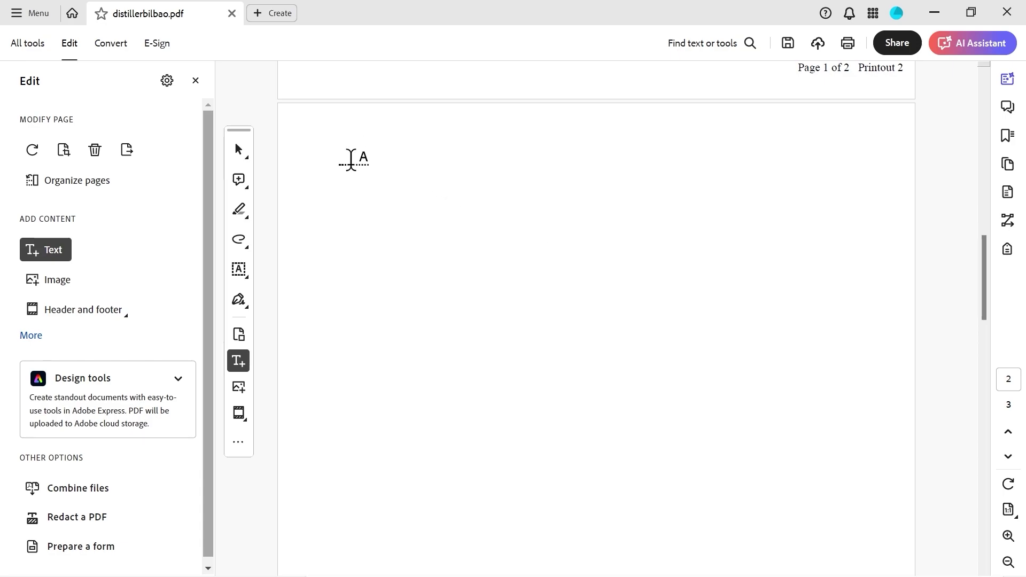
drag(343, 169, 652, 329)
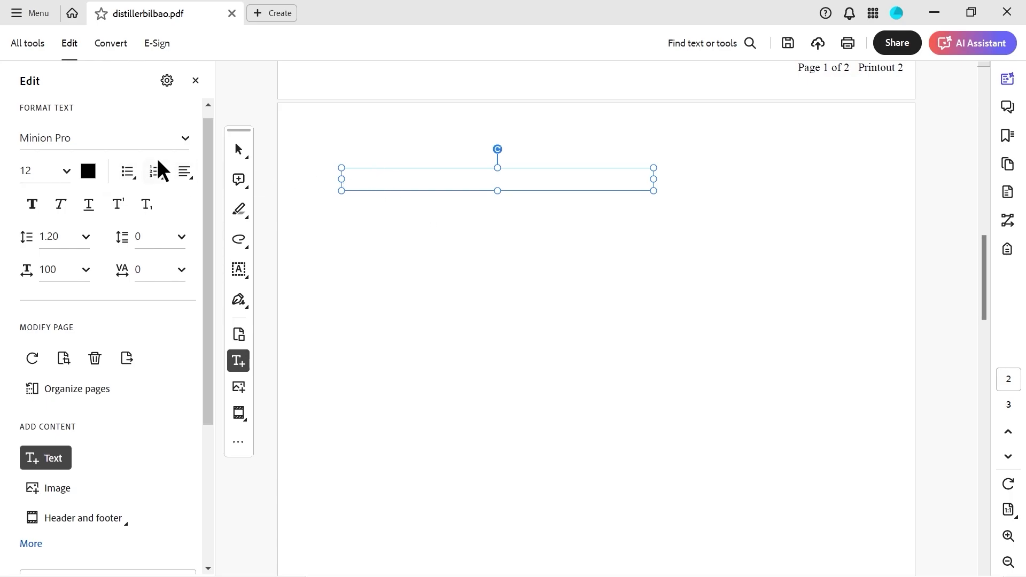
click(183, 139)
scroll(179, 423, down, 15)
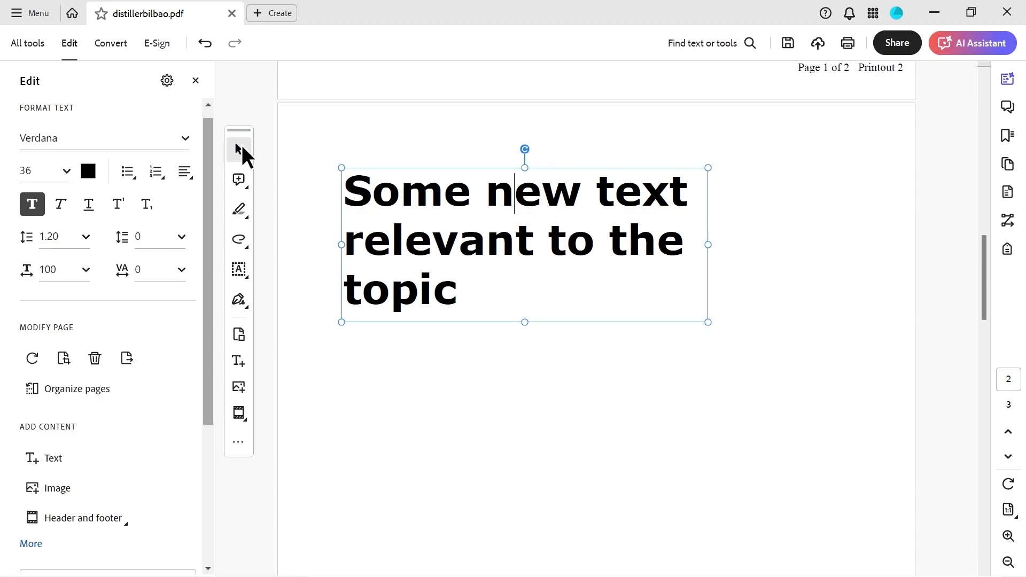
Switch from the Select tool to the Pan tool, pan page 2 slightly and leave edit mode.
click(241, 145)
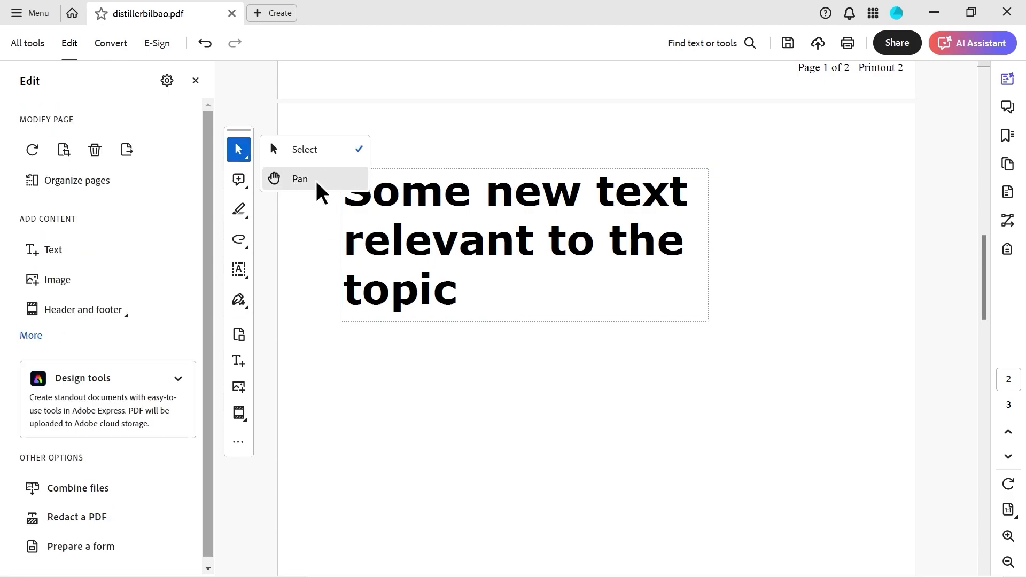
click(300, 179)
scroll(518, 210, down, 1)
drag(518, 211, 570, 319)
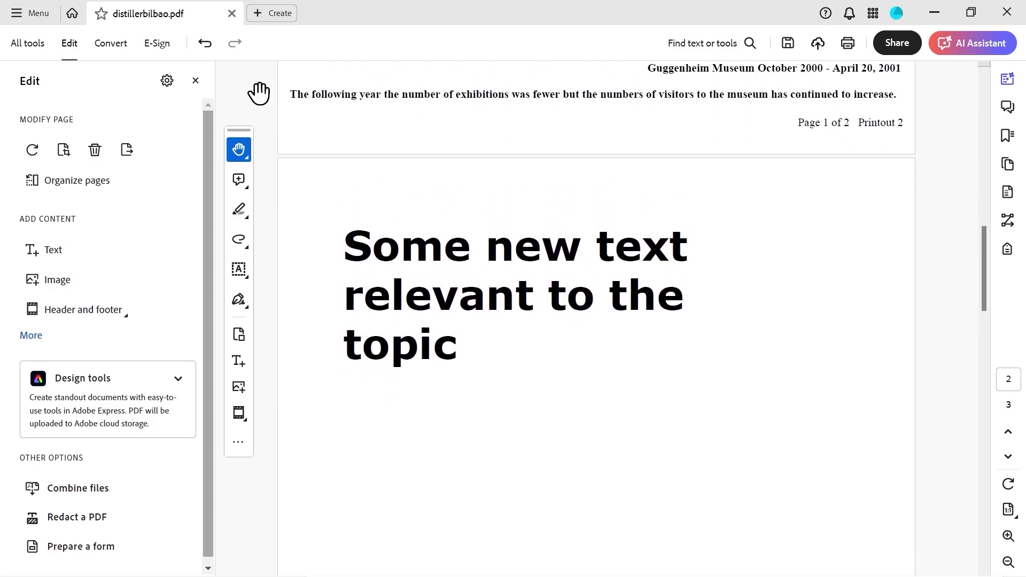
click(196, 80)
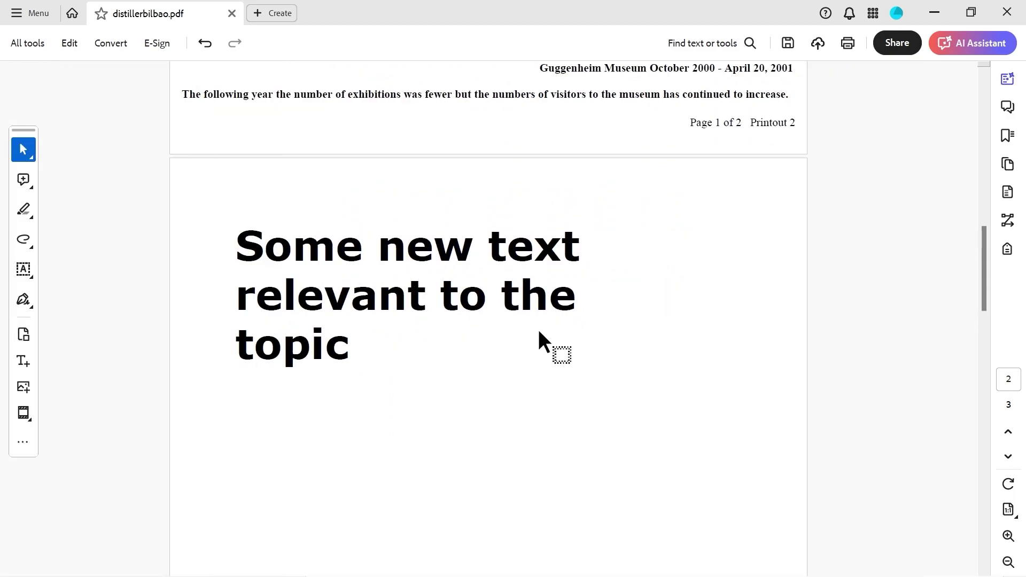
Try to delete the word "relevant" on page 2 outside edit mode, and undo the strikethrough.
click(408, 279)
drag(429, 298, 271, 302)
click(366, 339)
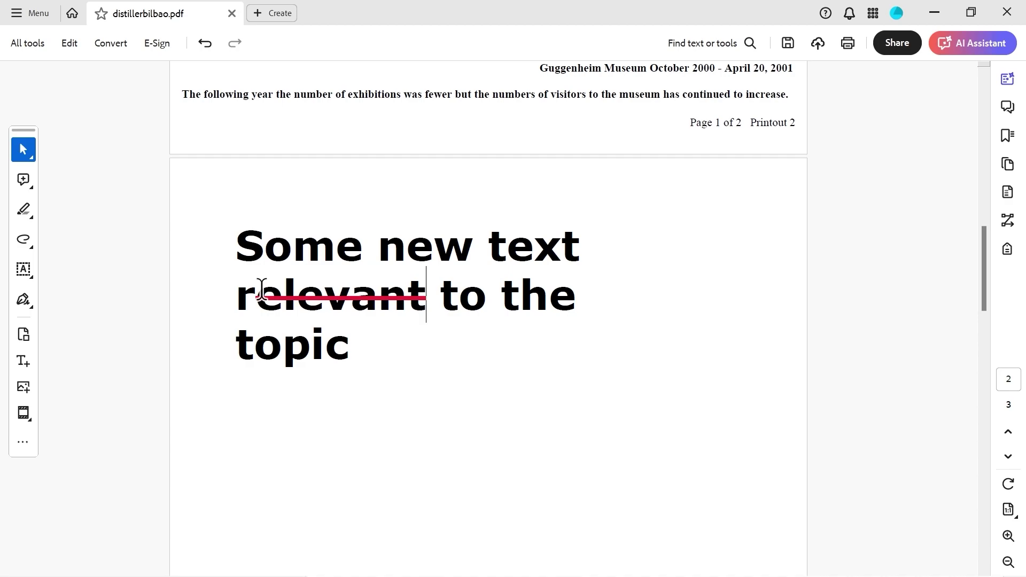
key(ctrl+z)
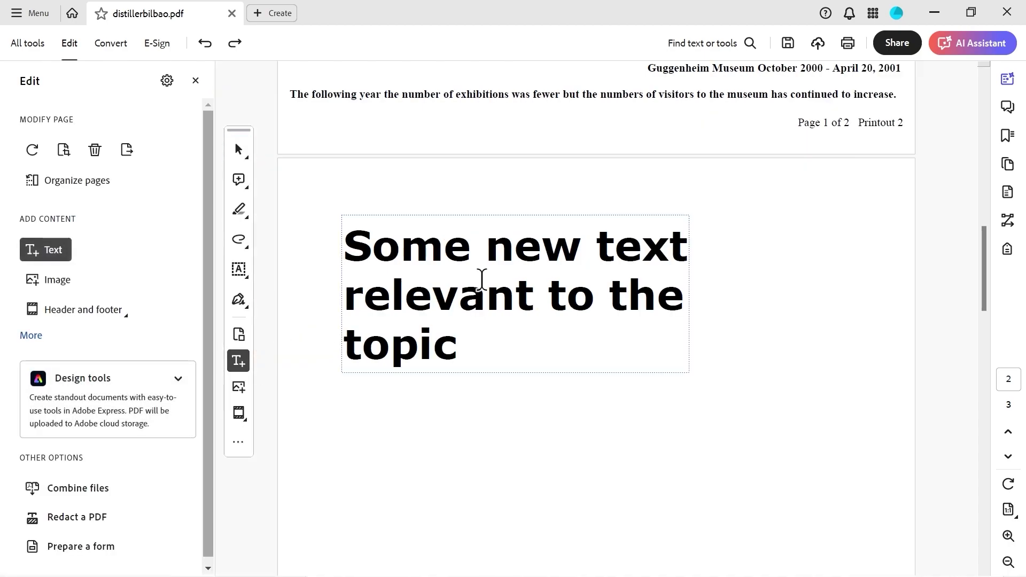
Edit the page 2 text with the Add Text tool, deleting "ome" from "Some" and retyping it, and leave edit mode.
click(494, 268)
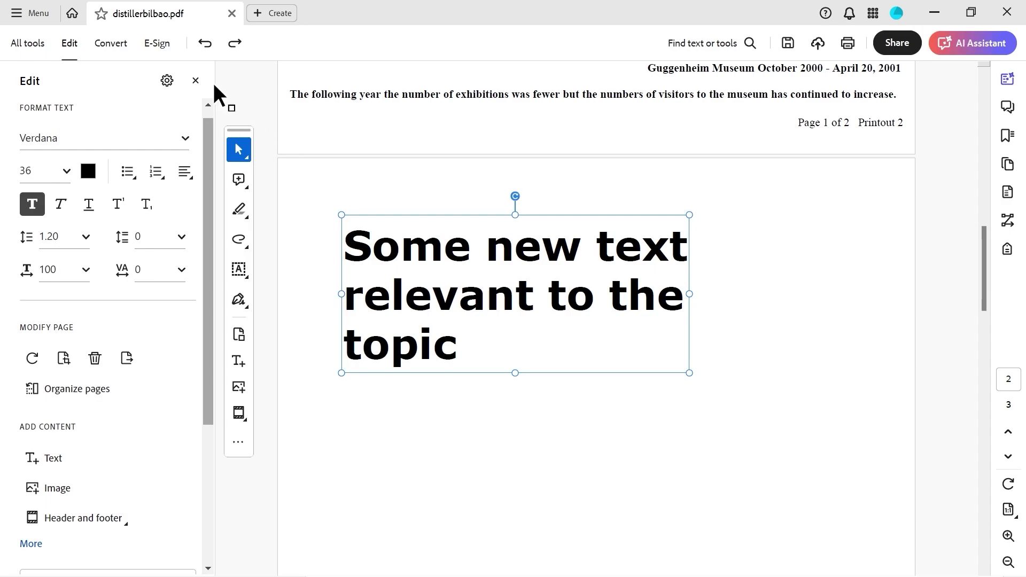
click(195, 81)
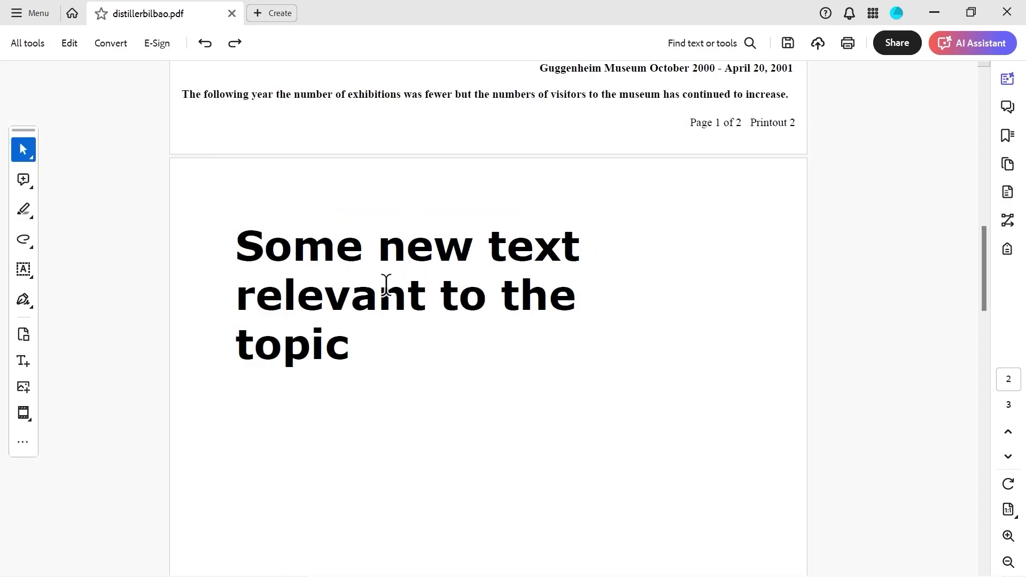
click(373, 258)
click(23, 359)
click(484, 252)
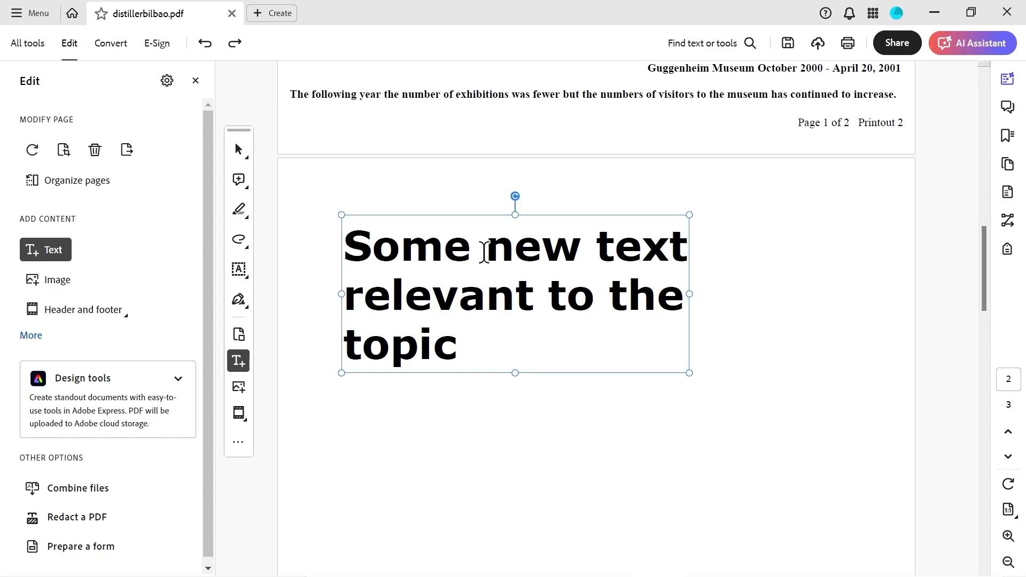
right_click(485, 254)
click(471, 249)
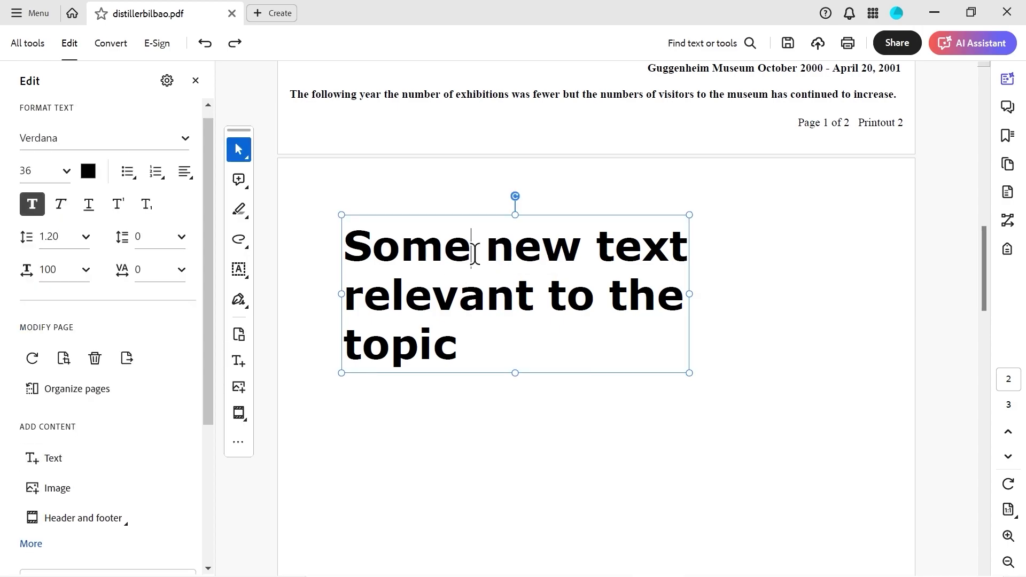
key(BackSpace)
key(BackSpace)
key(BackSpace)
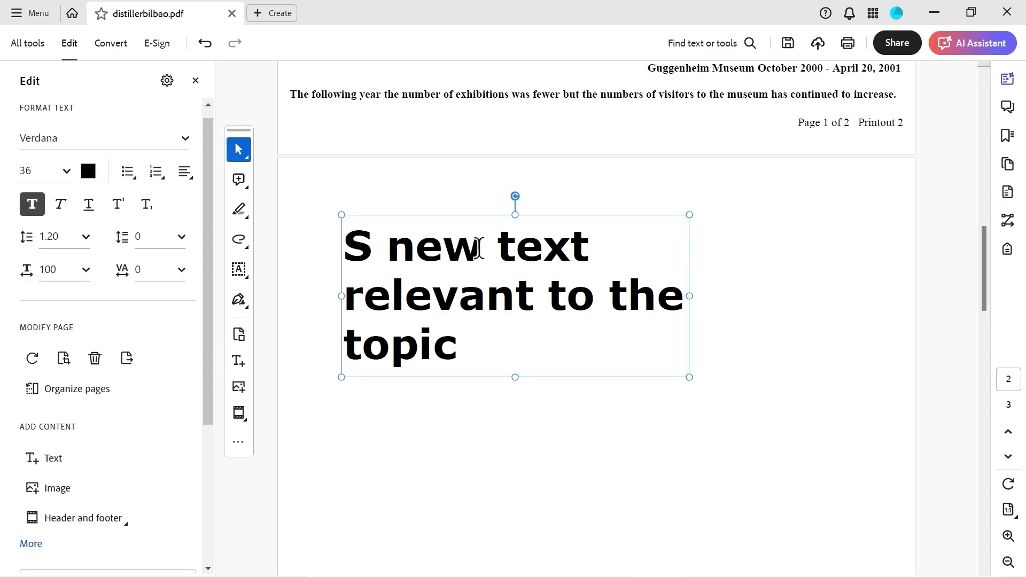
text(ome)
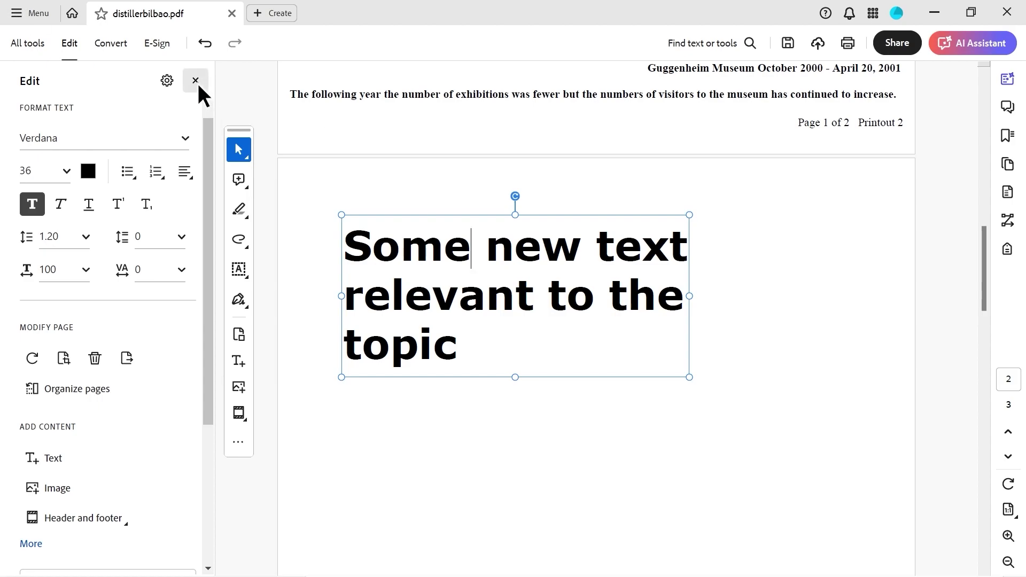
click(196, 81)
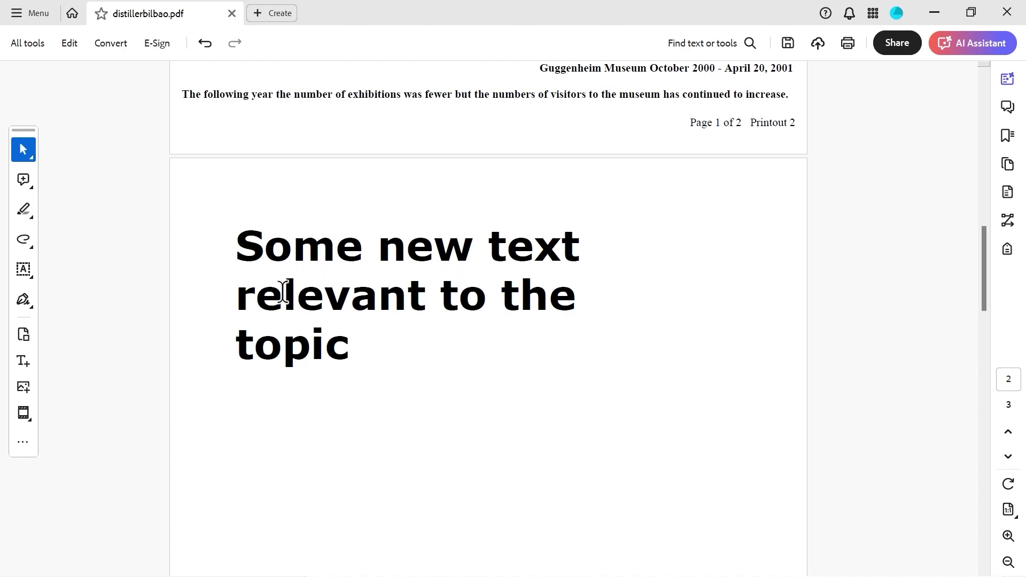
Select the first line "Some new text" on page 2 and copy it with formatting.
drag(238, 246, 419, 259)
click(236, 236)
drag(236, 236, 517, 245)
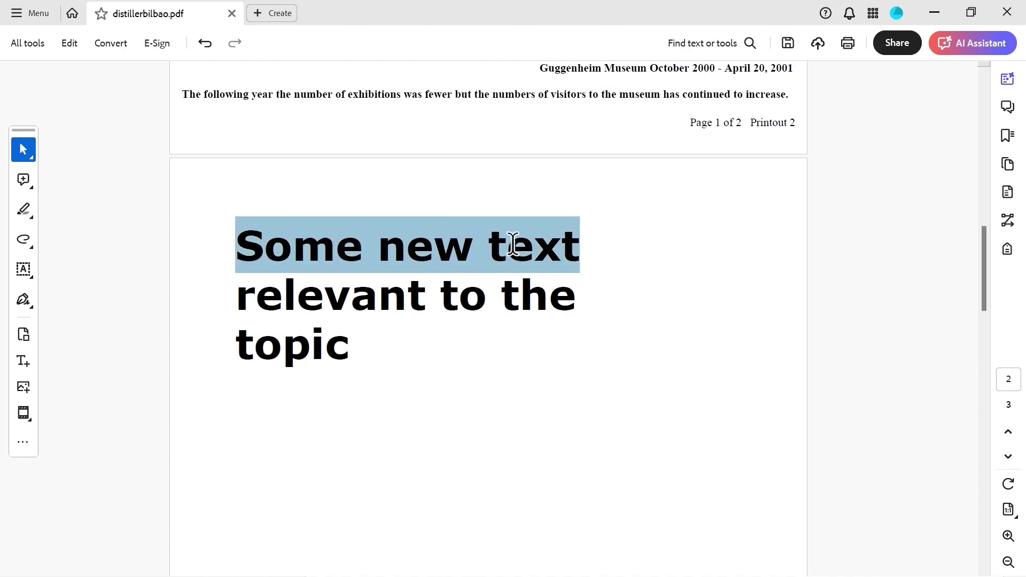
right_click(372, 252)
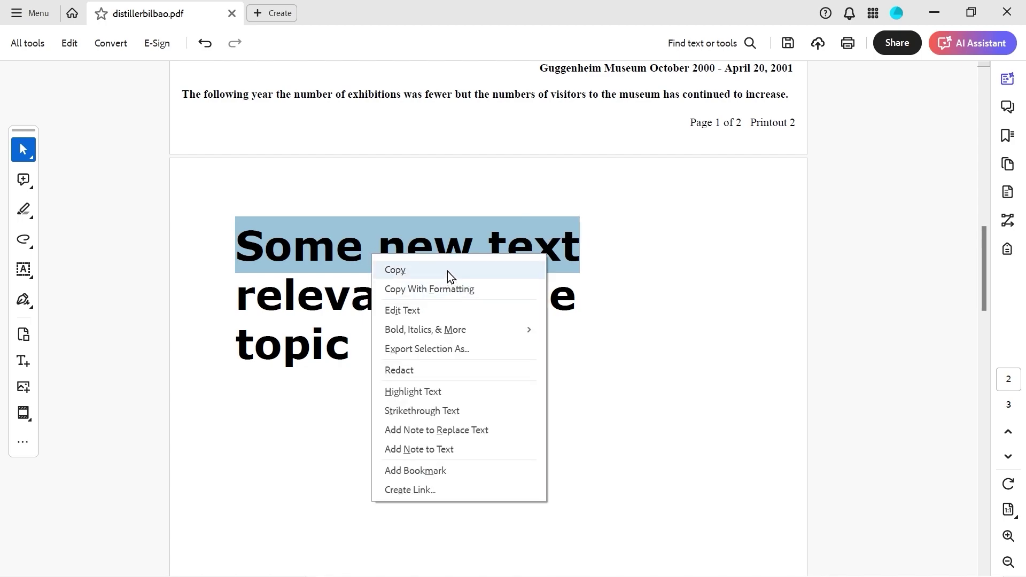
click(428, 292)
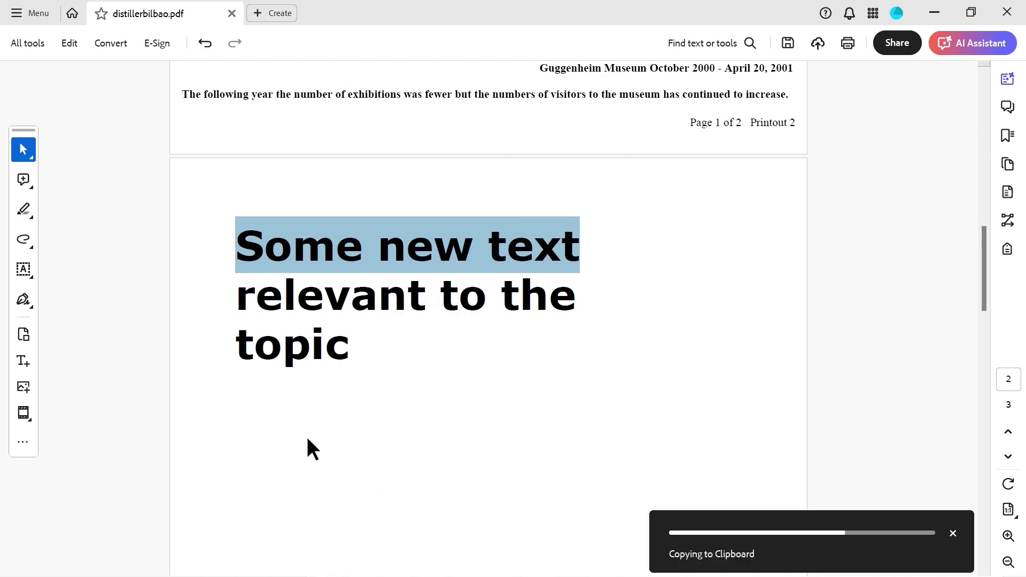
Draw a text box near the bottom of page 2, paste the copied line "Some new text" into it and leave edit mode.
drag(308, 439, 109, 377)
click(19, 359)
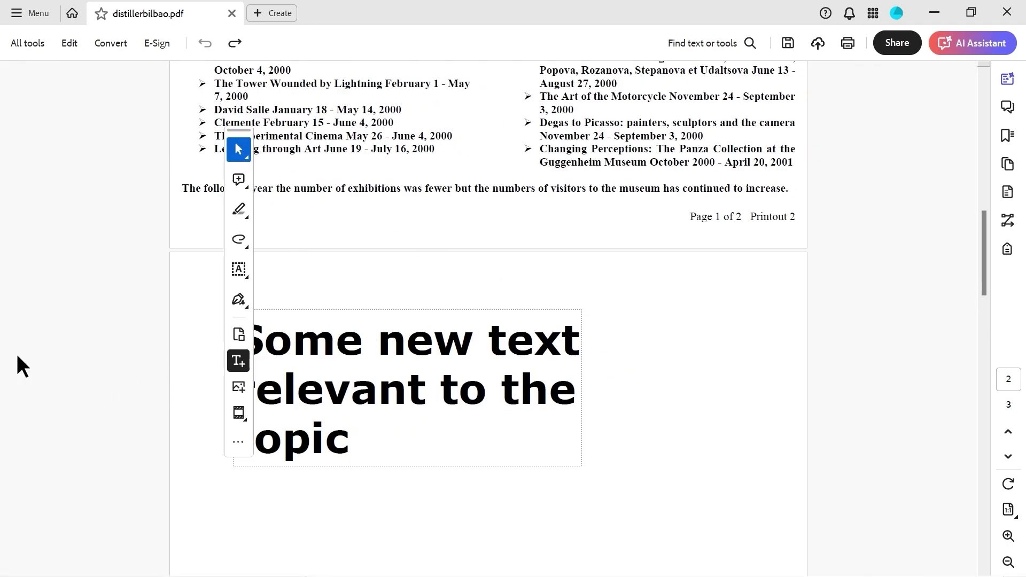
scroll(602, 319, down, 15)
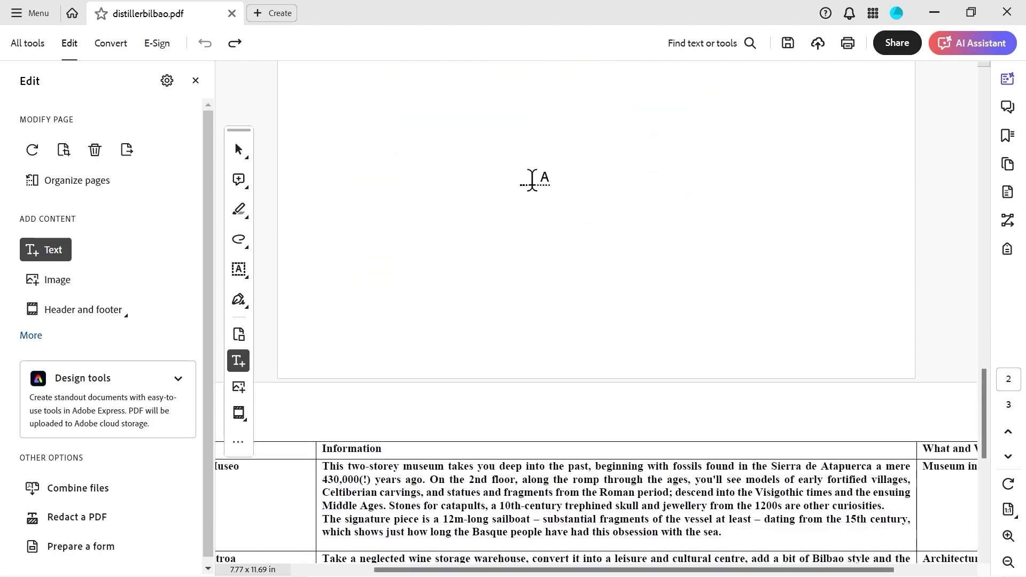
drag(523, 190, 883, 337)
right_click(884, 335)
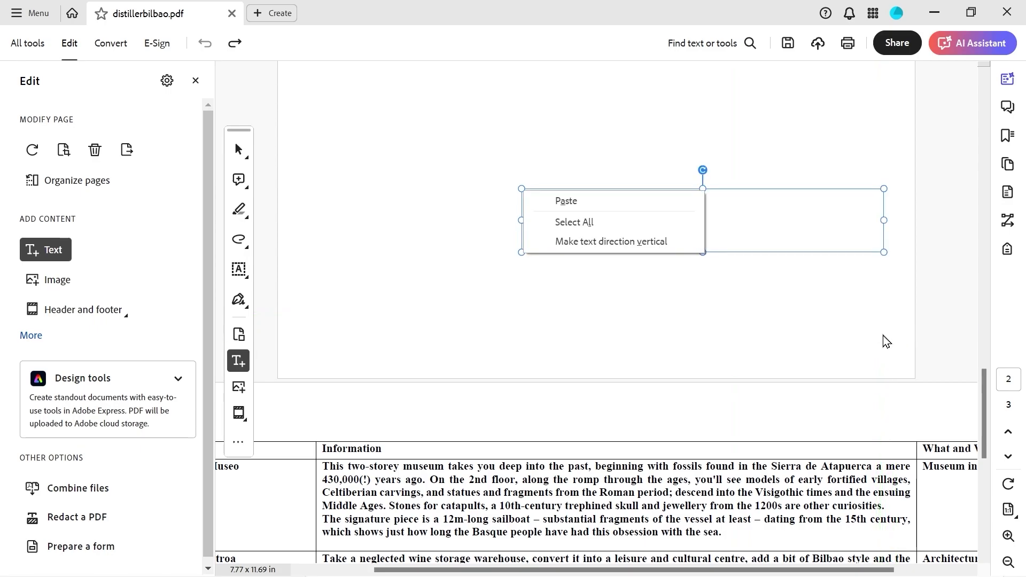
click(565, 202)
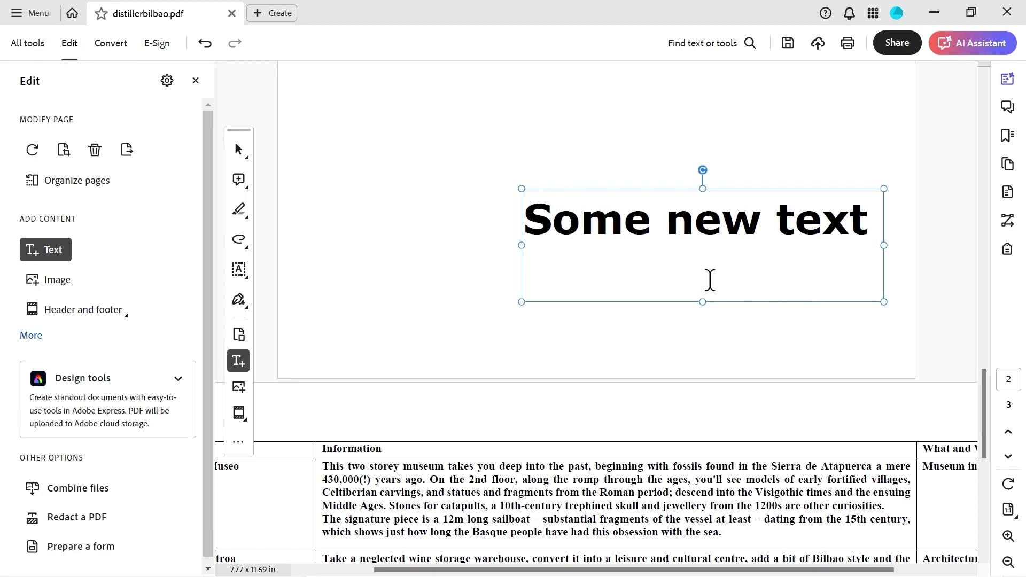
scroll(709, 279, up, 4)
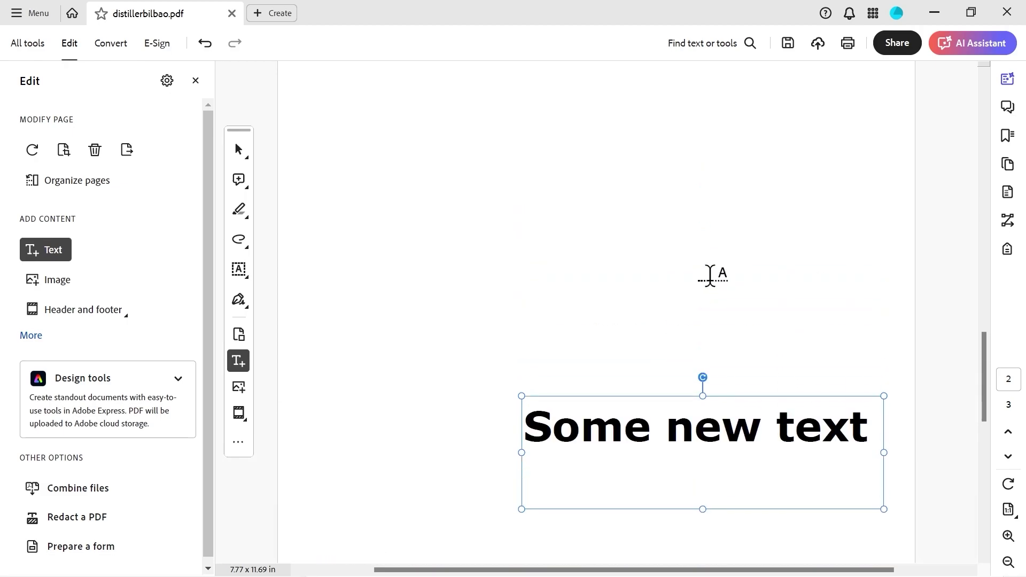
click(195, 81)
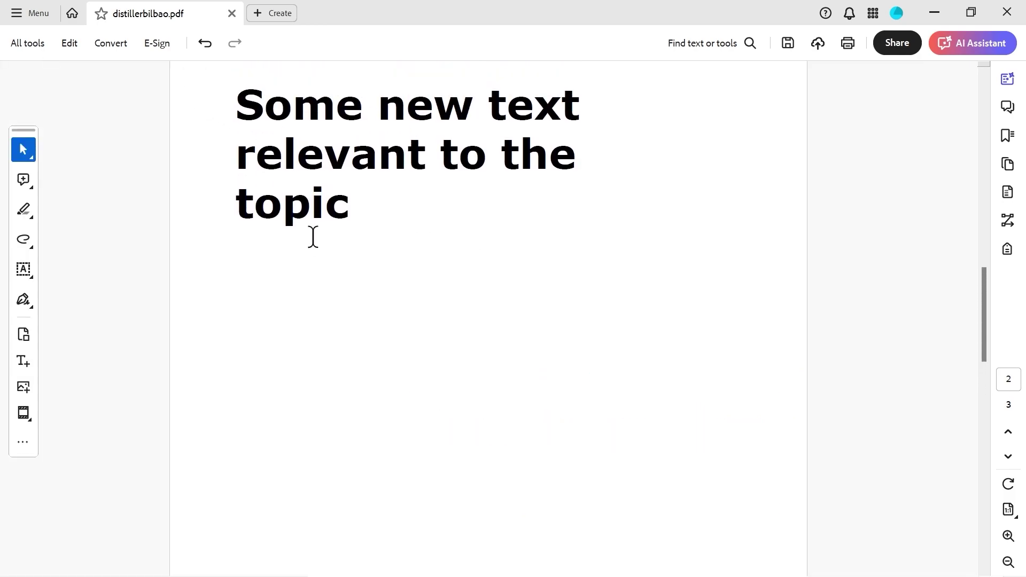
Select "relevant to the topic" in the page 2 heading text and copy it without formatting.
scroll(312, 235, up, 3)
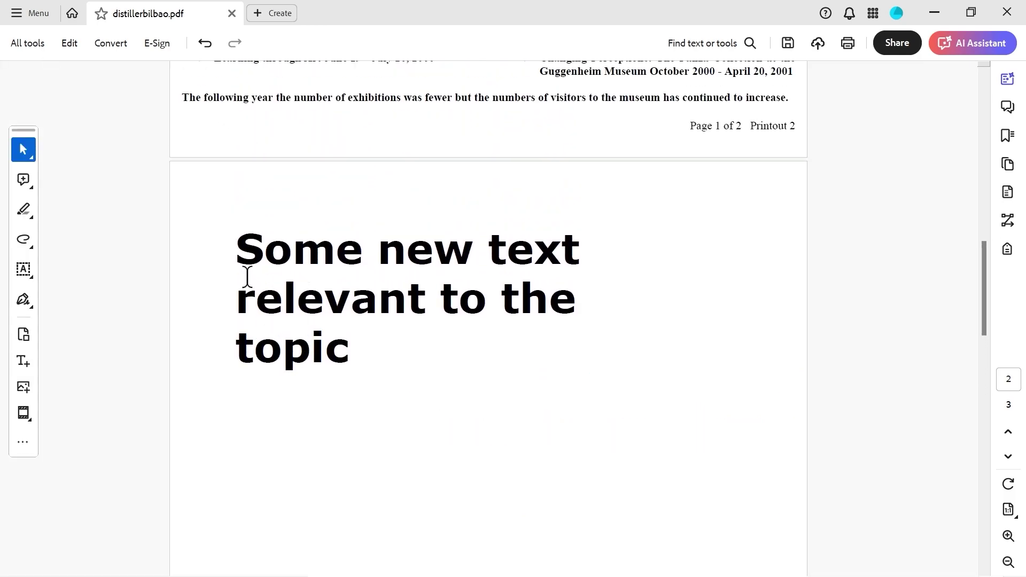
drag(238, 302, 447, 353)
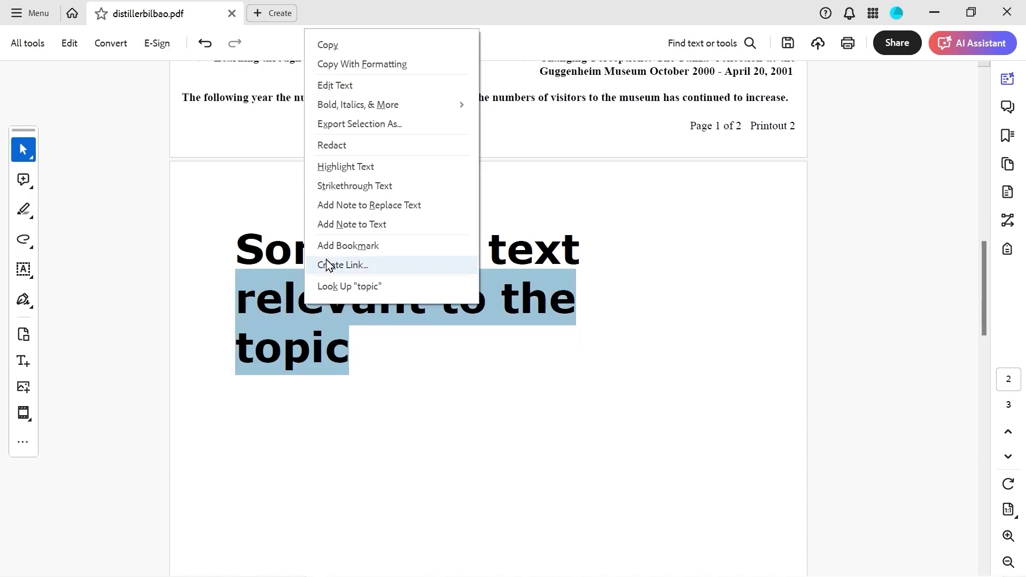
click(351, 45)
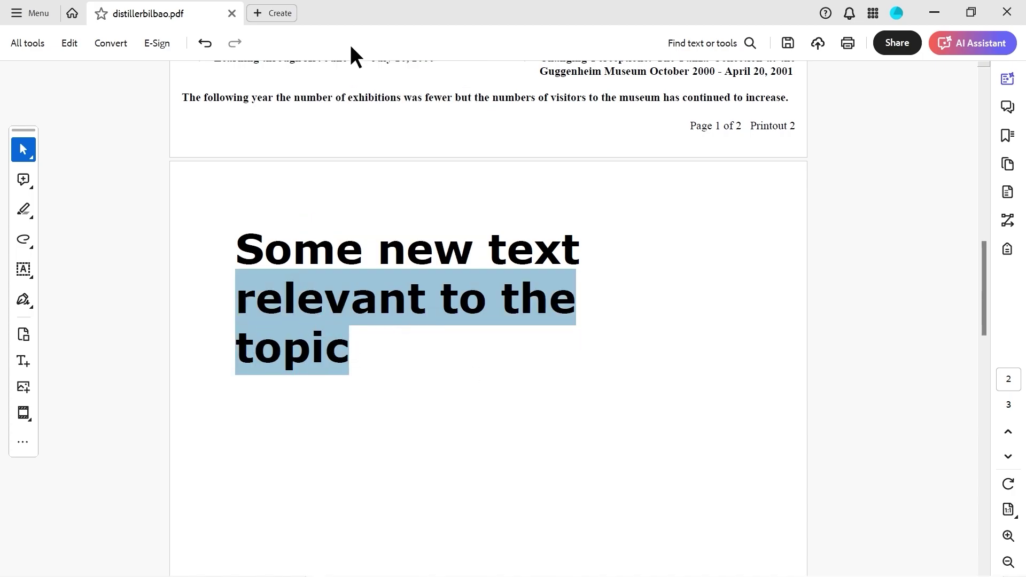
Draw another text box on page 2 above the pasted line and paste the copied "relevant to the topic" into it.
click(25, 361)
scroll(505, 370, down, 5)
scroll(504, 370, down, 3)
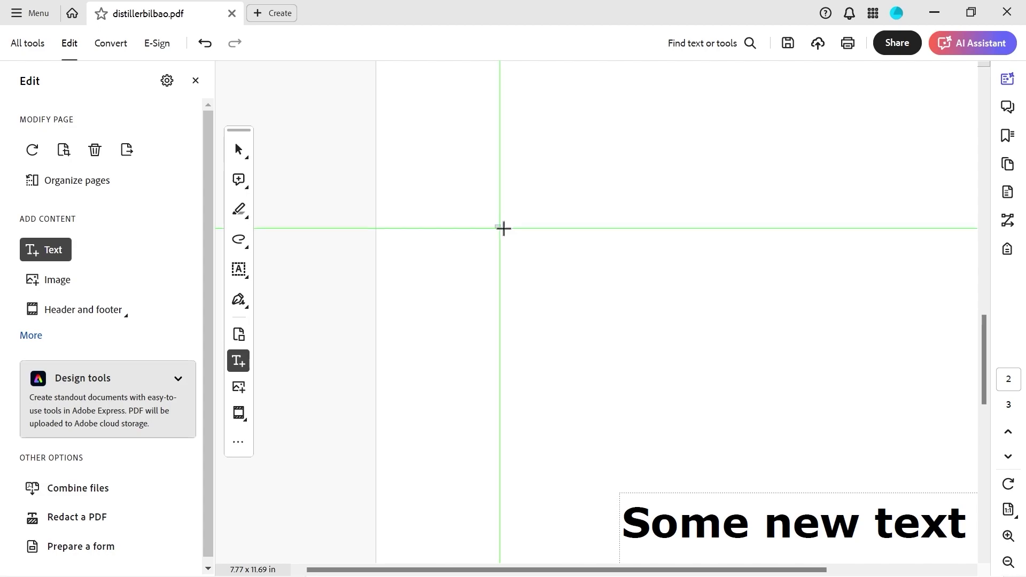
drag(493, 223, 886, 409)
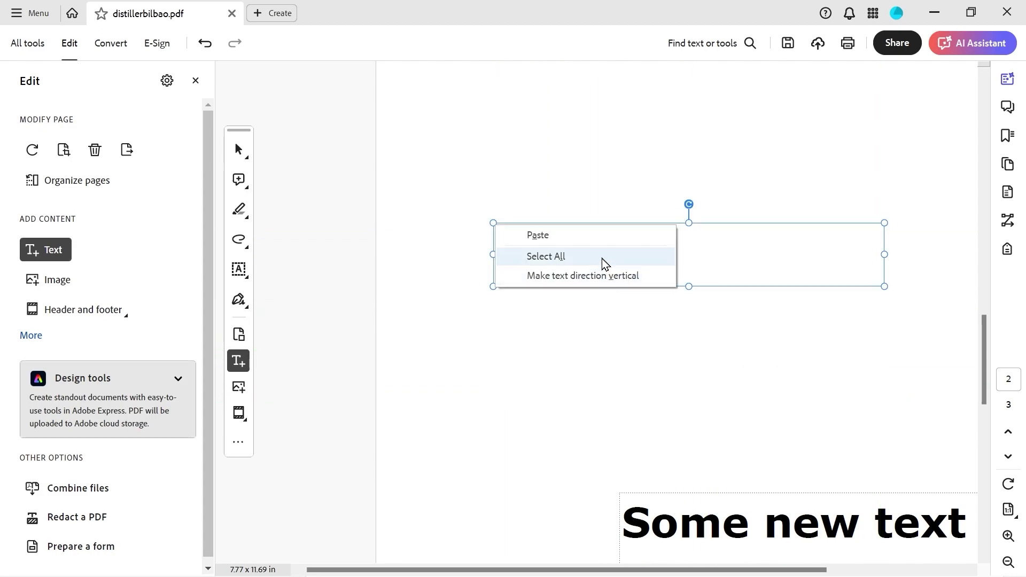
click(568, 236)
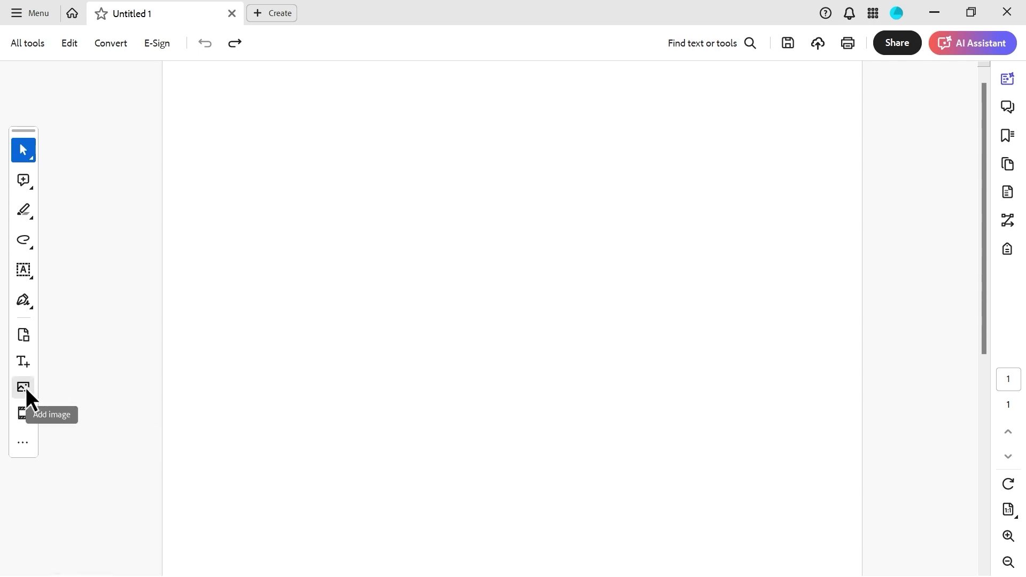
Add the grey car photo to the blank page and move it up so it fits within the page's upper half.
click(24, 444)
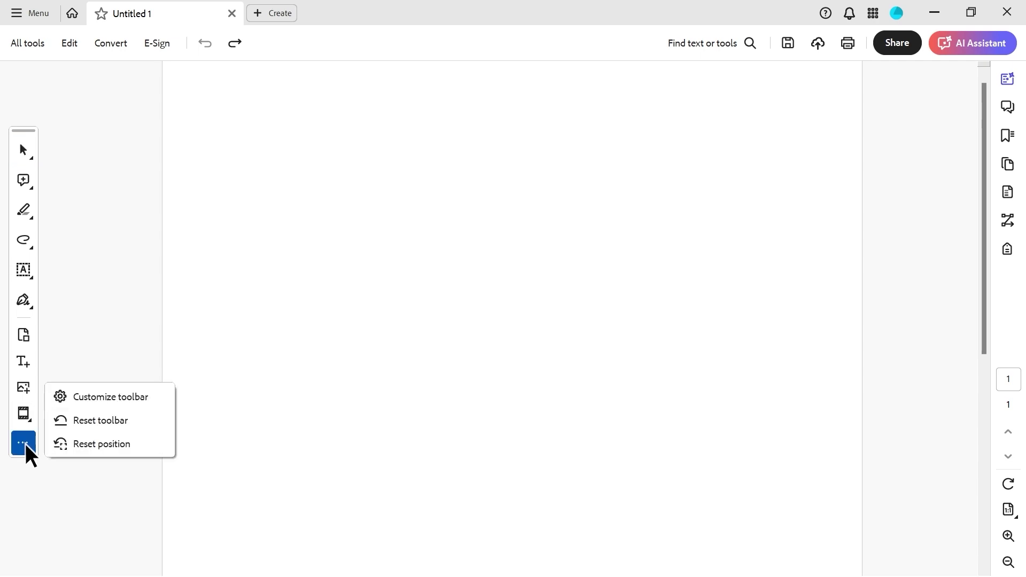
click(23, 389)
click(23, 389)
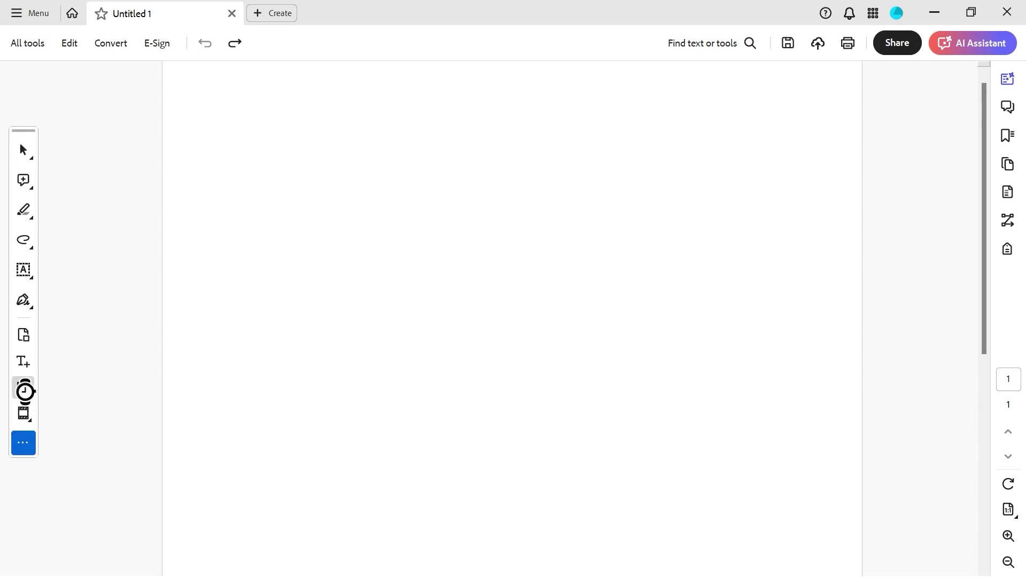
double_click(292, 163)
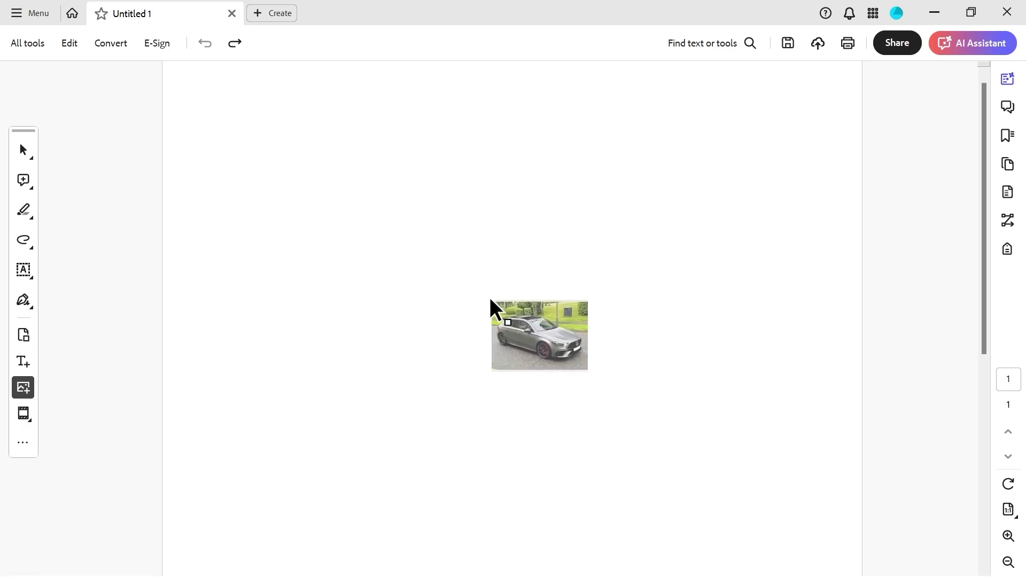
click(505, 300)
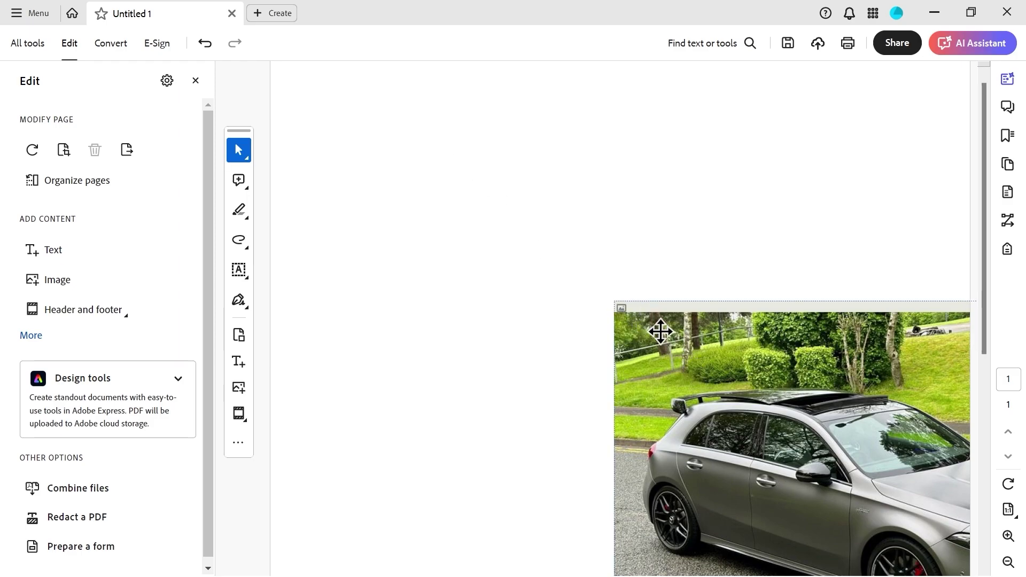
drag(675, 343, 392, 149)
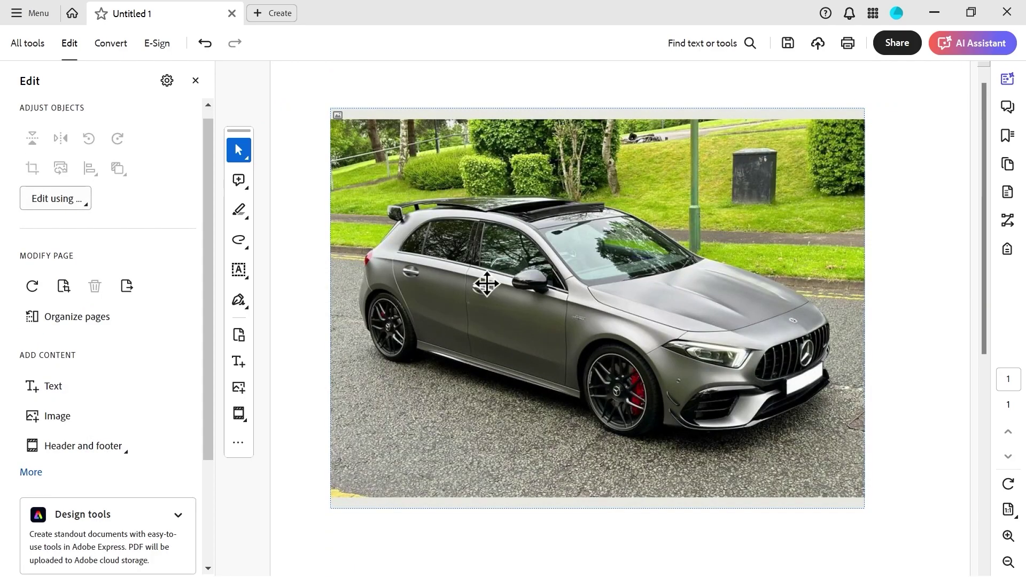
Try cropping the car image from its upper edge and lower-right corner, and remove the crop.
right_click(482, 249)
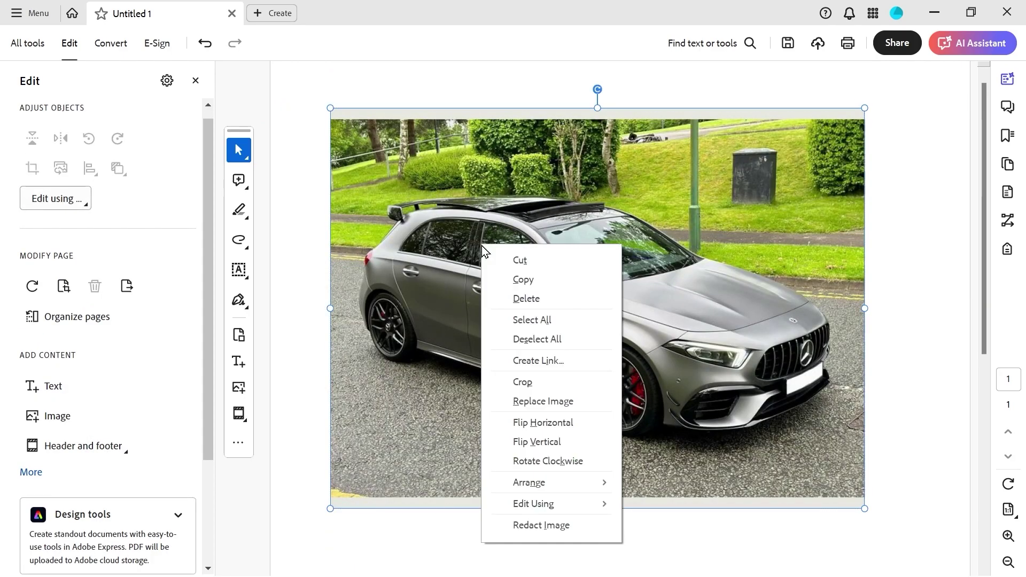
click(533, 386)
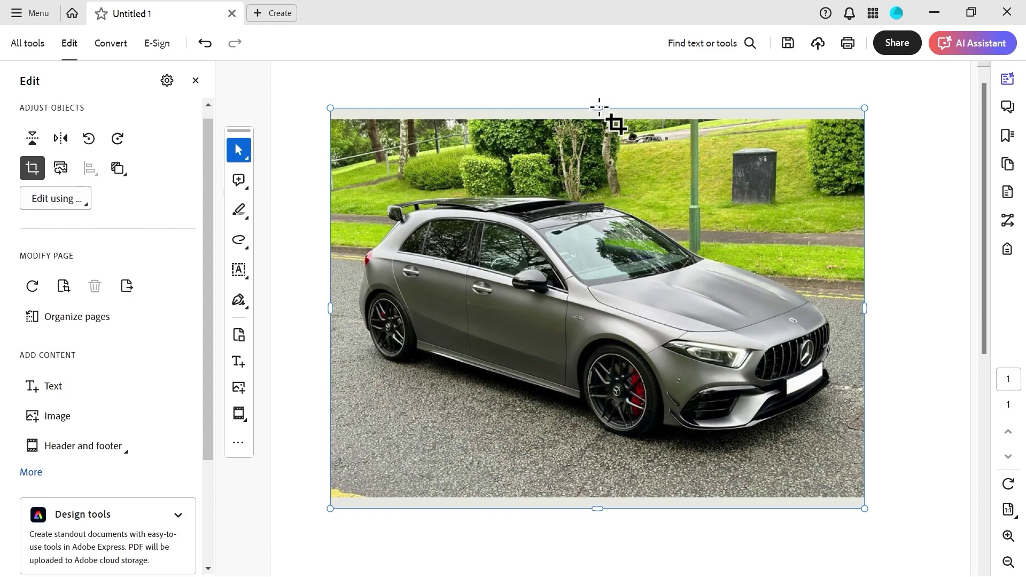
mouse_move(599, 107)
mouse_down()
mouse_move(596, 206)
mouse_move(597, 142)
mouse_move(597, 156)
mouse_up()
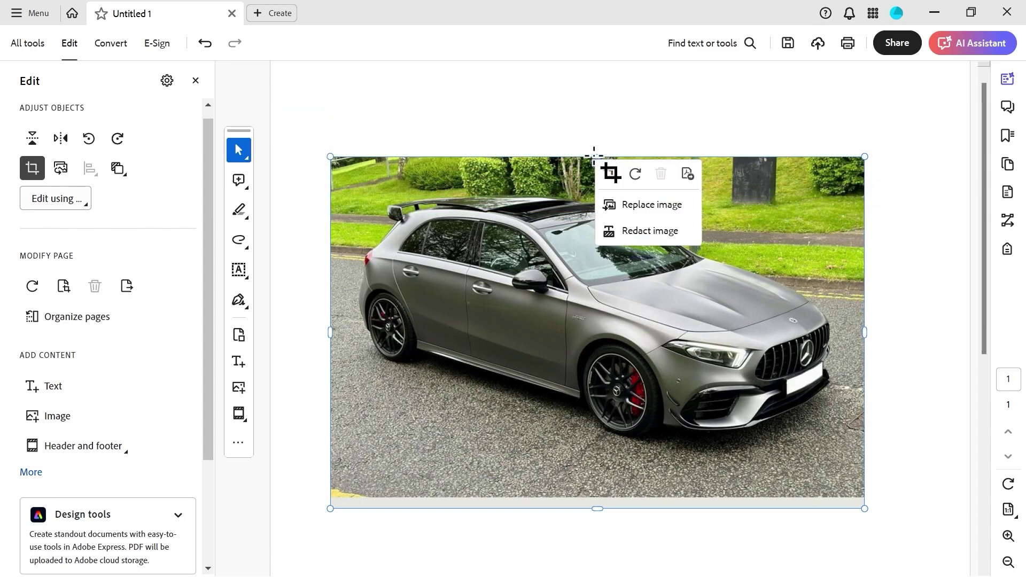
mouse_move(864, 508)
mouse_down()
mouse_move(842, 458)
mouse_move(864, 488)
mouse_move(856, 443)
mouse_move(832, 448)
mouse_move(844, 447)
mouse_move(836, 460)
mouse_up()
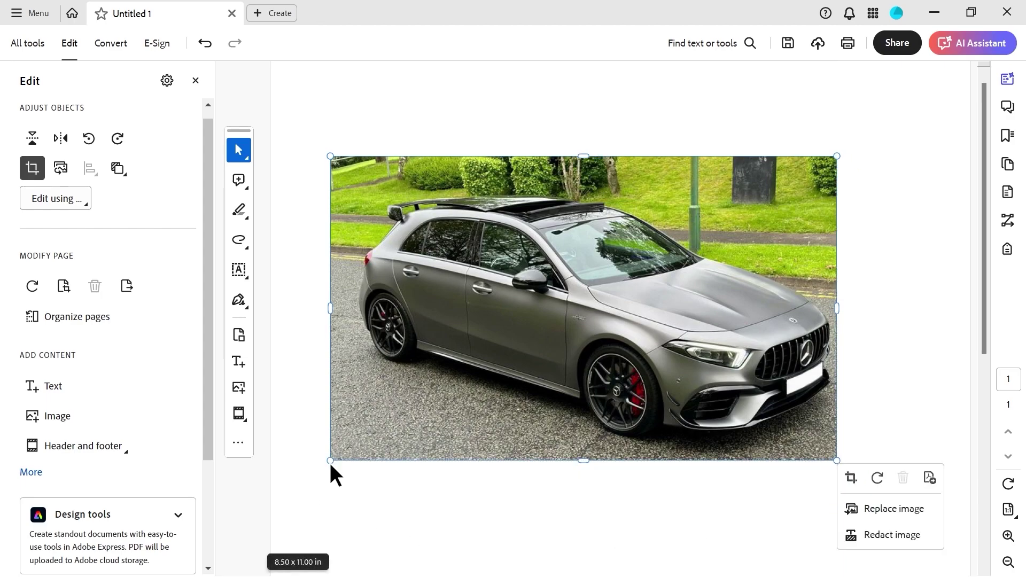
right_click(458, 346)
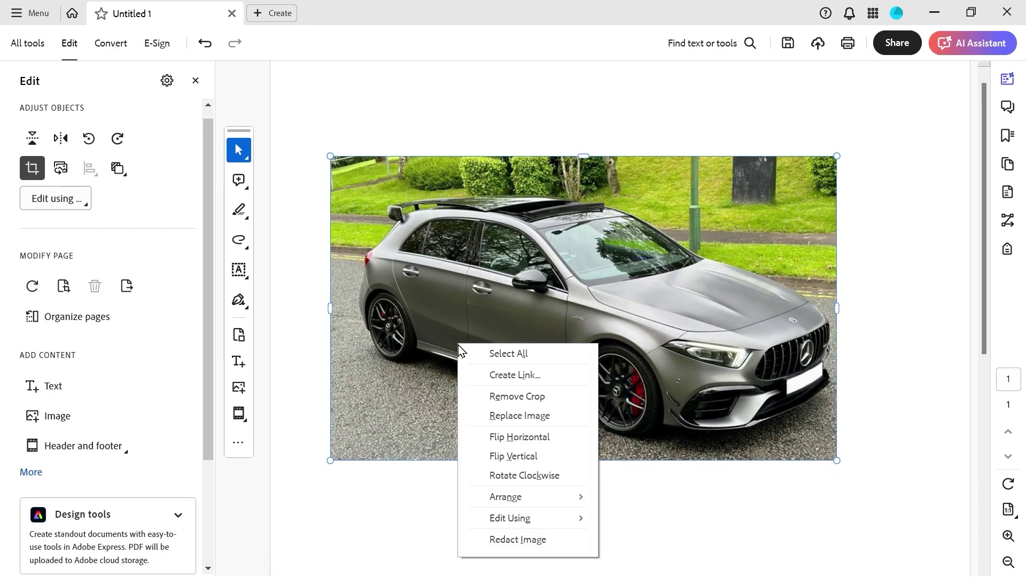
click(503, 396)
Review the car image's Arrange options and shrink the image from its upper-left corner.
right_click(563, 288)
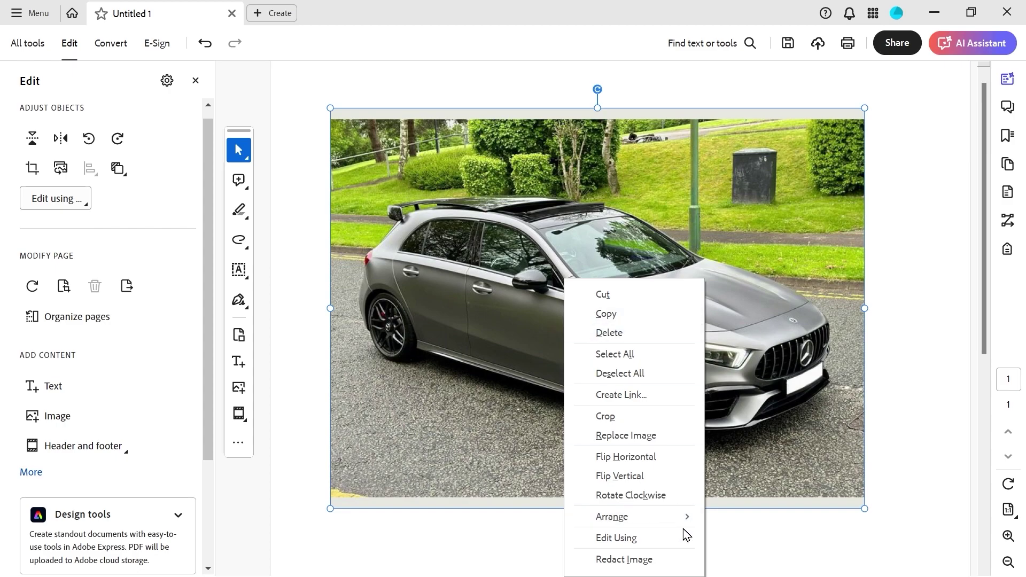
mouse_move(664, 541)
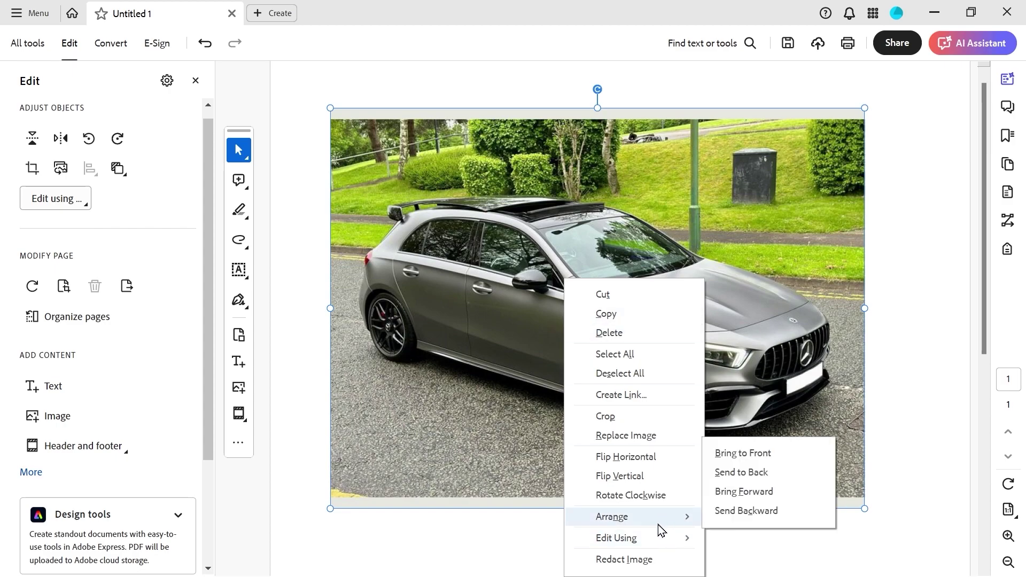
click(329, 105)
drag(331, 106, 407, 167)
Expand the list of addable content and start adding a page background from the file Parchment.jpeg.
click(31, 472)
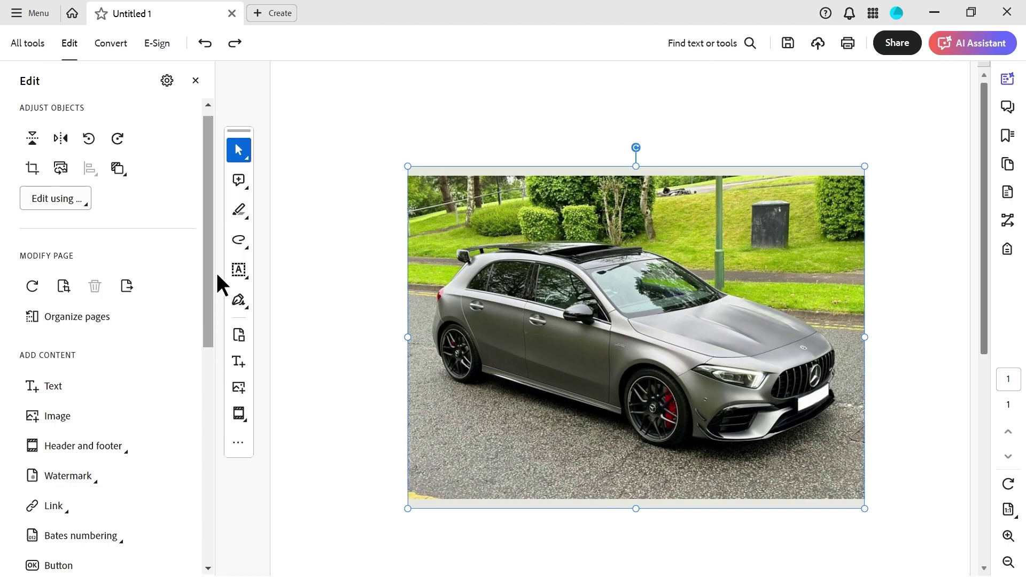
drag(208, 284, 195, 428)
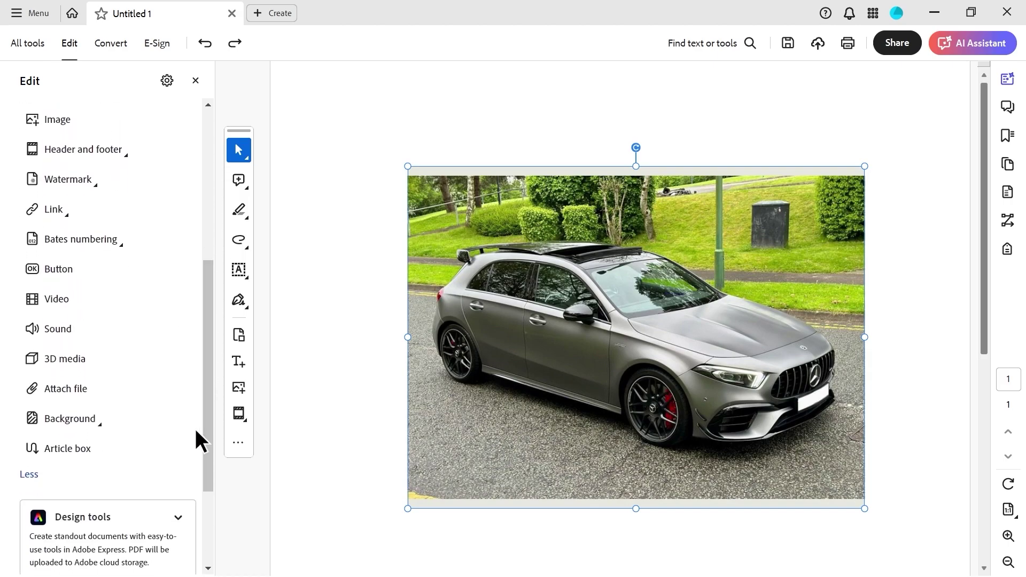
click(92, 425)
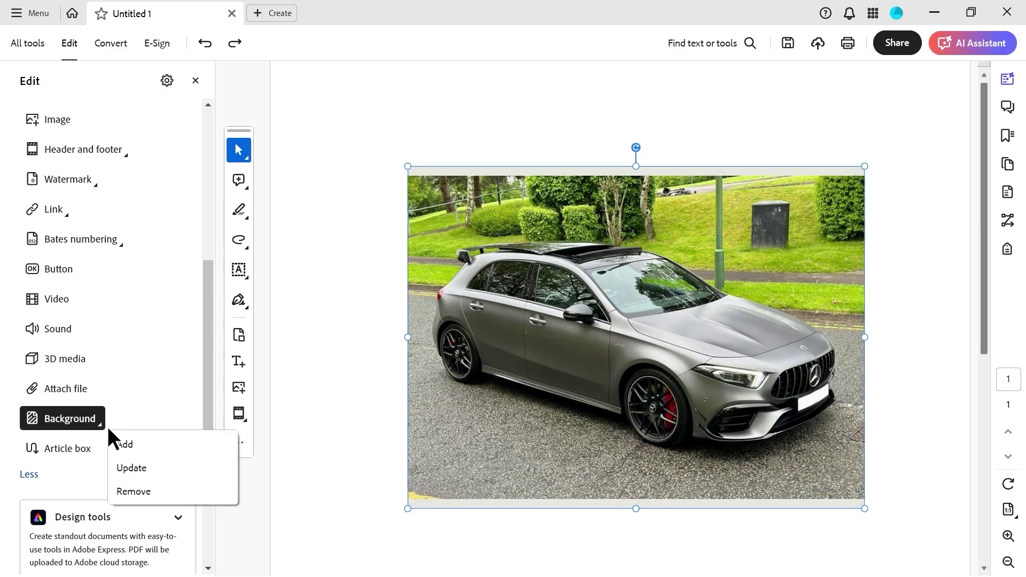
click(123, 444)
click(500, 201)
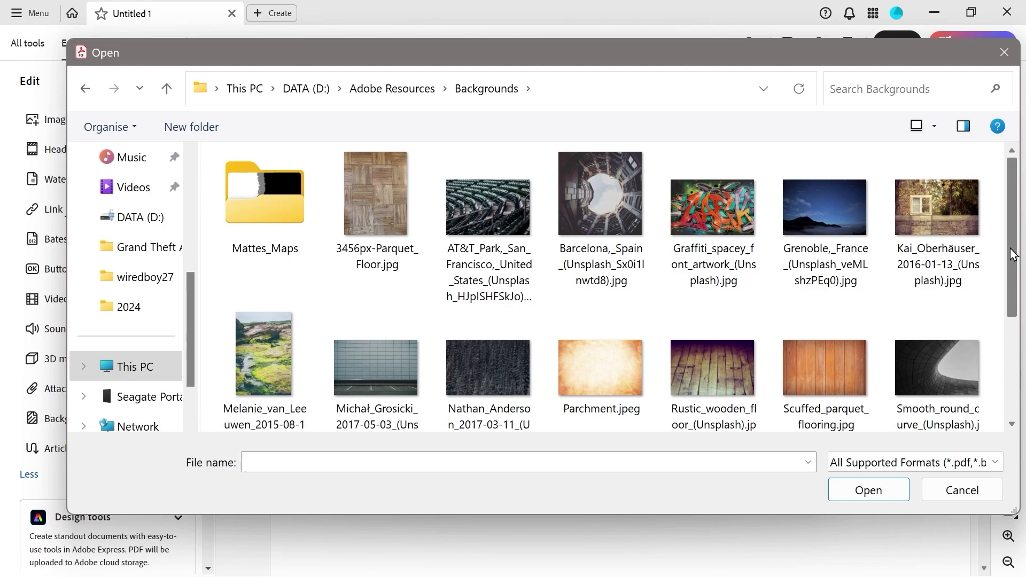
drag(1011, 254, 1010, 306)
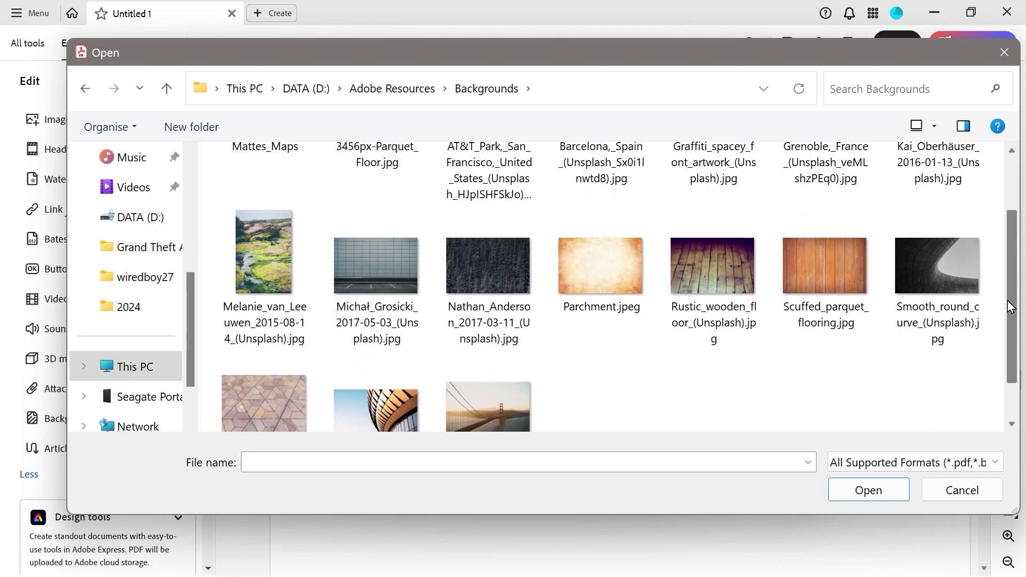
double_click(604, 269)
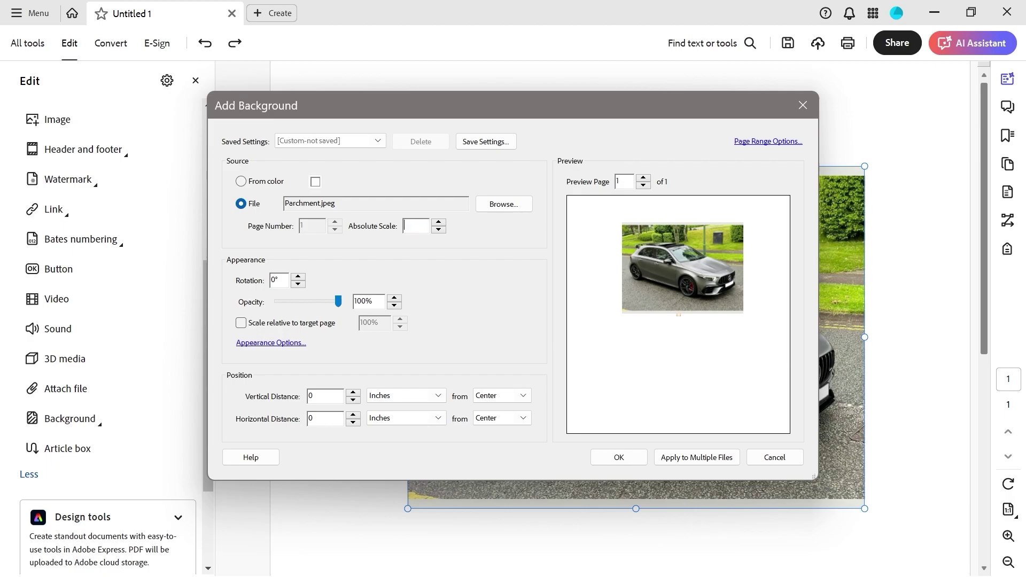
Try an absolute scale of 400% and a reduced opacity for the parchment background, and cancel the background dialog.
key(BackSpace)
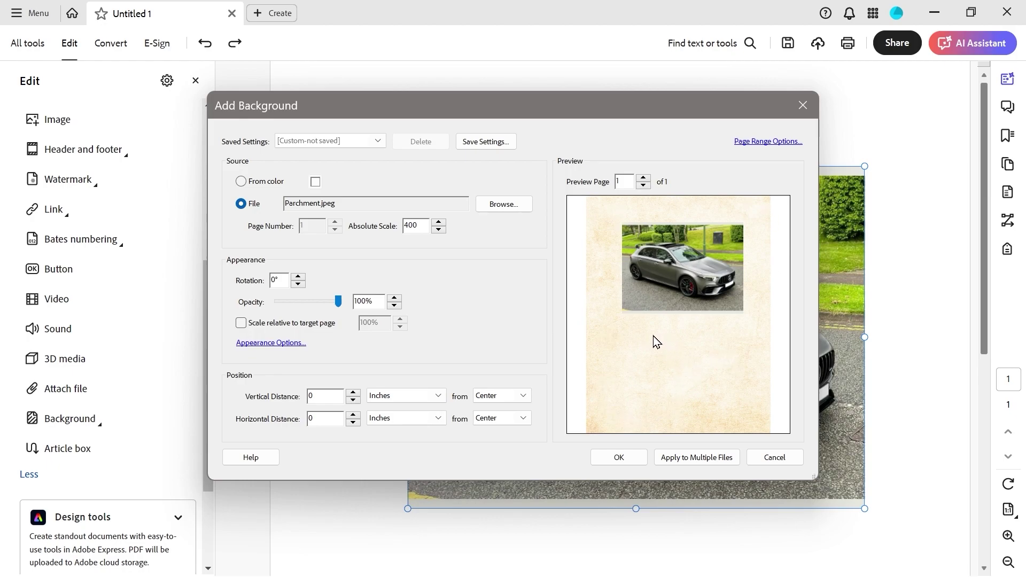
drag(338, 302, 319, 303)
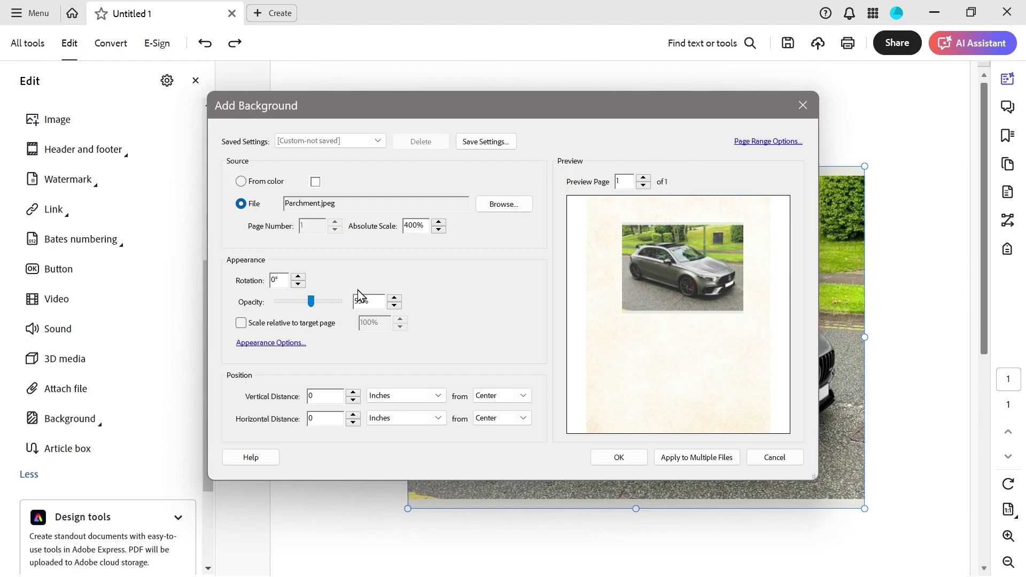
key(Escape)
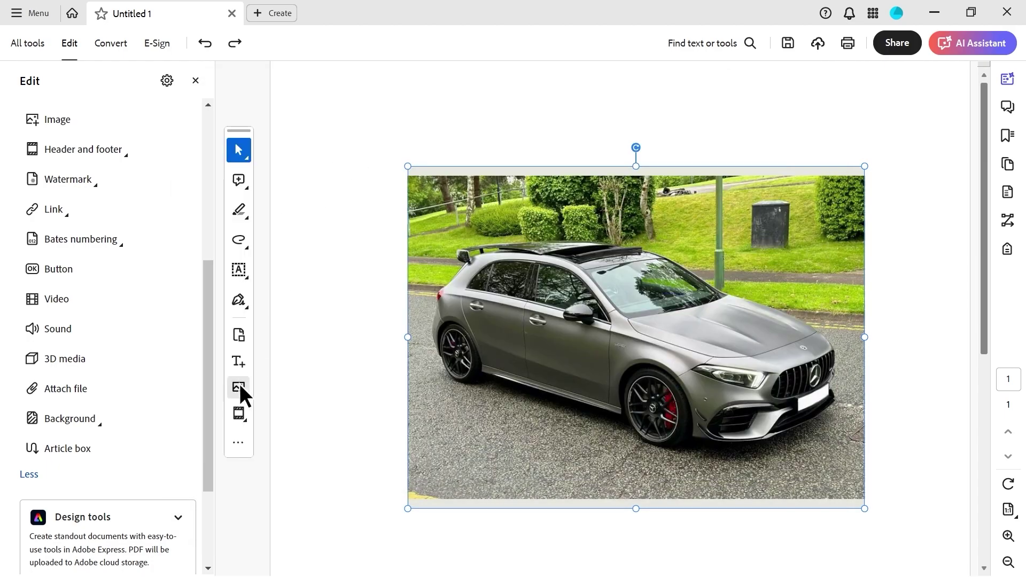
Start adding a page background from a file, using the portrait mossy landscape JPG dated 2015-08-14 in the Backgrounds folder.
click(74, 417)
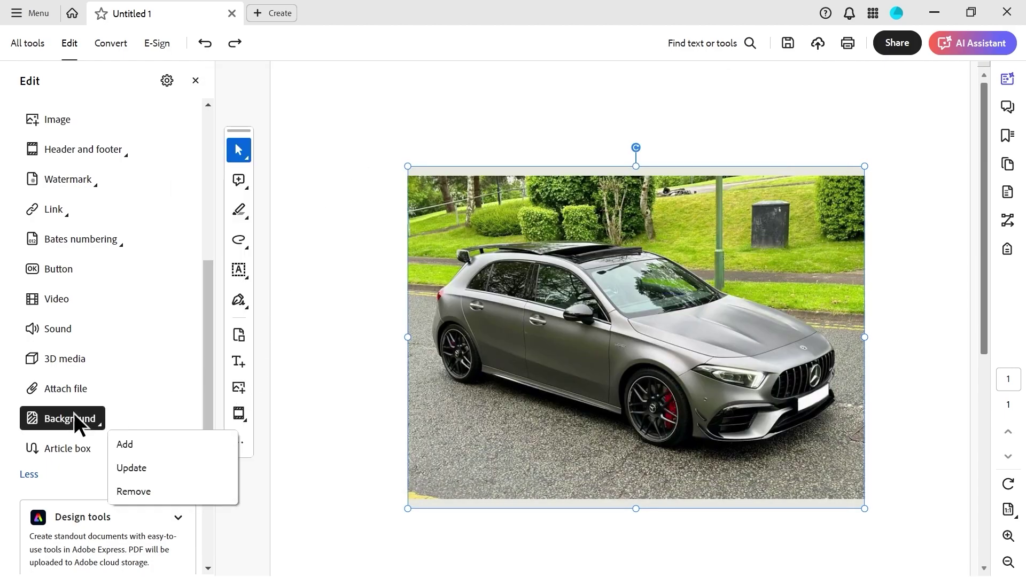
click(130, 442)
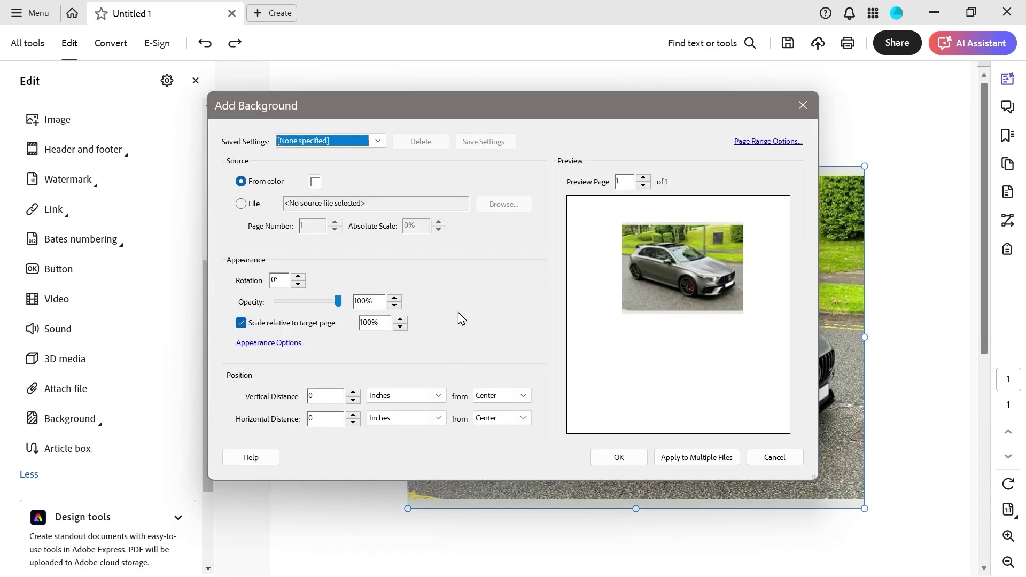
click(241, 204)
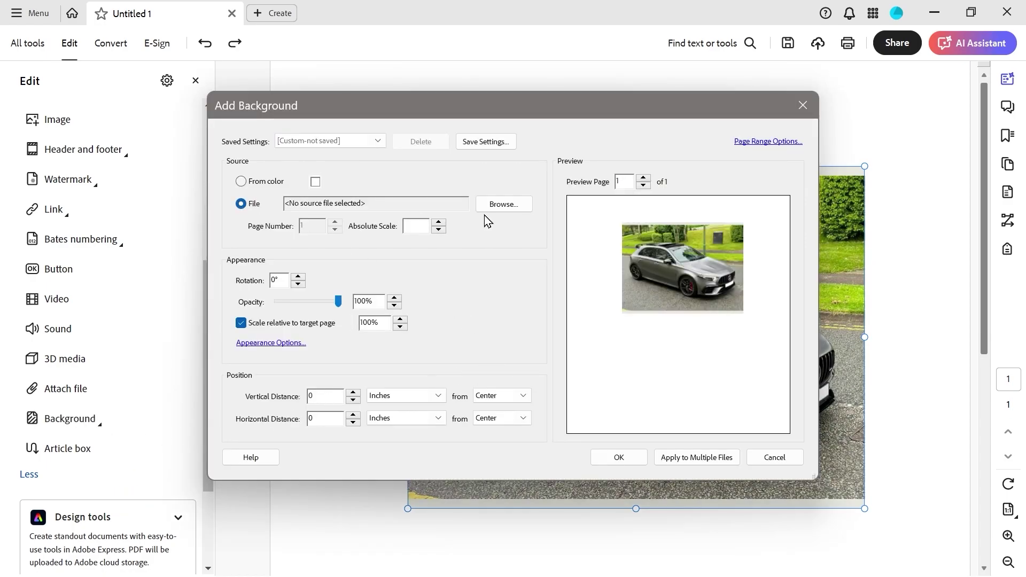
click(502, 204)
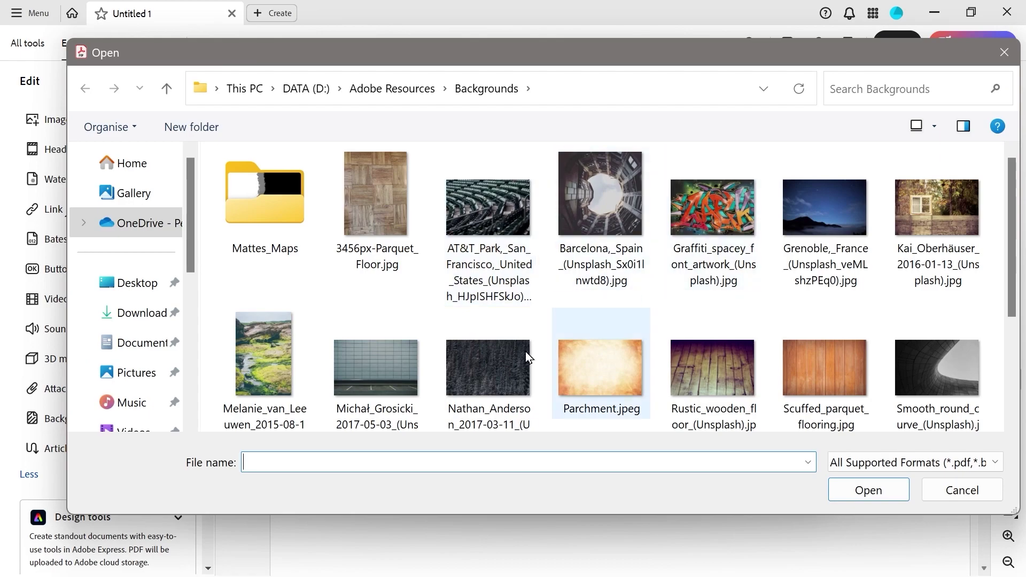
click(251, 369)
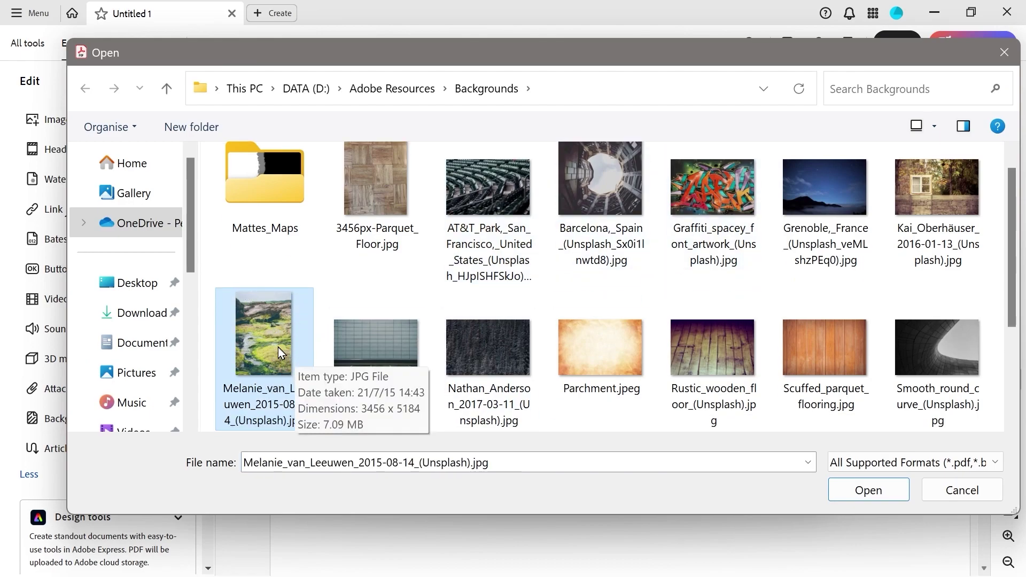
double_click(261, 350)
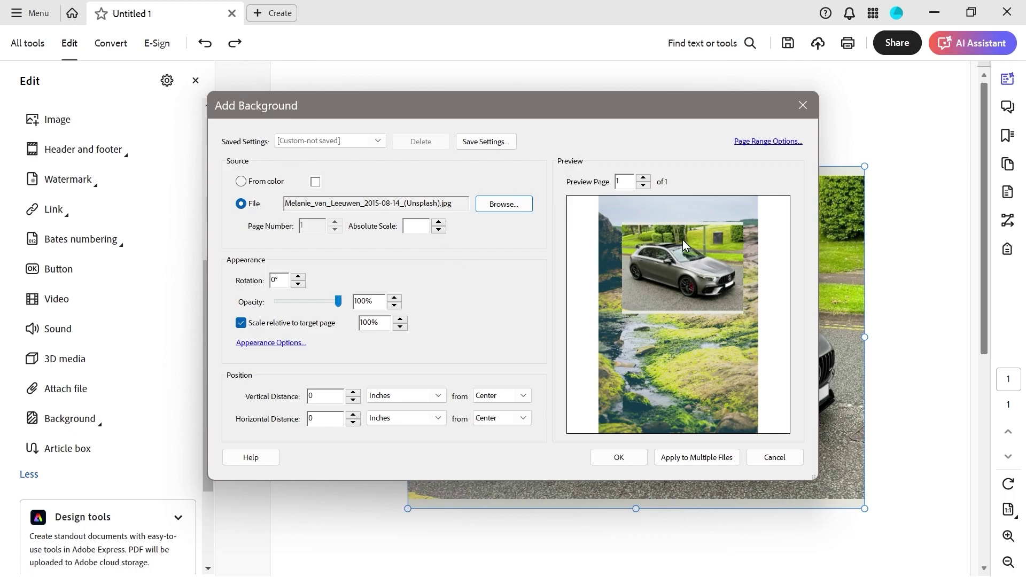
Turn off scaling relative to the target page, set the background's absolute scale to 40% and apply the background.
click(240, 323)
click(416, 225)
text(120)
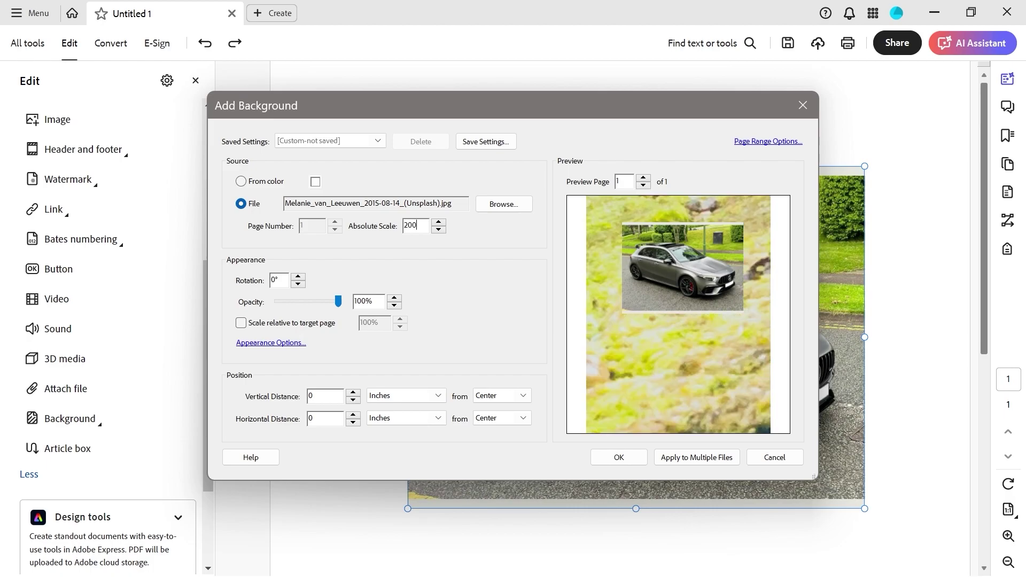
key(BackSpace)
key(BackSpace)
text(1)
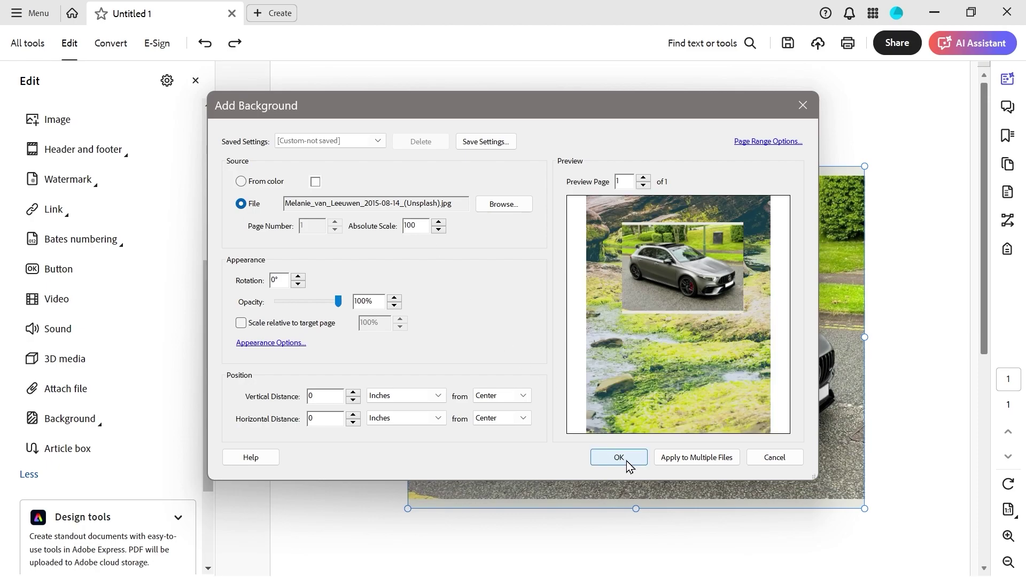
key(BackSpace)
key(BackSpace)
key(BackSpace)
text(40)
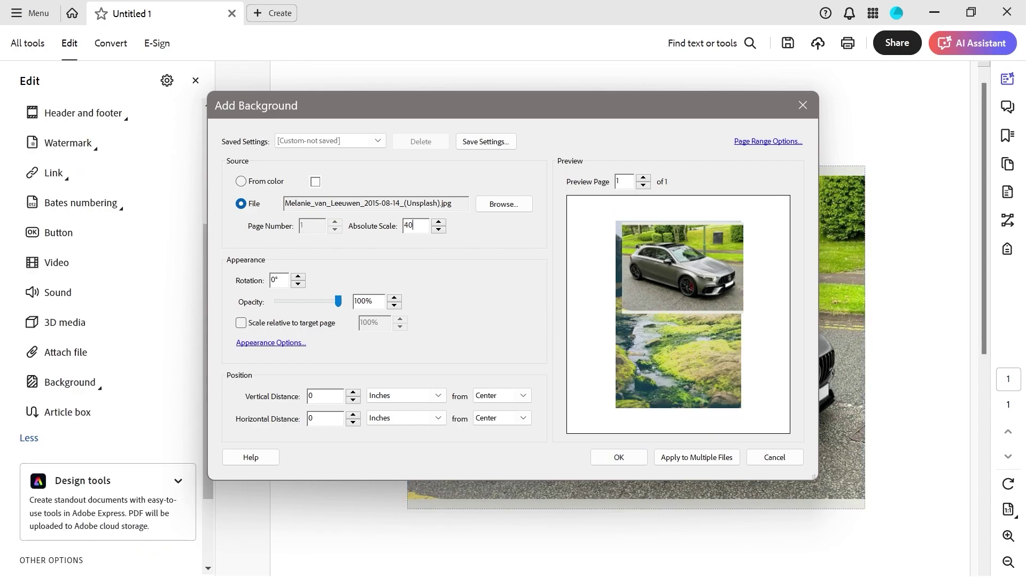
click(623, 461)
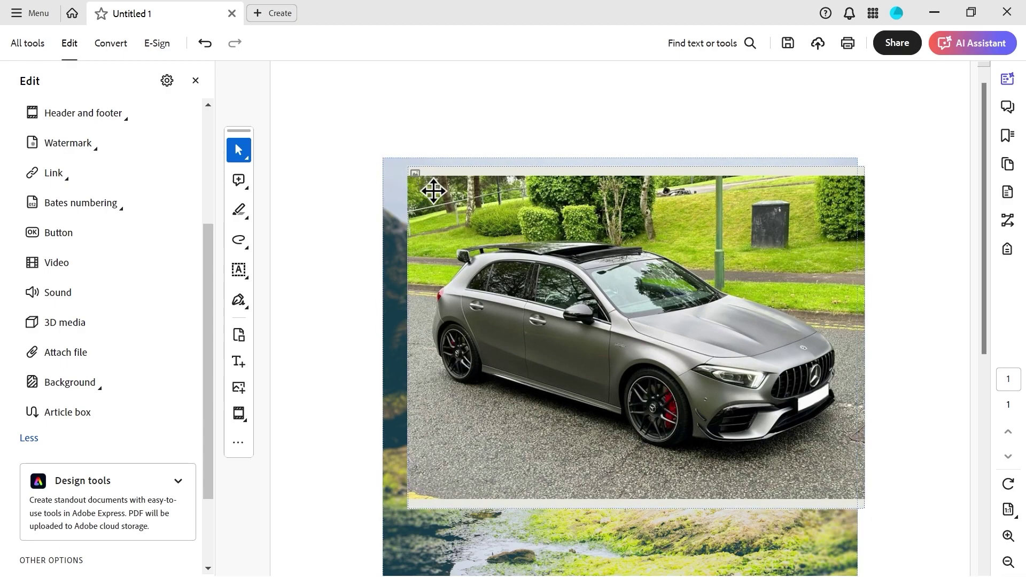
Move the background photo toward the page's upper-left corner and reposition the car image over it.
drag(444, 196, 514, 202)
drag(422, 176, 359, 105)
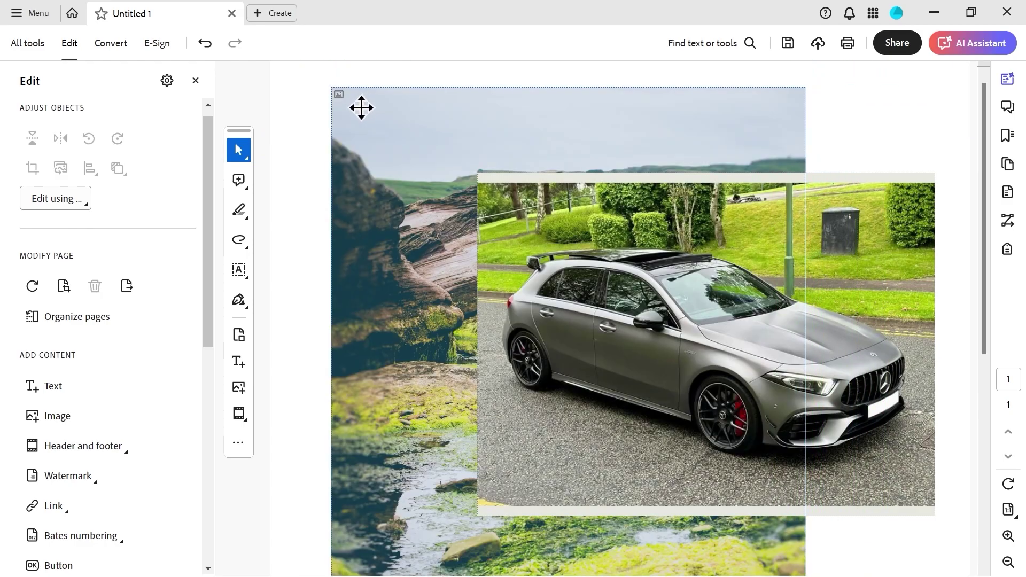
drag(614, 282, 502, 291)
mouse_move(539, 319)
mouse_down()
mouse_move(577, 304)
mouse_move(550, 313)
mouse_up()
Move the car image to overlap the right part of the background photo and send it to the back.
drag(344, 197, 515, 176)
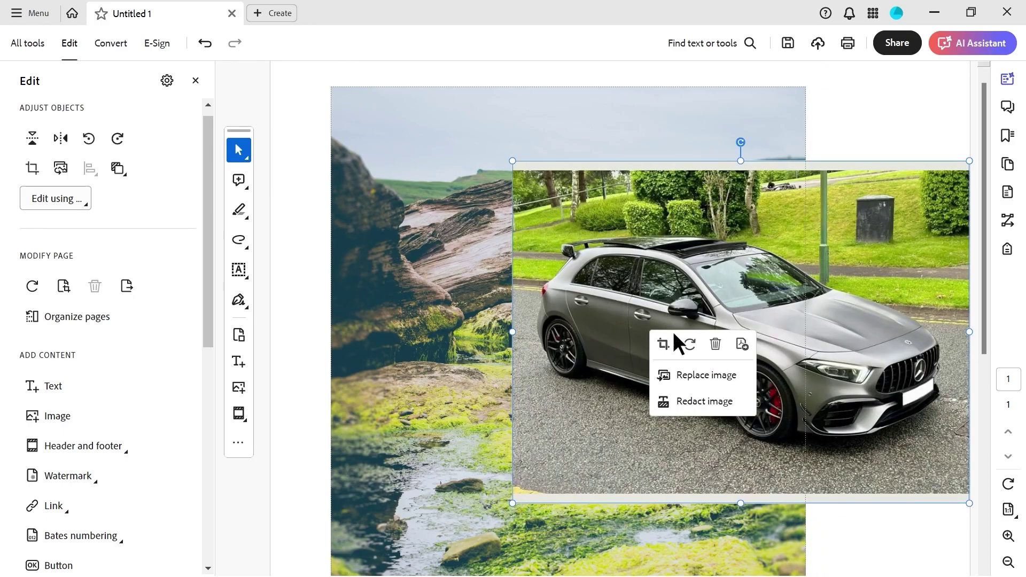
click(118, 169)
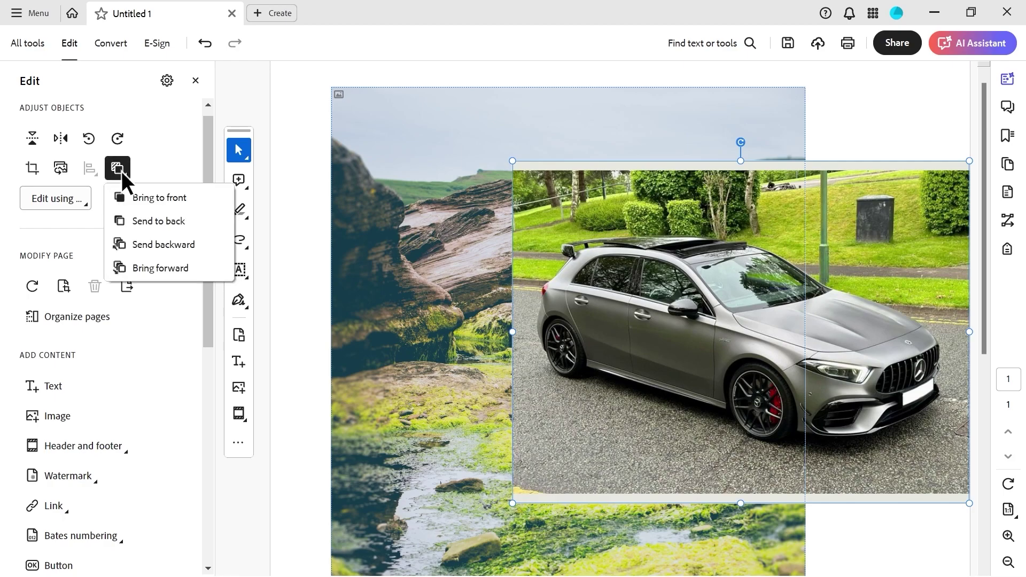
click(139, 219)
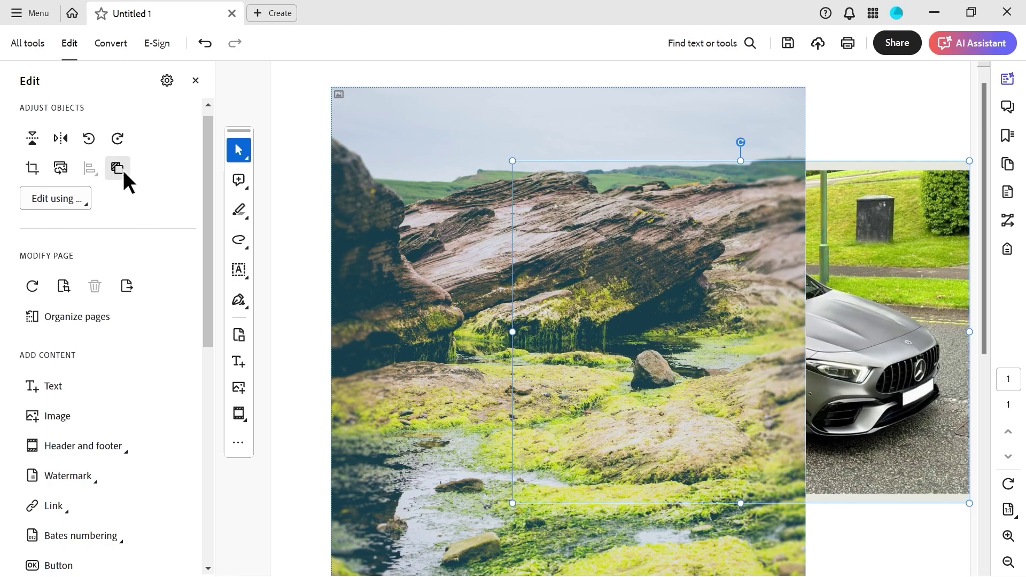
Bring the car image to the front and move it up and left over the landscape background photo.
click(123, 170)
click(143, 195)
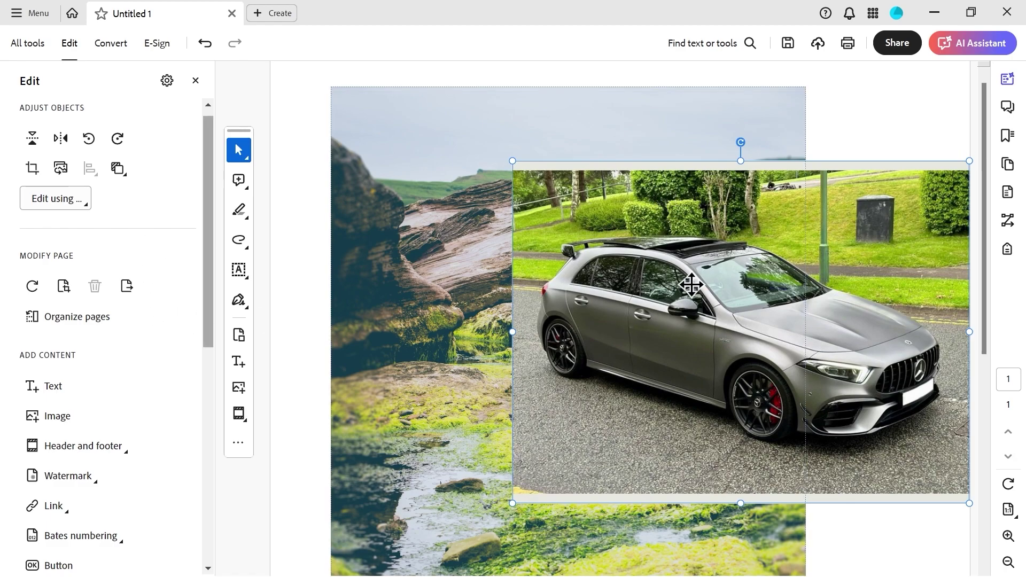
mouse_move(691, 285)
mouse_down()
mouse_move(664, 282)
mouse_move(698, 292)
mouse_up()
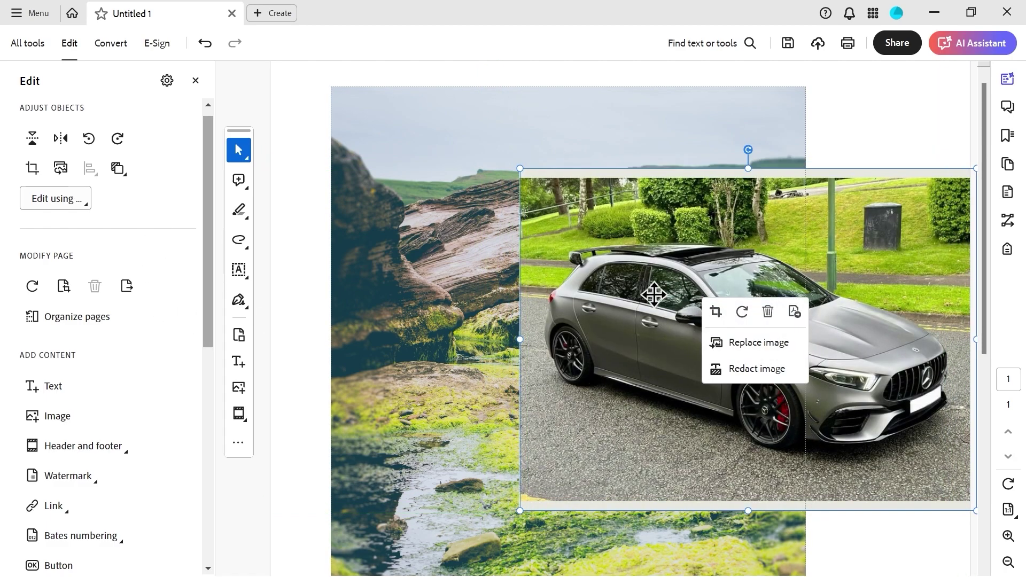
drag(657, 261, 477, 204)
key(ctrl+z)
drag(707, 256, 531, 211)
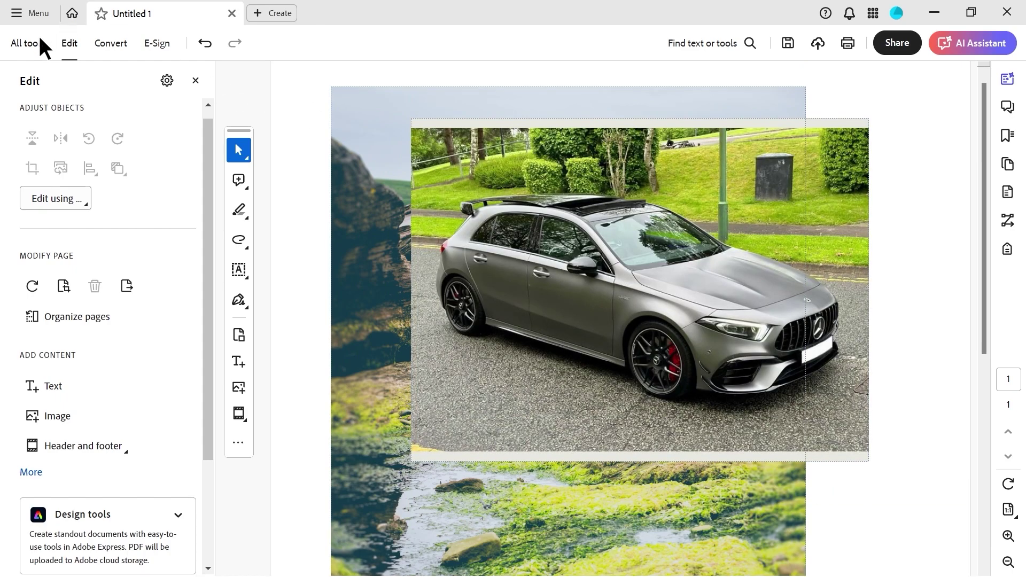
Turn on Snap to Grid and move the car image until it spans the width of the background photo.
click(27, 15)
mouse_move(132, 362)
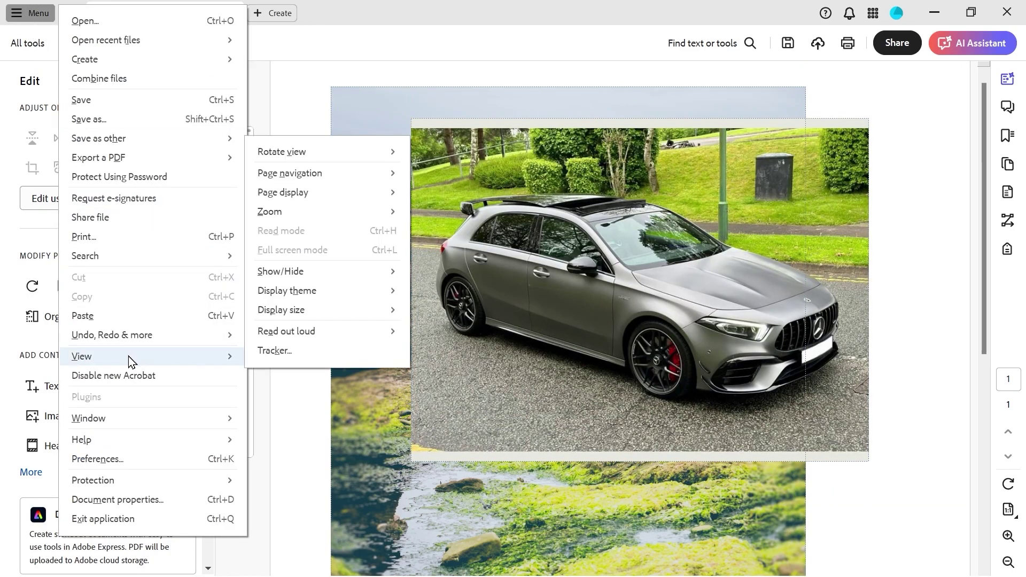
mouse_move(307, 273)
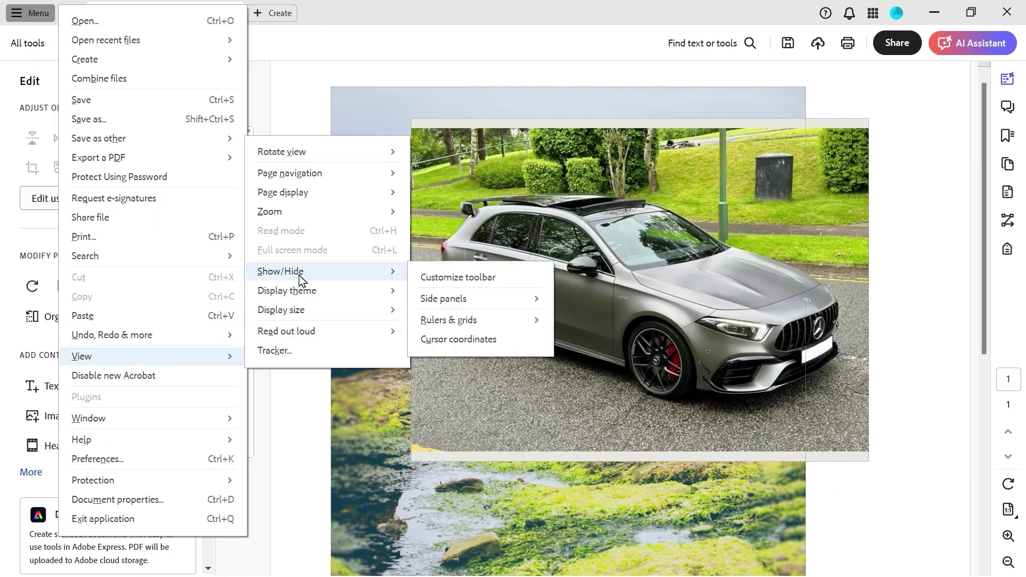
mouse_move(448, 327)
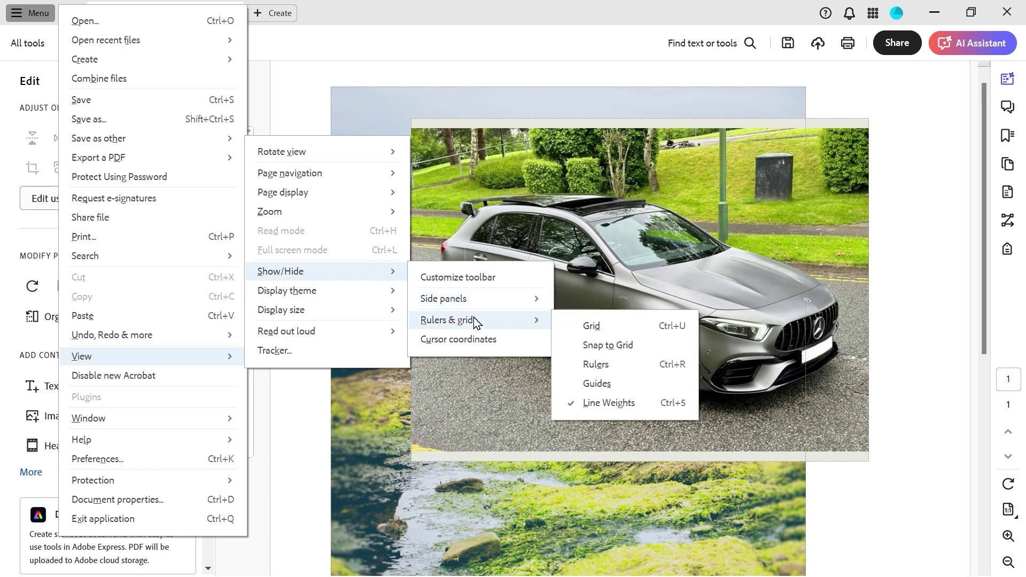
click(597, 346)
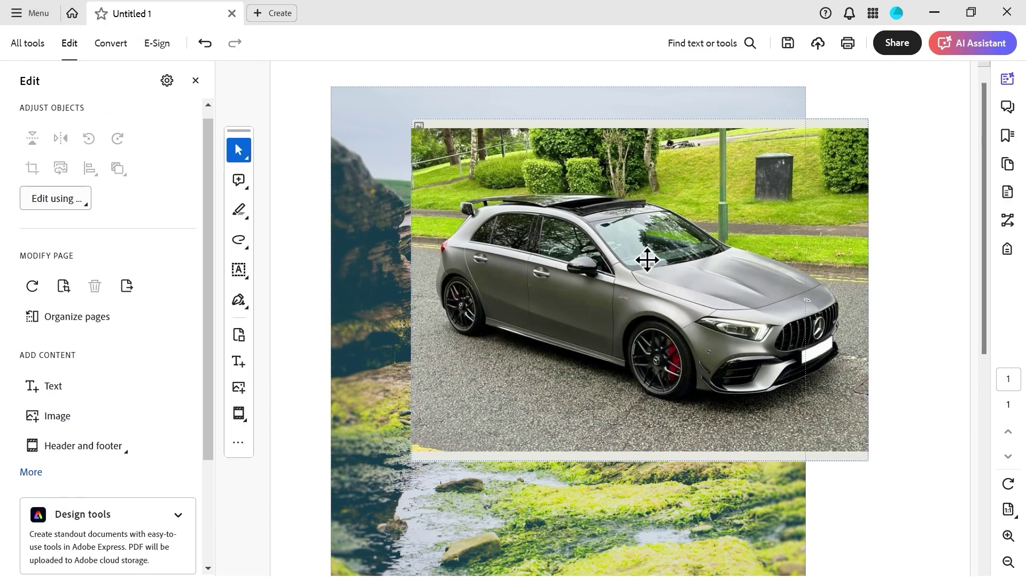
drag(574, 262, 517, 267)
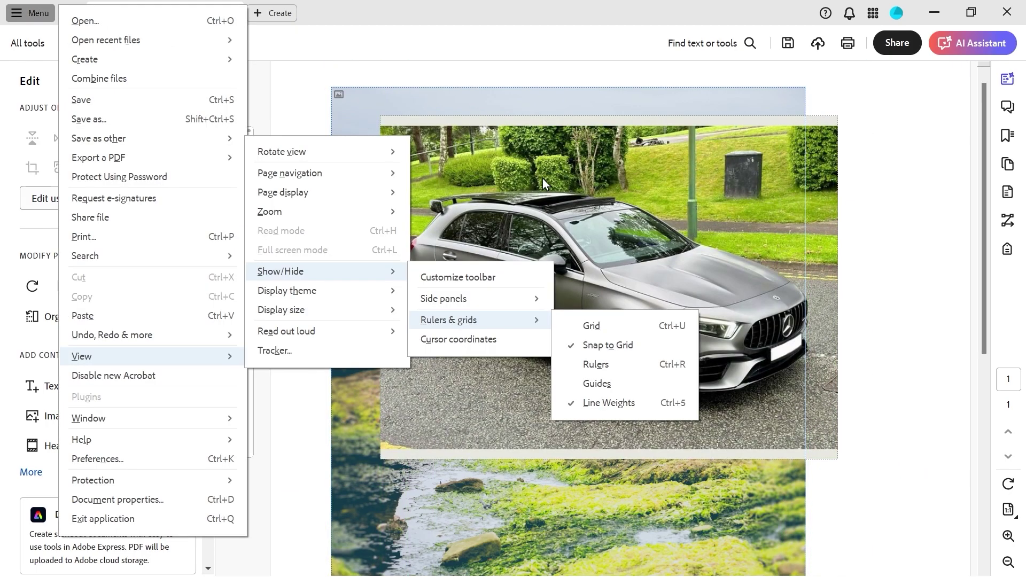
click(591, 184)
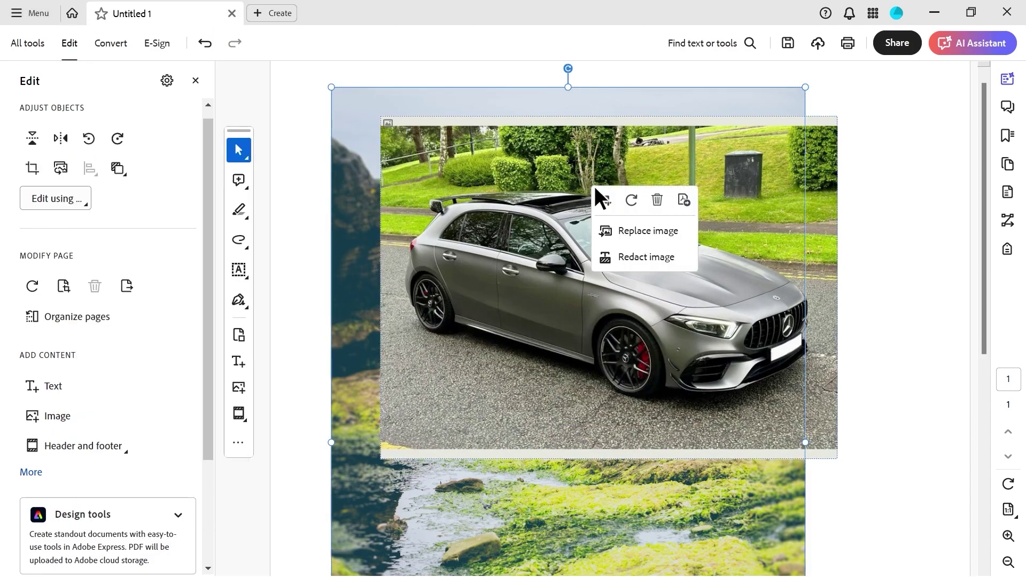
drag(519, 201, 593, 190)
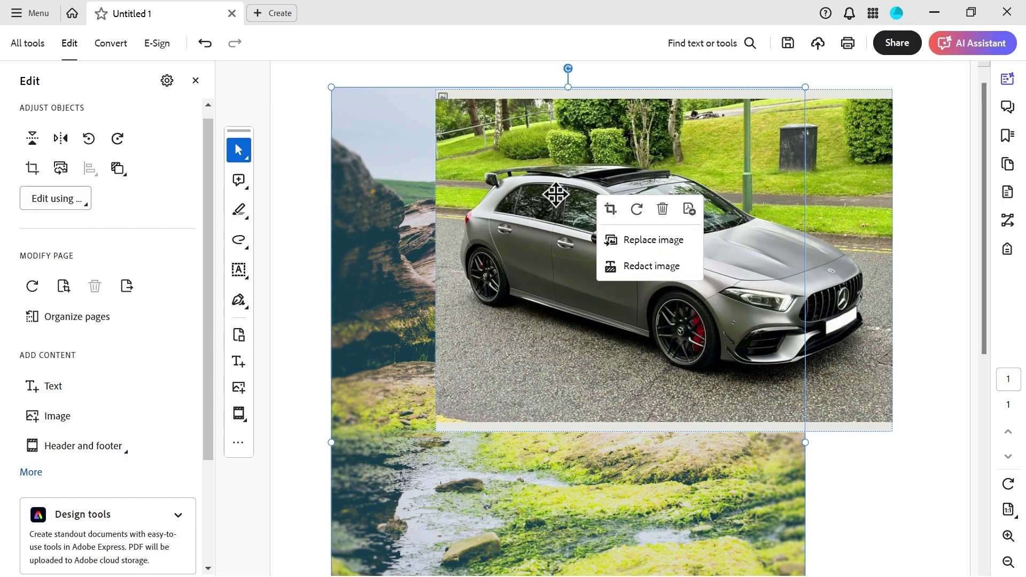
drag(556, 198, 476, 291)
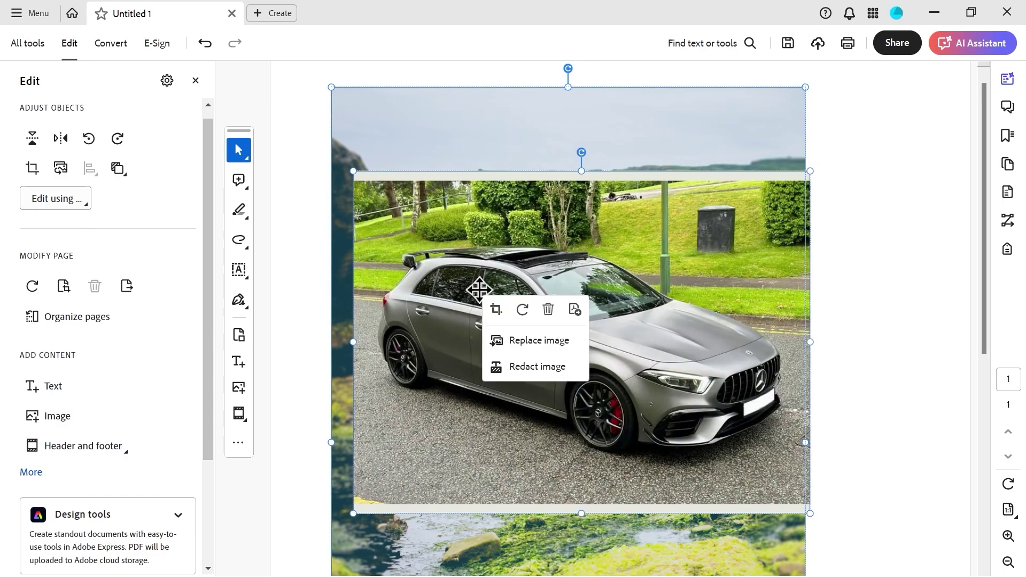
Replace the car image with a45nobg.png from the 2024 folder.
click(542, 347)
click(394, 182)
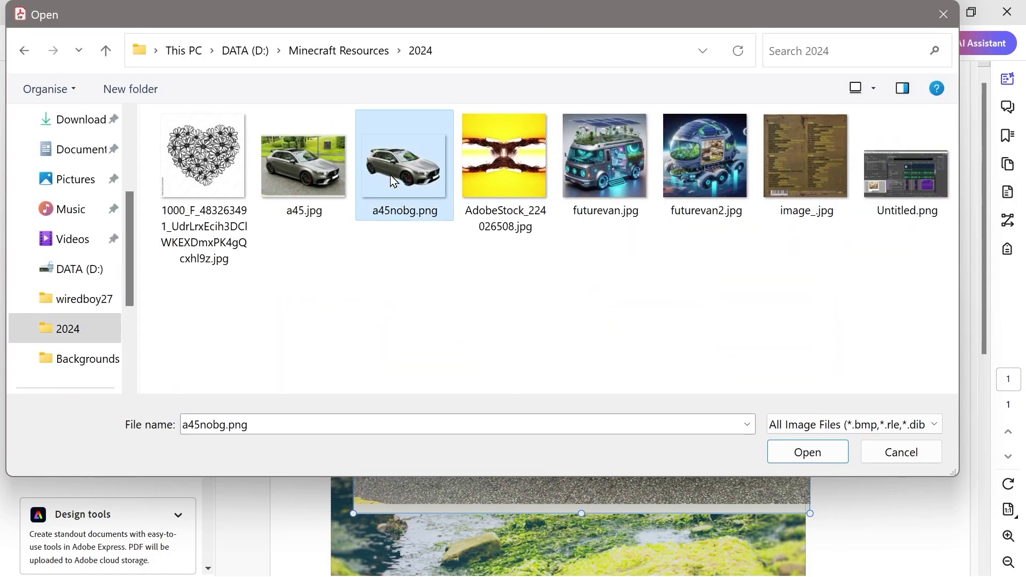
double_click(418, 195)
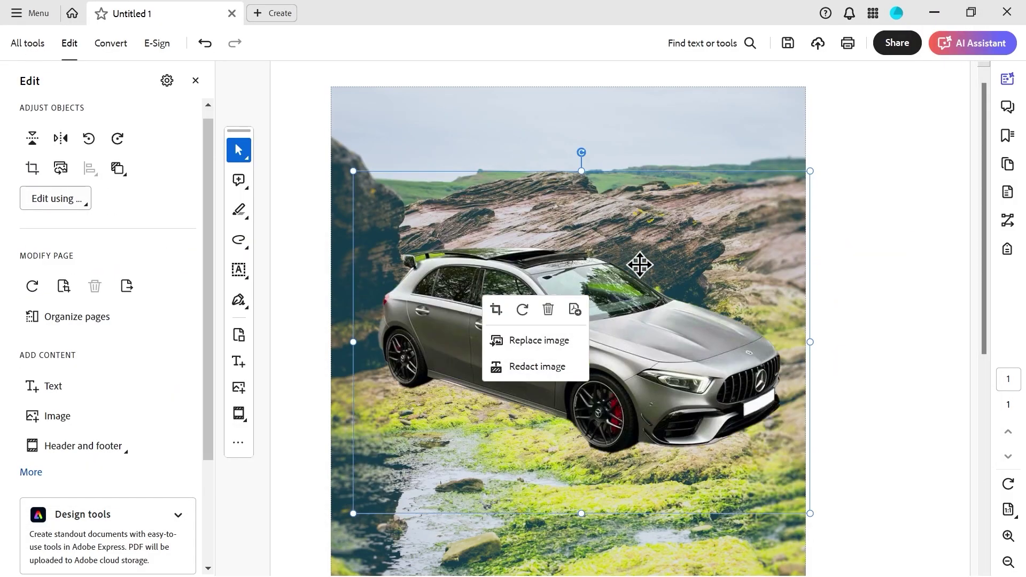
Rotate the car cutout counter-clockwise so its front points up and right, and place it over the rocks in the photo.
drag(643, 361, 641, 382)
drag(589, 129, 464, 193)
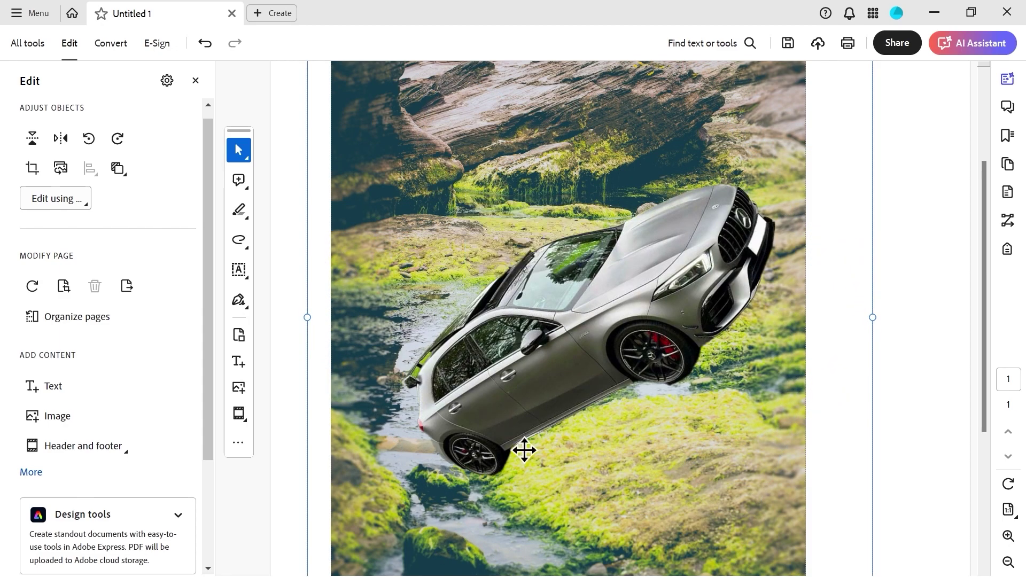
key(ctrl+z)
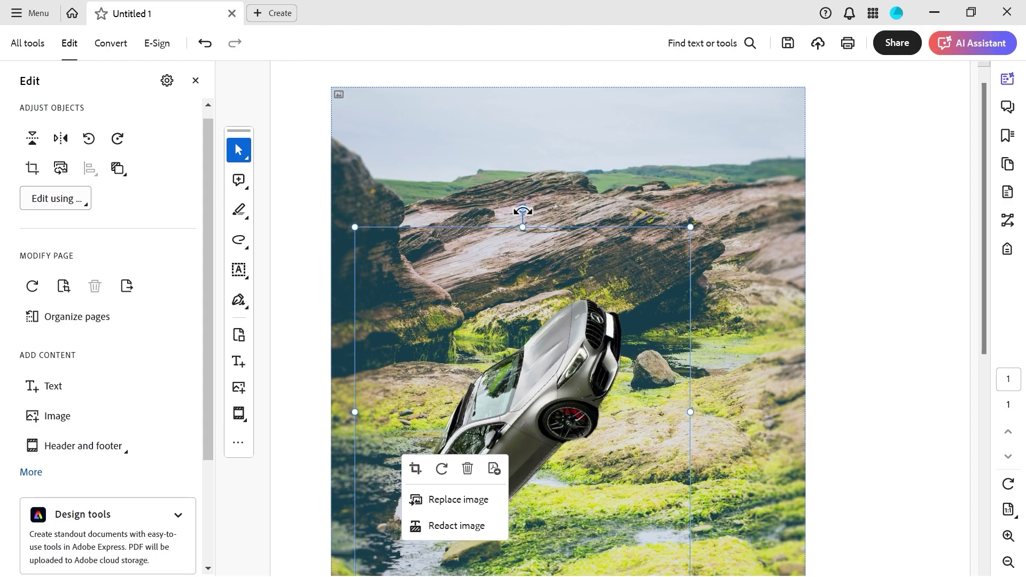
drag(523, 211, 588, 290)
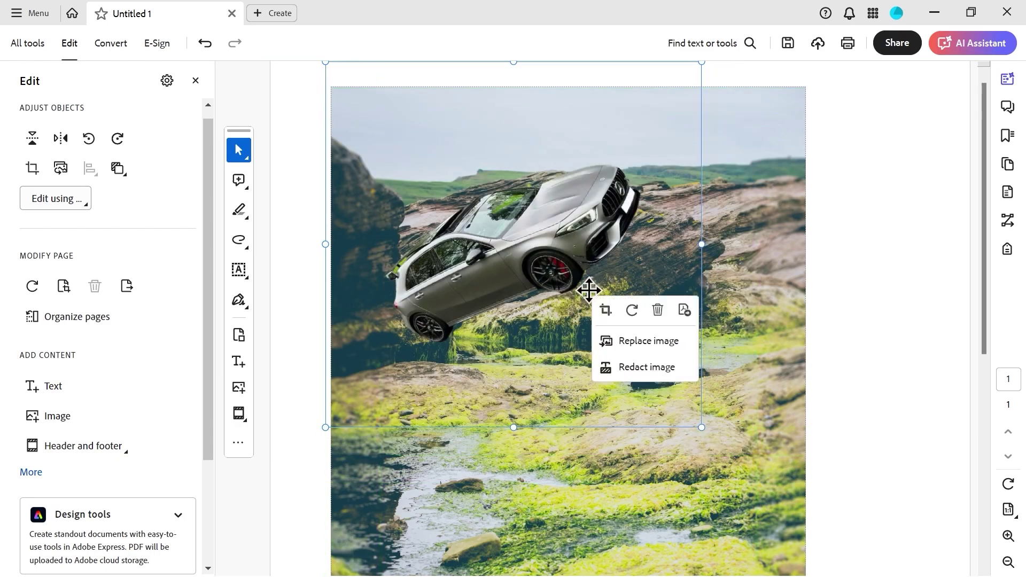
Crop the car cutout's frame close around the car and move it over the photo's upper-left corner.
right_click(563, 273)
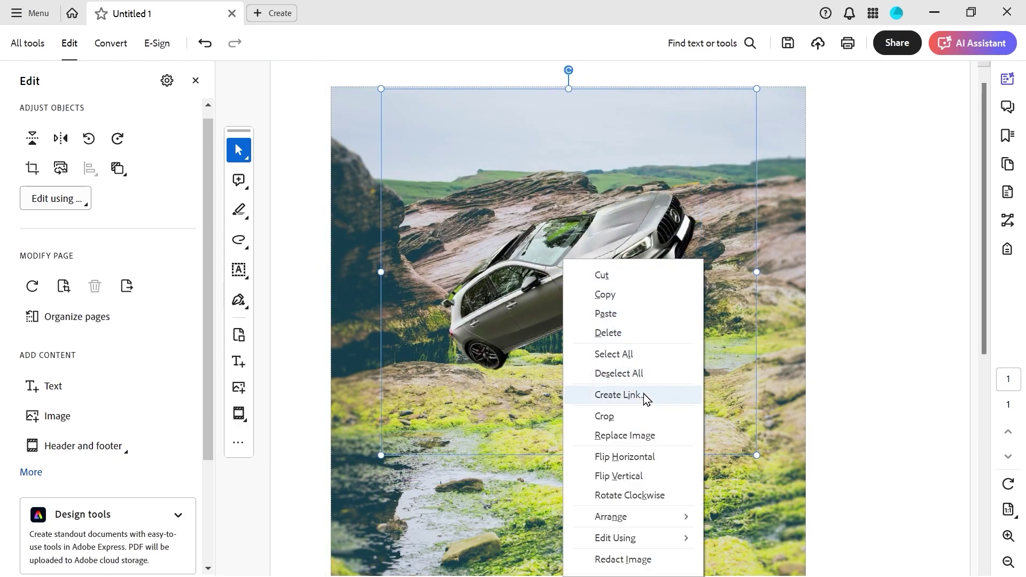
click(609, 416)
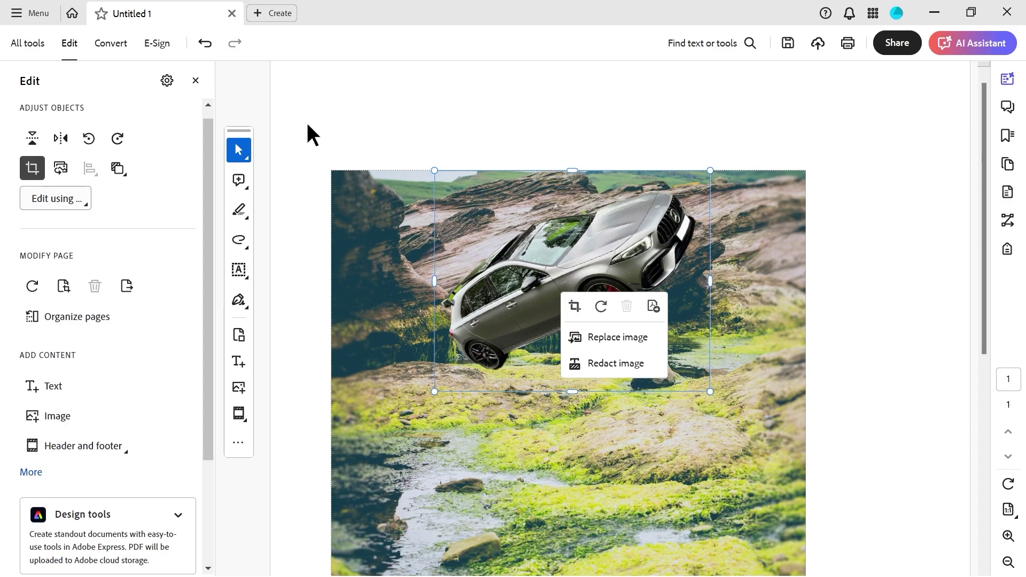
key(Escape)
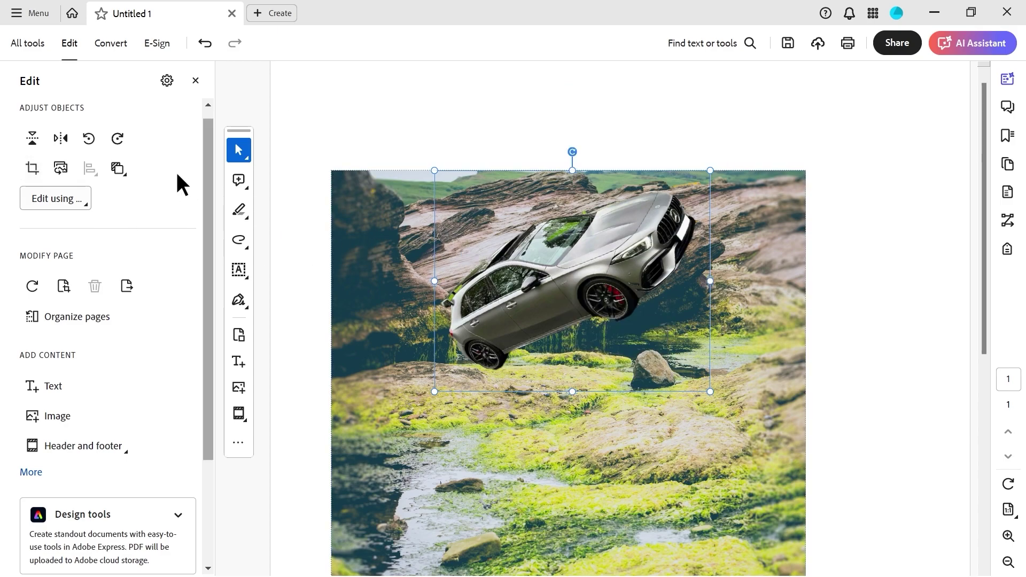
drag(576, 274, 489, 219)
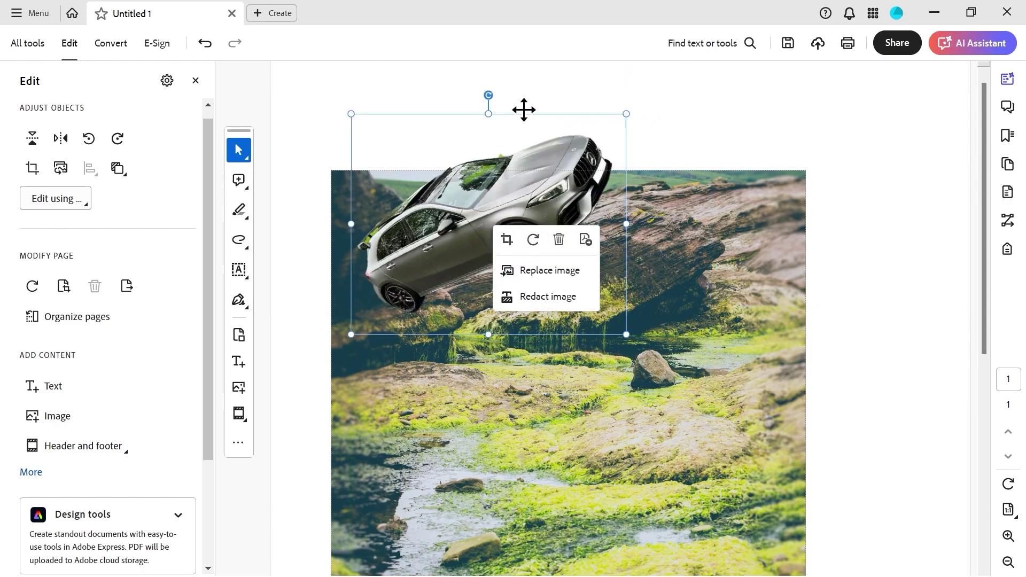
Rotate the car cutout slightly clockwise, move it up across the photo's top edge and deselect it.
drag(631, 106, 647, 122)
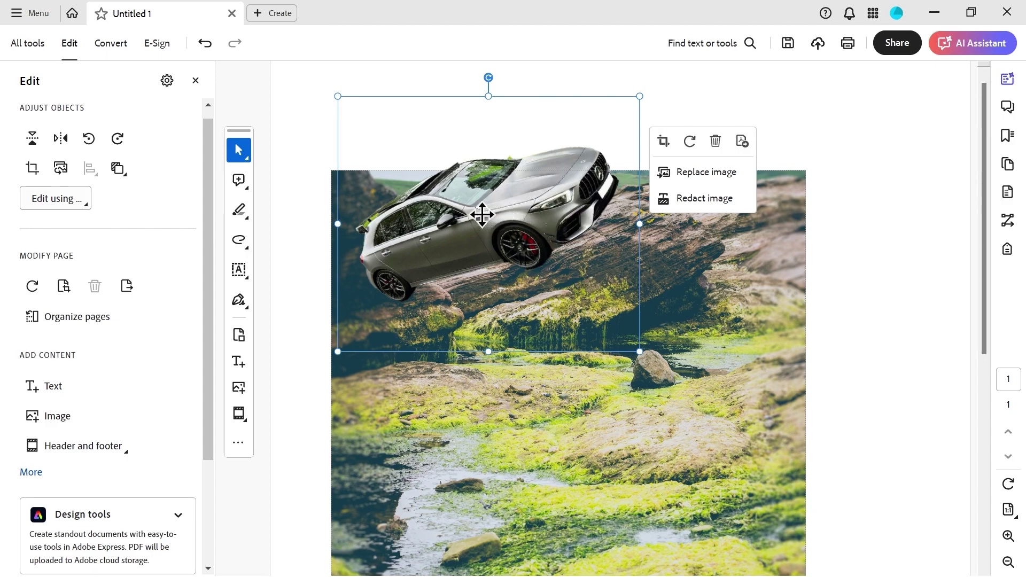
drag(482, 214, 513, 206)
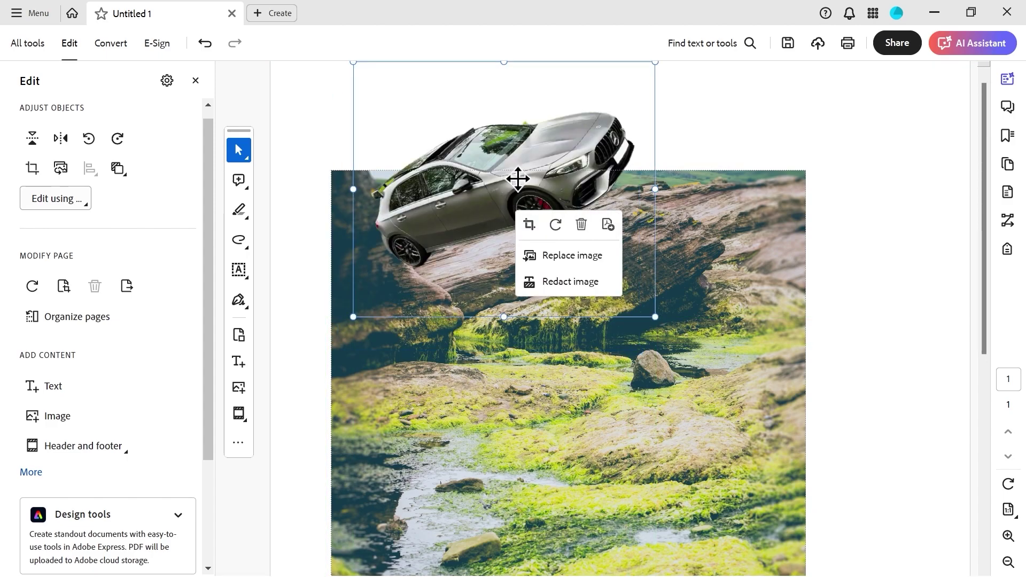
click(751, 125)
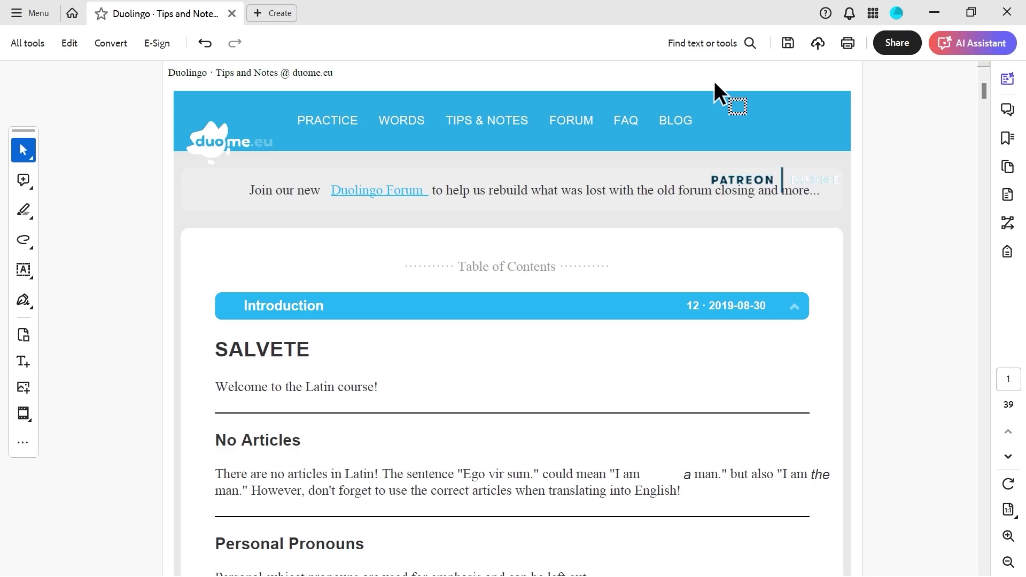
Show the Duolingo document's bookmarks and add a bookmark from the selected "Introduction" heading text.
click(1007, 140)
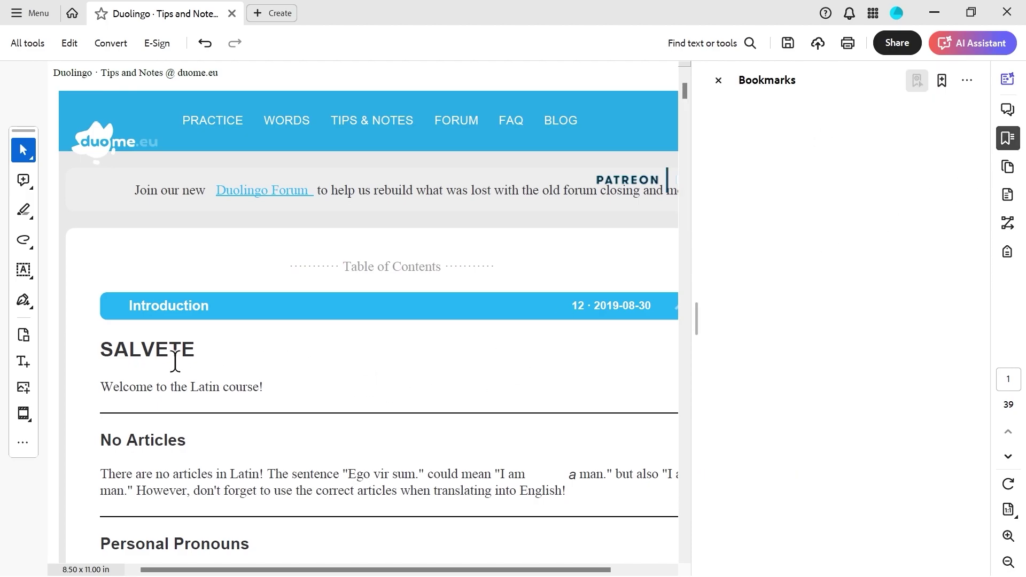
drag(116, 350, 100, 350)
click(141, 350)
drag(124, 304, 218, 303)
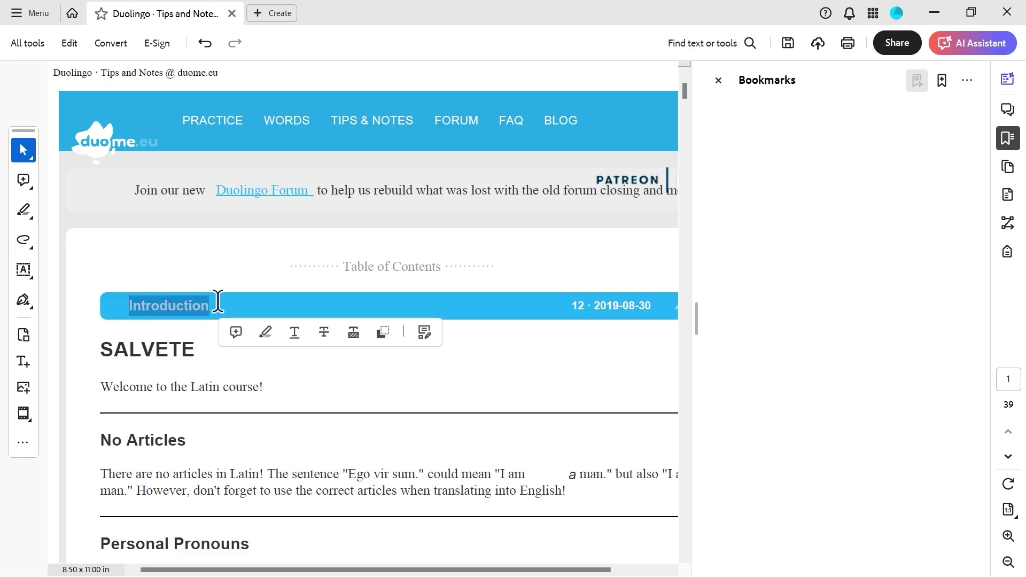
right_click(174, 302)
click(227, 241)
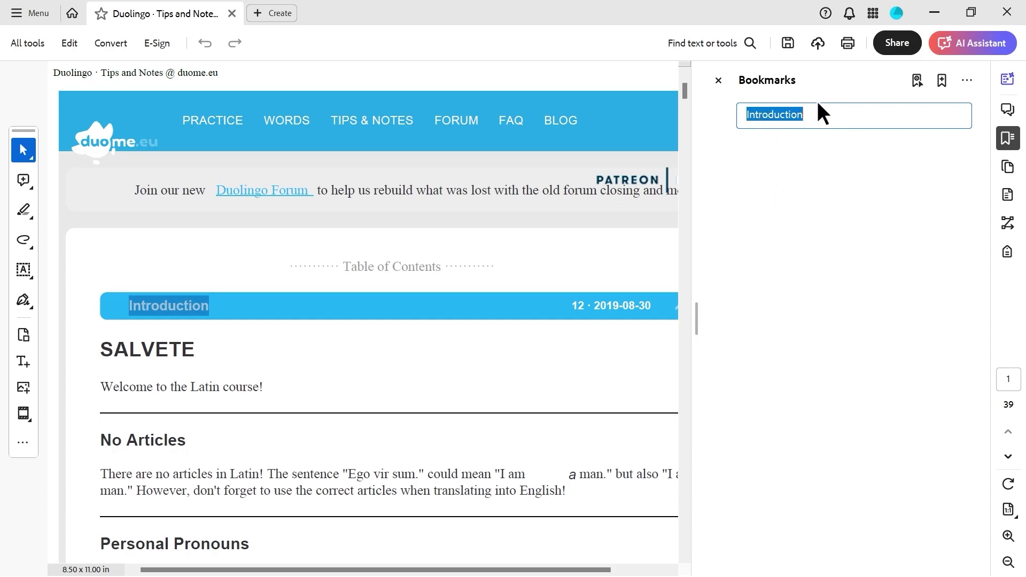
click(795, 223)
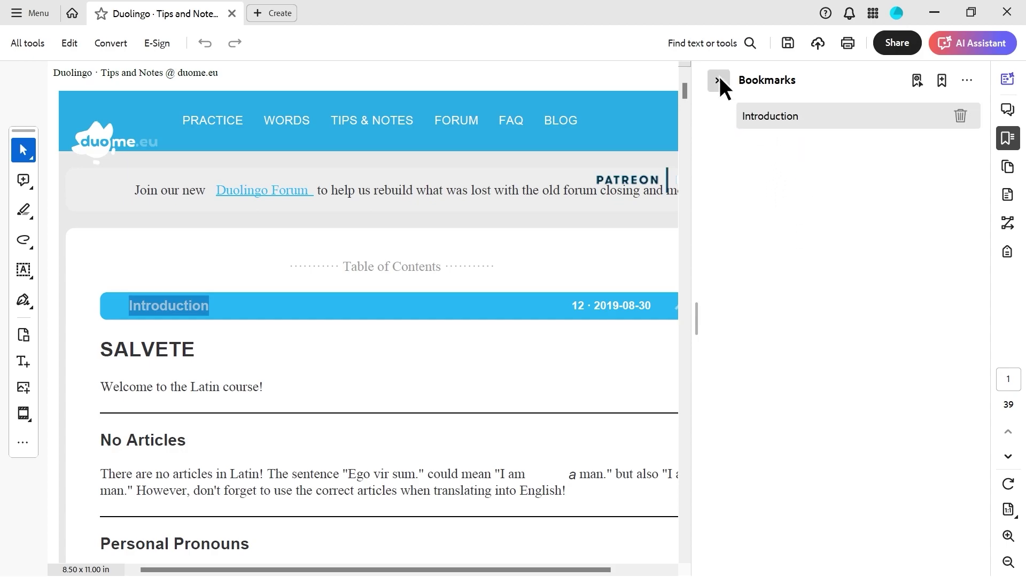
Close and reopen the bookmarks list, and delete the "Introduction" bookmark.
click(718, 80)
click(1007, 138)
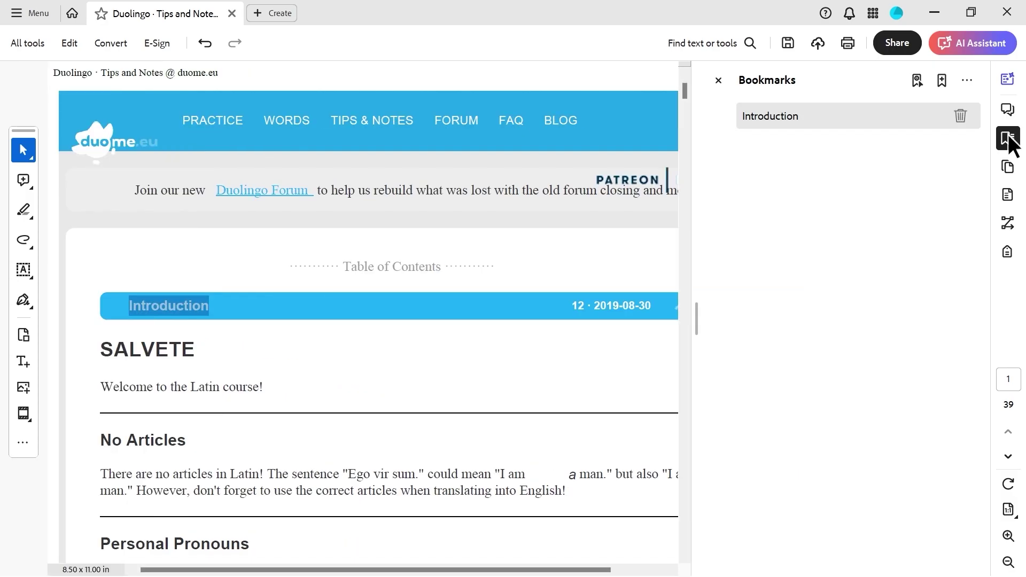
click(961, 116)
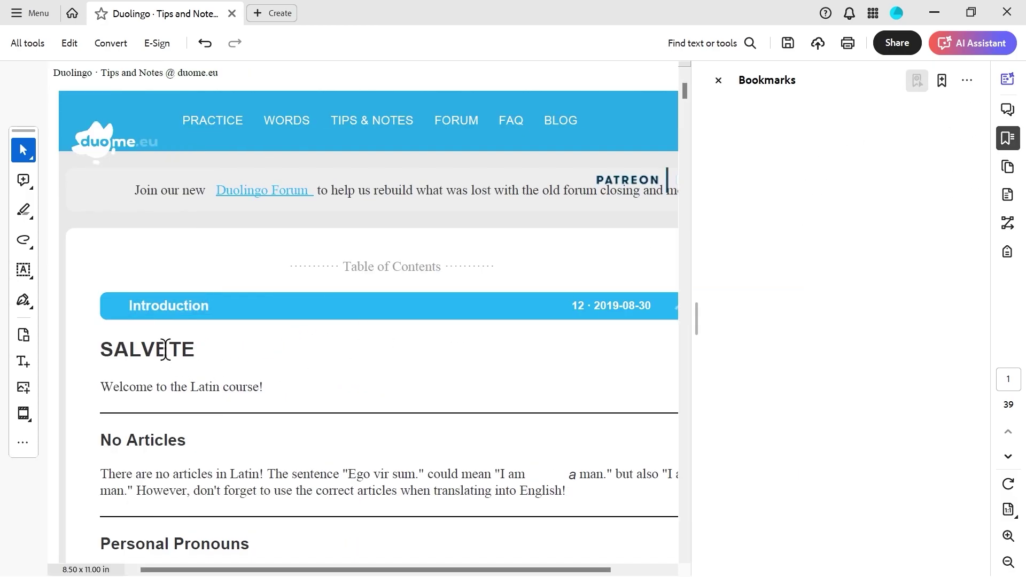
Add a bookmark named "Salvete" at the SALVETE section on page 1.
scroll(325, 309, down, 3)
scroll(325, 309, up, 2)
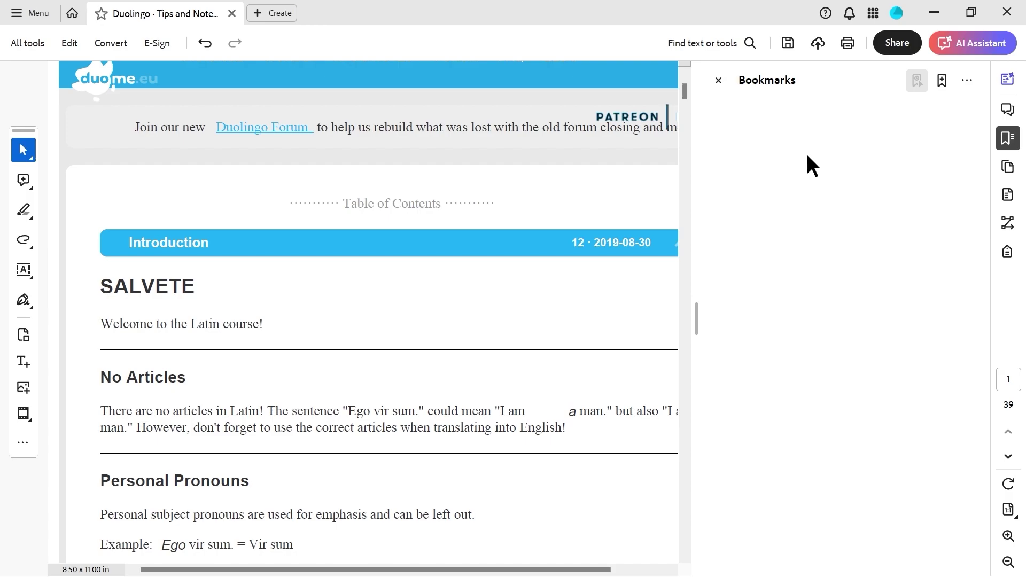
key(ctrl+b)
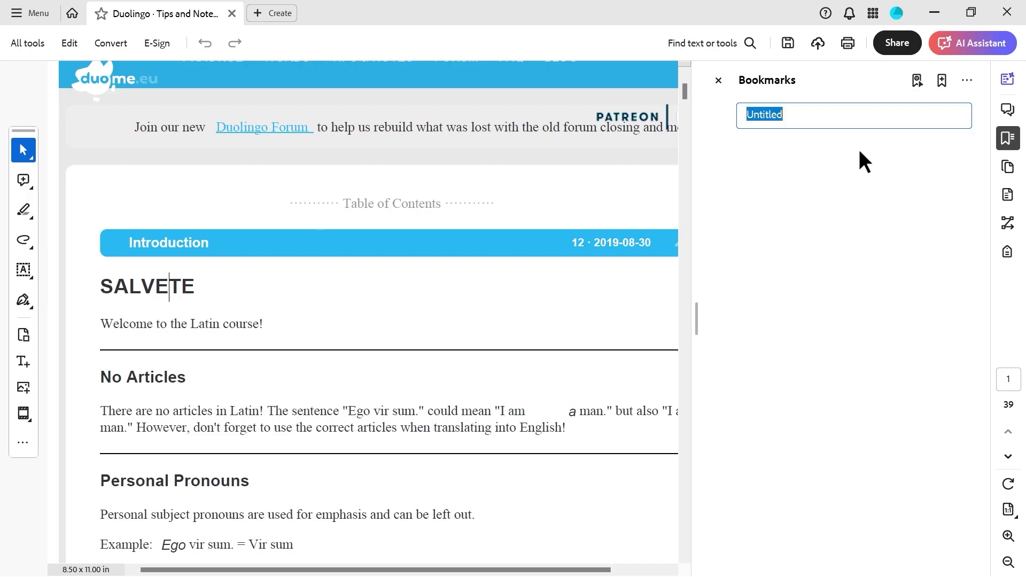
text(Salvete)
key(Return)
Add a bookmark named "To Be" at the To Be section on page 2.
scroll(254, 314, down, 5)
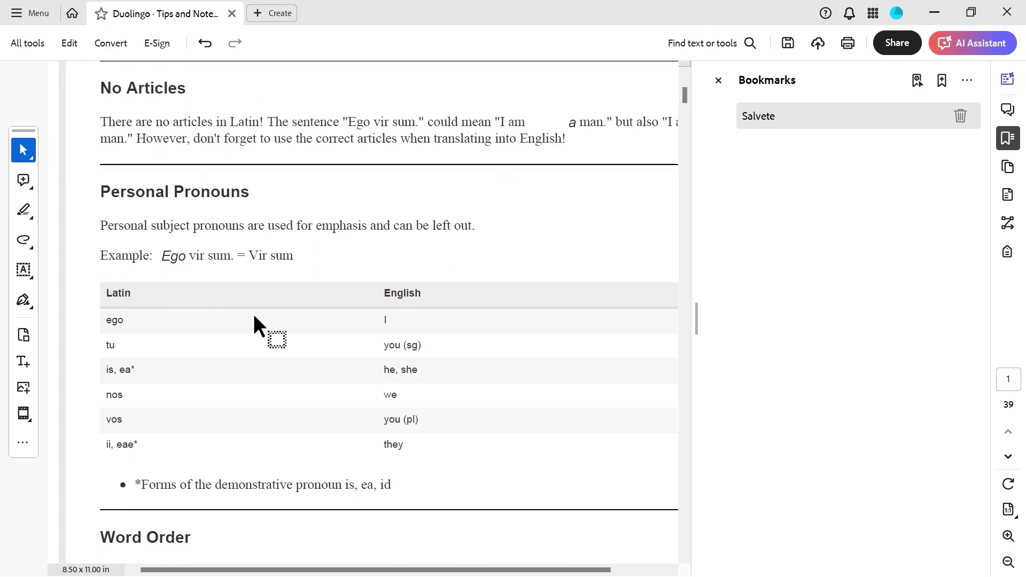
scroll(253, 313, down, 15)
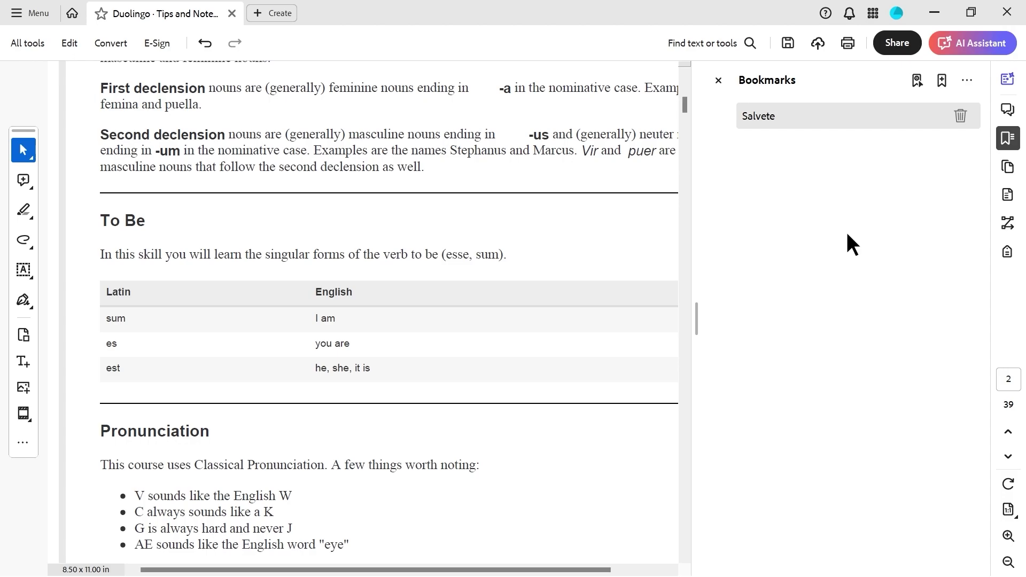
key(ctrl+b)
text(To B)
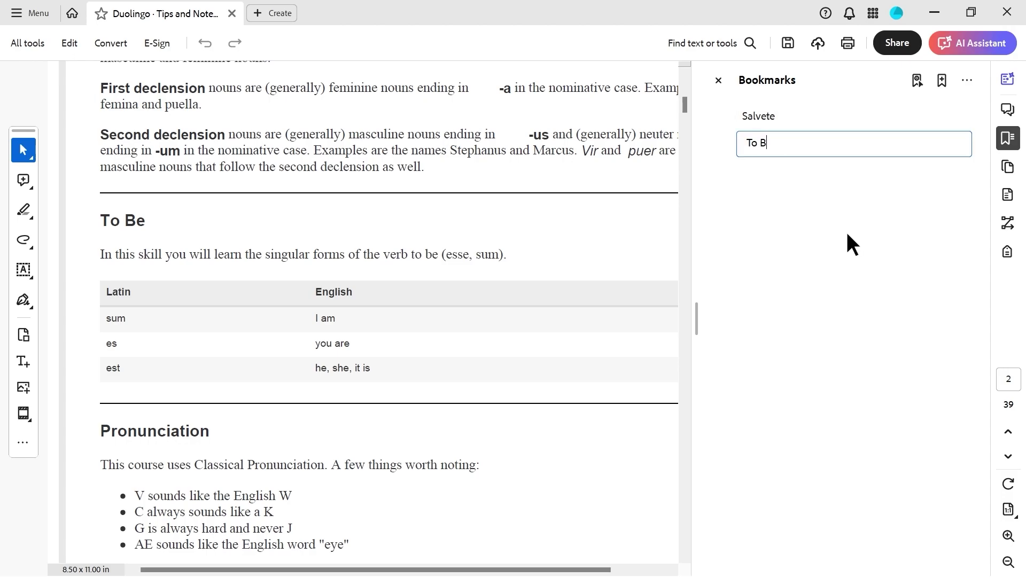
text(e)
key(Return)
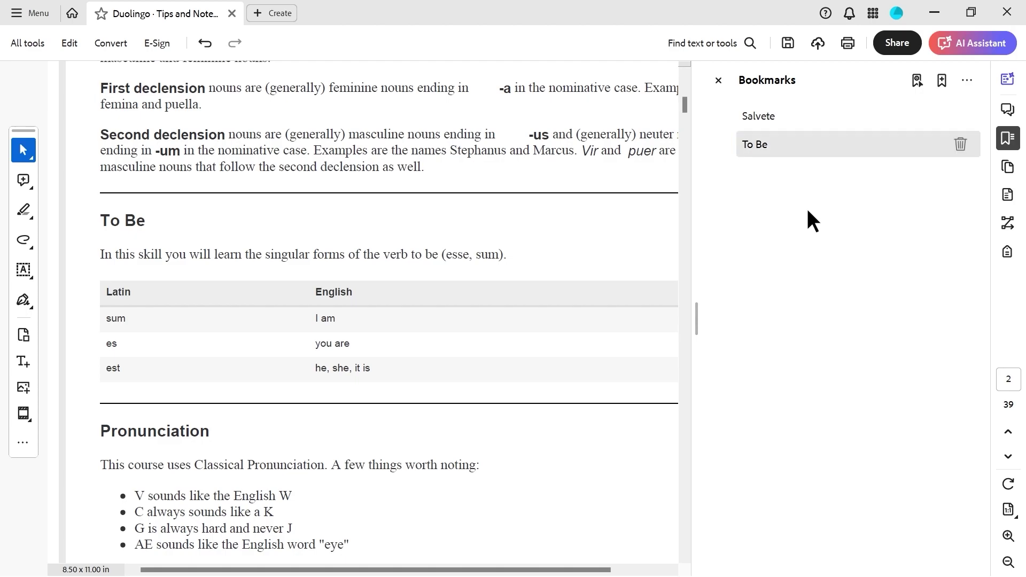
Jump back and forth between the Salvete and To Be bookmarks to check where each one leads.
click(767, 118)
click(768, 145)
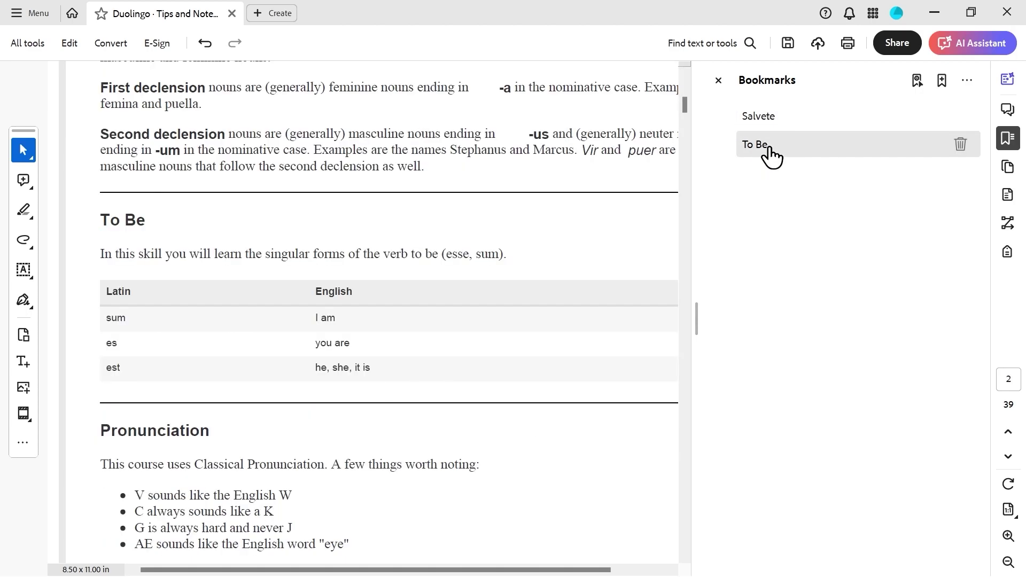
click(777, 127)
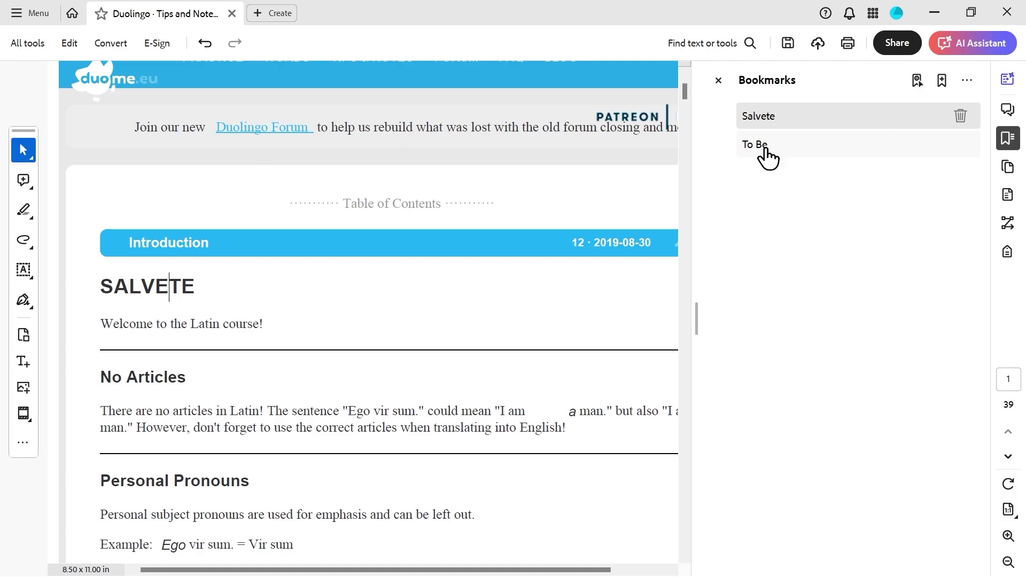
click(767, 146)
click(767, 129)
click(761, 148)
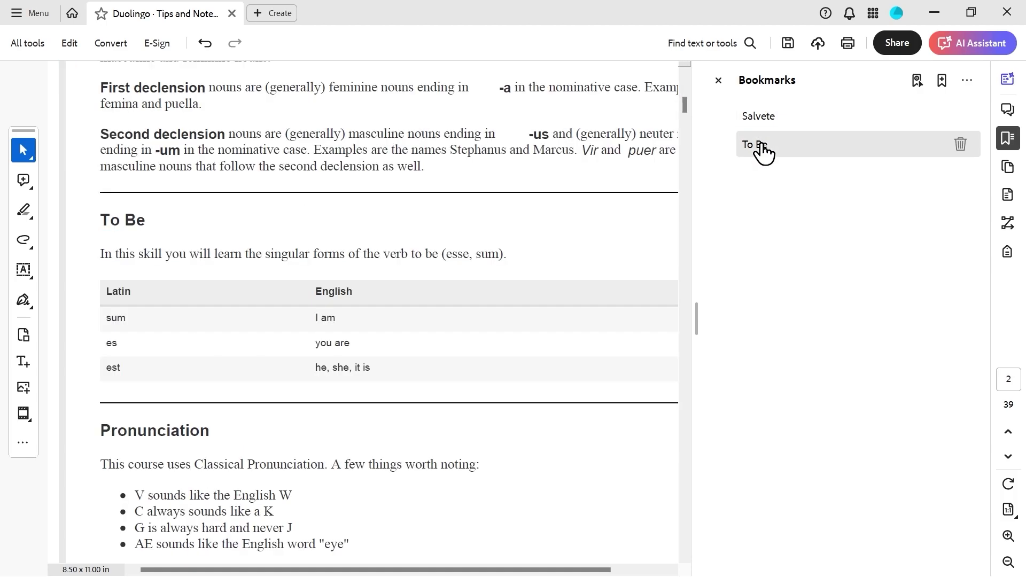
click(765, 118)
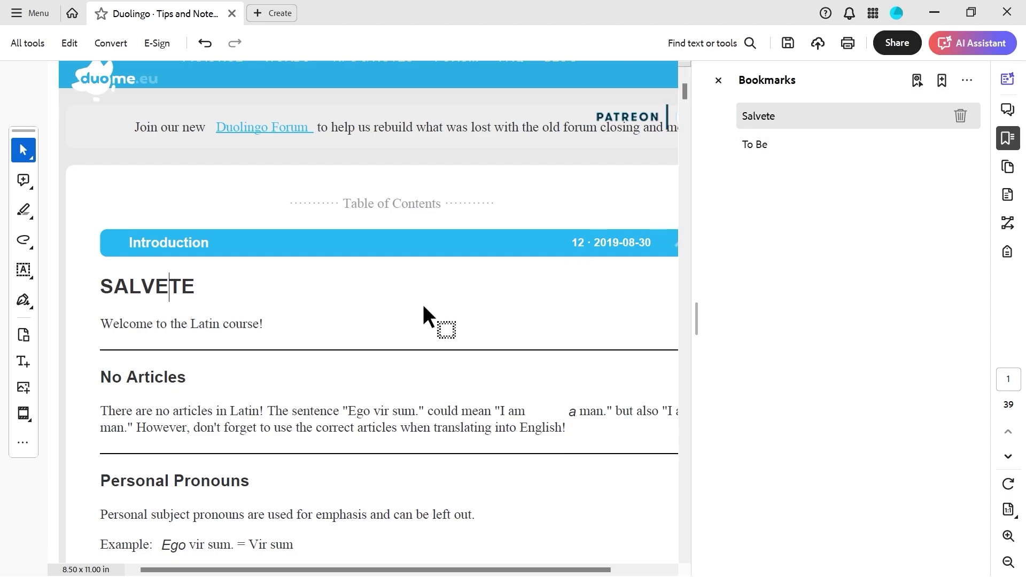
Add a bookmark named "Word Order" near the Word Order section and place it below To Be in the bookmark list.
scroll(424, 307, down, 10)
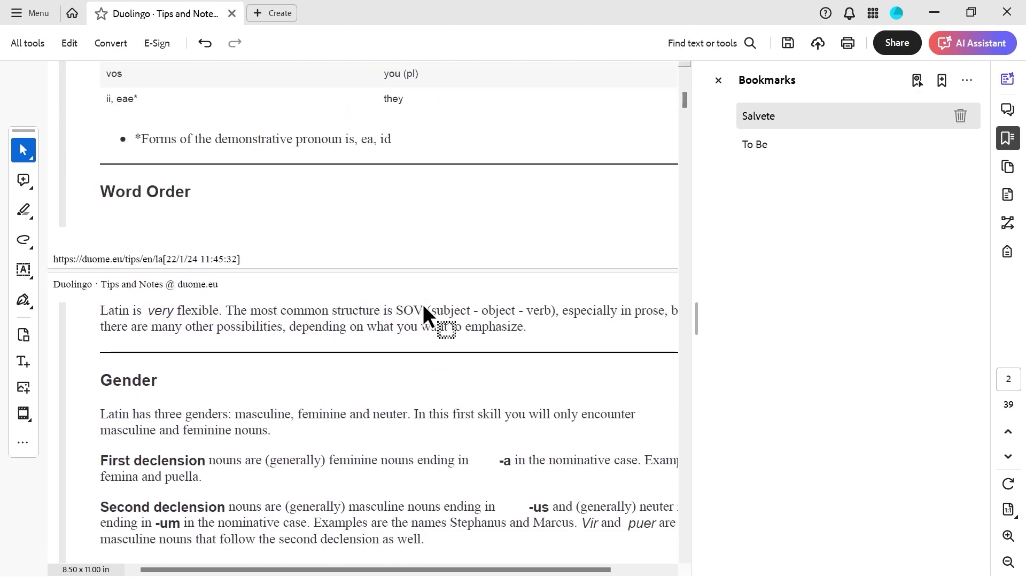
scroll(424, 307, up, 2)
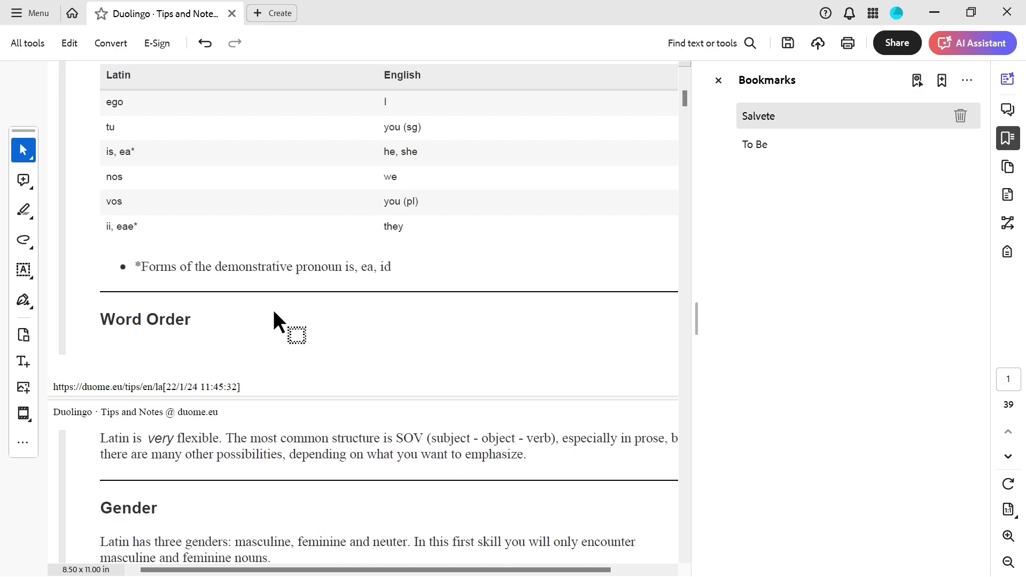
scroll(274, 309, down, 5)
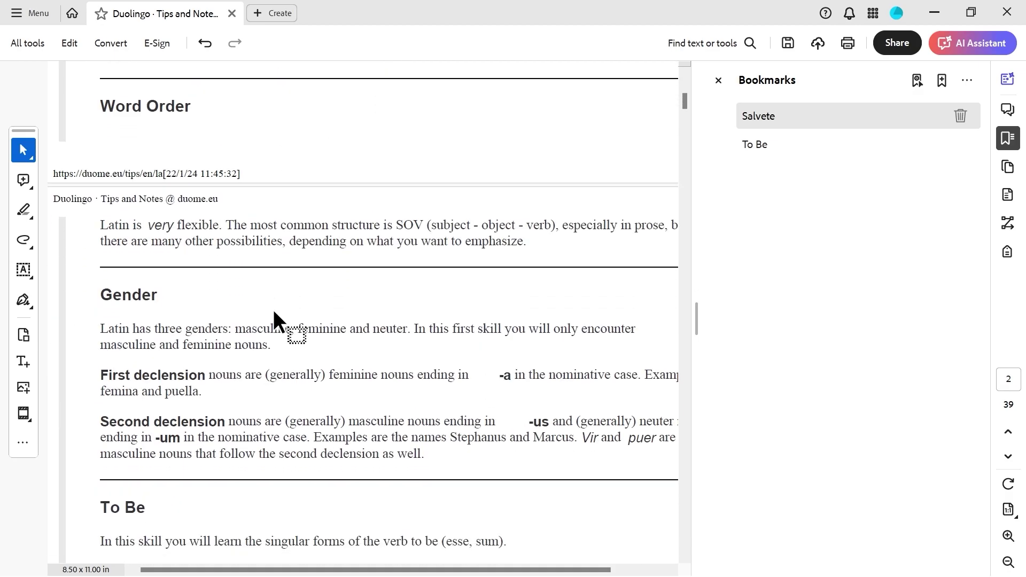
scroll(273, 309, up, 1)
scroll(274, 310, down, 1)
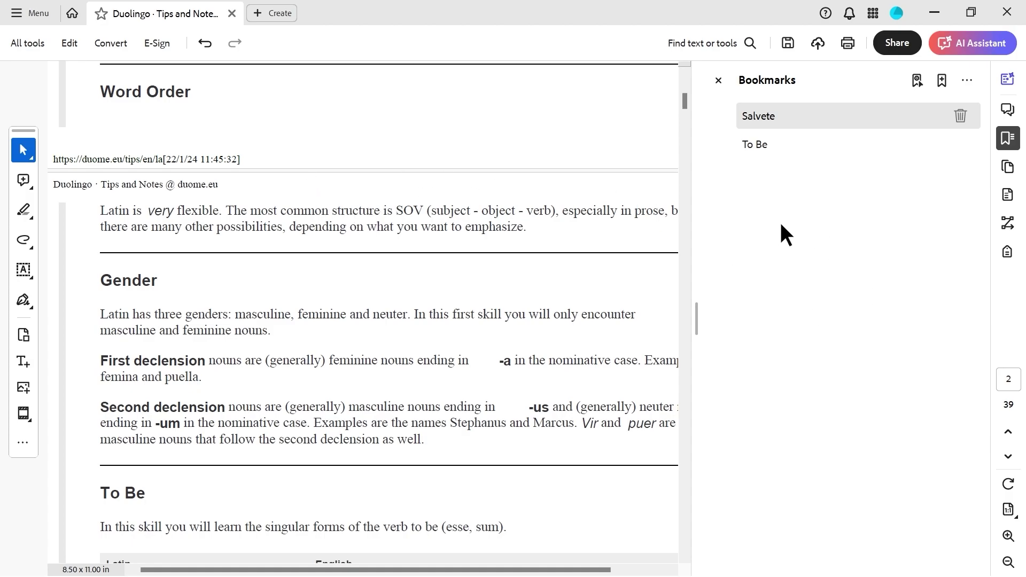
key(ctrl+b)
text(Word Order)
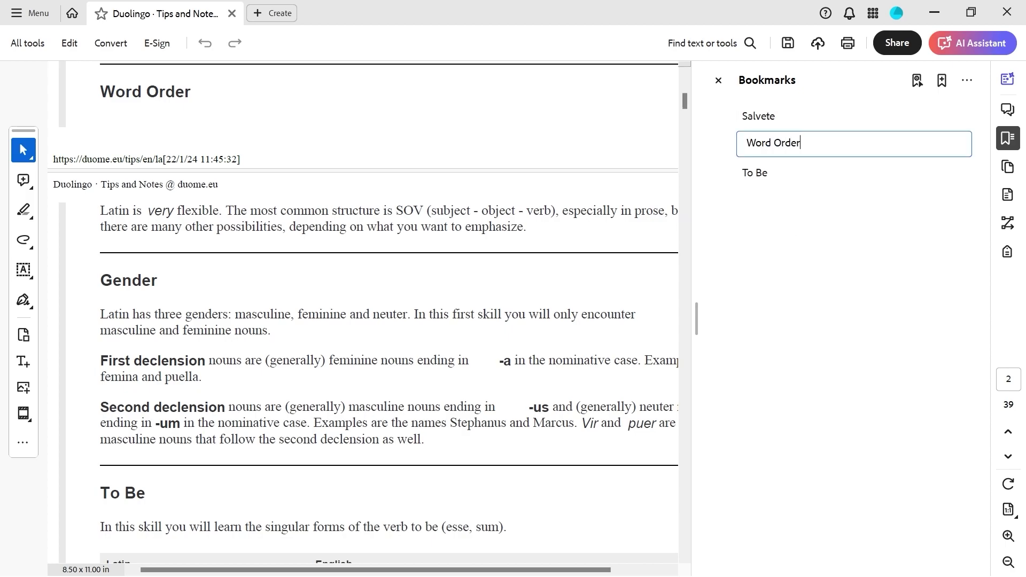
key(Return)
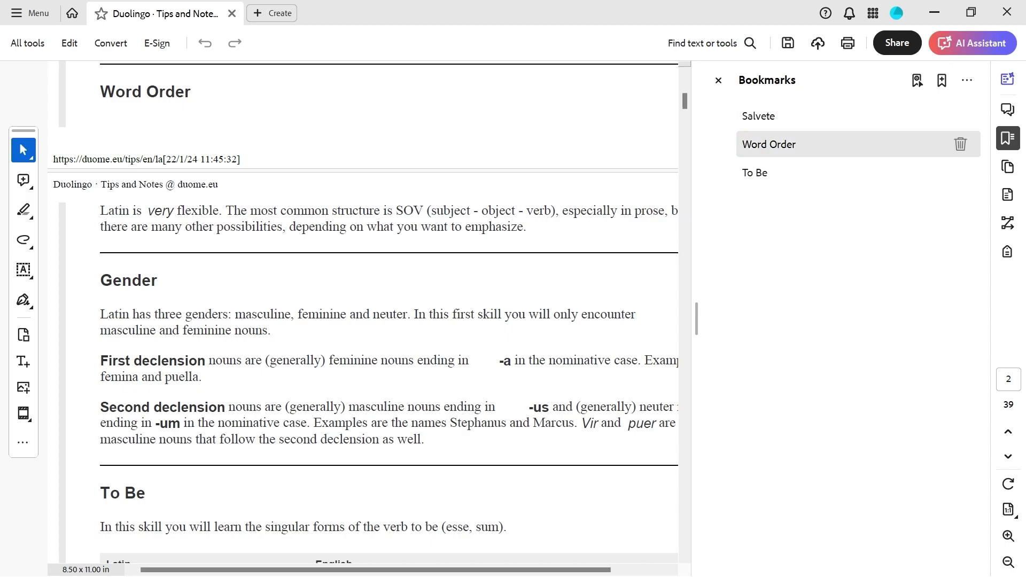
drag(758, 143, 729, 180)
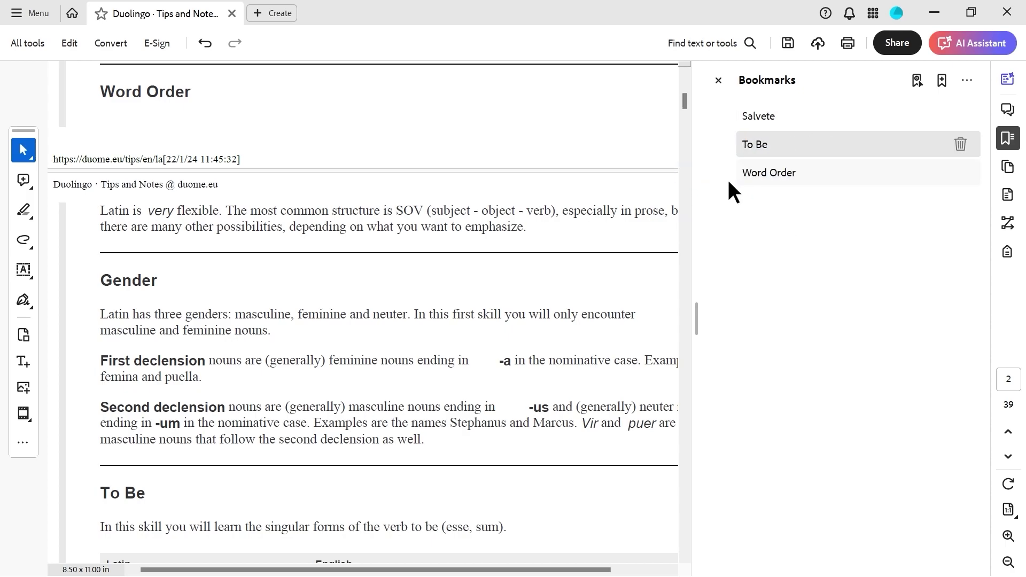
Open the Word Order, Salvete and To Be bookmarks in turn, ending on Word Order, to compare their destinations.
click(781, 176)
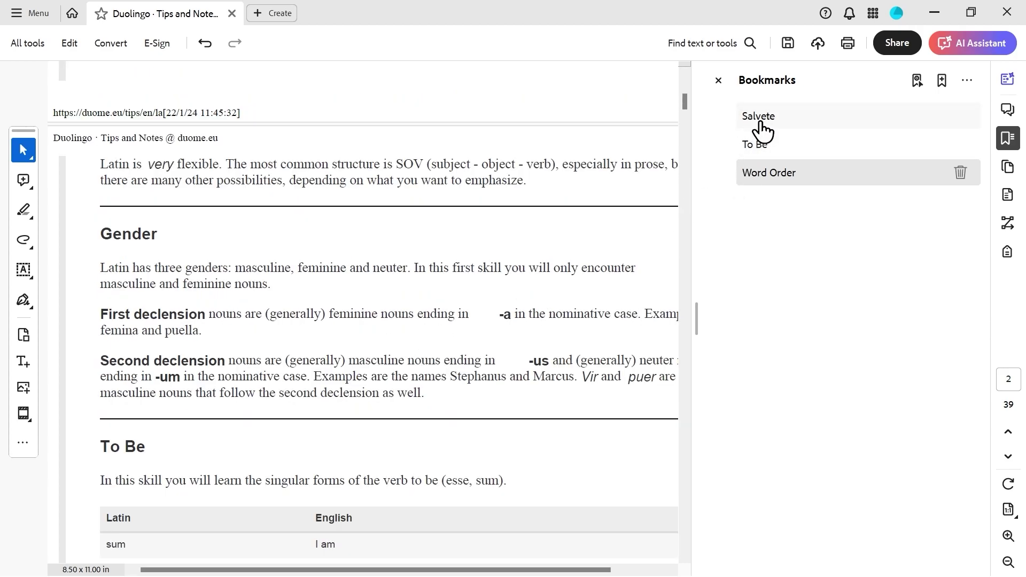
drag(758, 116, 567, 240)
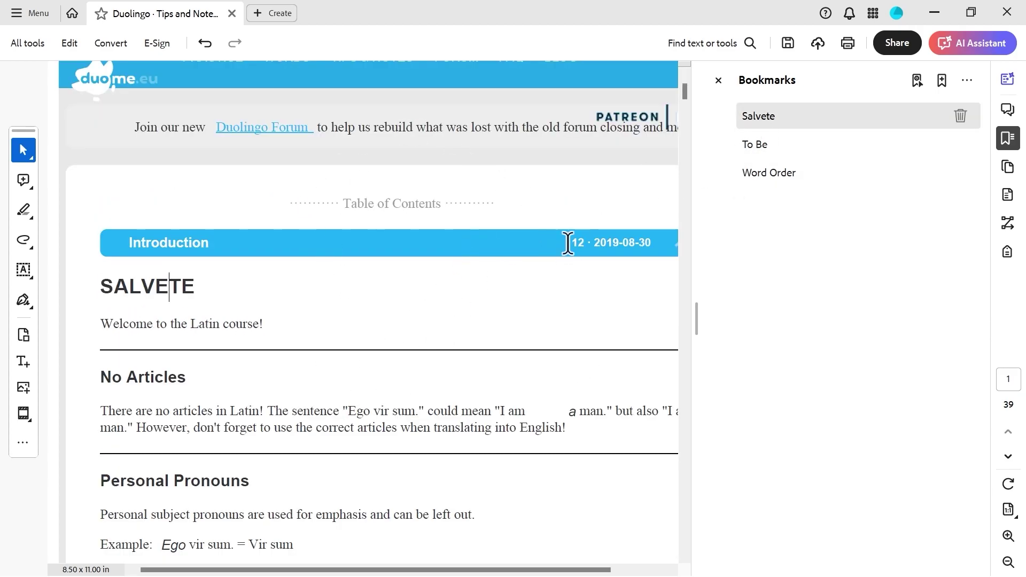
click(762, 152)
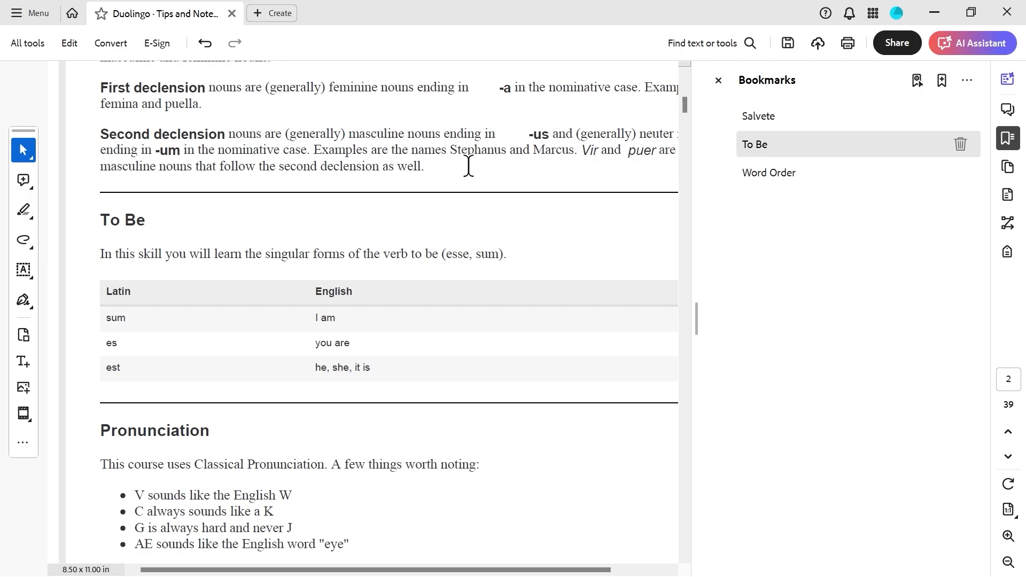
drag(468, 166, 591, 265)
click(796, 181)
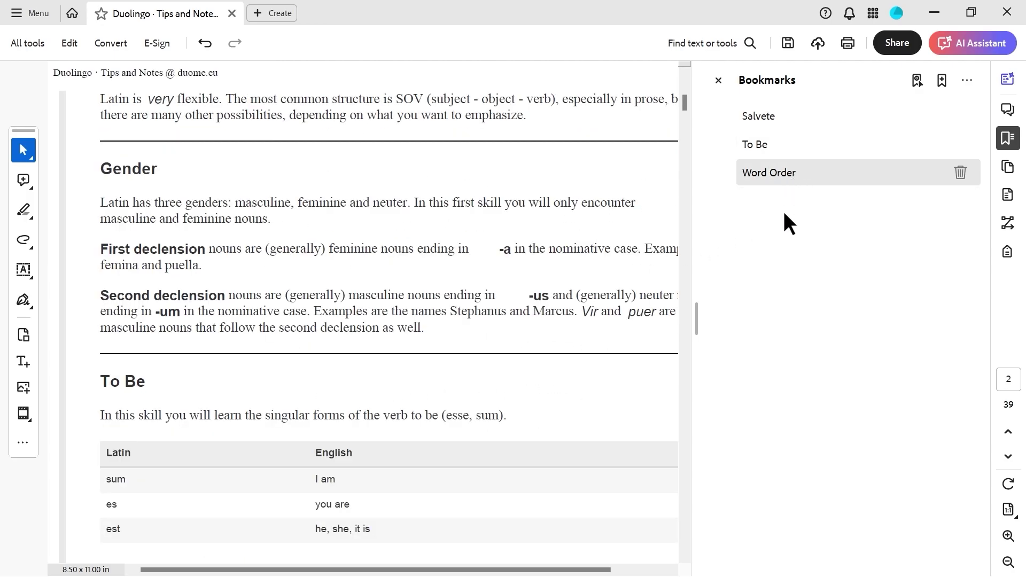
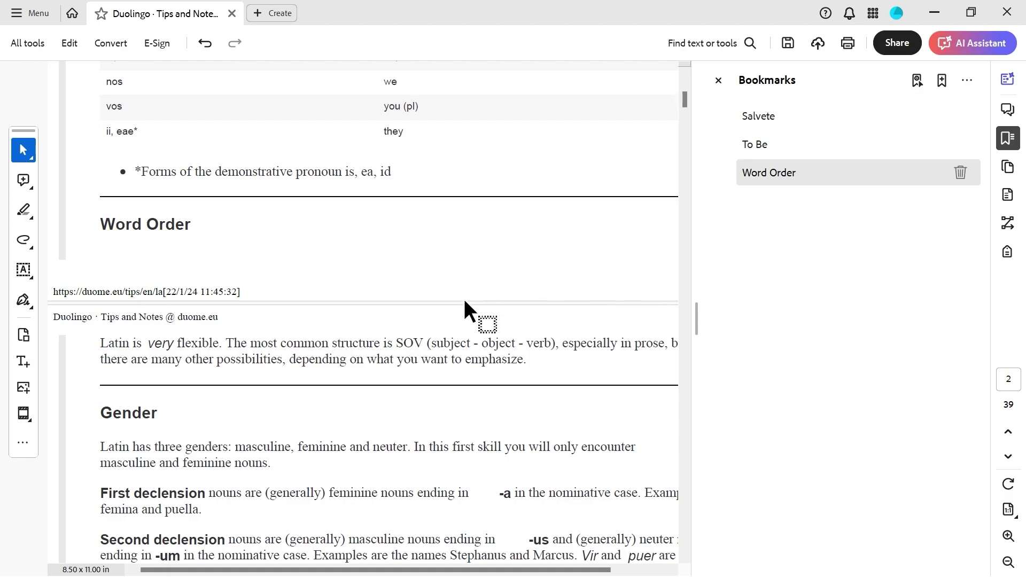
Reset the Word Order bookmark's destination to a view that shows the Word Order heading at the end of page 1.
scroll(458, 300, up, 1)
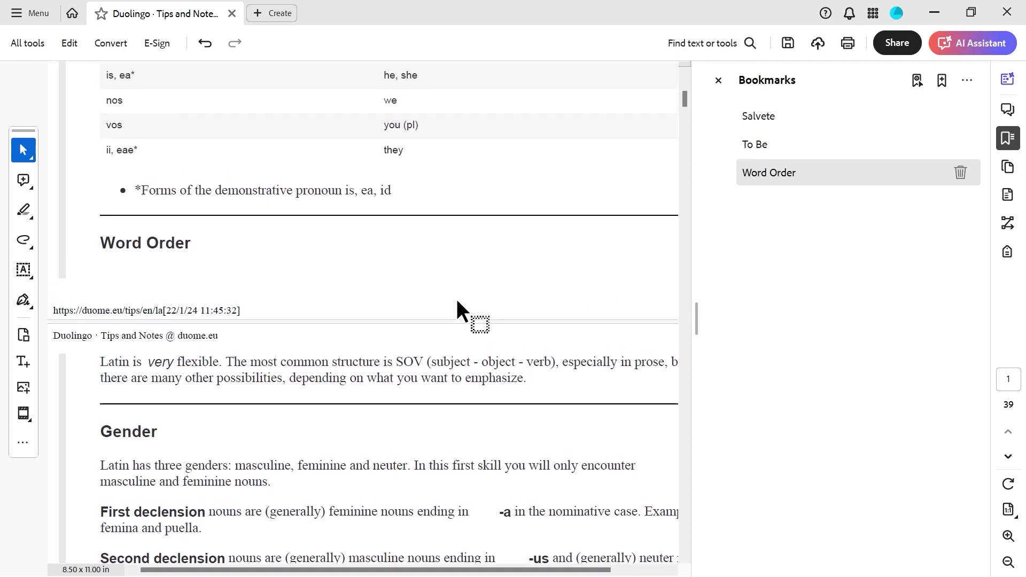
right_click(790, 176)
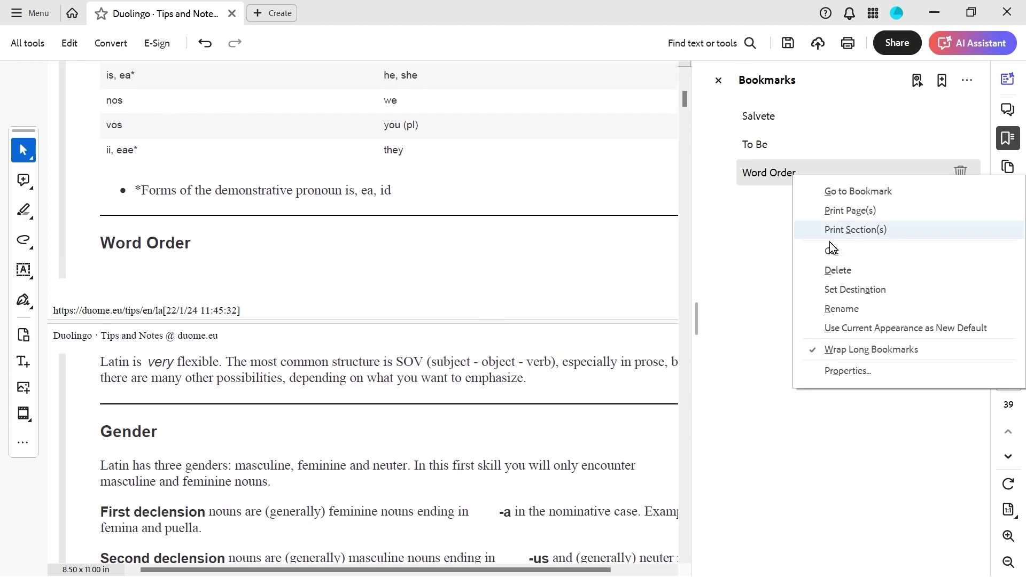
click(853, 289)
click(588, 325)
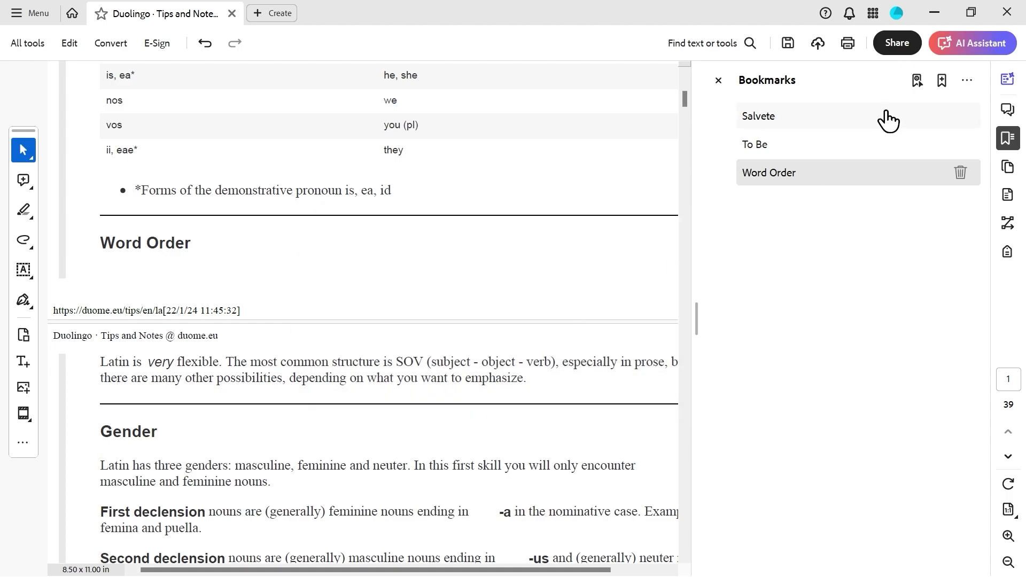
Test the Salvete, To Be and Word Order bookmarks by jumping to each destination.
click(770, 128)
click(753, 153)
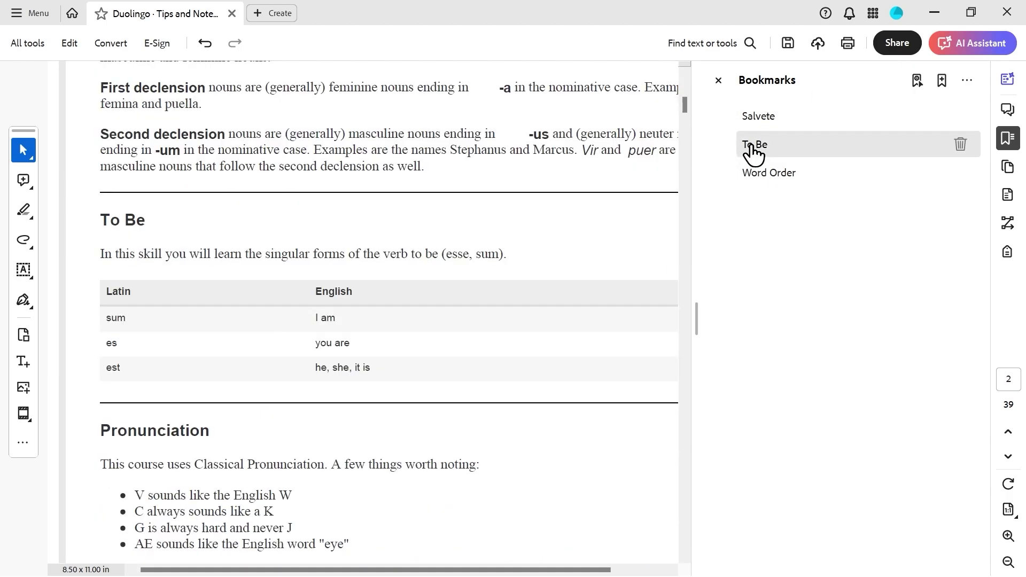
click(776, 179)
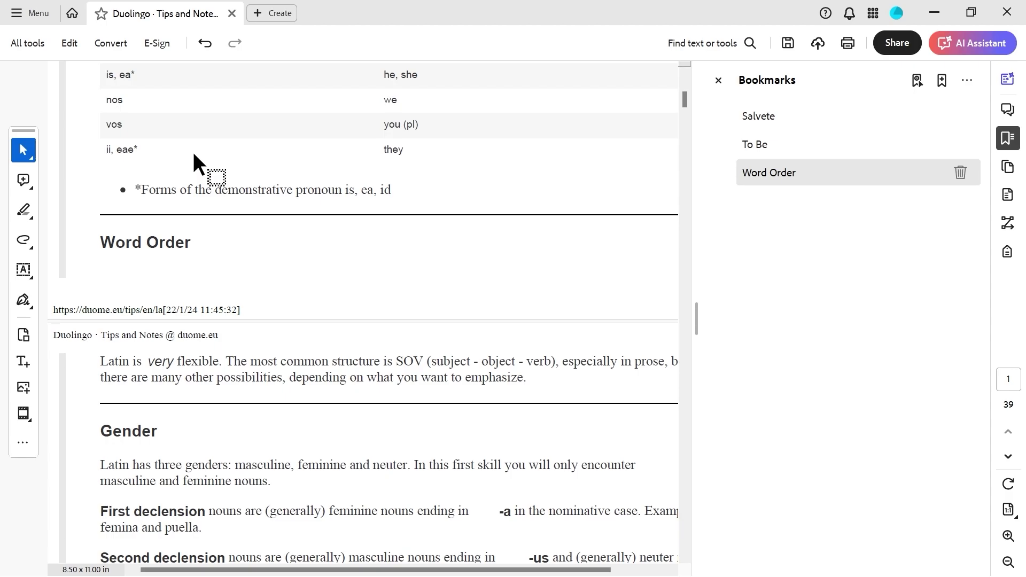
Review the page display options and choose single-page view.
click(28, 13)
mouse_move(127, 365)
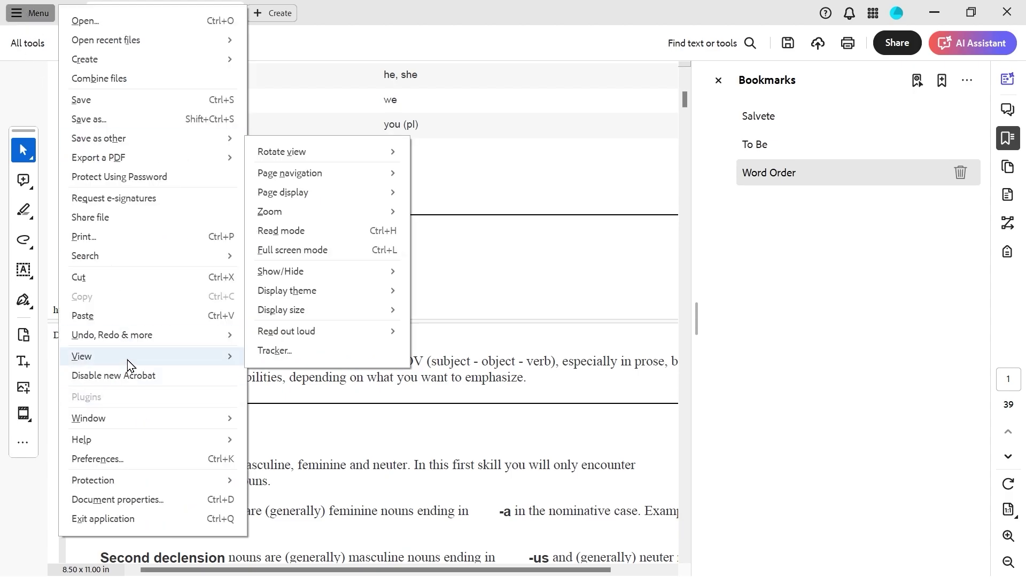
mouse_move(300, 198)
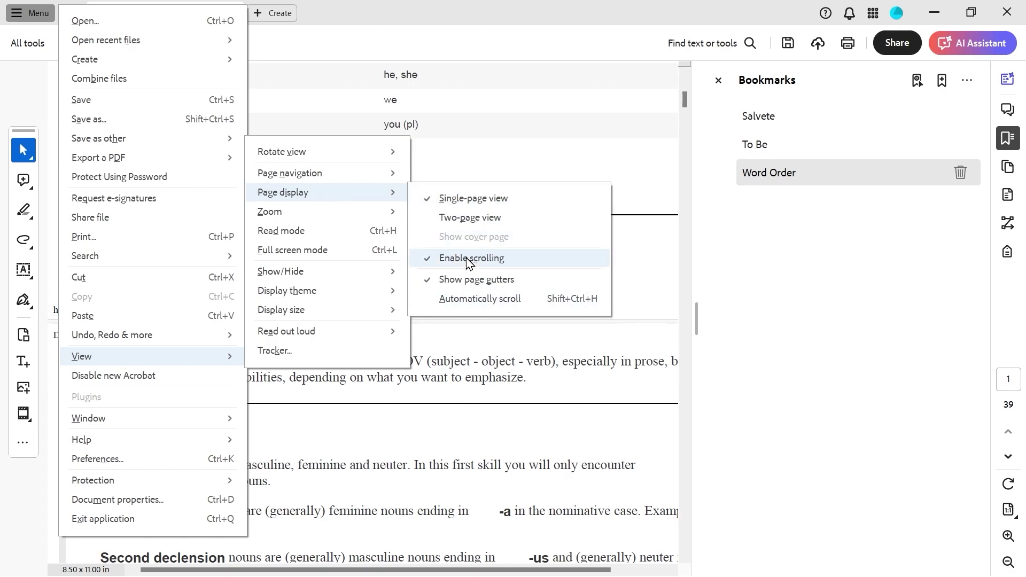
click(487, 201)
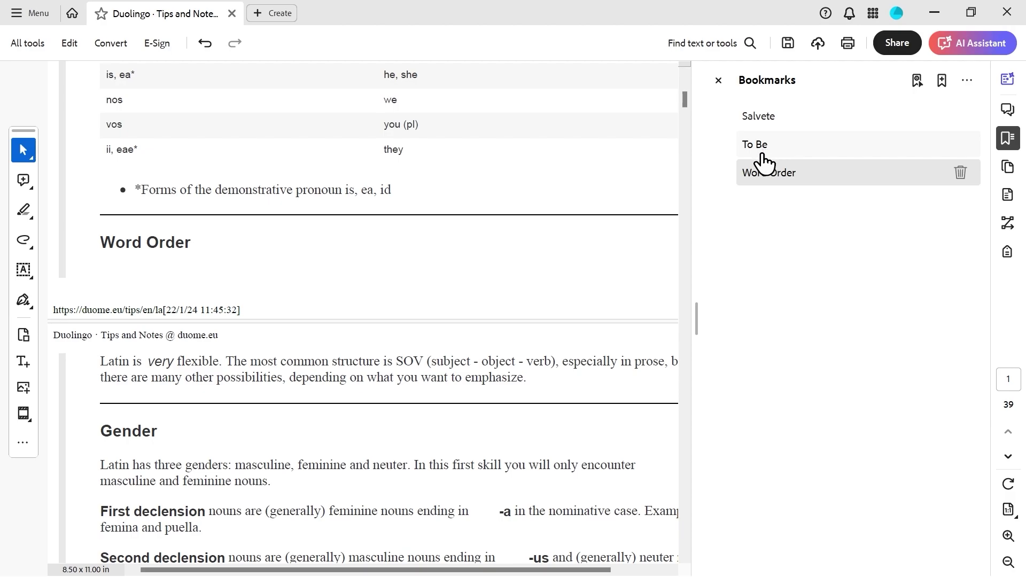
Reset the To Be bookmark's destination to a view with the To Be heading near the top on page 2.
click(761, 120)
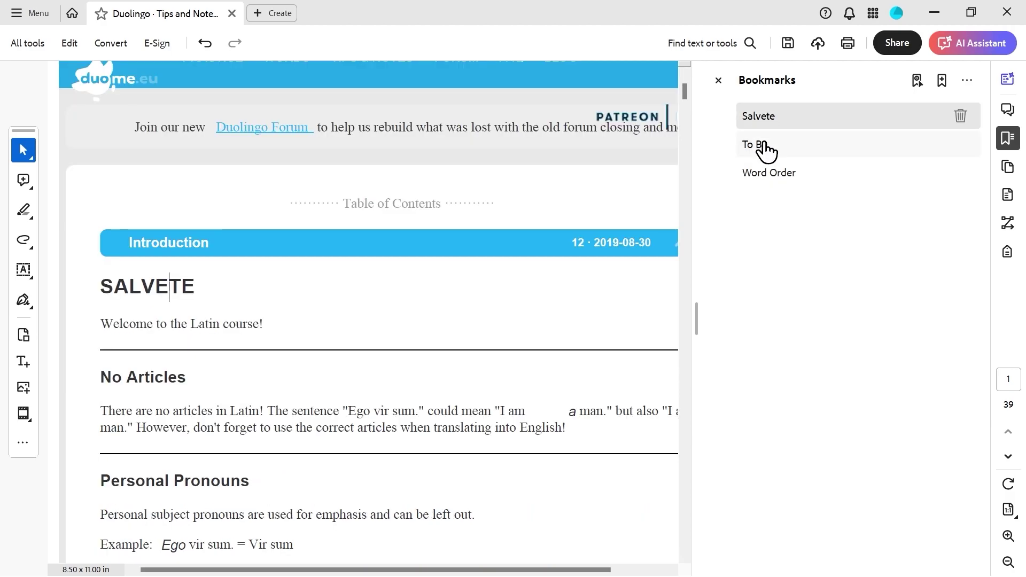
click(765, 150)
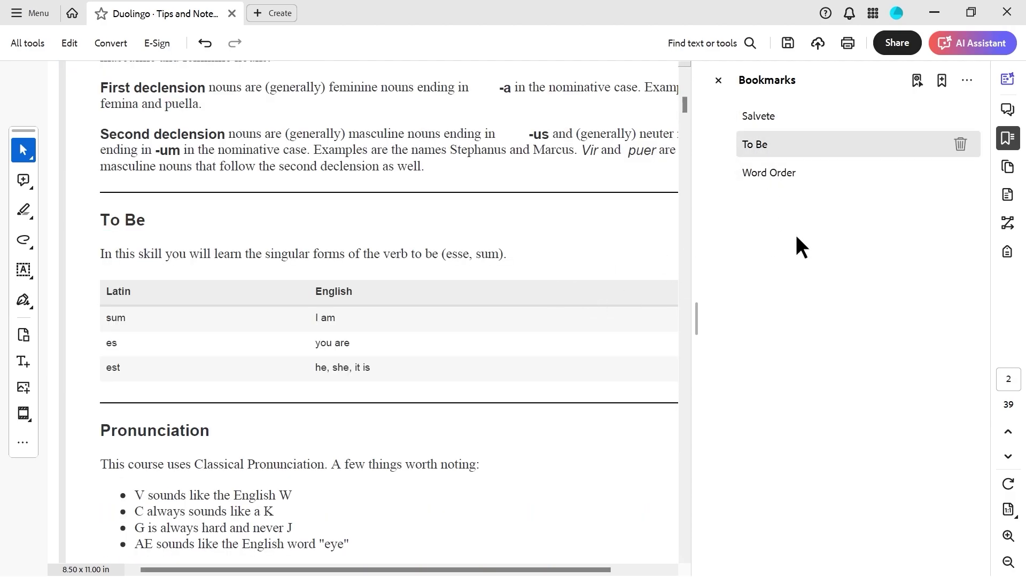
scroll(571, 328, down, 3)
scroll(571, 328, up, 1)
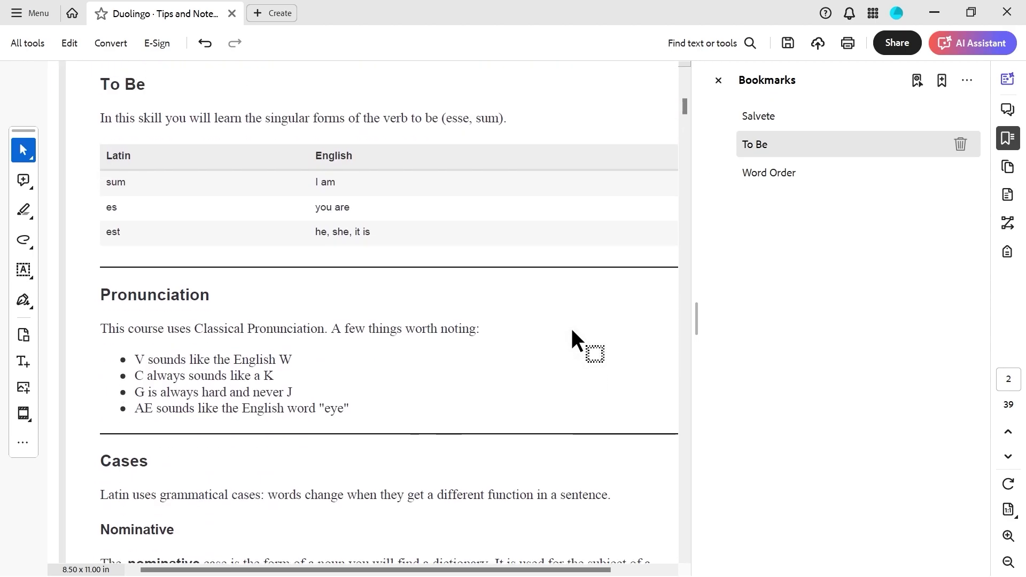
right_click(785, 140)
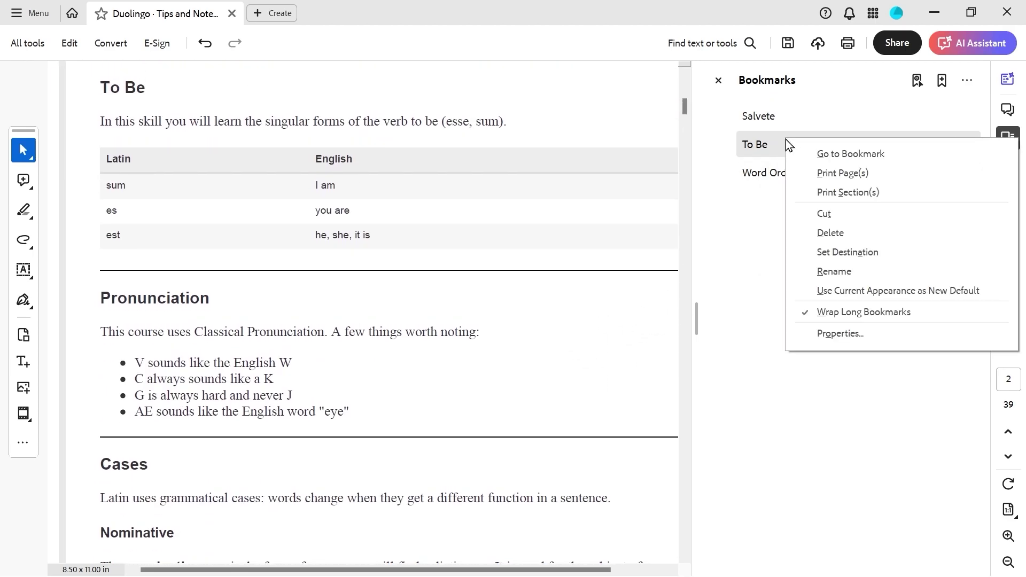
click(843, 254)
click(590, 327)
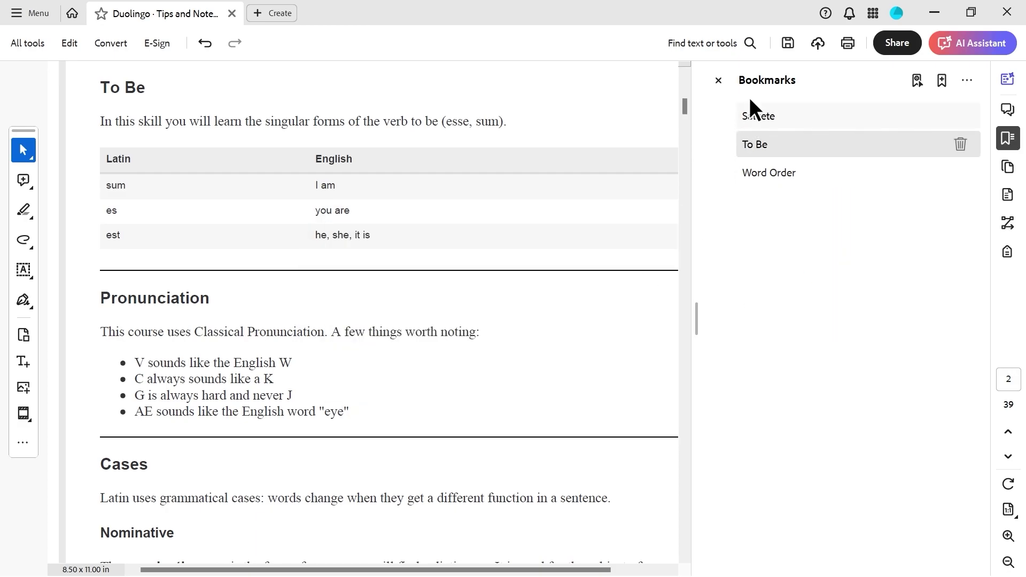
Check the Salvete, To Be and Word Order bookmarks again, finishing on the To Be destination.
click(761, 123)
drag(766, 154, 123, 101)
click(756, 174)
click(790, 154)
Try the Bold style on the To Be bookmark and look over its color choices in the bookmark properties.
right_click(789, 155)
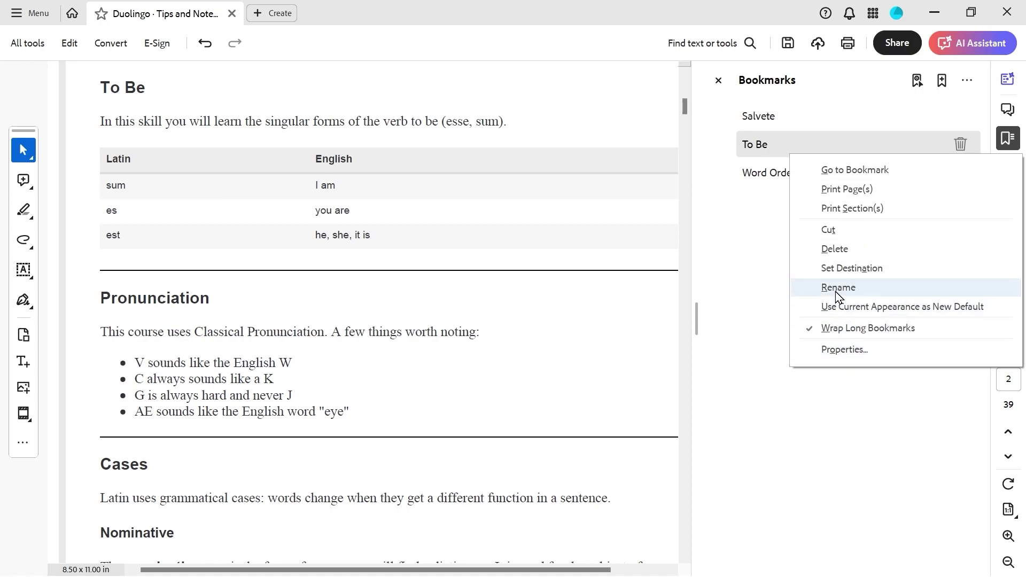
click(843, 350)
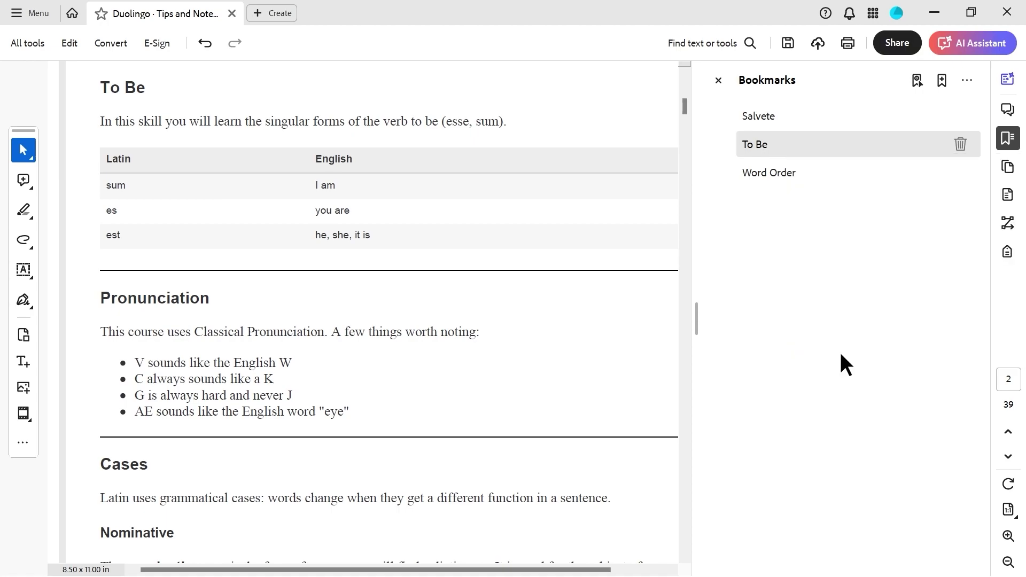
drag(421, 110, 563, 206)
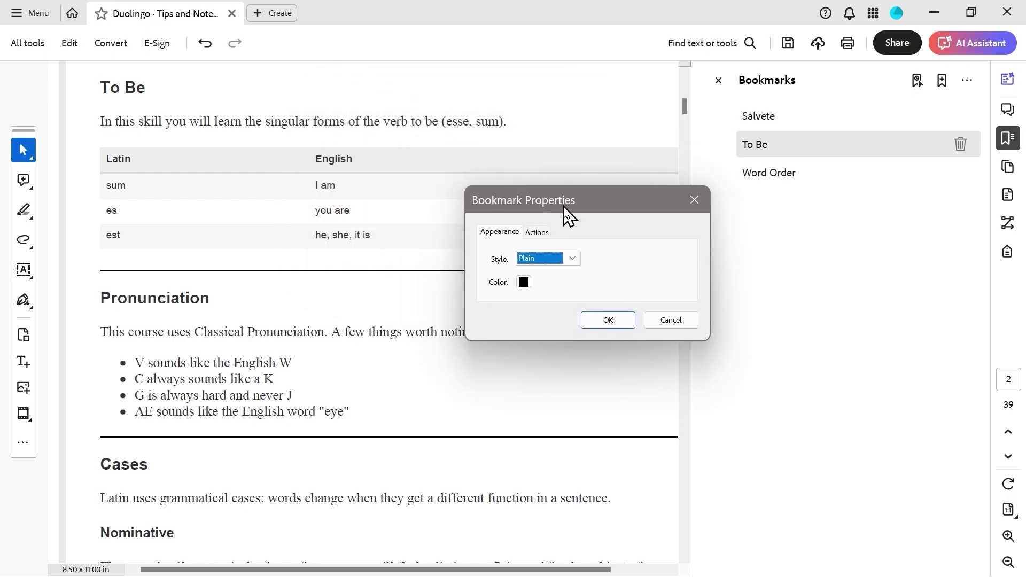
click(563, 259)
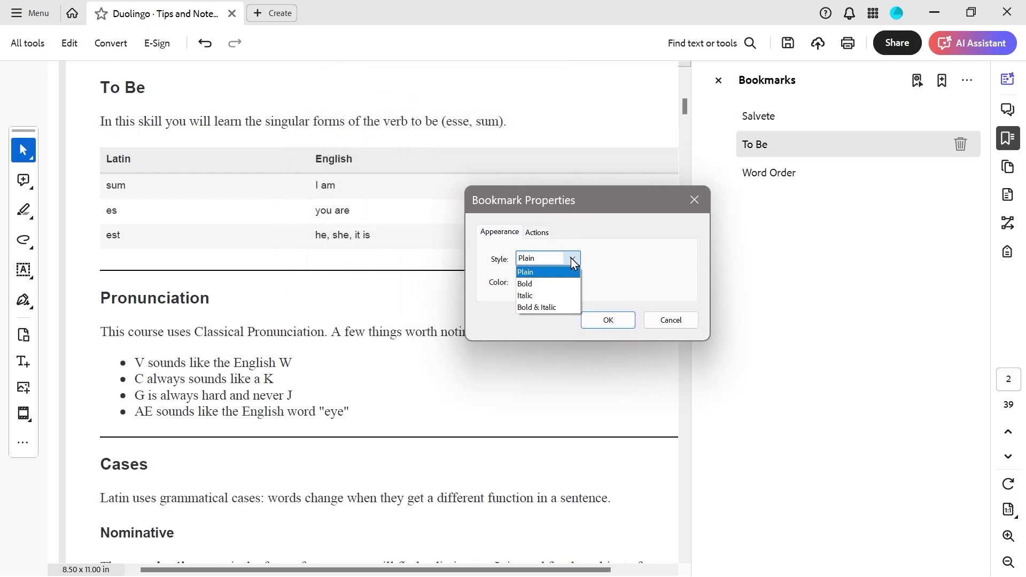
click(553, 283)
click(523, 281)
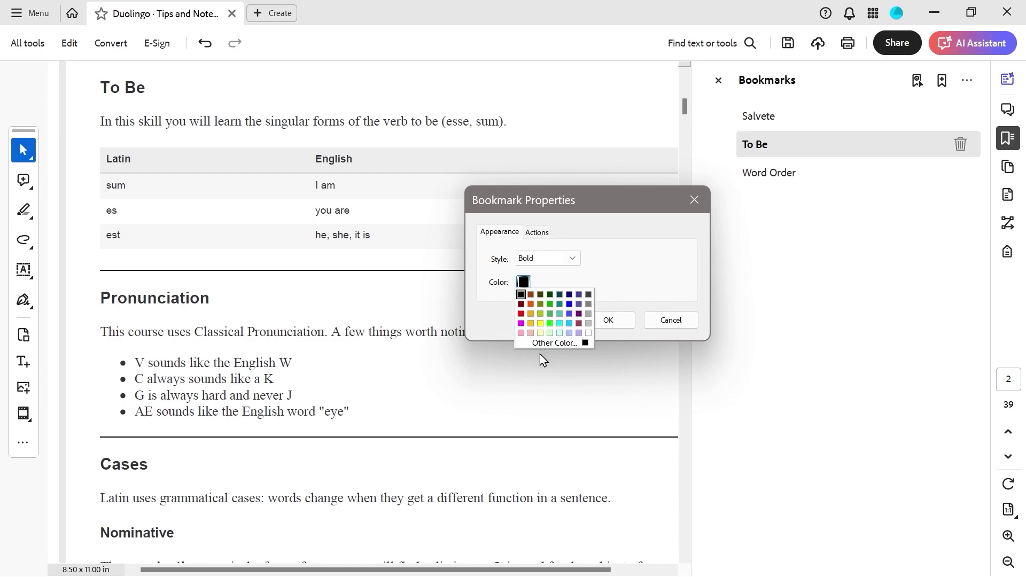
click(648, 269)
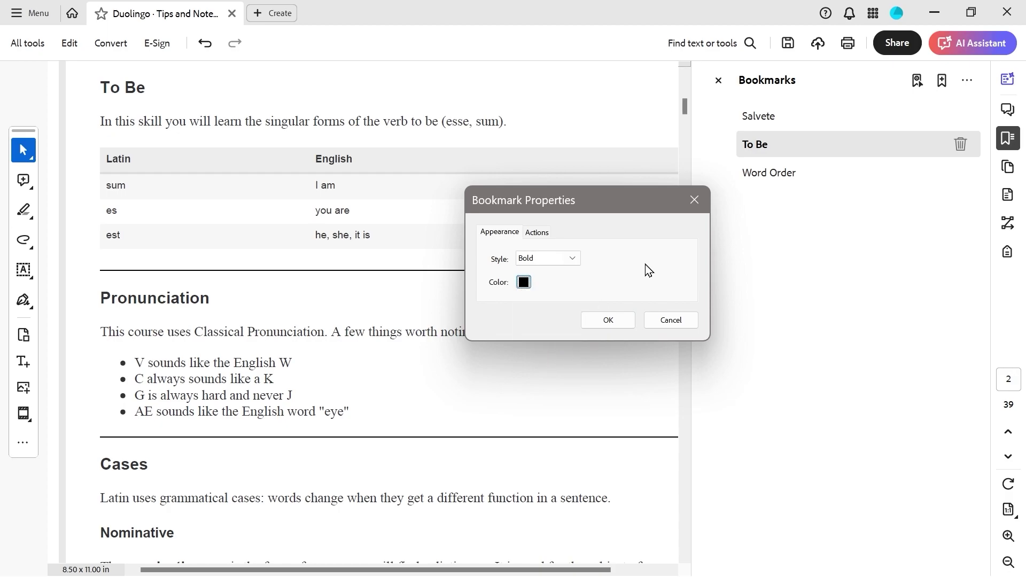
Review the range of actions that can be added to the To Be bookmark, from menu items to form submission.
click(535, 234)
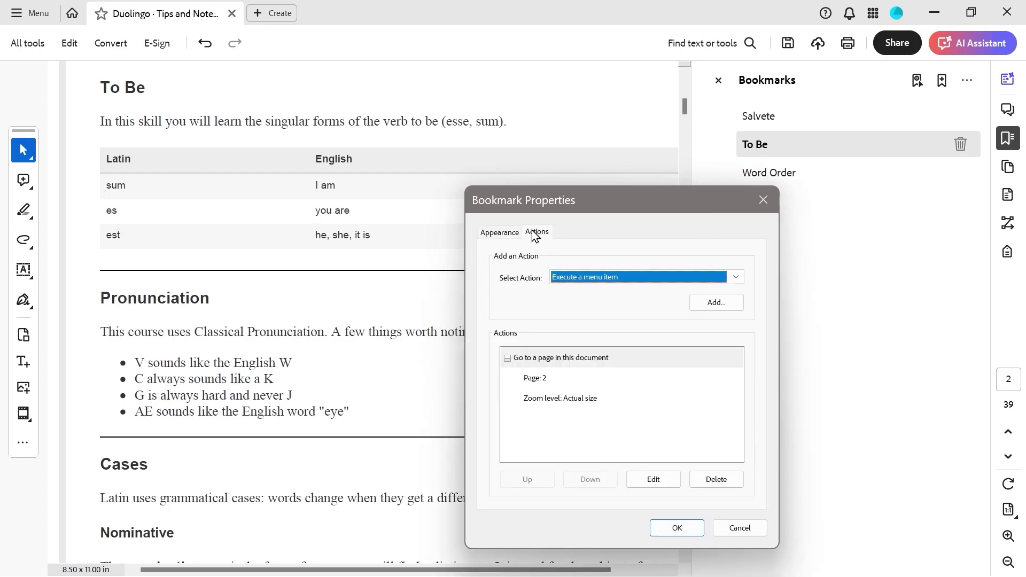
click(632, 275)
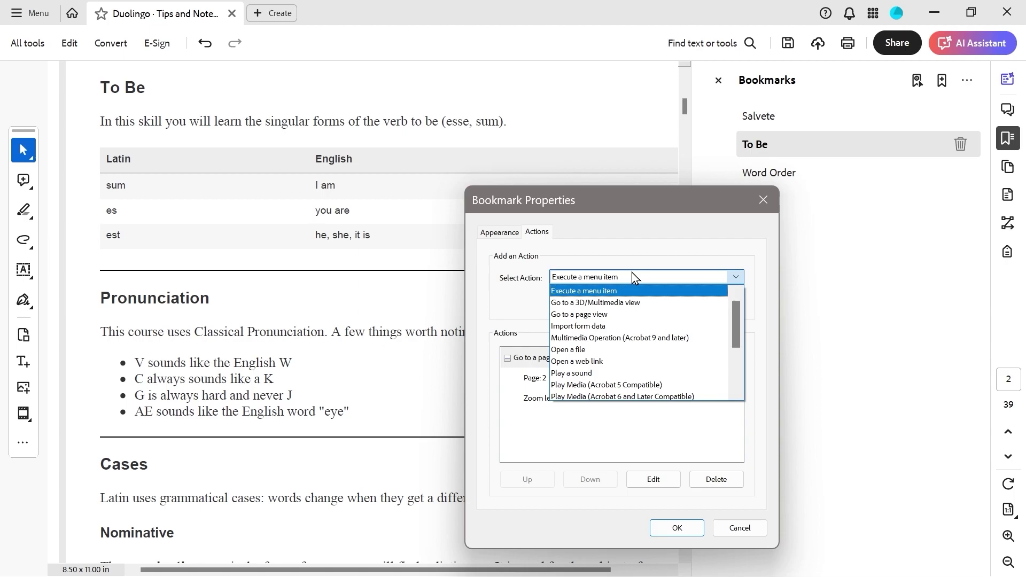
click(632, 274)
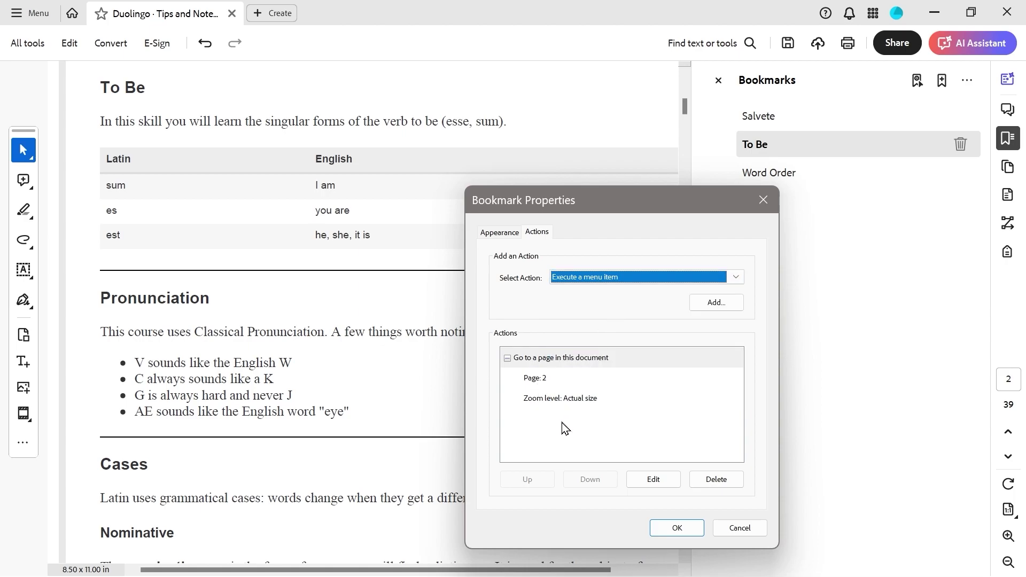
click(582, 279)
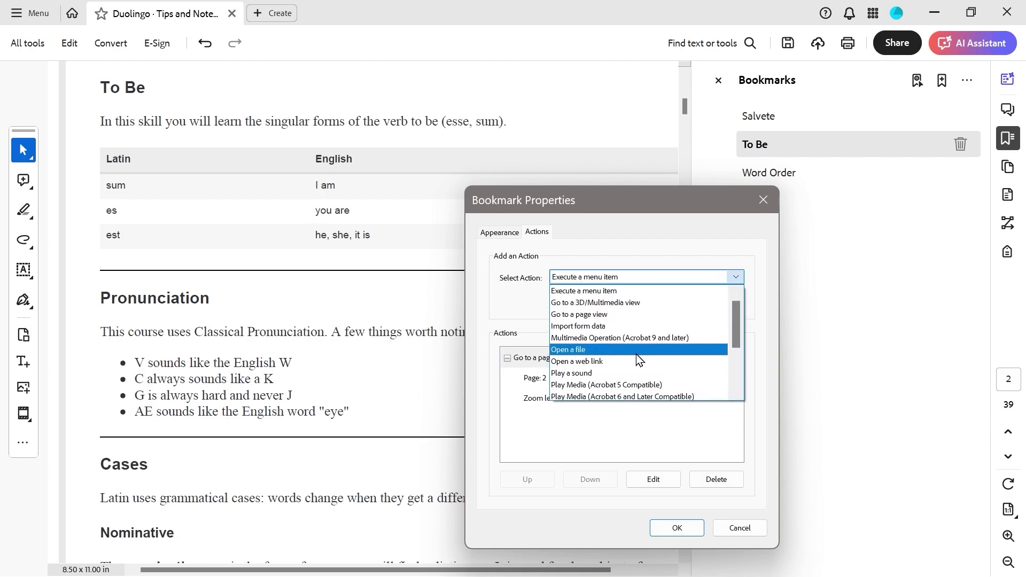
scroll(734, 355, down, 3)
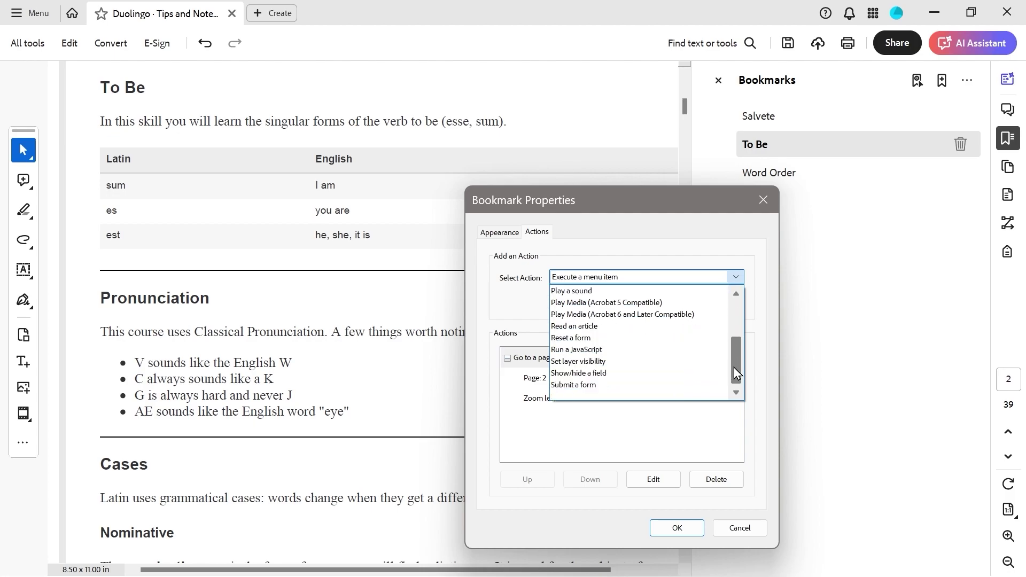
drag(734, 372, 729, 316)
scroll(725, 398, down, 1)
scroll(725, 398, down, 2)
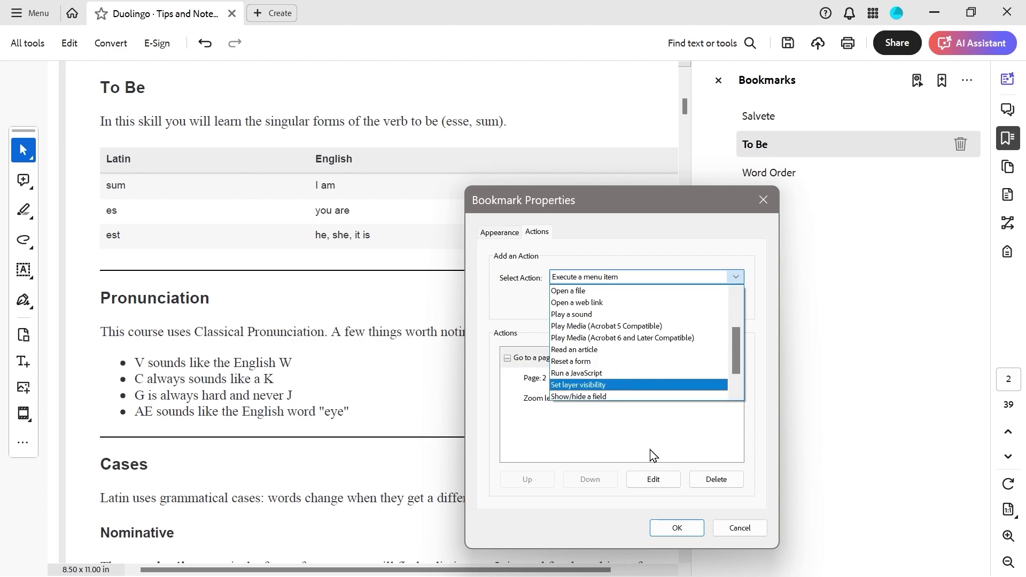
click(628, 442)
Inspect the page number and zoom options of the To Be bookmark's go-to-page action.
click(547, 357)
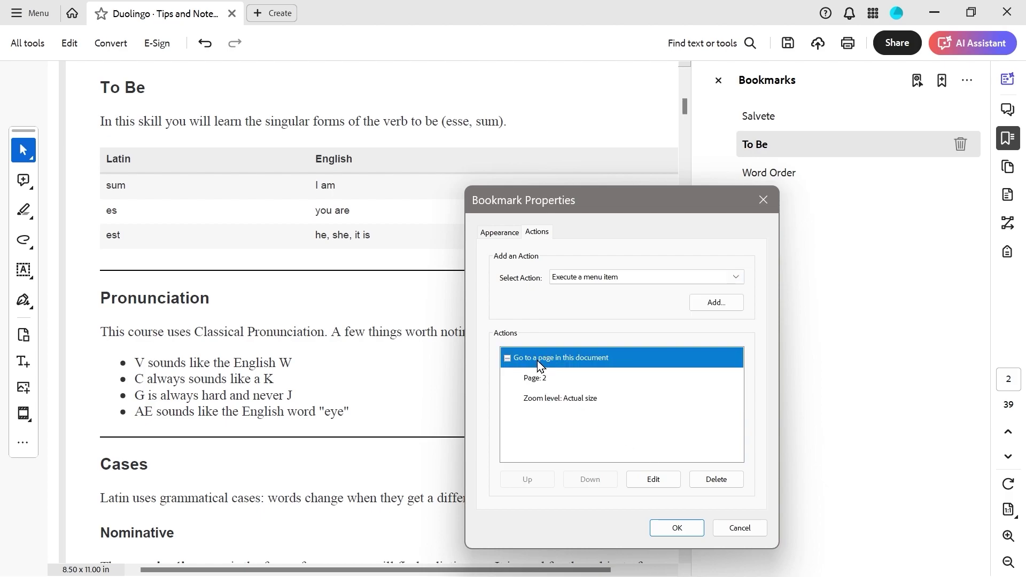
click(653, 481)
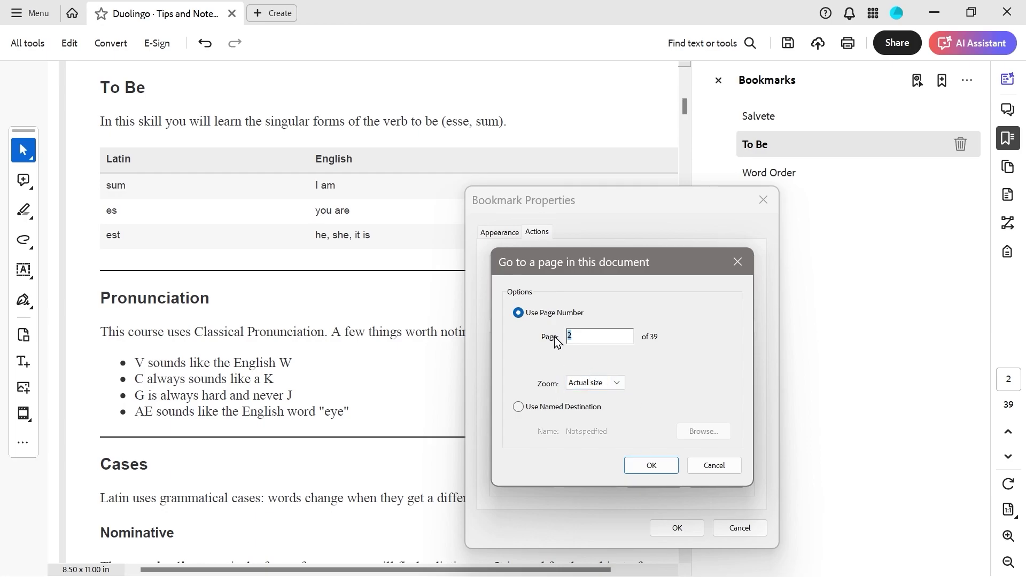
click(616, 386)
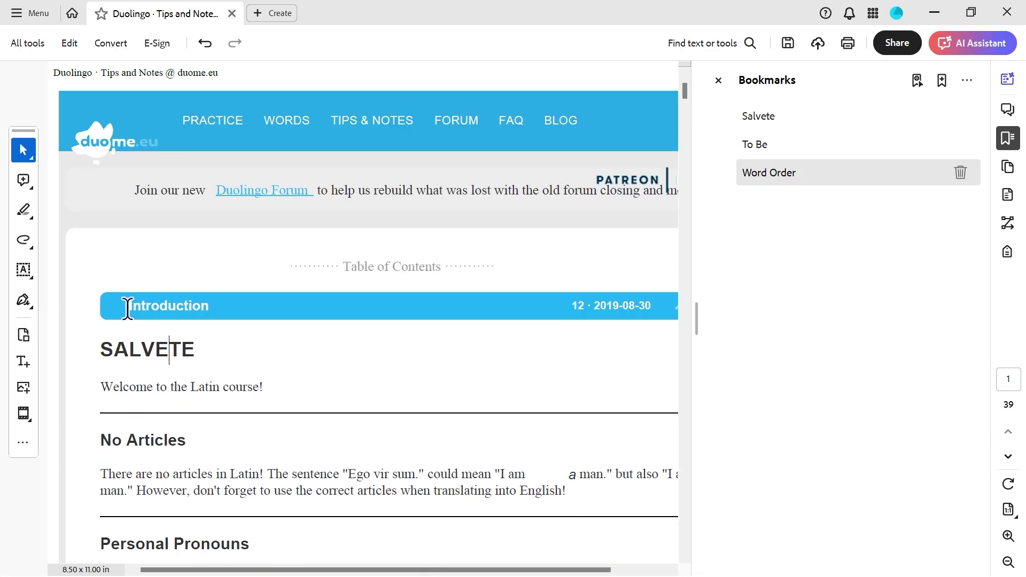
Create a bookmark named Introduction from the selected Introduction heading text on page 1.
drag(129, 306, 212, 309)
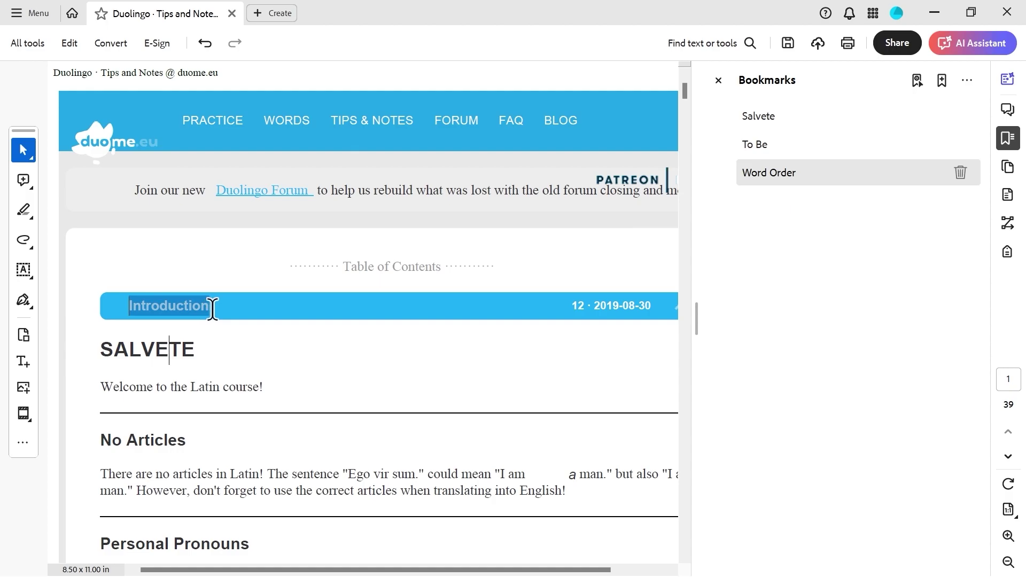
right_click(199, 312)
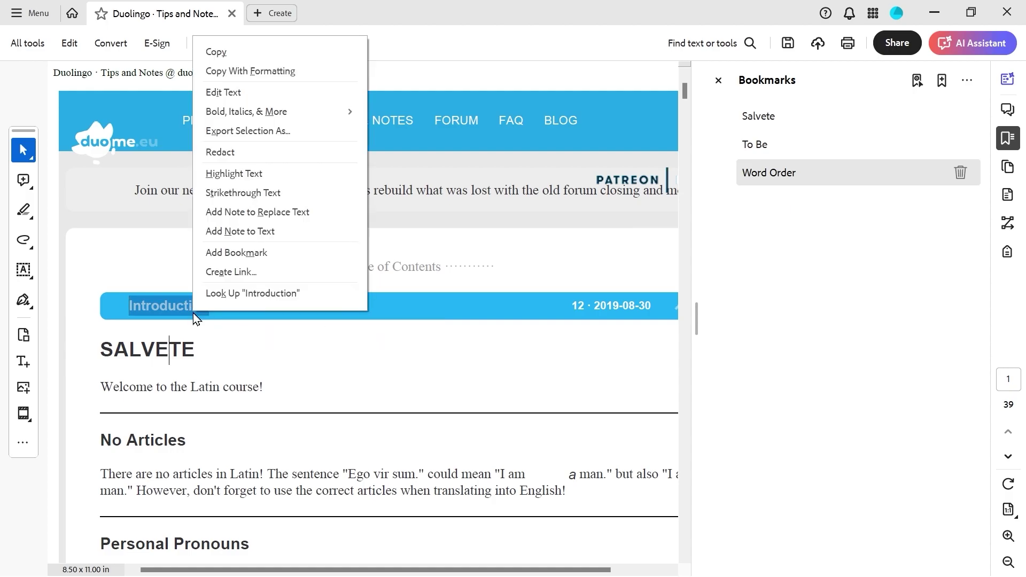
click(272, 251)
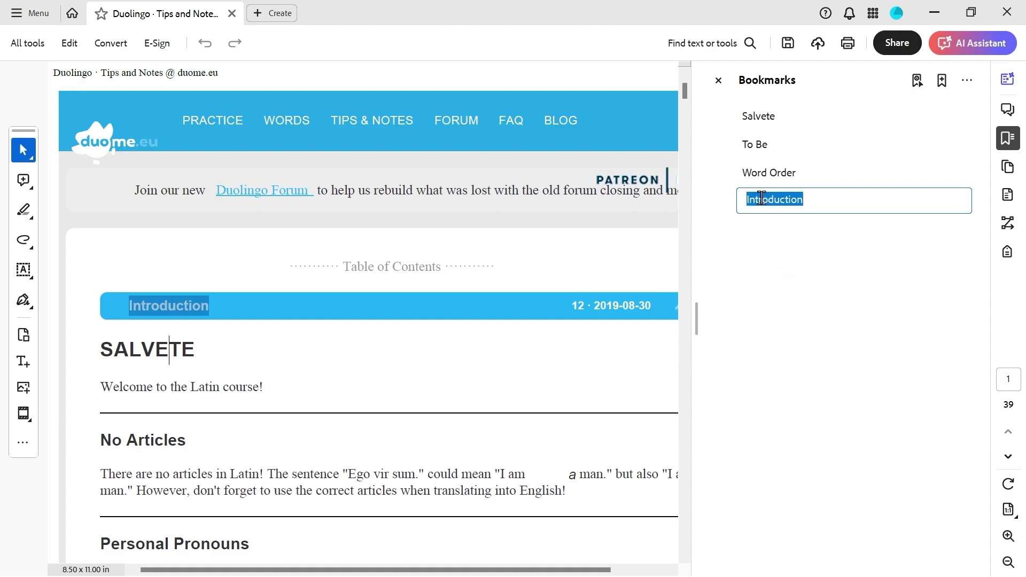
click(722, 206)
Move the Introduction bookmark to the top level and nest Salvete, Word Order and To Be beneath it.
drag(745, 210, 786, 103)
drag(756, 148, 780, 116)
click(718, 115)
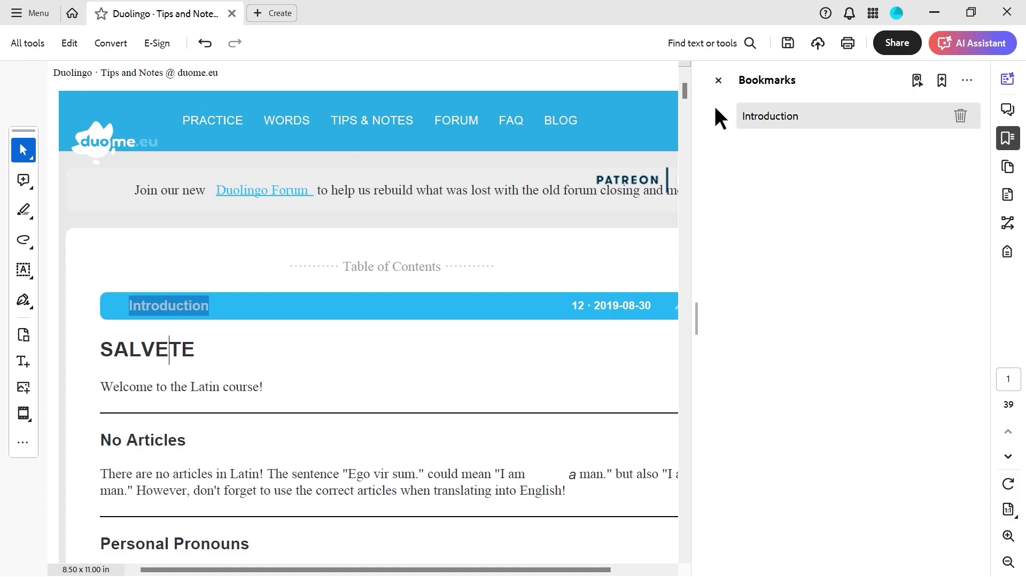
click(719, 114)
Test the nested Word Order, To Be and Salvete bookmarks by jumping to their destinations, finishing on Word Order.
right_click(773, 146)
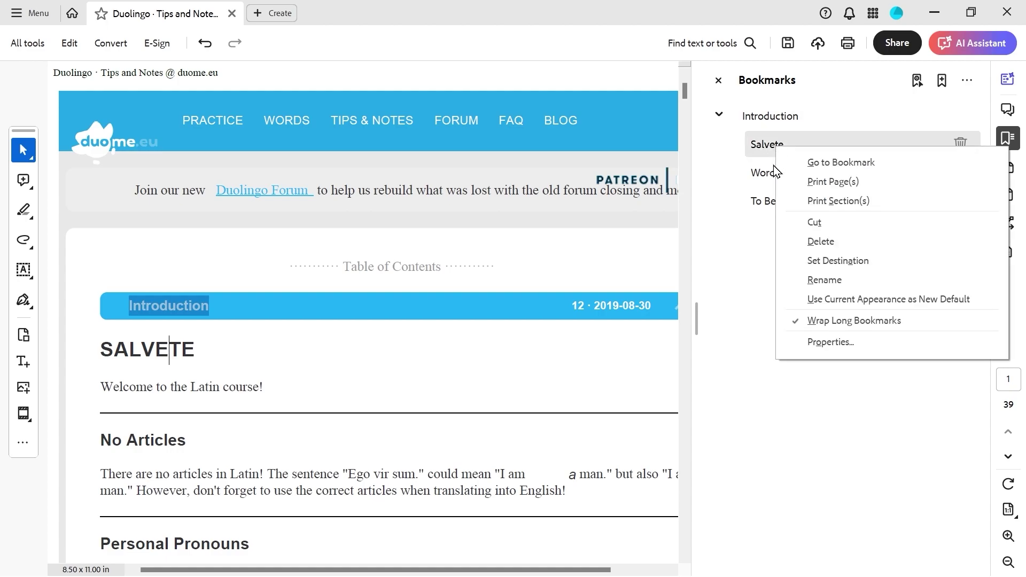
click(726, 172)
click(772, 173)
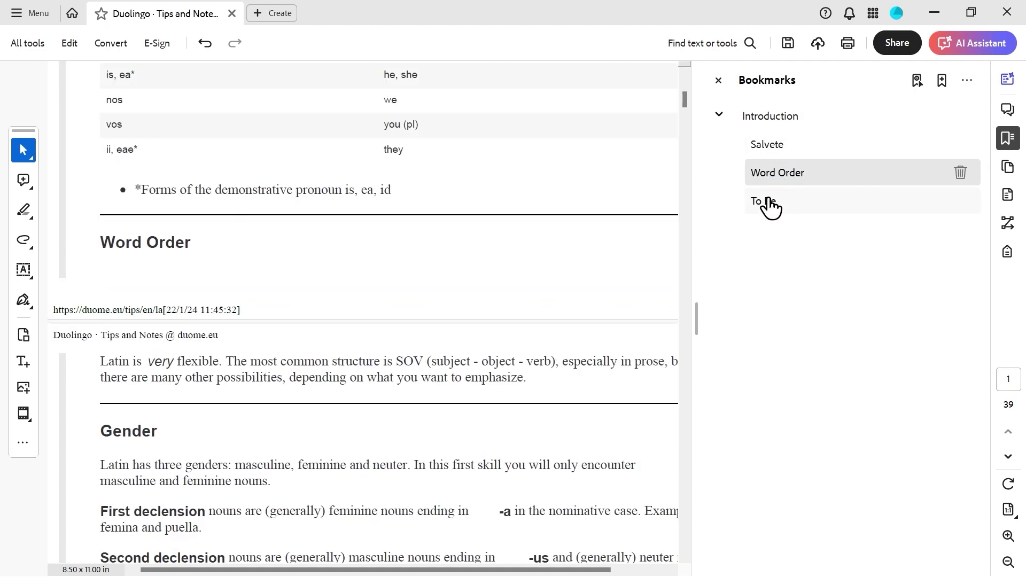
click(769, 202)
click(770, 173)
click(768, 146)
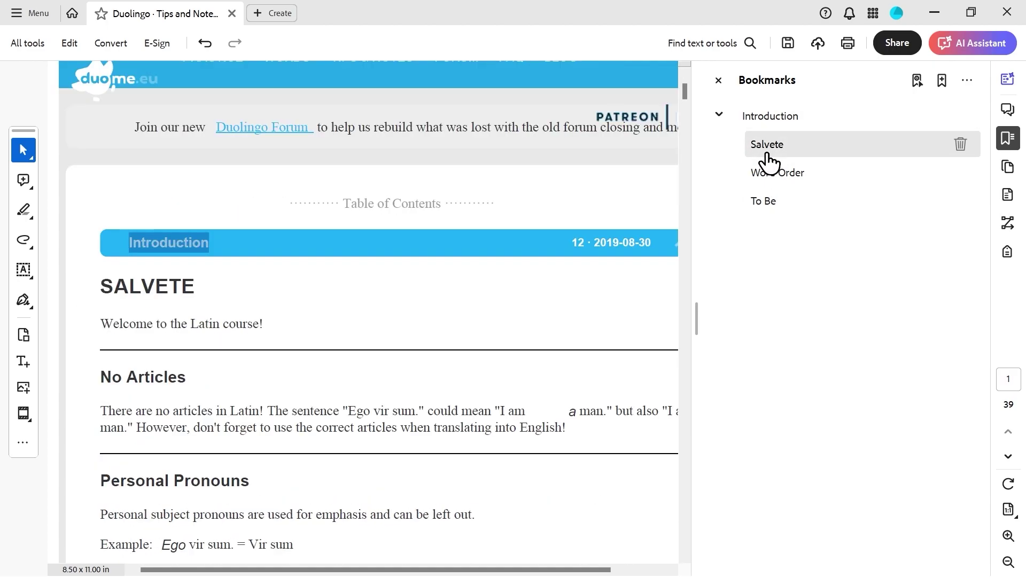
click(770, 174)
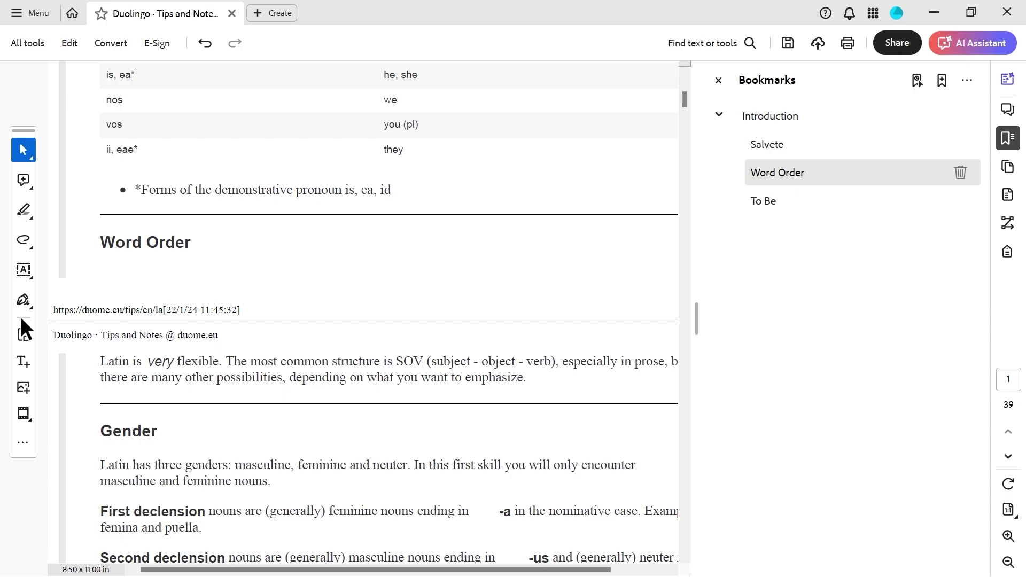
Open the To Be bookmark's name for editing.
right_click(768, 203)
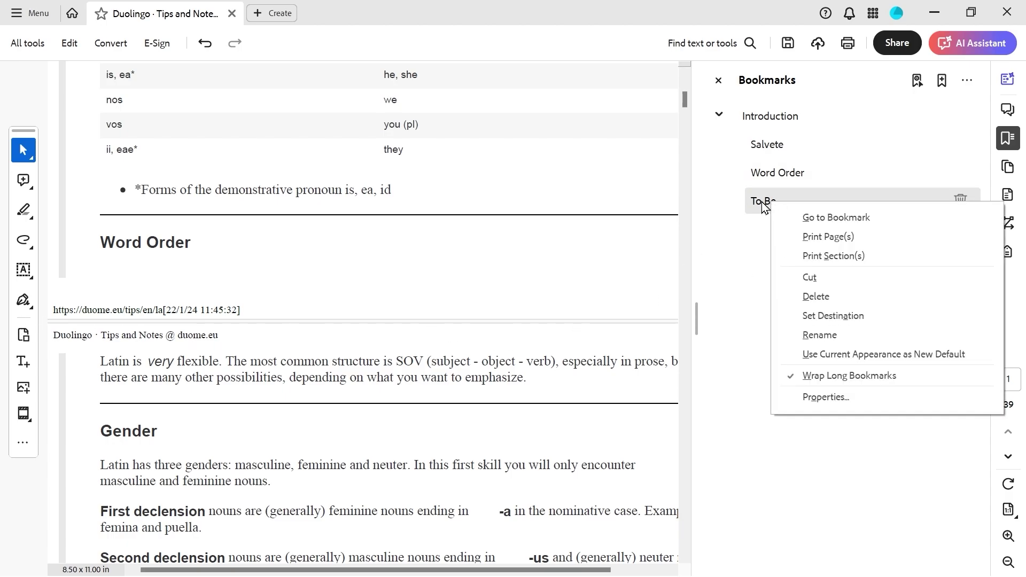
key(r)
key(Return)
click(758, 201)
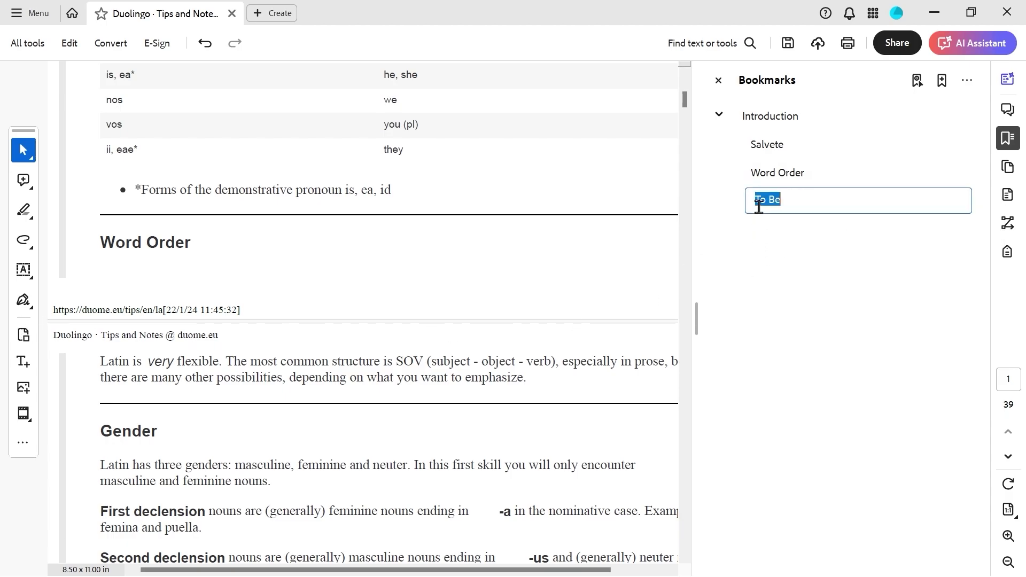
click(758, 172)
Jump between the To Be, Word Order and Salvete bookmarks again, finishing on To Be.
click(763, 207)
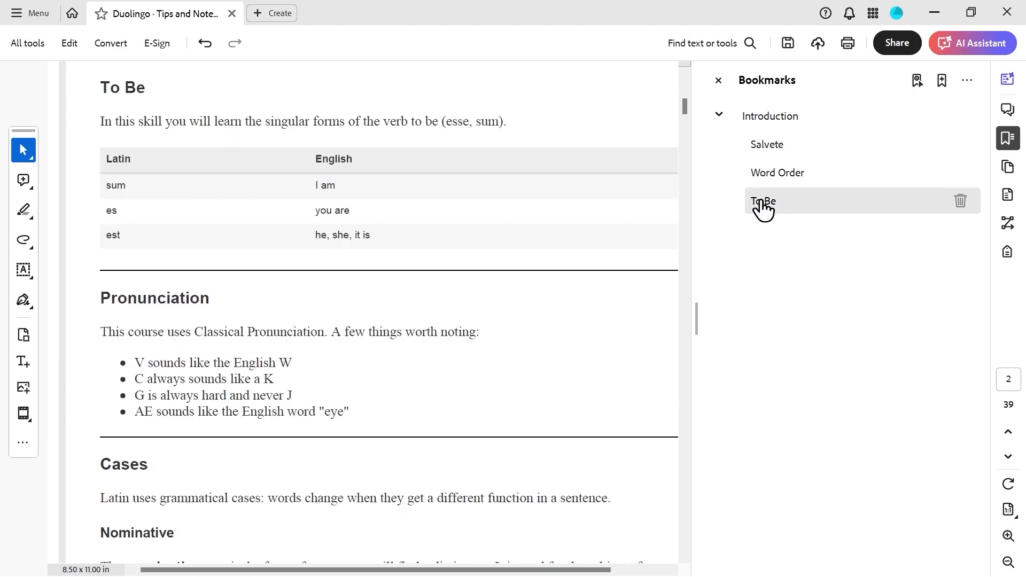
click(771, 172)
click(768, 150)
click(765, 182)
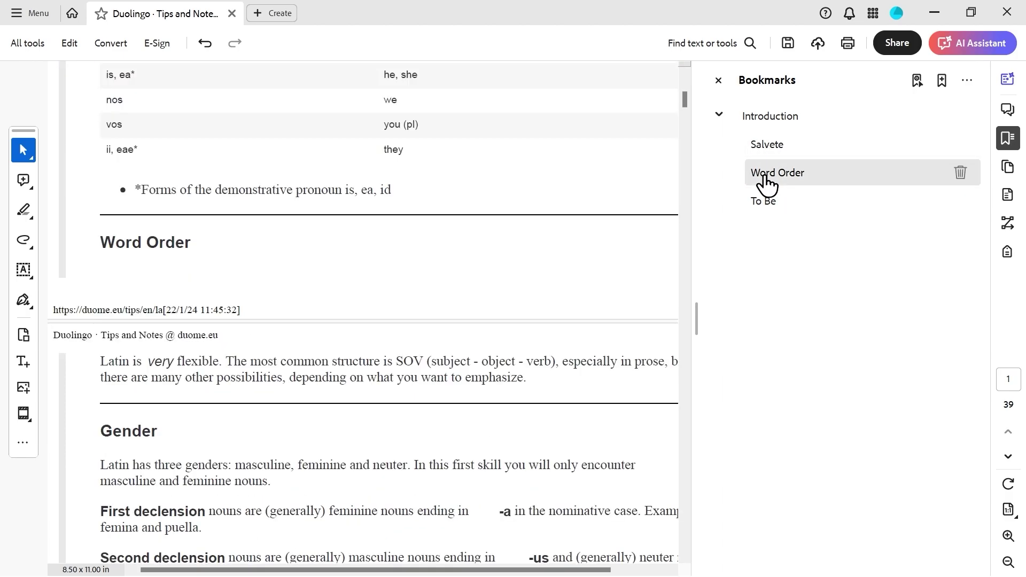
click(774, 208)
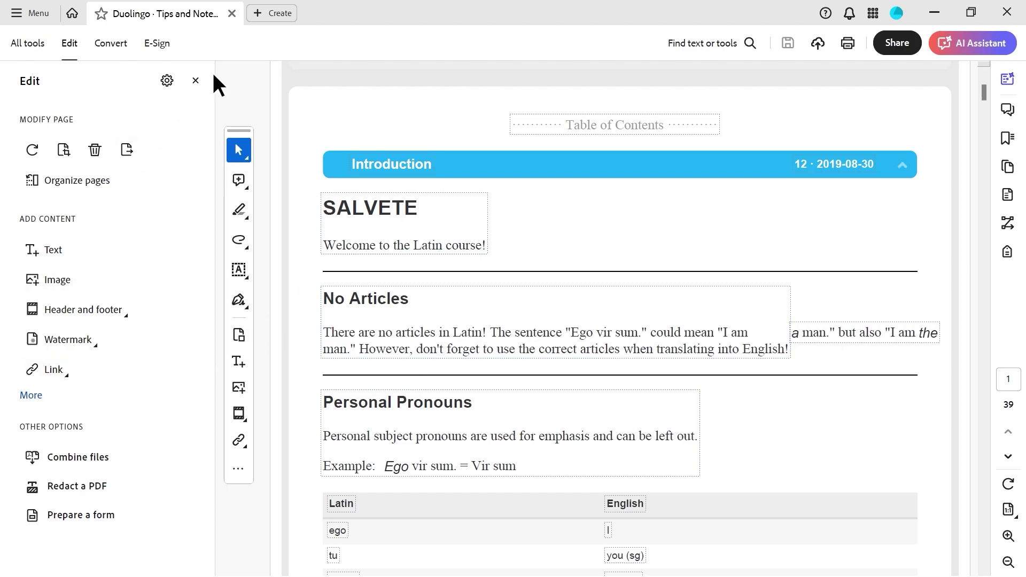
Exit page editing and draw a web or document link rectangle around the SALVETE heading and welcome line on page 1.
click(196, 80)
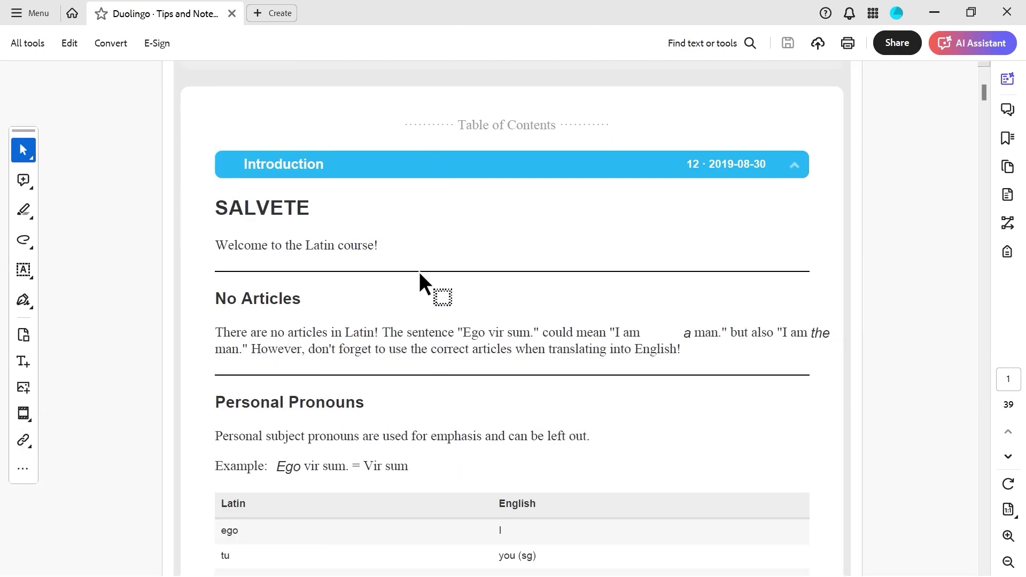
scroll(481, 250, down, 1)
scroll(481, 250, up, 3)
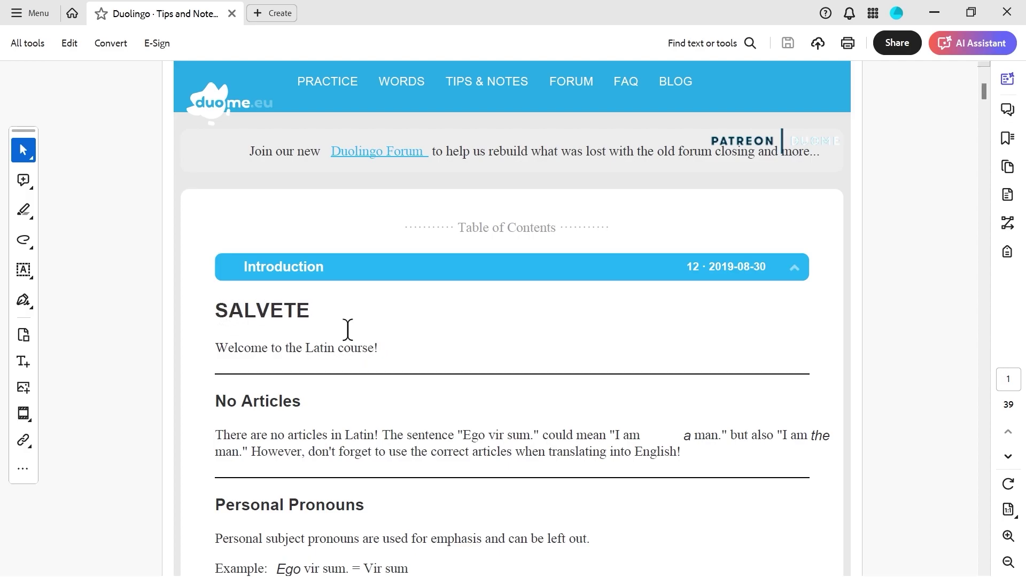
click(23, 441)
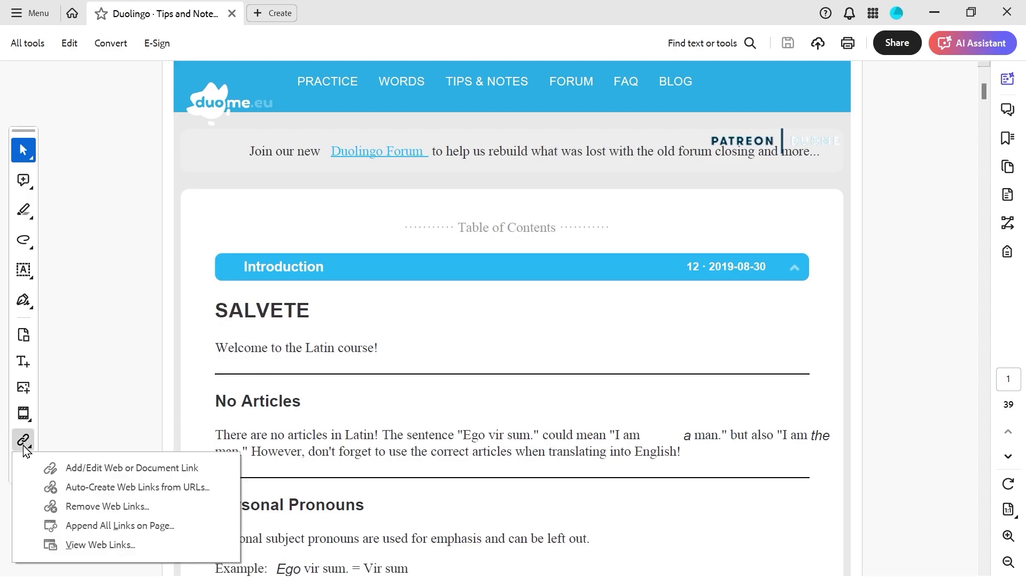
click(78, 467)
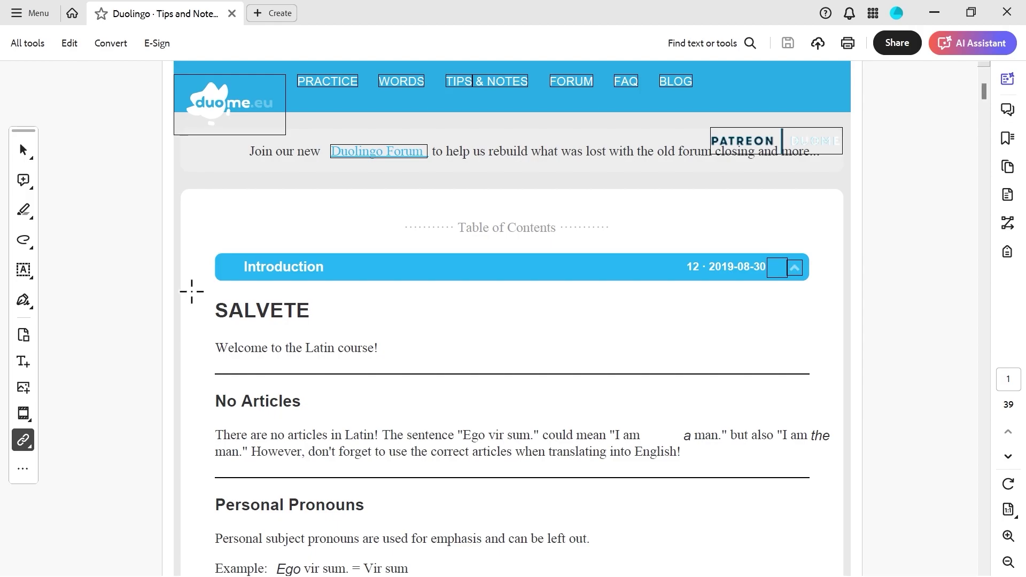
drag(189, 295, 393, 362)
drag(396, 355, 409, 366)
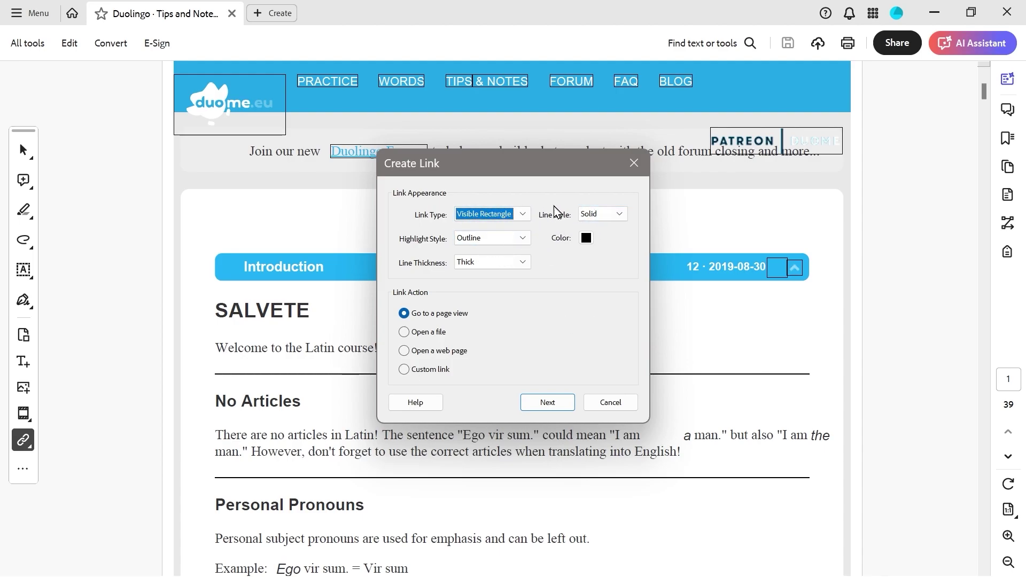
Define the SALVETE link as a solid visible rectangle with Outline highlight and thick line that goes to a page view.
click(500, 214)
click(500, 218)
click(601, 214)
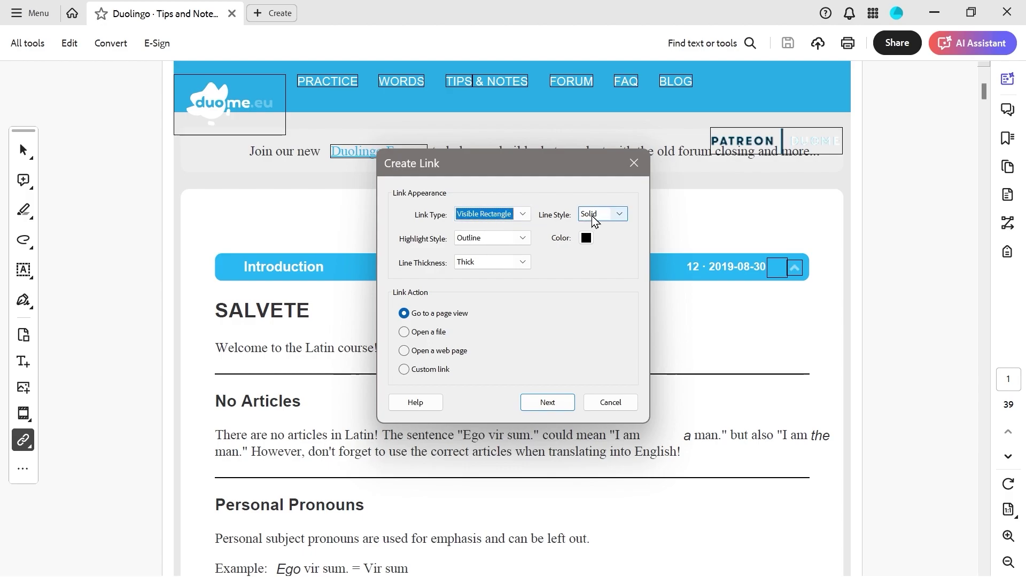
click(598, 220)
click(512, 243)
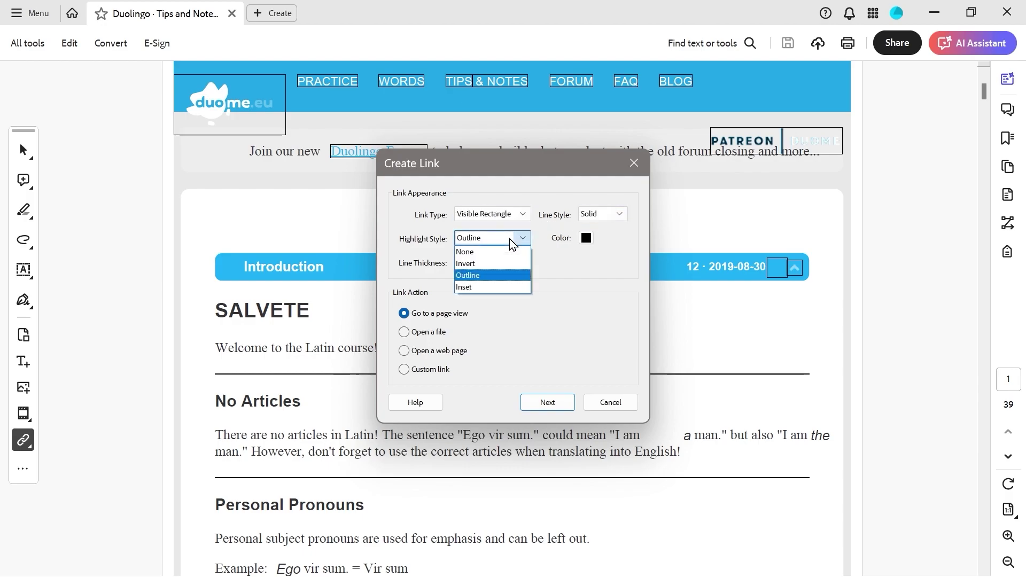
click(483, 272)
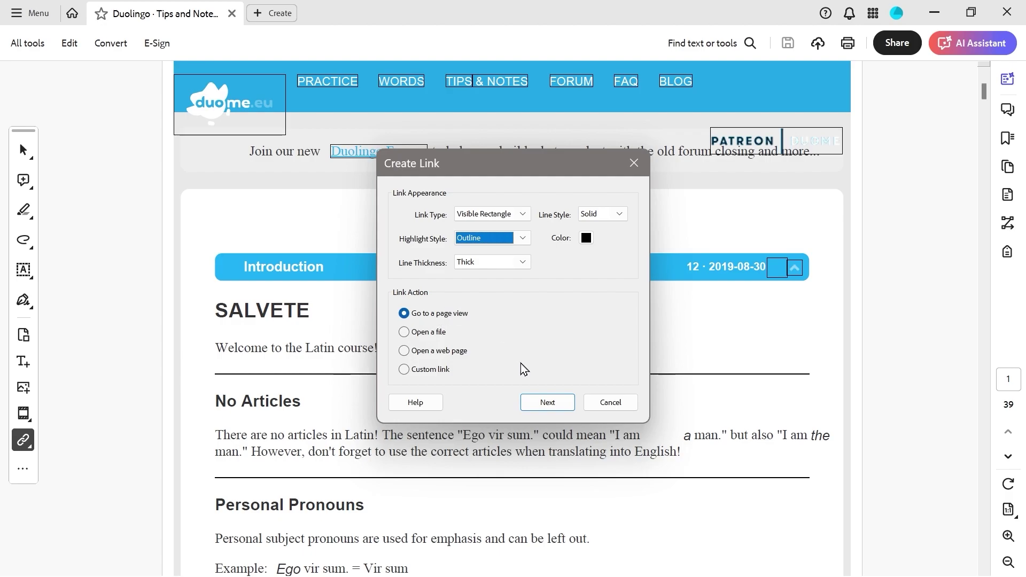
click(548, 403)
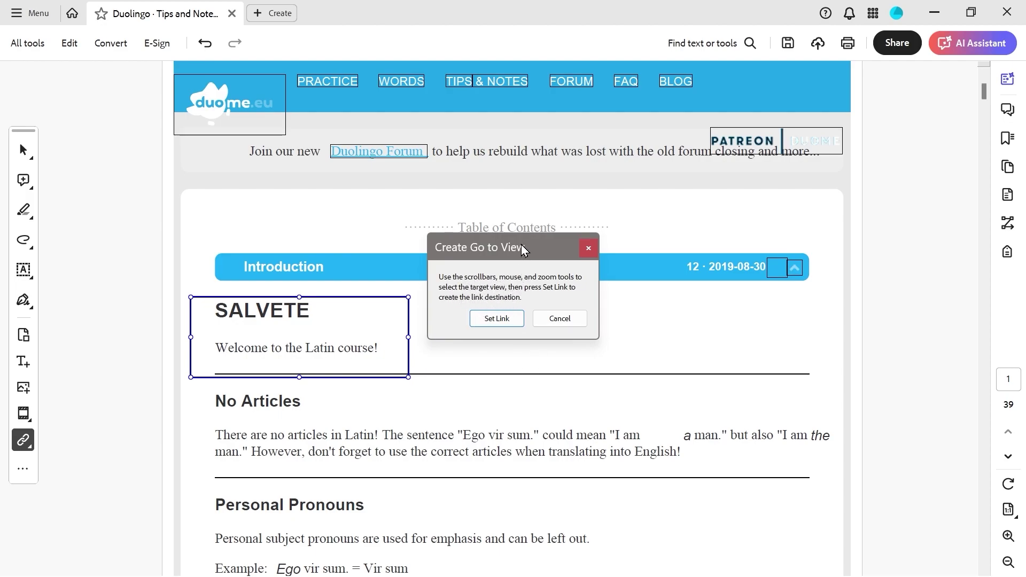
Narrow the link rectangle from its two sides so it fits closer around the SALVETE heading and welcome line.
drag(521, 247, 159, 161)
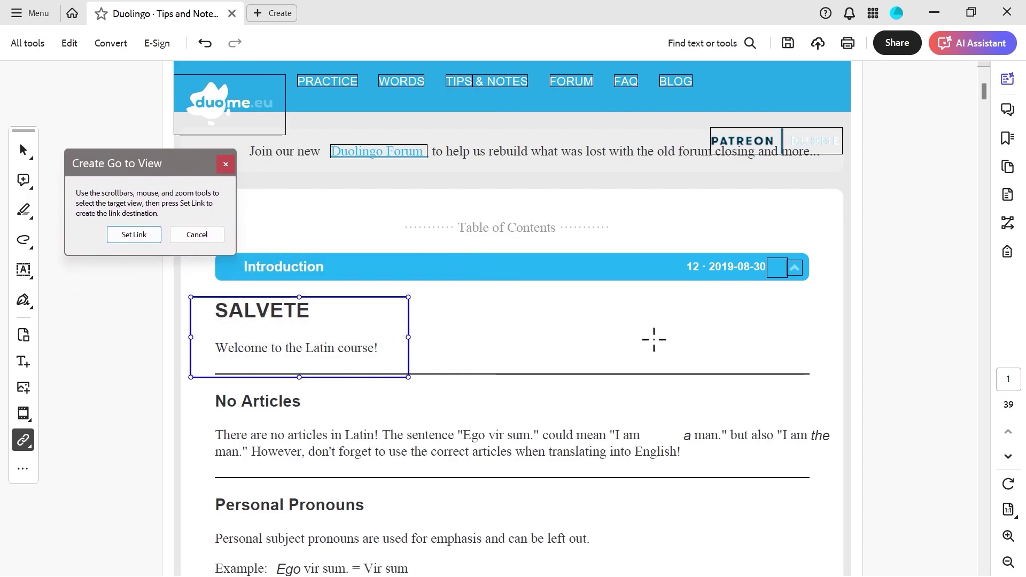
click(1008, 535)
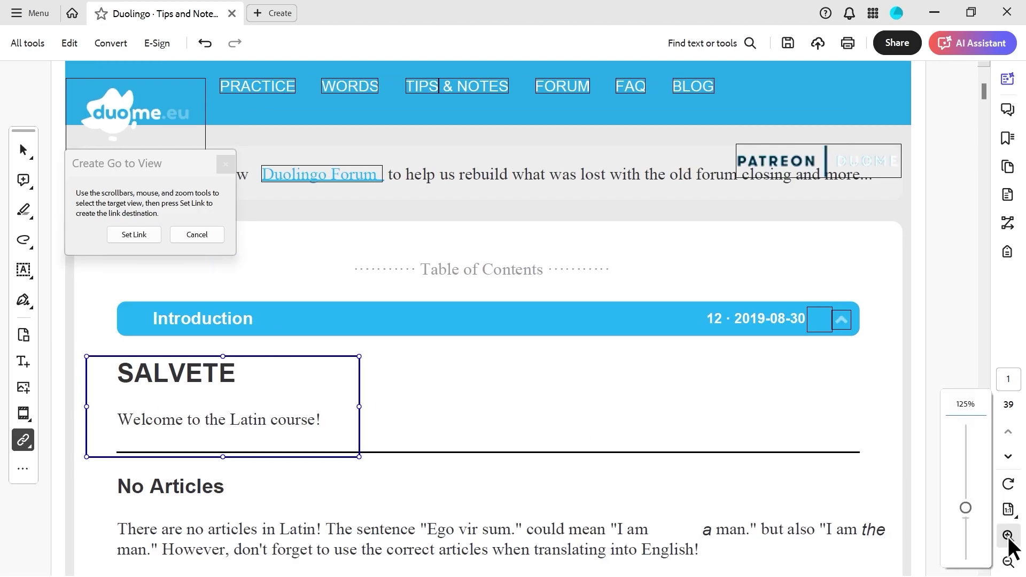
drag(373, 430, 352, 431)
mouse_move(84, 430)
mouse_down()
mouse_move(108, 430)
mouse_move(96, 430)
mouse_up()
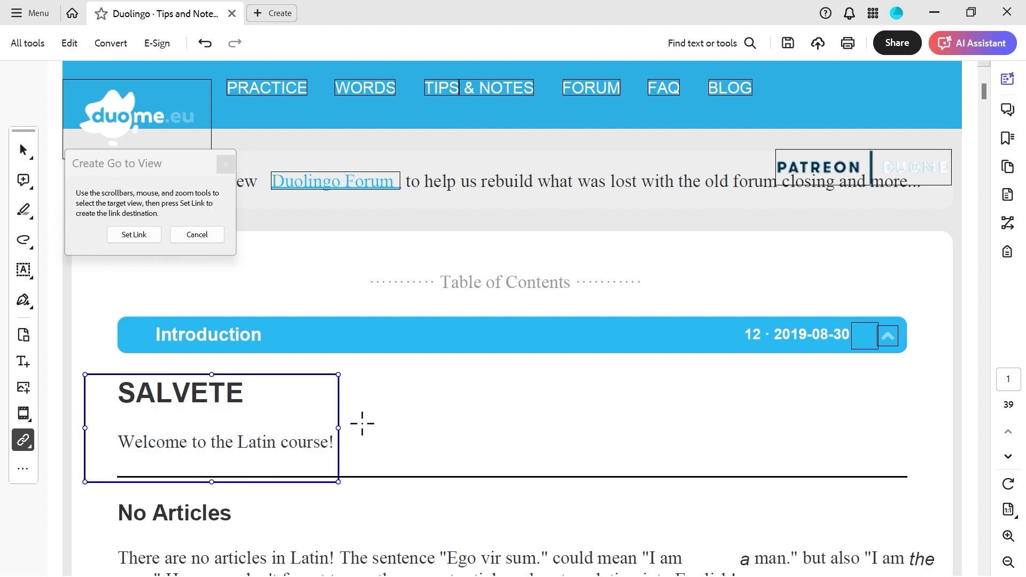
Set a strongly magnified view of the SALVETE heading and welcome line as the link's destination.
click(1008, 535)
click(1009, 537)
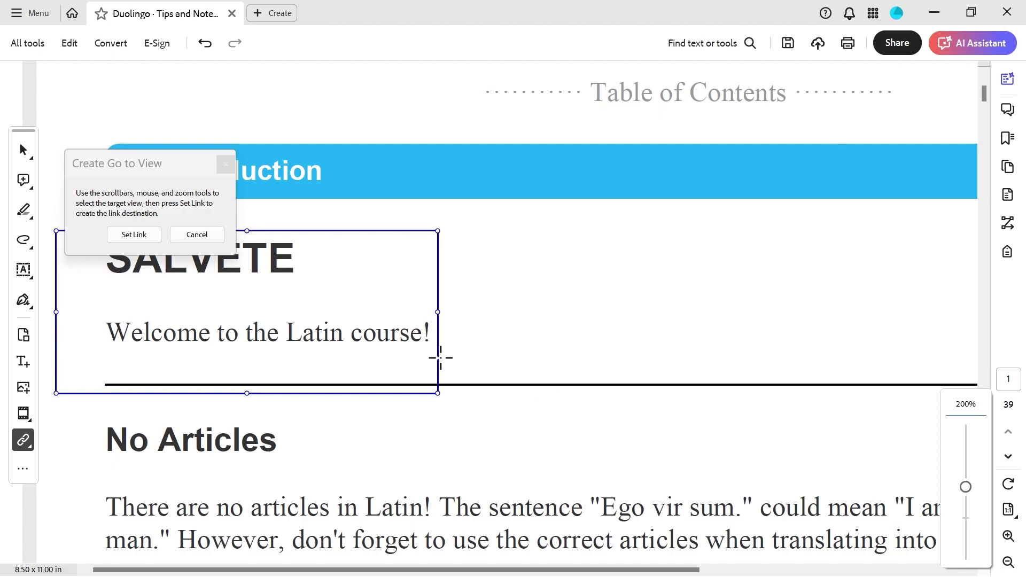
scroll(440, 357, right, 3)
scroll(441, 358, left, 3)
click(1011, 539)
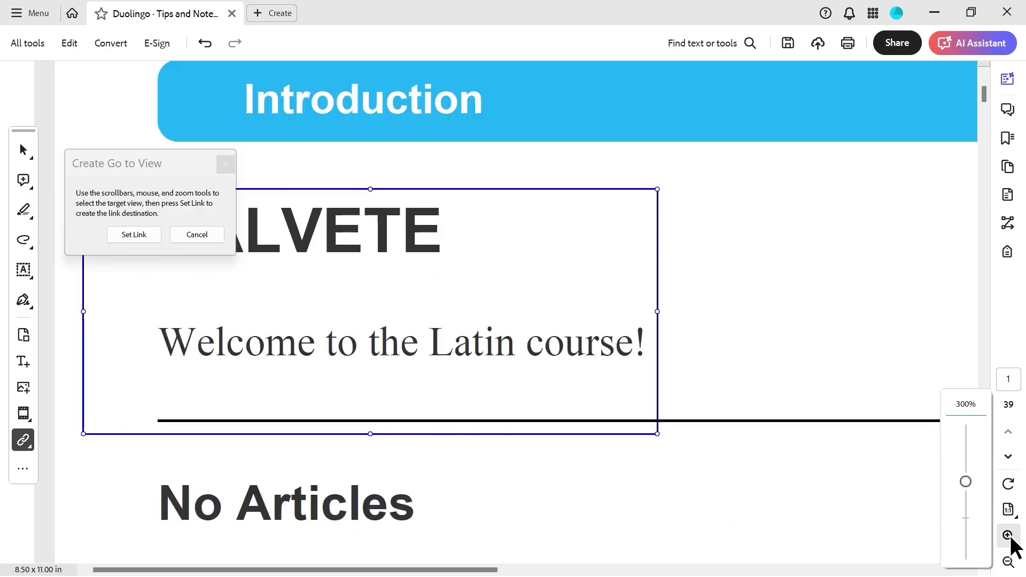
click(1011, 540)
click(22, 150)
scroll(497, 427, up, 2)
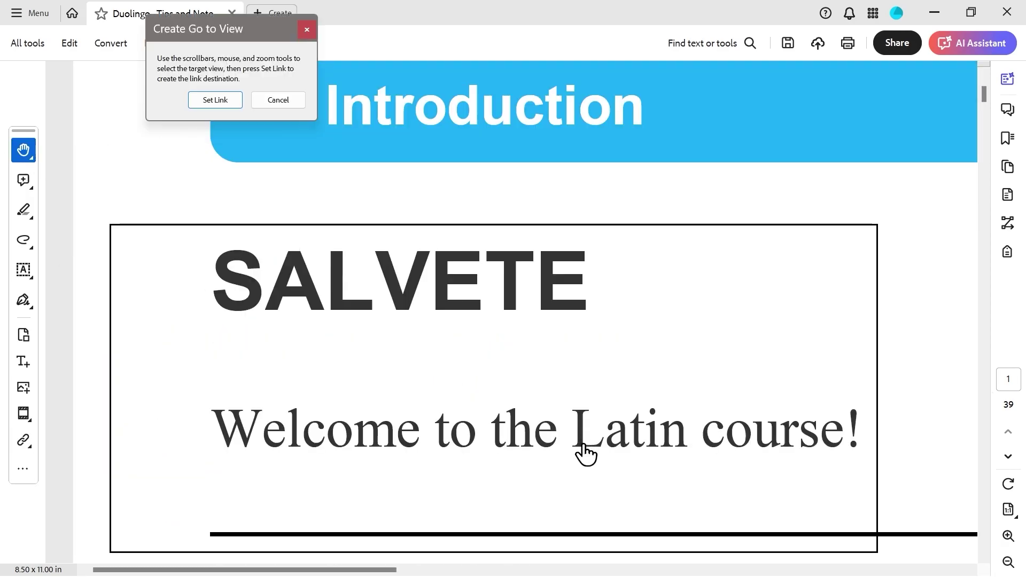
click(215, 100)
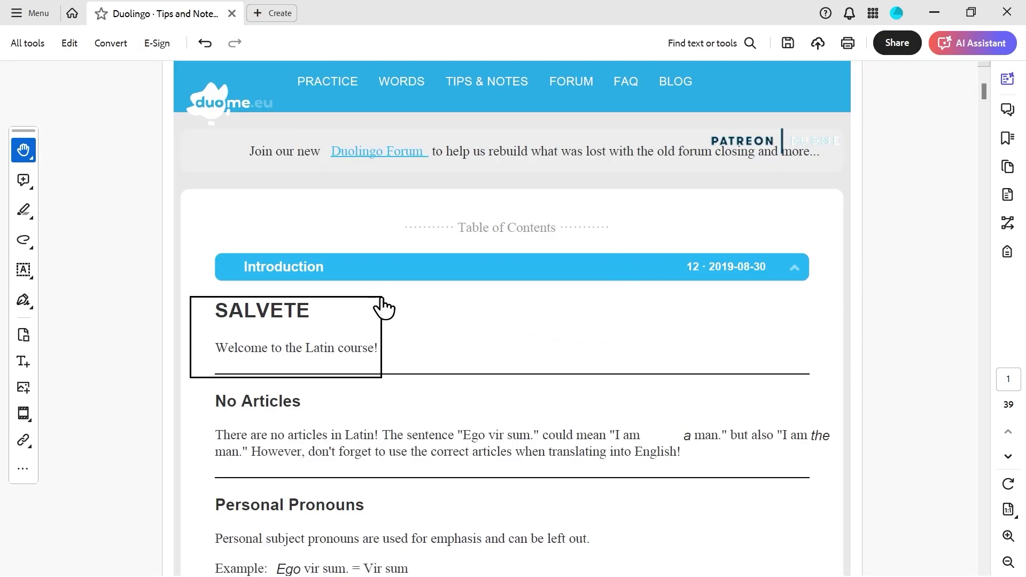
Test the SALVETE link twice, returning to the normal page magnification after each jump.
click(255, 336)
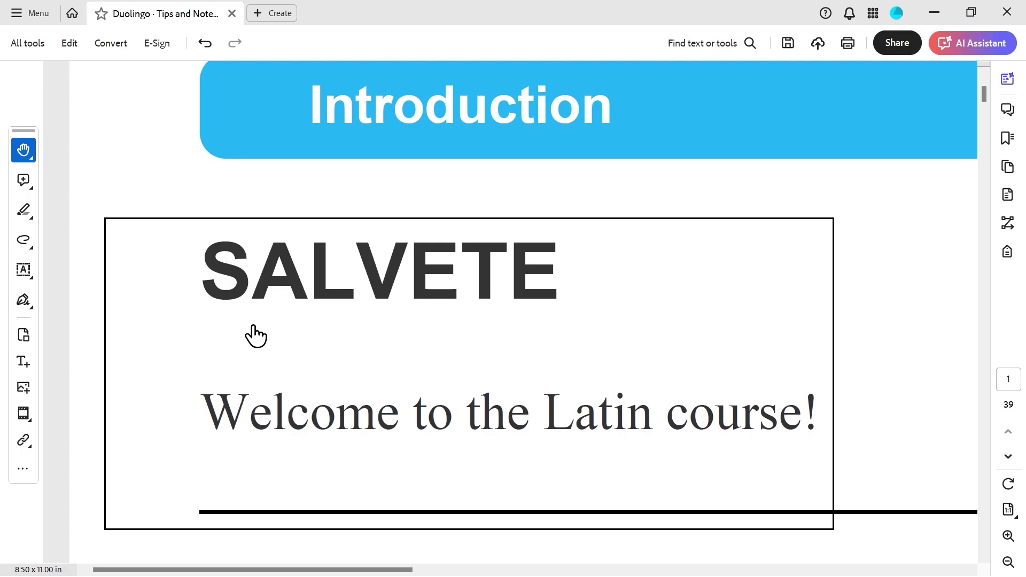
key(alt+Left)
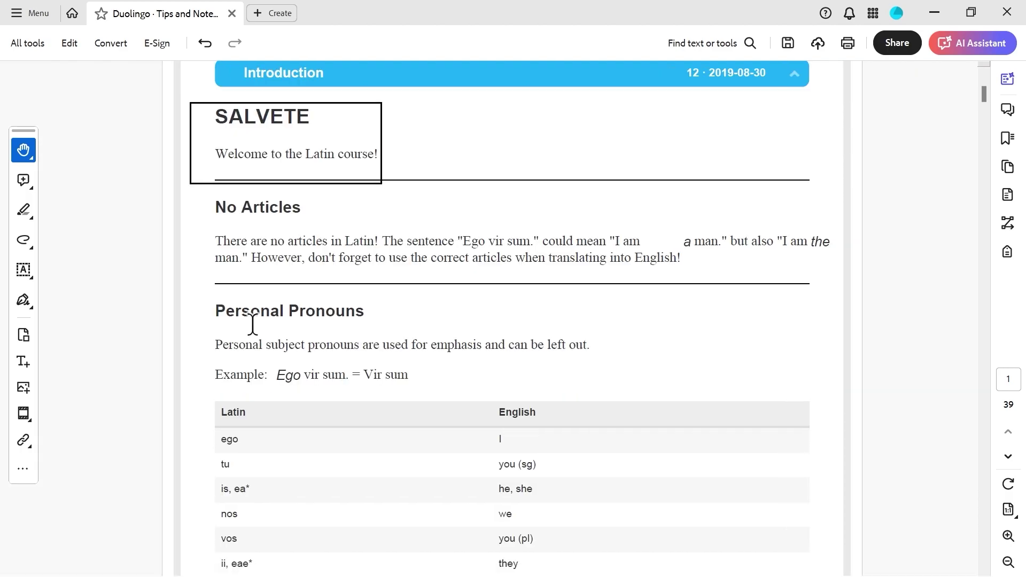
key(ctrl+minus)
key(ctrl+plus)
scroll(252, 324, up, 4)
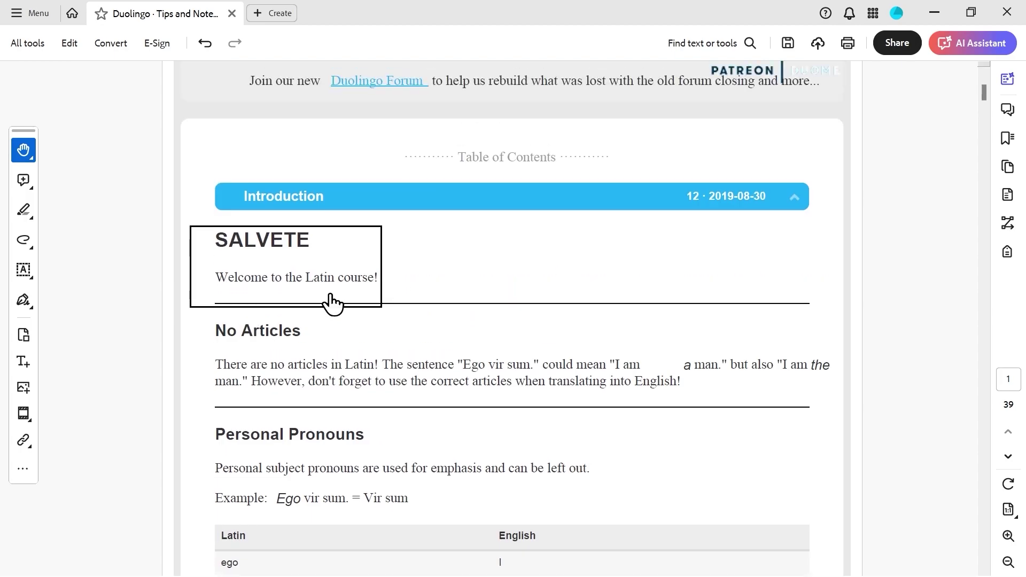
click(300, 267)
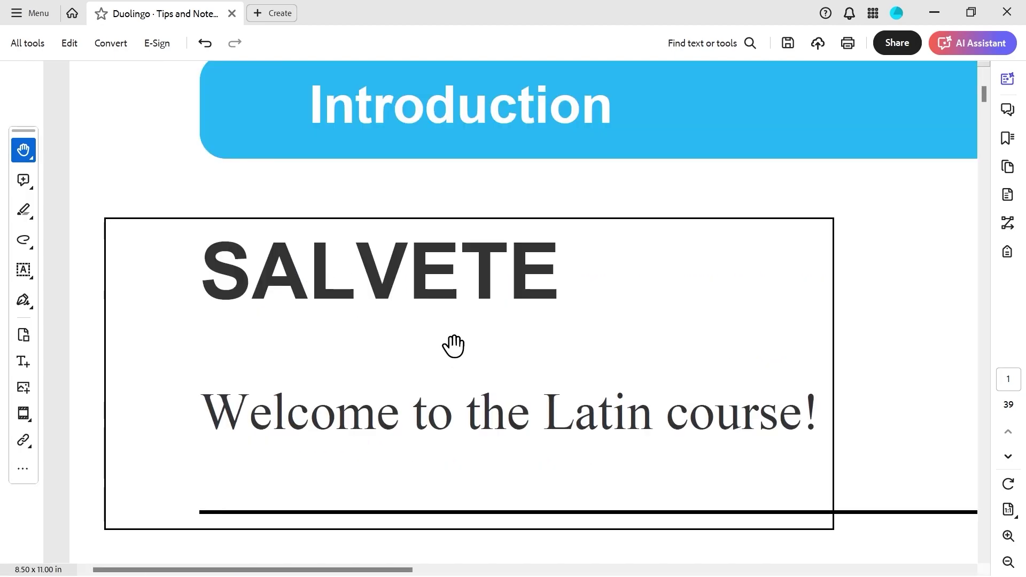
key(ctrl+1)
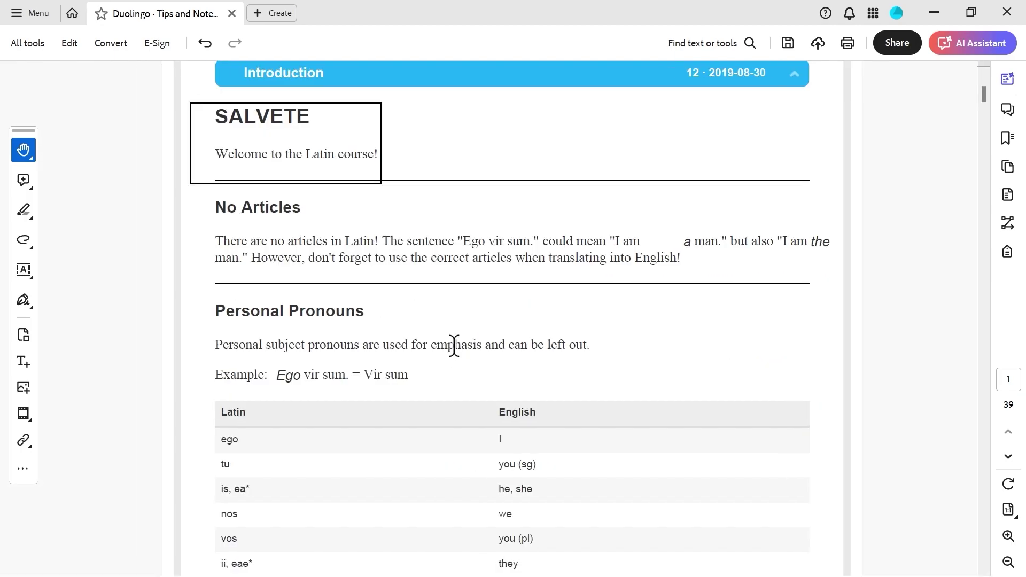
Draw a web or document link rectangle around the Latin and English pronoun table under Personal Pronouns.
scroll(453, 346, down, 3)
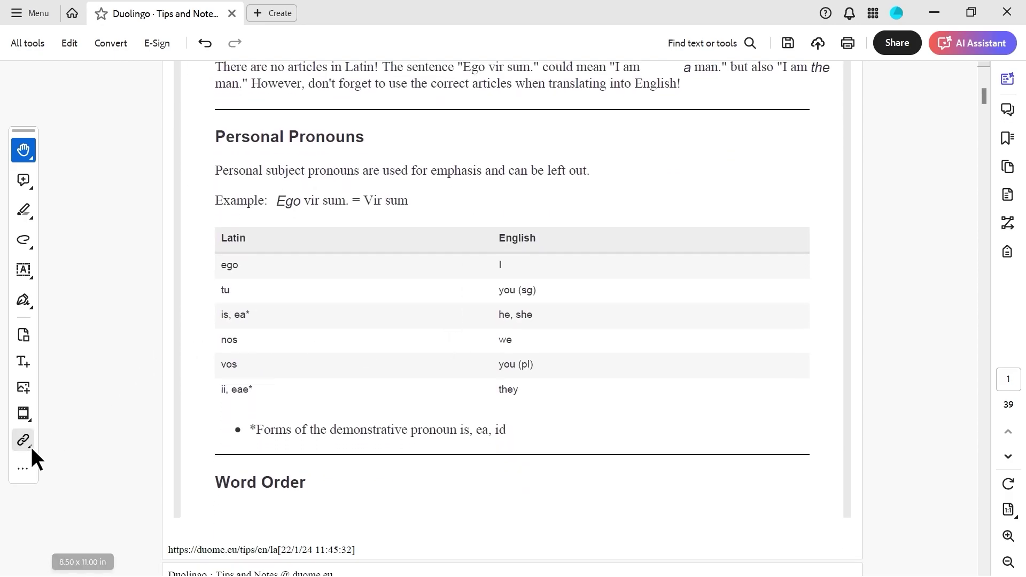
click(27, 444)
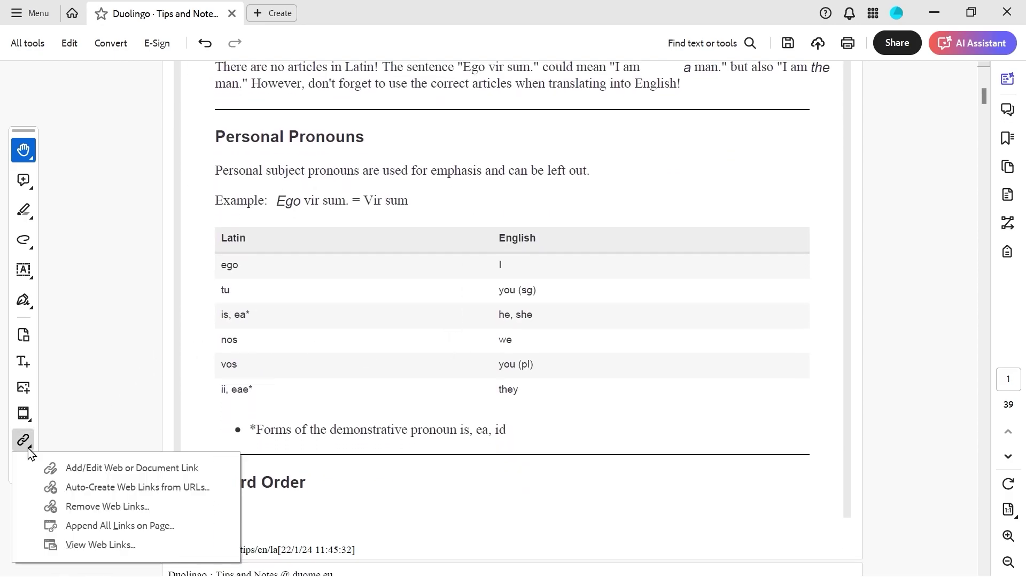
click(107, 468)
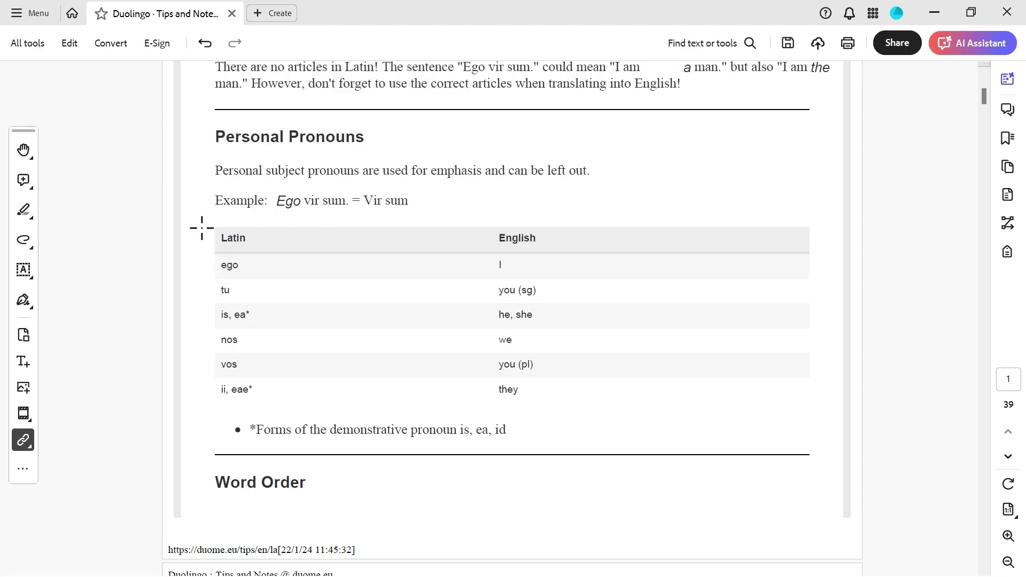
drag(190, 230, 589, 396)
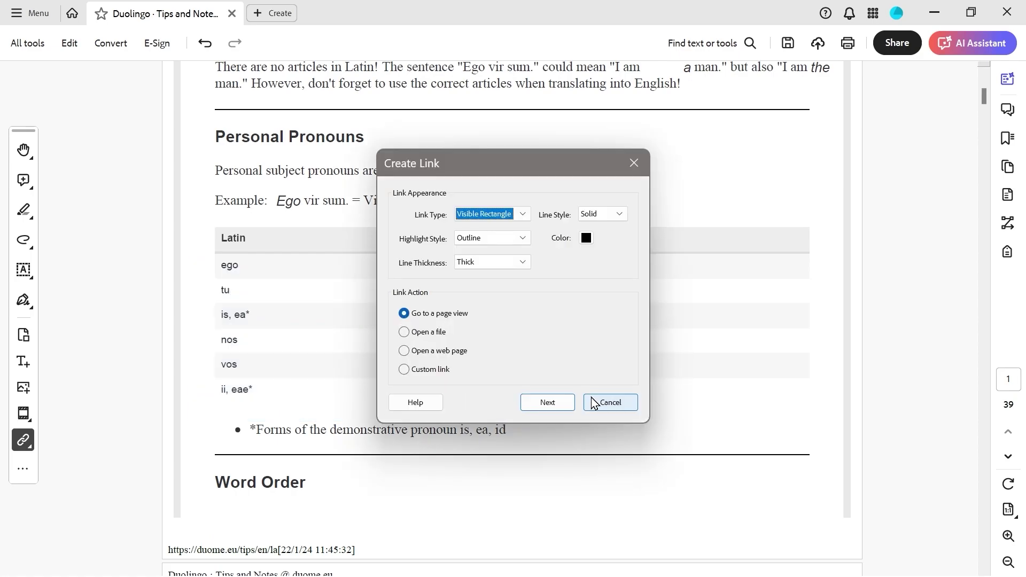
Make the pronoun table link go to a page view and set a magnified view of the table as its destination.
click(541, 404)
drag(498, 245, 358, 121)
scroll(674, 310, up, 3)
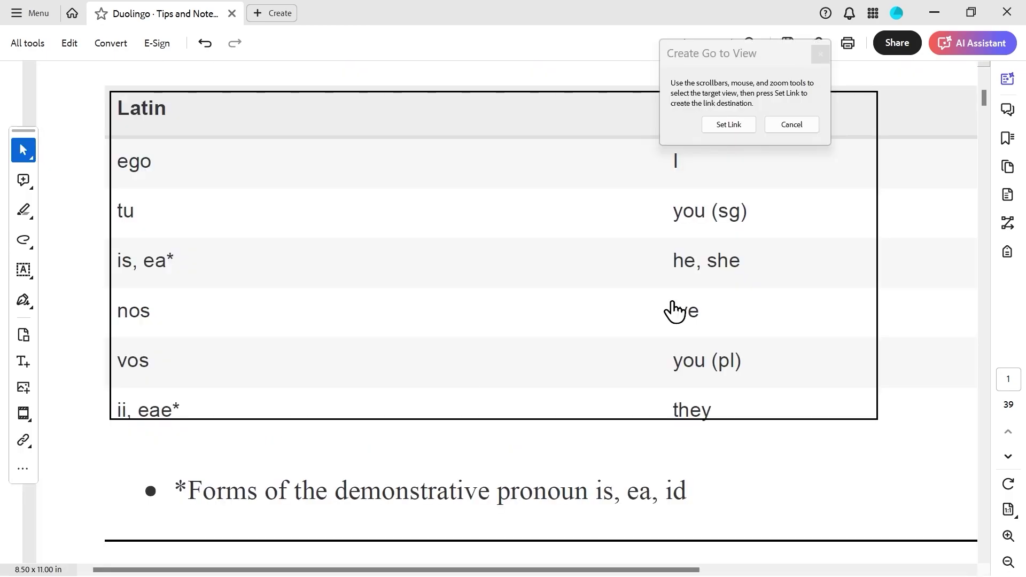
drag(725, 63, 633, 183)
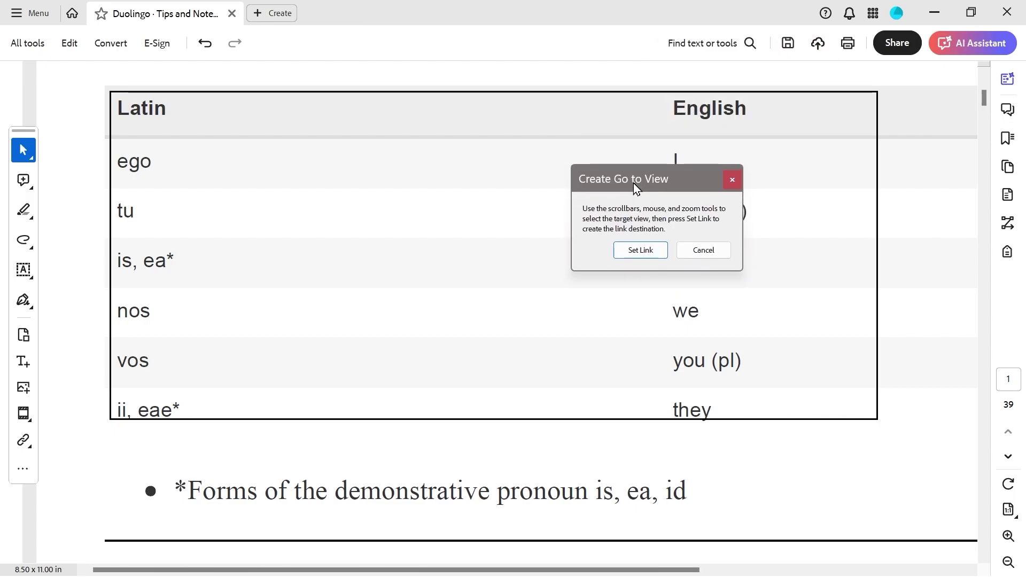
click(638, 251)
Test the SALVETE link and the pronoun table link by following each to its magnified view.
scroll(508, 390, up, 5)
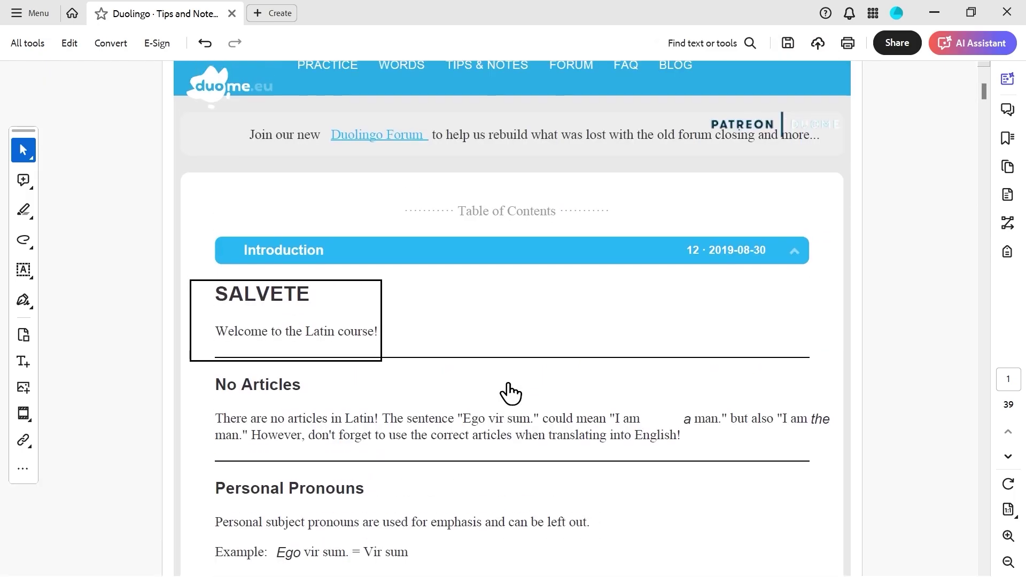
scroll(508, 389, down, 3)
scroll(510, 393, up, 3)
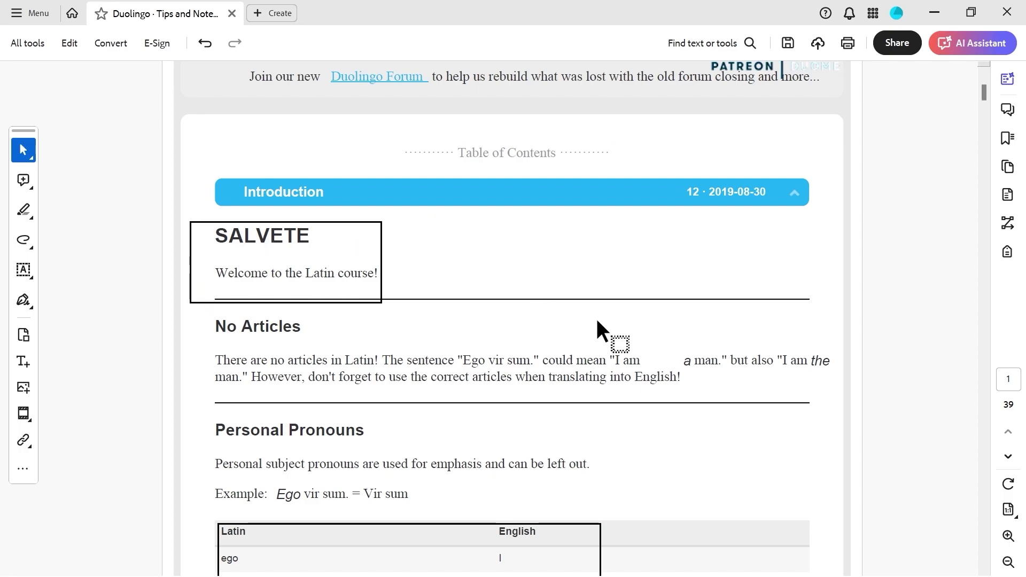
click(295, 265)
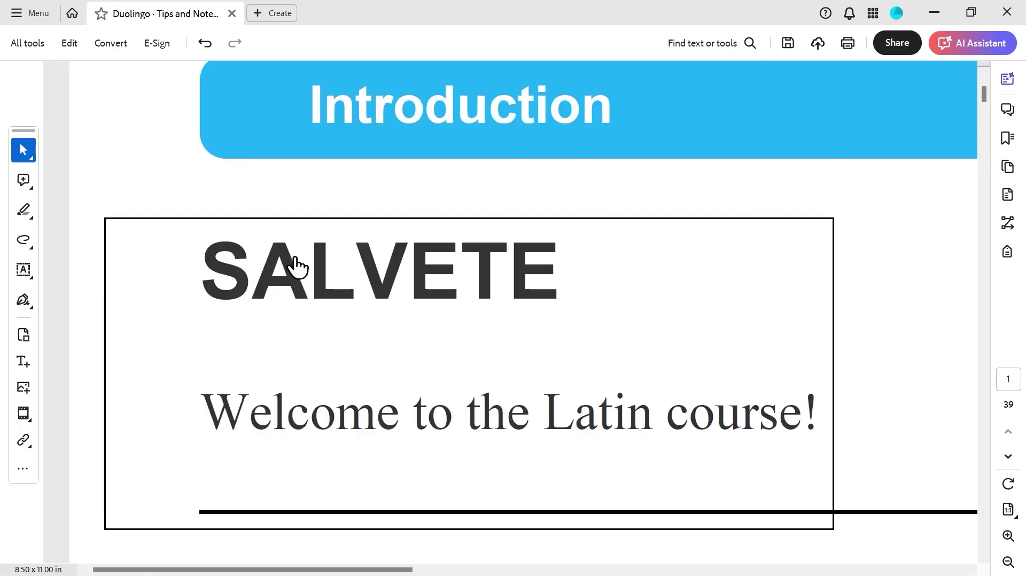
scroll(296, 265, down, 3)
scroll(433, 362, down, 4)
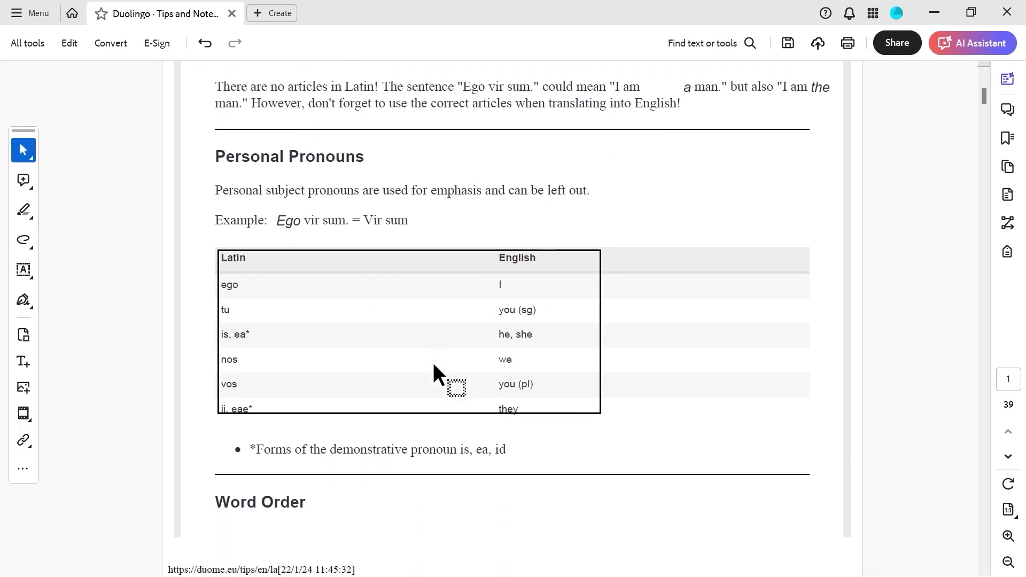
click(375, 315)
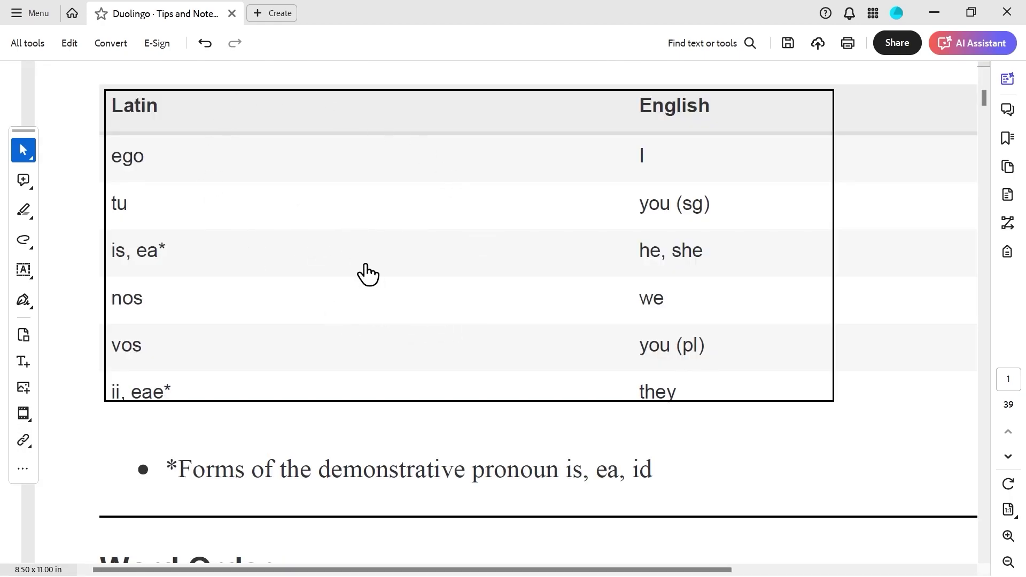
Draw a small document link rectangle around the letter V in the first Pronunciation bullet on page 2.
scroll(438, 259, down, 5)
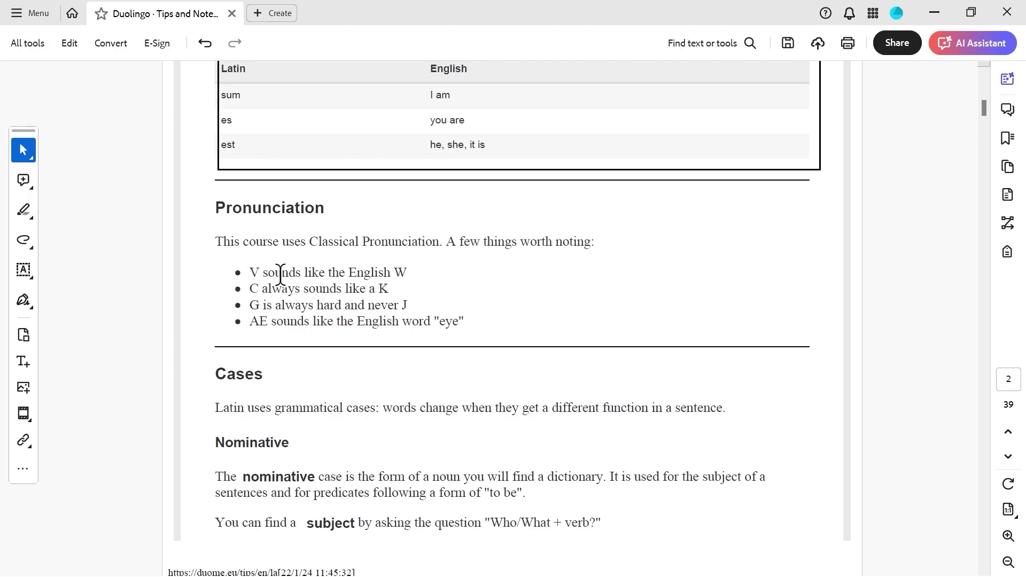
click(24, 441)
click(158, 467)
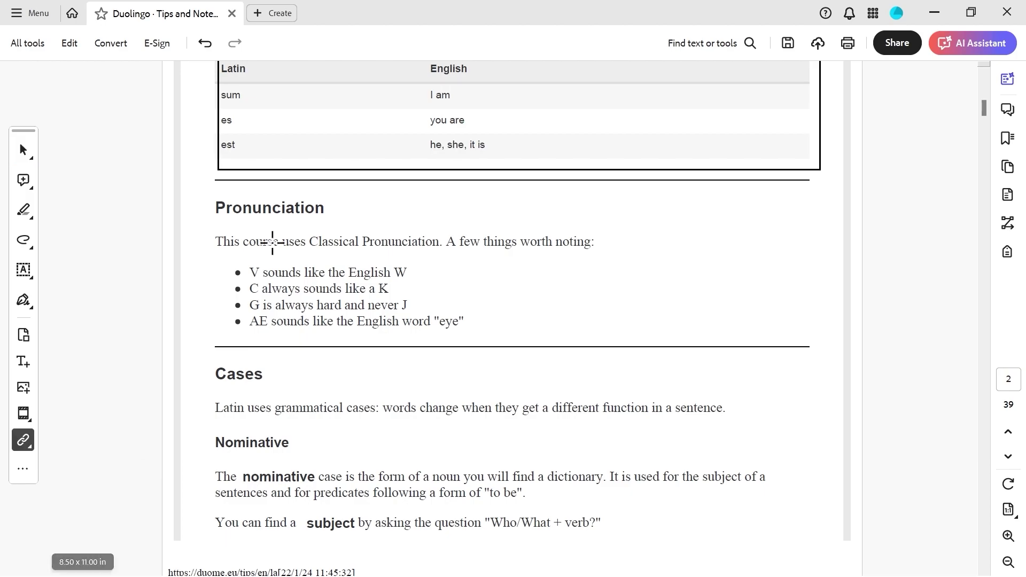
drag(245, 255, 270, 280)
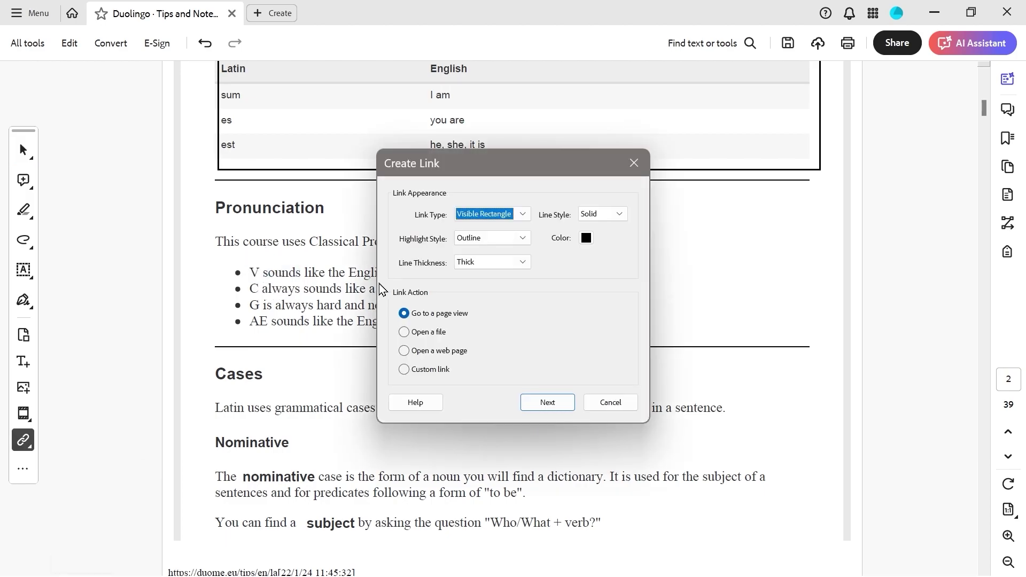
Make the V link go to a page view and set an extreme close-up of the letter V as its destination.
click(541, 407)
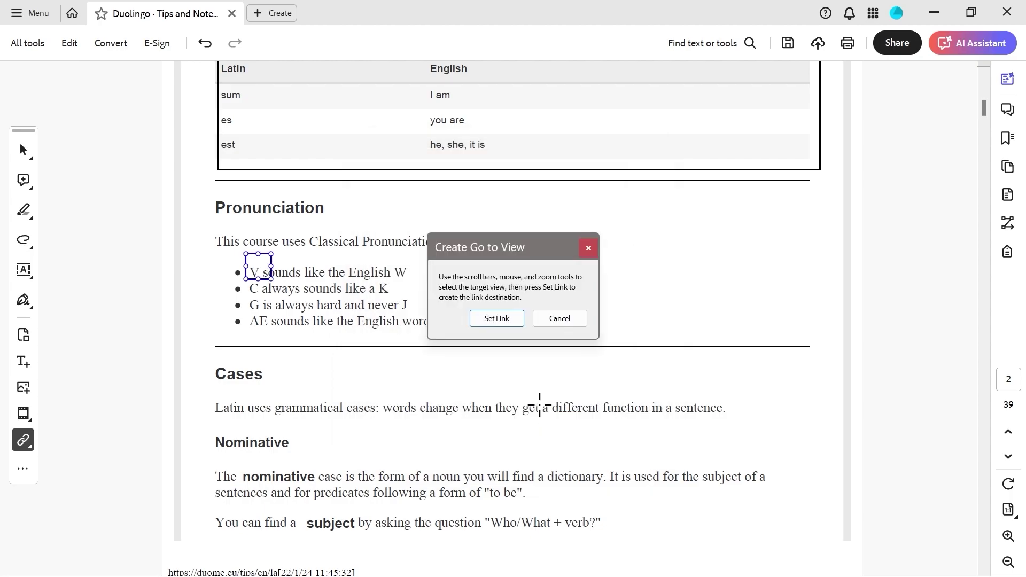
click(1008, 535)
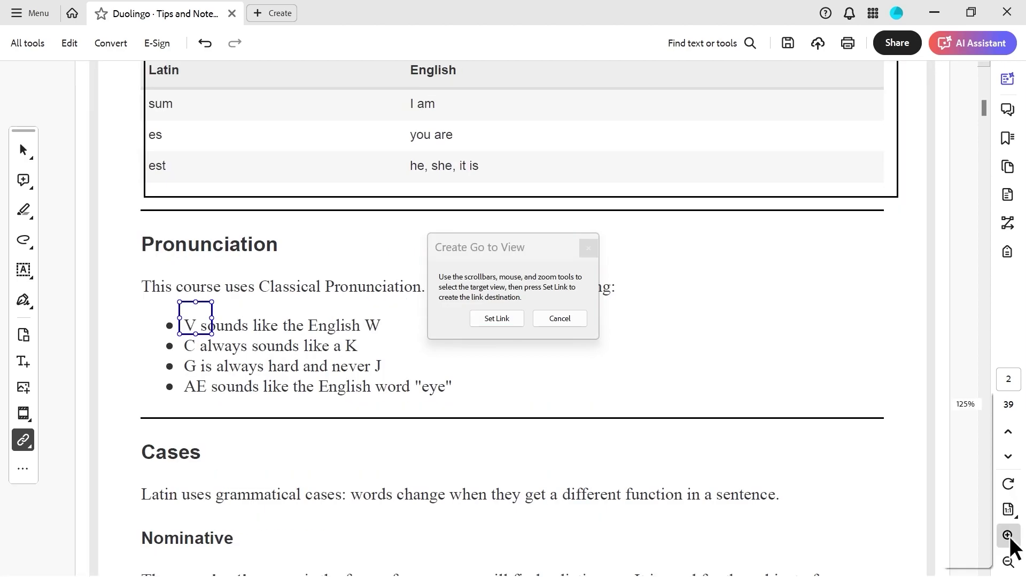
click(1008, 536)
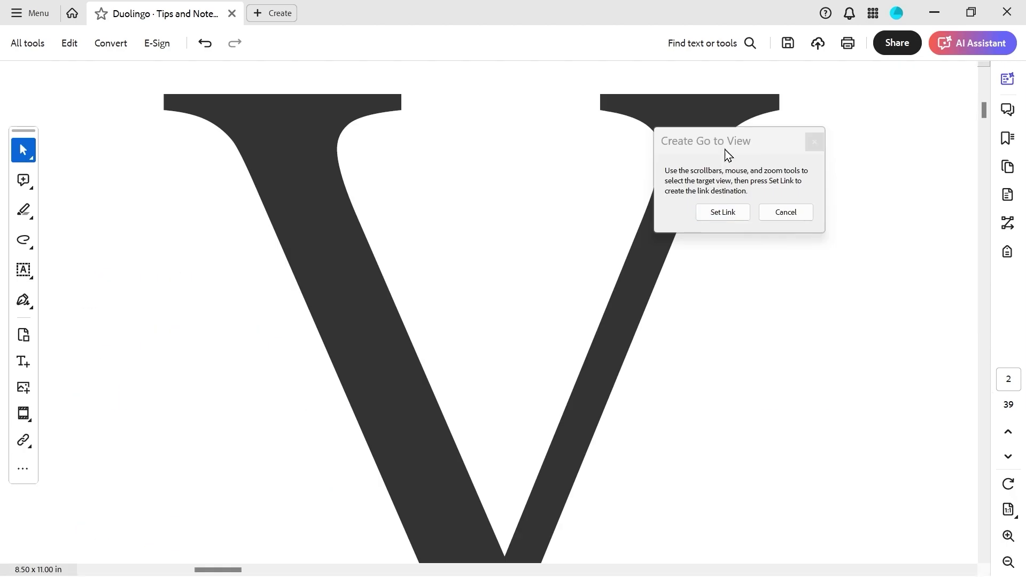
drag(725, 150, 144, 341)
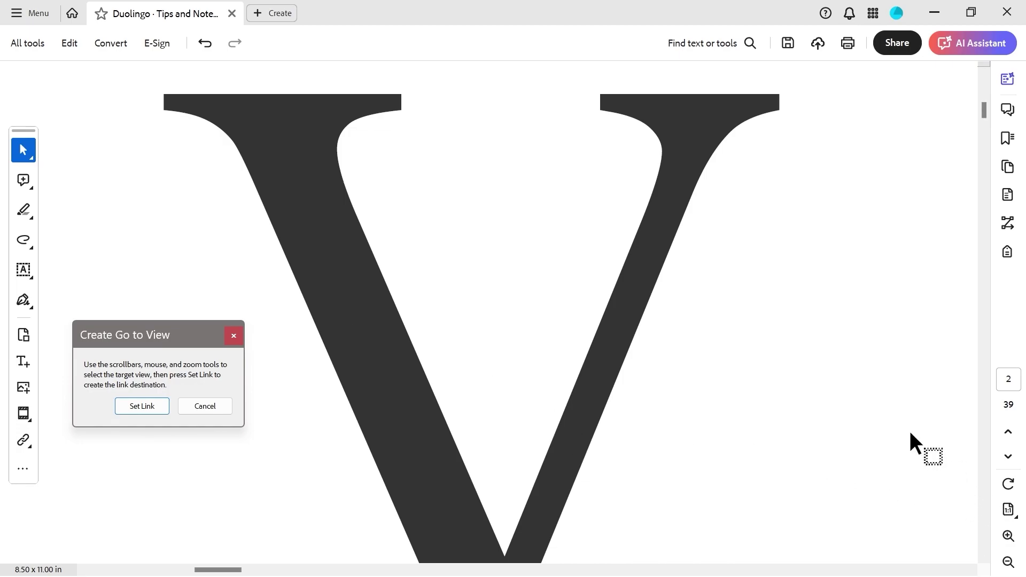
click(140, 409)
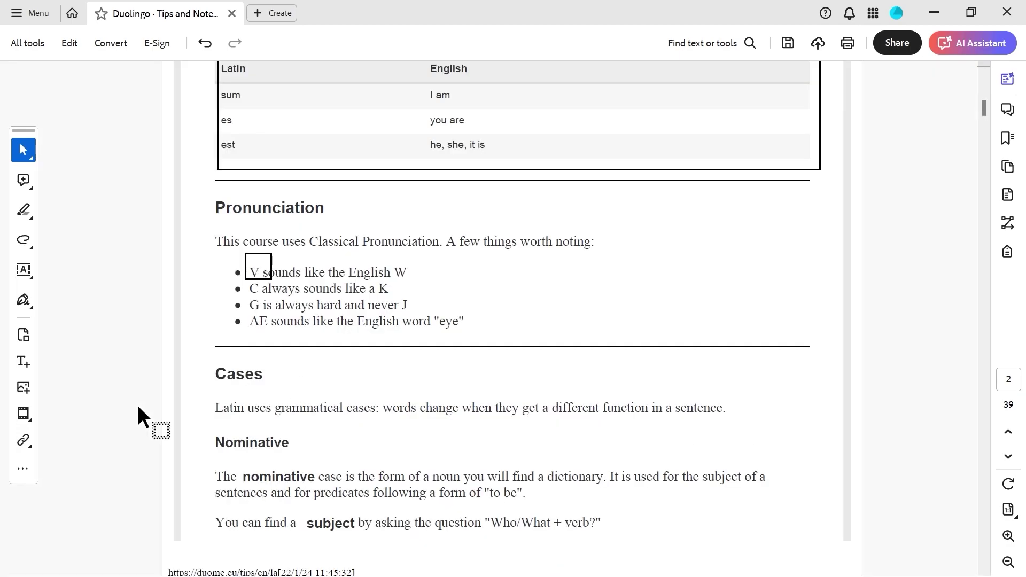
Test the To Be table link and the V link on page 2 by following each to its magnified view.
scroll(560, 299, up, 3)
scroll(582, 290, up, 3)
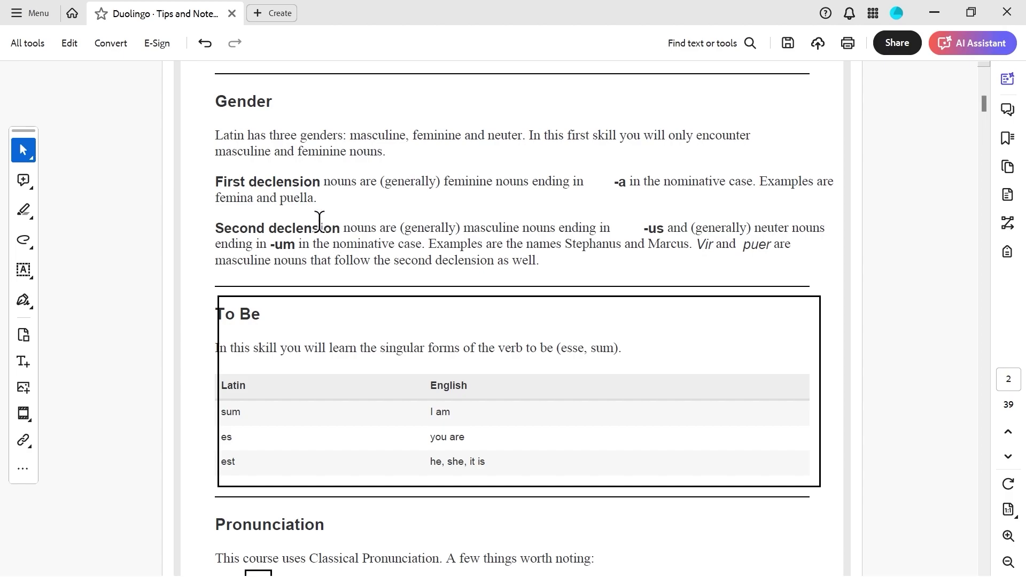
scroll(318, 220, down, 7)
scroll(441, 271, up, 10)
scroll(442, 279, down, 3)
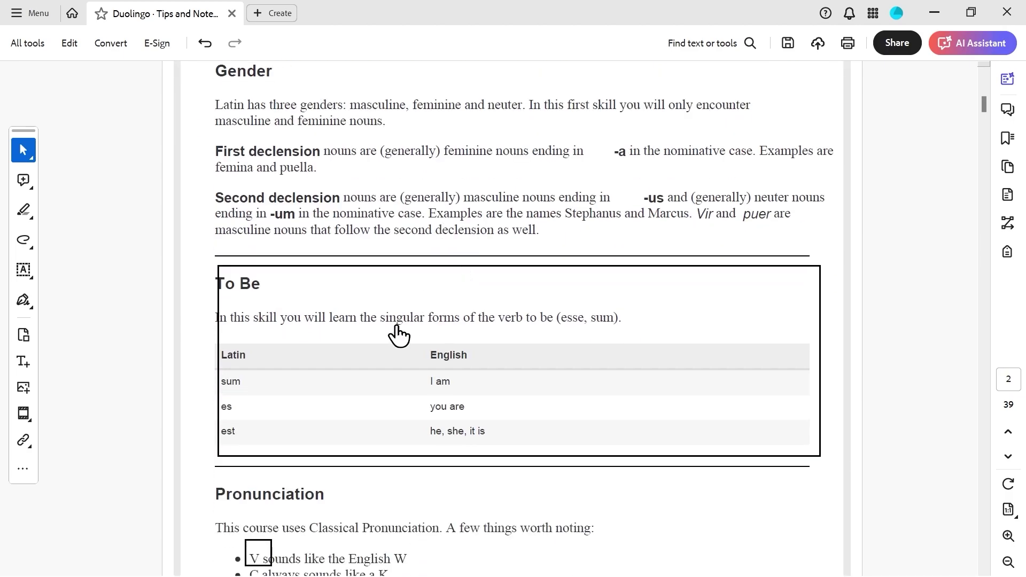
scroll(396, 334, up, 2)
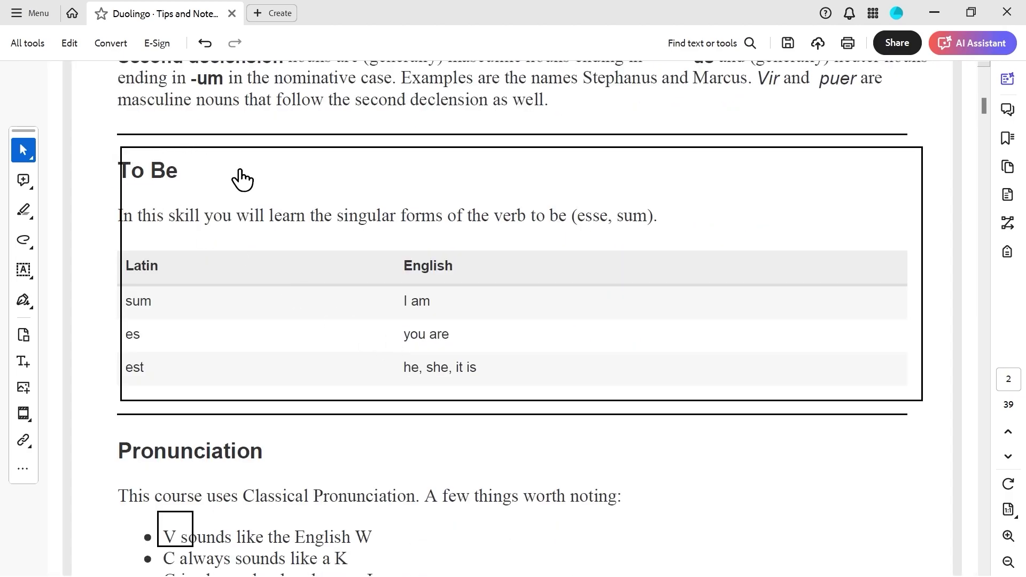
scroll(237, 172, down, 2)
drag(247, 402, 270, 425)
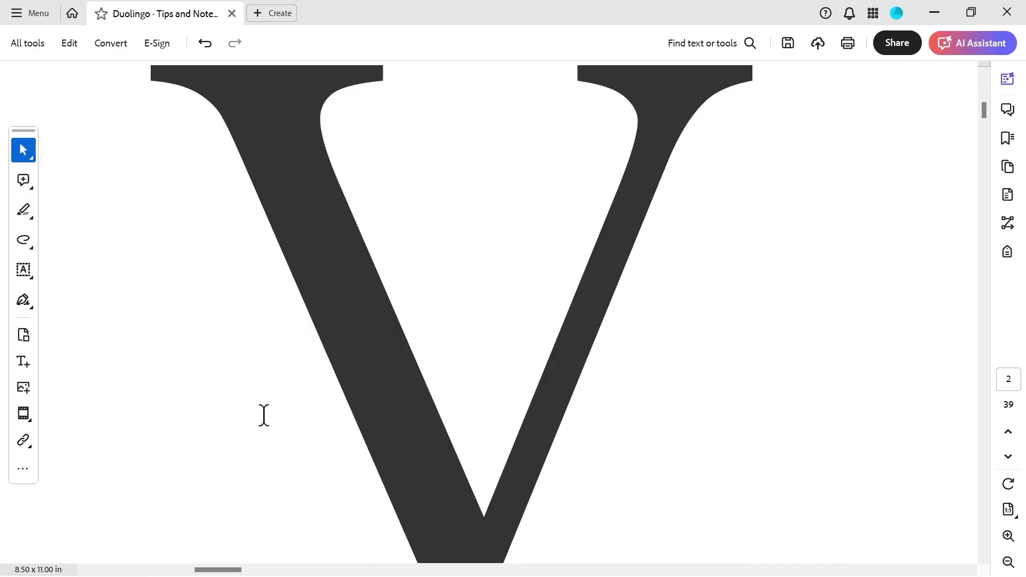
scroll(262, 406, down, 5)
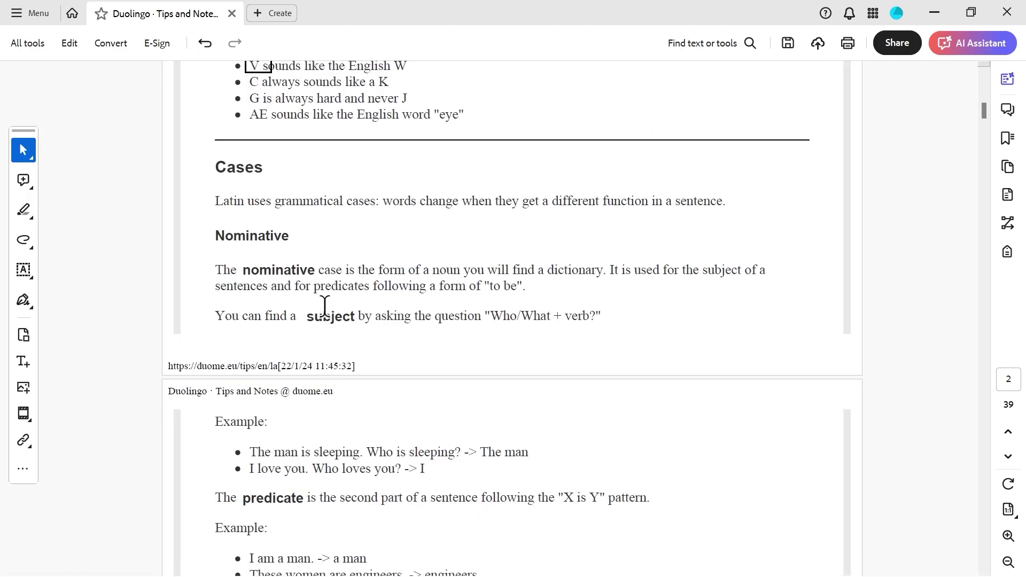
scroll(324, 304, up, 8)
scroll(324, 306, down, 8)
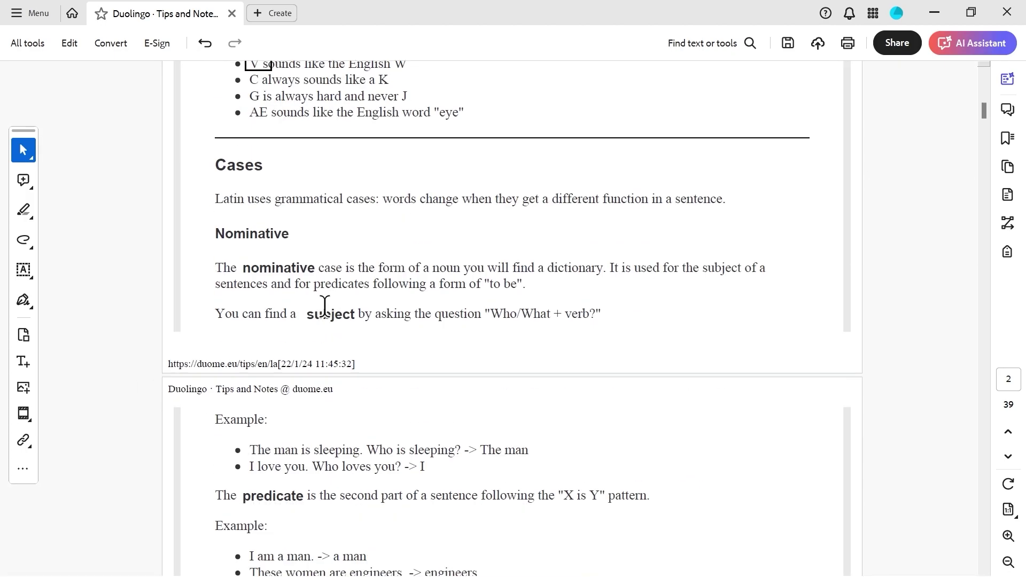
scroll(299, 249, up, 5)
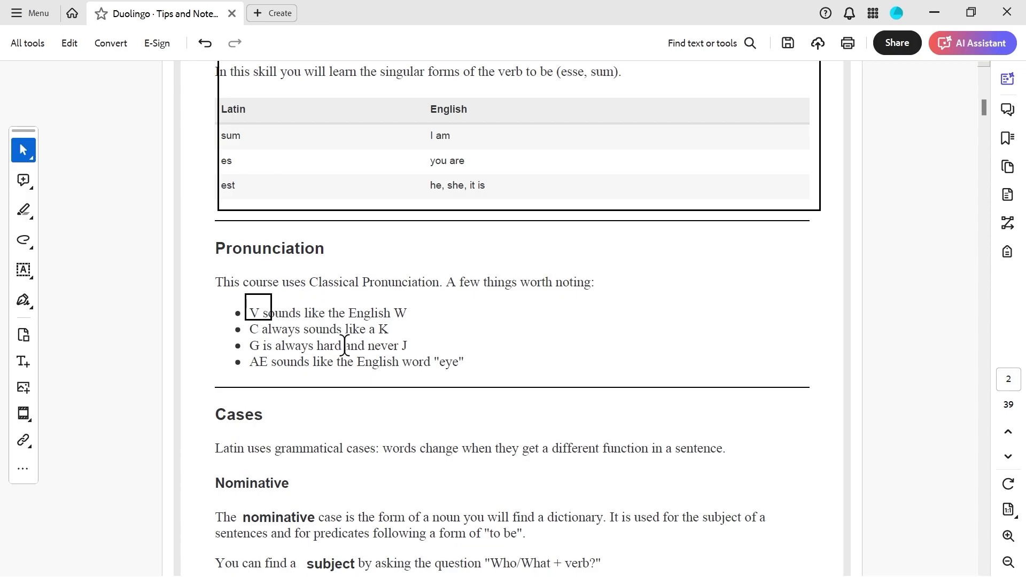
Follow the SALVETE, pronoun table and V links in document order, returning to normal view, and go back to page 1.
scroll(343, 346, up, 10)
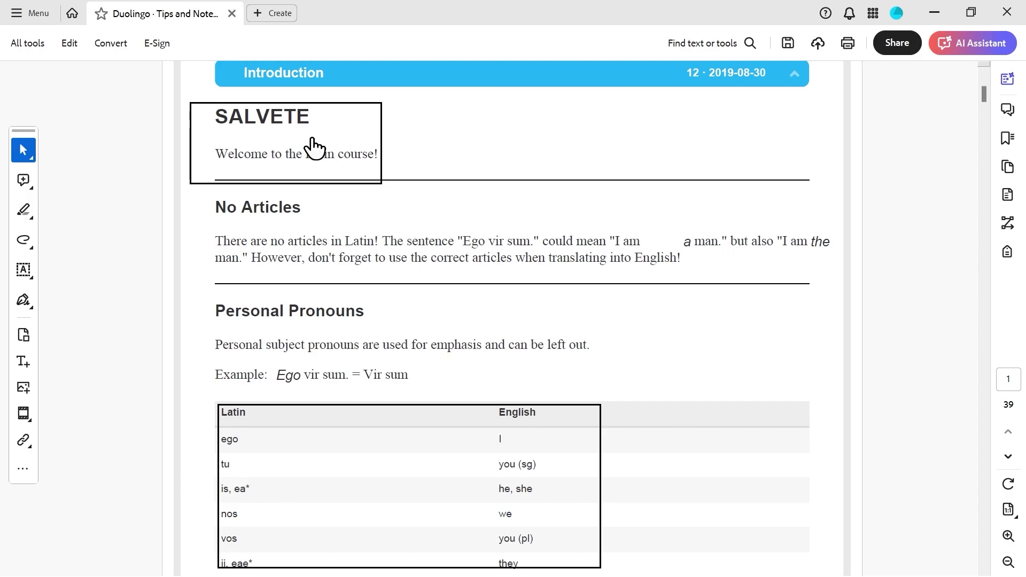
click(280, 124)
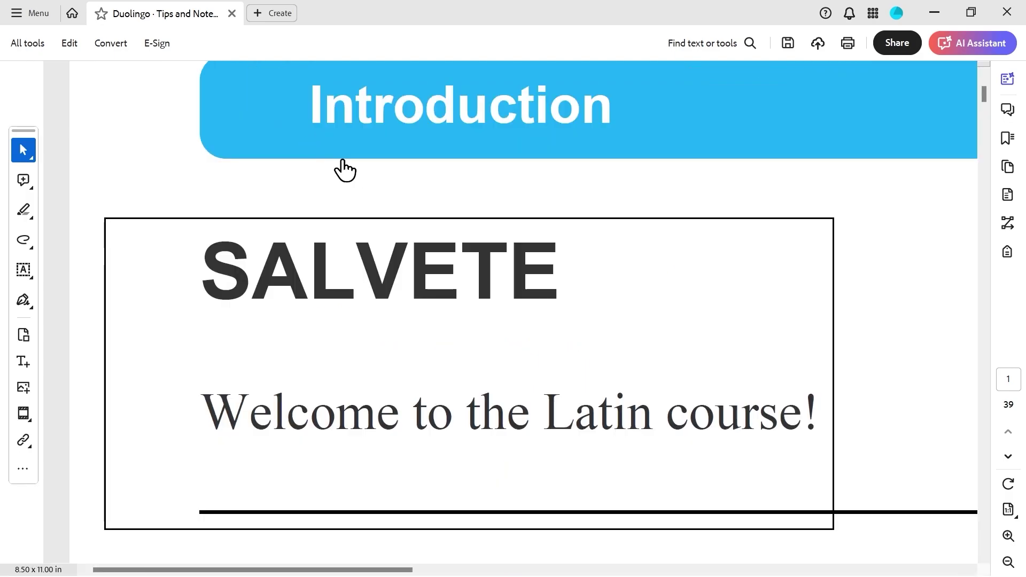
key(ctrl+1)
scroll(339, 161, down, 10)
scroll(340, 156, up, 3)
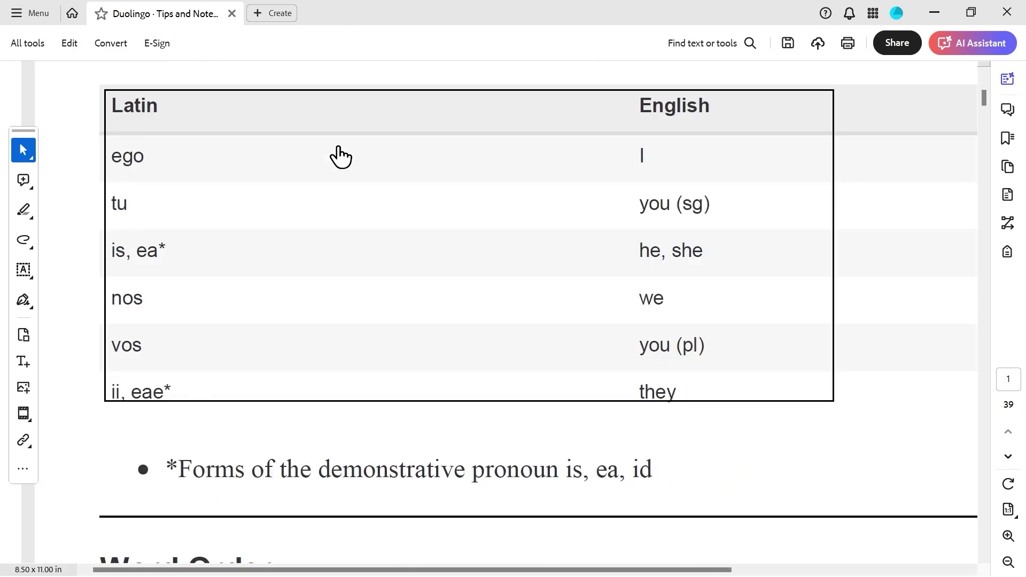
scroll(340, 156, down, 3)
scroll(340, 156, down, 10)
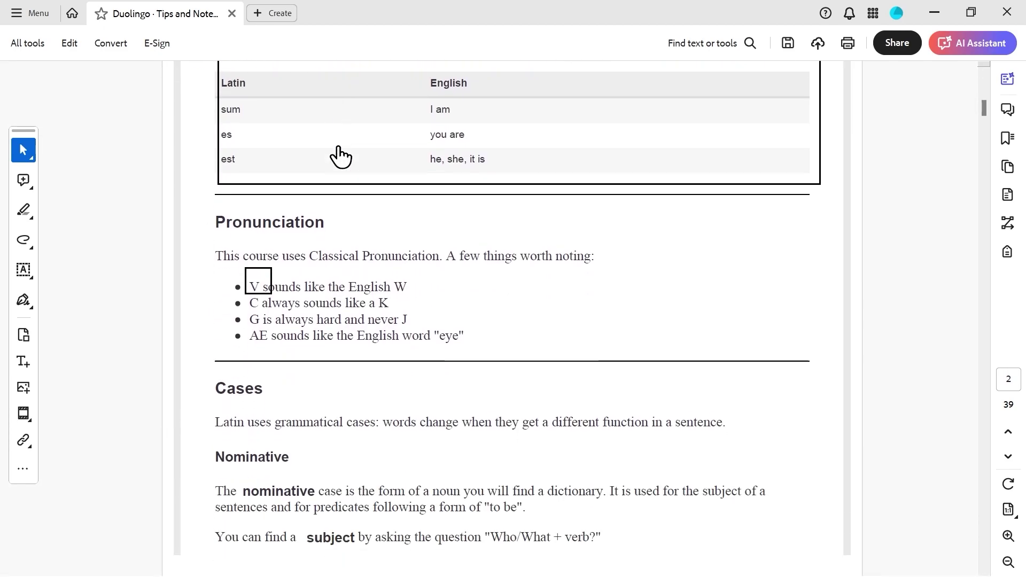
drag(283, 277, 264, 286)
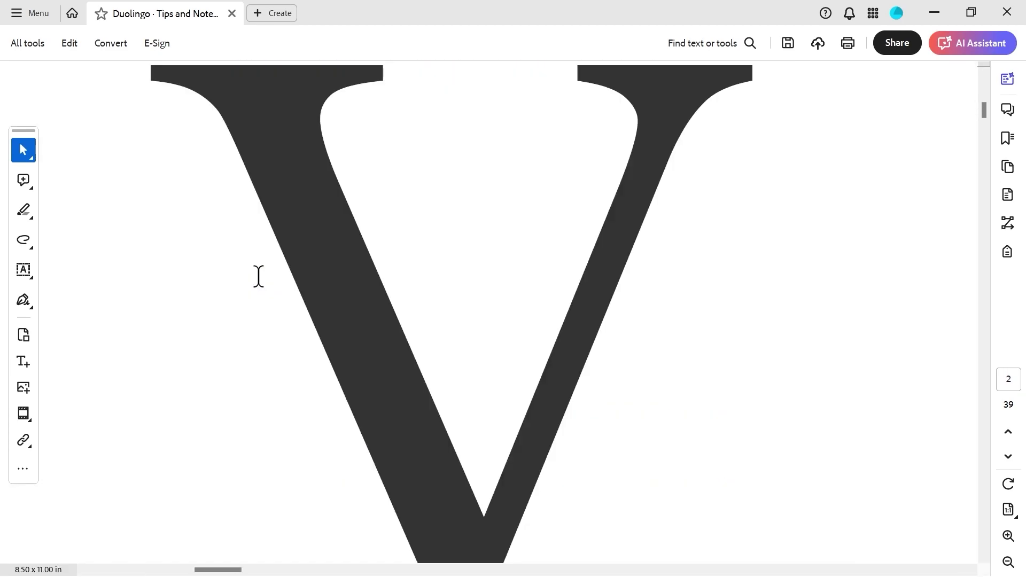
scroll(259, 276, down, 5)
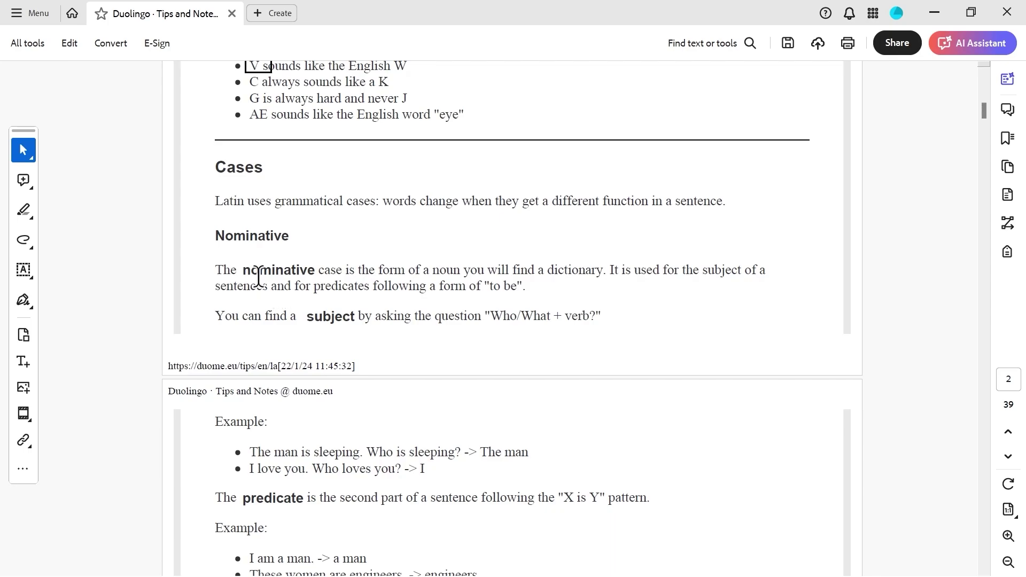
scroll(258, 276, up, 15)
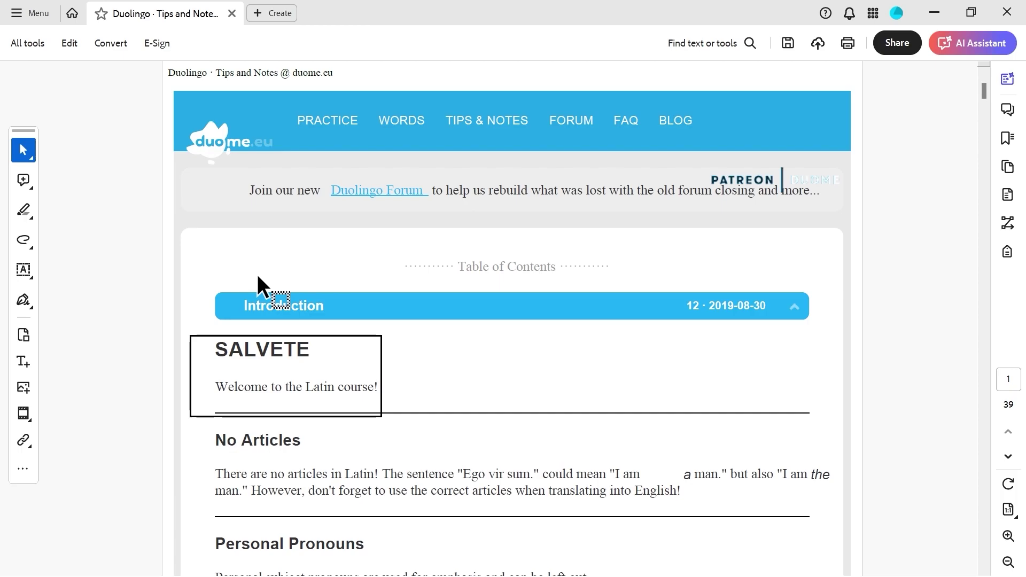
Show the Destinations side panel.
click(32, 13)
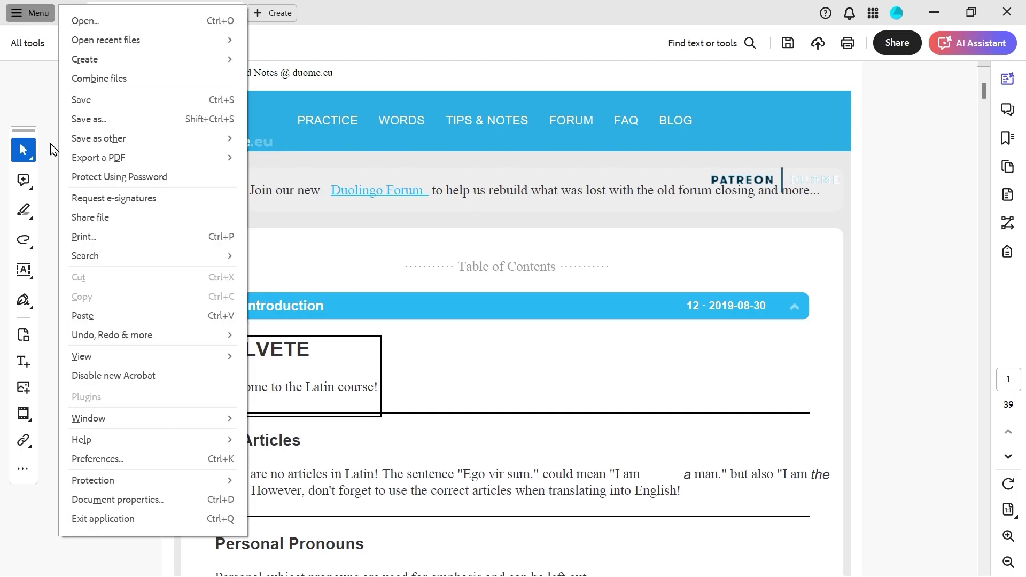
mouse_move(119, 363)
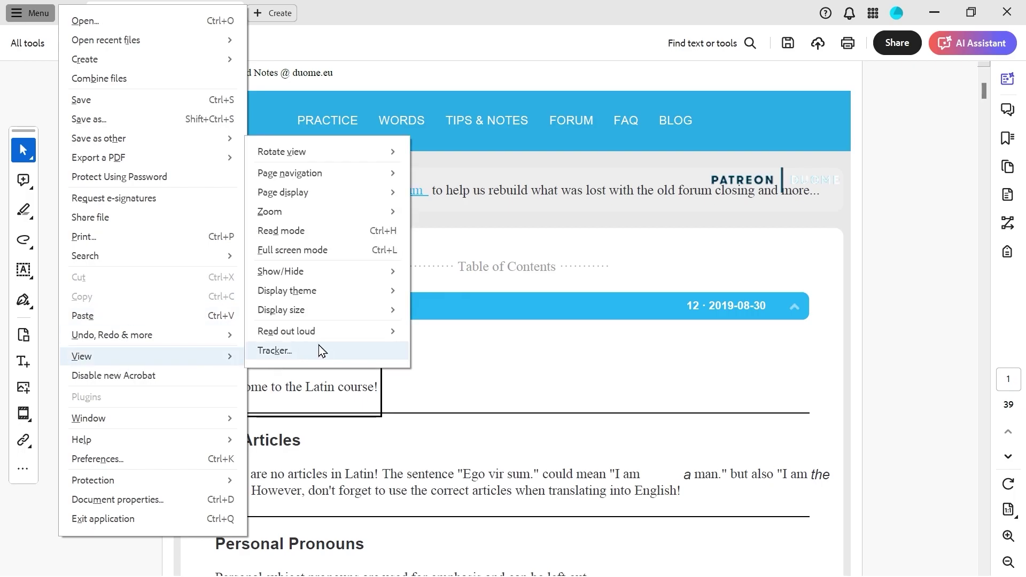
mouse_move(324, 275)
mouse_move(491, 312)
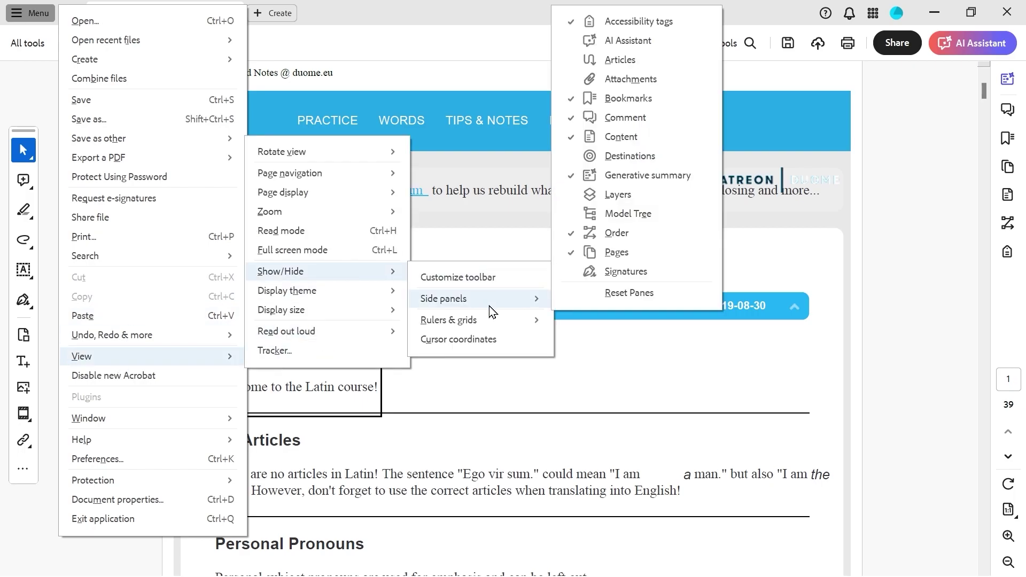
click(630, 156)
Create a named destination called "Adjectives" at the Adjectives section on page 7.
scroll(582, 331, down, 5)
scroll(582, 331, up, 3)
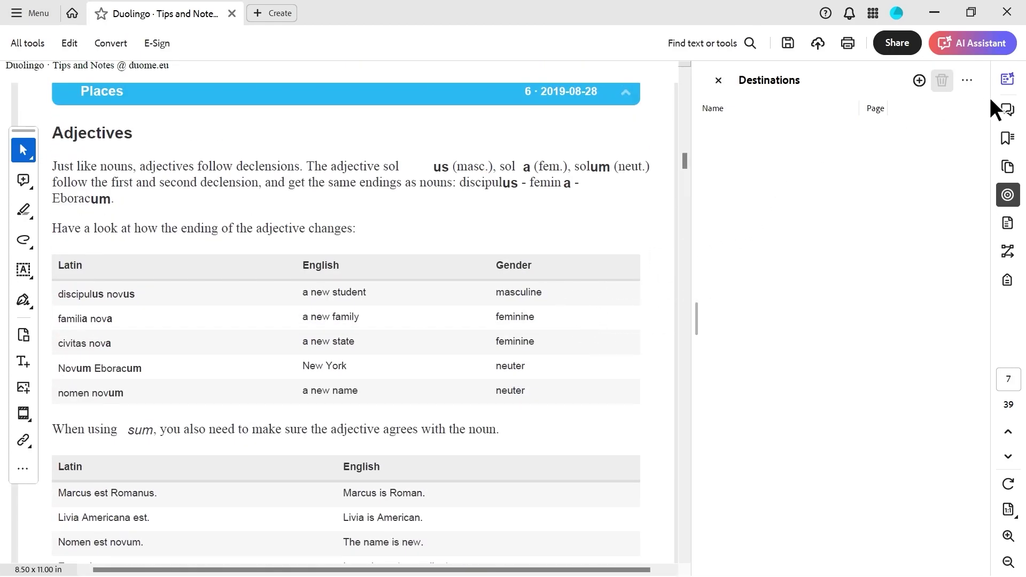
click(915, 85)
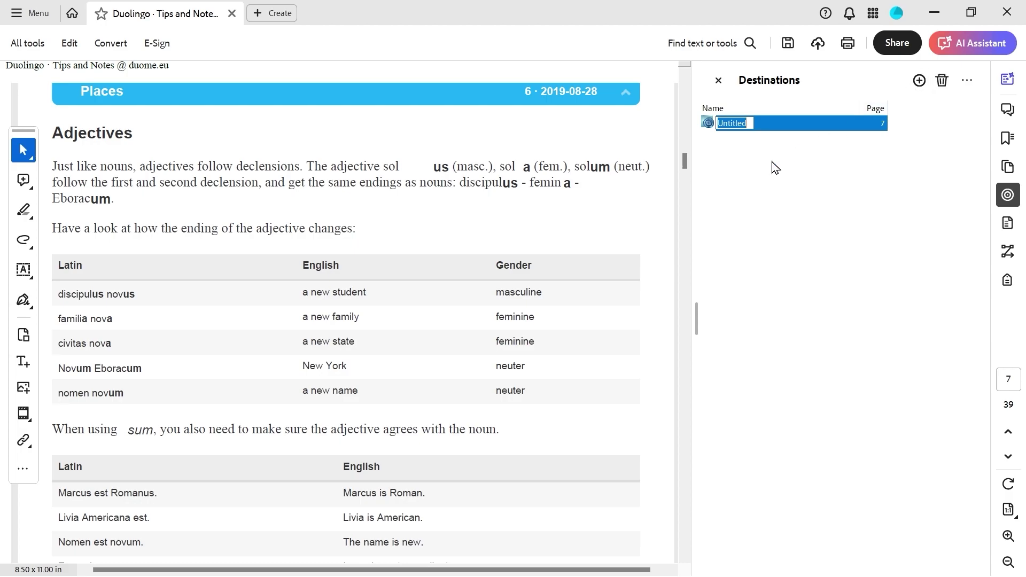
text(Adjectives)
key(Return)
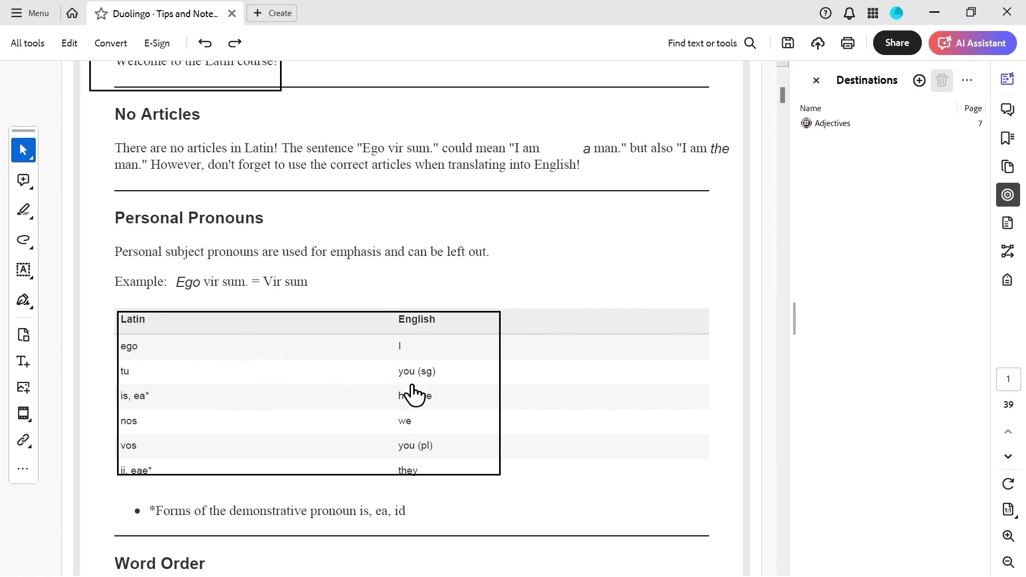
Edit the pronoun table link's go-to-page action on page 1 to use the named destination Adjectives.
right_click(366, 379)
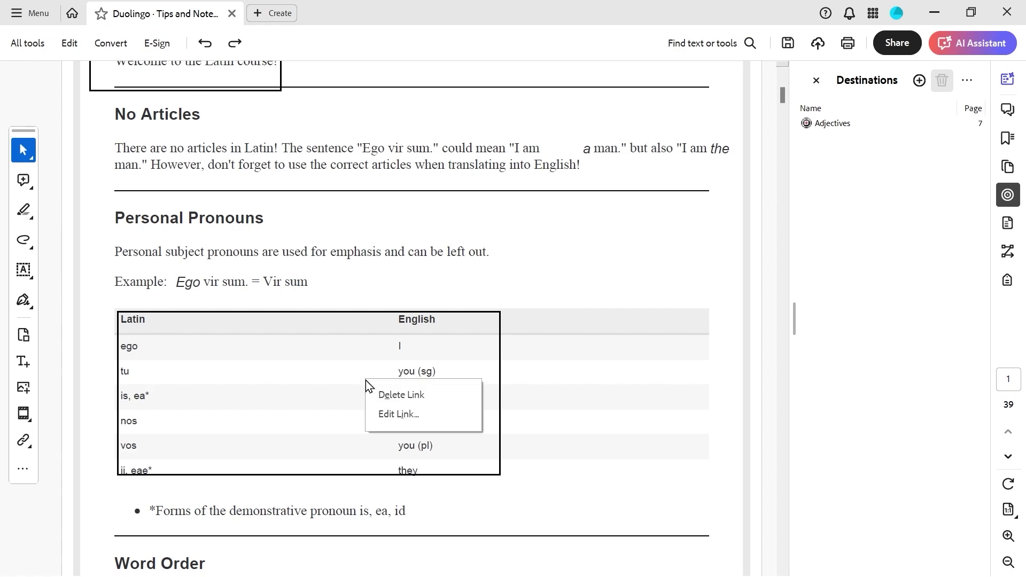
click(393, 418)
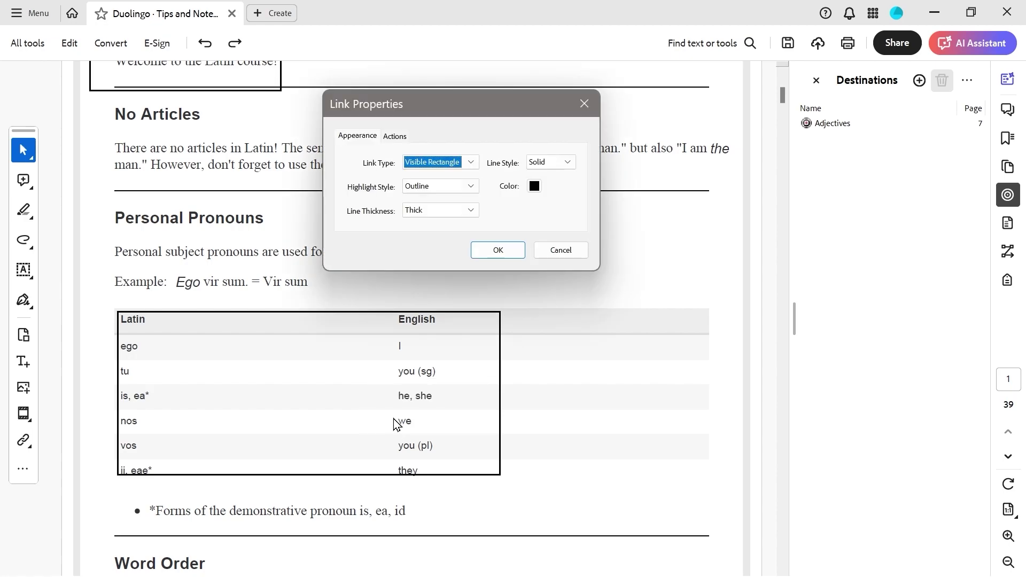
click(398, 134)
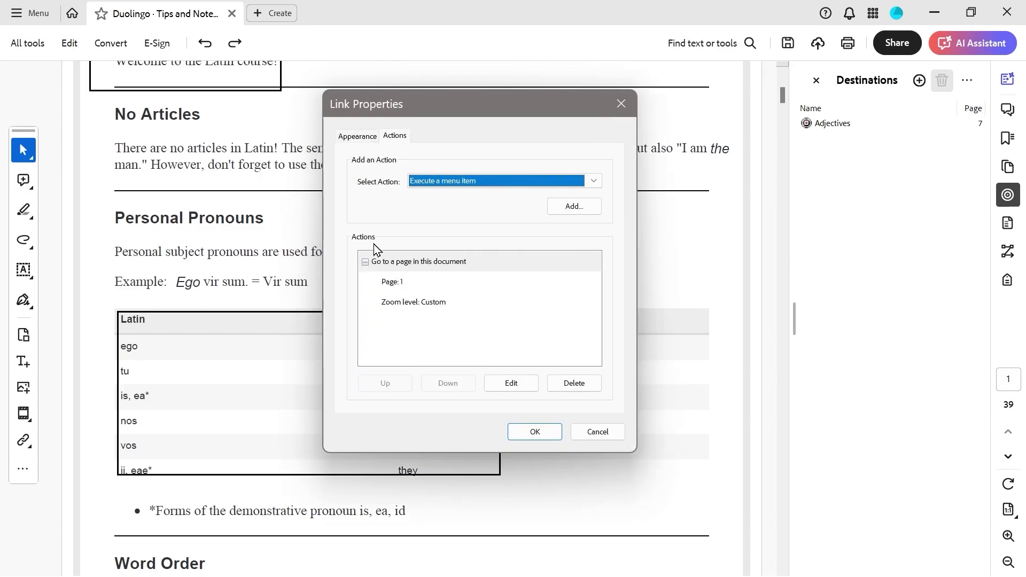
click(515, 382)
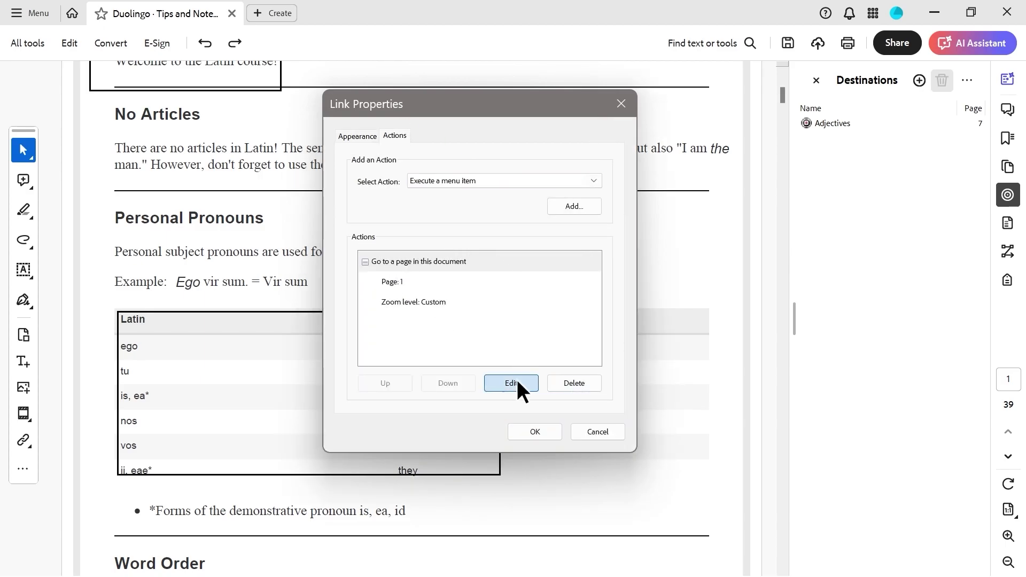
click(376, 311)
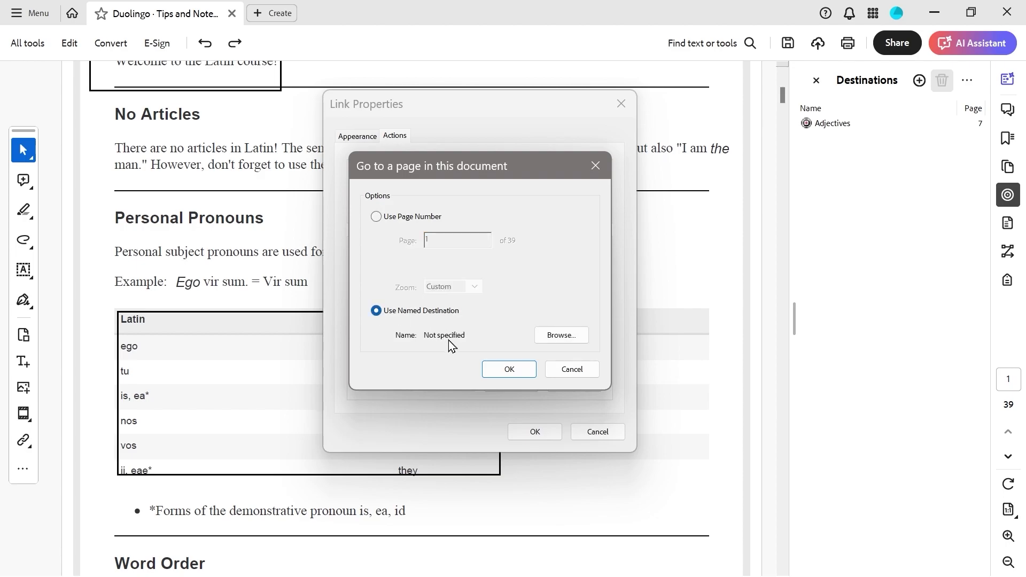
click(561, 337)
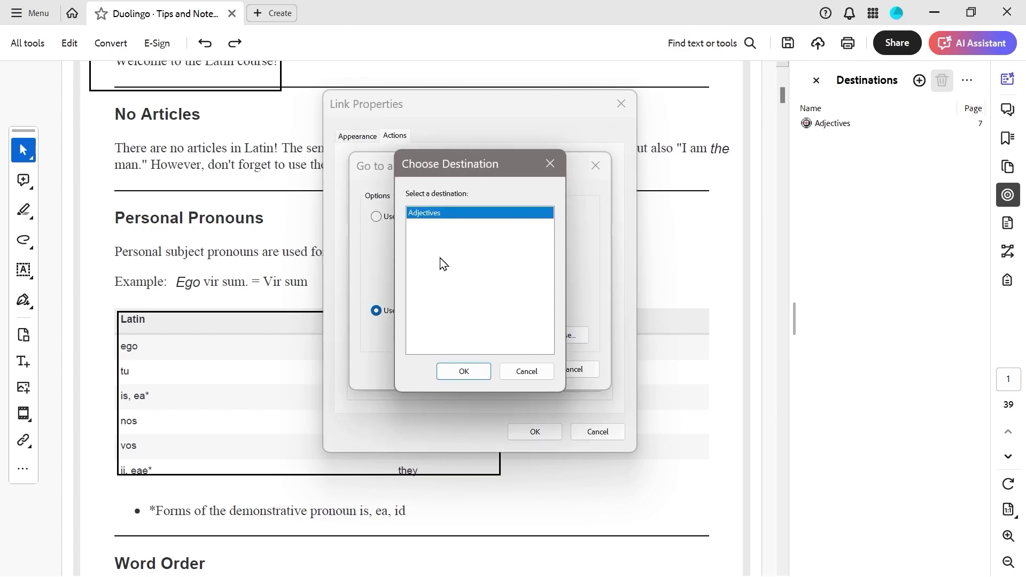
click(463, 371)
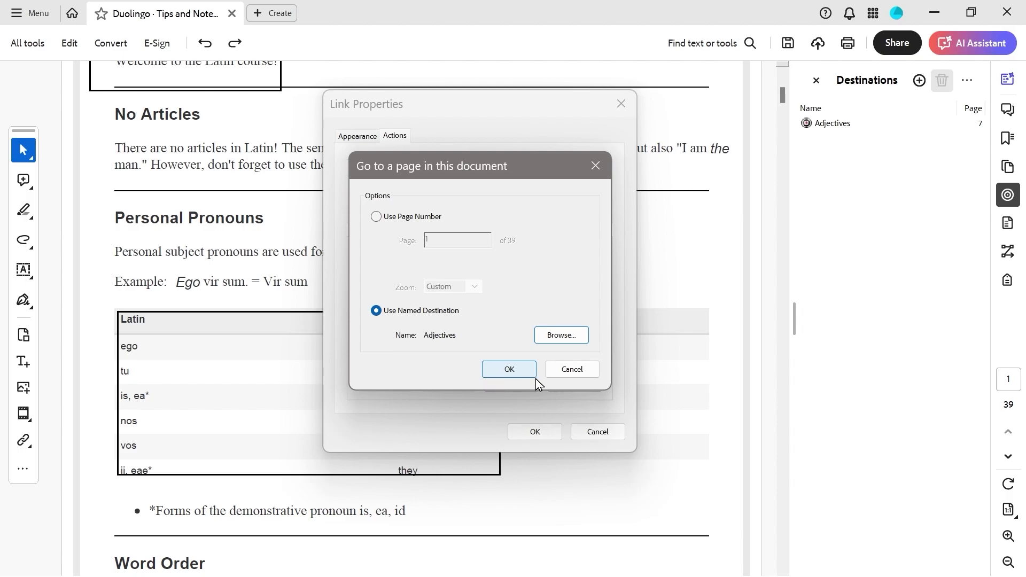
click(502, 373)
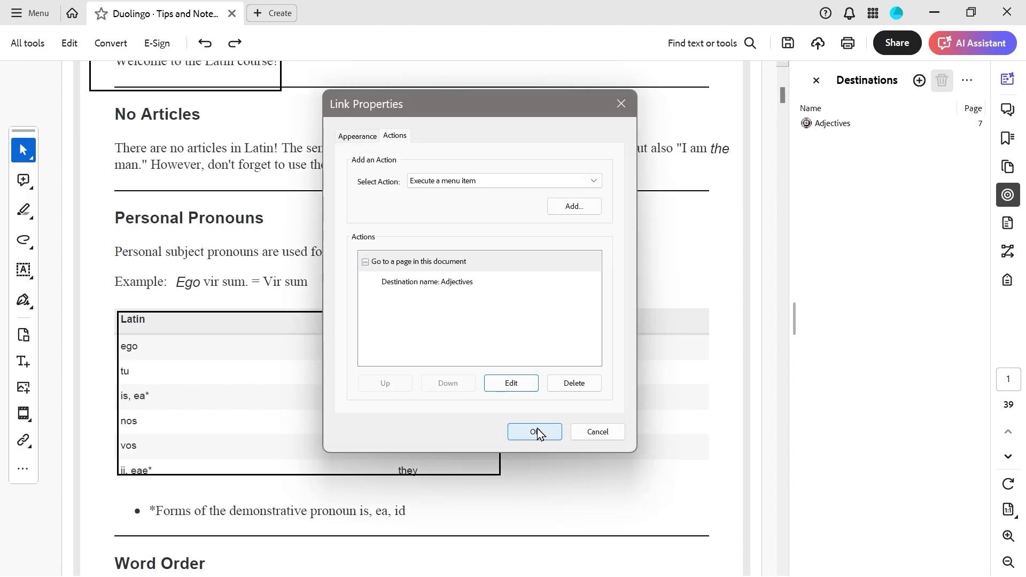
click(352, 137)
click(400, 136)
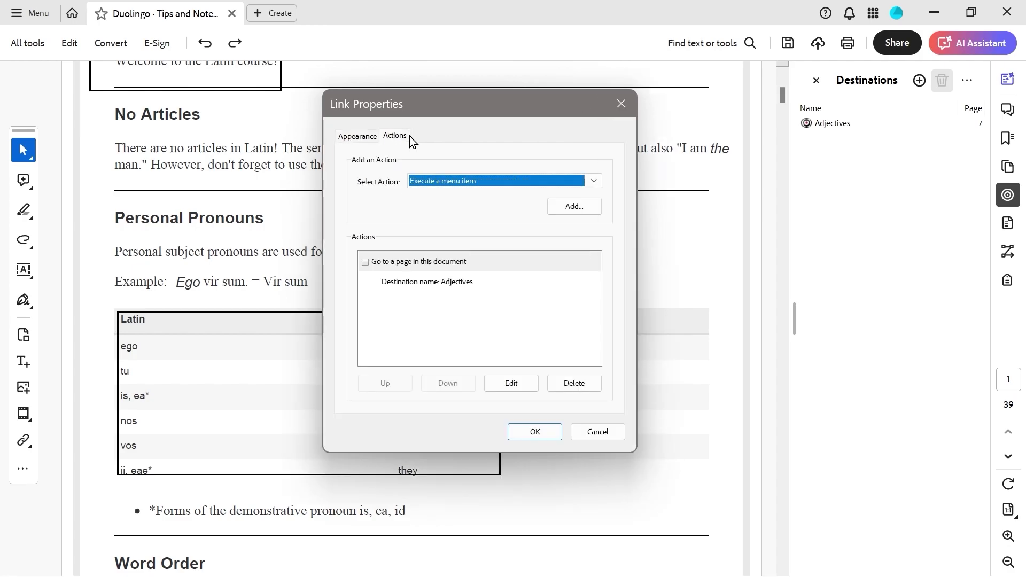
click(535, 431)
Test the pronoun table link by following it to the Adjectives section, then return to the earlier view.
click(328, 385)
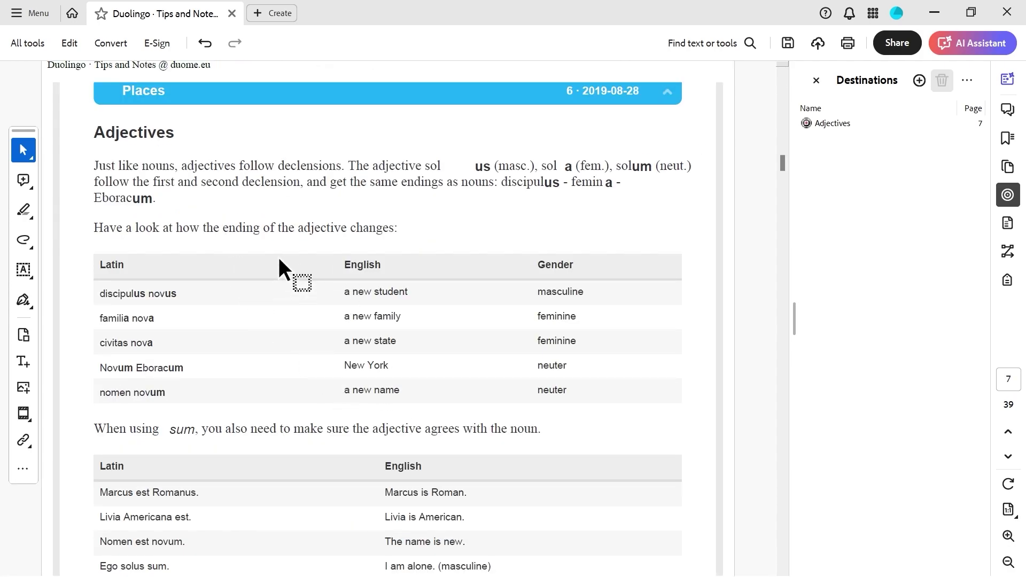
key(alt+Left)
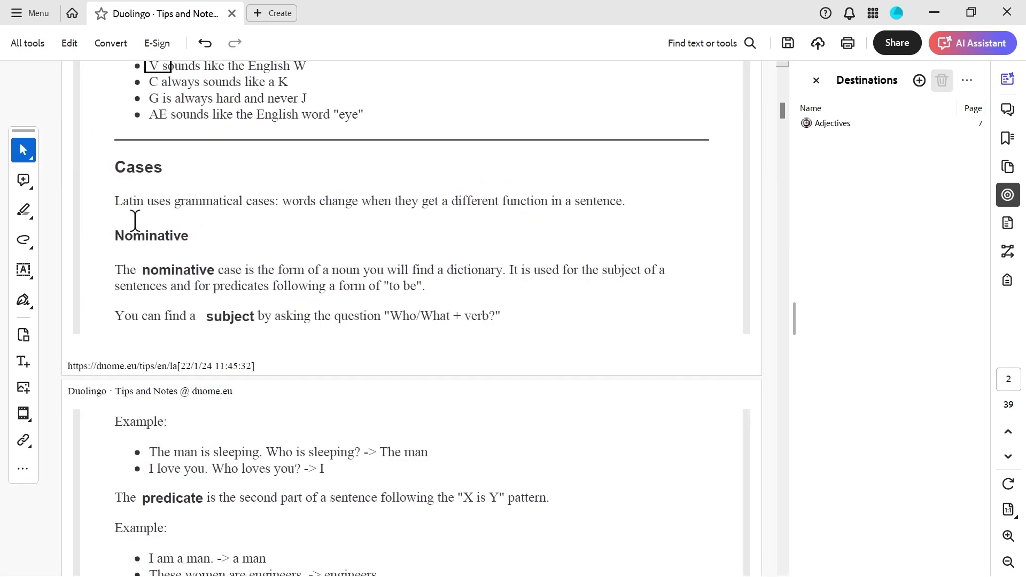
Change the go-to-page action of the link over the letter V under Pronunciation to the named destination Adjectives, and test the link.
scroll(135, 220, up, 5)
right_click(155, 366)
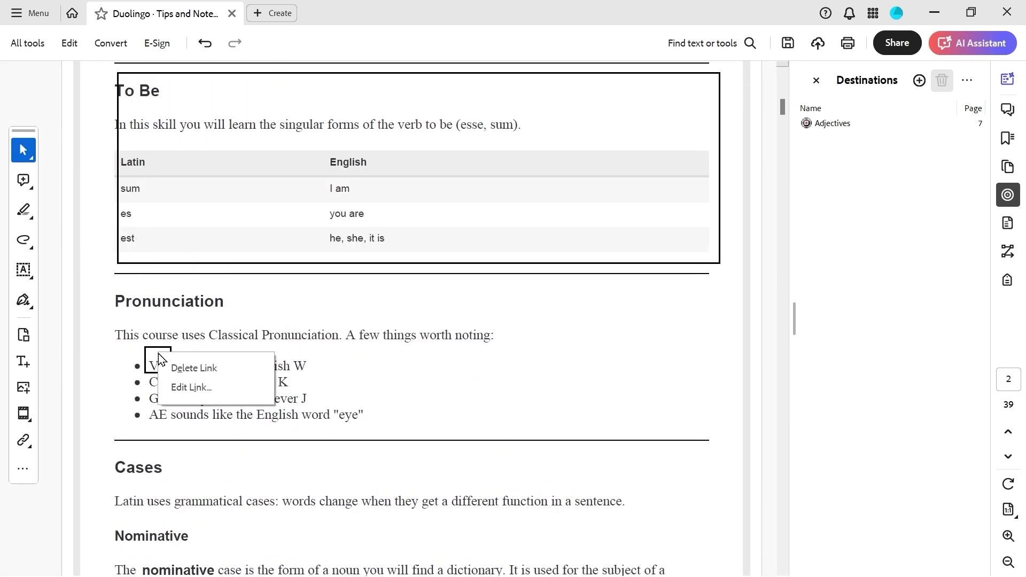
click(191, 387)
click(398, 139)
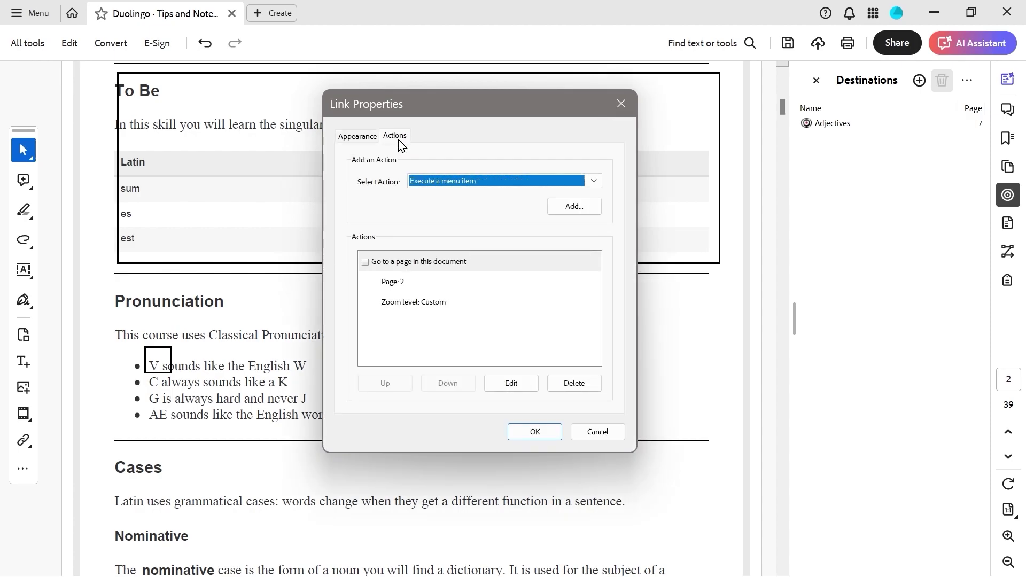
click(510, 383)
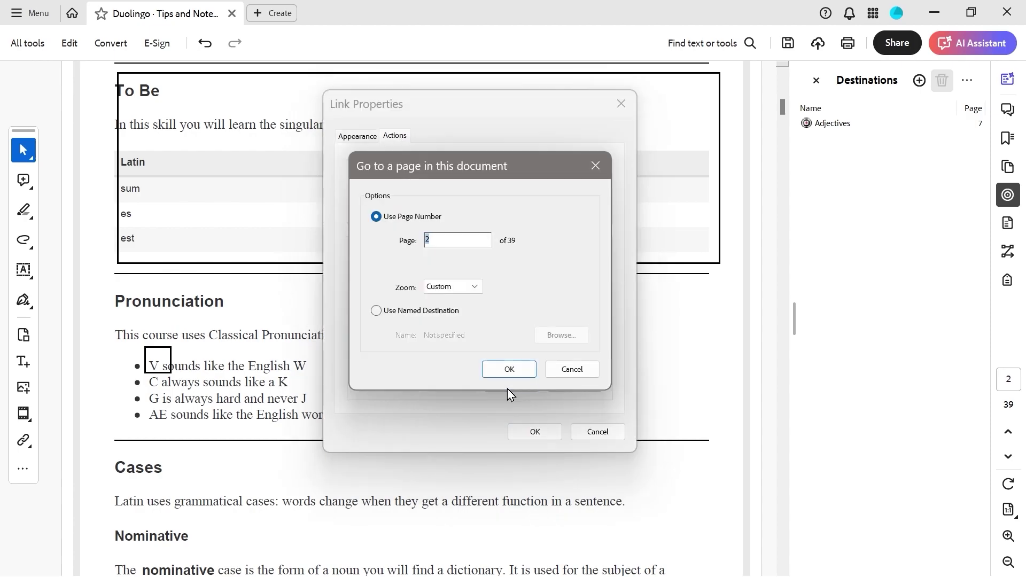
click(376, 312)
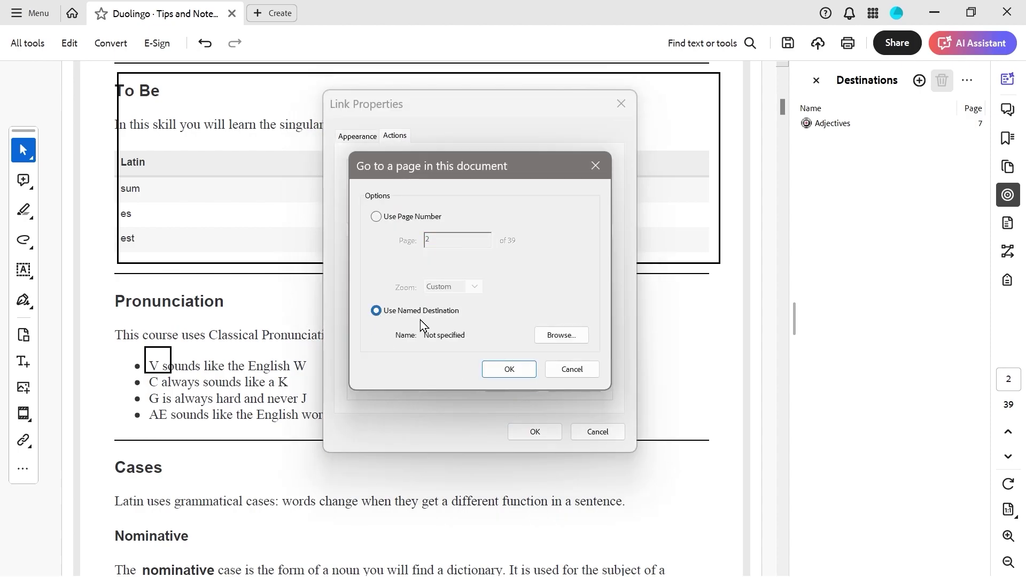
click(556, 336)
click(464, 372)
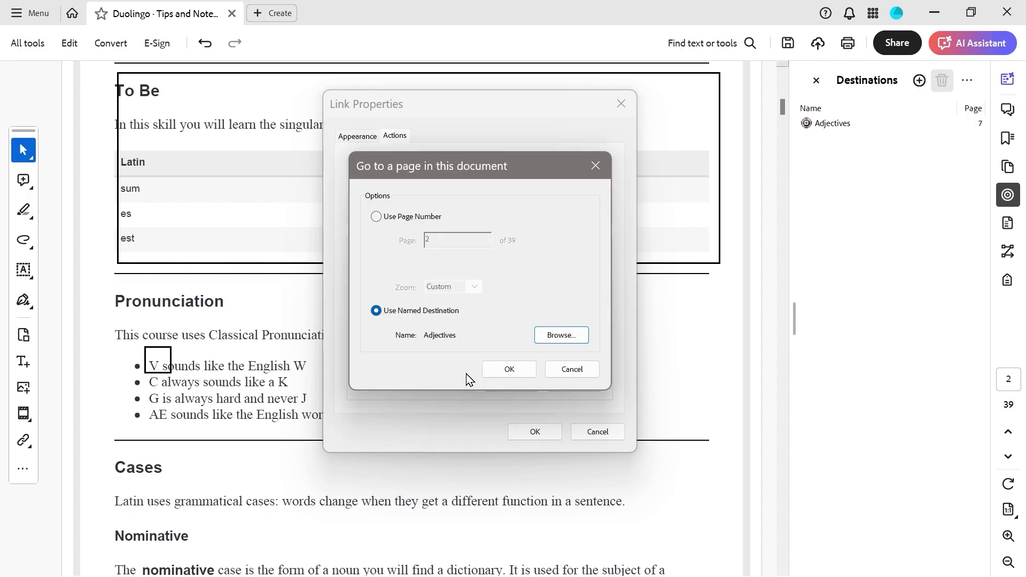
click(510, 373)
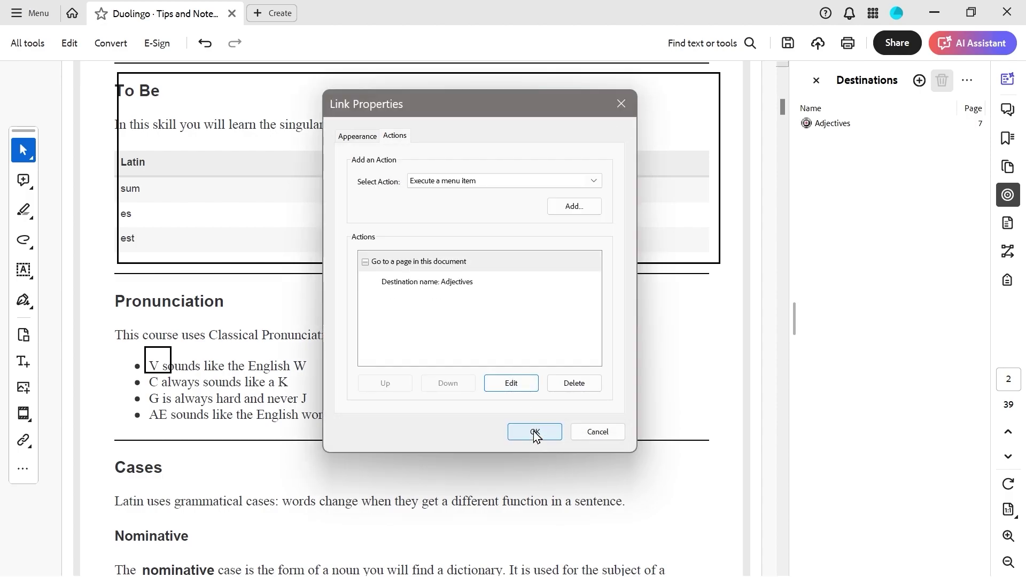
click(535, 432)
click(156, 361)
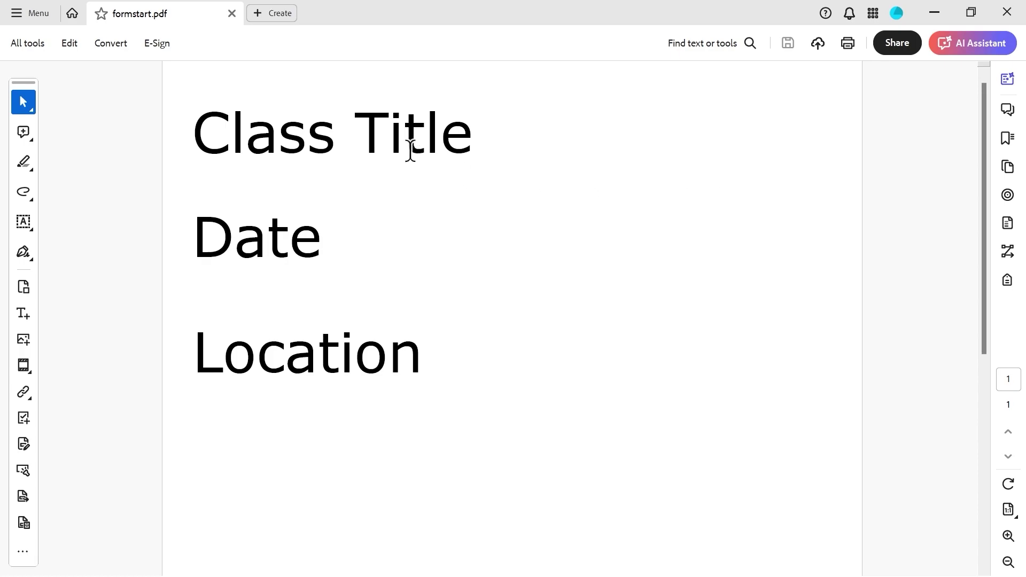
Create a fillable form from formstart.pdf with Prepare a form, and narrow the Fields side panel.
click(440, 133)
click(22, 418)
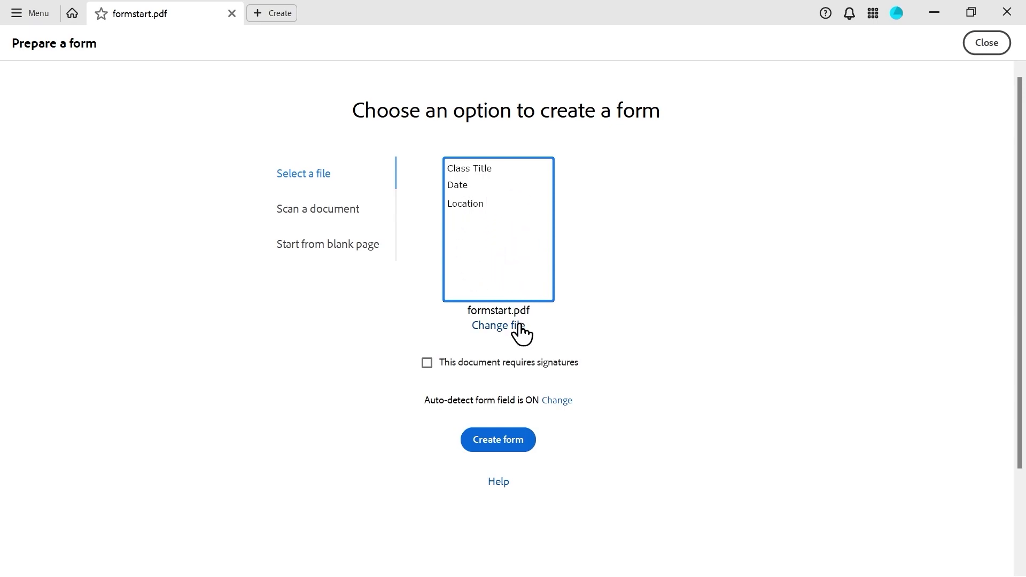
click(496, 446)
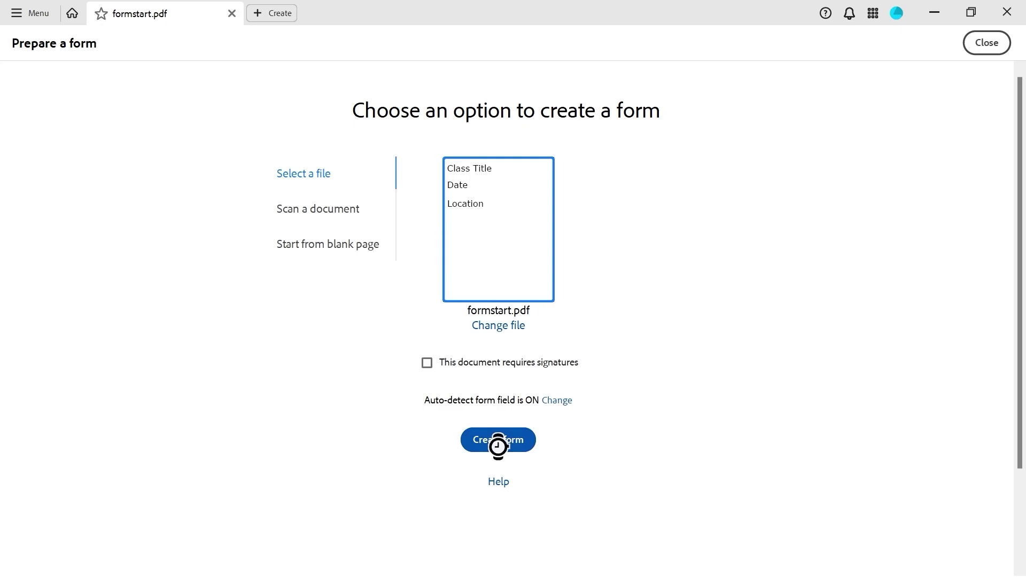
click(647, 327)
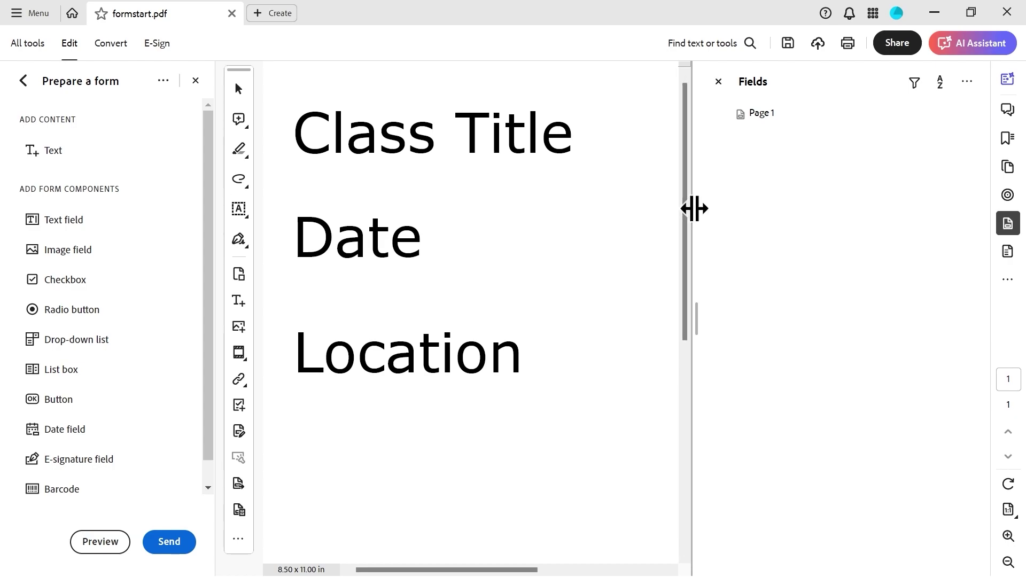
drag(693, 208, 864, 238)
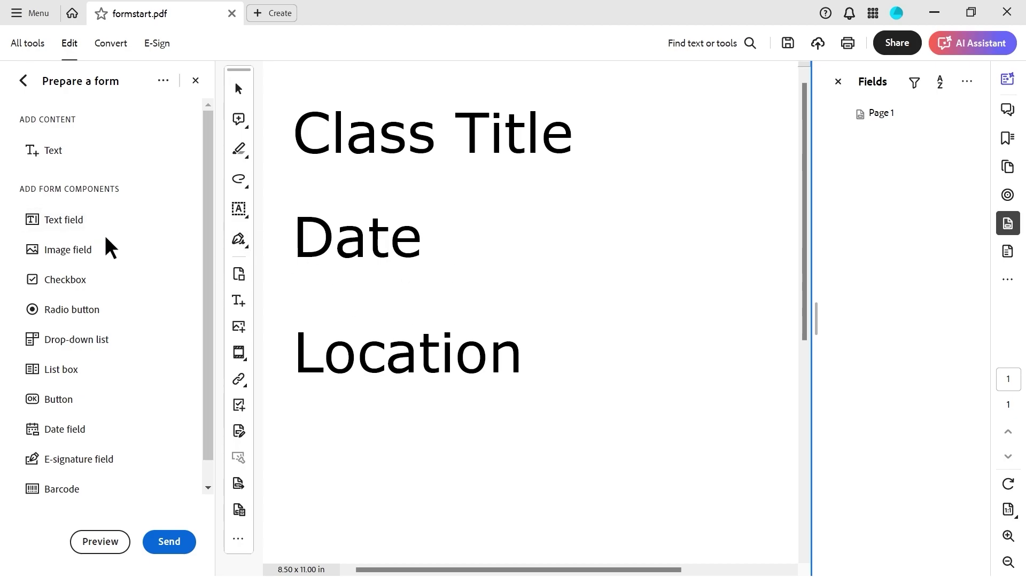
Add a text field beside the Class Title label and enlarge it to about 2.08 in wide by 0.51 in high.
click(65, 223)
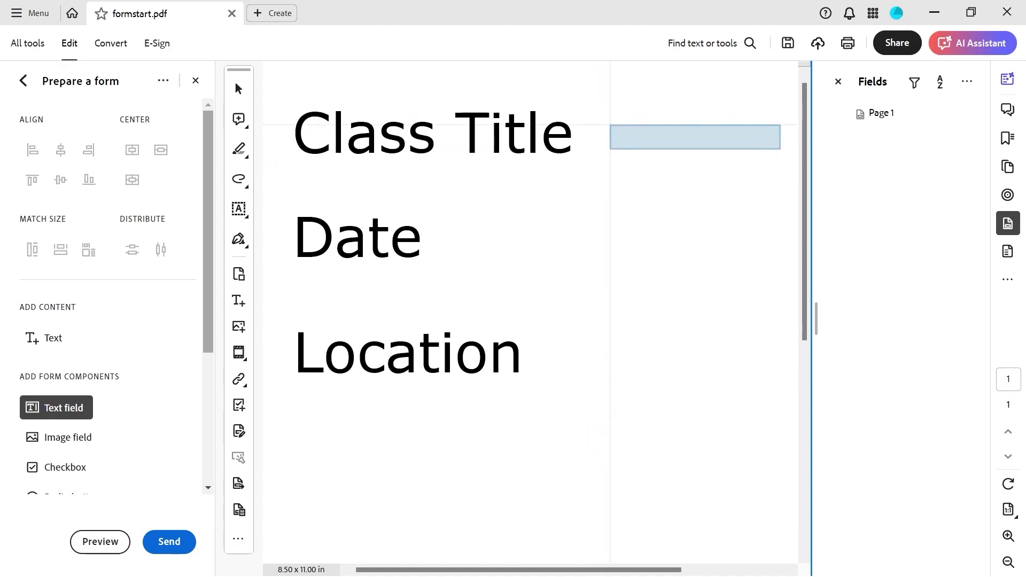
click(609, 120)
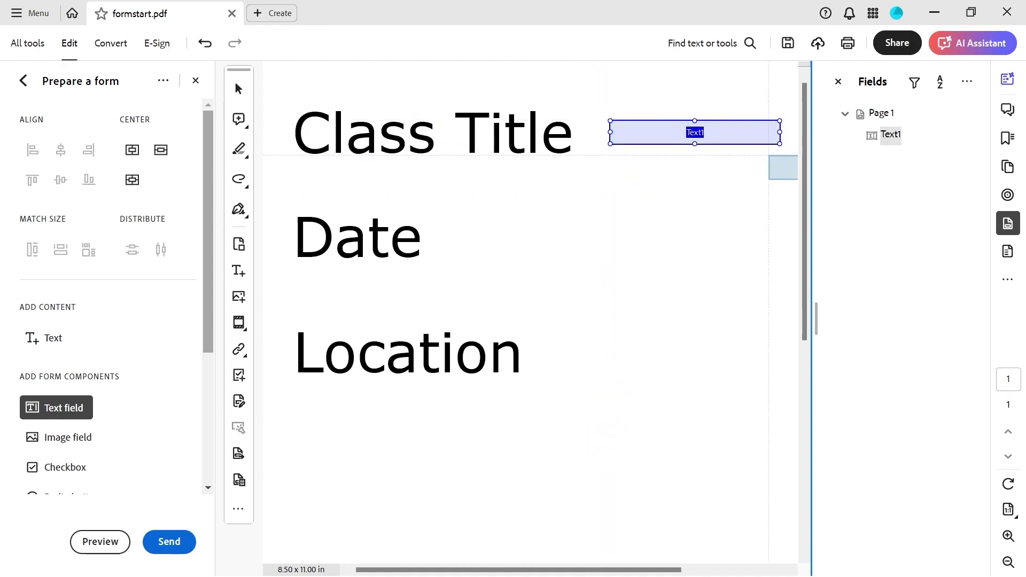
click(239, 92)
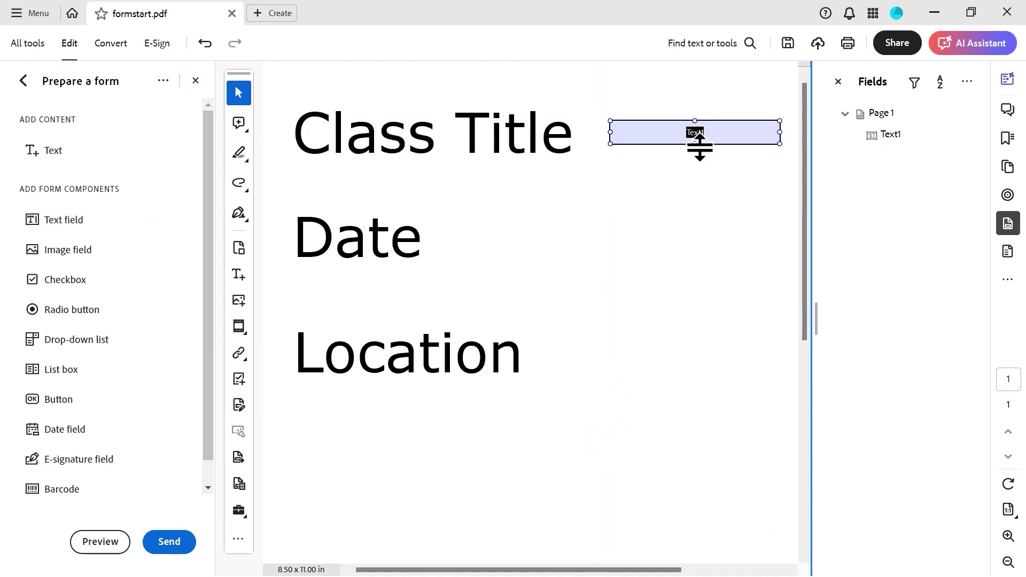
drag(699, 146, 656, 133)
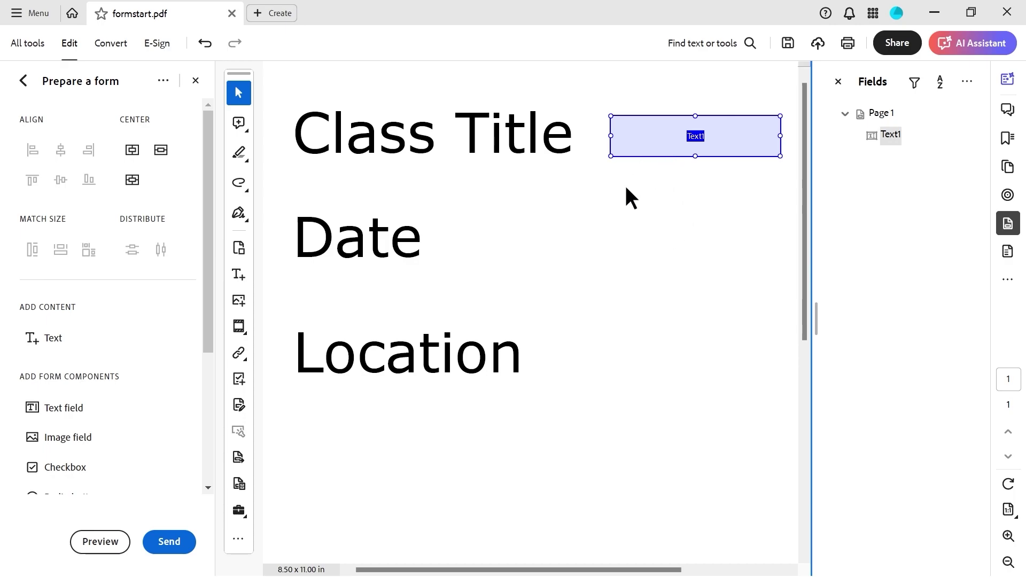
Name the new text field "Class Title" and give it the tooltip "5 Digit Class Code".
right_click(675, 137)
click(692, 152)
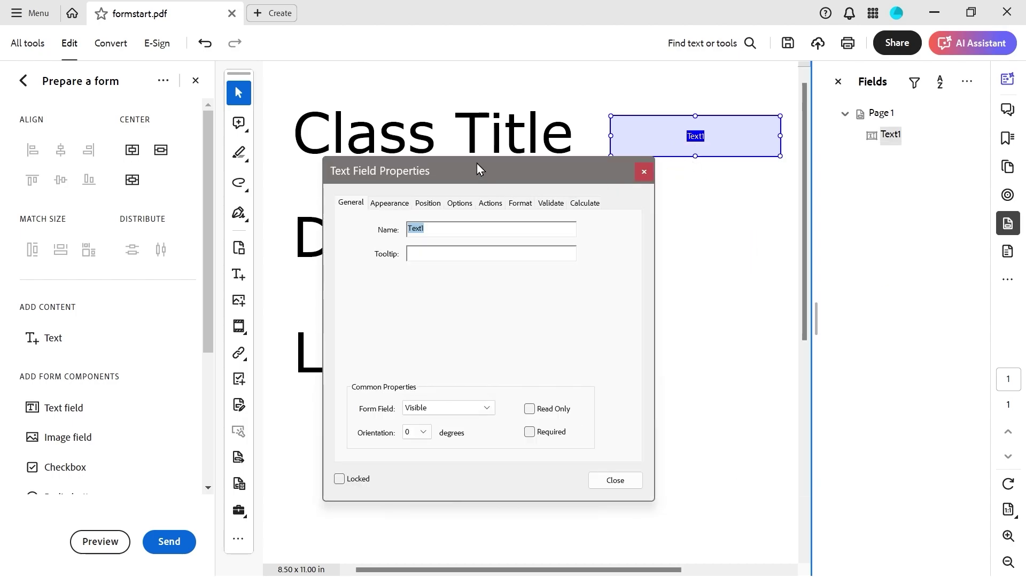
drag(477, 162, 511, 202)
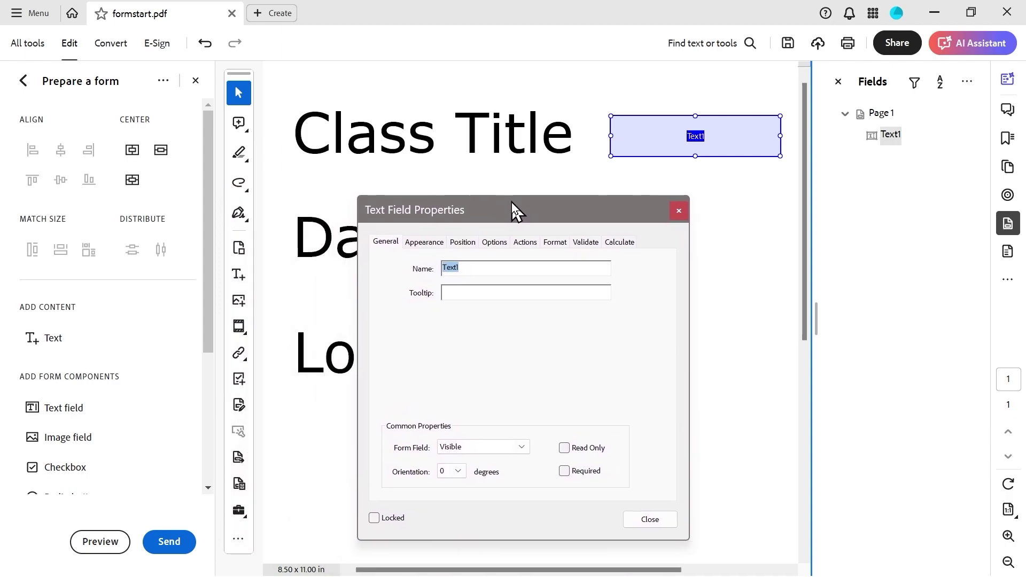
click(477, 273)
double_click(477, 272)
text(Class Title)
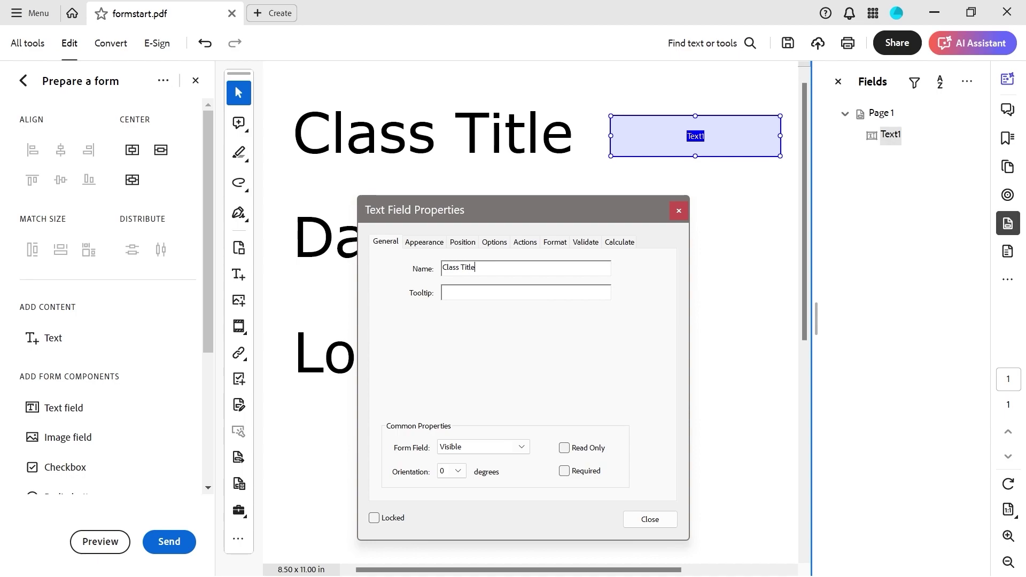
click(476, 294)
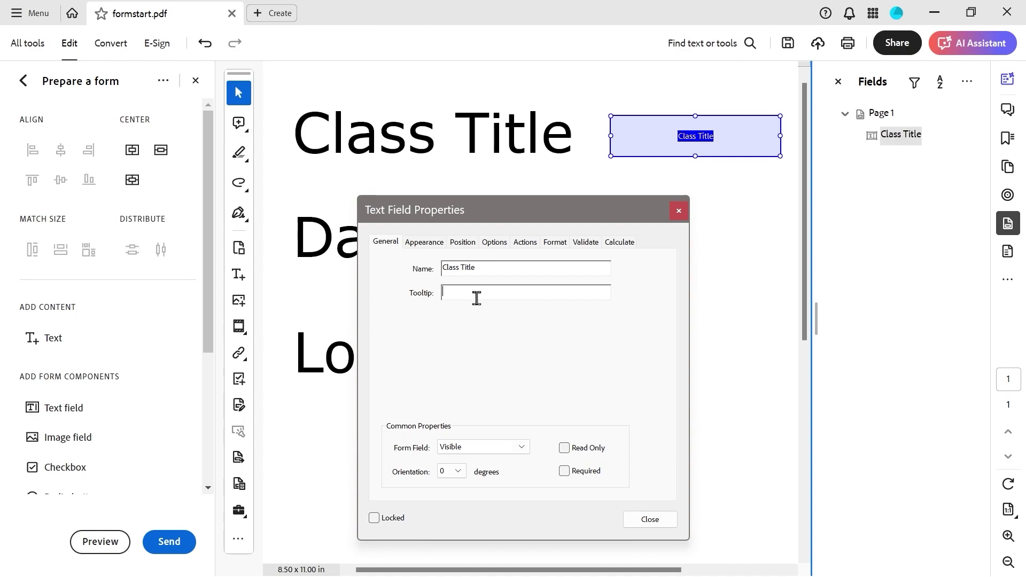
text(5 Digit Class Code)
Style the Class Title field with a thick black Inset border, a light yellow fill and font size 18.
click(433, 245)
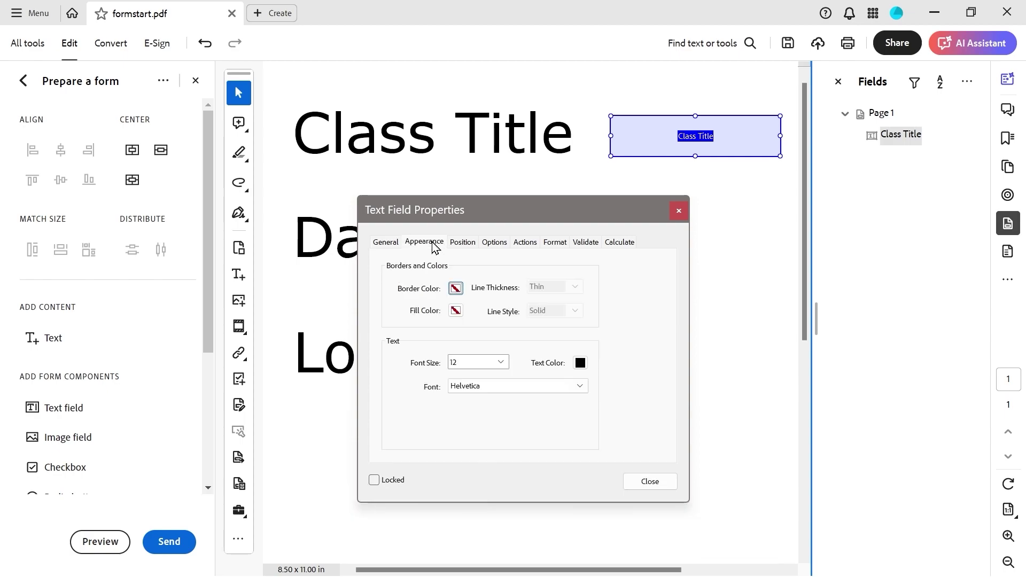
click(455, 288)
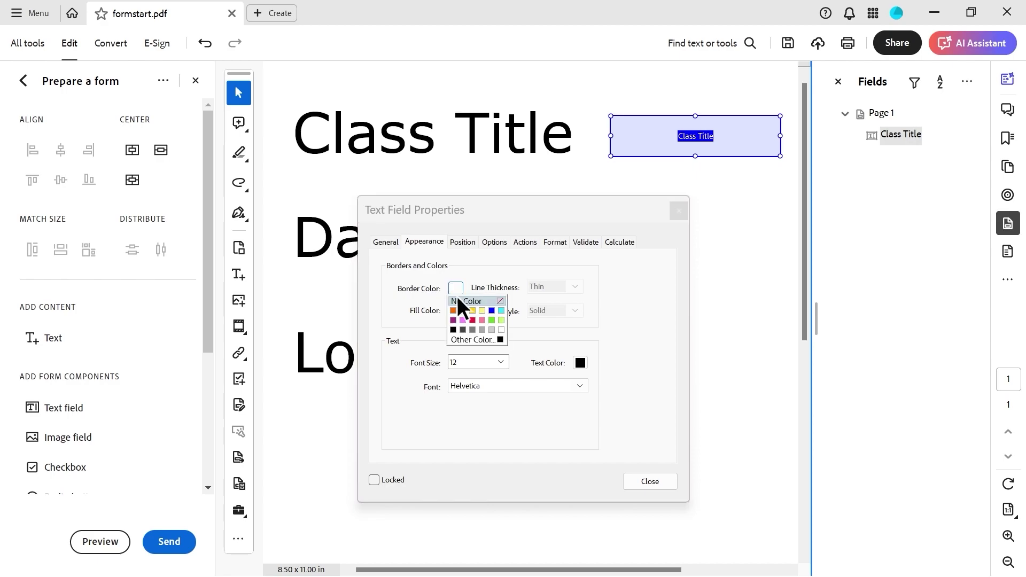
click(455, 329)
click(547, 287)
click(552, 325)
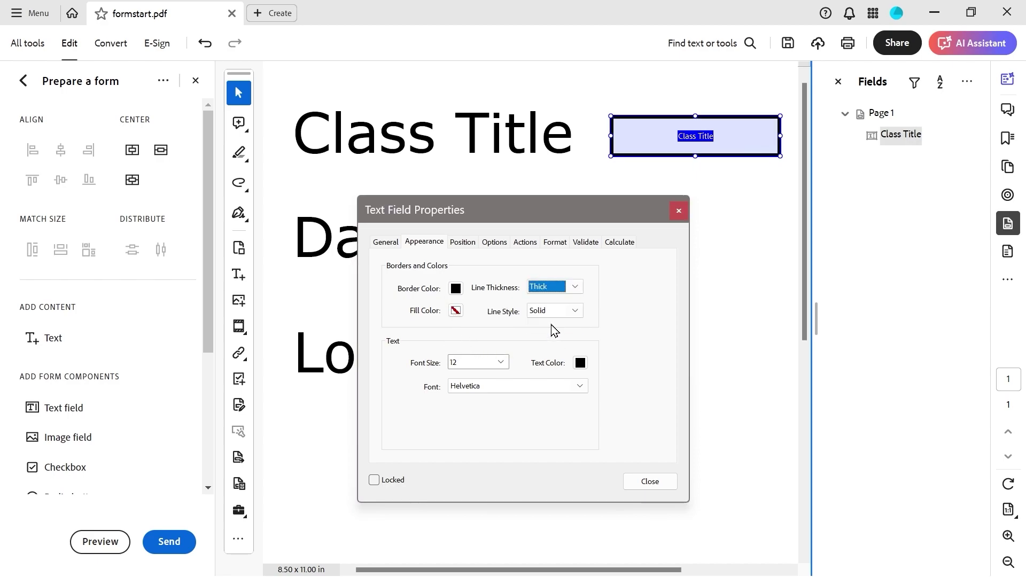
click(455, 312)
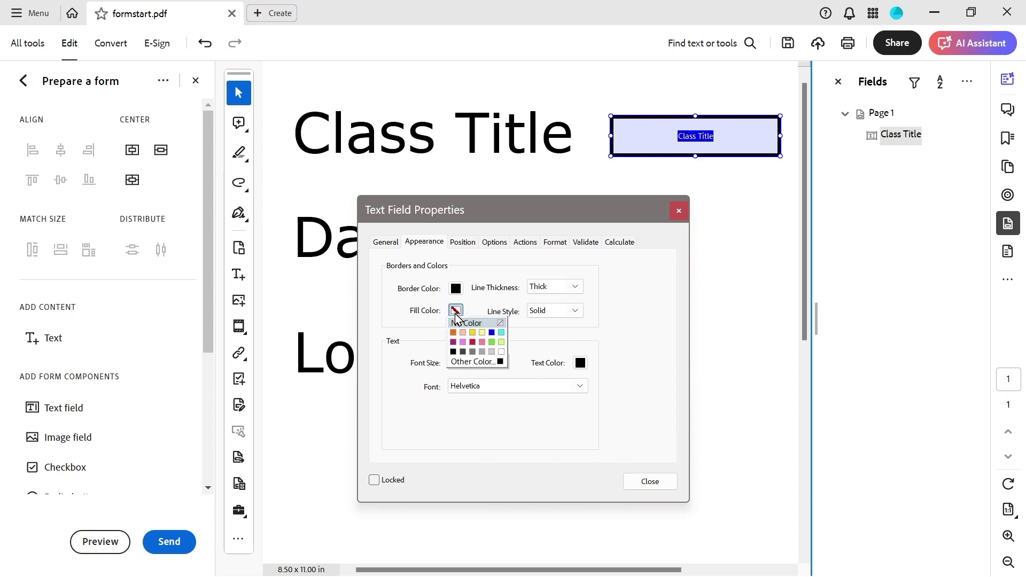
click(482, 332)
click(547, 314)
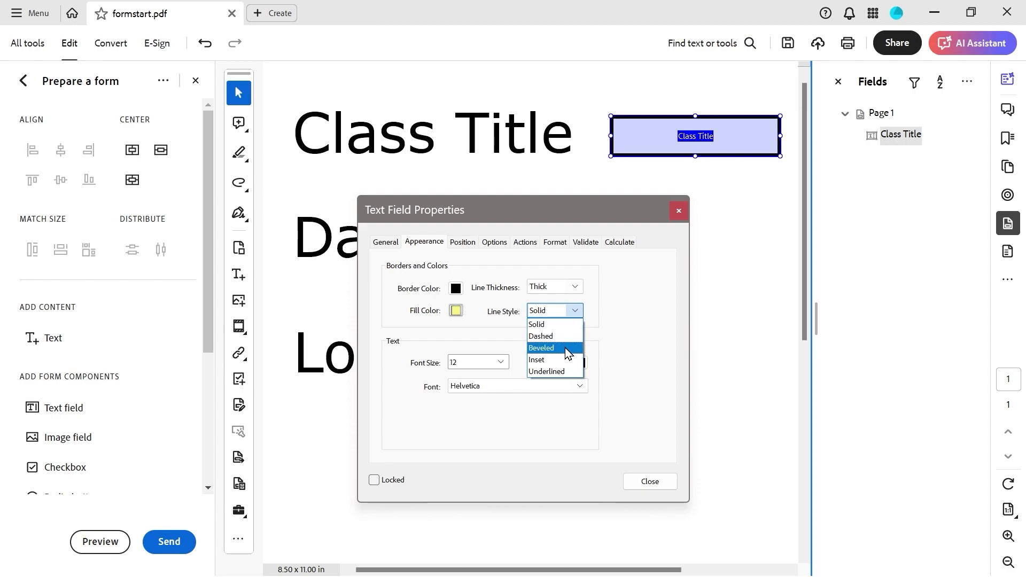
click(551, 361)
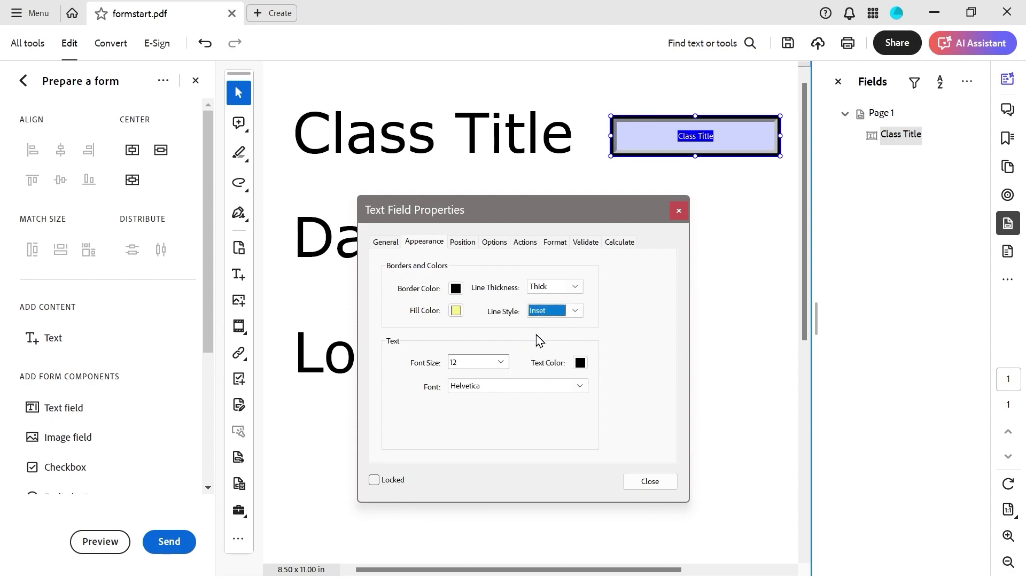
click(501, 363)
click(463, 458)
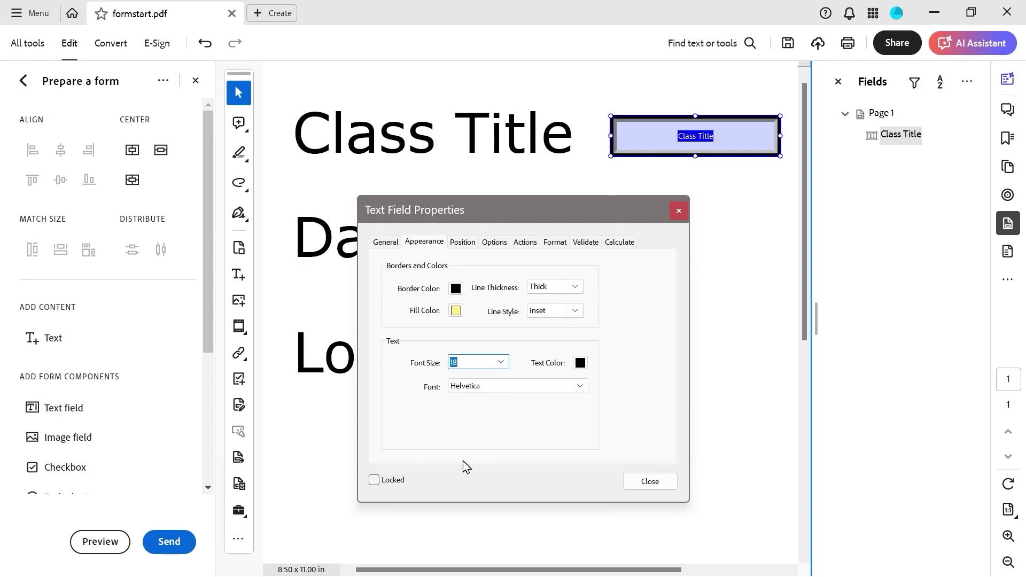
Review the Class Title field's position settings and set its text alignment to Center, keeping Check spelling enabled.
click(463, 246)
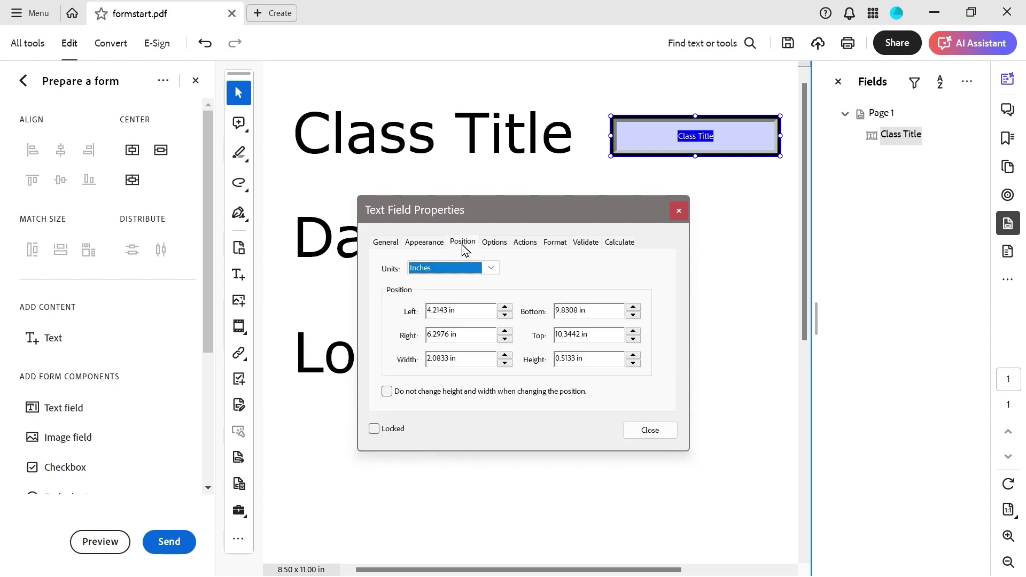
click(494, 243)
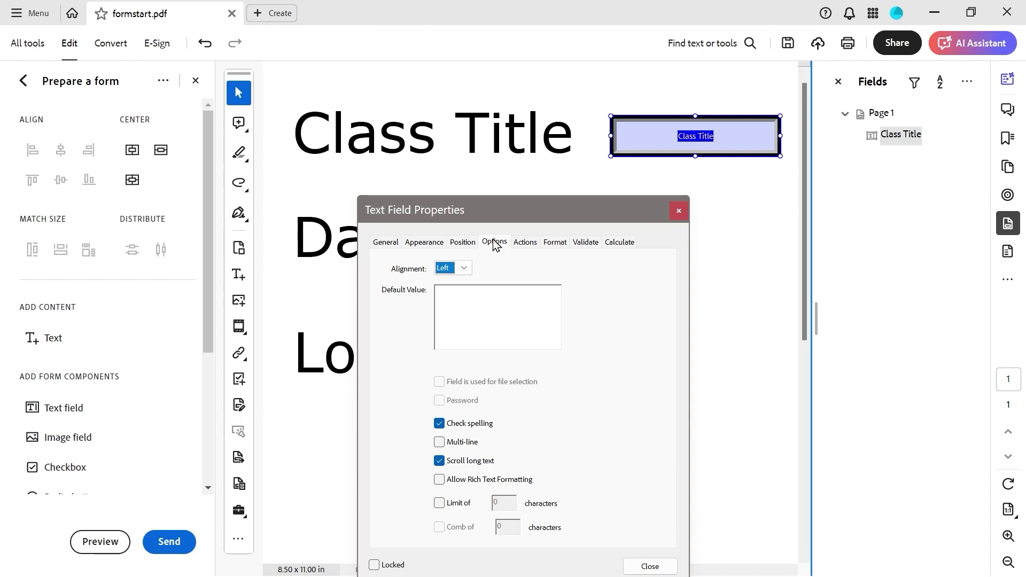
drag(493, 205, 383, 118)
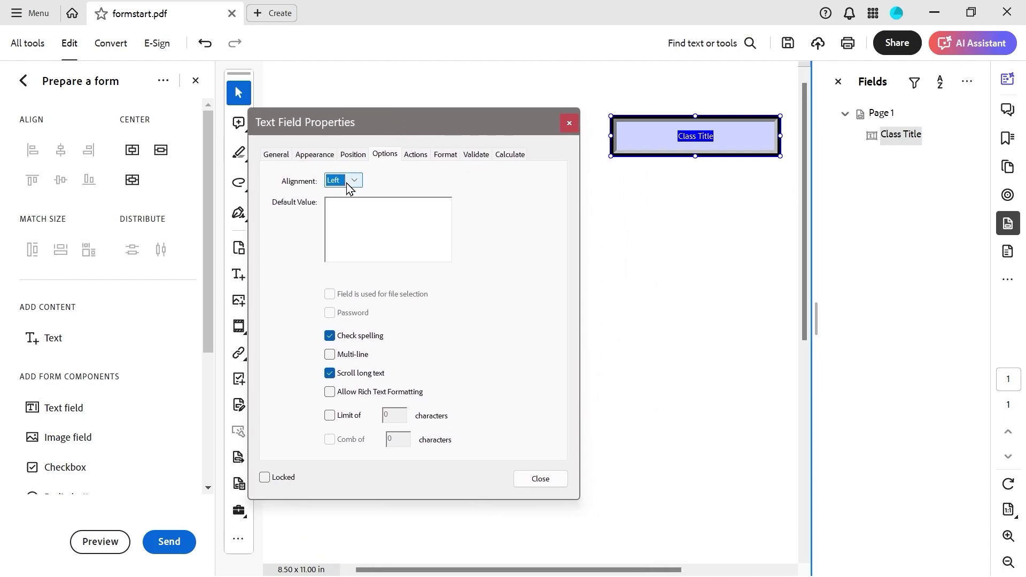
click(350, 181)
click(346, 205)
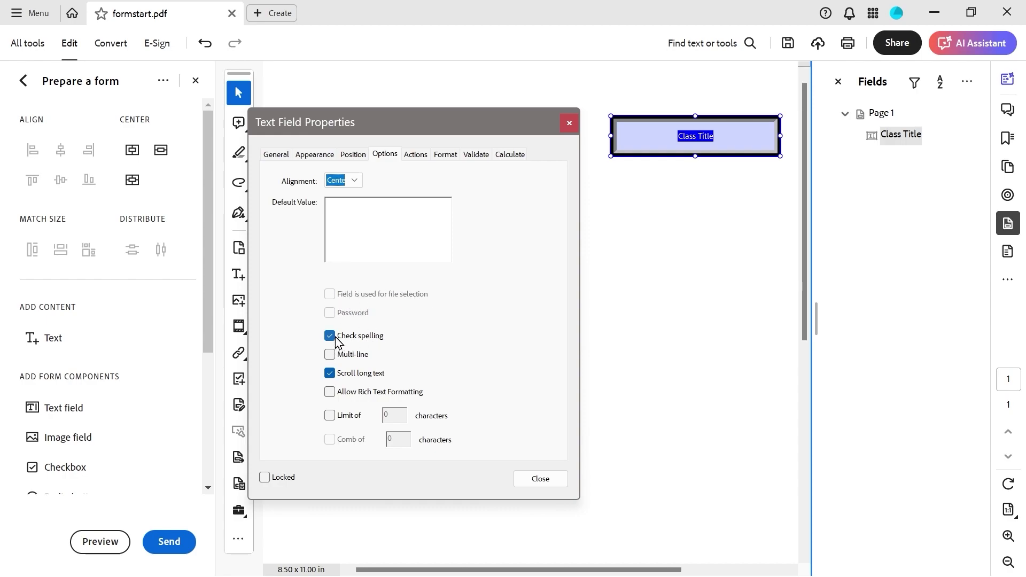
click(326, 337)
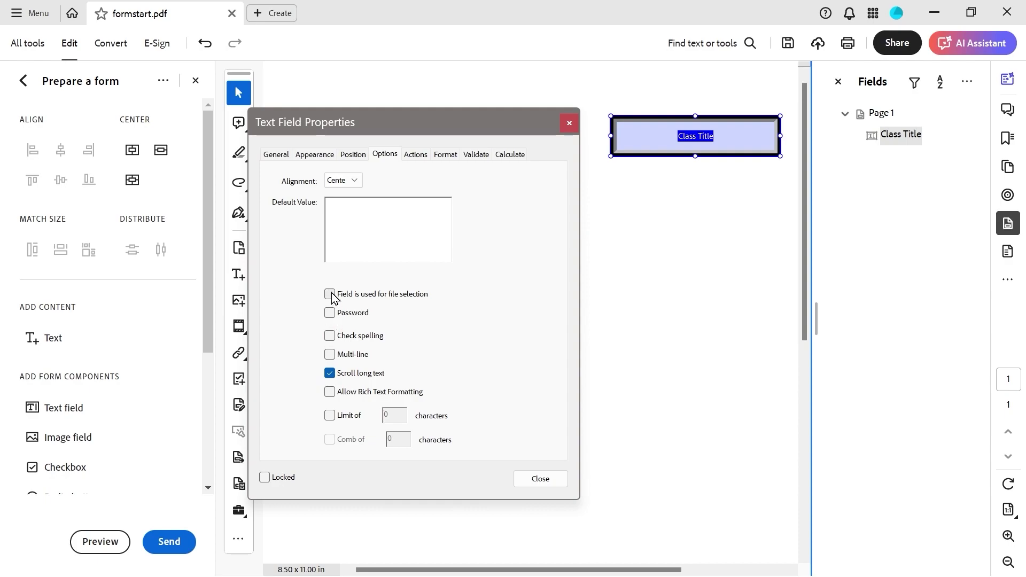
click(329, 336)
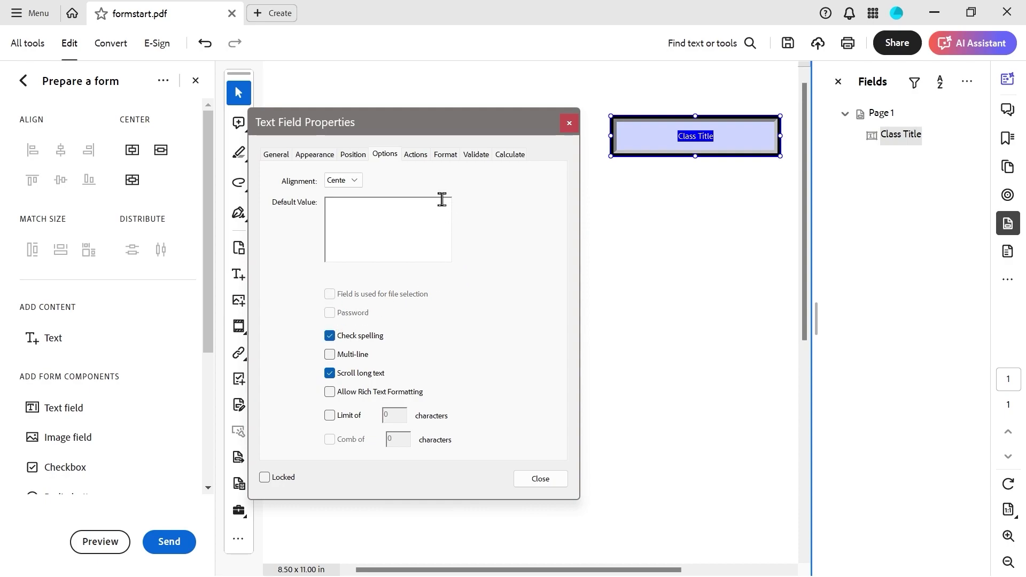
Set the Class Title field's format category to Special and return to its general properties.
click(415, 156)
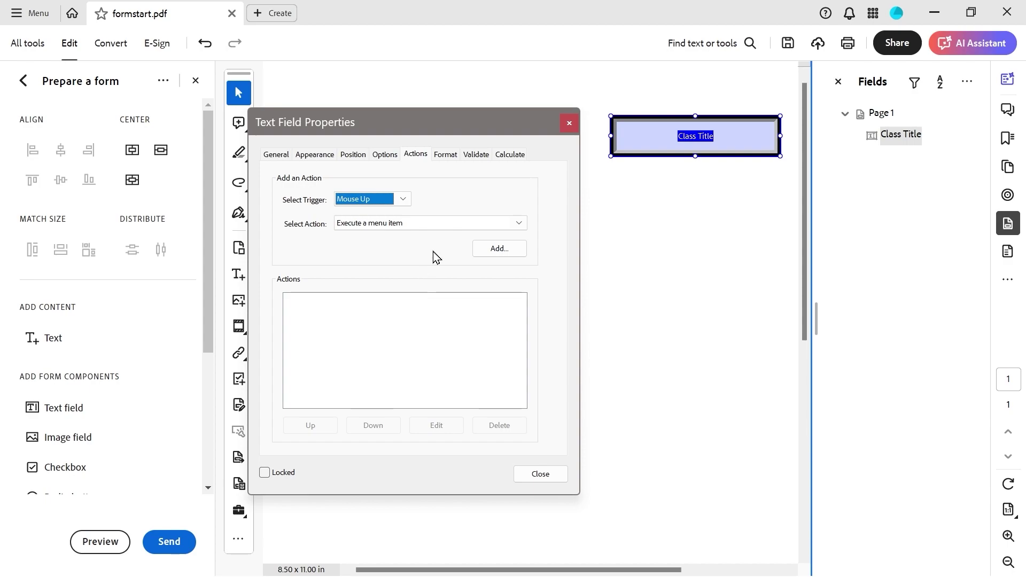
click(445, 155)
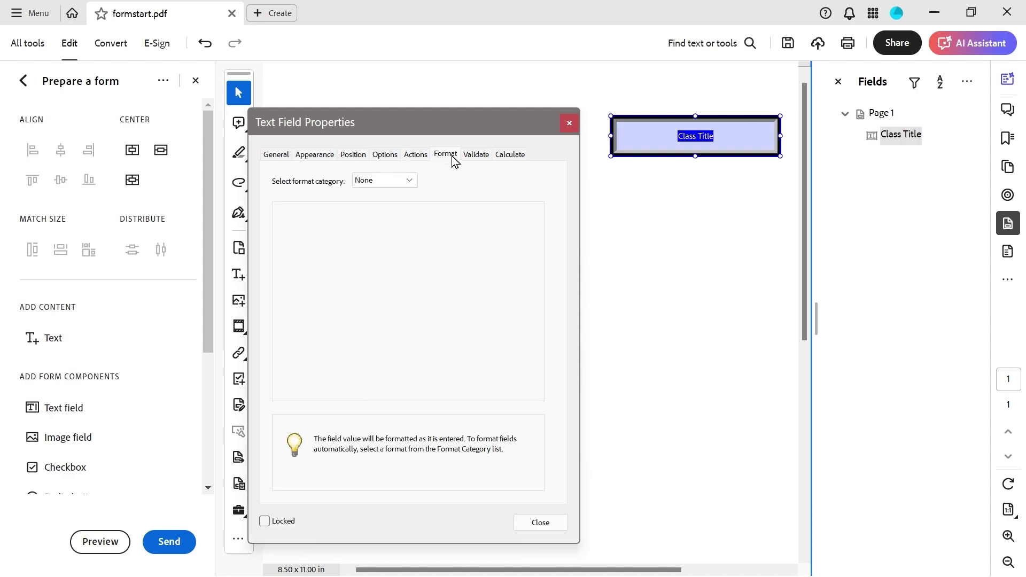
click(411, 182)
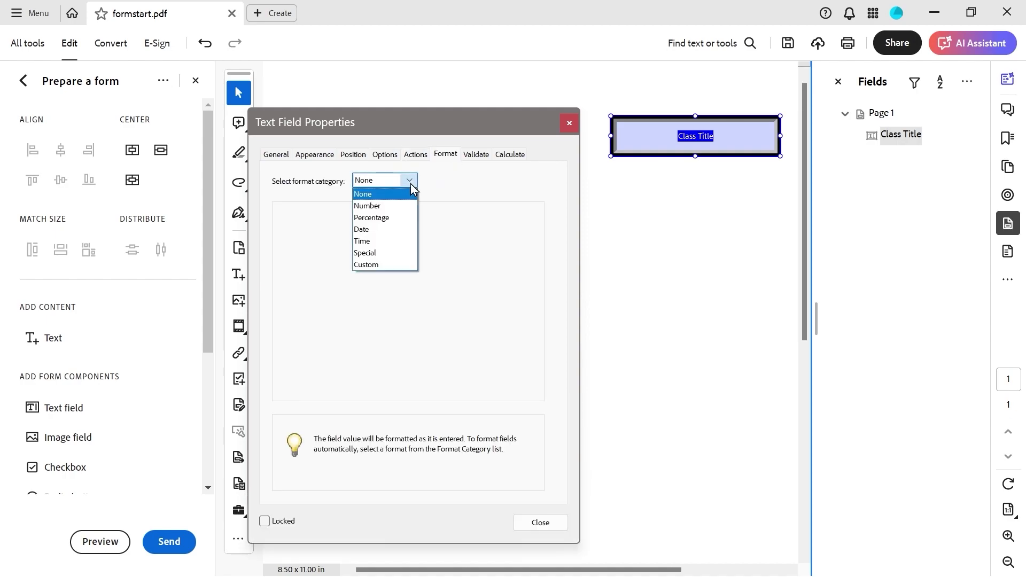
click(367, 254)
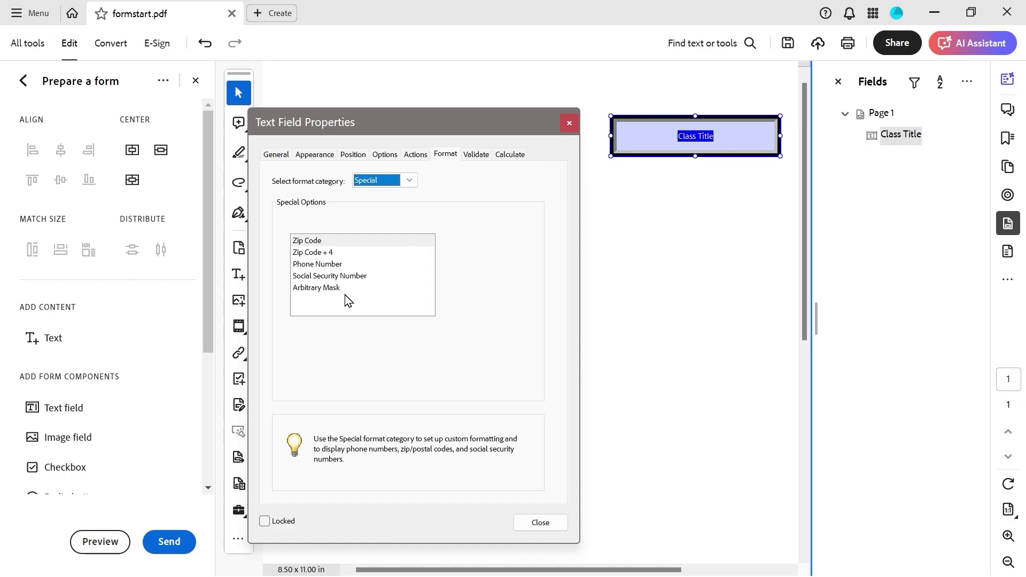
click(276, 155)
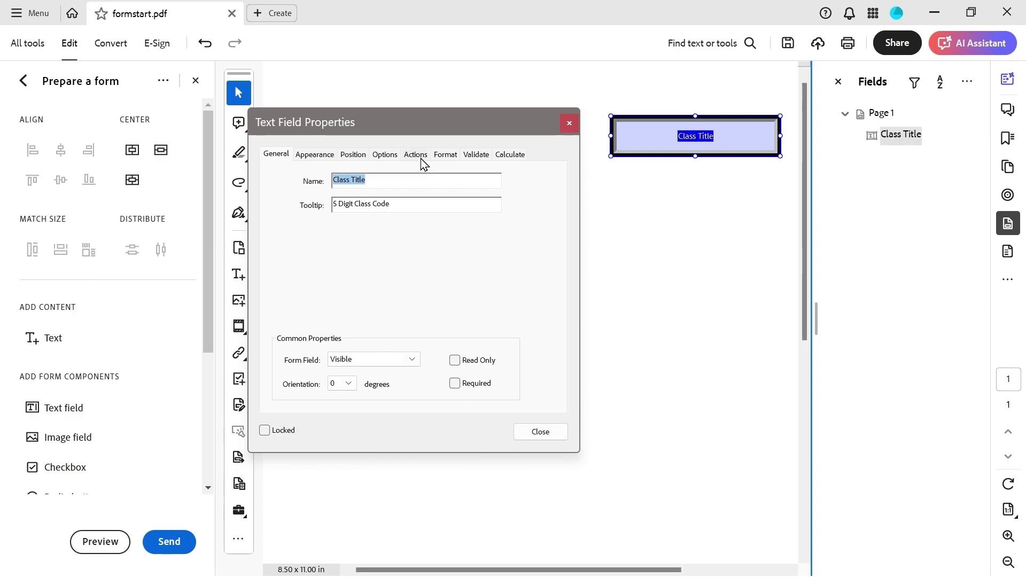
Format the Class Title field with the Special category's Arbitrary Mask set to AA999 and close its properties.
click(443, 155)
click(328, 289)
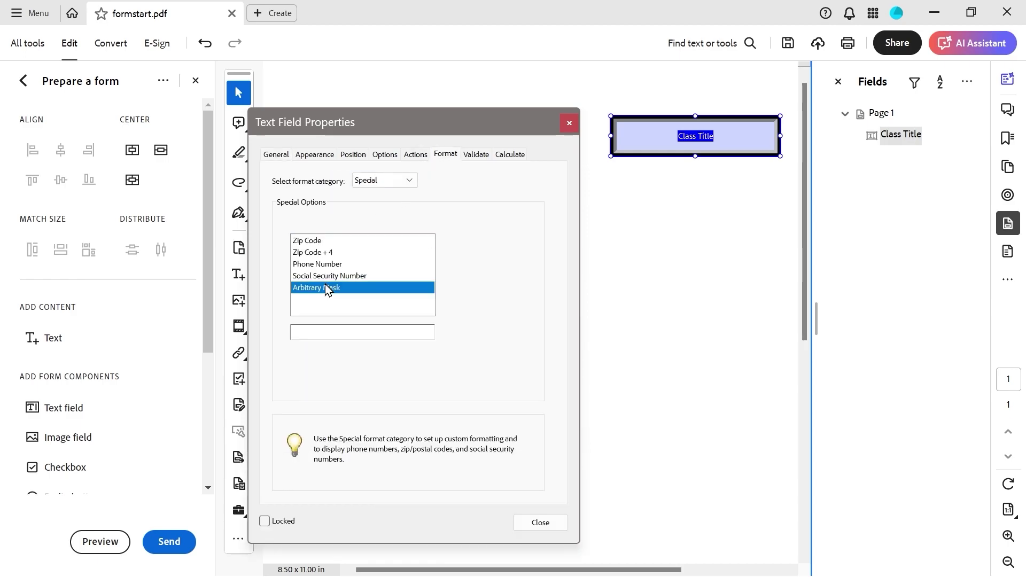
click(338, 331)
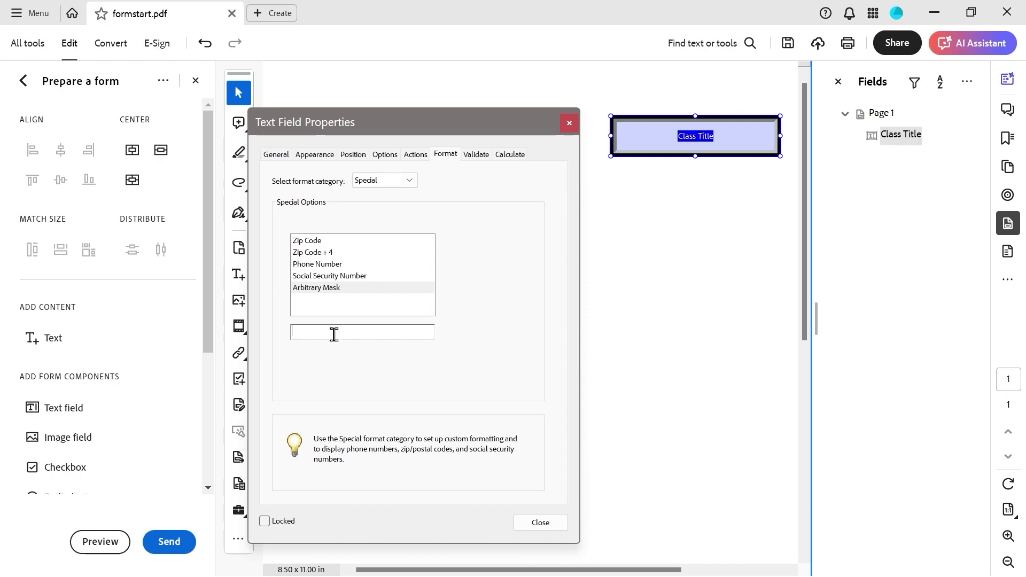
text(AA)
text(999)
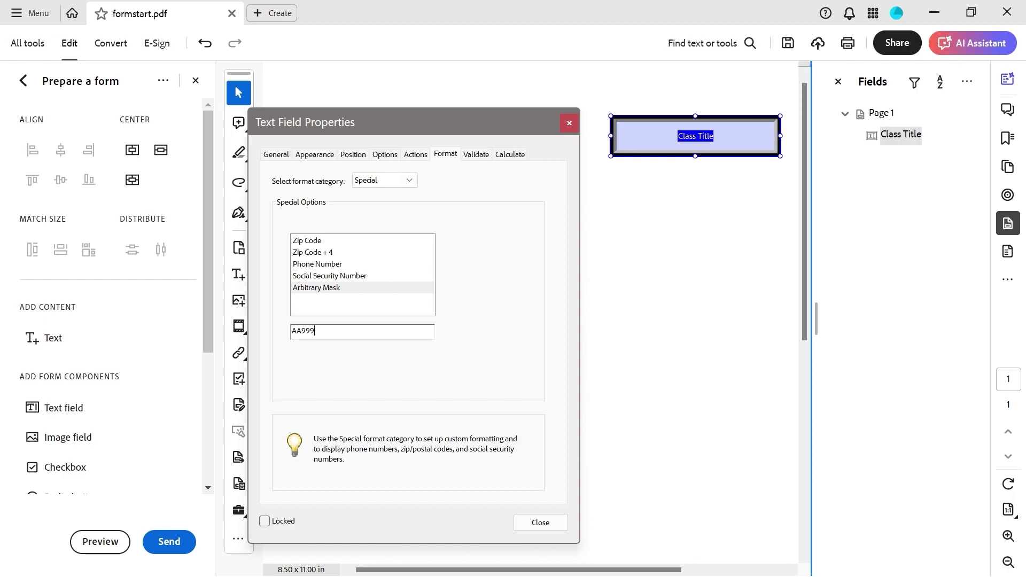
click(476, 154)
click(517, 155)
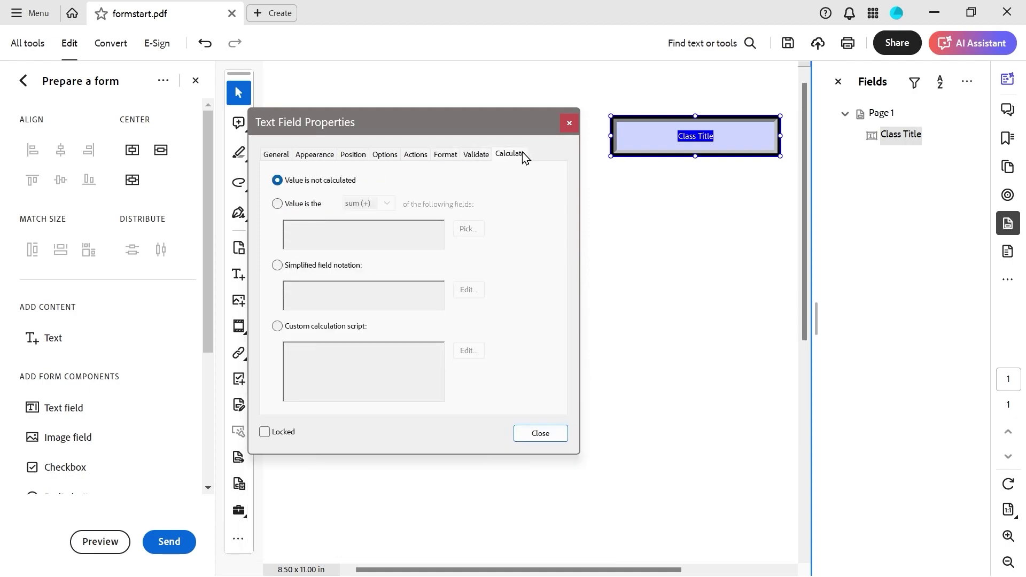
click(541, 434)
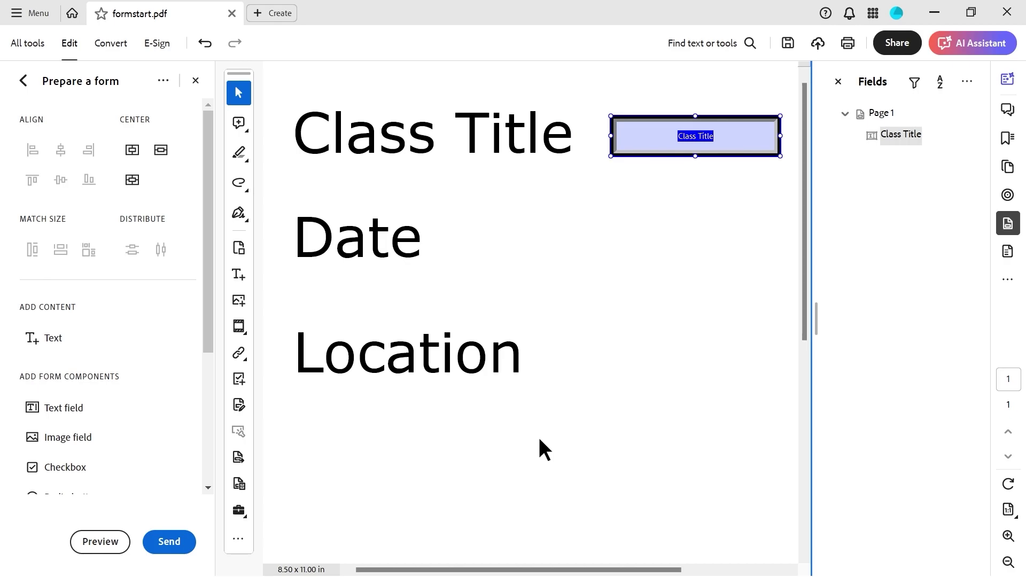
Preview the form and test the Class Title field by entering 1 and ac500, returning to form editing when done.
click(100, 541)
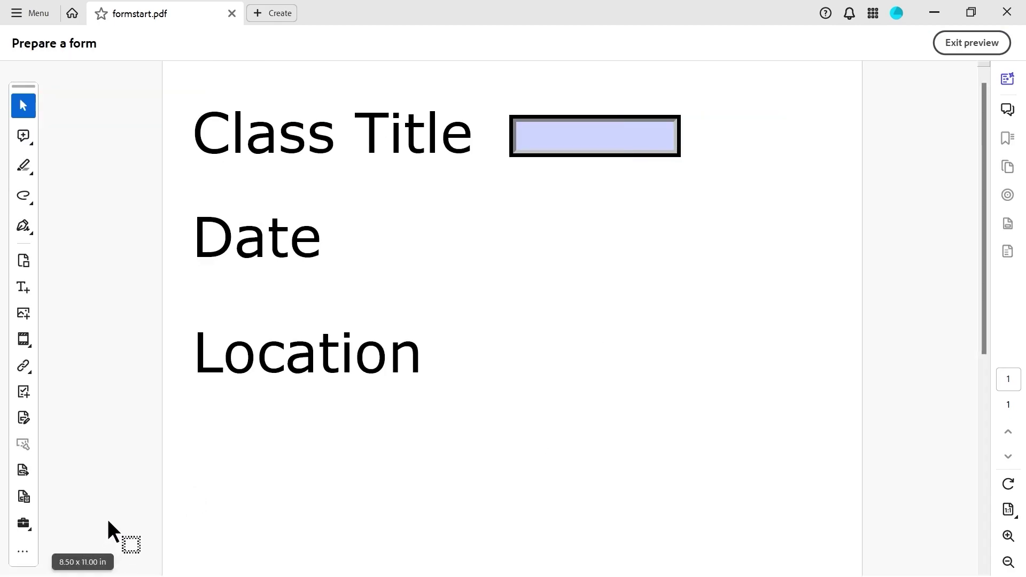
click(573, 131)
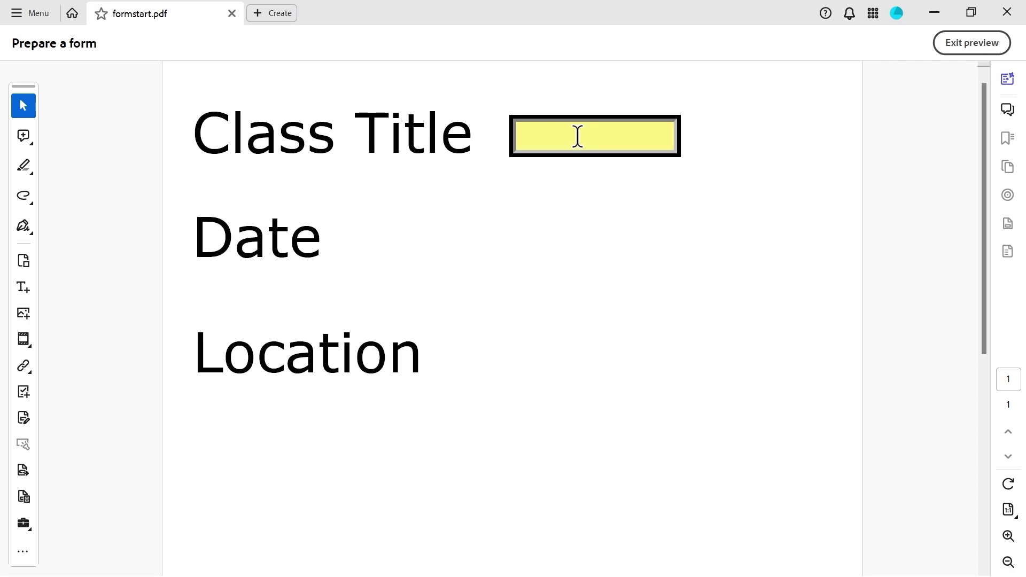
text(1)
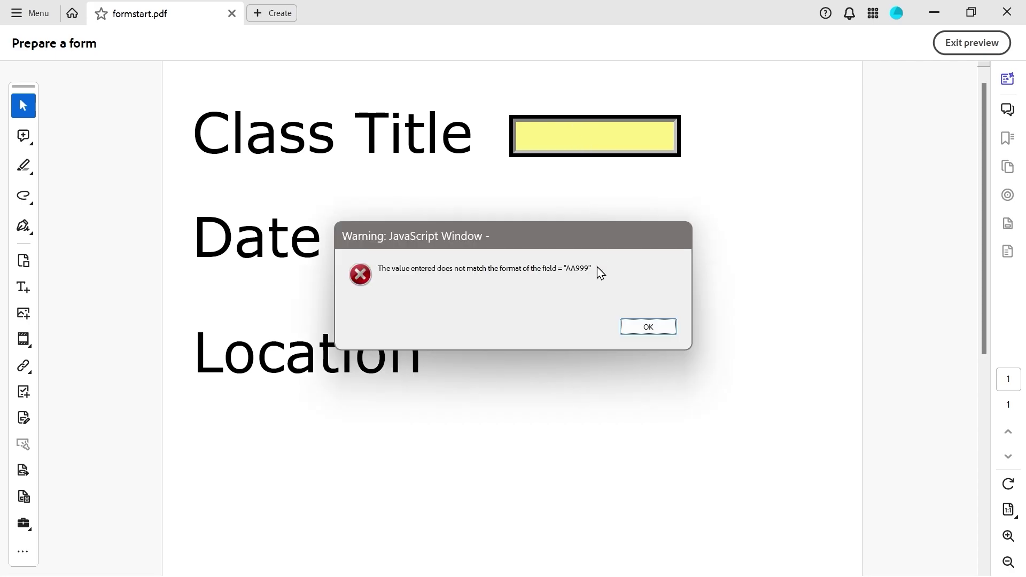
click(648, 327)
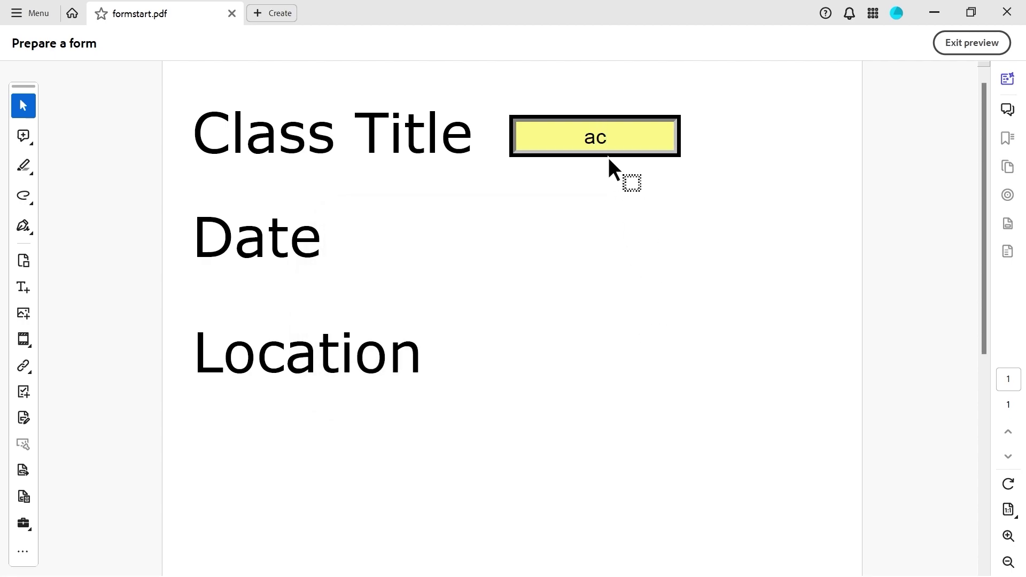
text(ac500)
click(567, 198)
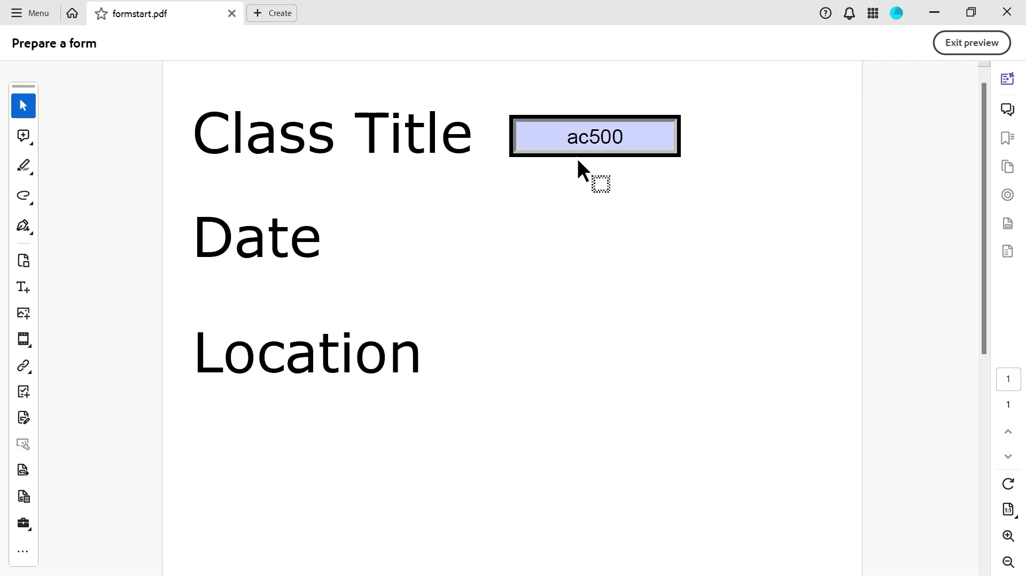
click(954, 43)
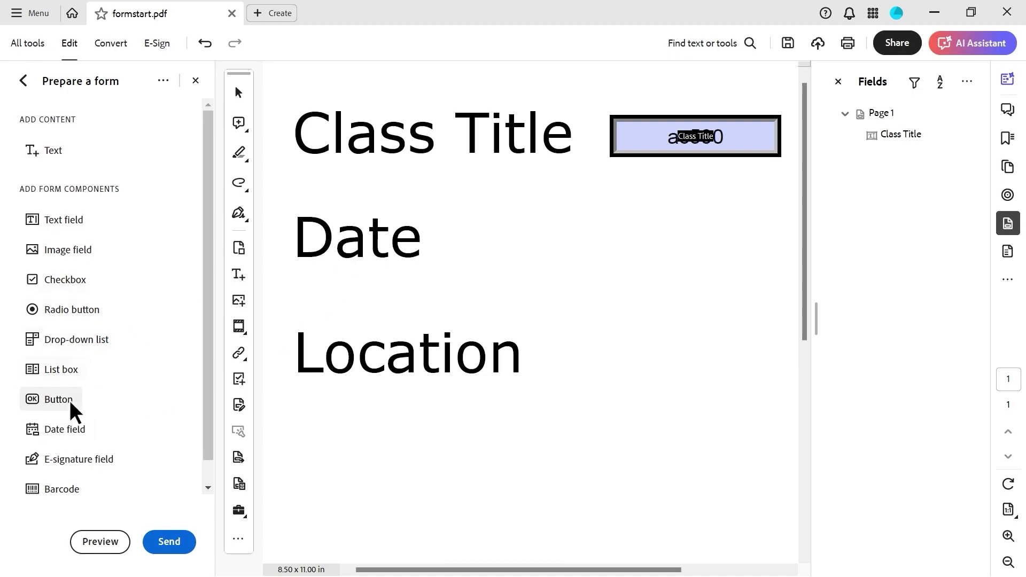
Place a date field beside the Date label and enlarge it to about 0.49 in high.
click(53, 432)
click(50, 437)
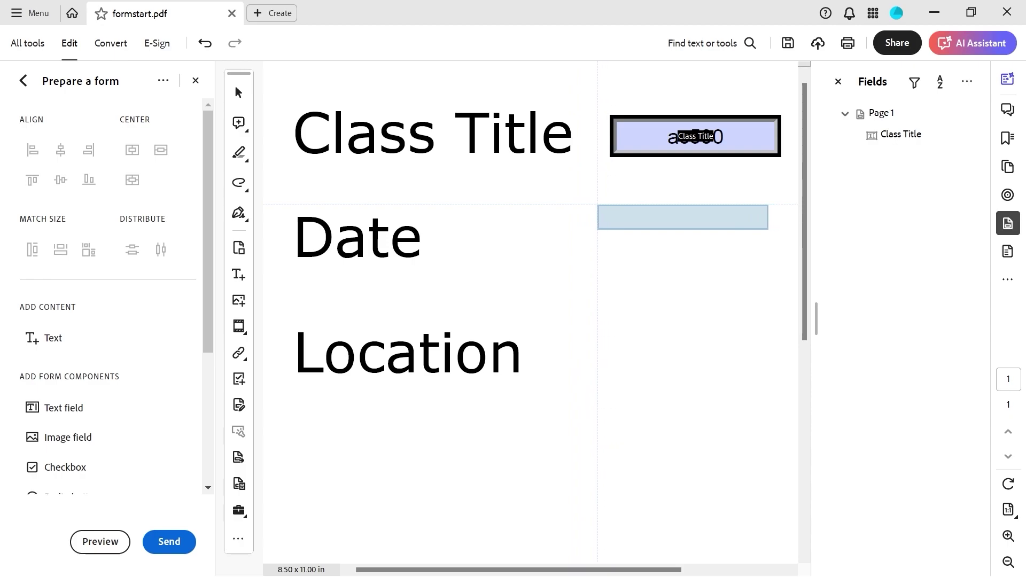
click(613, 206)
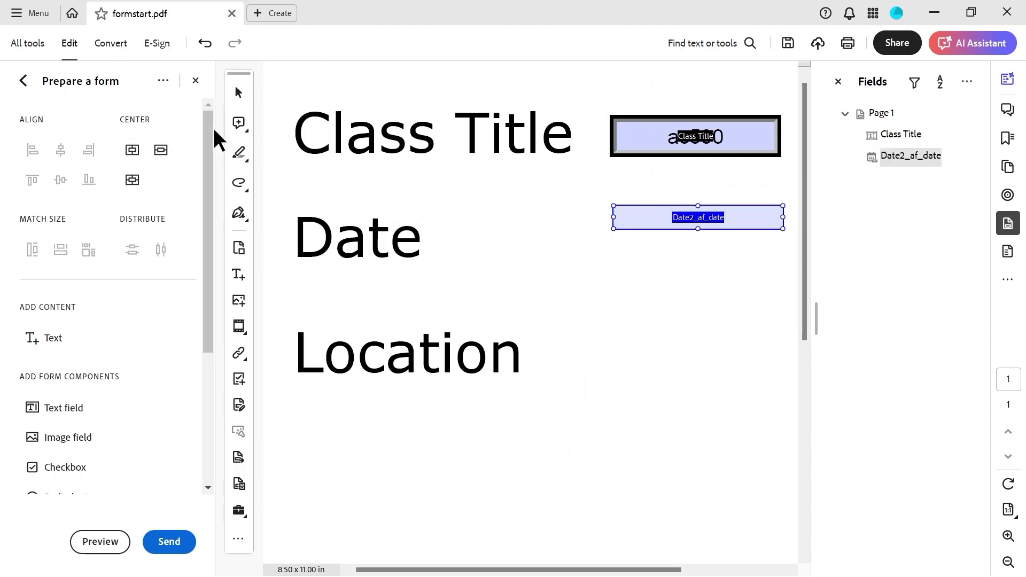
click(238, 93)
click(671, 213)
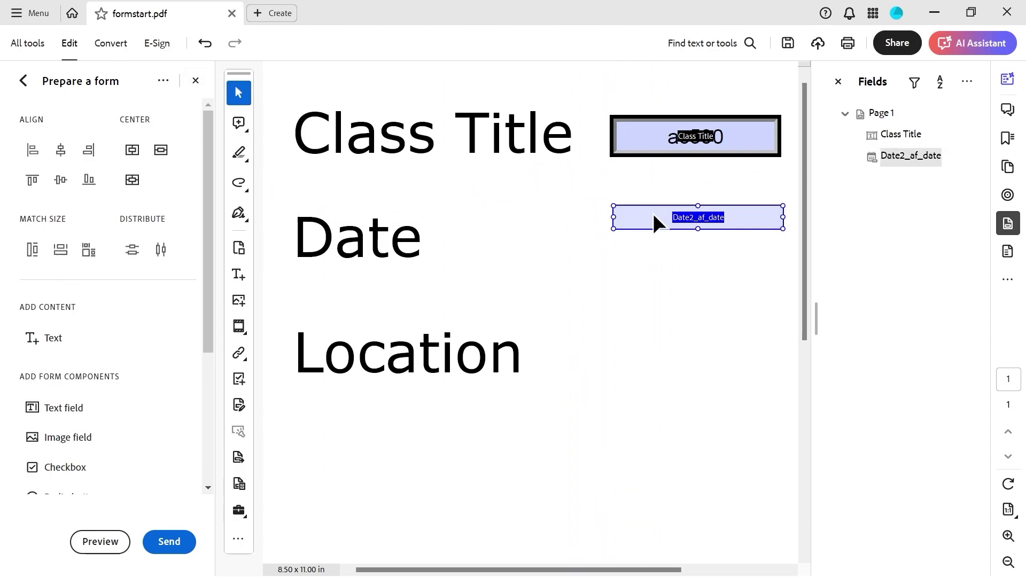
drag(698, 229, 698, 243)
Name the new date field Date and give it the tooltip Application Date.
right_click(683, 220)
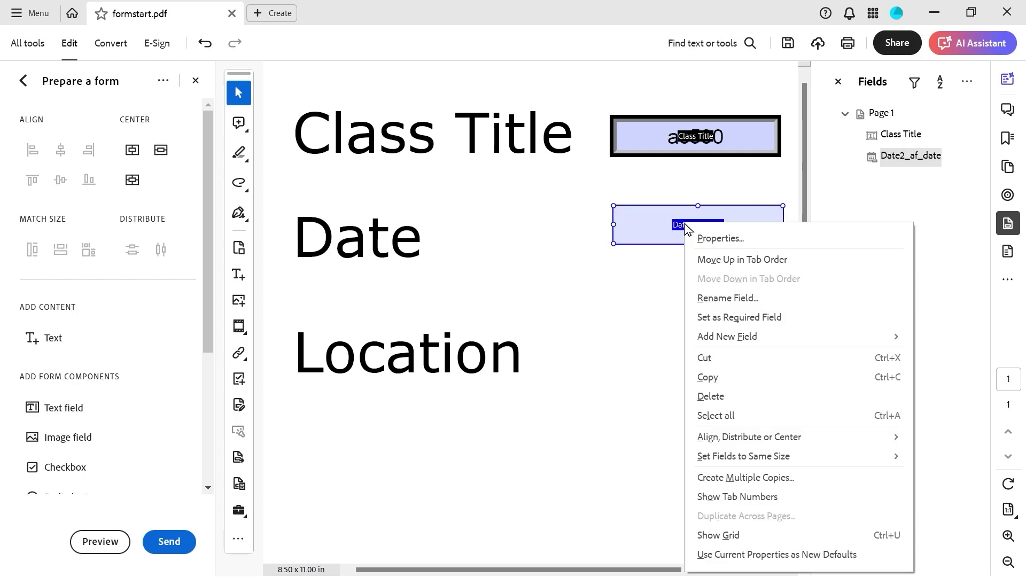
click(716, 235)
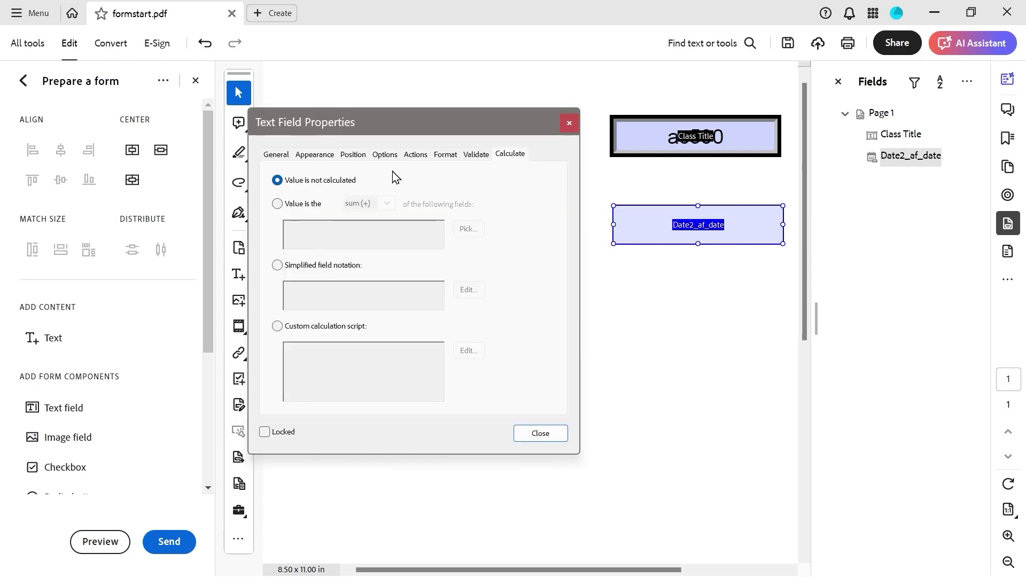
click(275, 155)
double_click(375, 181)
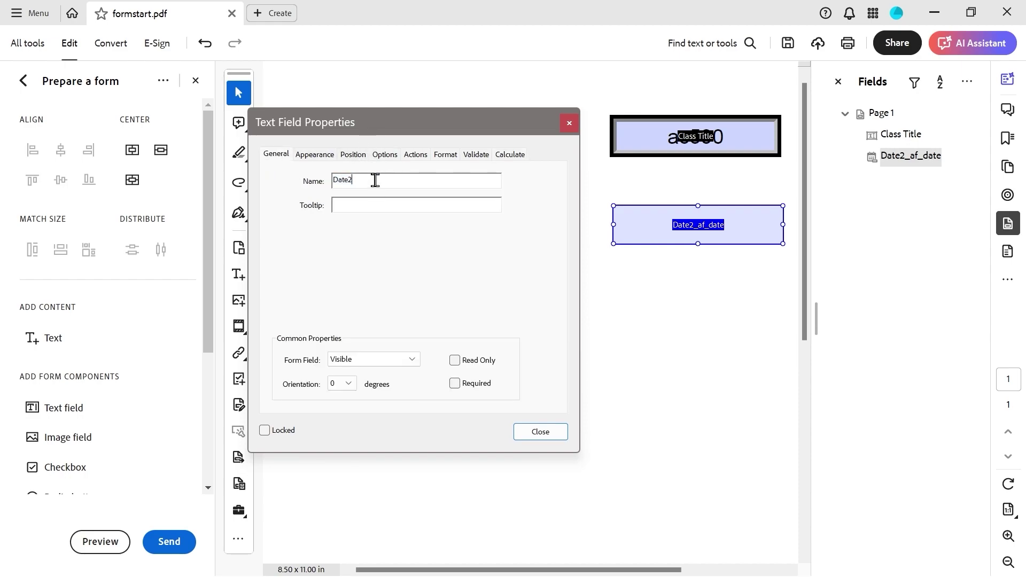
text(Date)
click(356, 203)
text(Applica)
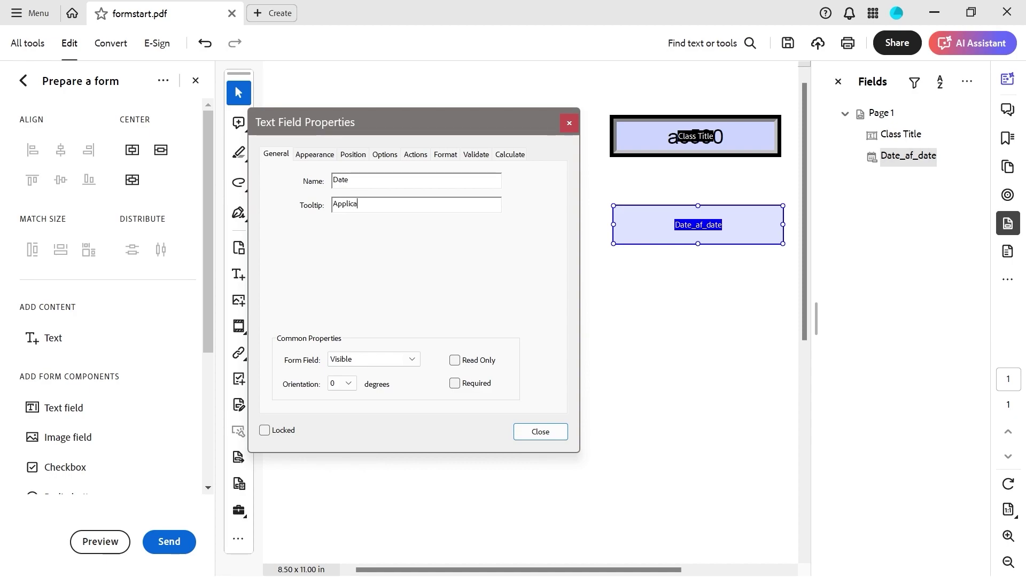
text(tion Date)
Style the date field with a thick black border, a light yellow fill and the Inset line style.
click(316, 156)
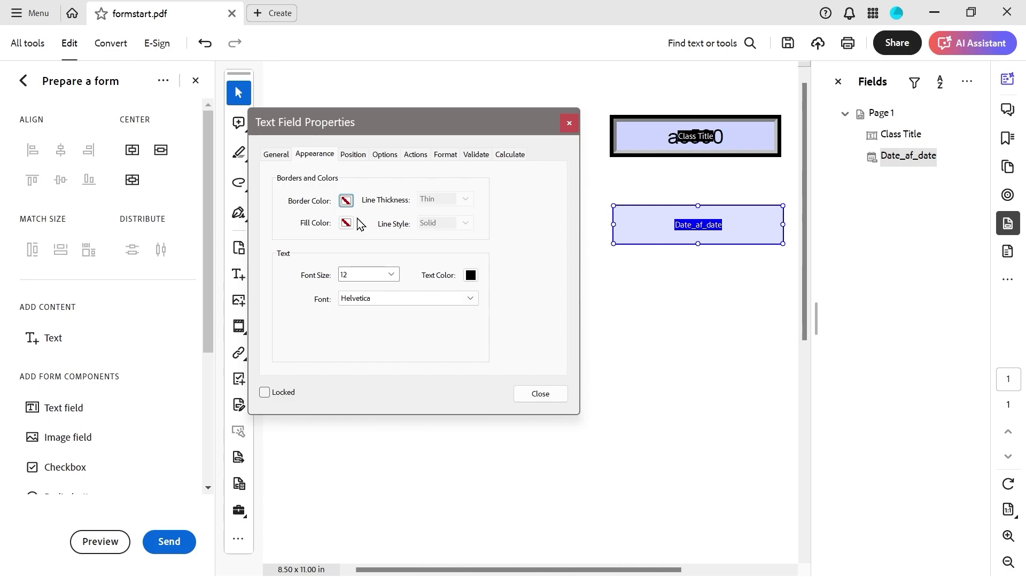
click(346, 200)
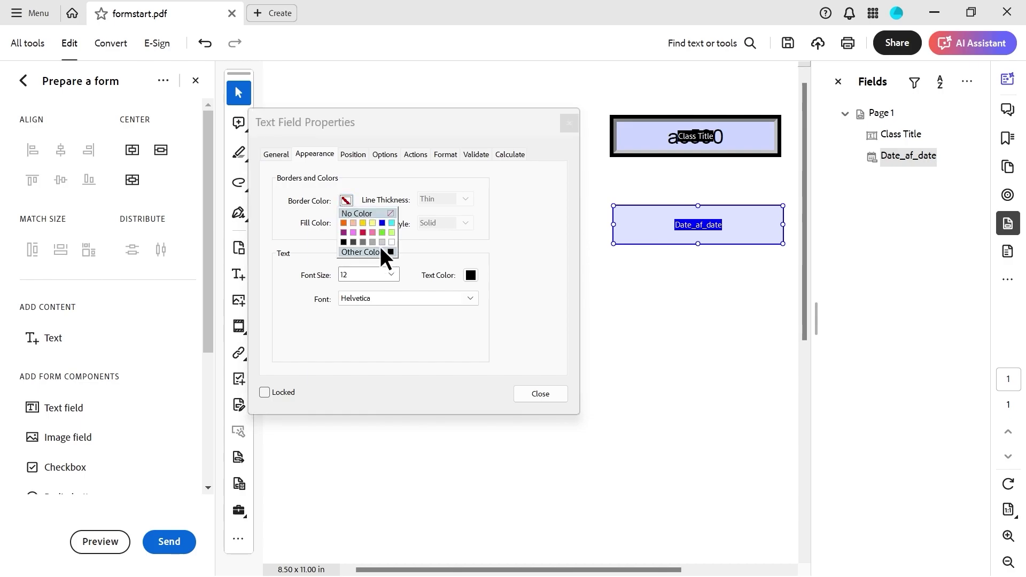
click(344, 242)
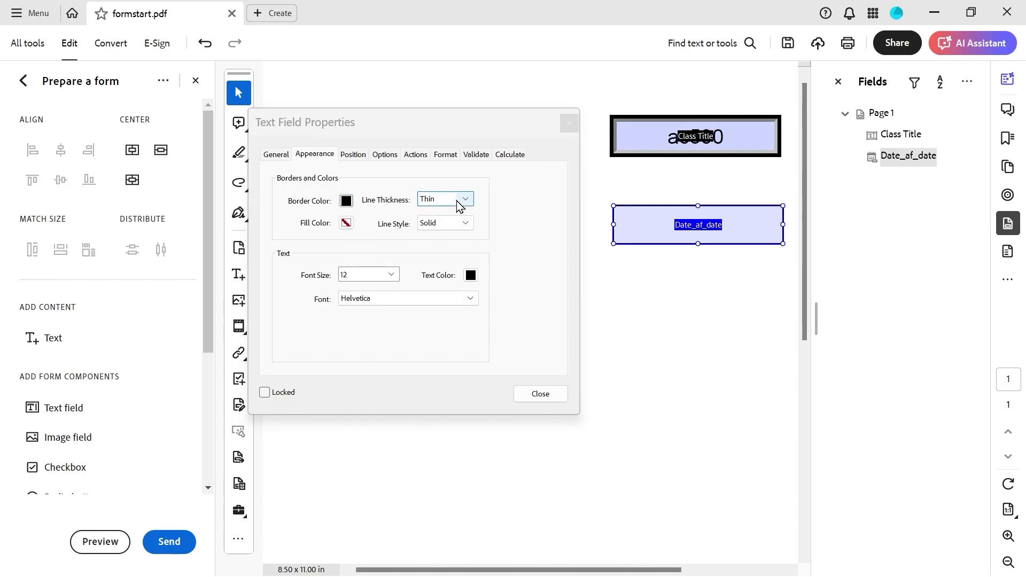
click(458, 200)
click(452, 230)
click(347, 224)
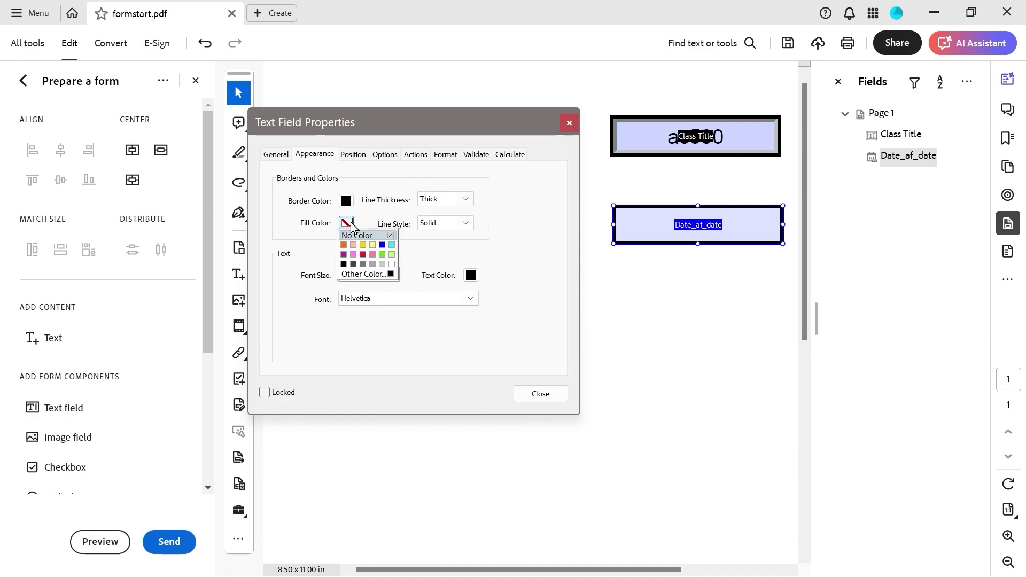
click(372, 245)
click(427, 223)
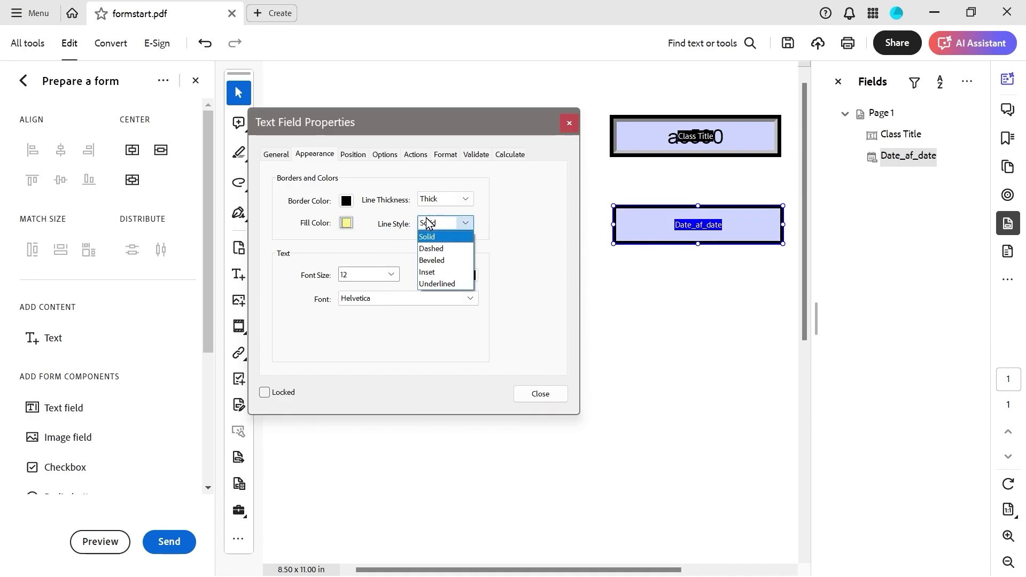
click(436, 272)
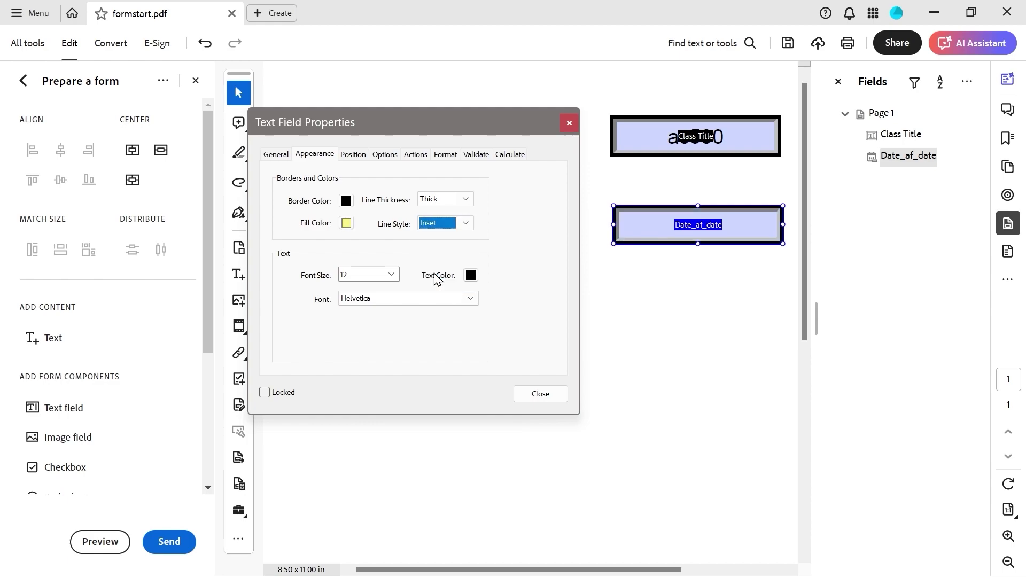
Set the date field's font size to 18 and its text alignment to Center.
click(354, 154)
click(318, 154)
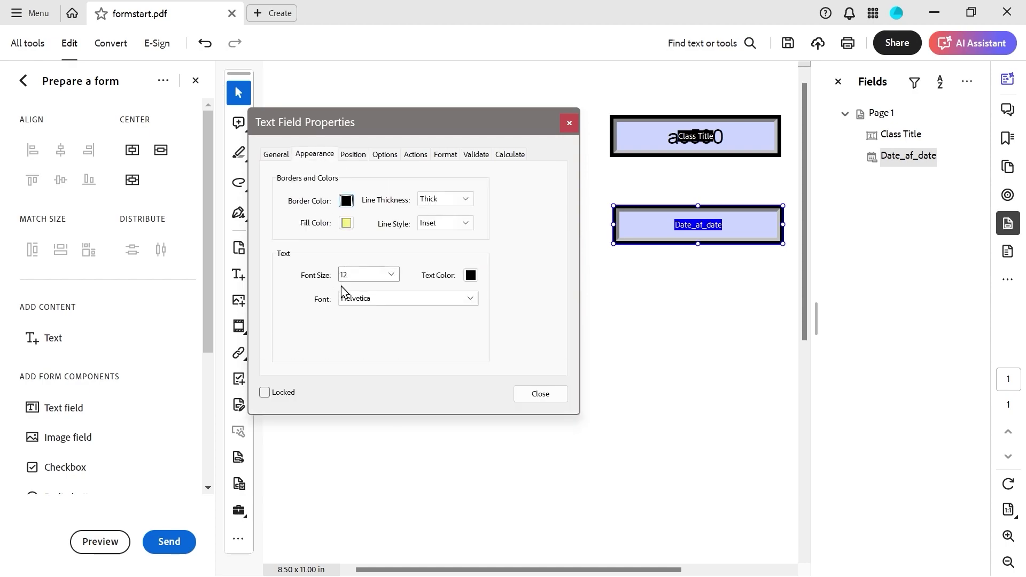
click(359, 273)
click(391, 274)
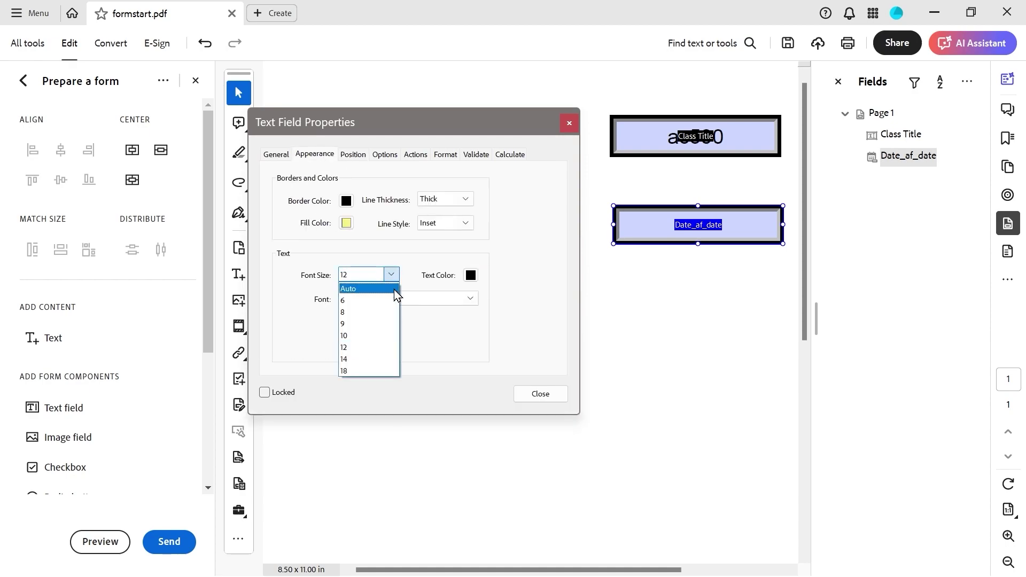
click(359, 373)
click(353, 155)
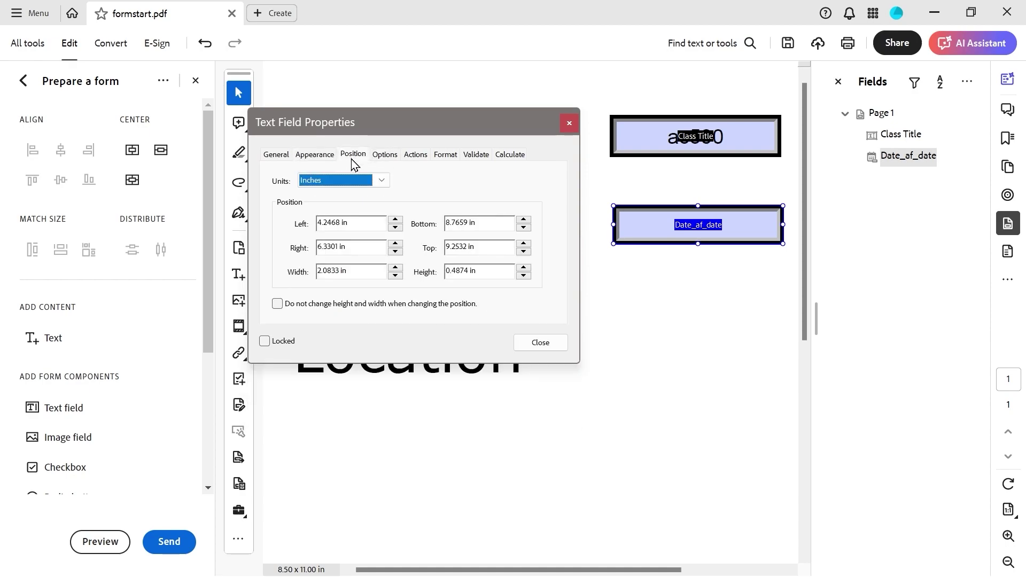
click(384, 155)
click(353, 180)
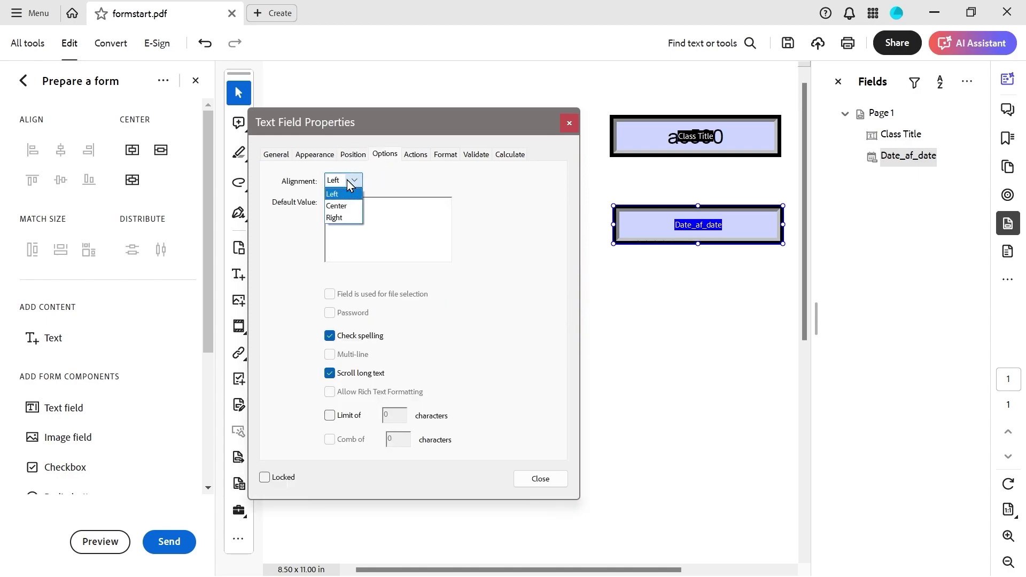
click(348, 209)
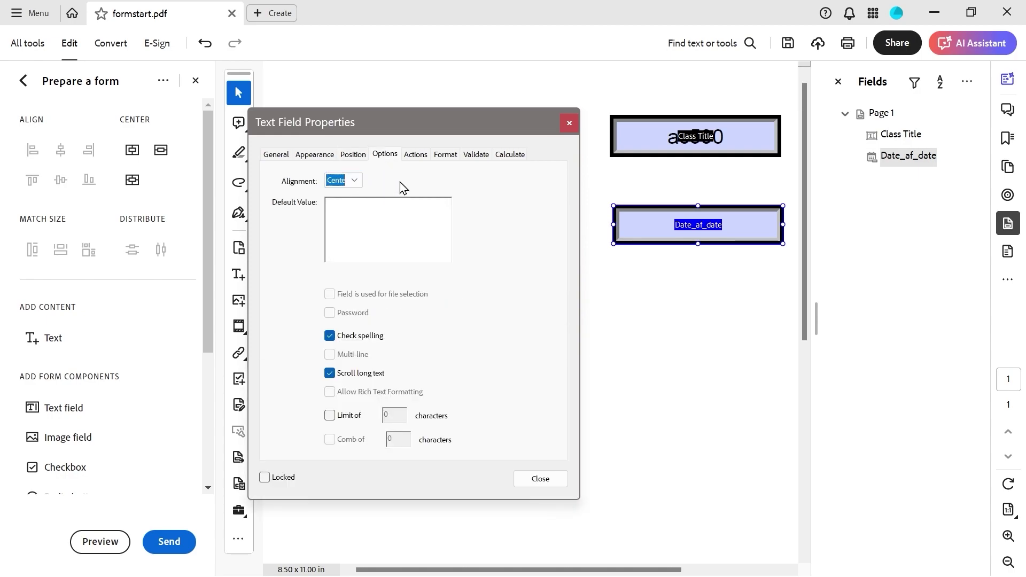
Give the date field a custom date format of dd/mm/yy.
click(415, 157)
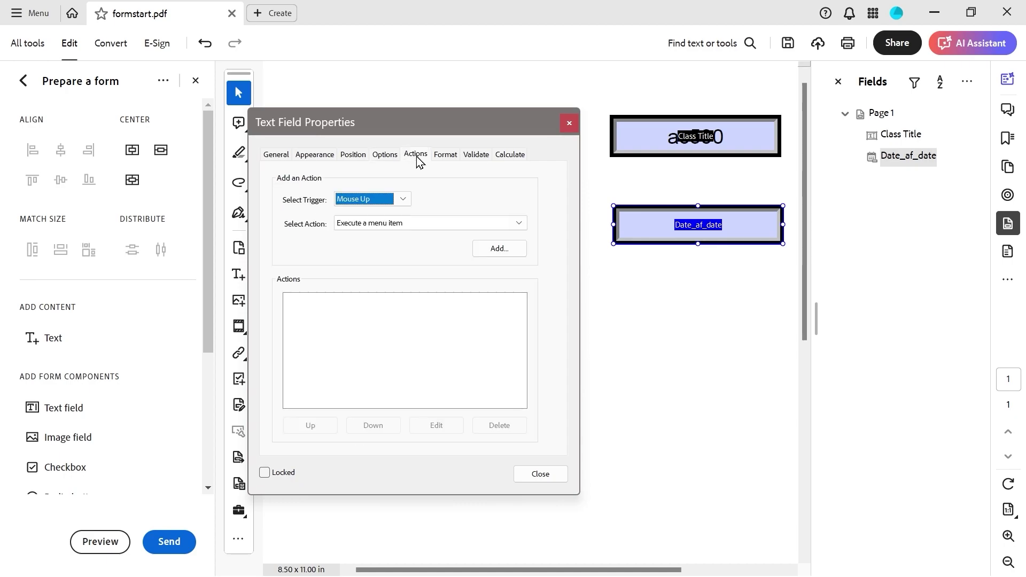
click(448, 157)
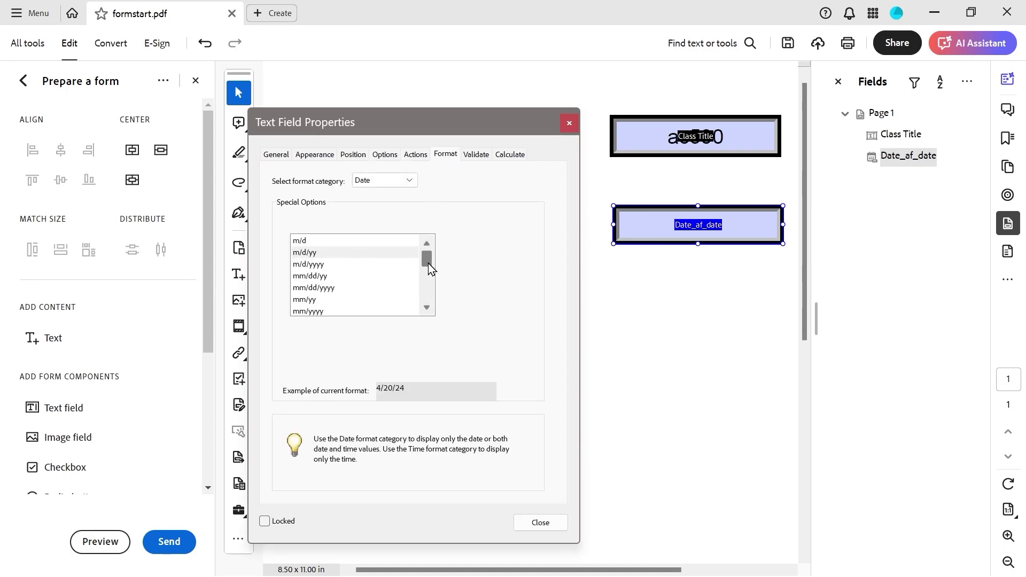
drag(428, 263, 426, 315)
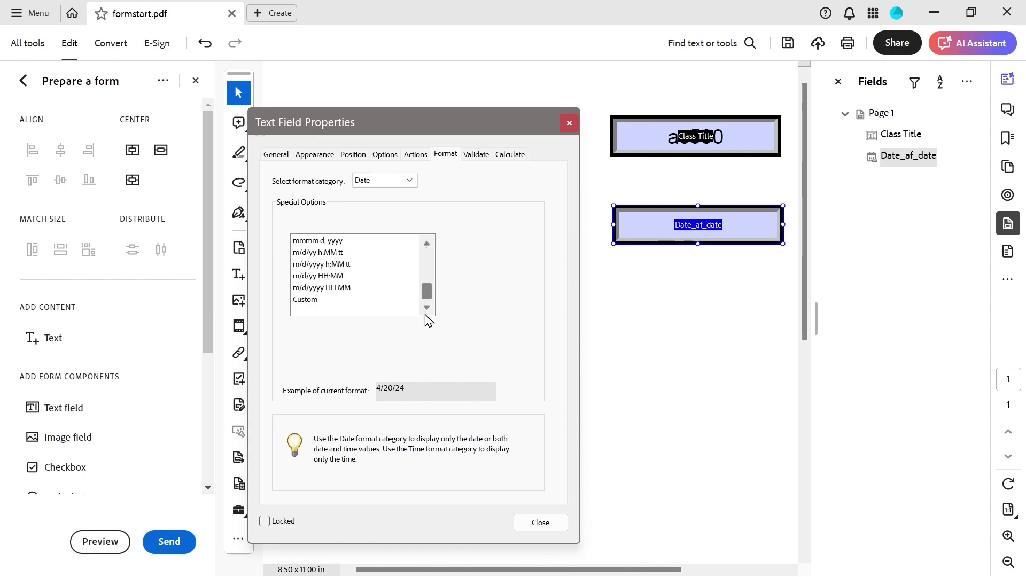
click(327, 300)
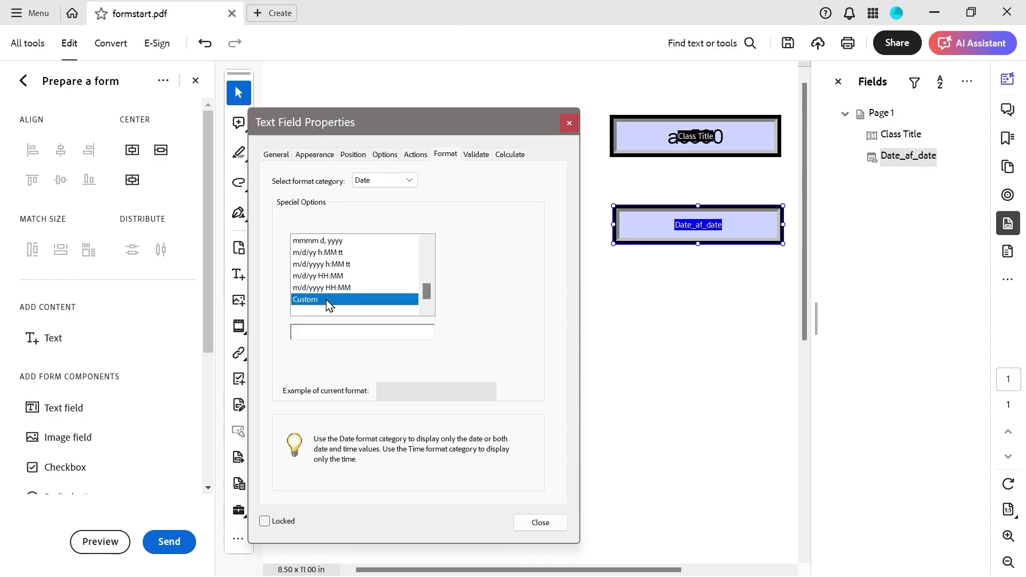
click(328, 333)
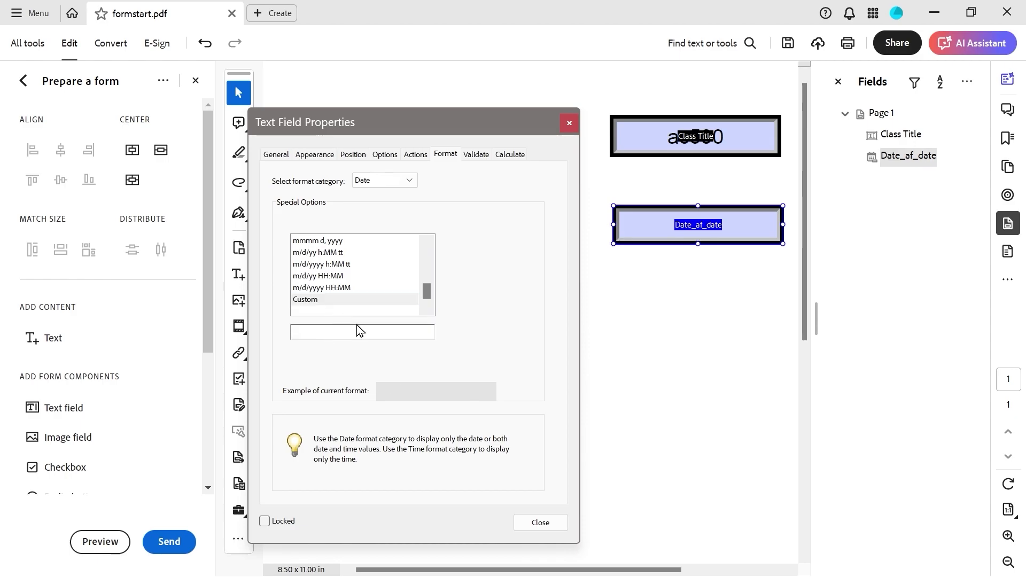
text(dd/mm/yy)
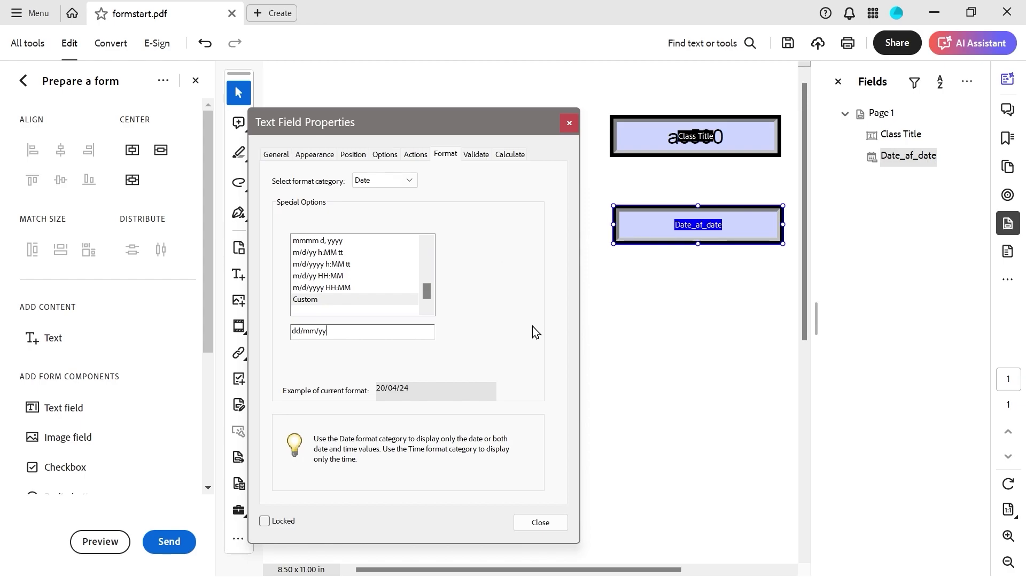
Close the field's properties, preview the form and pick 19 April 2024 in the date field.
click(542, 526)
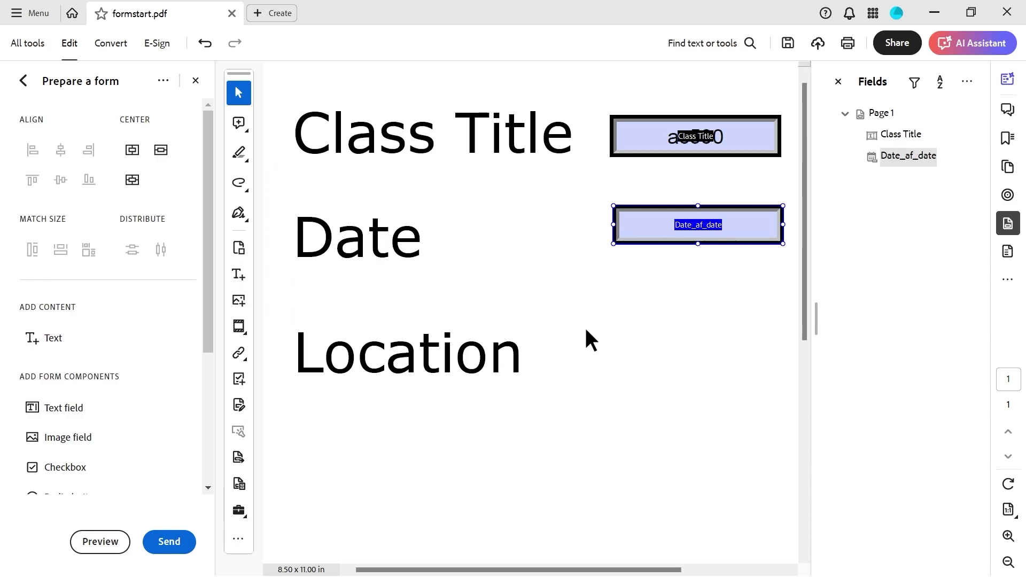
click(97, 539)
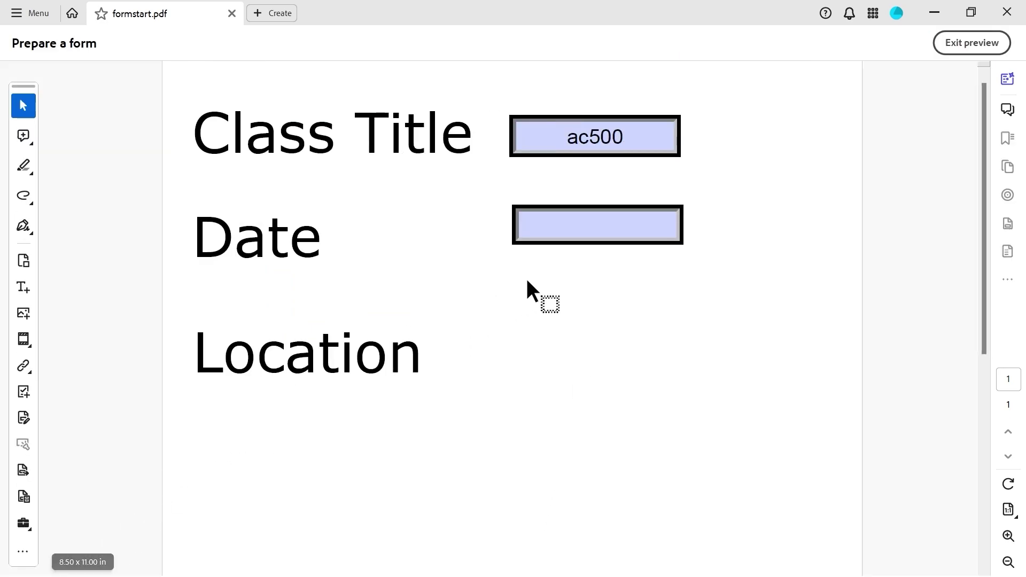
click(588, 224)
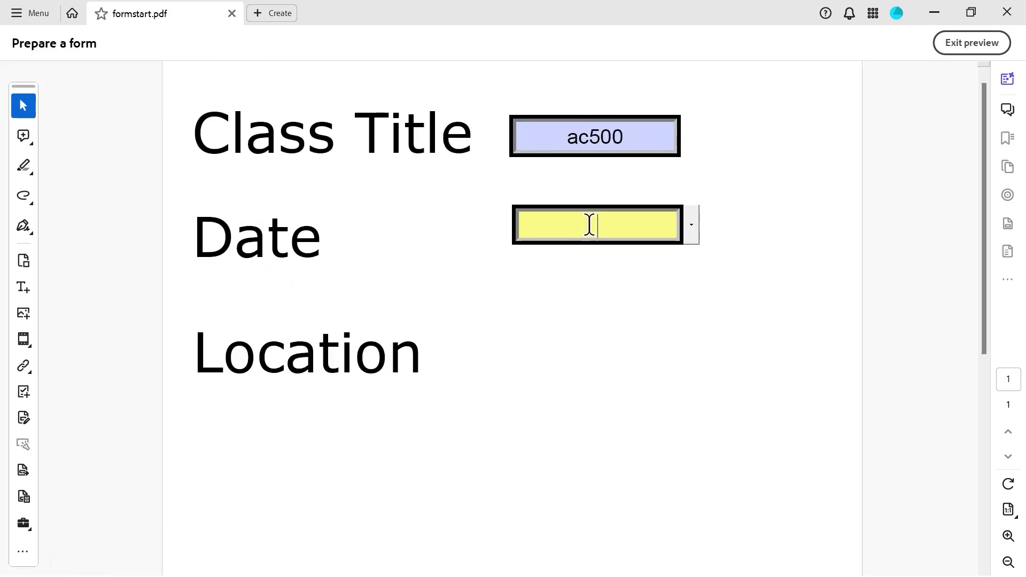
click(691, 226)
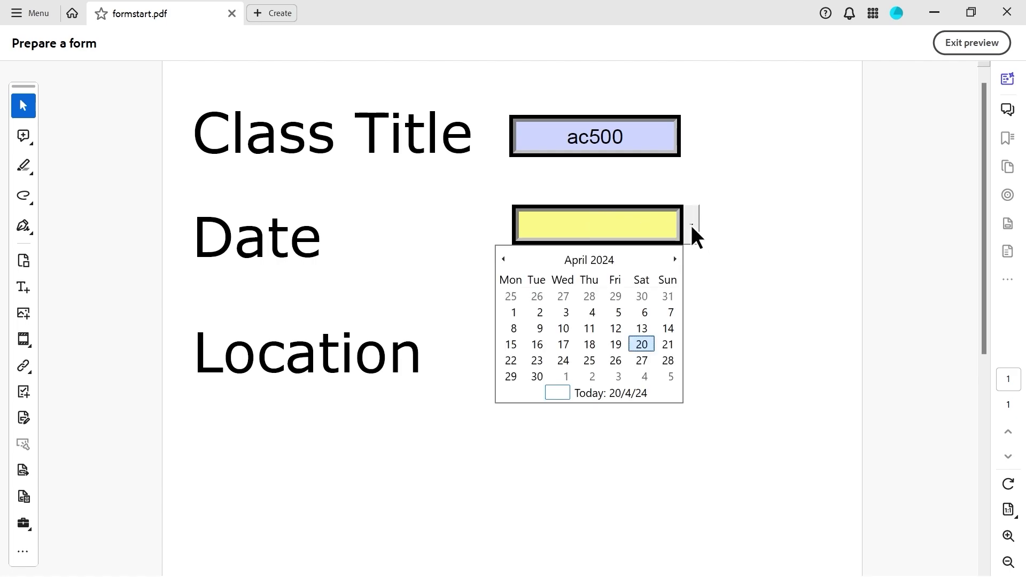
click(615, 346)
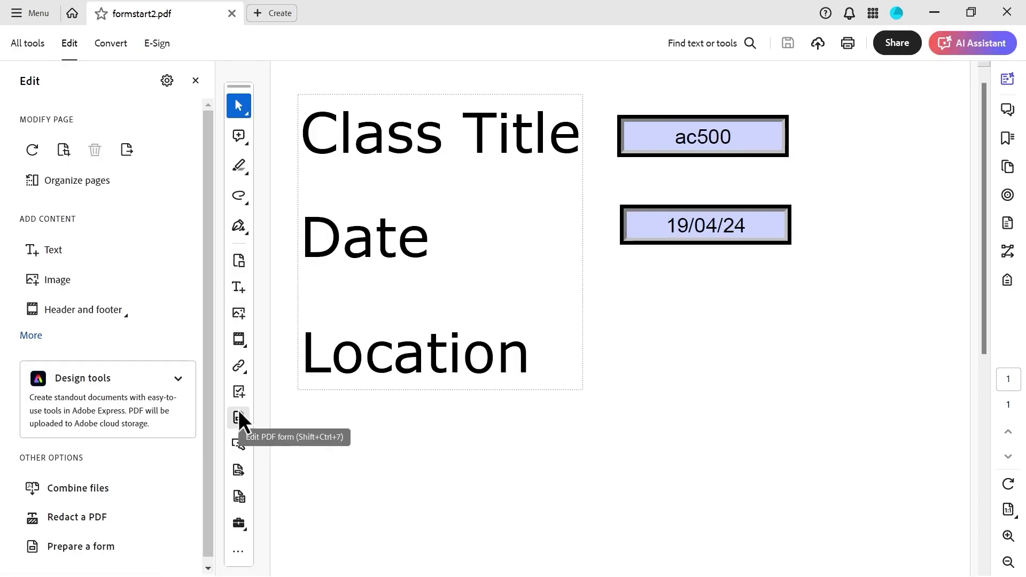
Reopen the PDF form for editing and rename the Date_af_date field to Date.
click(238, 416)
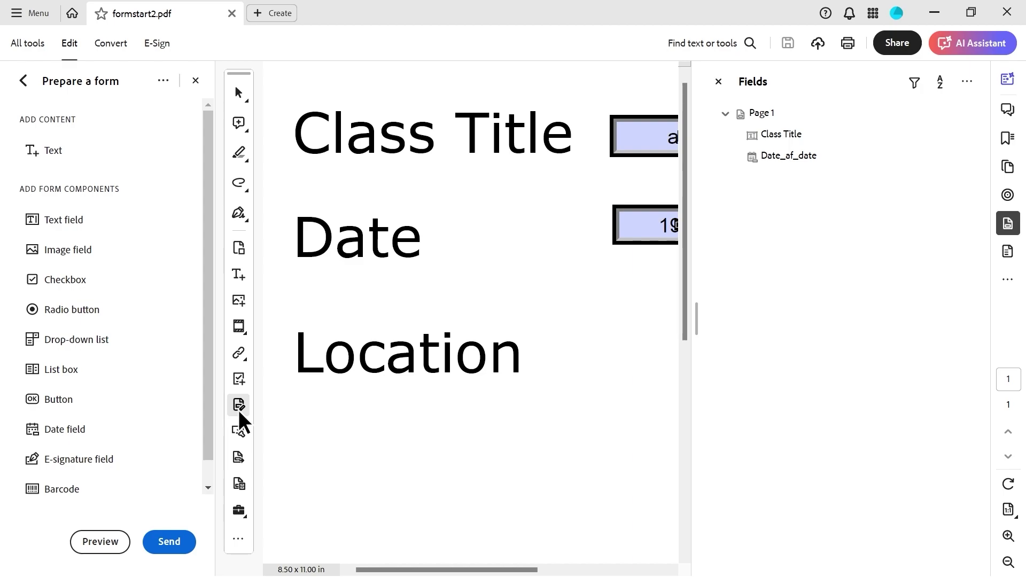
right_click(774, 162)
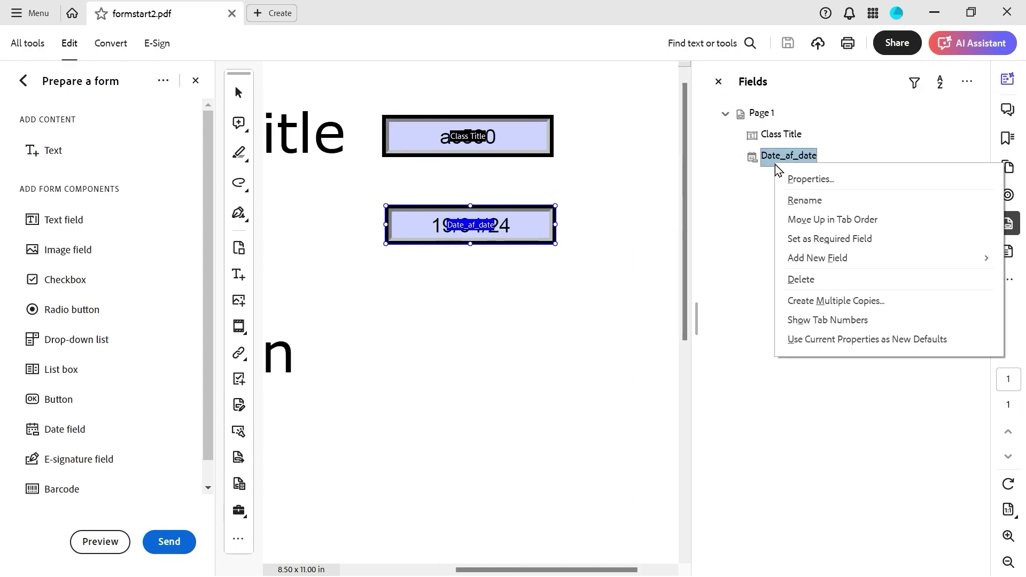
click(815, 202)
text(Dae)
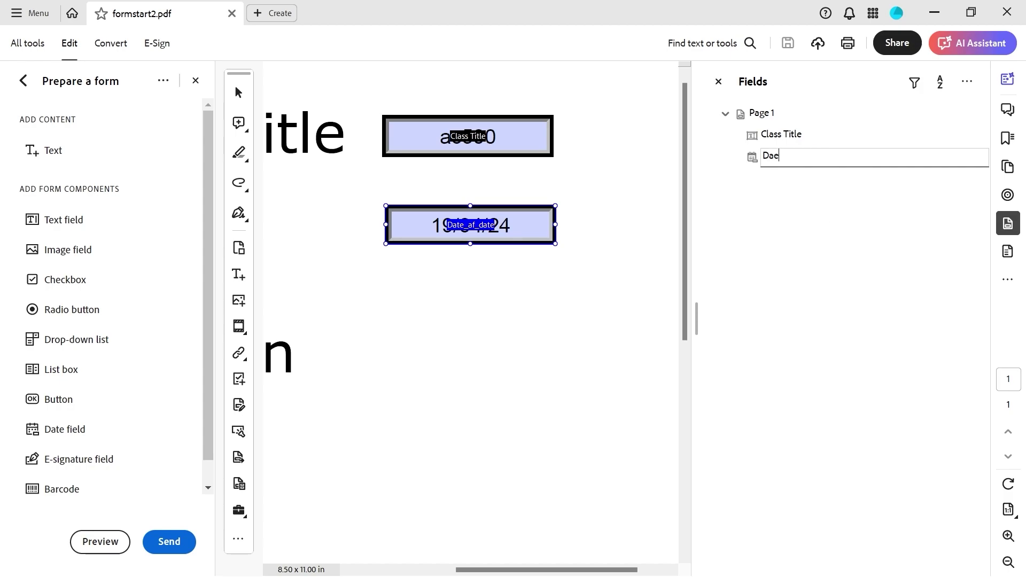
key(BackSpace)
text(te)
key(Return)
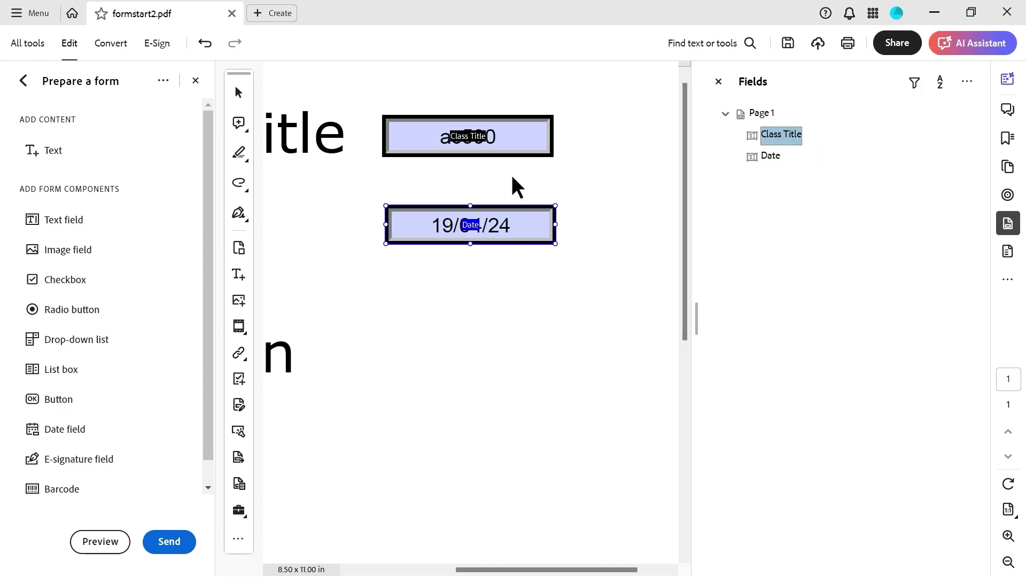
Add a drop-down list field beside the Location label, beneath the Date field, and select it.
drag(694, 128, 857, 131)
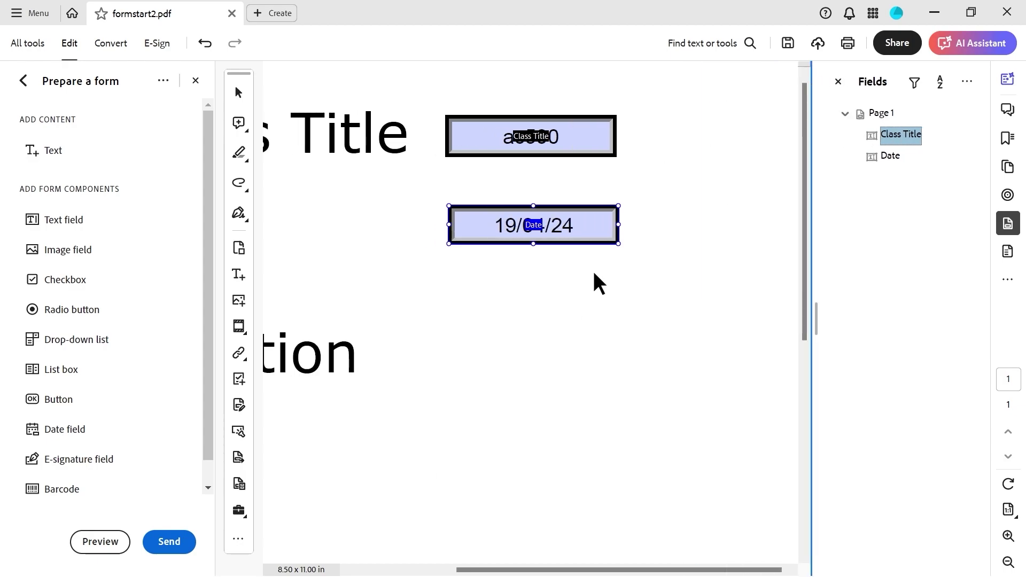
key(ctrl+0)
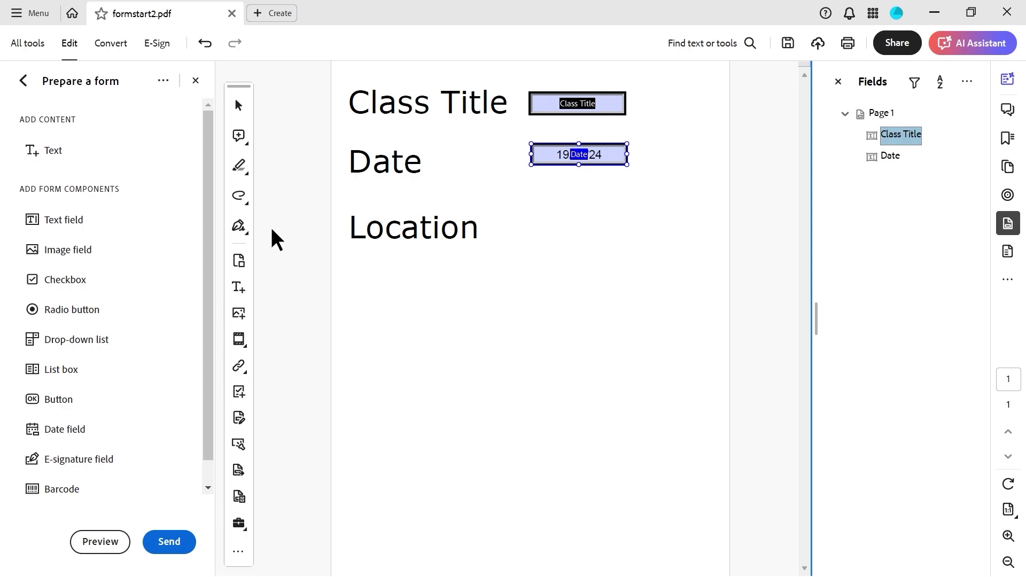
click(53, 222)
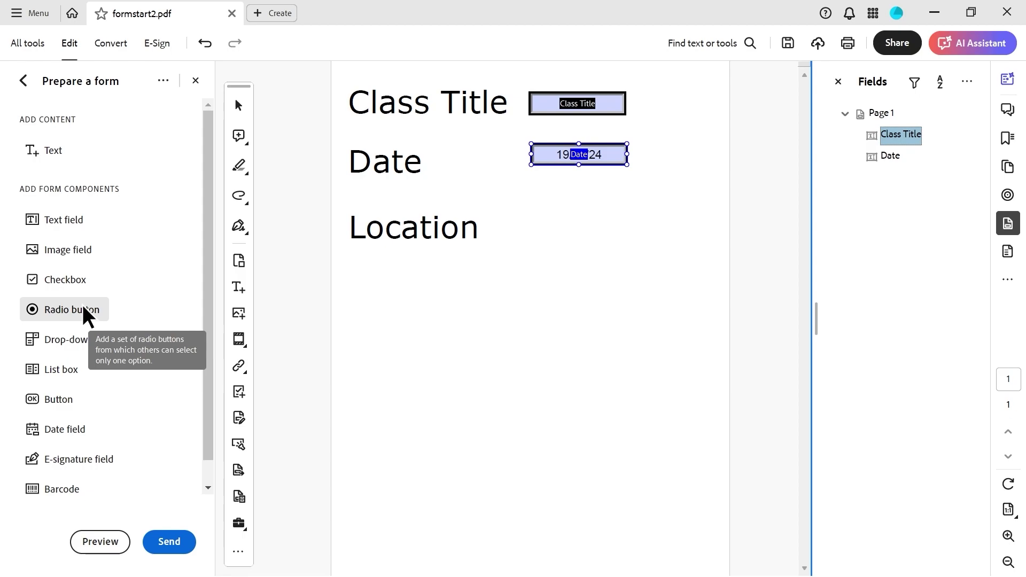
click(72, 343)
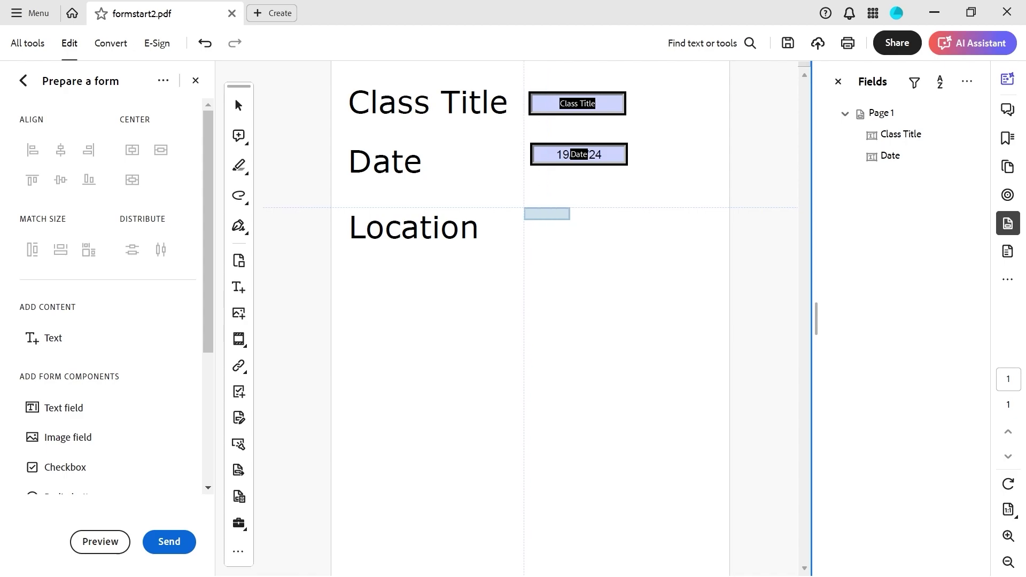
drag(532, 211, 636, 235)
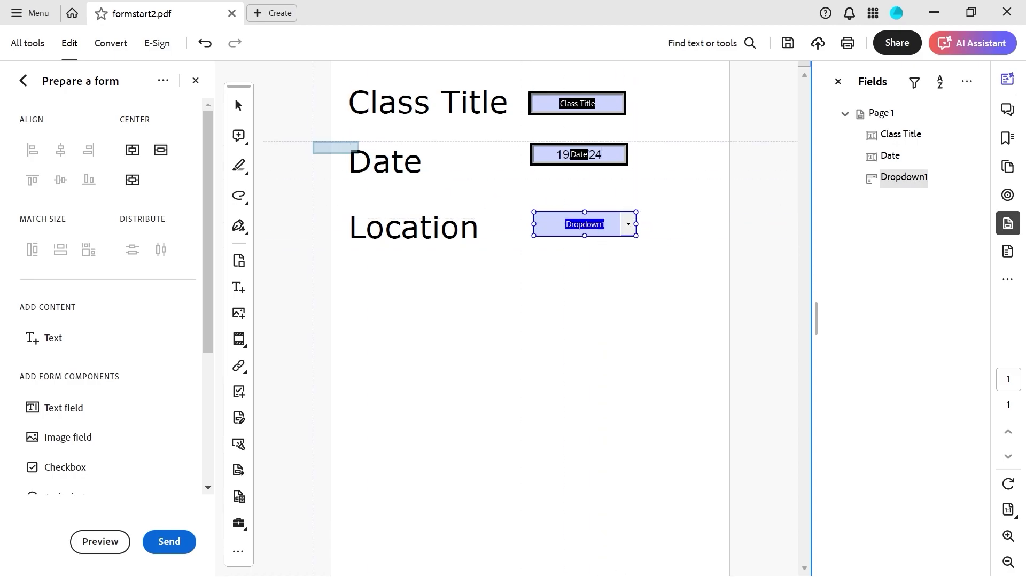
click(239, 105)
click(597, 232)
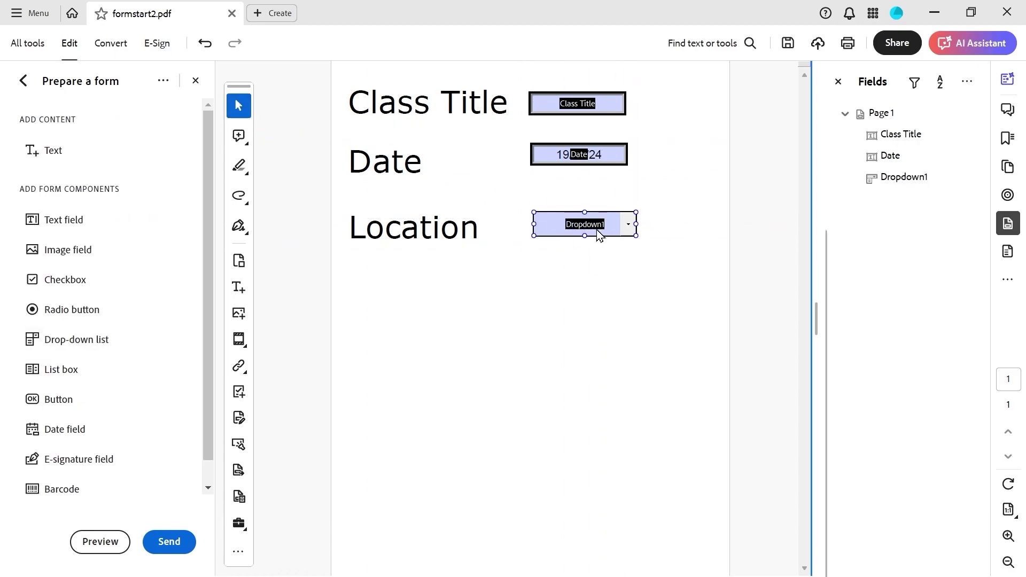
Open the properties of the new drop-down field and name it Location.
right_click(593, 233)
click(613, 243)
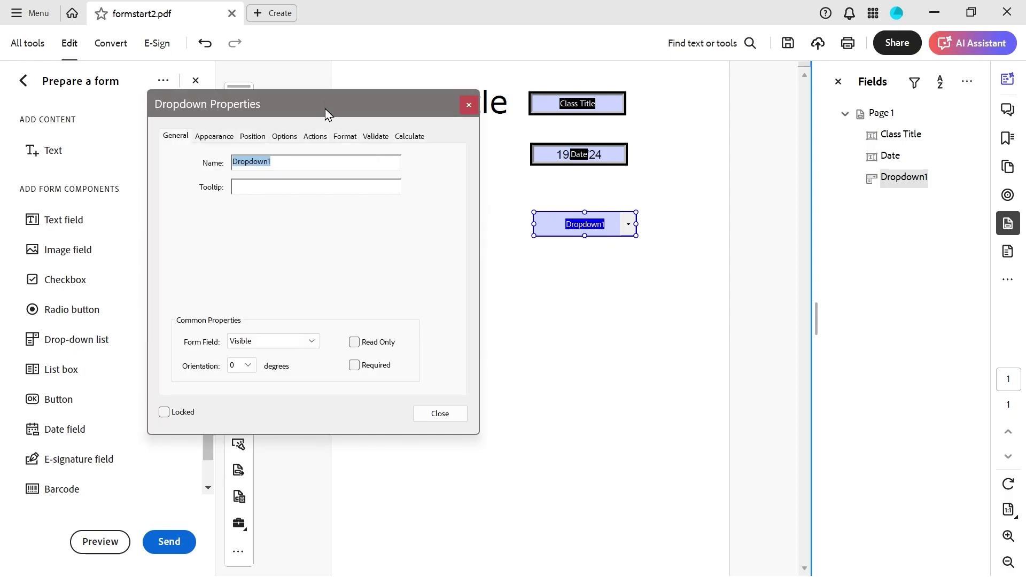
drag(324, 108, 677, 181)
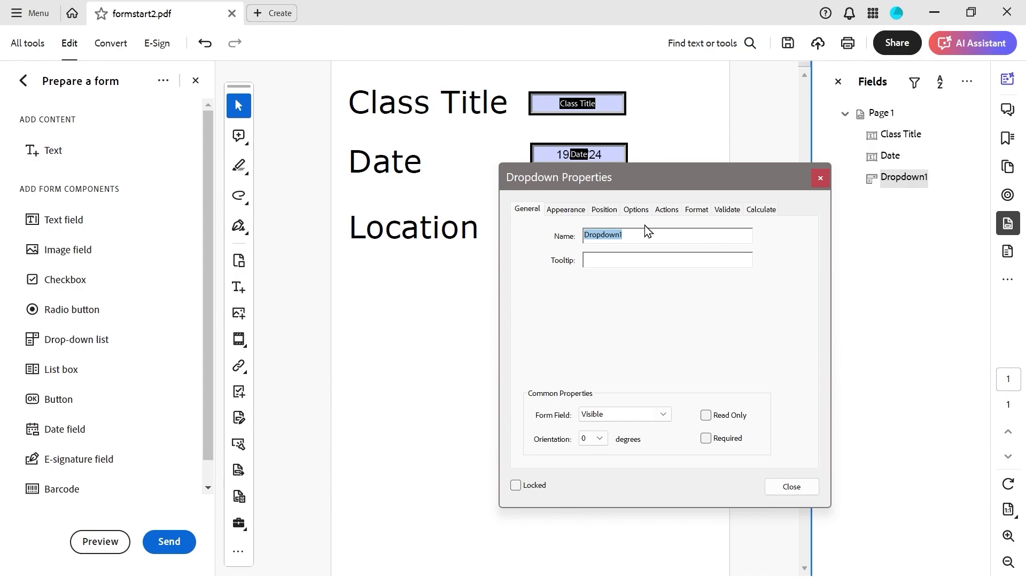
text(Location)
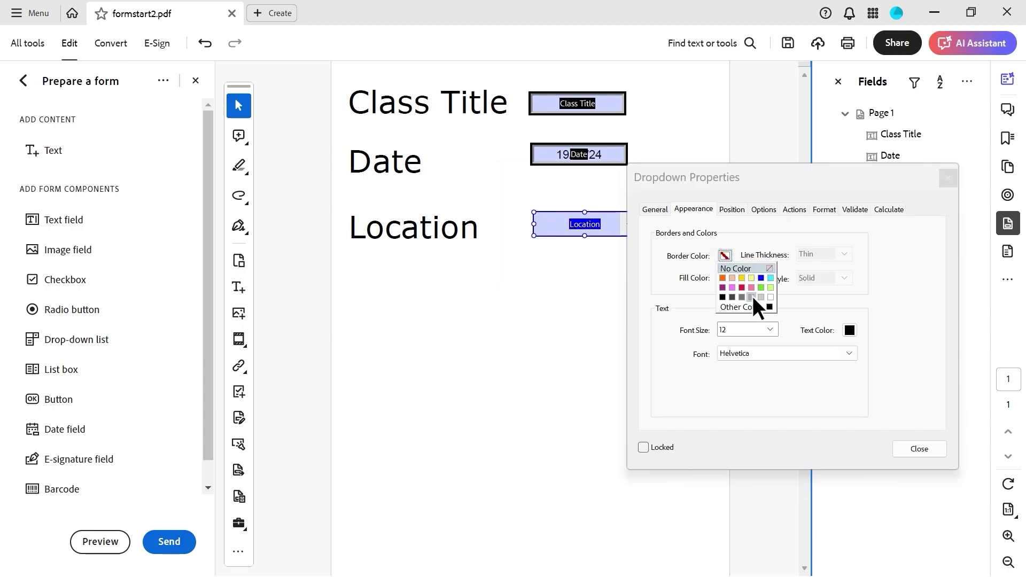
Style the Location drop-down with a thick black border, light yellow fill, Inset line style and font size 18.
click(768, 306)
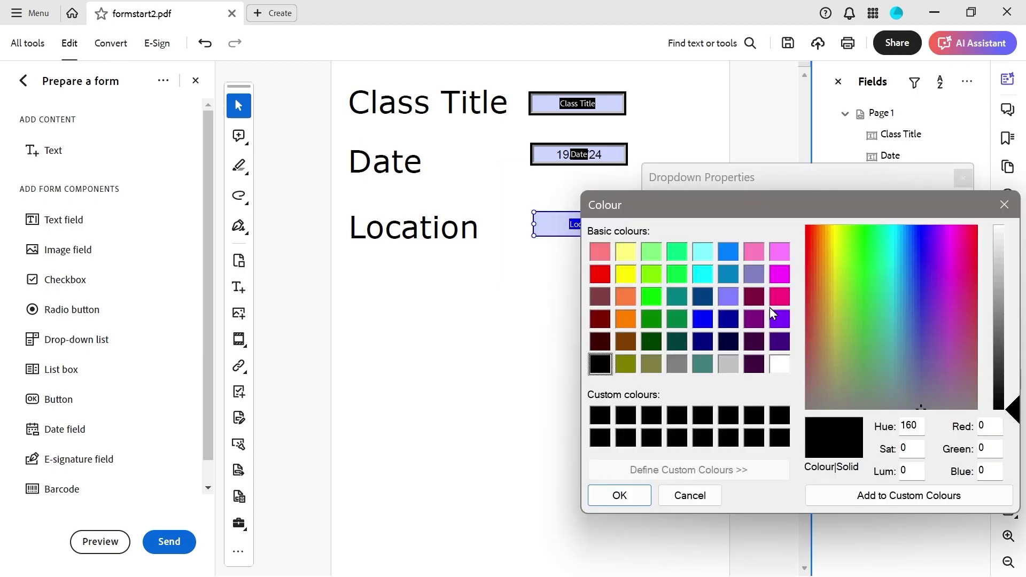
click(1004, 205)
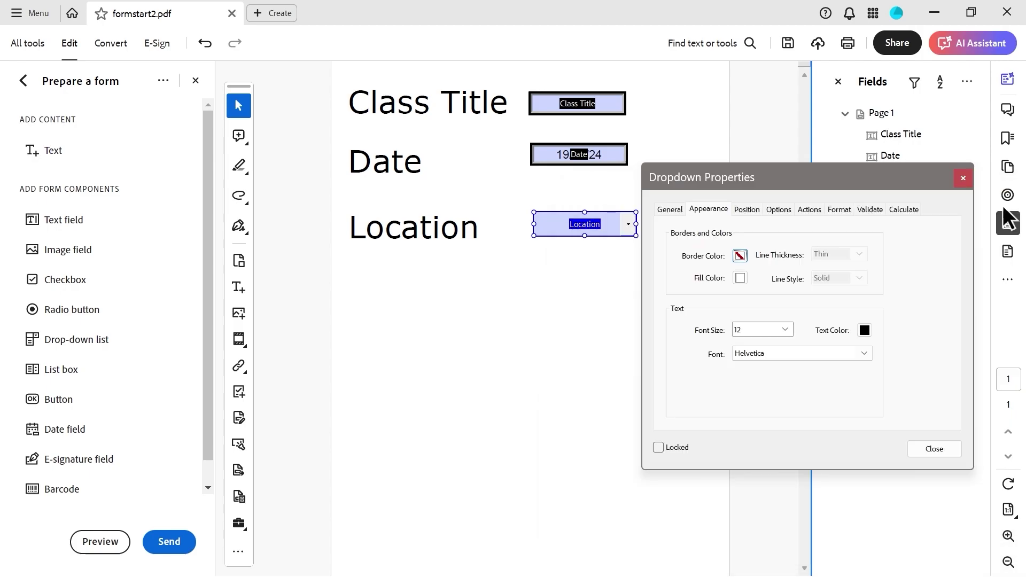
click(740, 256)
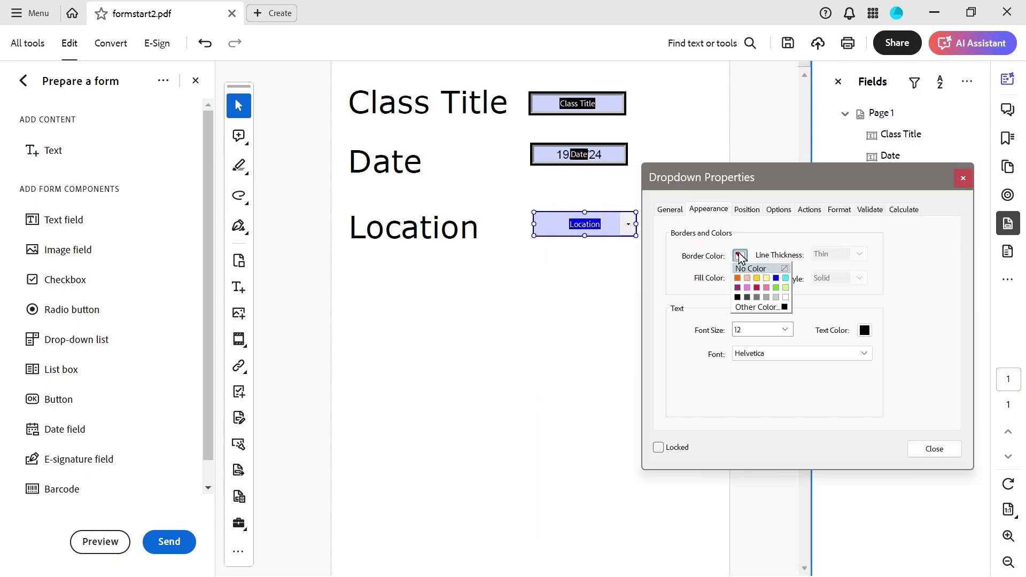
click(737, 297)
click(836, 254)
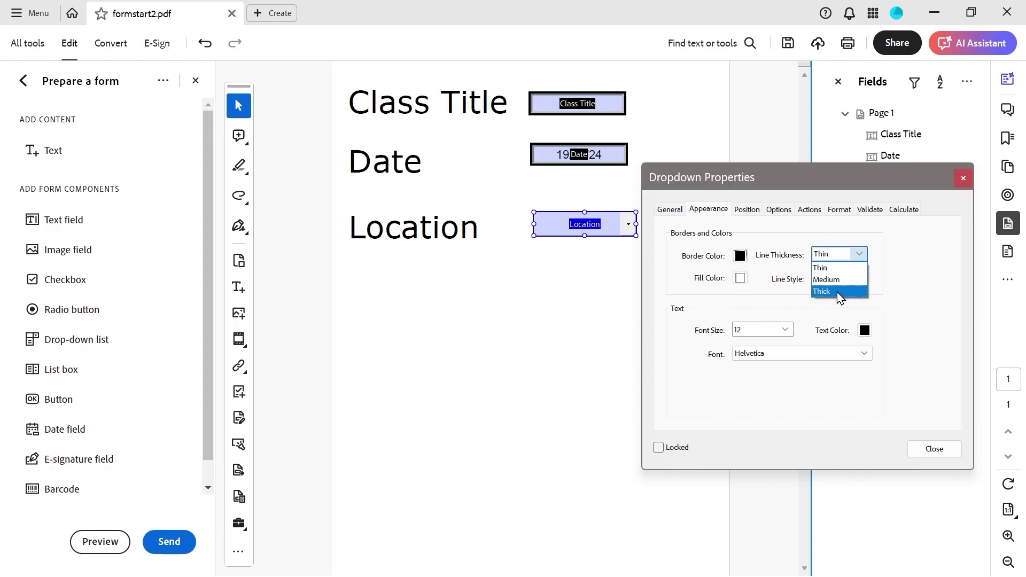
click(829, 291)
click(741, 278)
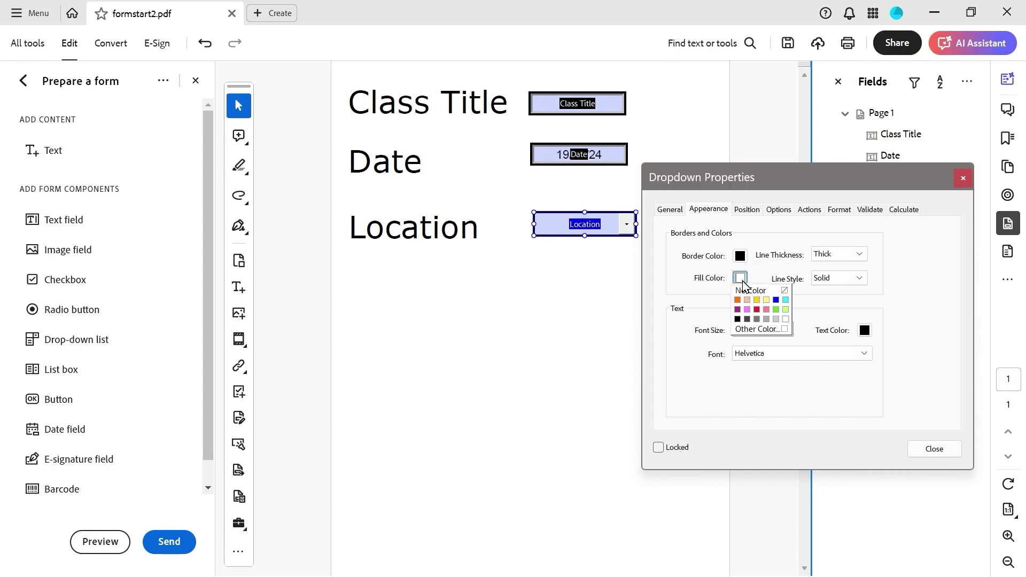
click(771, 307)
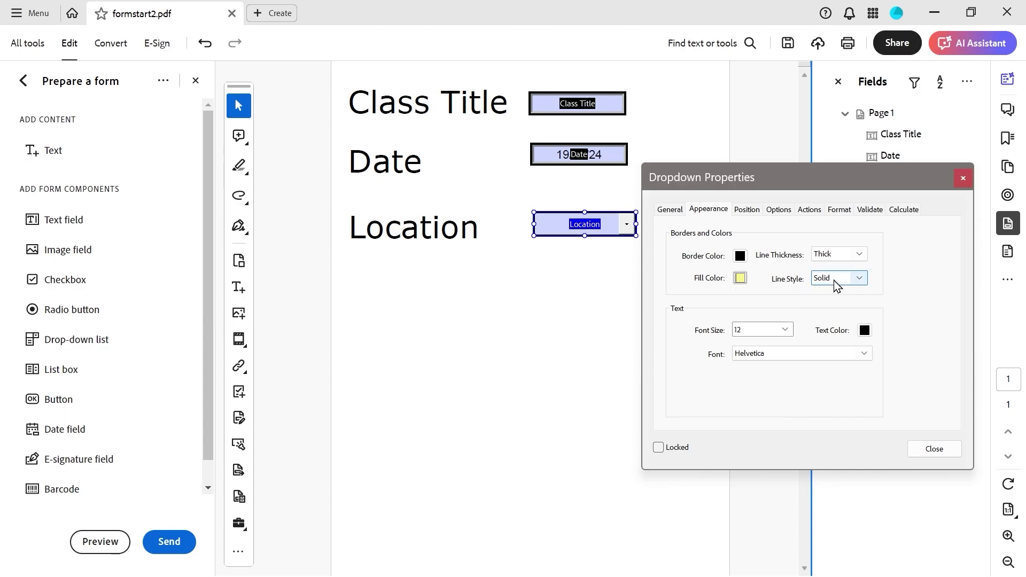
click(855, 278)
click(833, 325)
click(785, 329)
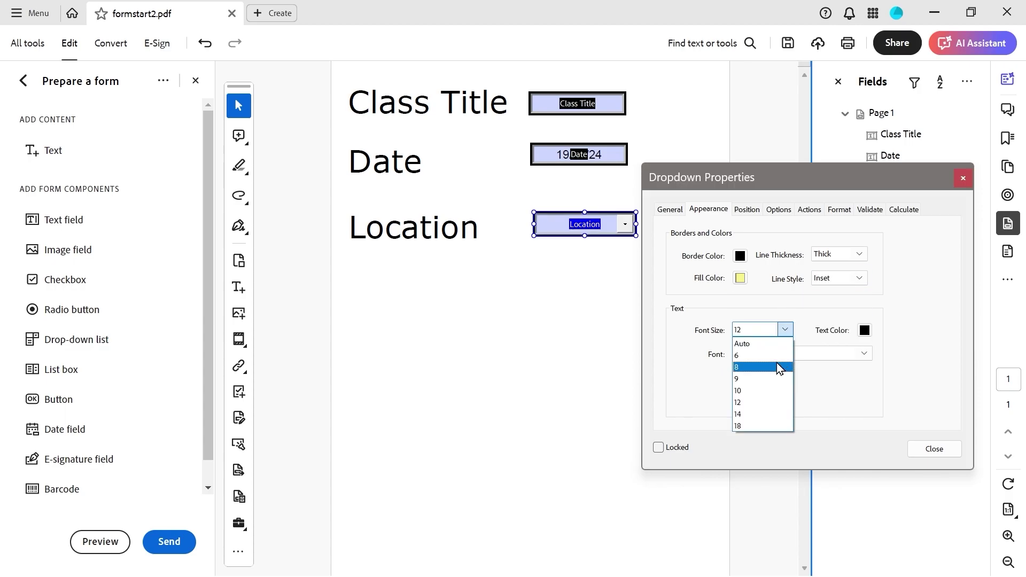
click(748, 427)
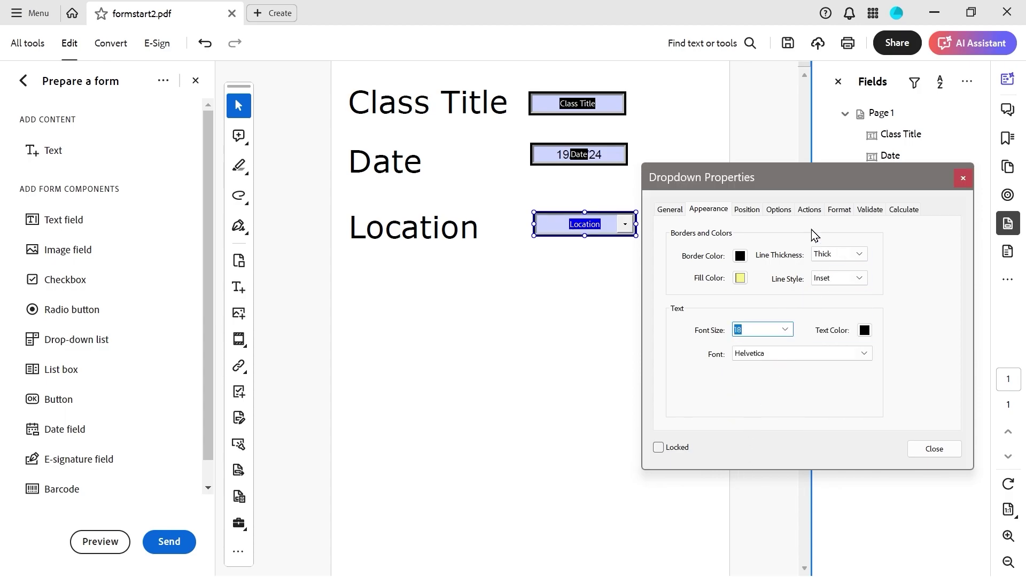
Replace the Location drop-down's tooltip with Select State.
click(746, 215)
click(670, 209)
double_click(740, 254)
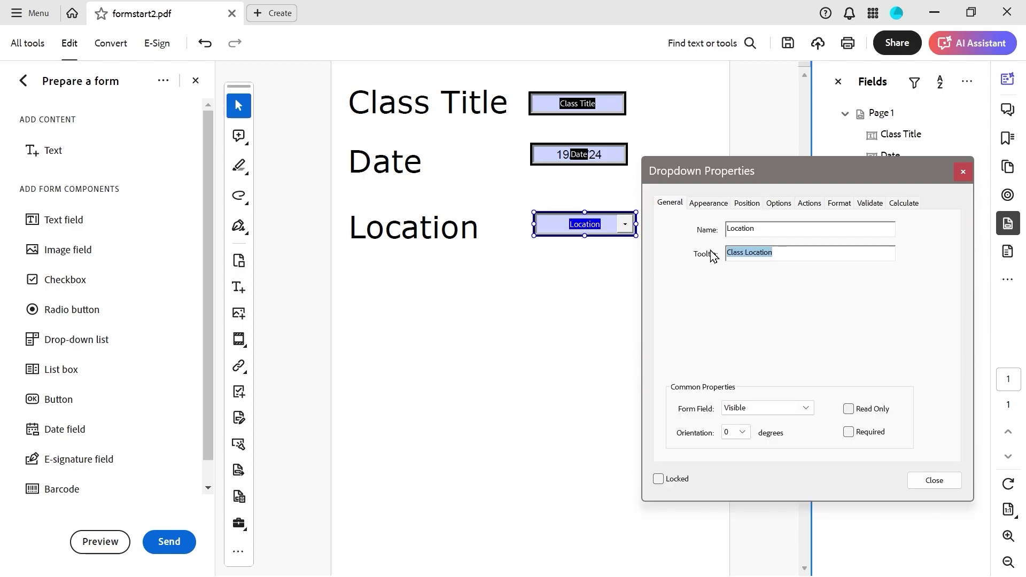
key(BackSpace)
text(Select State)
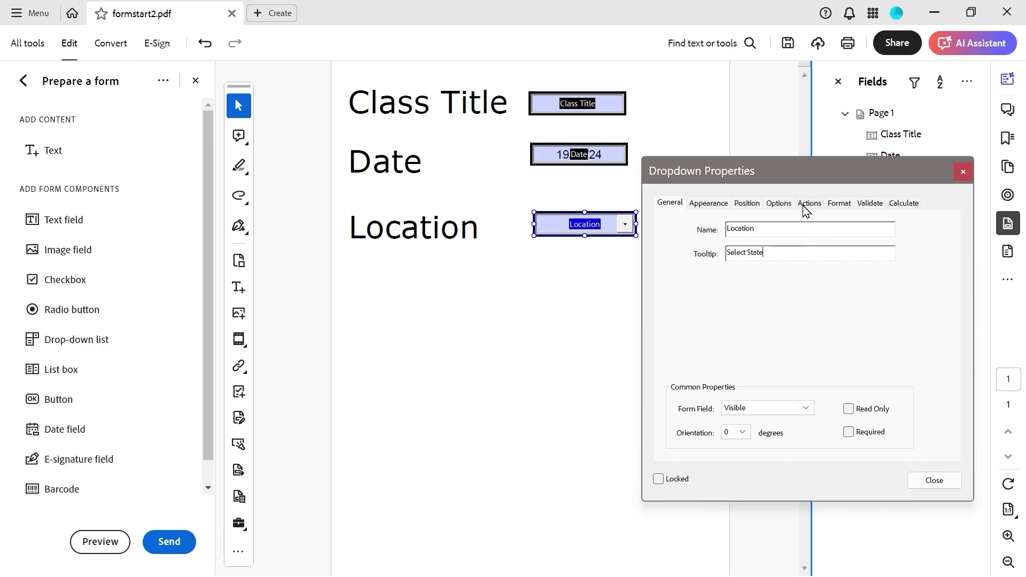
Add the item Kentucky with export value KY to the Location drop-down's options.
click(807, 203)
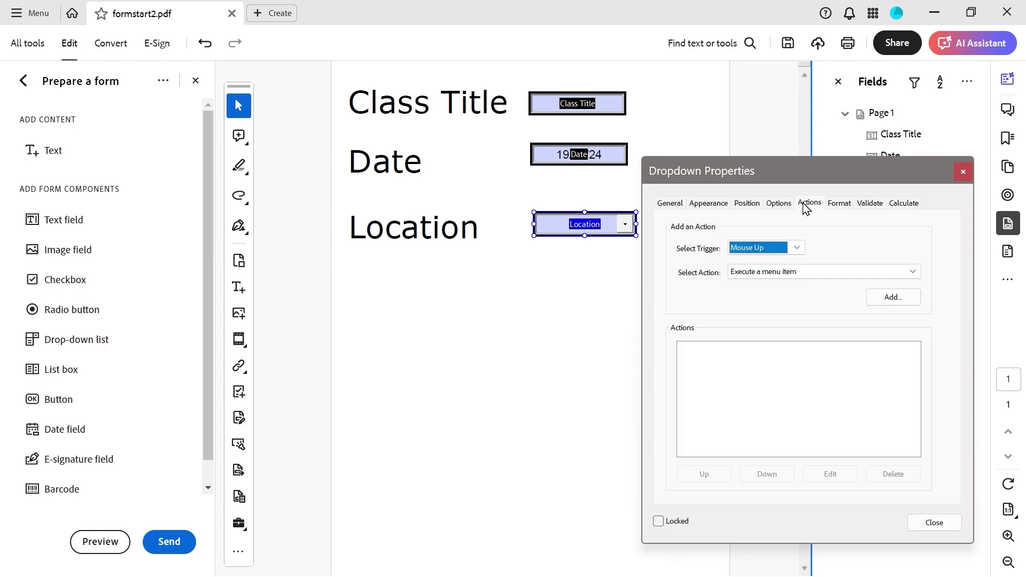
click(783, 207)
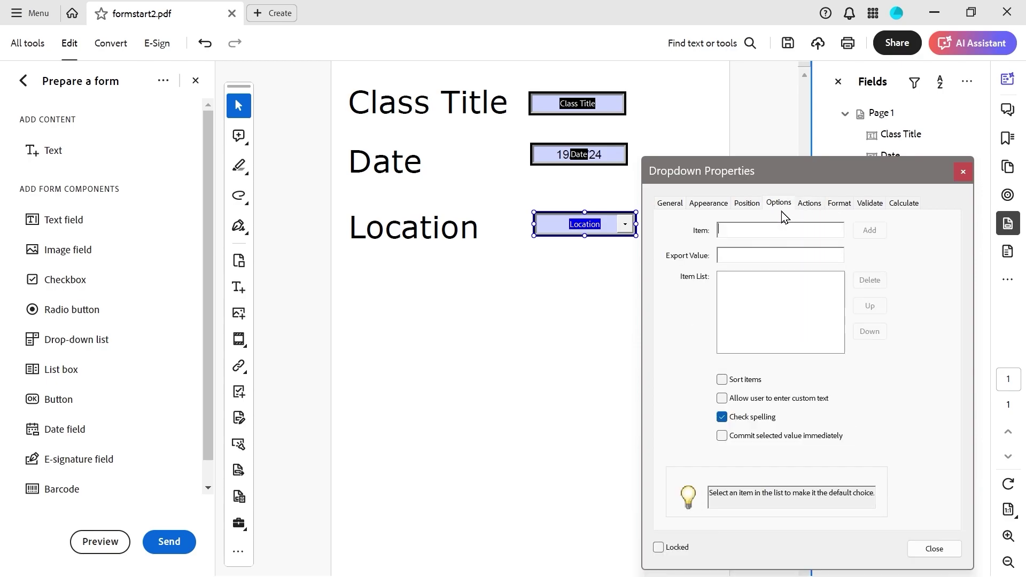
click(755, 229)
text(Kentucky)
click(778, 261)
text(KY)
click(882, 237)
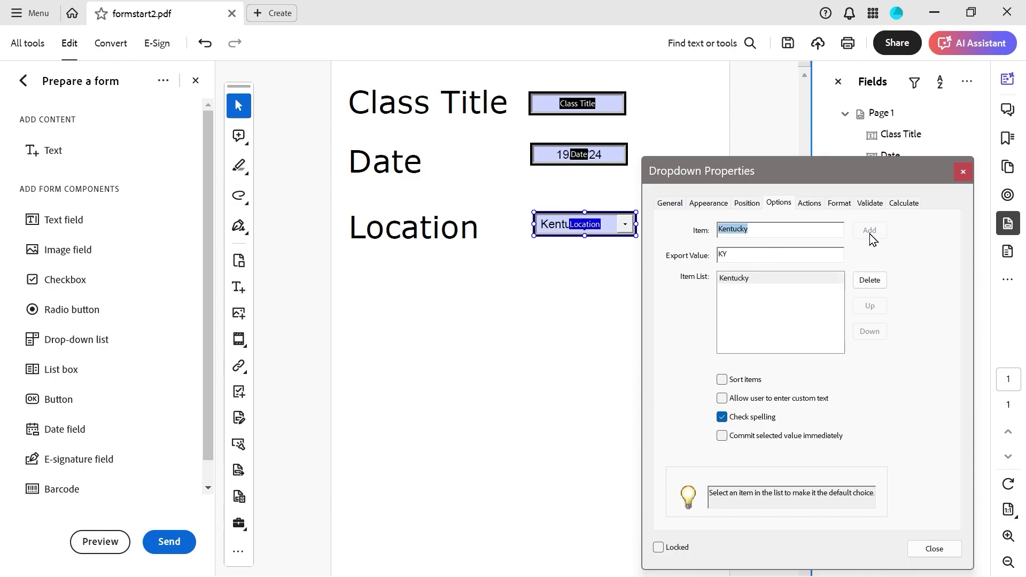
Add Georgia with export value GA to the drop-down's item list.
click(760, 233)
key(BackSpace)
key(BackSpace)
key(BackSpace)
key(BackSpace)
key(BackSpace)
key(BackSpace)
key(BackSpace)
key(BackSpace)
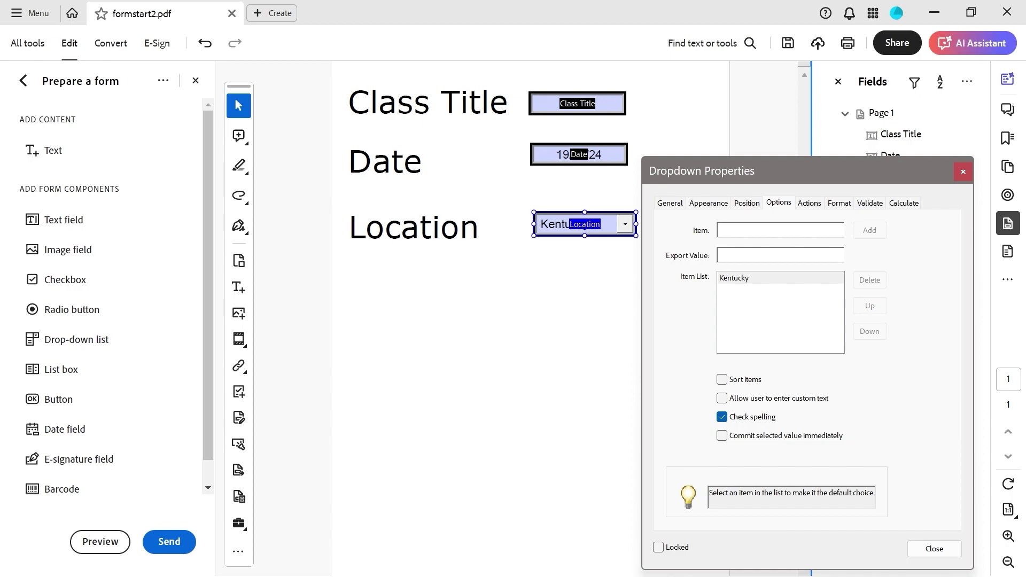
text(Georgia)
text(GA)
click(862, 231)
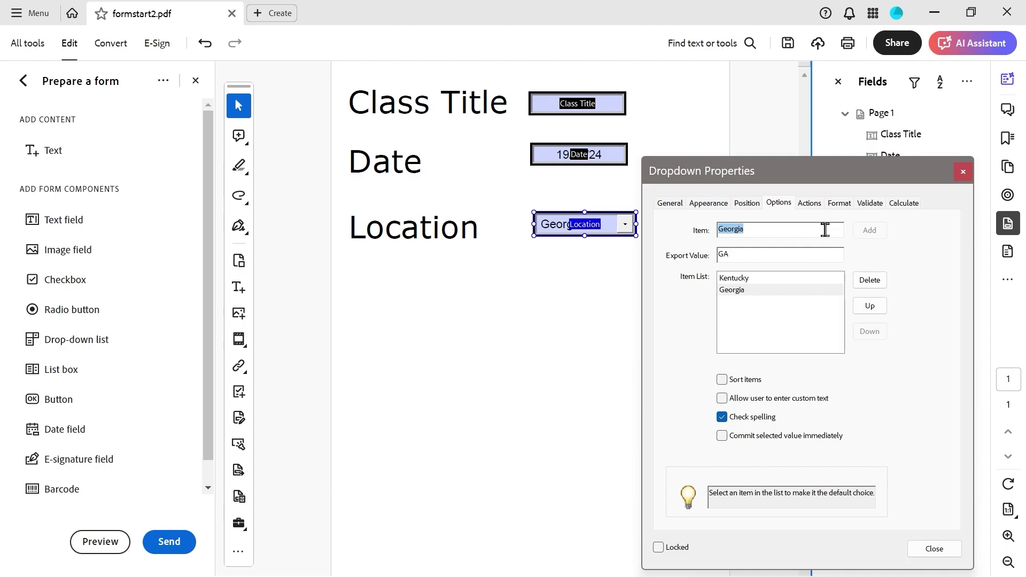
Add Texas with export value TX to the drop-down's item list.
key(BackSpace)
text(Te)
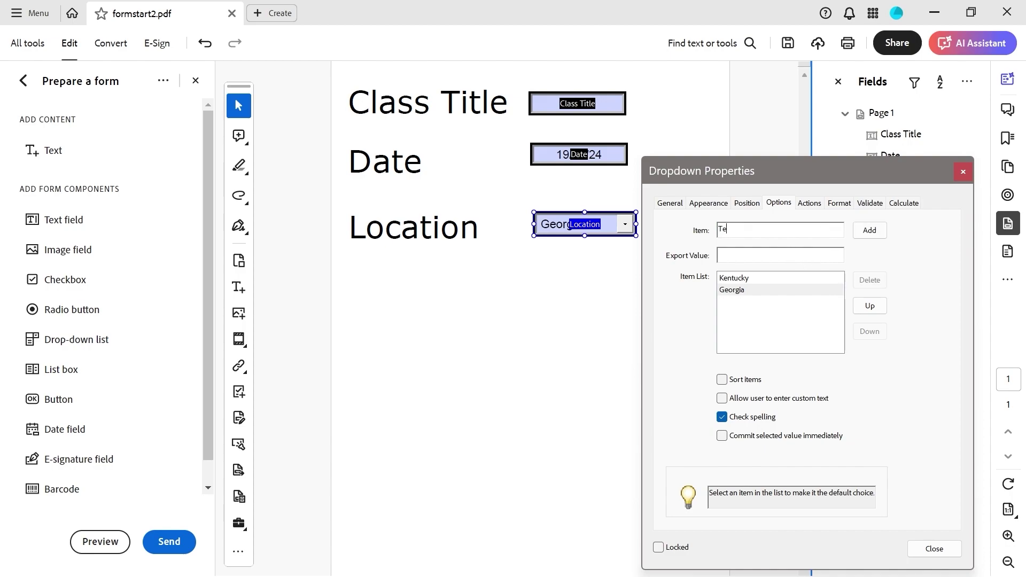
text(xas)
click(745, 255)
text(TX)
click(869, 231)
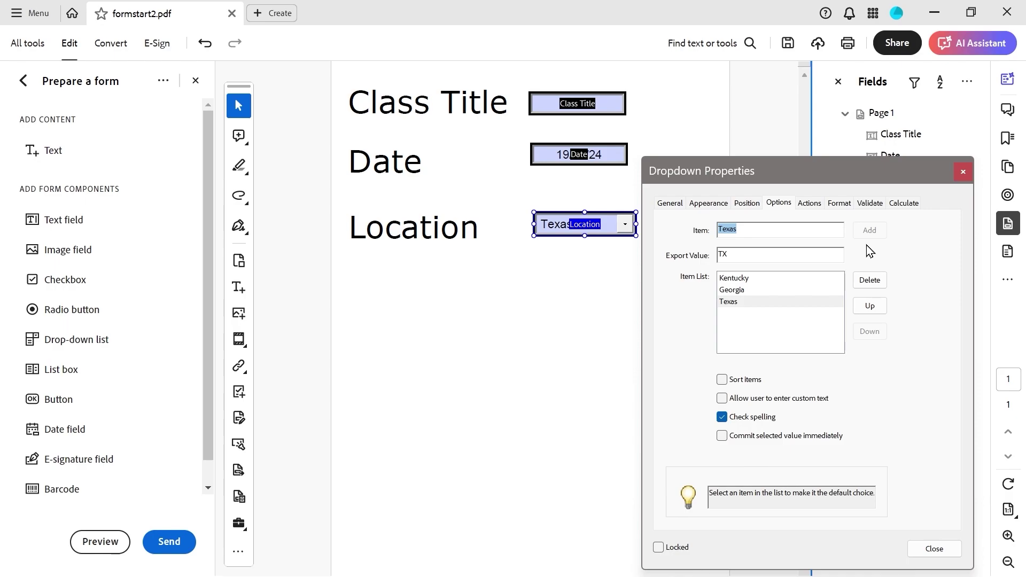
Add Tennessee with export value TN to the Location drop-down's item list.
text(Tennessee)
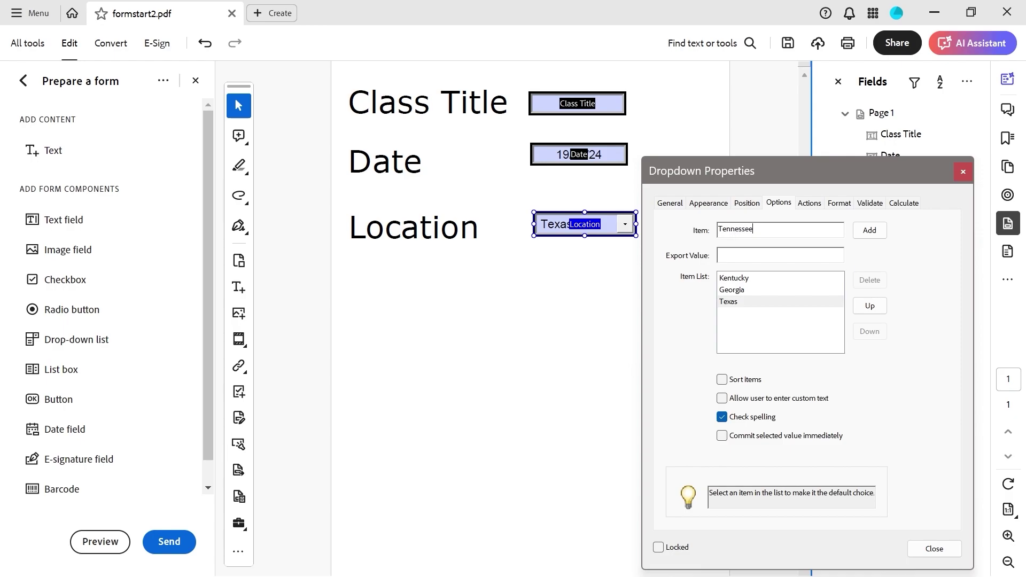
click(809, 257)
text(TN)
click(869, 230)
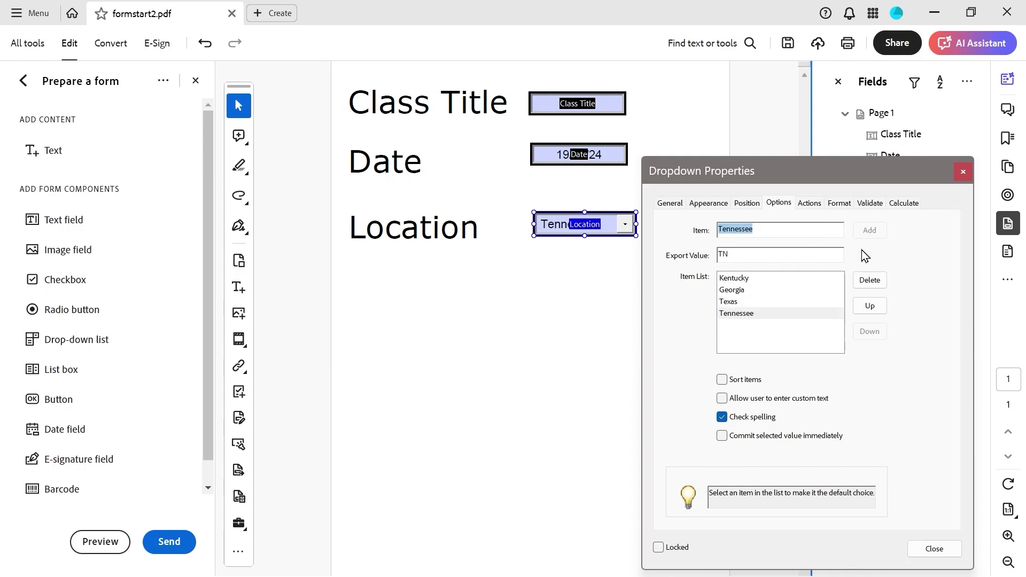
Allow custom text entry and sort the items in the Location drop-down, finishing with its properties closed.
click(723, 398)
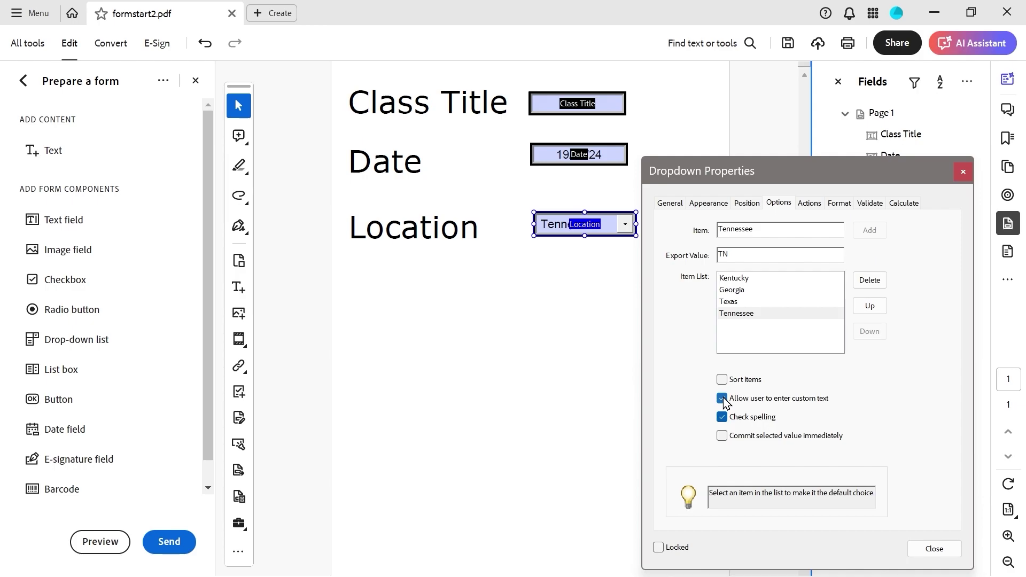
drag(745, 171, 731, 137)
double_click(762, 193)
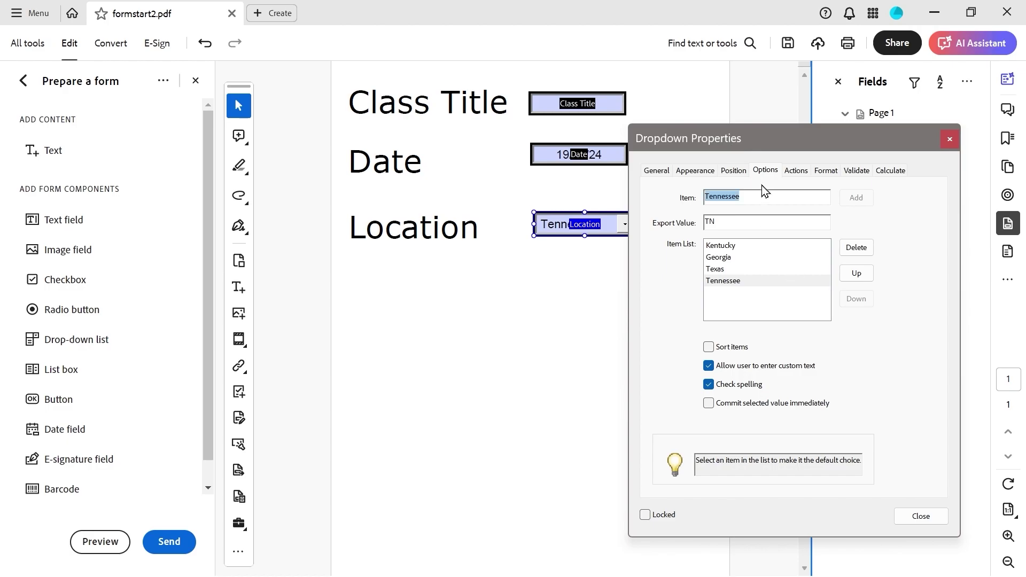
click(709, 348)
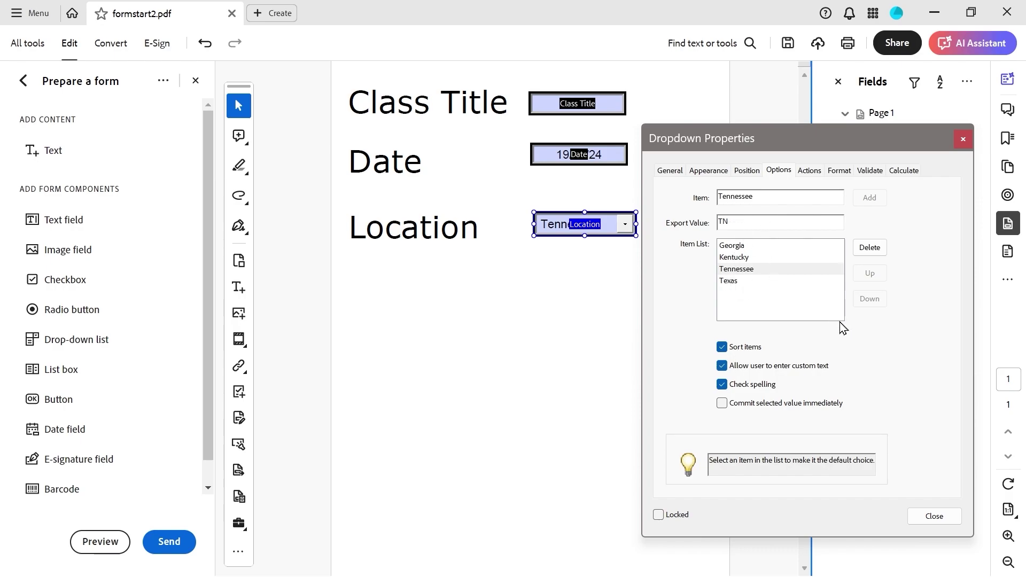
click(934, 519)
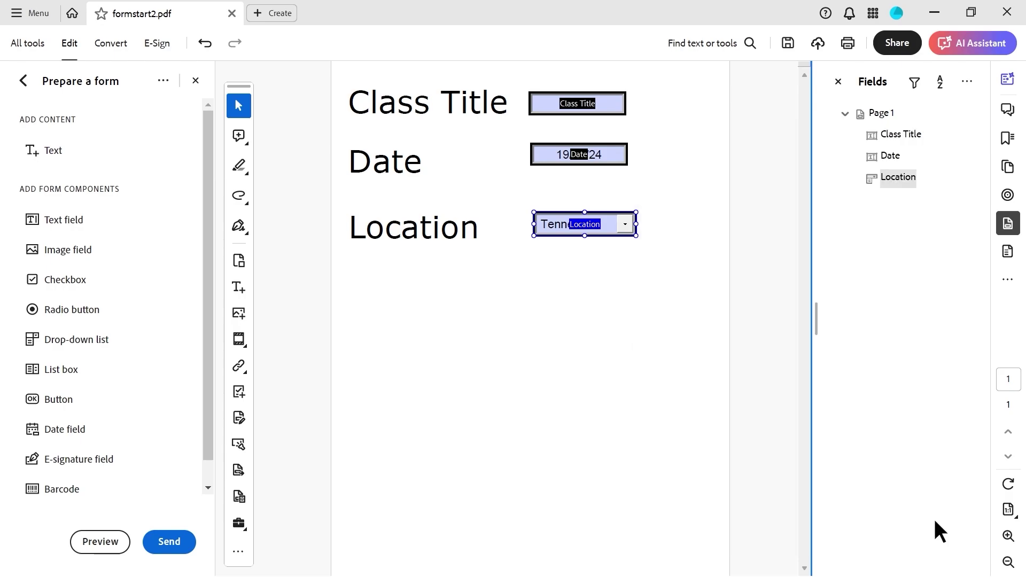
Preview the form and test the Location drop-down by choosing Georgia and Texas.
click(101, 541)
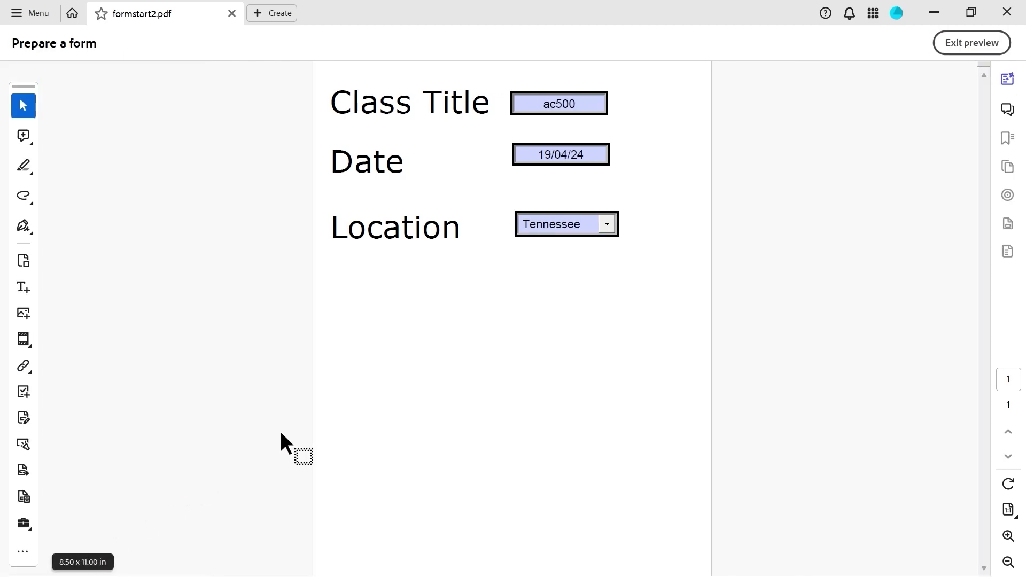
click(607, 224)
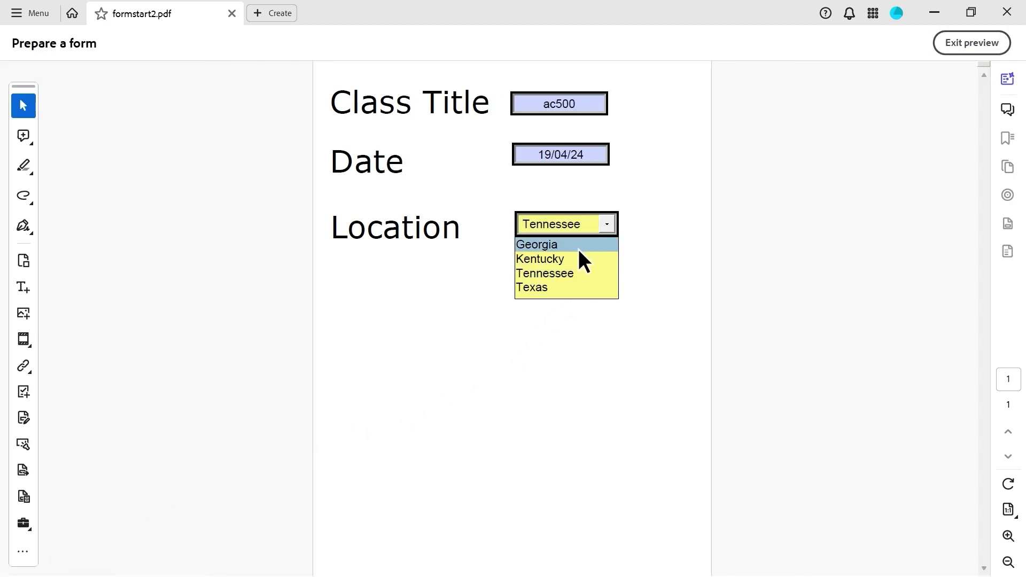
click(578, 247)
click(607, 224)
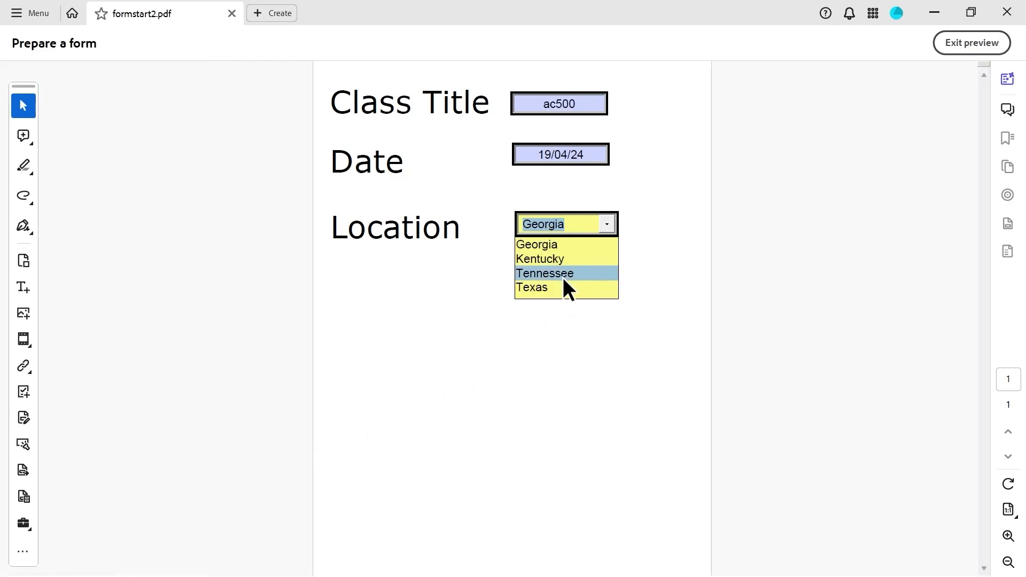
click(559, 287)
click(606, 224)
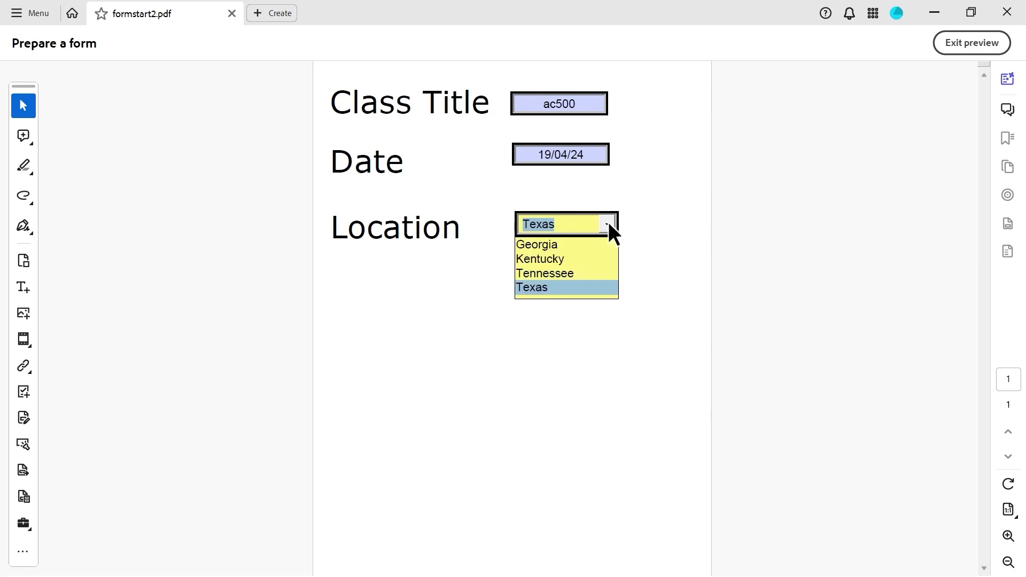
Test the custom entry Peru in the Location field, choose Georgia instead and exit the preview.
click(567, 223)
key(BackSpace)
key(BackSpace)
key(BackSpace)
key(BackSpace)
key(BackSpace)
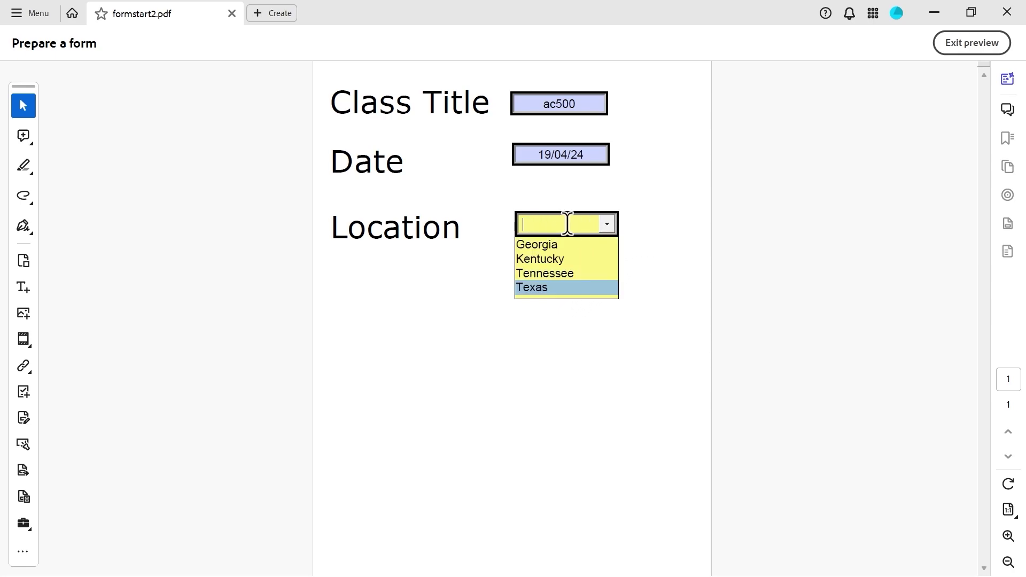
text(Peru)
click(644, 226)
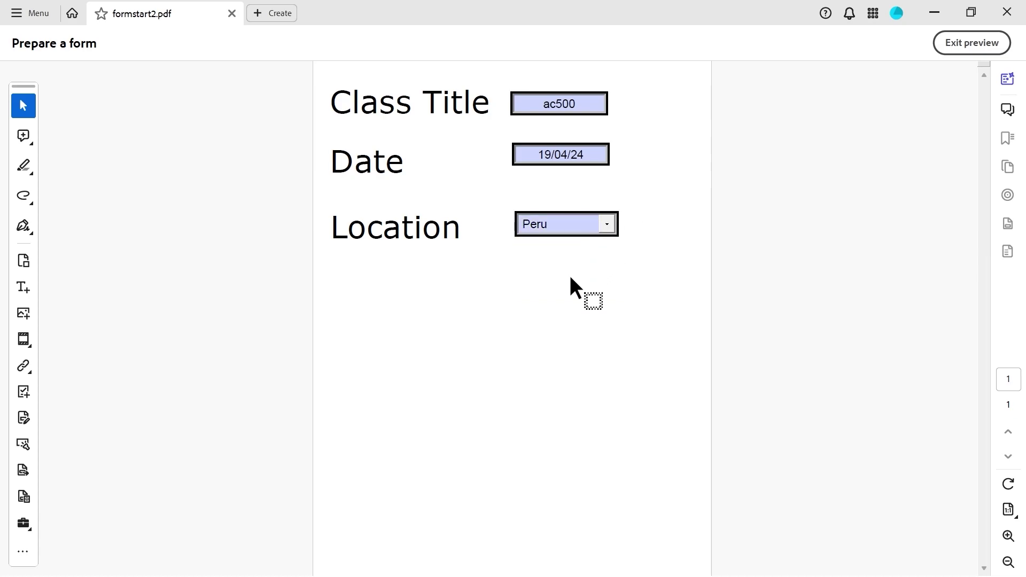
click(567, 225)
key(Escape)
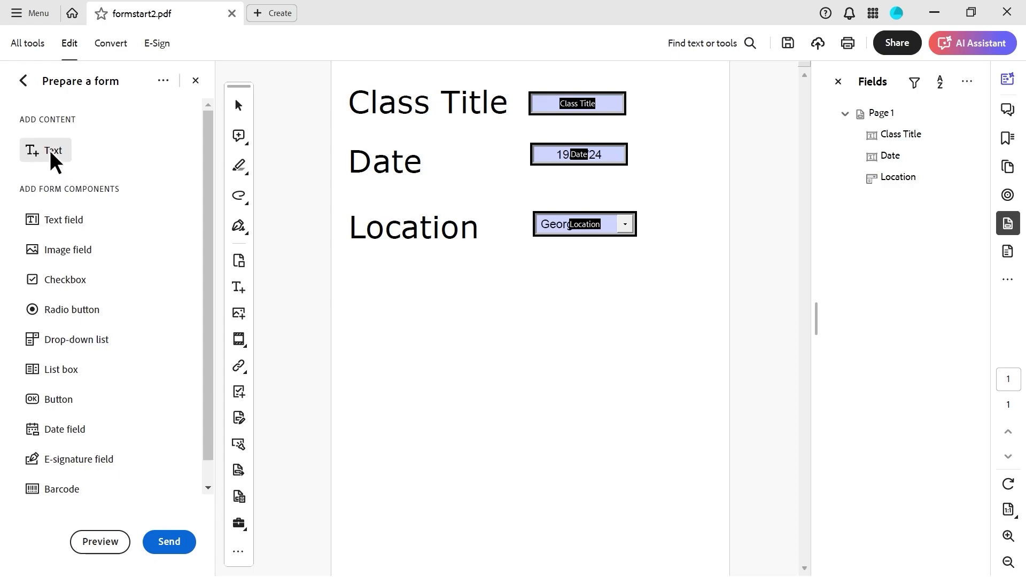
Add a text label reading Preferred Programs below the Location label.
click(50, 147)
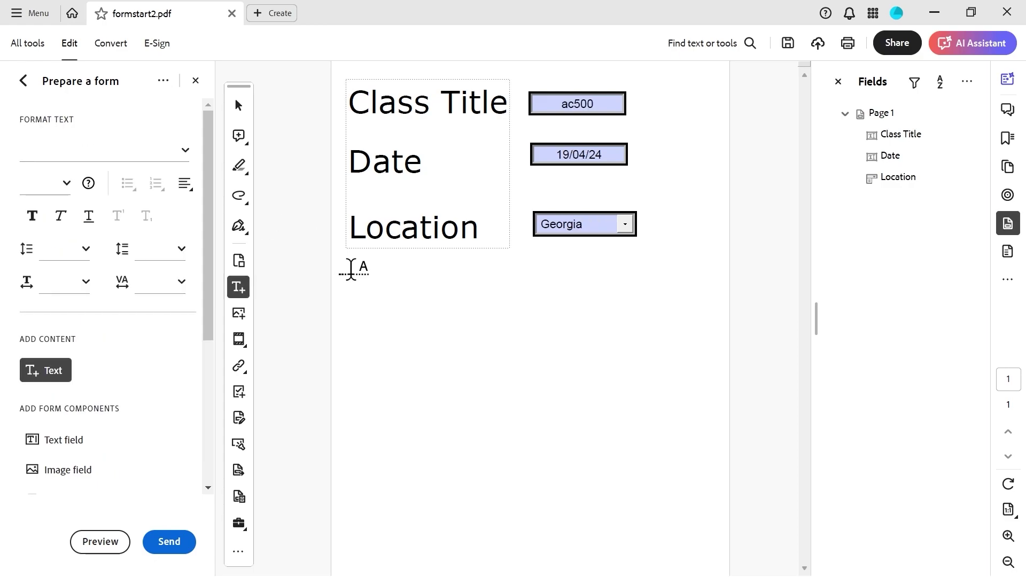
drag(346, 275, 510, 306)
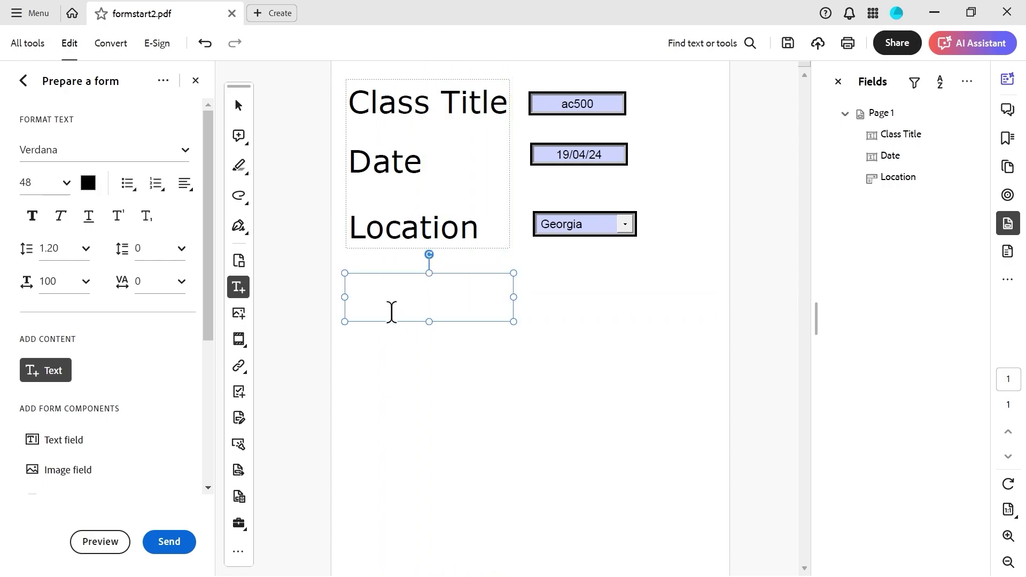
text(Preferred Programs)
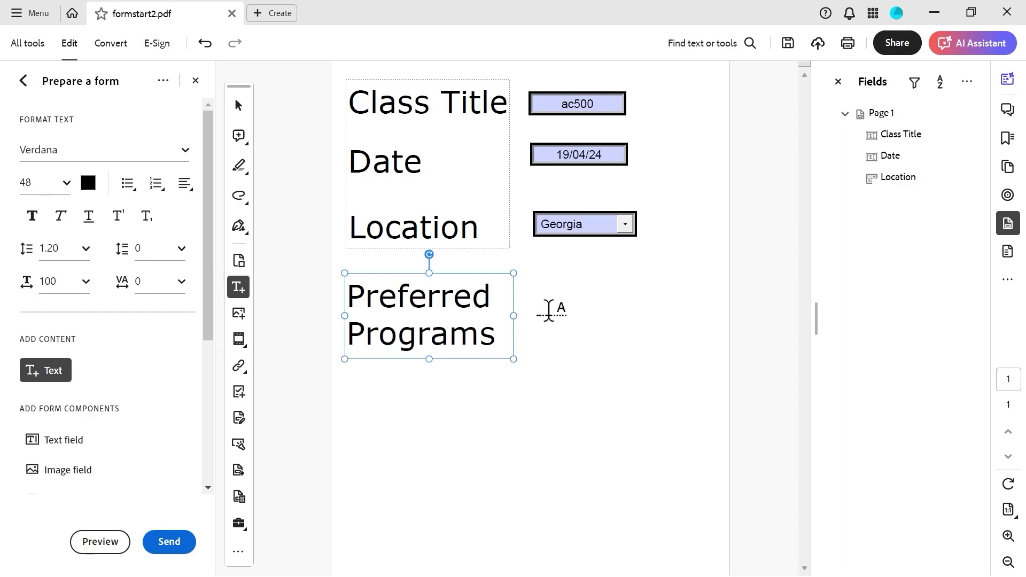
click(546, 305)
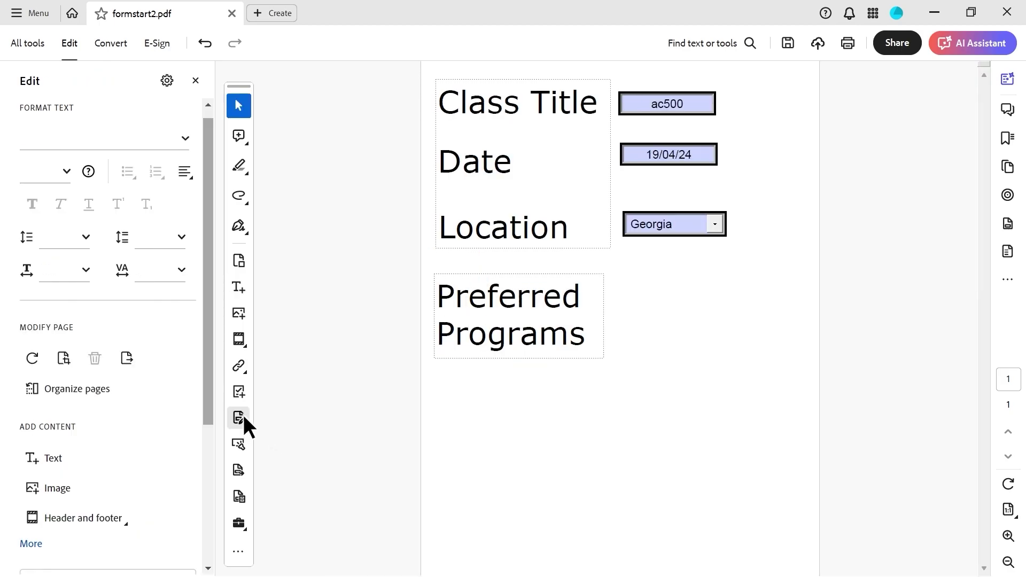
Return to form preparation and draw a list box beside the Preferred Programs label.
click(244, 417)
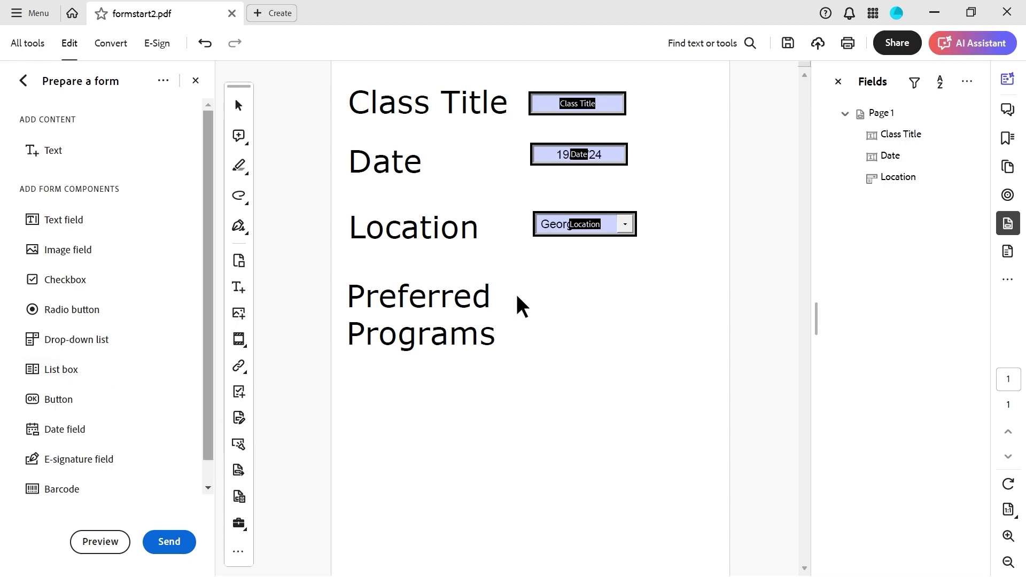
click(606, 232)
click(345, 317)
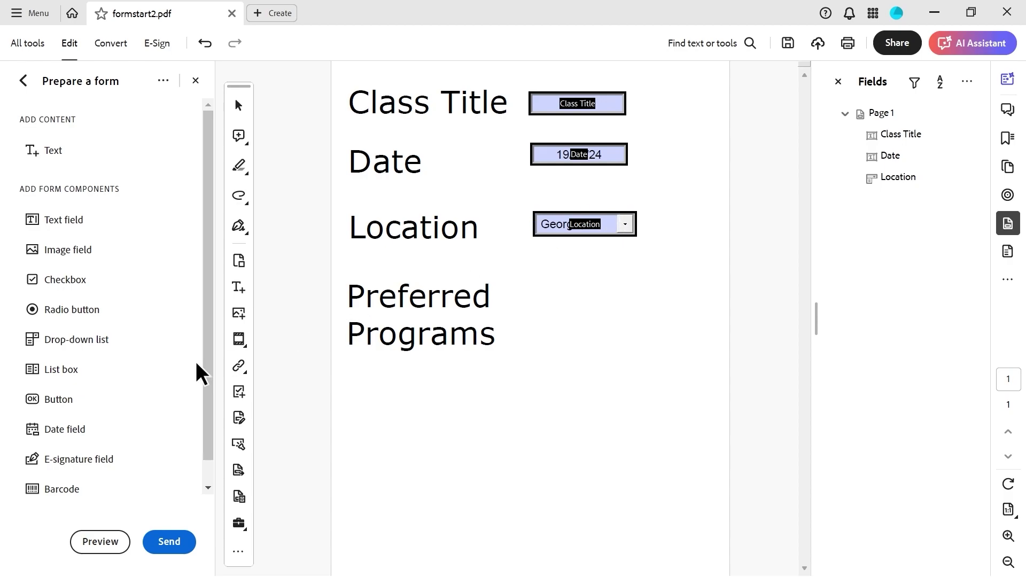
click(63, 373)
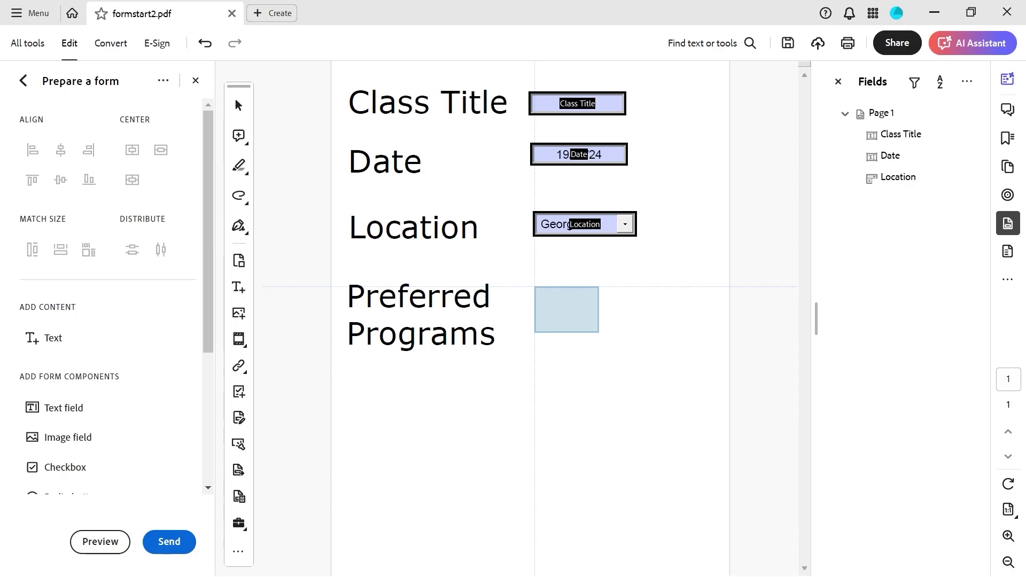
drag(532, 287, 654, 342)
Name the new list box Software and give it the tooltip Select favourite soft.
right_click(609, 320)
click(634, 246)
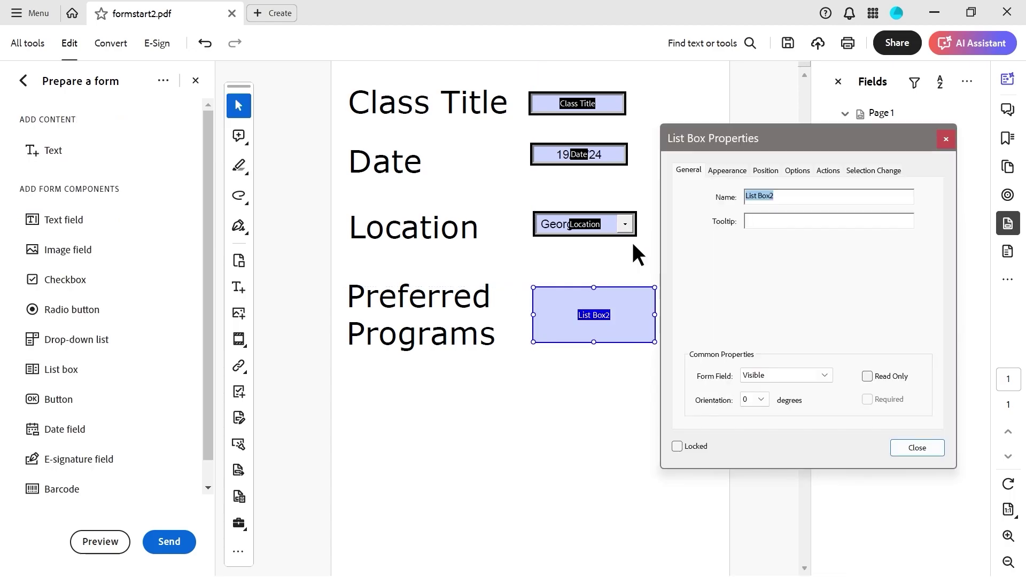
drag(780, 139, 624, 146)
text(Software)
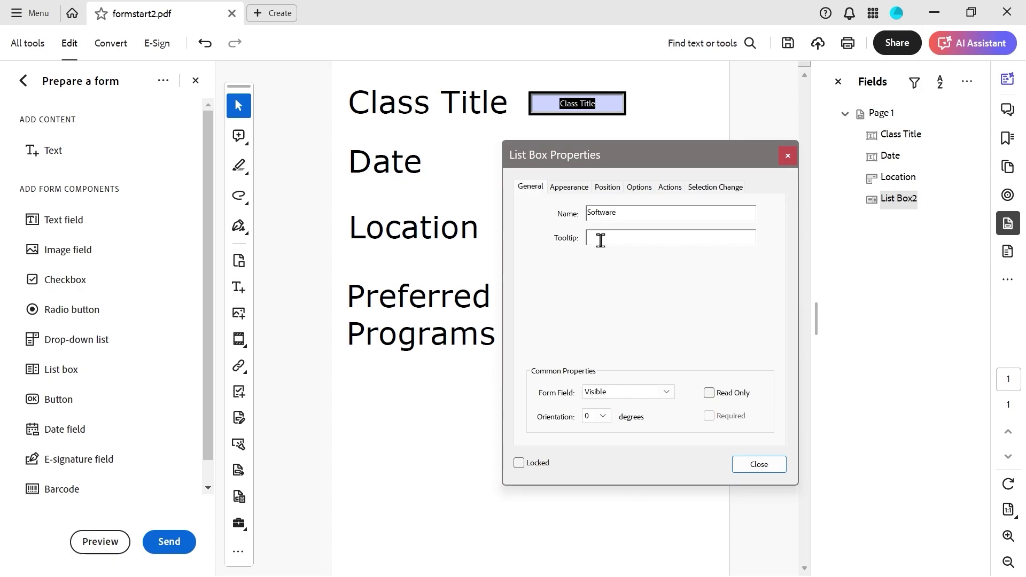
click(598, 237)
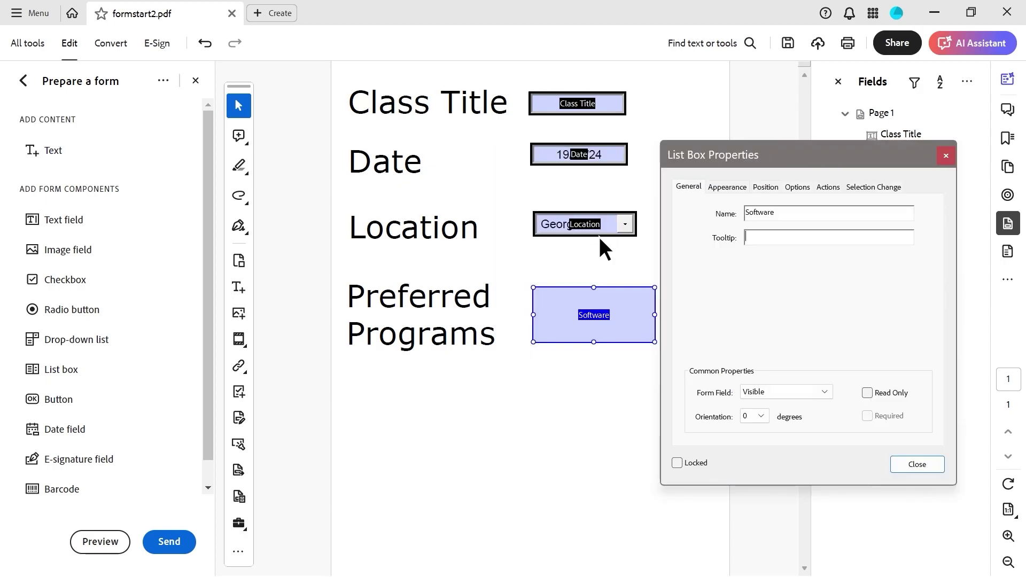
text(Select favourite soft)
Add the item Acrobat with export value AC to the Software list box's options.
key(ctrl+Tab)
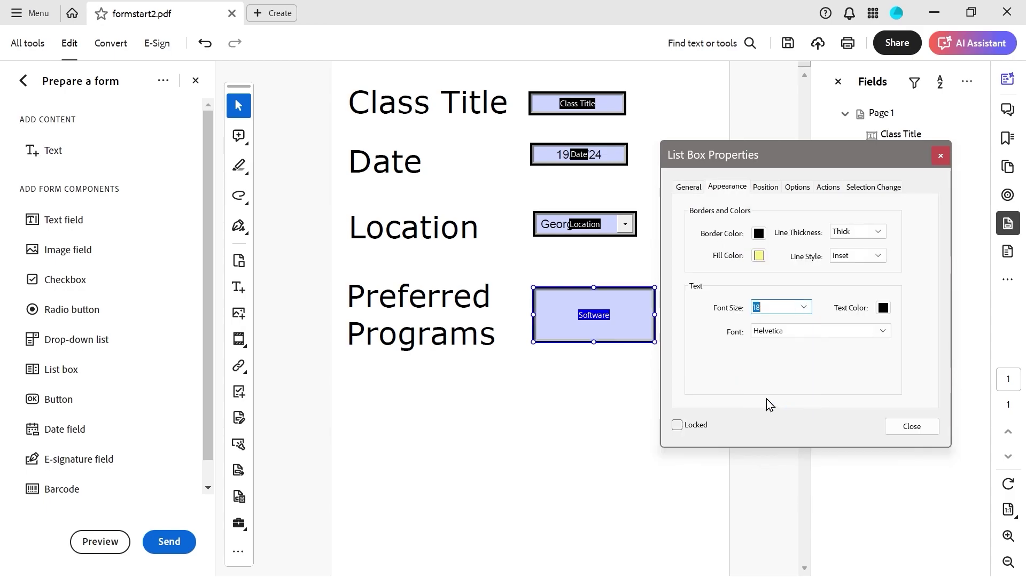
click(769, 188)
click(798, 191)
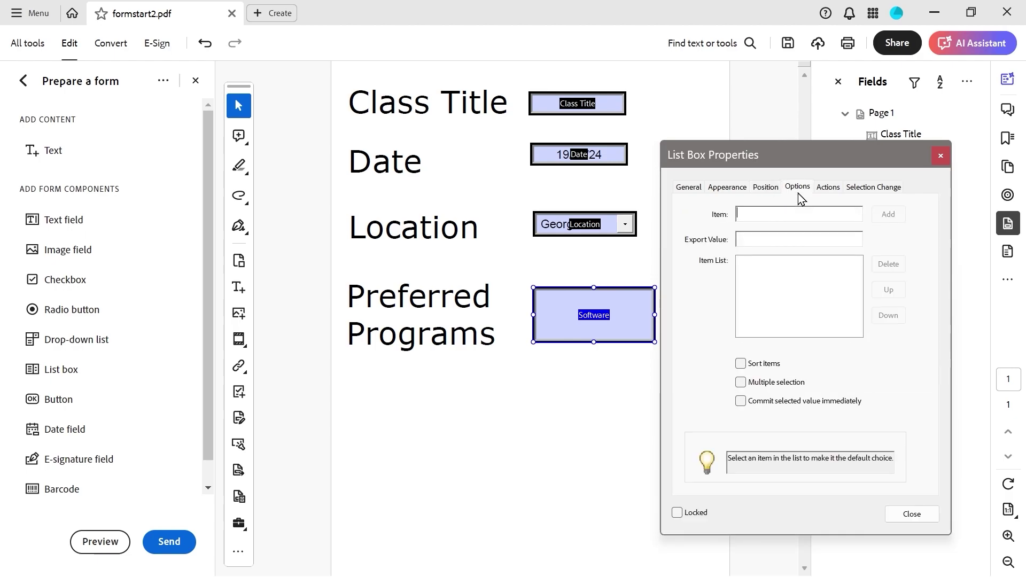
text(Acrobat)
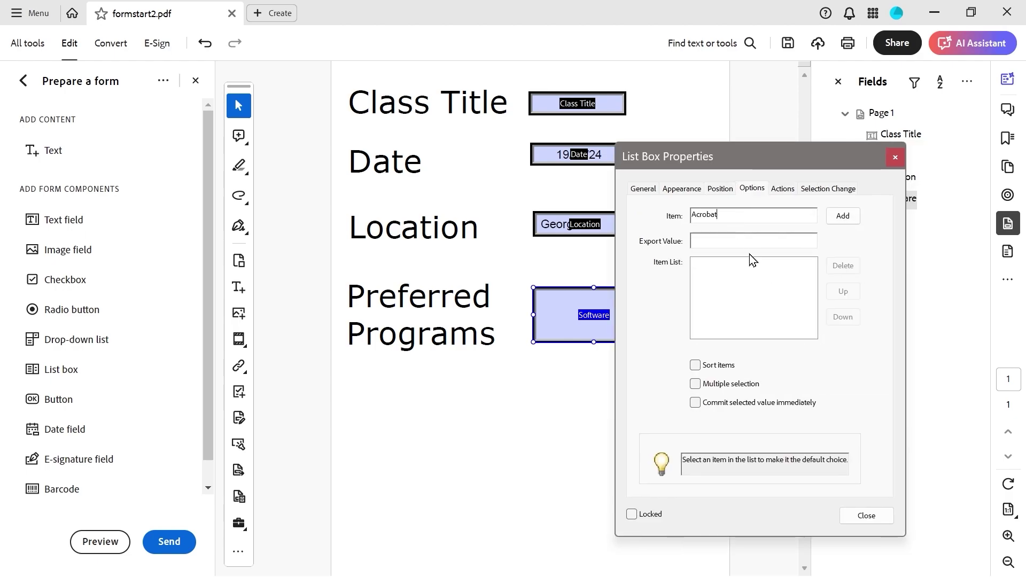
click(740, 241)
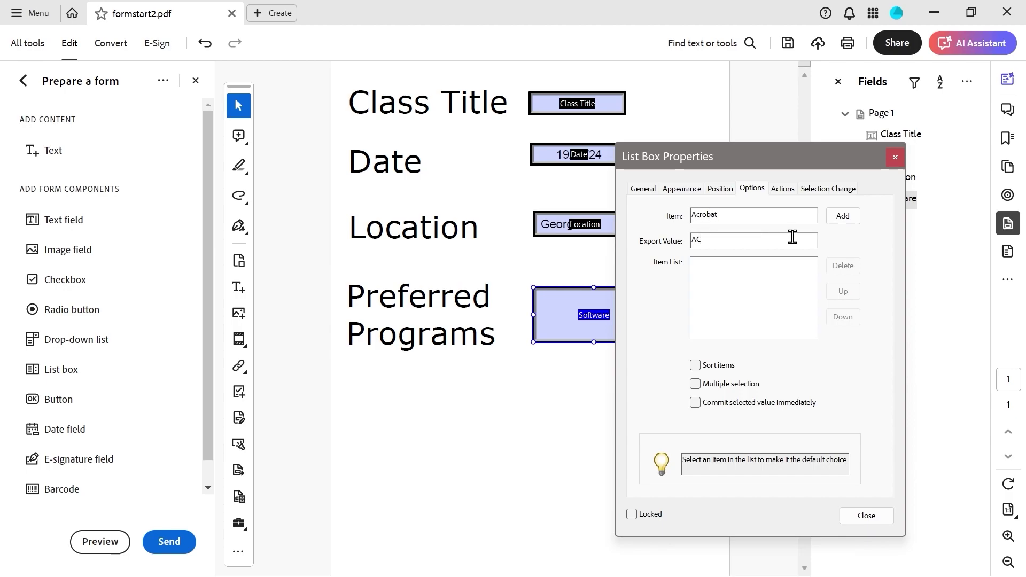
click(841, 216)
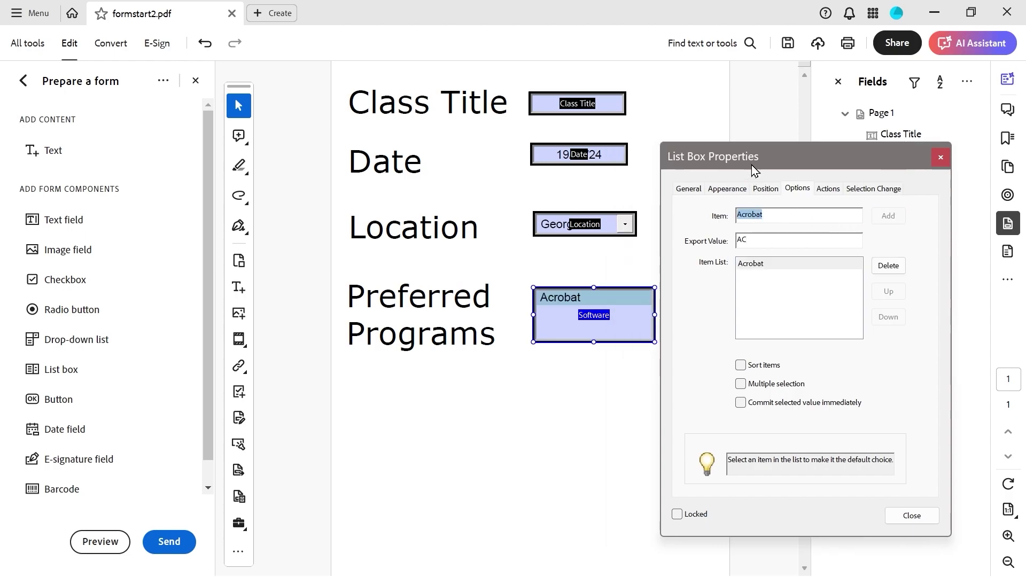
Add Premiere, and Photoshop with export value PS, to the Software list box's items.
mouse_move(750, 155)
mouse_down()
mouse_move(720, 153)
mouse_move(753, 156)
mouse_up()
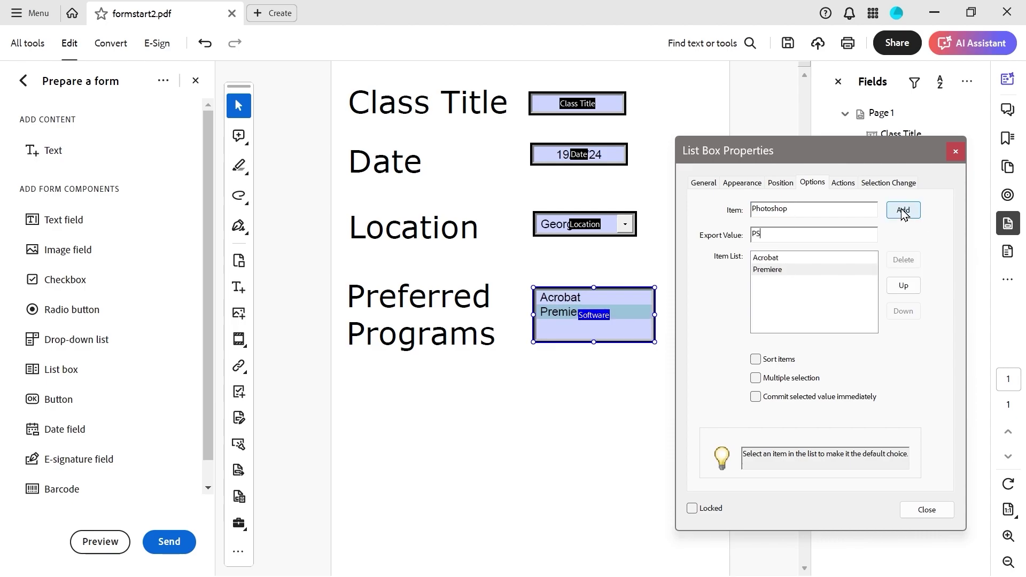
click(898, 210)
Add After Effects with export value AE to the Software list box's items.
click(804, 213)
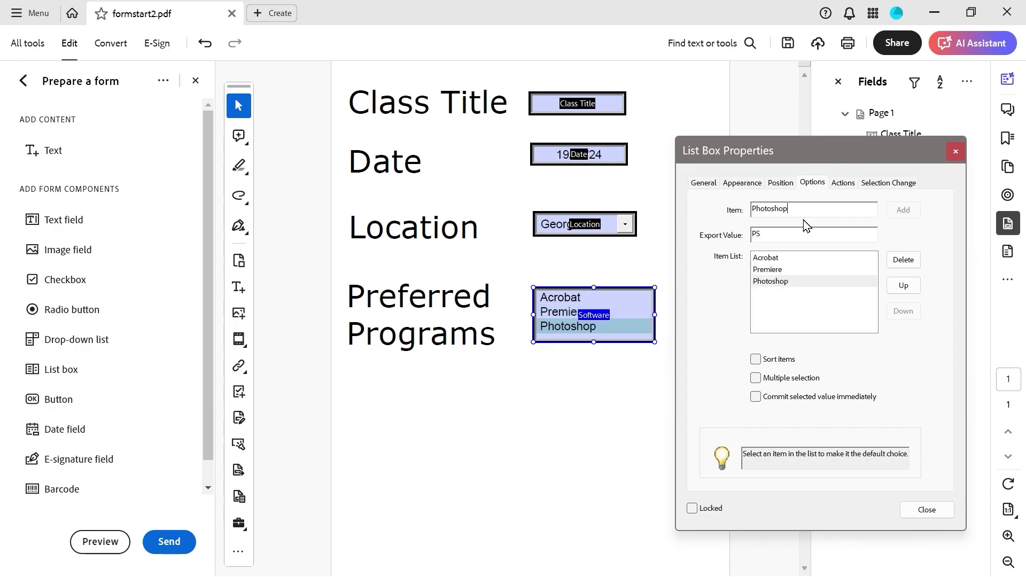
double_click(802, 210)
text(After Effects)
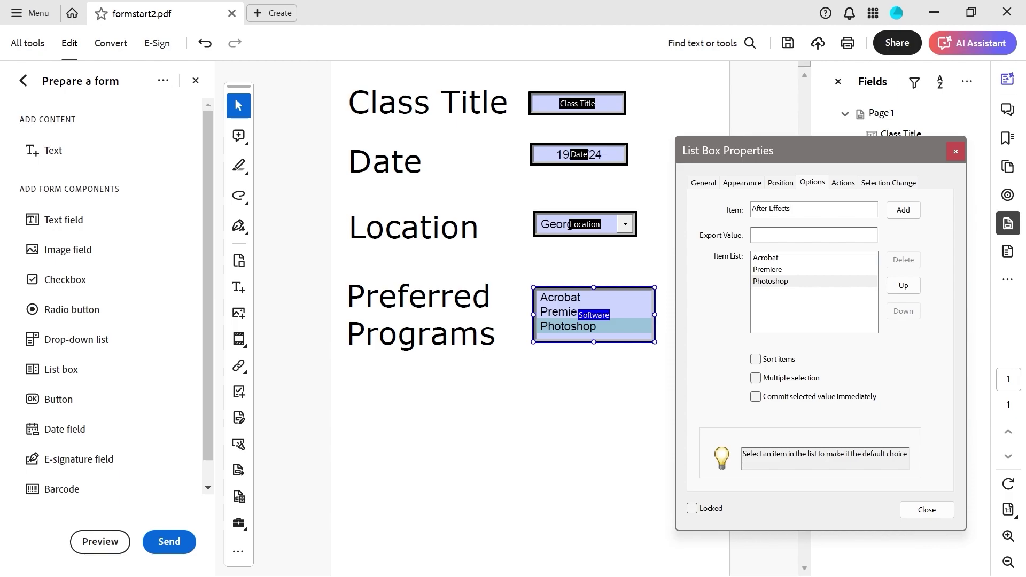
click(821, 231)
click(902, 210)
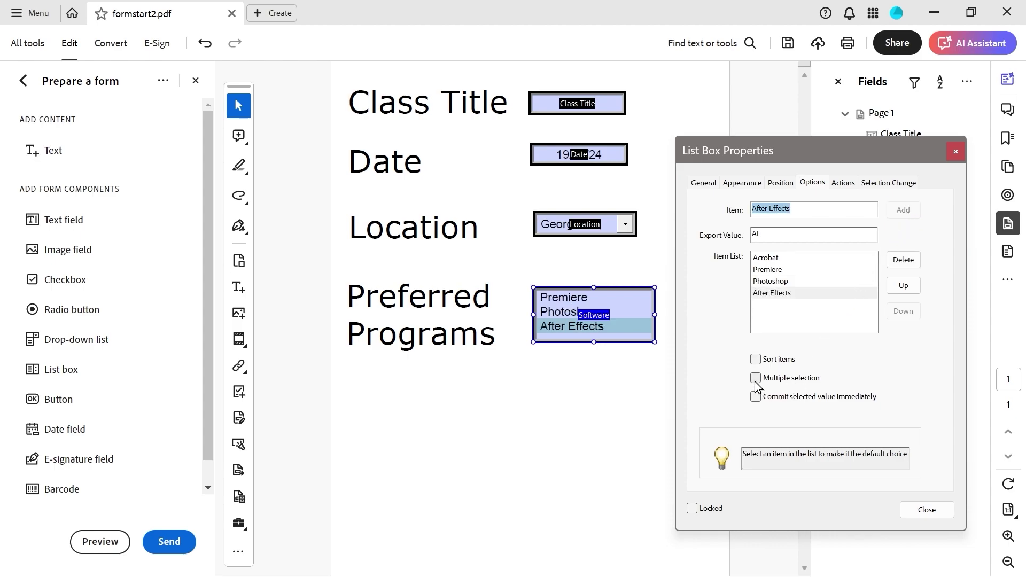
Enable item sorting and multiple selection for the Software list box, and show its selection-change settings.
click(756, 359)
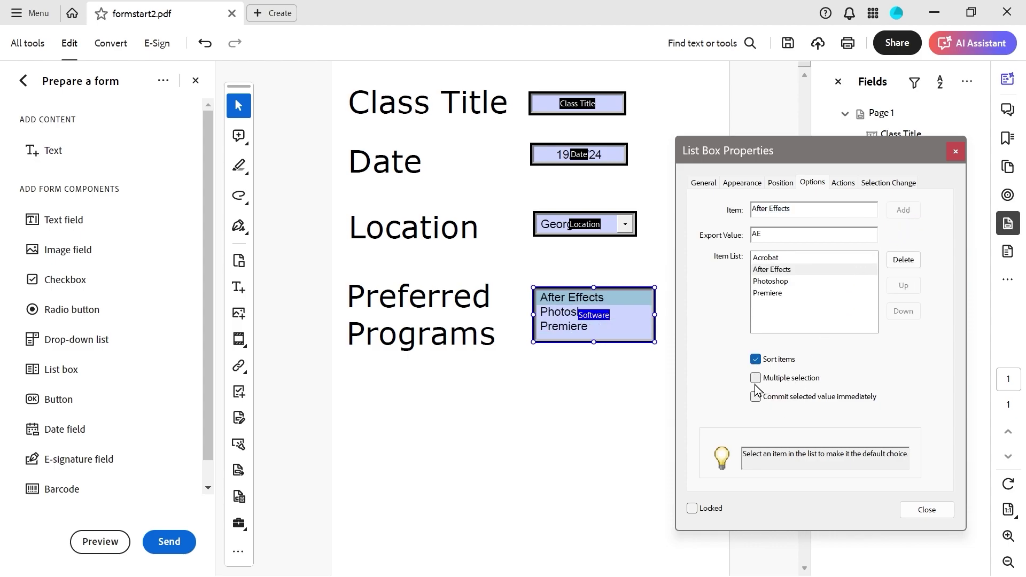
click(755, 378)
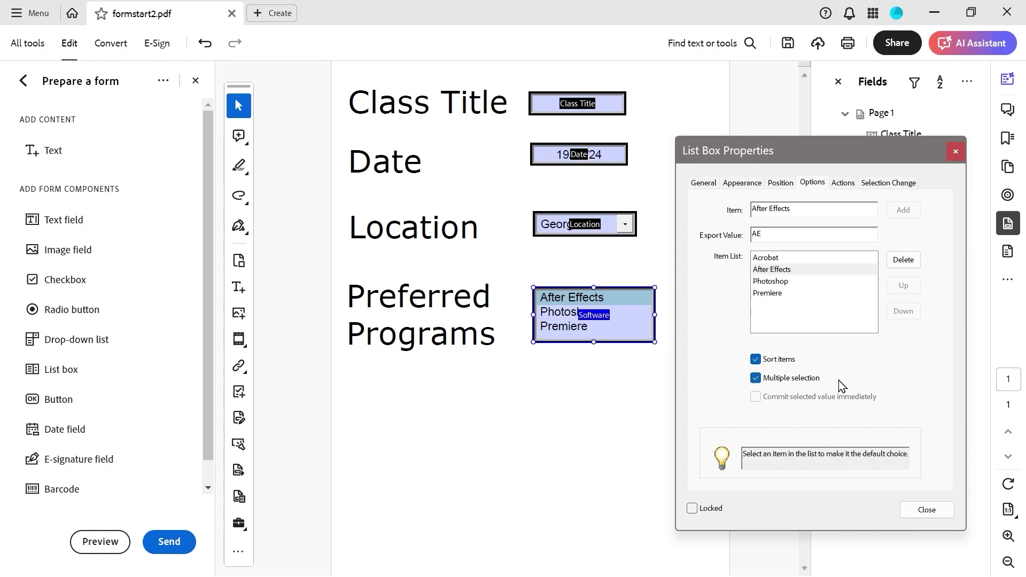
click(884, 183)
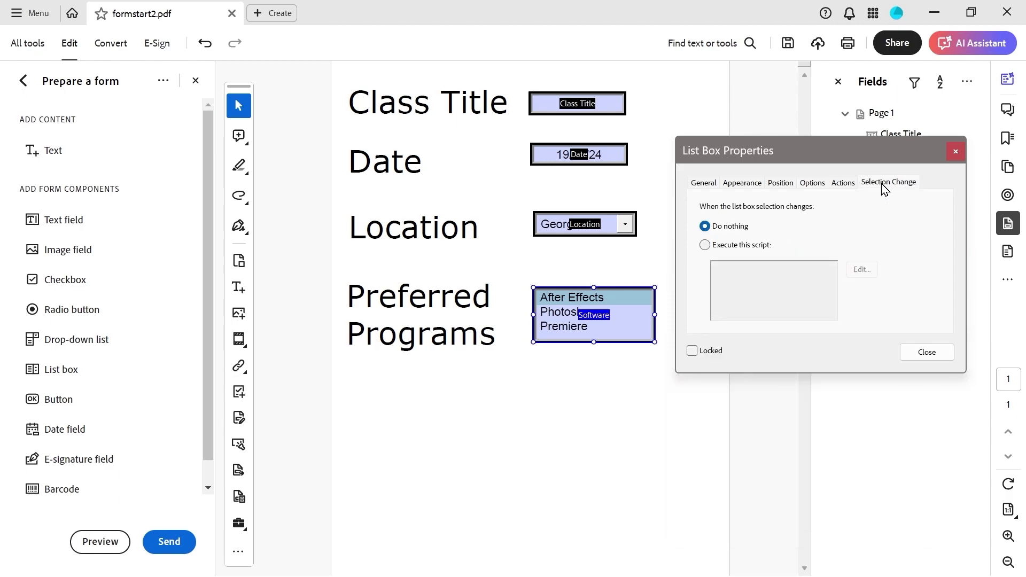
Review the Software list box's options, actions and selection-change settings, and close its properties.
click(812, 182)
click(854, 184)
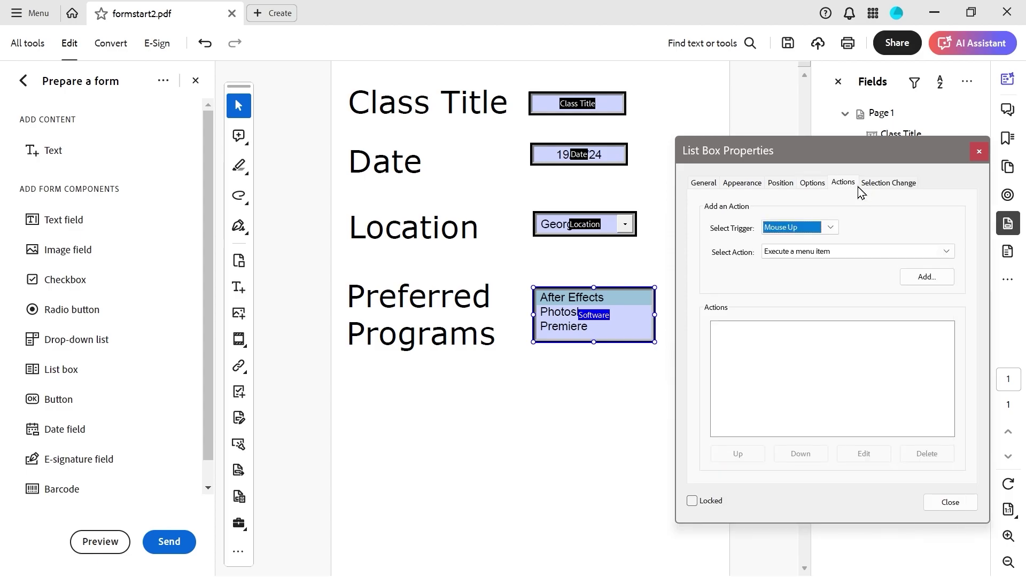
click(881, 186)
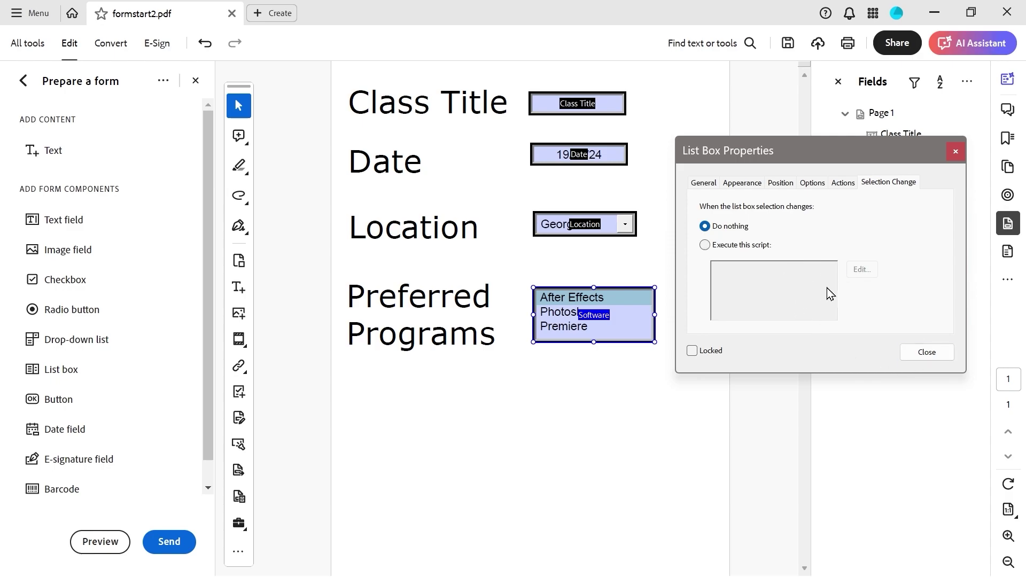
click(928, 353)
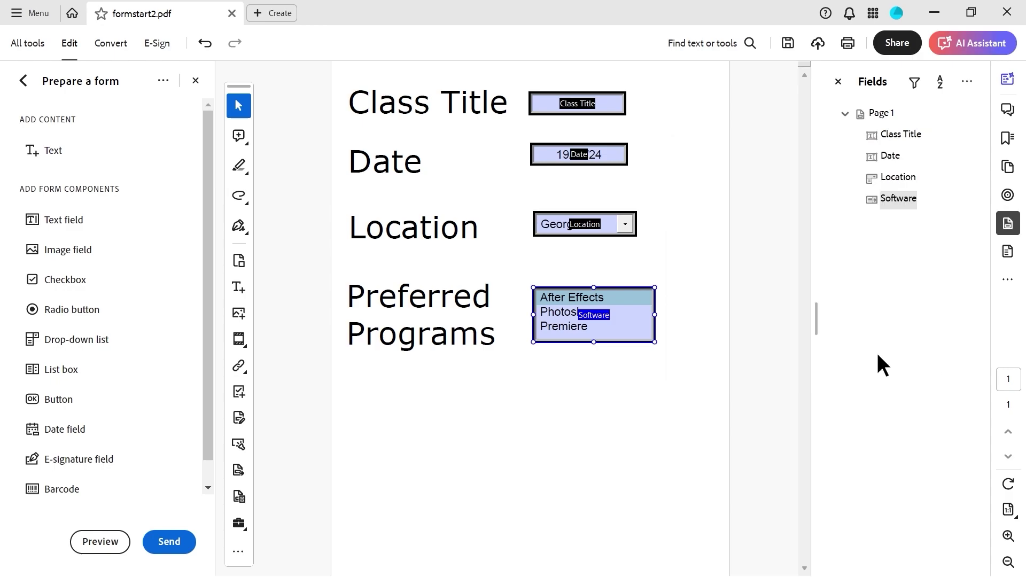
Preview the form and select Photoshop and Premiere together in the Preferred Programs list.
click(100, 541)
drag(618, 289, 677, 294)
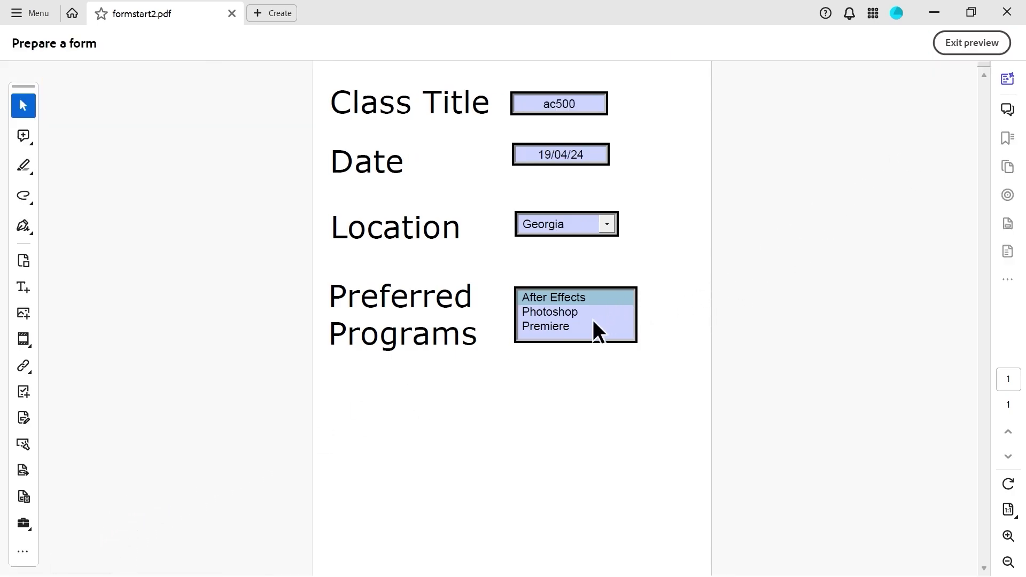
drag(566, 313, 553, 324)
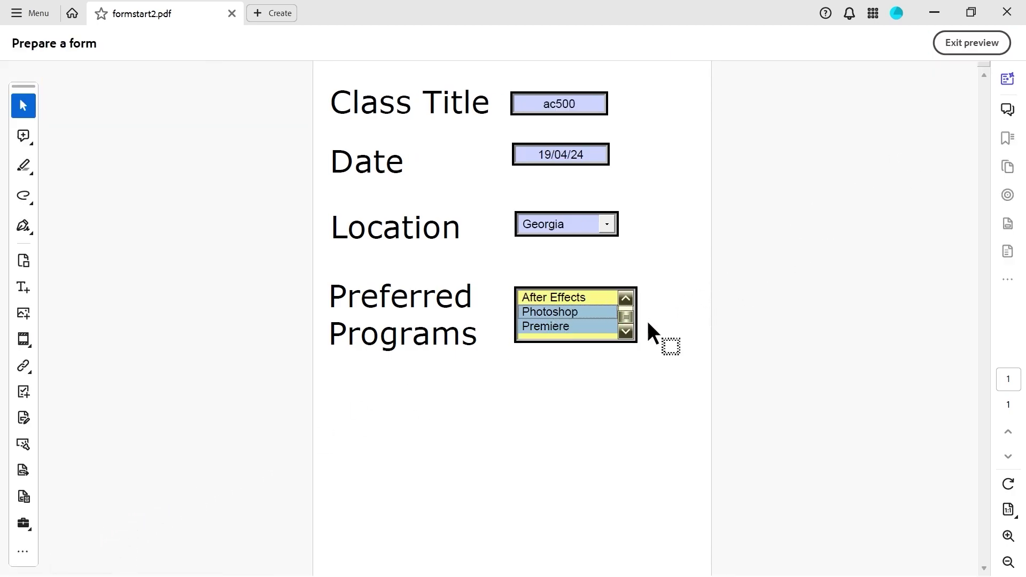
mouse_move(621, 315)
mouse_down()
mouse_move(629, 310)
mouse_move(630, 322)
mouse_up()
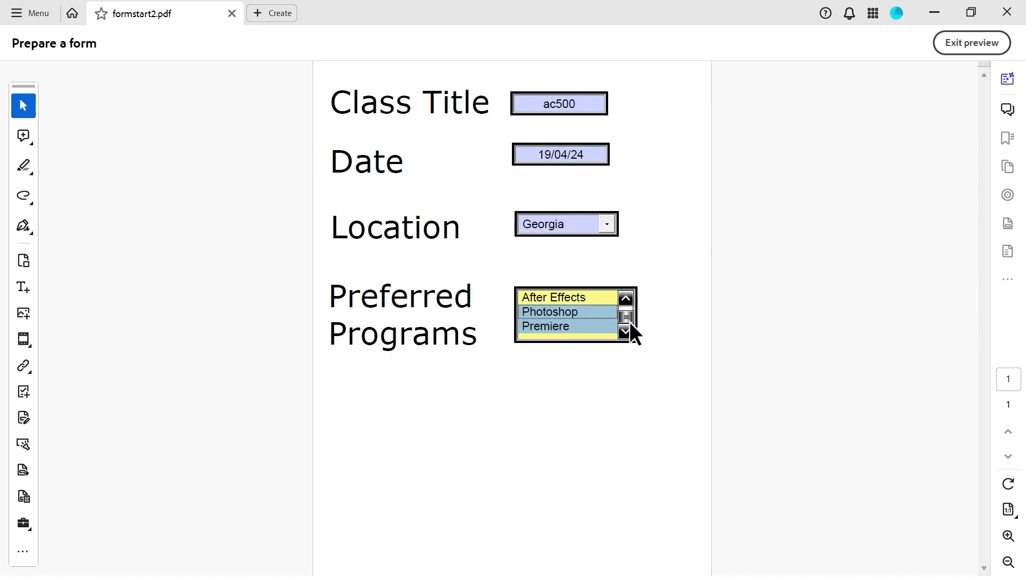
Select After Effects, Premiere and Acrobat together in the Preferred Programs list, and try the Location drop-down.
click(563, 300)
ctrl+click(554, 335)
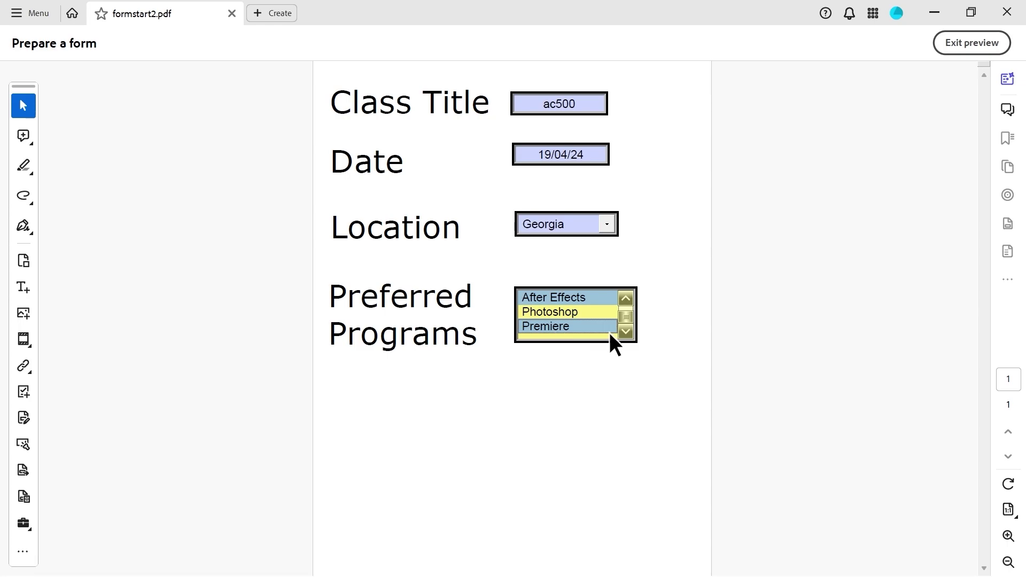
click(630, 298)
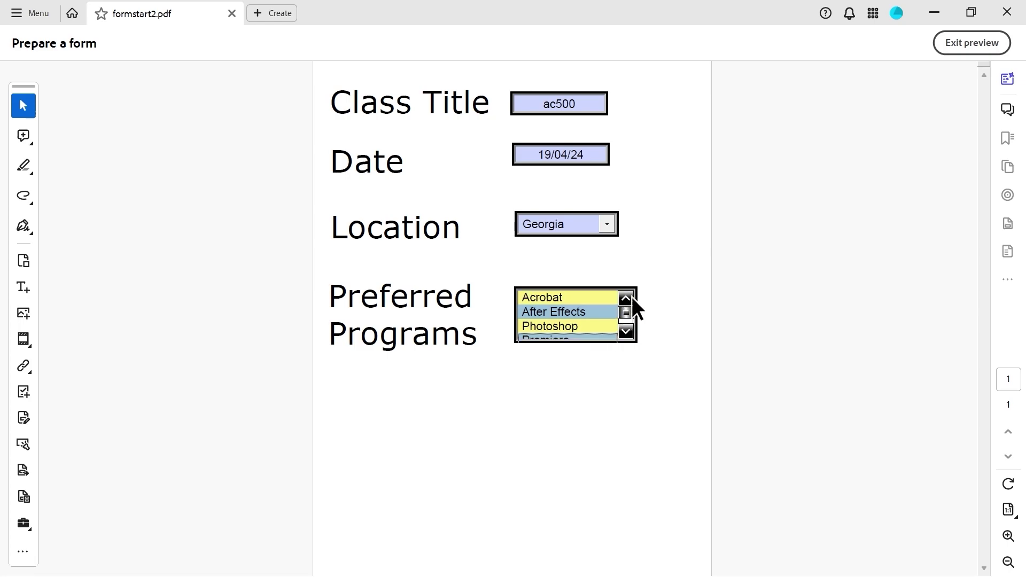
ctrl+click(549, 298)
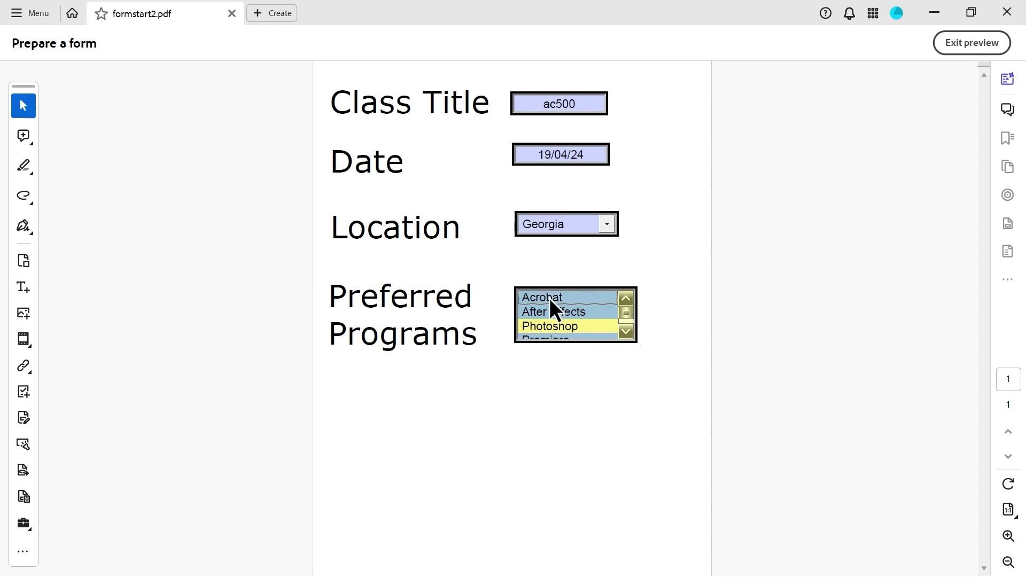
click(603, 226)
click(591, 258)
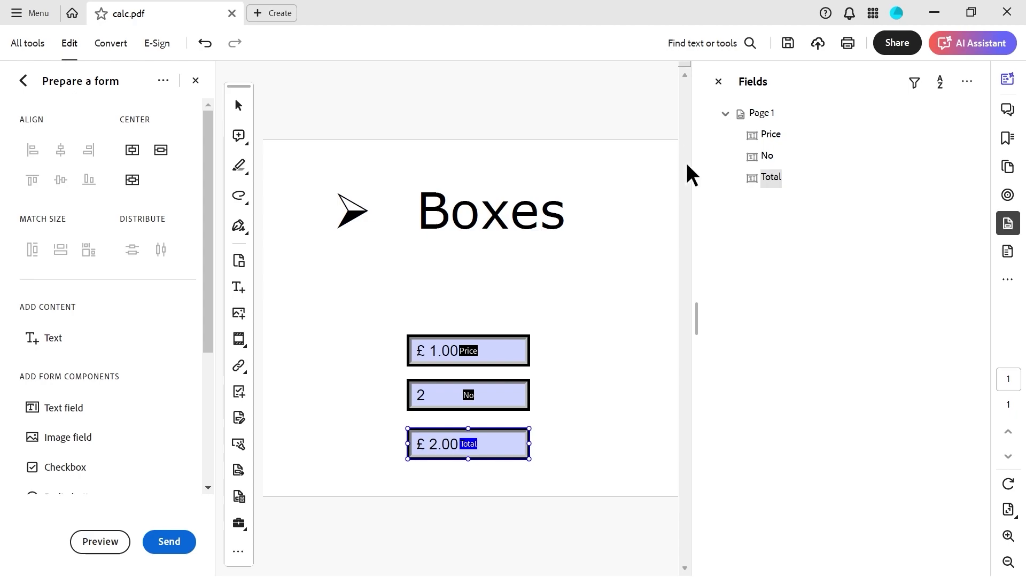
Check which bullet style is applied to the Boxes heading in calc.pdf.
click(512, 217)
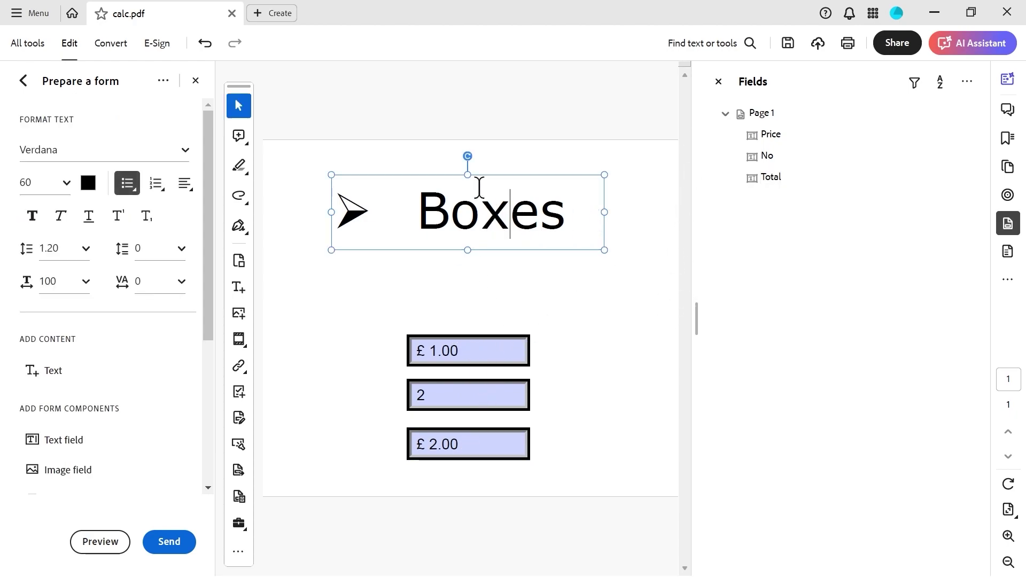
click(127, 187)
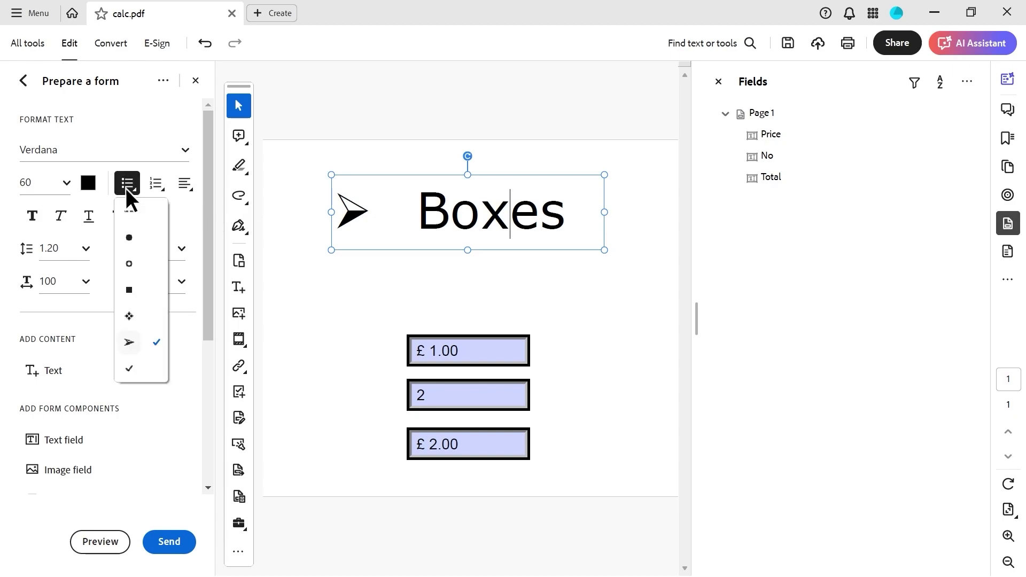
click(466, 210)
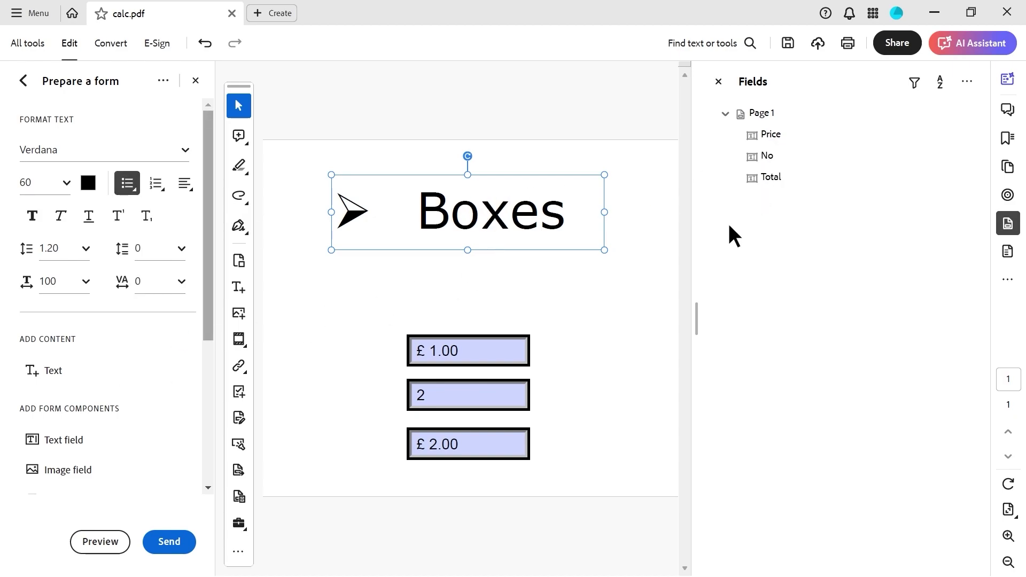
Select the form fields below the Boxes heading in turn: Price, No and Total.
click(472, 351)
click(435, 396)
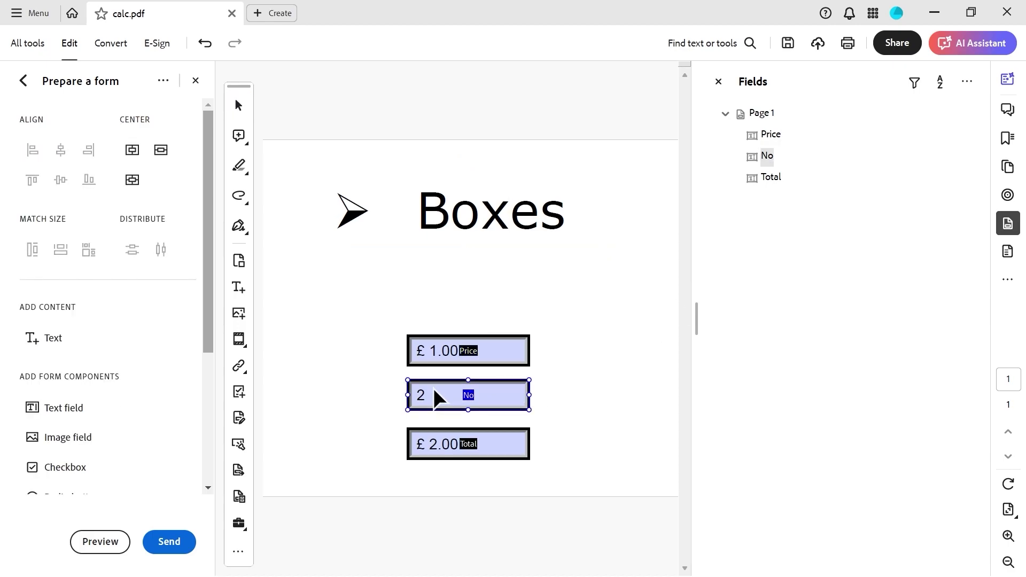
shift+click(439, 455)
click(440, 455)
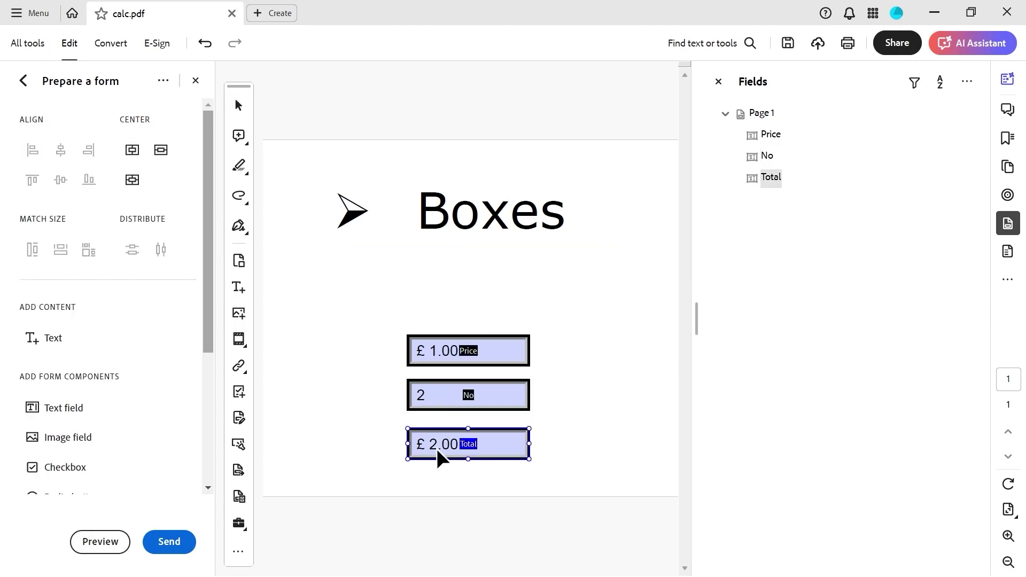
Examine the Price field's number format settings, and open the No field's properties.
click(442, 361)
right_click(442, 357)
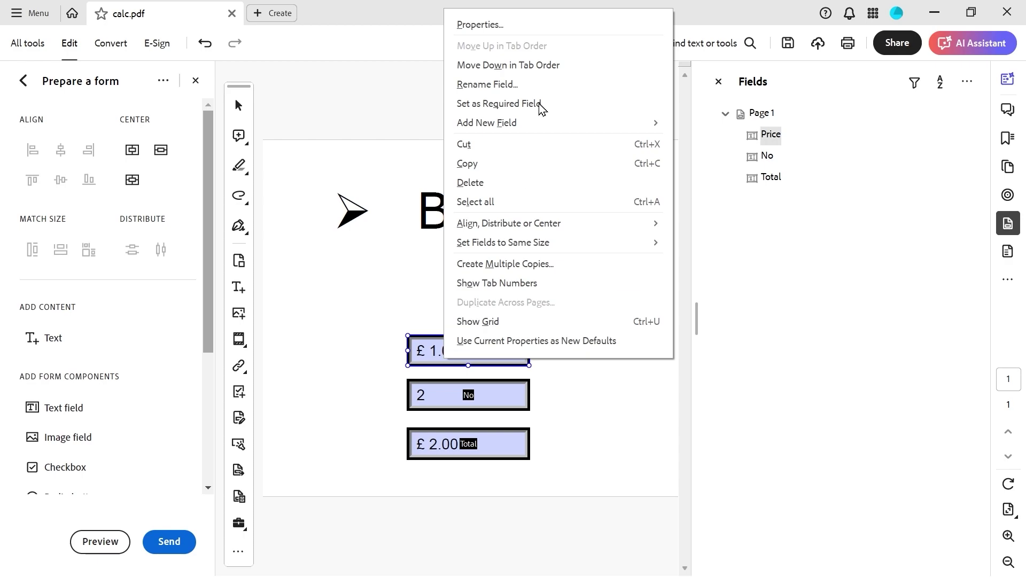
click(524, 30)
click(520, 55)
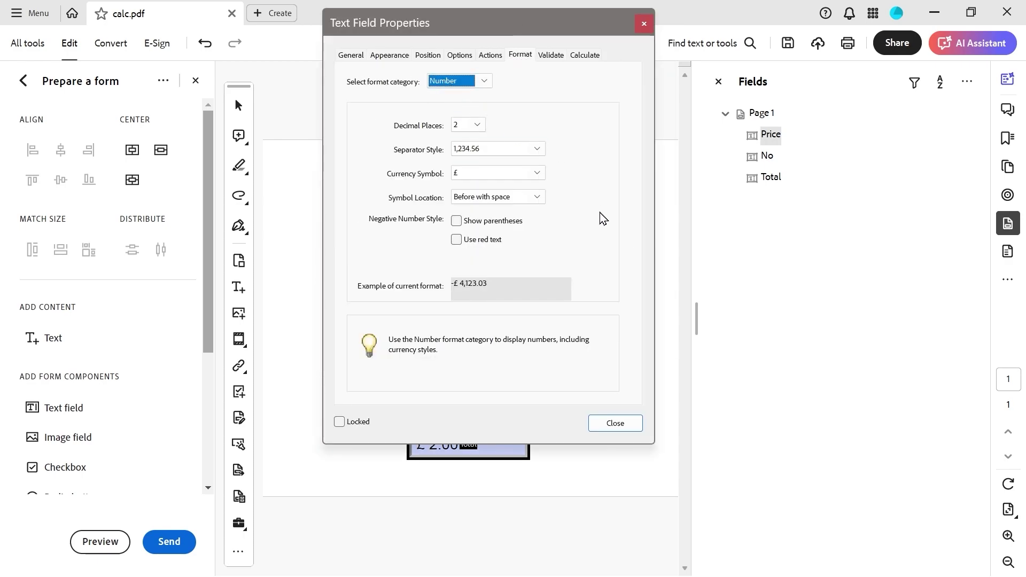
click(612, 423)
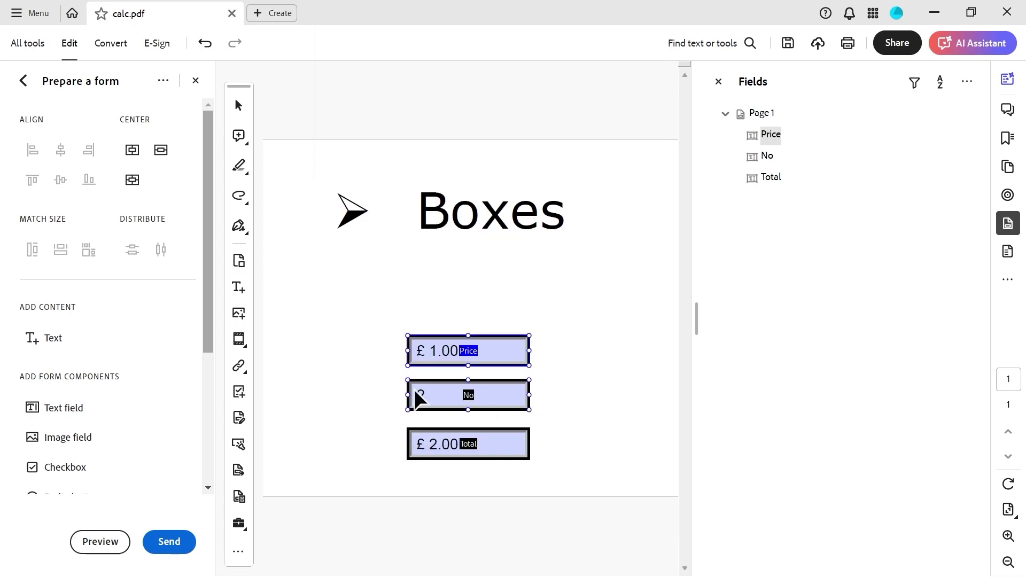
right_click(448, 400)
click(523, 63)
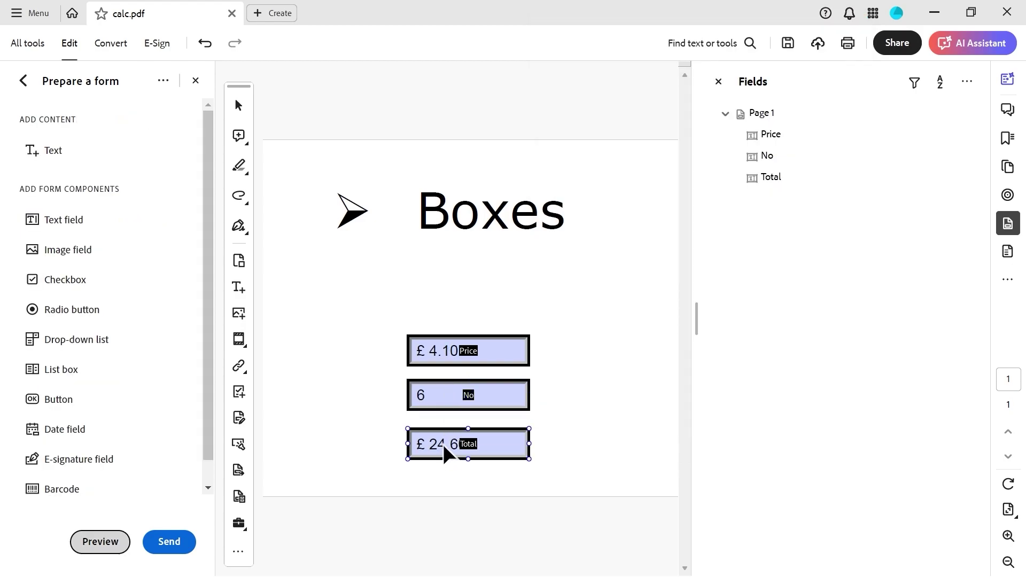
Examine the Total field's custom calculation script in the JavaScript editor, leaving the code as it is.
right_click(449, 450)
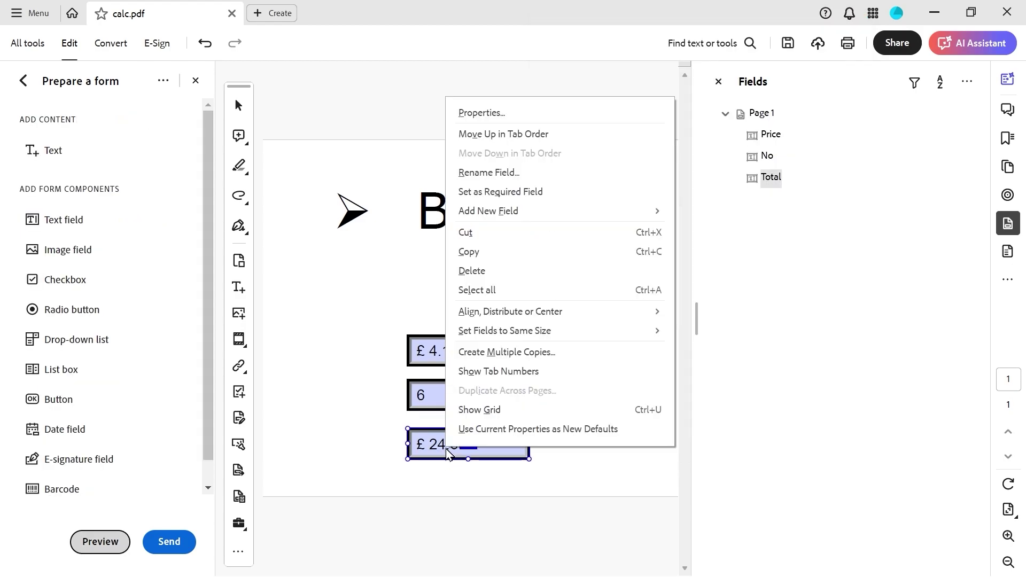
click(493, 120)
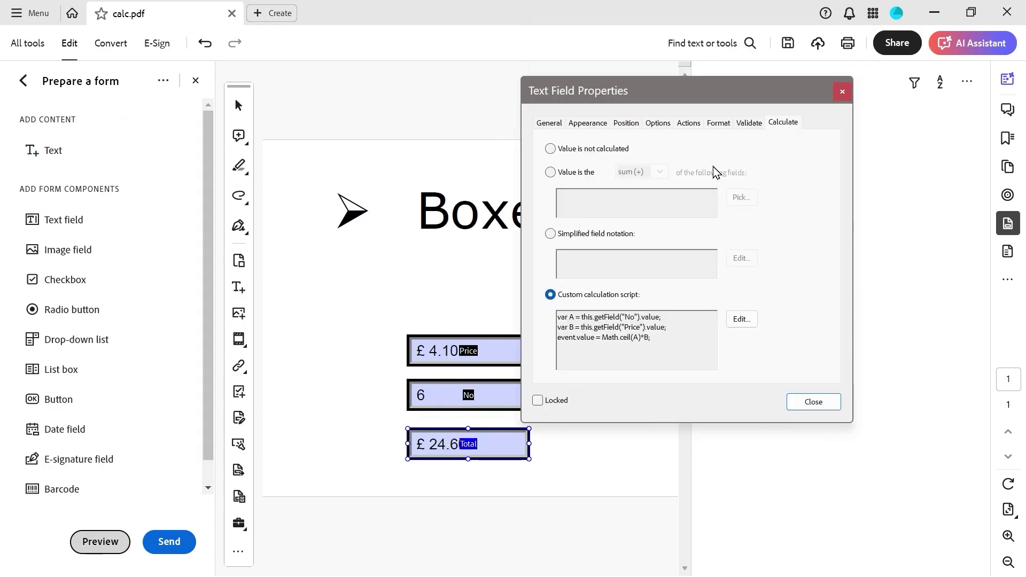
click(744, 320)
click(469, 188)
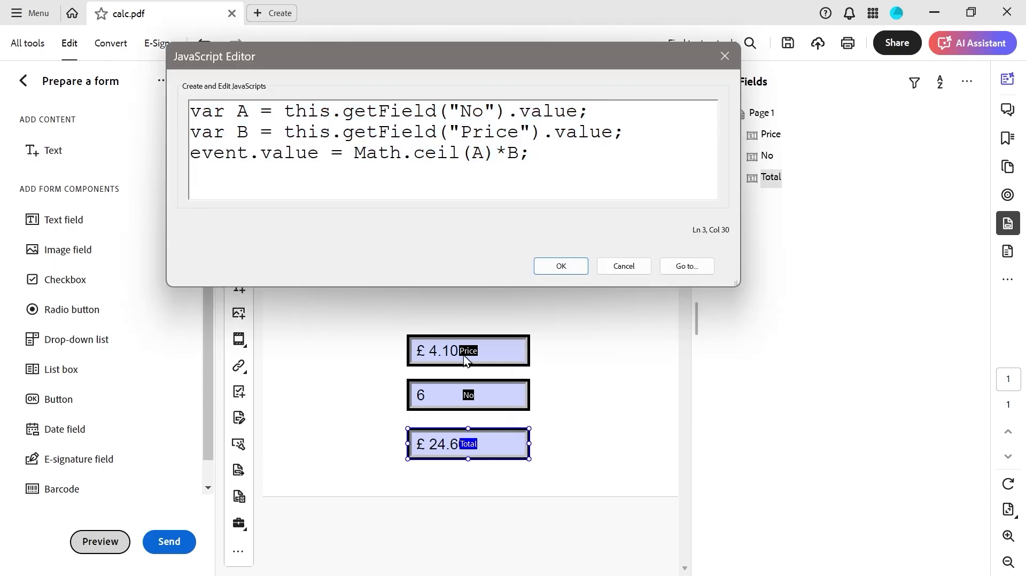
click(560, 267)
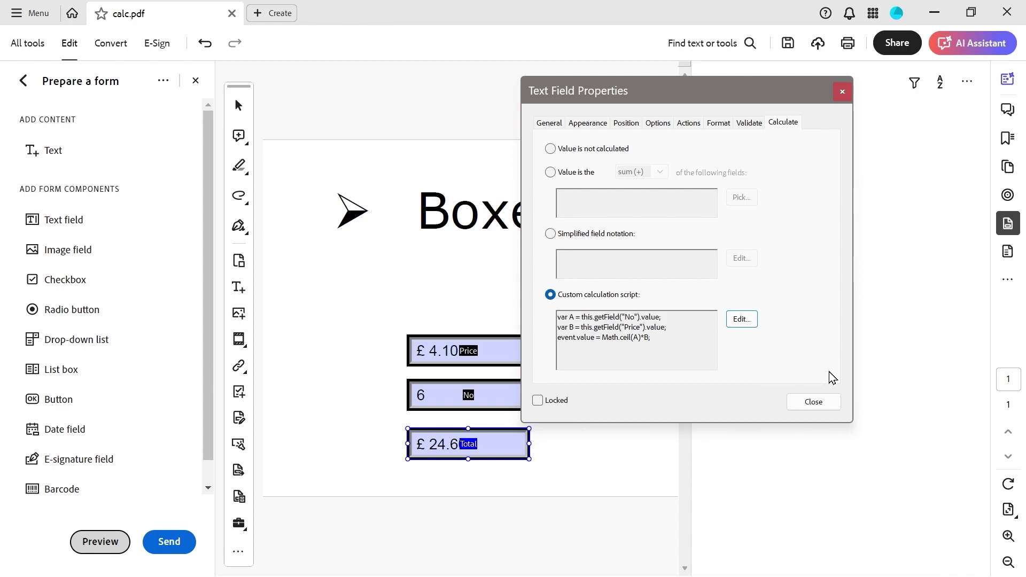
Set the Total field's calculation to the product (x) of the No and Price fields.
click(550, 172)
click(641, 172)
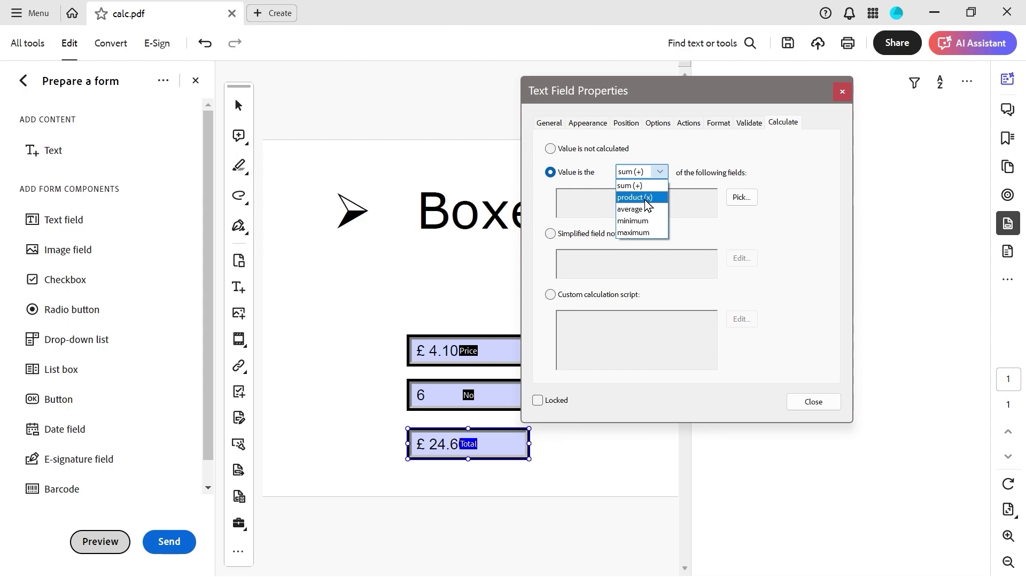
click(646, 199)
click(739, 197)
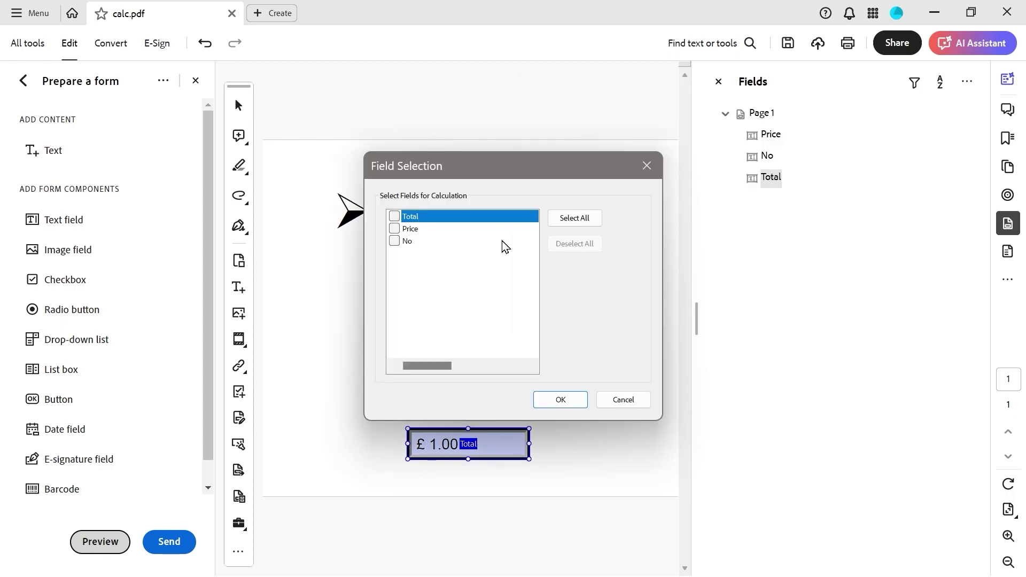
click(394, 241)
click(394, 228)
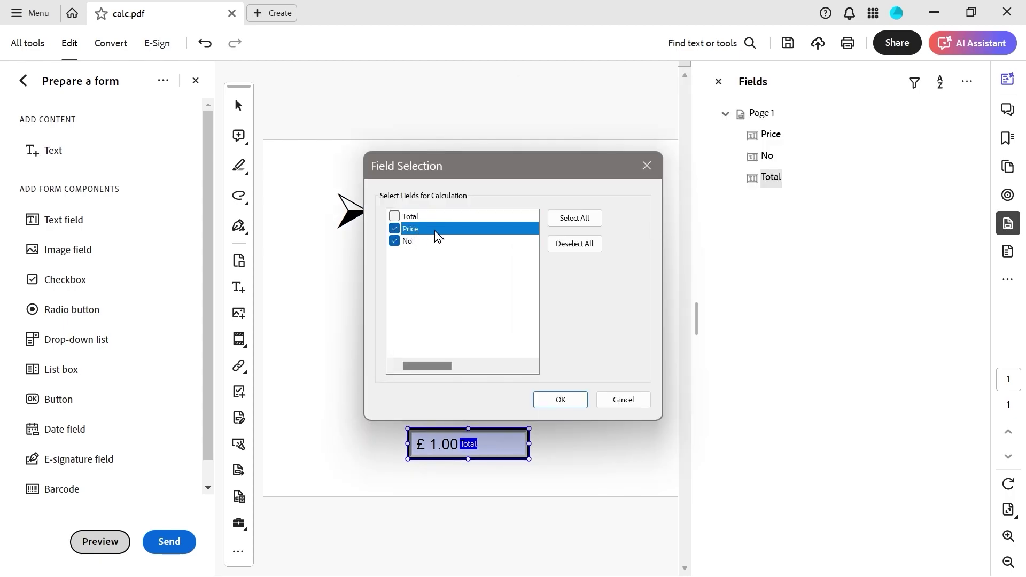
click(560, 400)
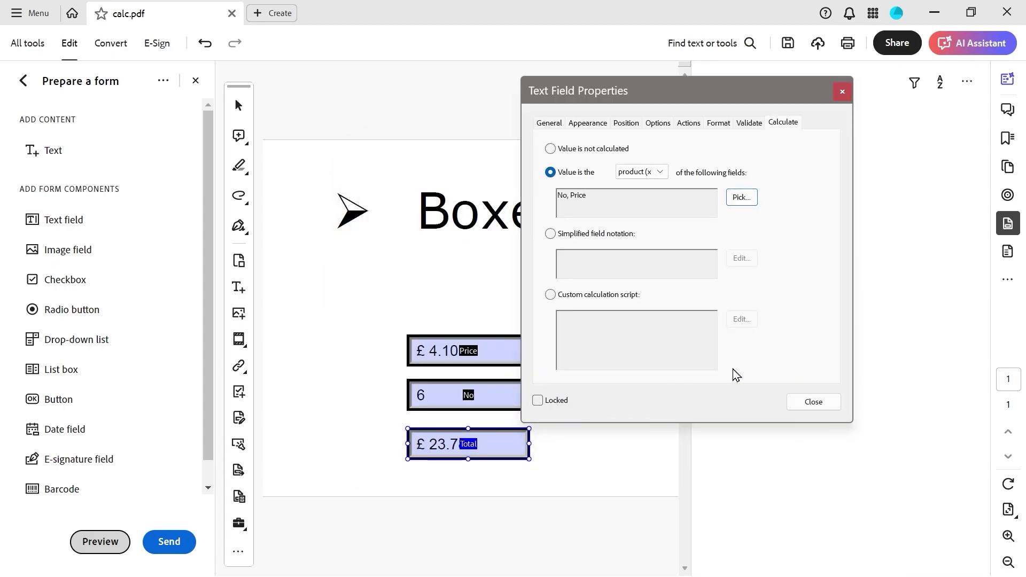
click(827, 407)
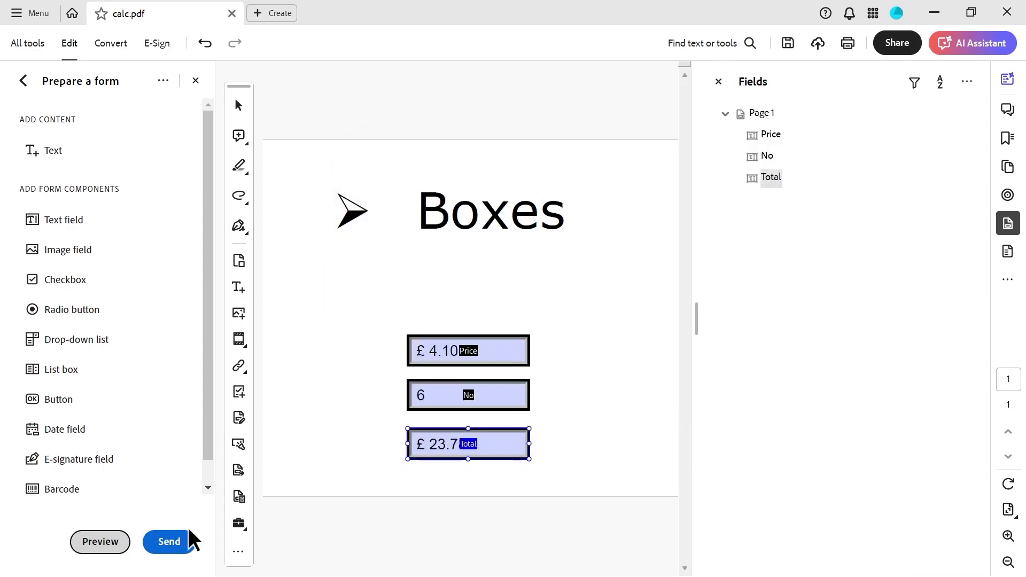
Preview the form, replace the value in the No field with 3.9, and exit the preview.
click(101, 539)
click(481, 430)
key(BackSpace)
key(BackSpace)
key(BackSpace)
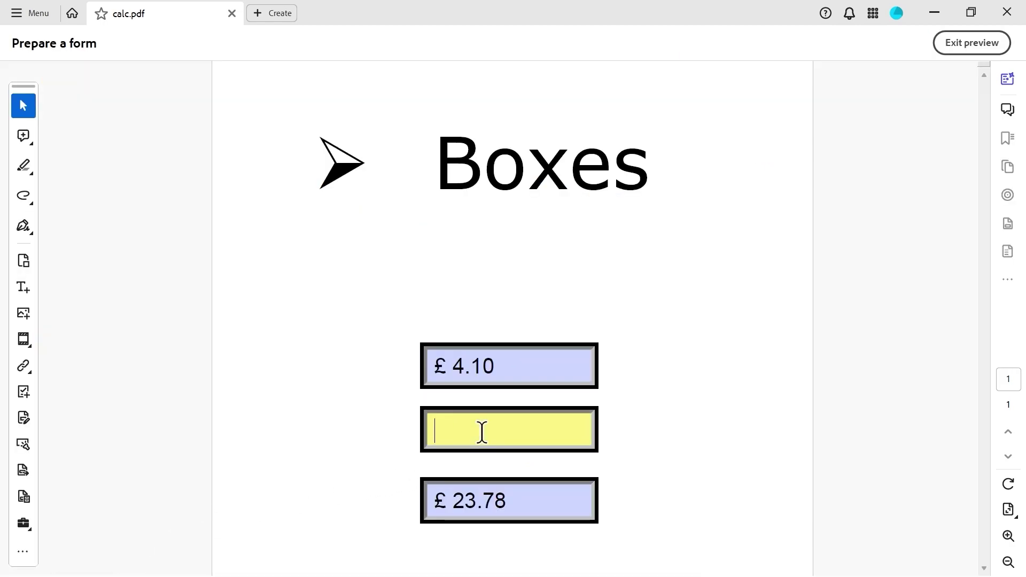
text(3.9)
key(Return)
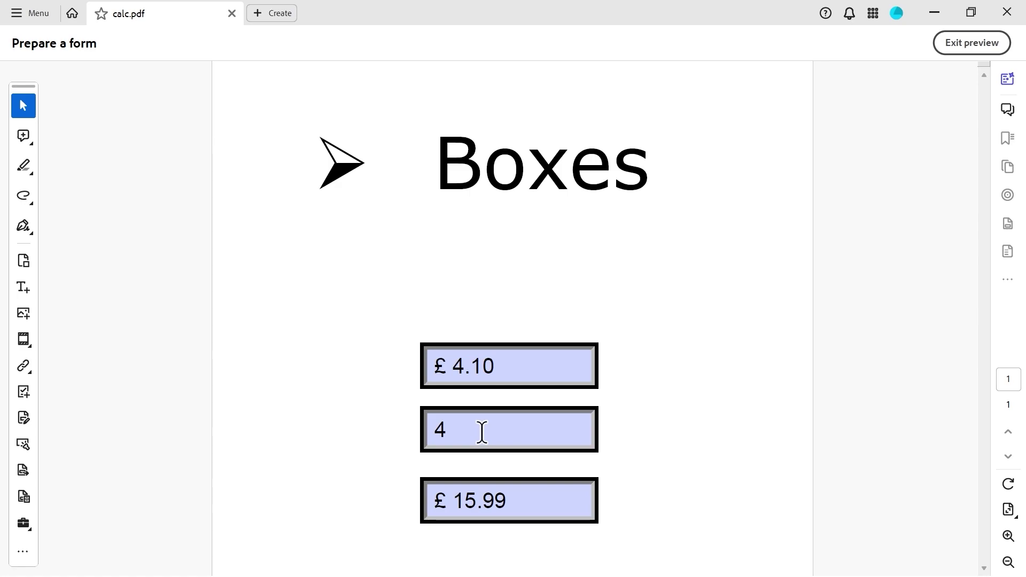
click(953, 54)
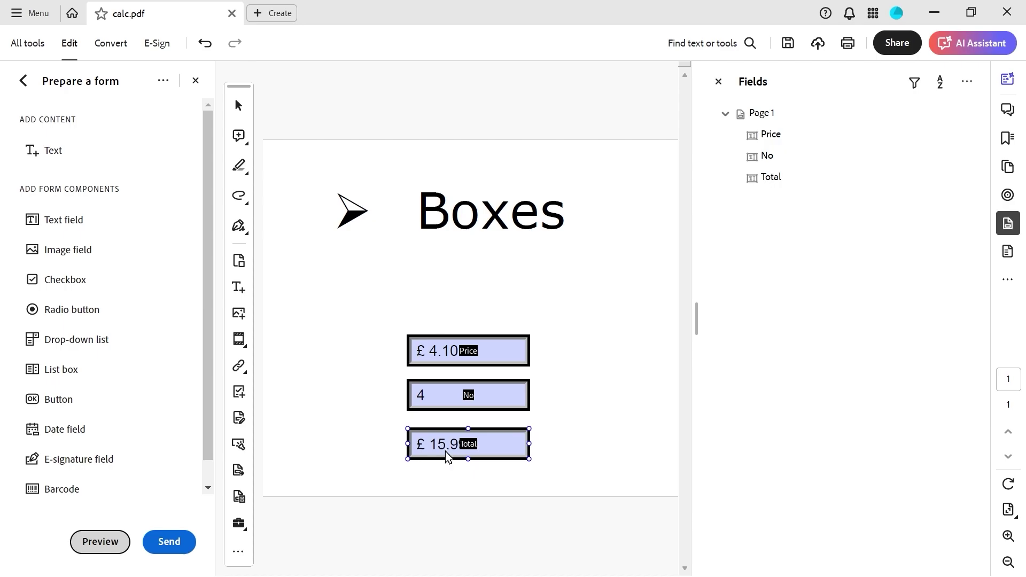
Give the Total field the custom calculation script var A = this.getField("No").value; var B = this.getField("Price").value; event.value = Math.ceil(A)*B;.
right_click(448, 458)
click(513, 112)
click(550, 295)
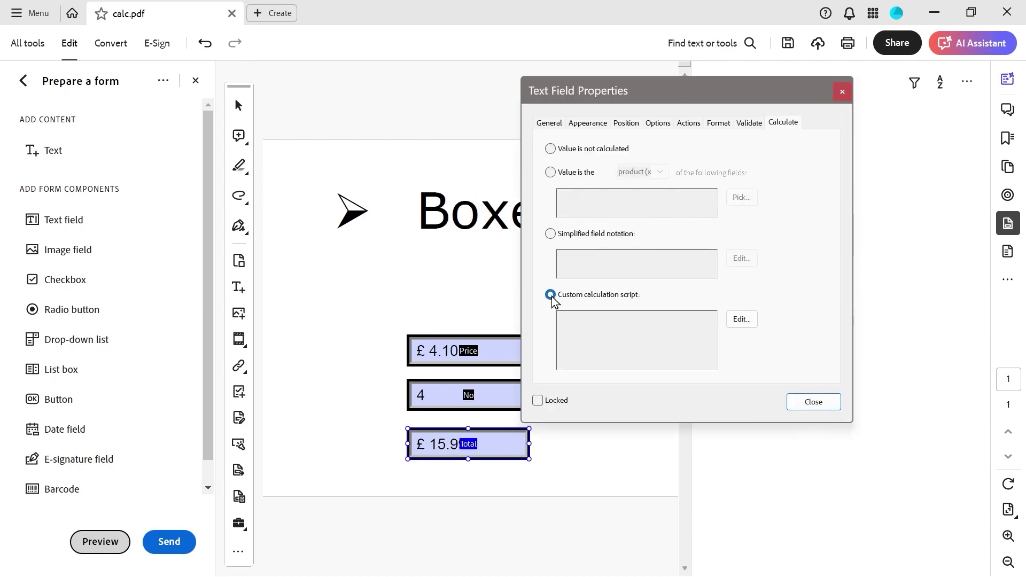
click(741, 319)
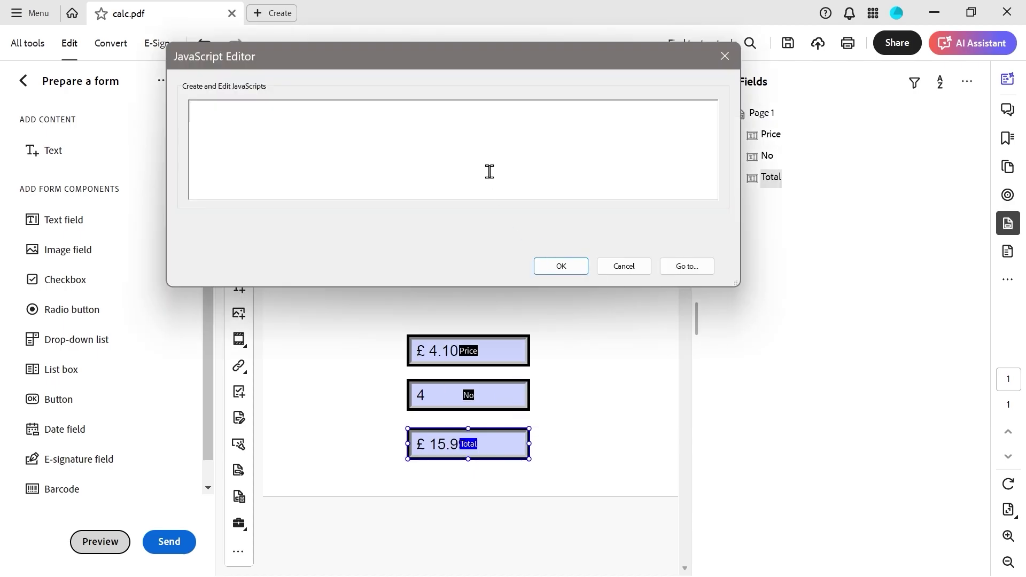
text(var A = this.getField("No").value; var B = this.getField("Price").value; event.value = Math.ceil(A)*B;)
click(561, 266)
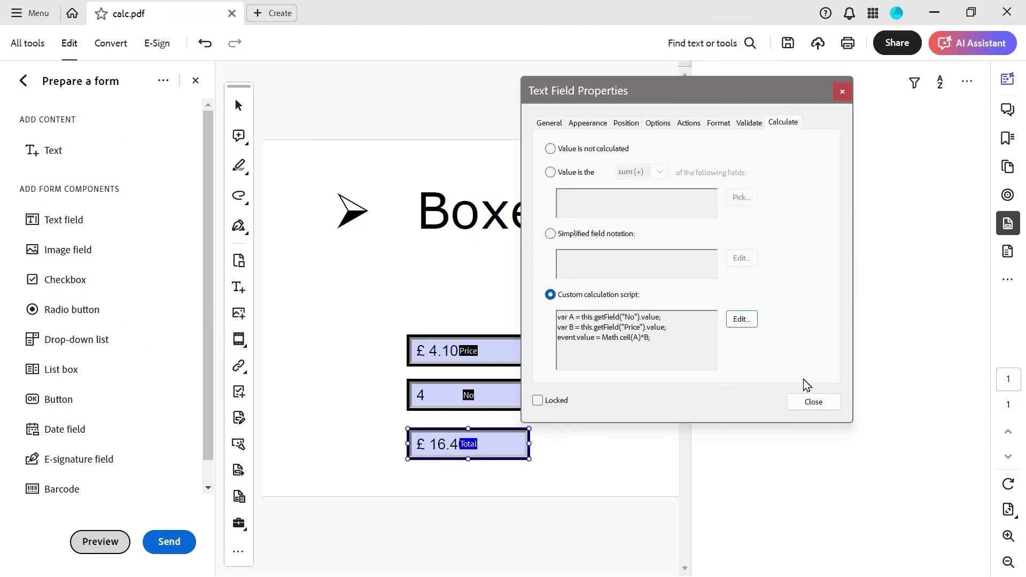
click(827, 401)
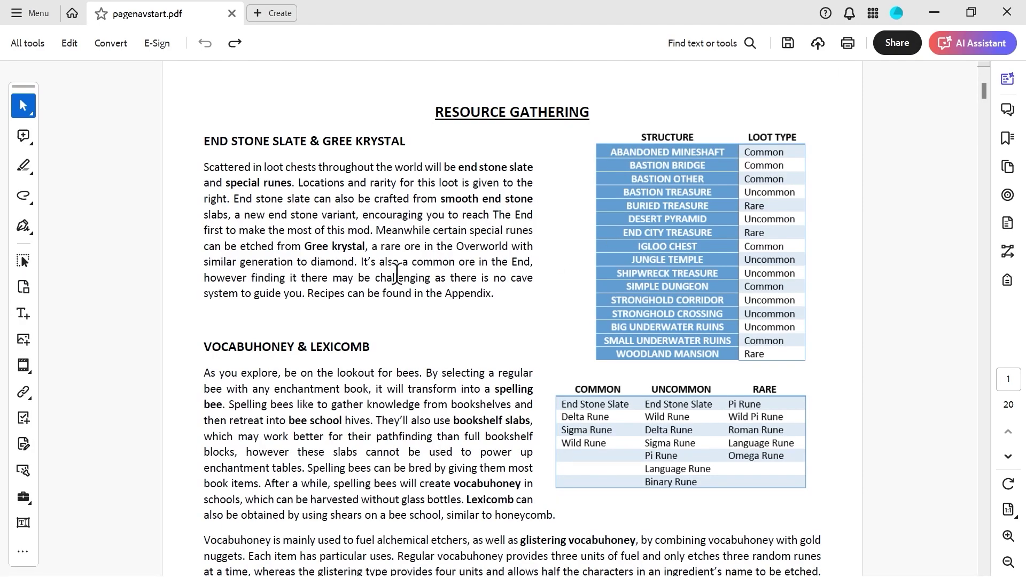
Look through the page thumbnails of pagenavstart.pdf and close the thumbnail view.
click(1007, 168)
scroll(893, 223, down, 15)
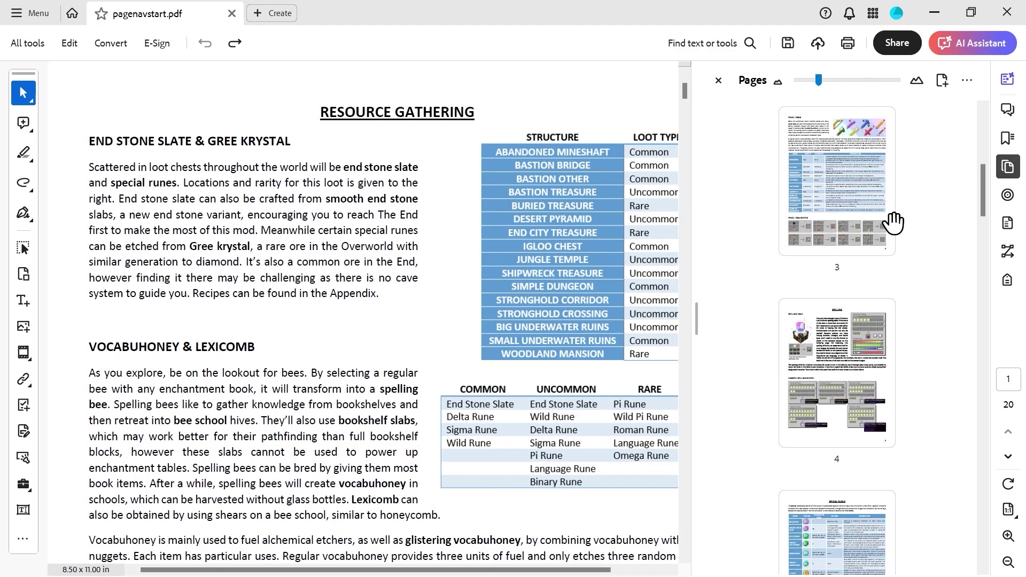
scroll(892, 222, up, 15)
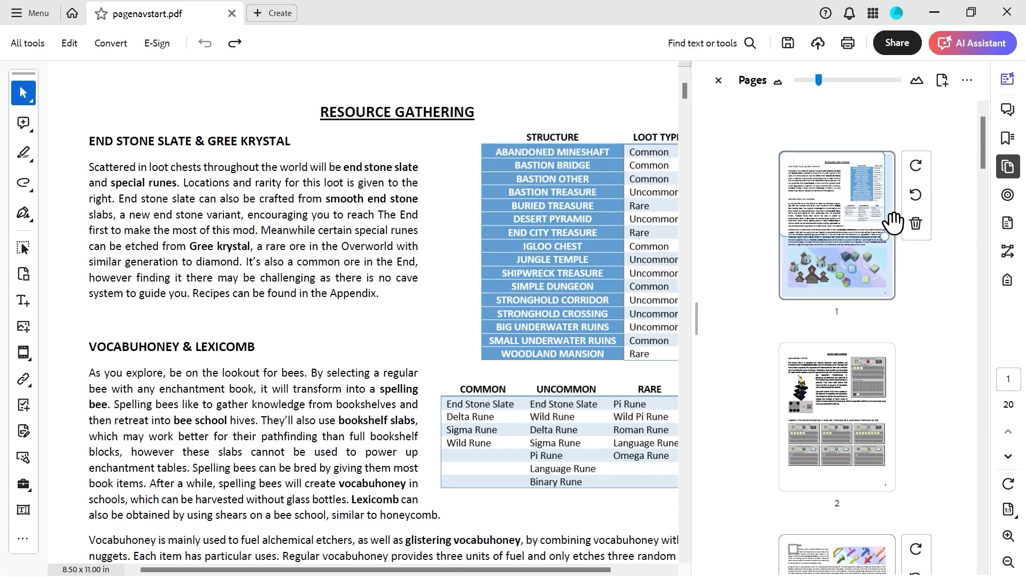
click(718, 80)
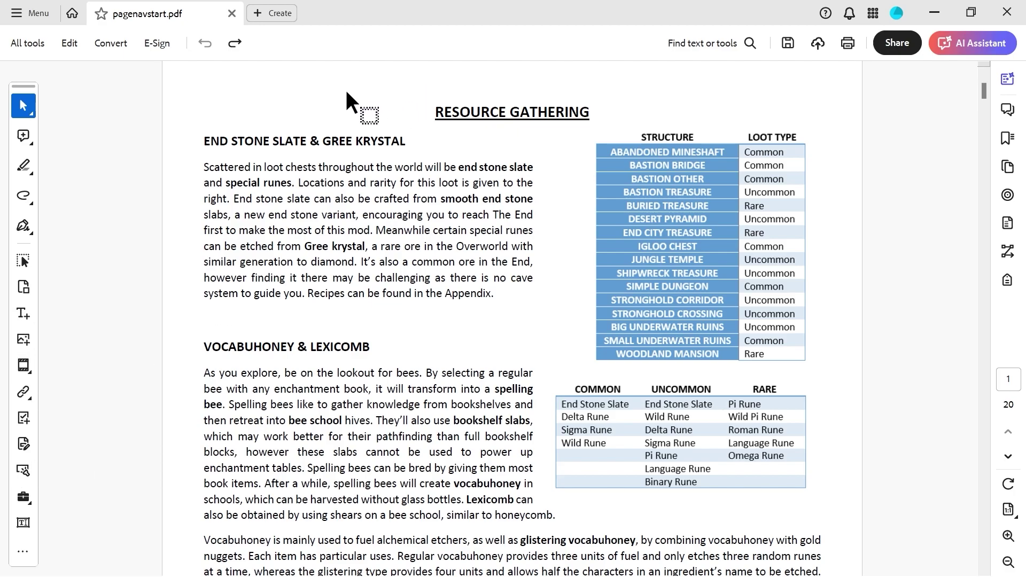
Add a text field named < on page 1, above and to the left of the RESOURCE GATHERING heading.
click(18, 521)
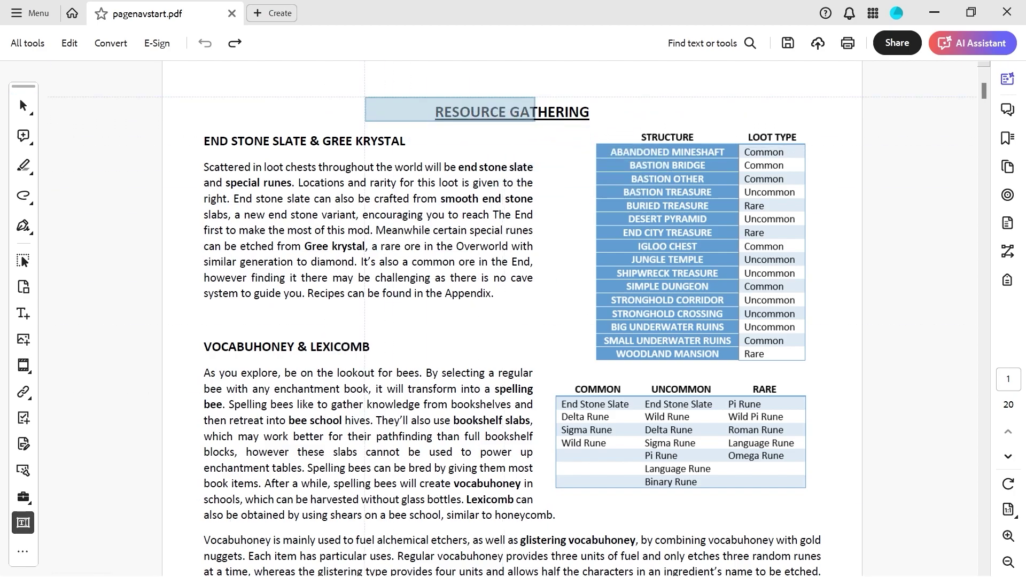
click(269, 82)
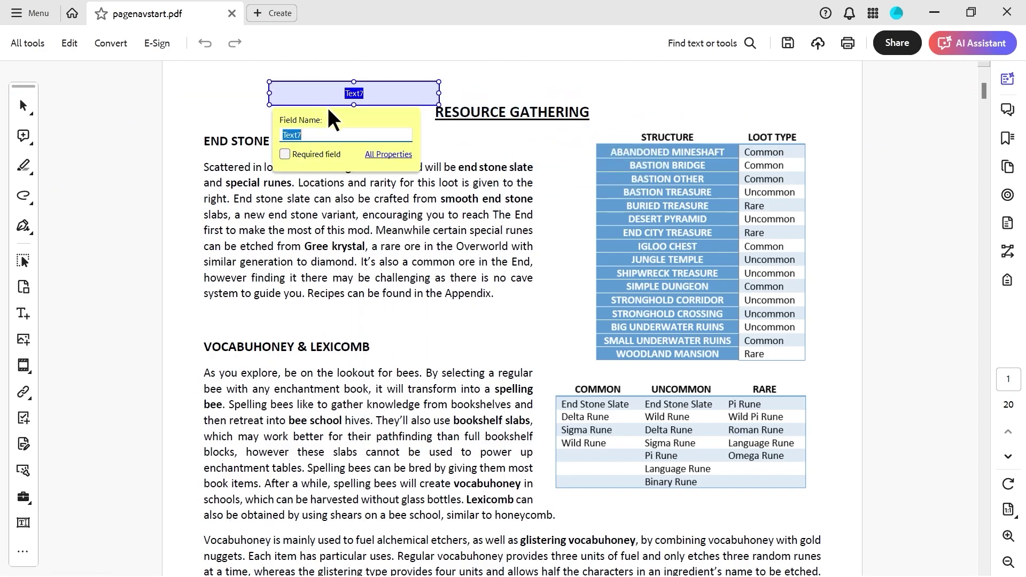
text(<)
Set the < field's font size to 30 with centred text alignment and close its properties.
click(390, 155)
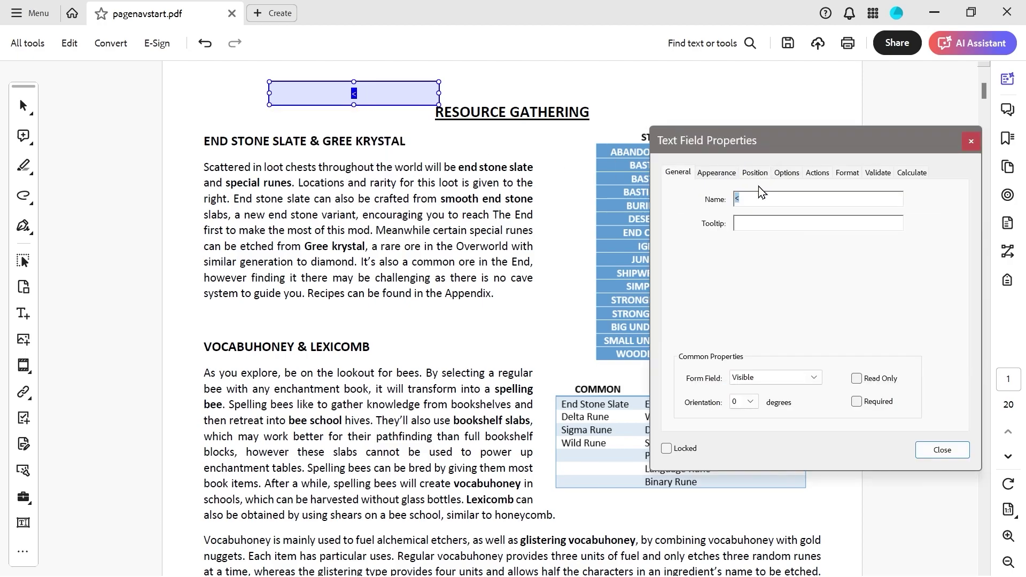
click(725, 182)
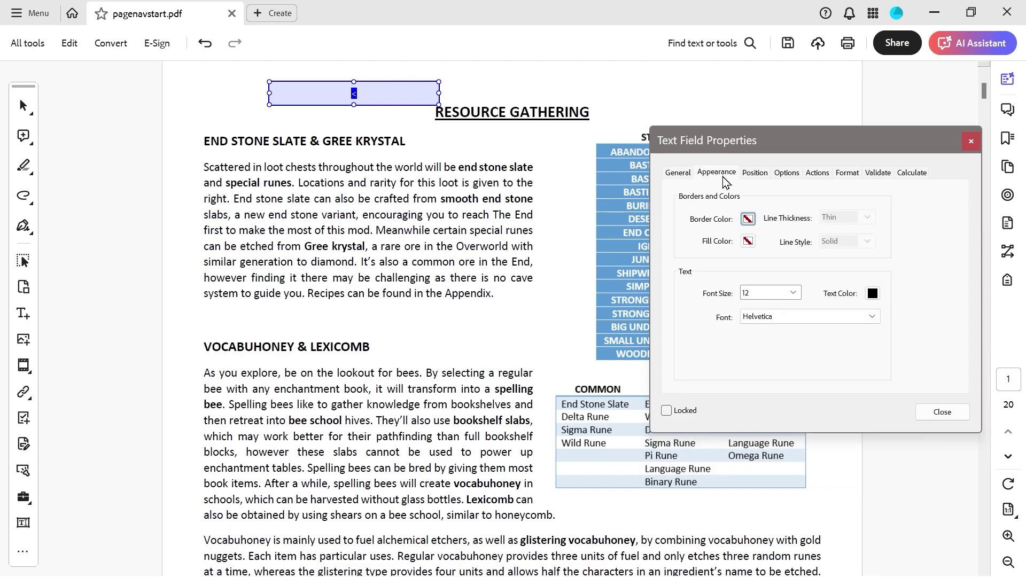
click(776, 292)
text(30)
click(677, 173)
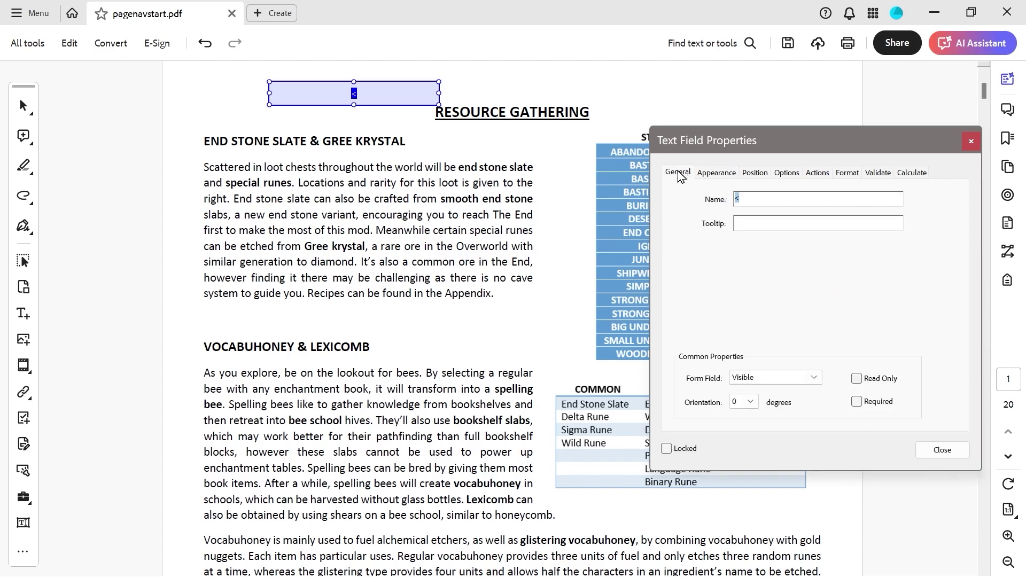
click(785, 172)
click(809, 173)
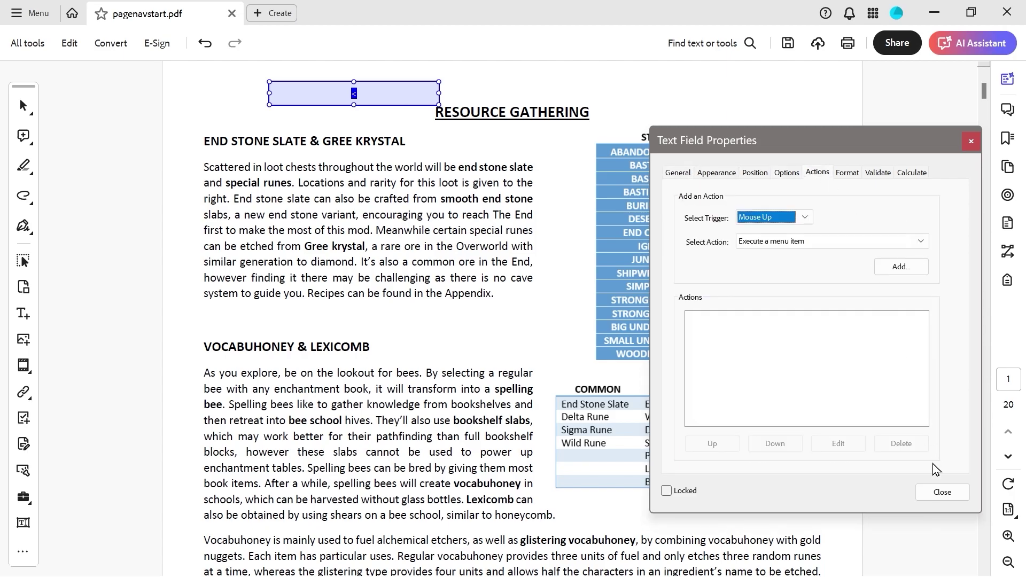
click(947, 488)
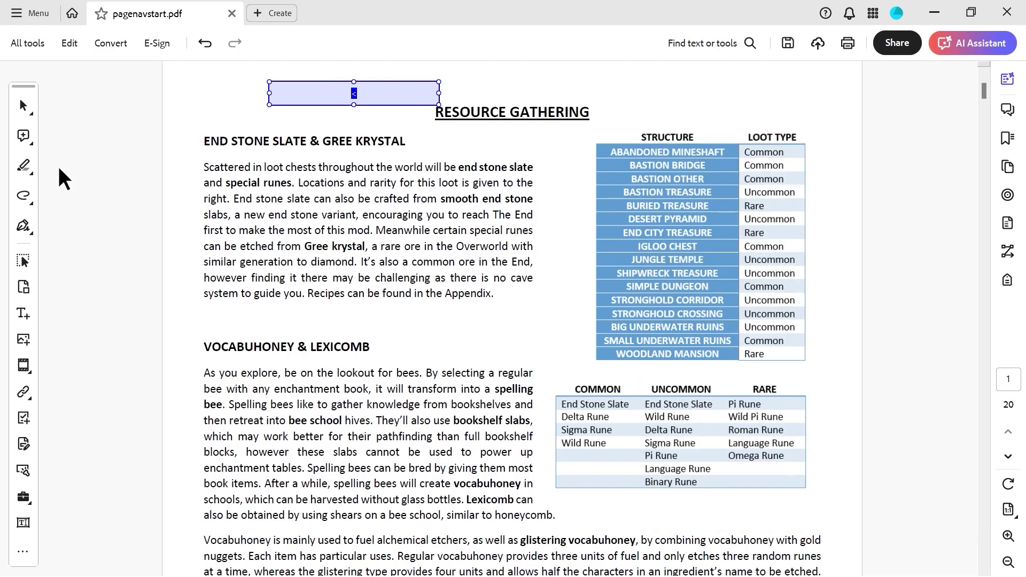
Return to the selection tool and fill the < field with the character <.
click(24, 106)
click(359, 96)
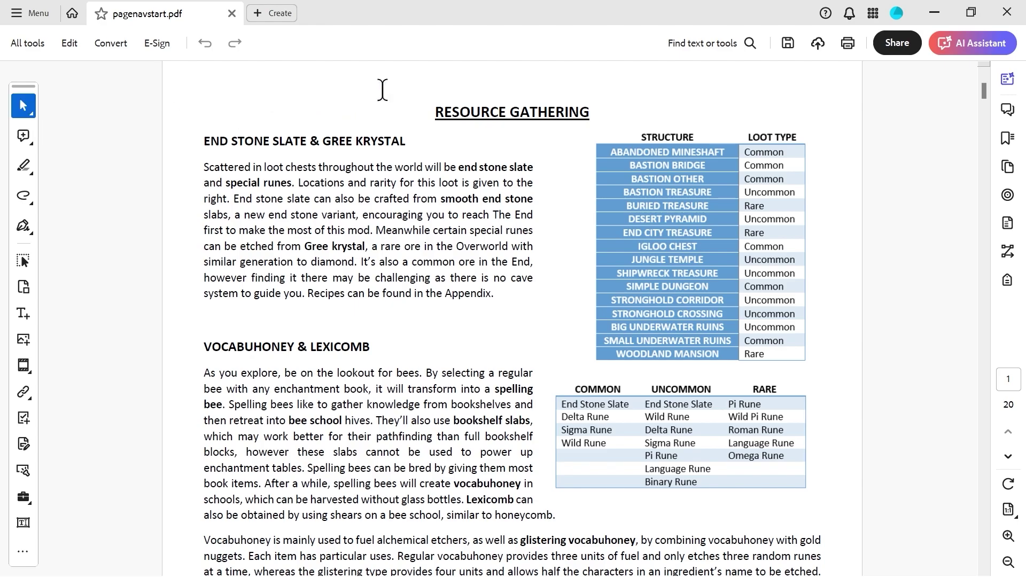
text(<)
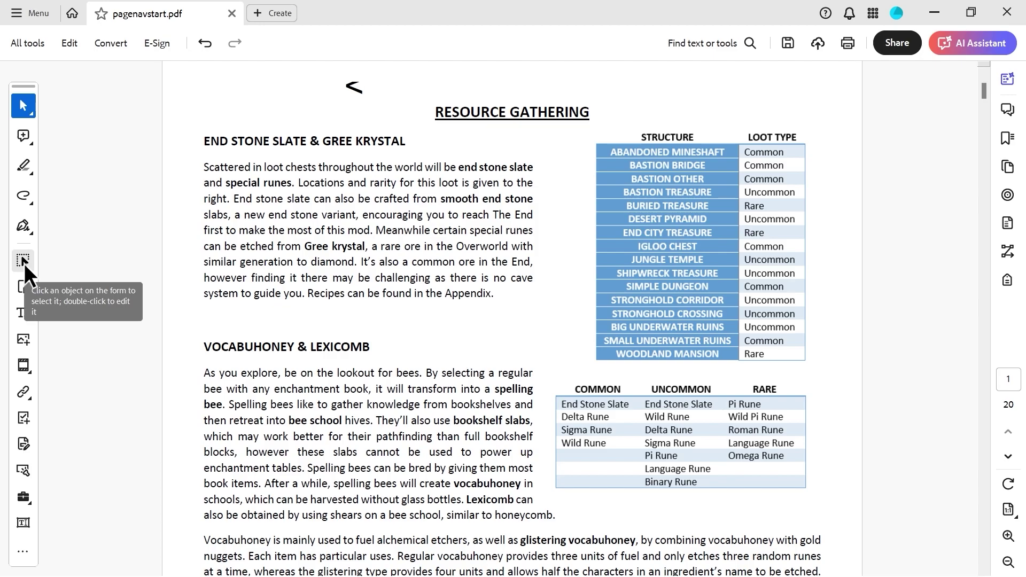
Select the < field with Select Object, and locate that tool under Add rich media in the toolbar customization, leaving the toolbar as it is.
click(24, 264)
click(377, 105)
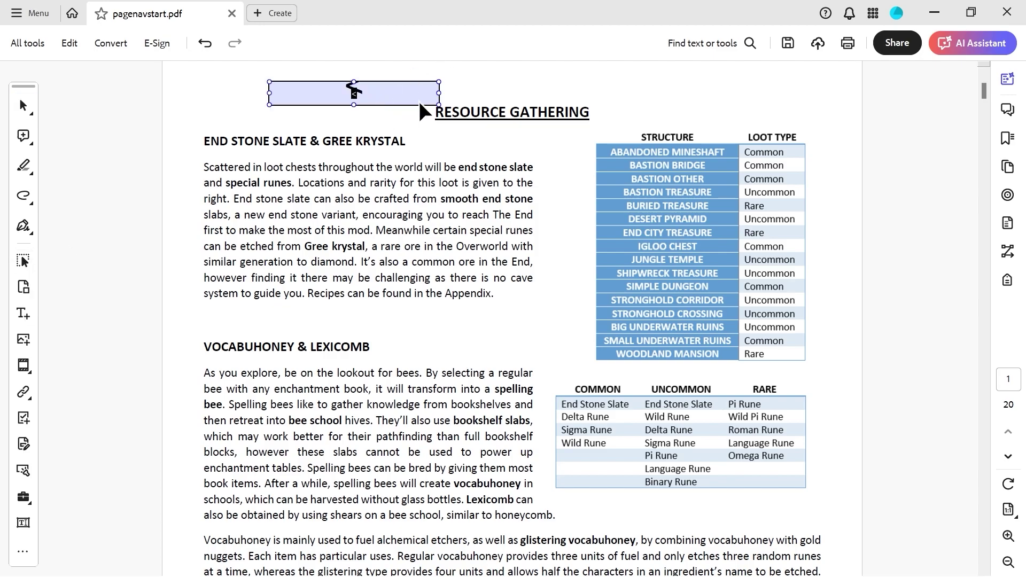
click(23, 552)
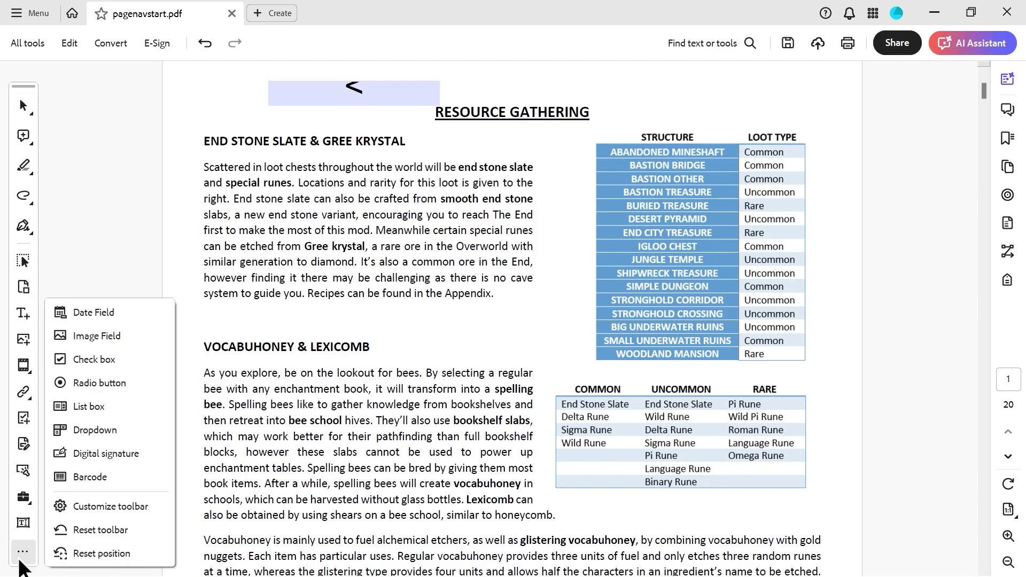
click(99, 506)
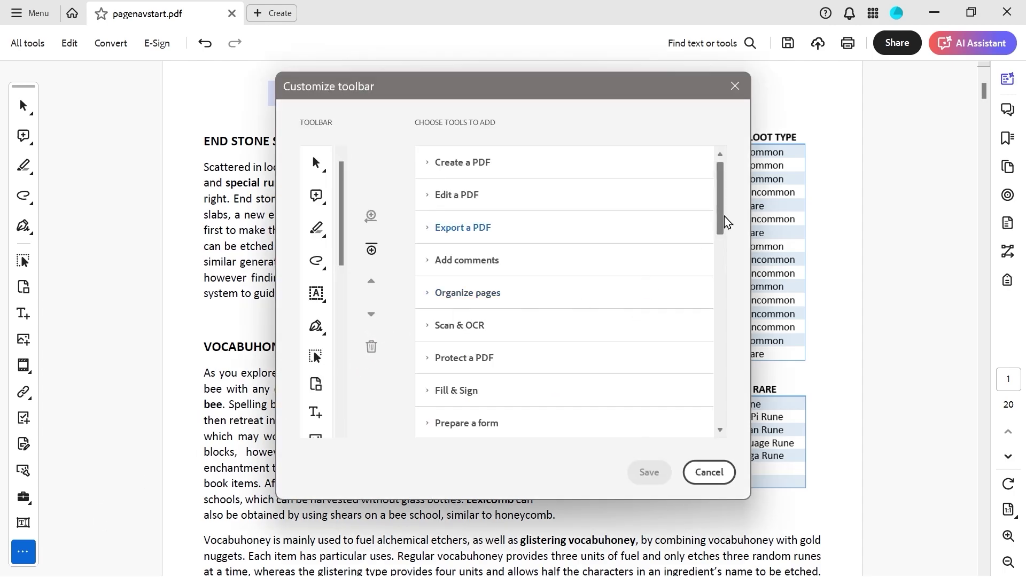
drag(724, 222, 719, 366)
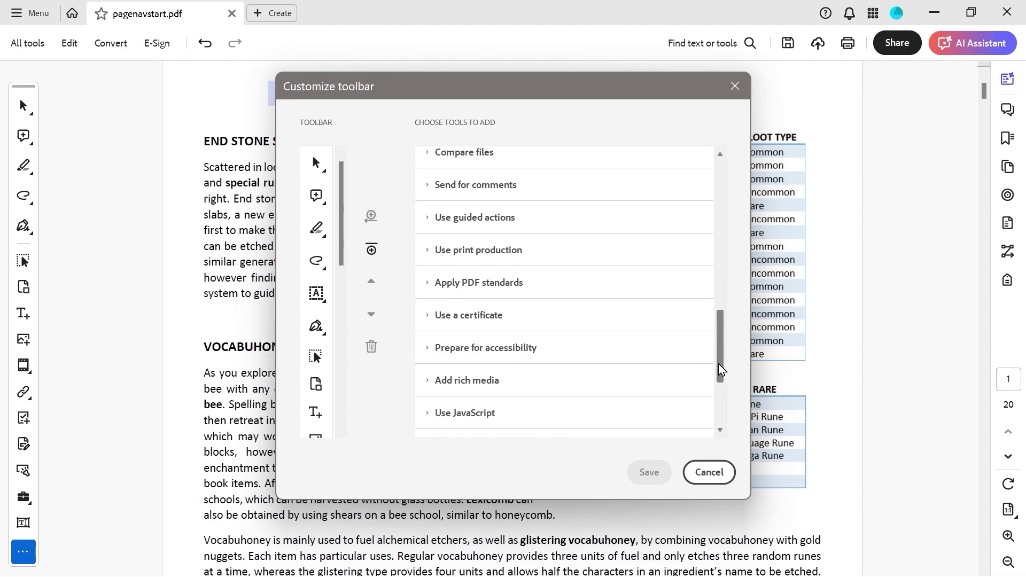
scroll(446, 383, down, 1)
click(433, 355)
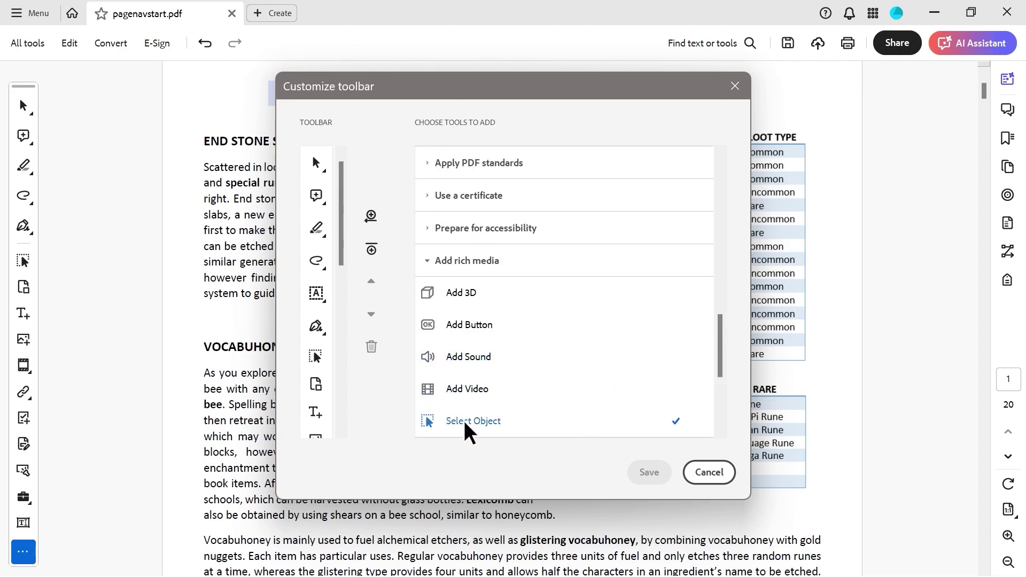
click(721, 478)
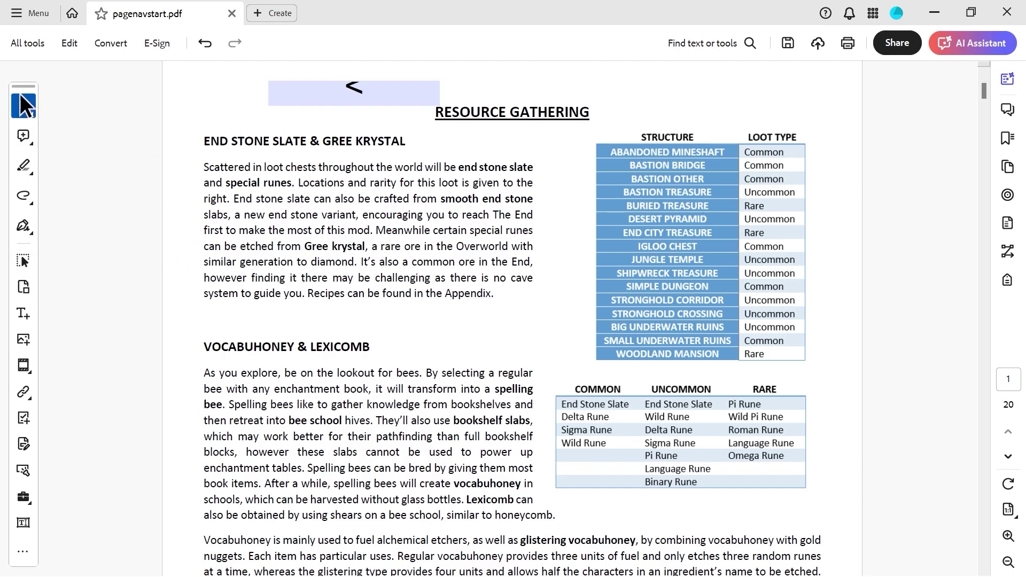
Make the < field taller and narrower so its character fits, and place it clear of the RESOURCE GATHERING heading.
click(23, 259)
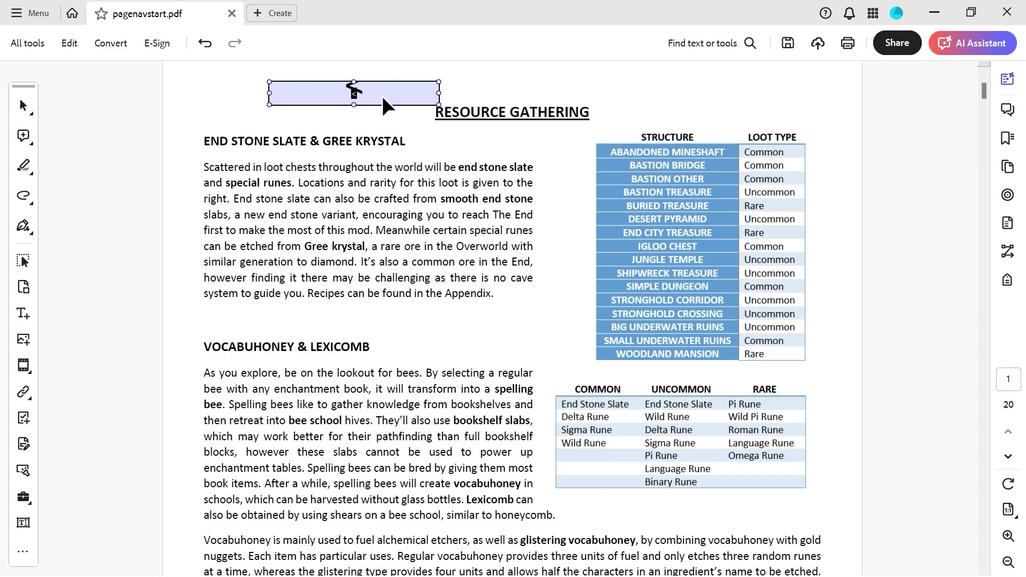
drag(354, 105, 351, 121)
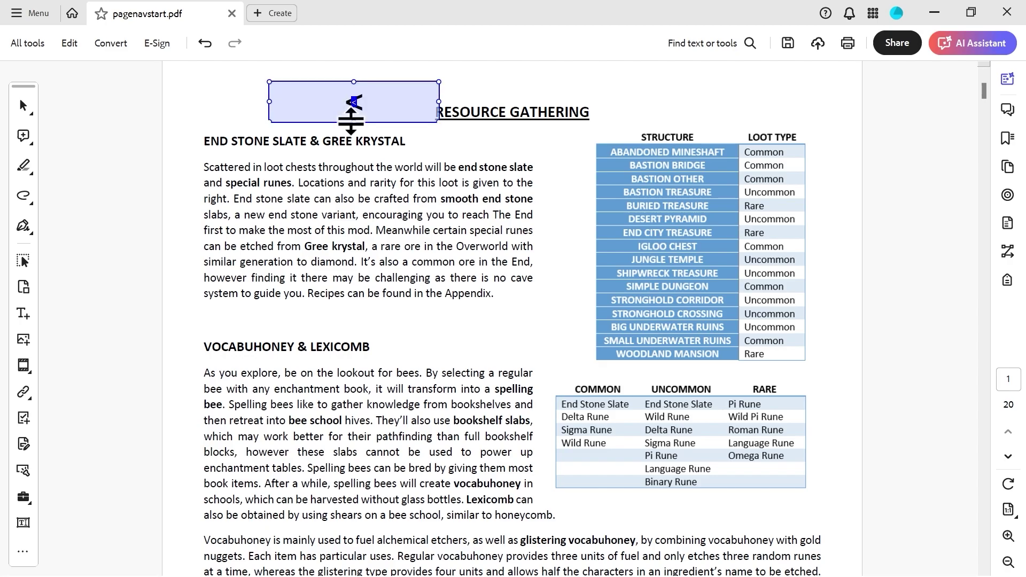
drag(270, 102, 331, 102)
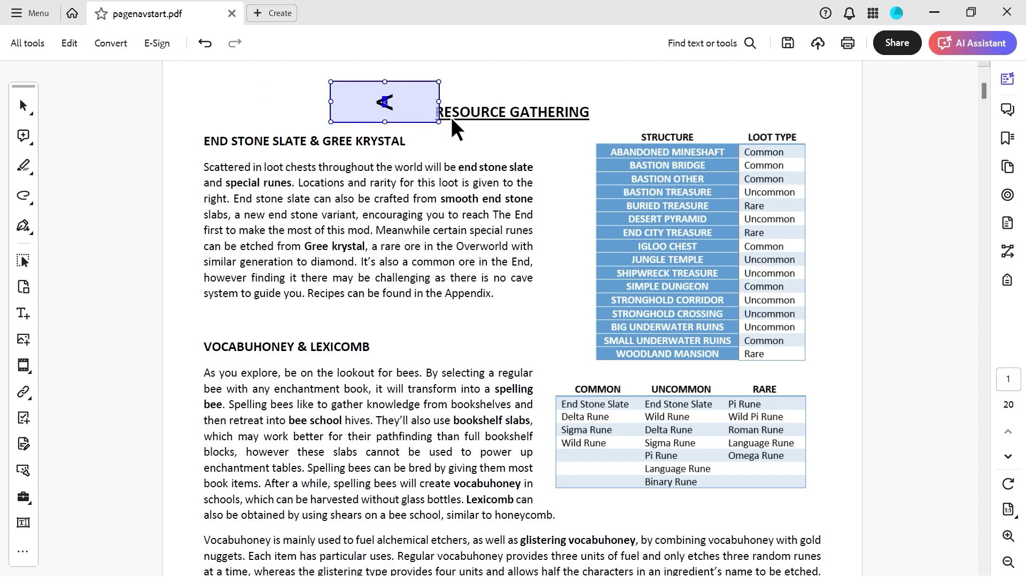
drag(436, 102, 402, 94)
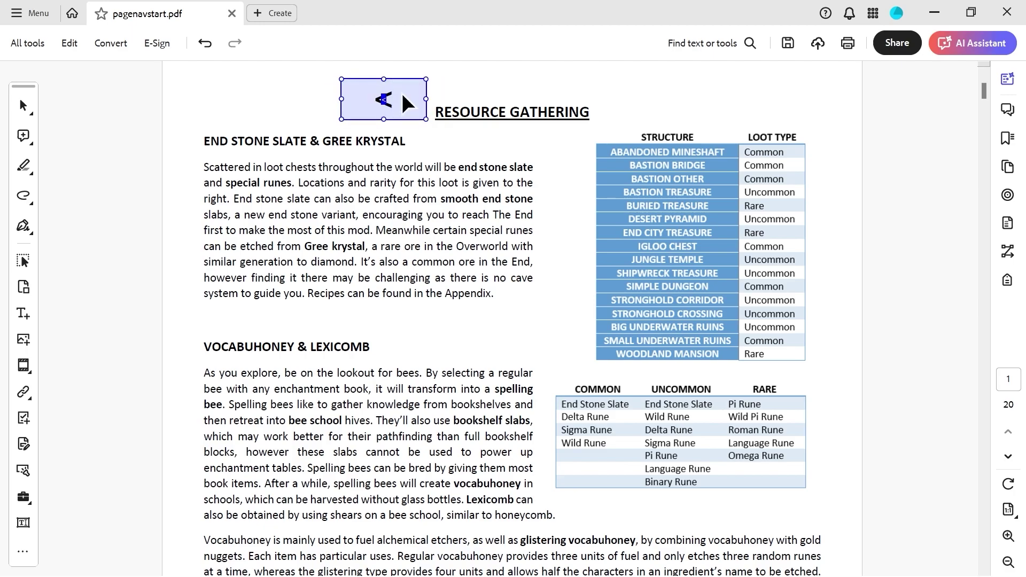
Add a text field named > to the right of the RESOURCE GATHERING heading on page 1.
click(22, 518)
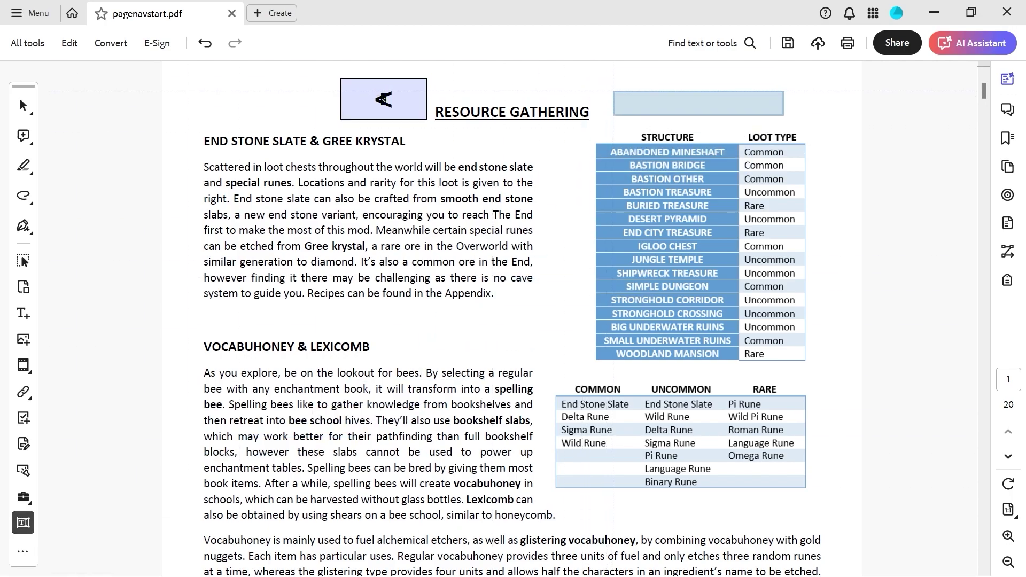
click(605, 83)
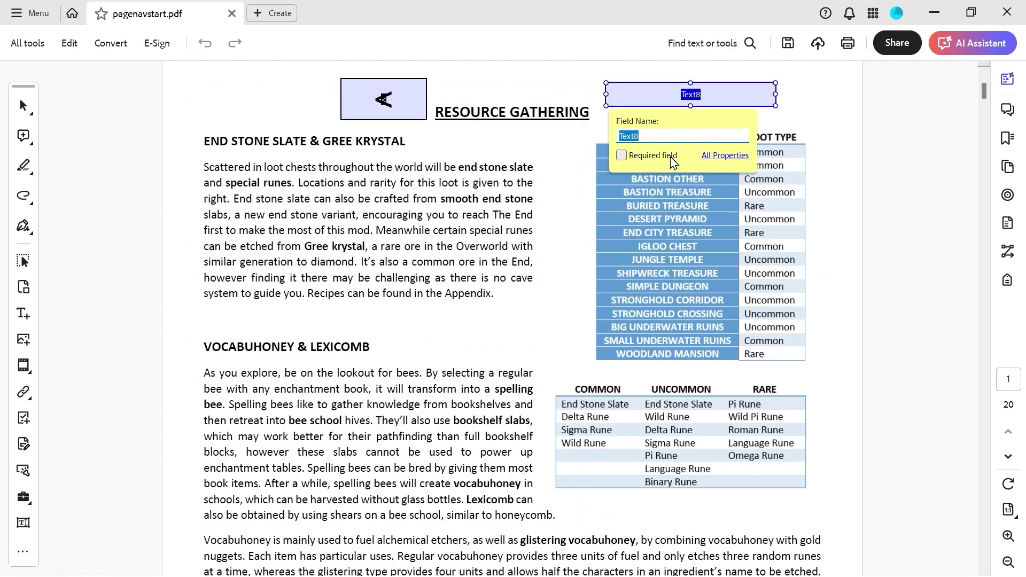
text(>)
Set the > field's font size to 30, review its position, options and actions settings, and close its properties.
click(719, 156)
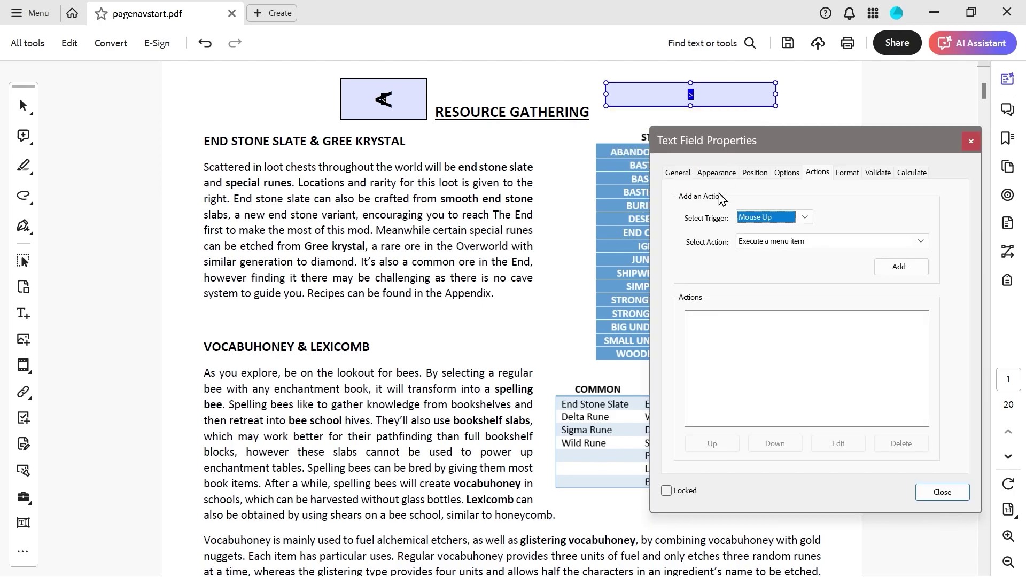
click(676, 174)
click(724, 178)
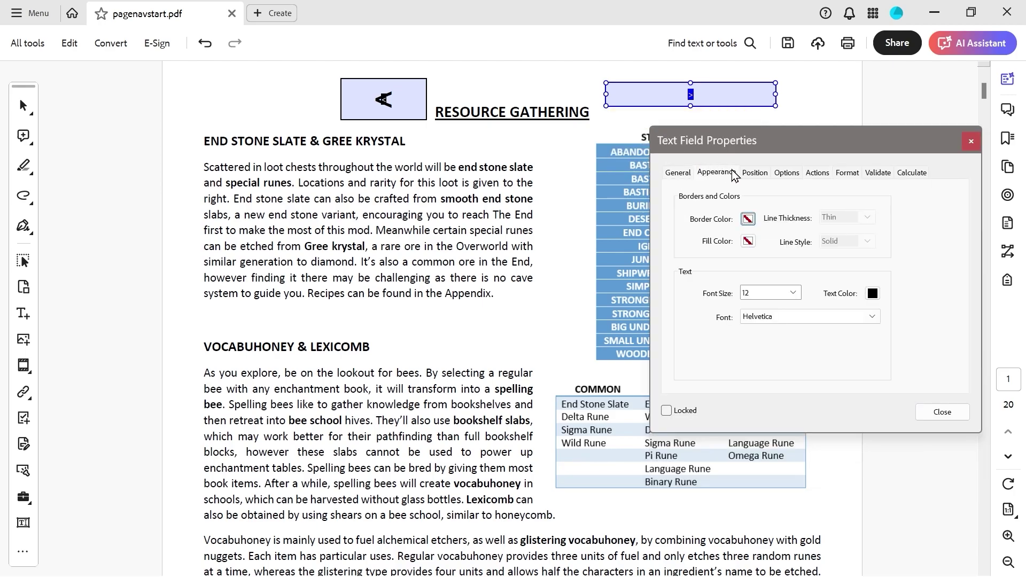
click(793, 292)
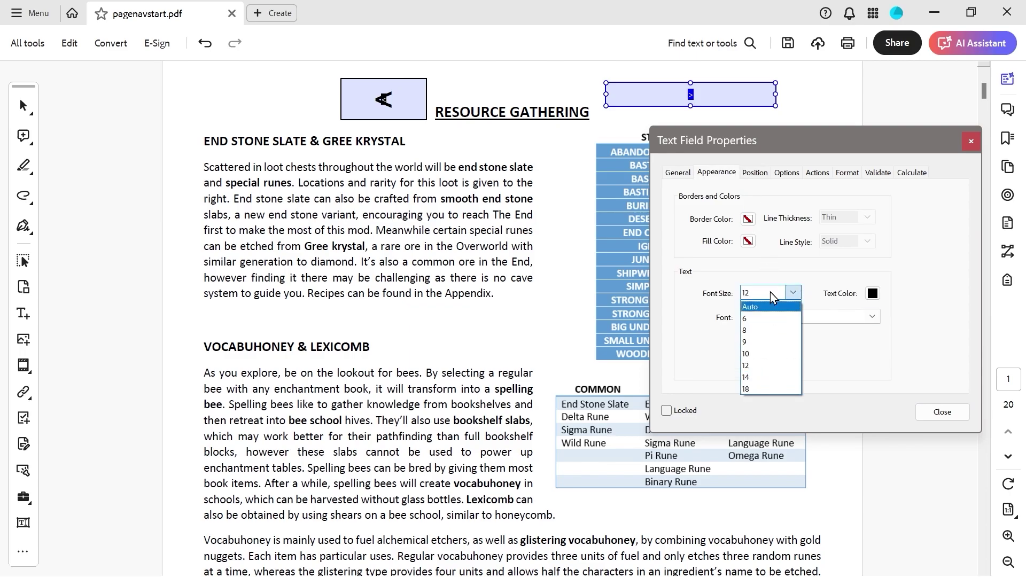
click(759, 293)
text(30)
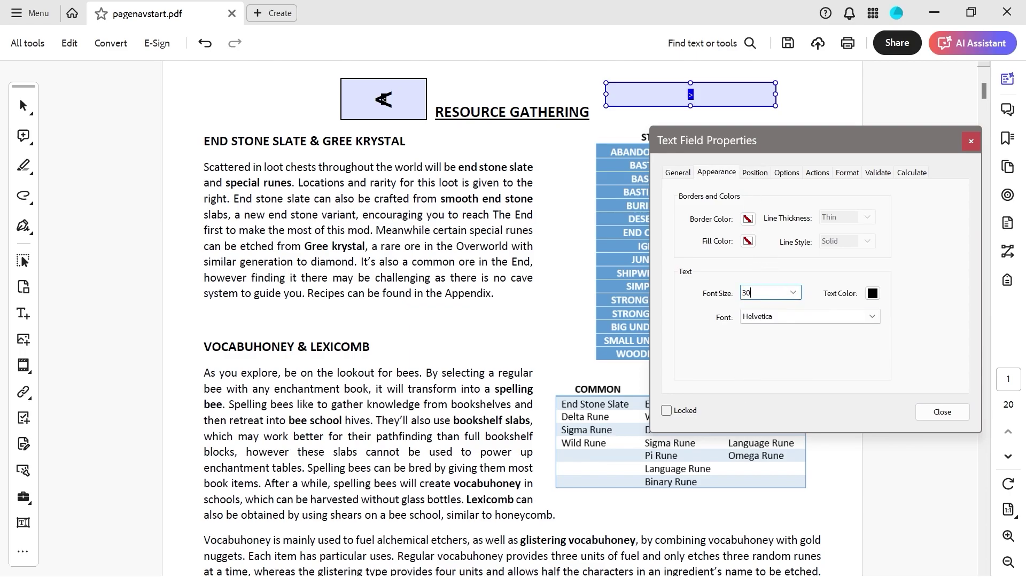
click(742, 174)
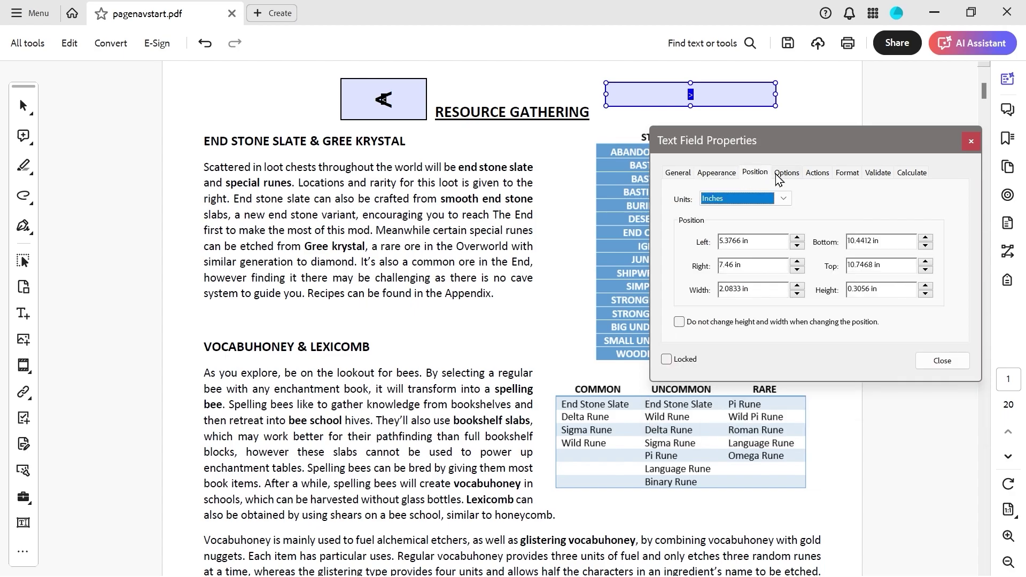
click(778, 175)
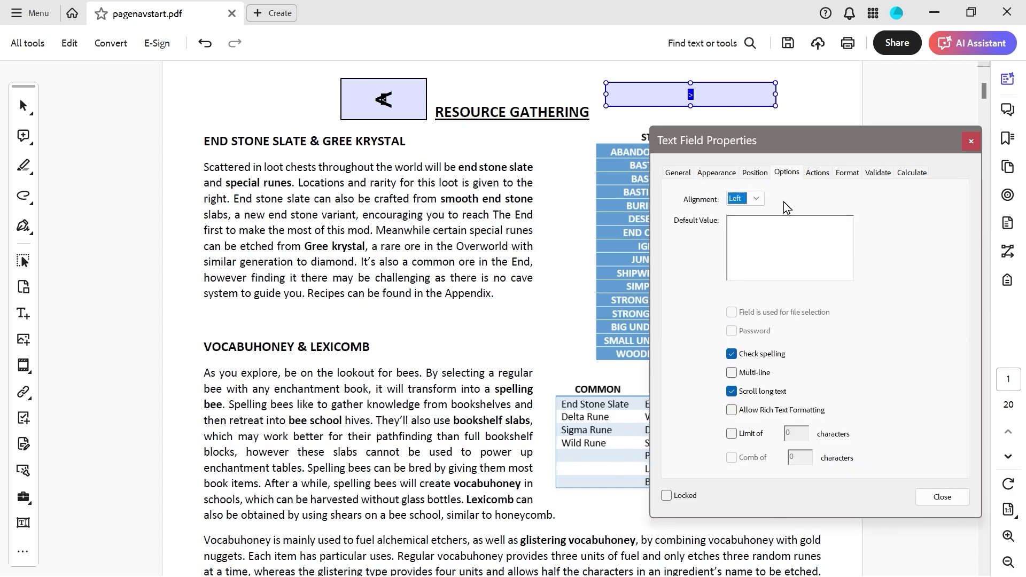
click(825, 174)
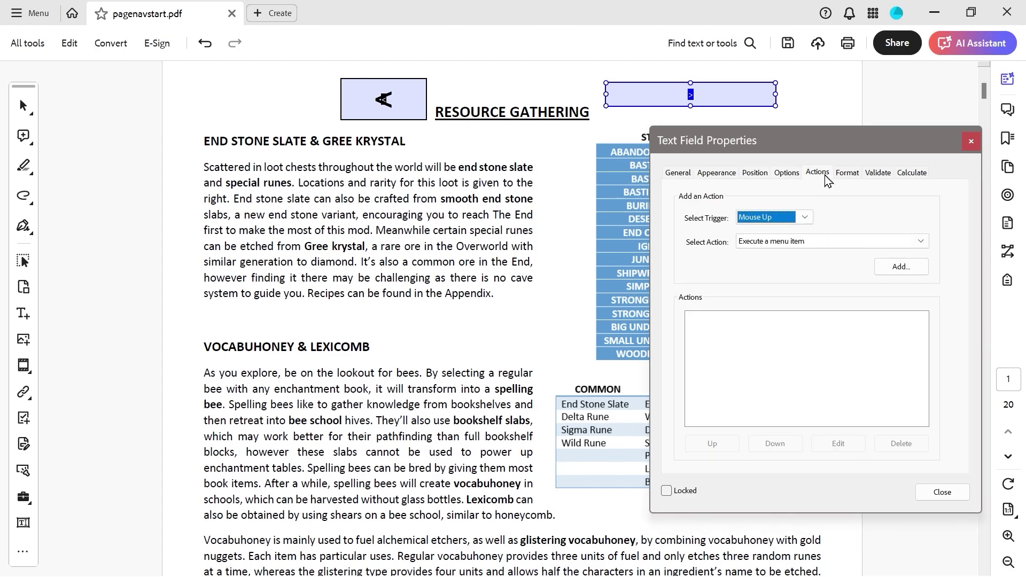
click(938, 493)
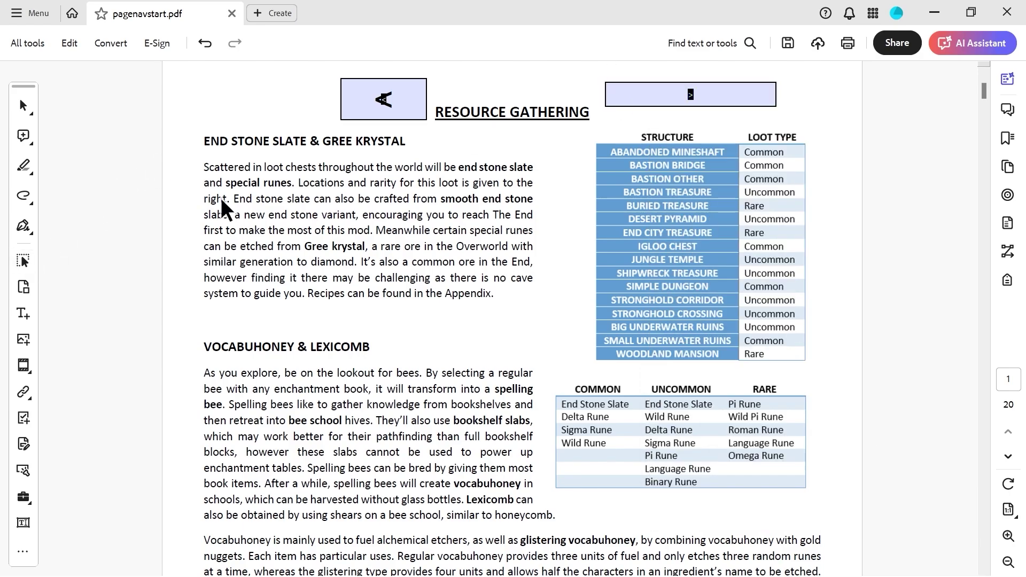
Return to the selection tool and fill the > field with the character >.
click(668, 86)
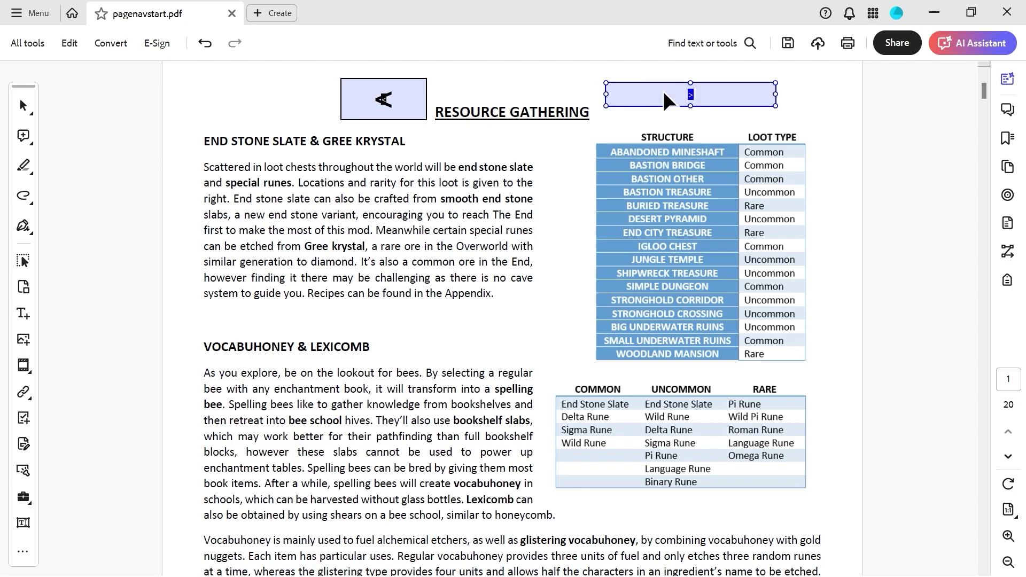
click(25, 106)
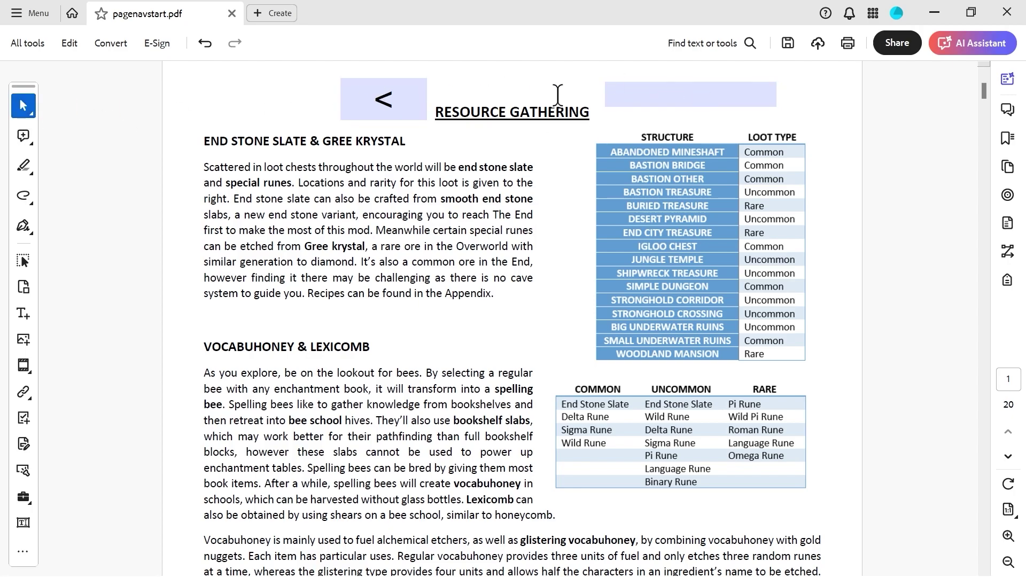
click(682, 94)
text(>)
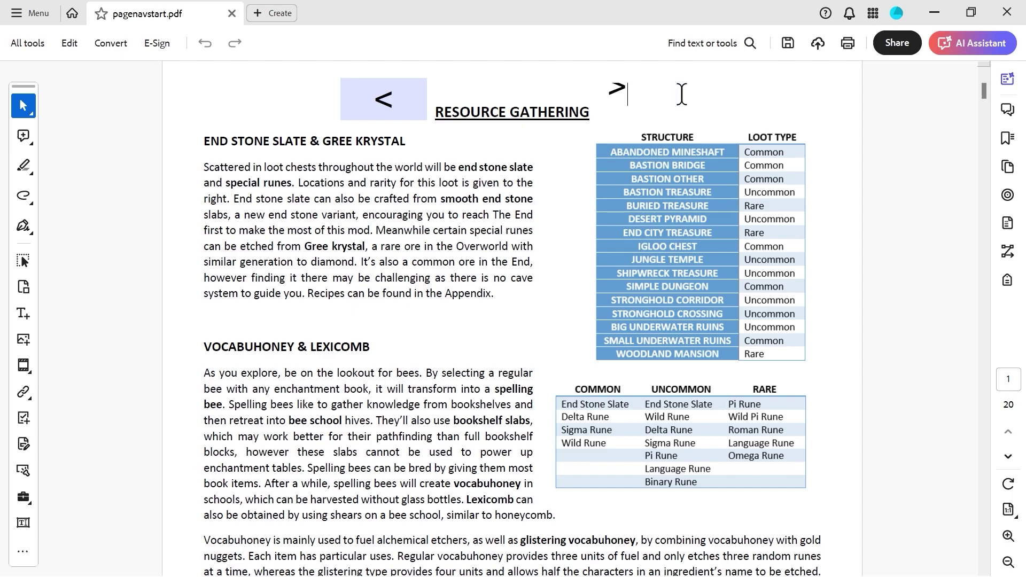
Make the > field taller so its character fits, and narrow it considerably.
click(23, 260)
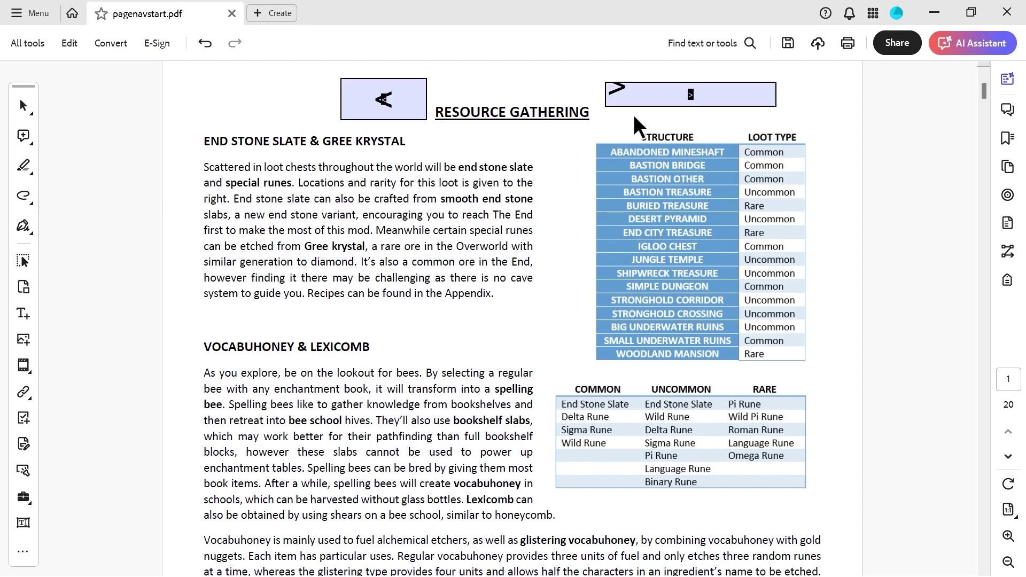
drag(693, 107, 691, 131)
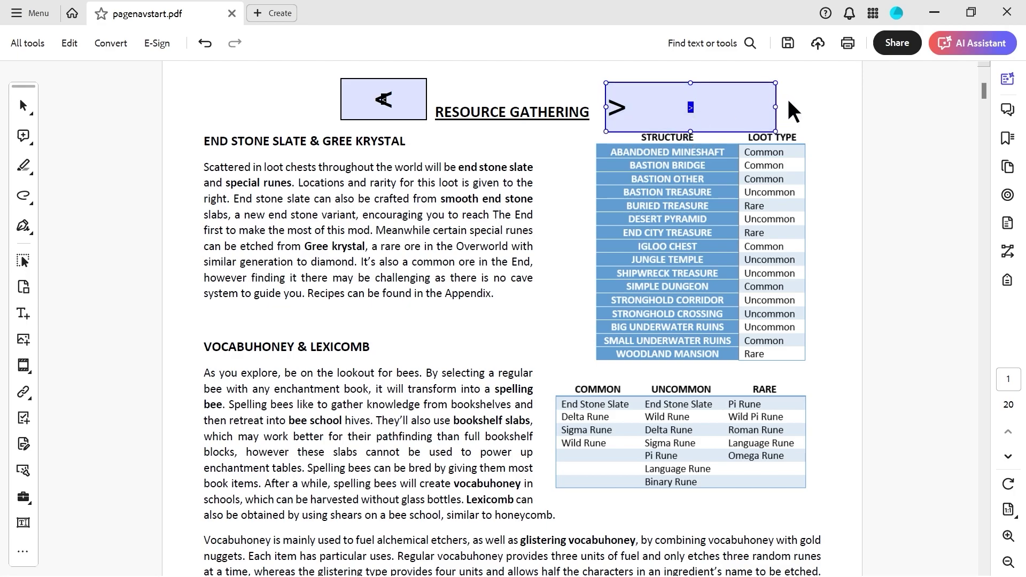
drag(776, 107, 621, 107)
Set the < field's text alignment to left and close its properties.
click(350, 103)
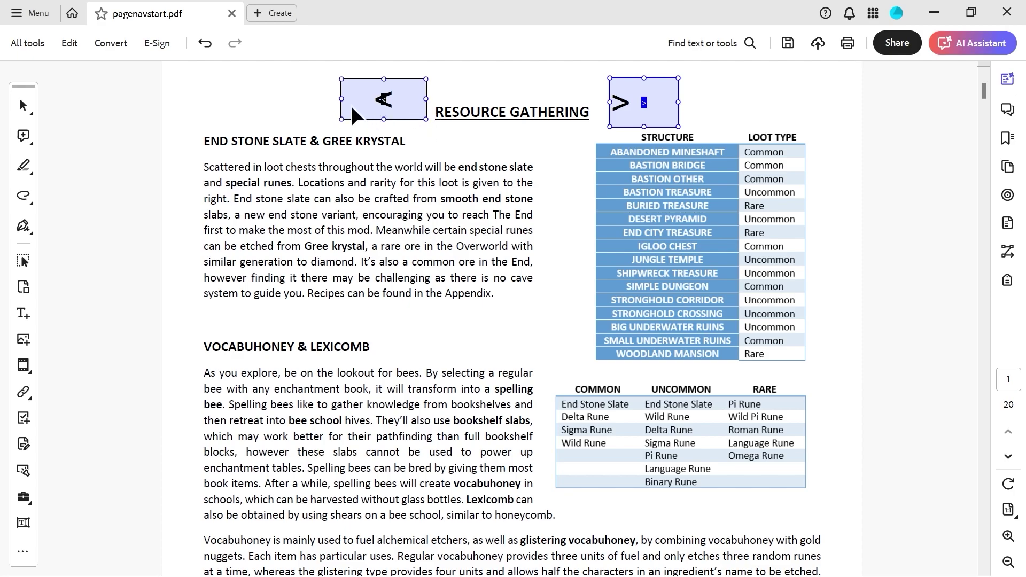
right_click(376, 88)
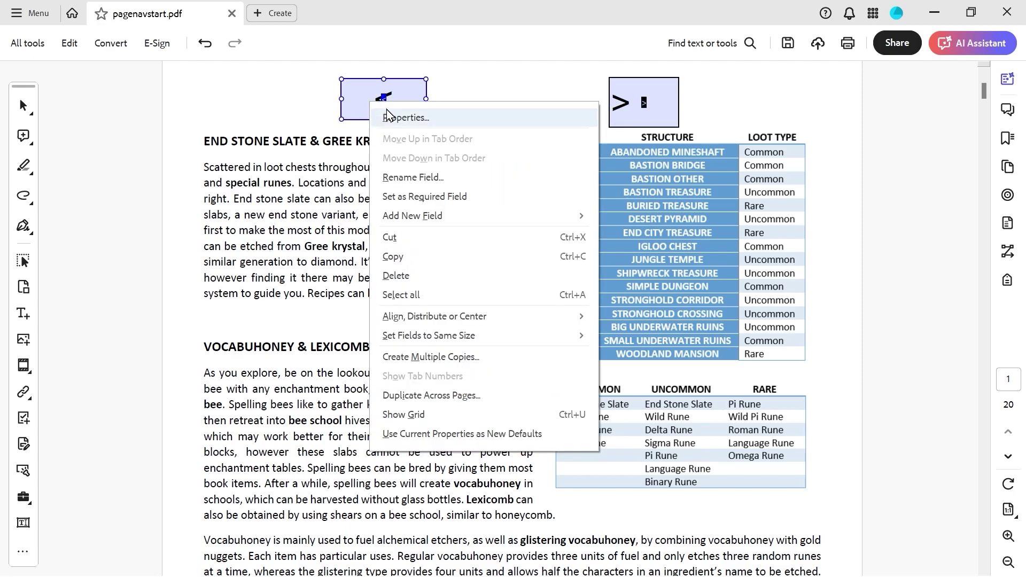
click(391, 115)
click(786, 172)
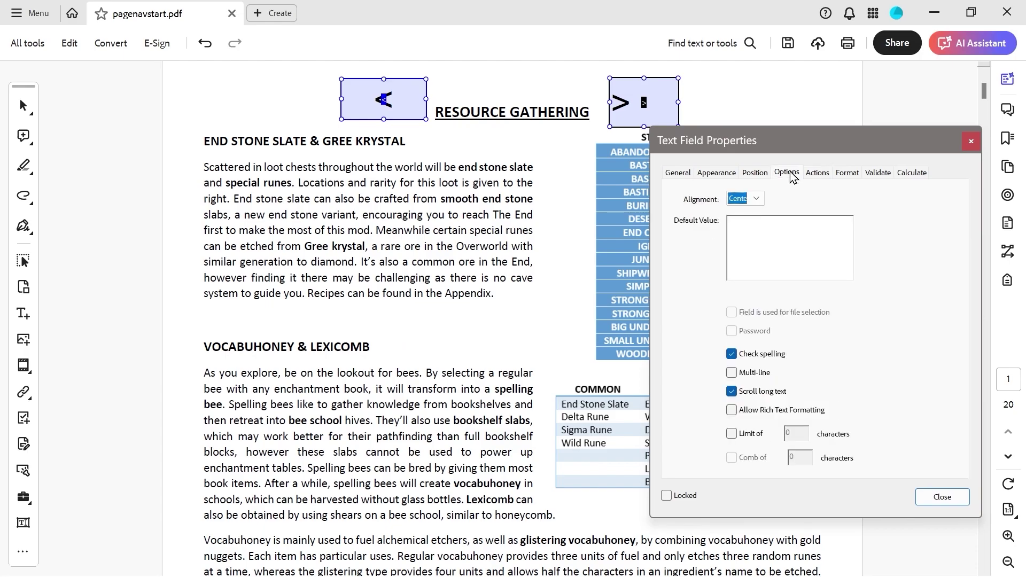
click(748, 198)
click(747, 216)
click(942, 497)
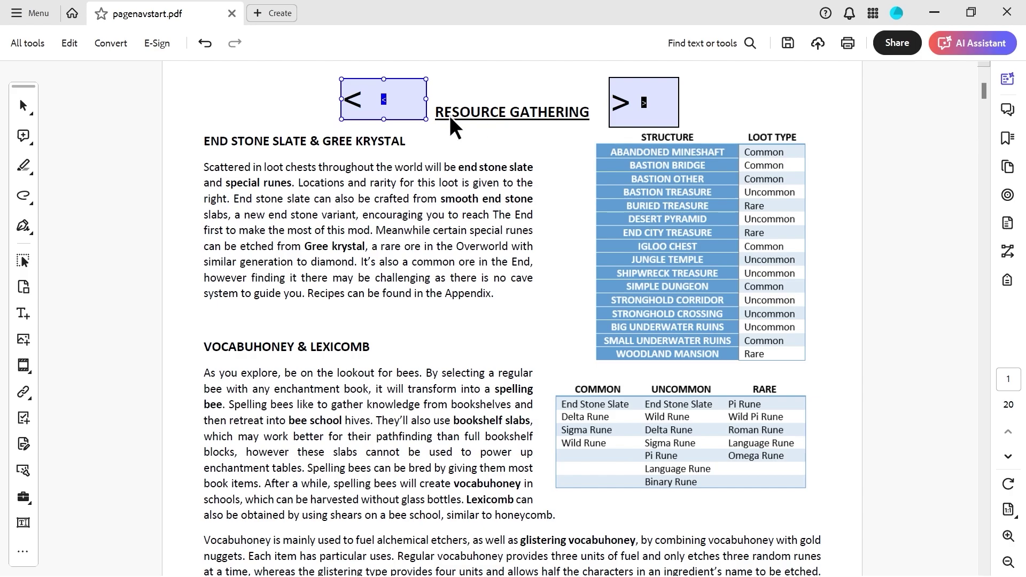
Reduce the > field's height to match the < field, move it farther from the RESOURCE GATHERING heading, and return to the selection tool.
click(627, 92)
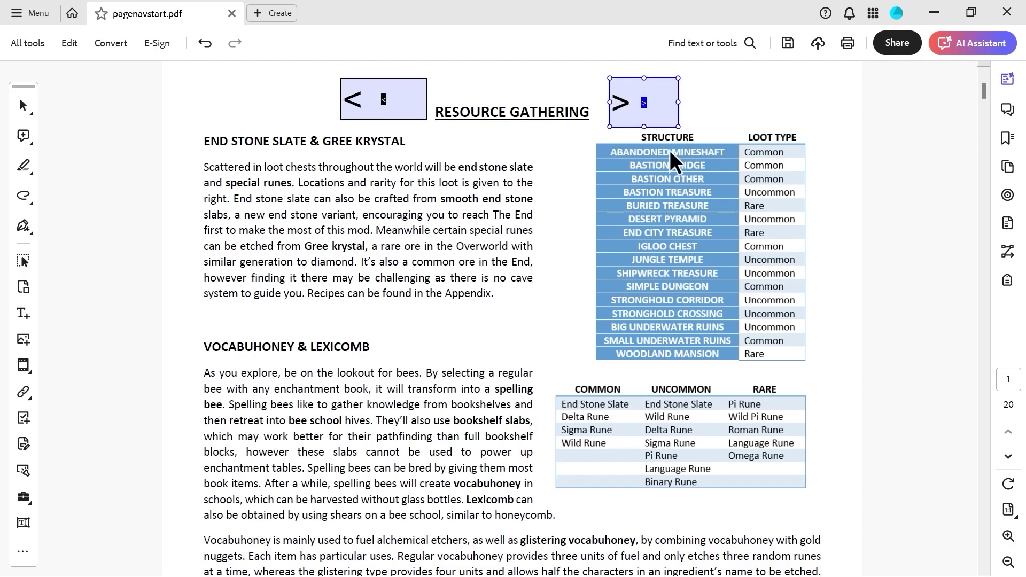
drag(648, 131, 648, 120)
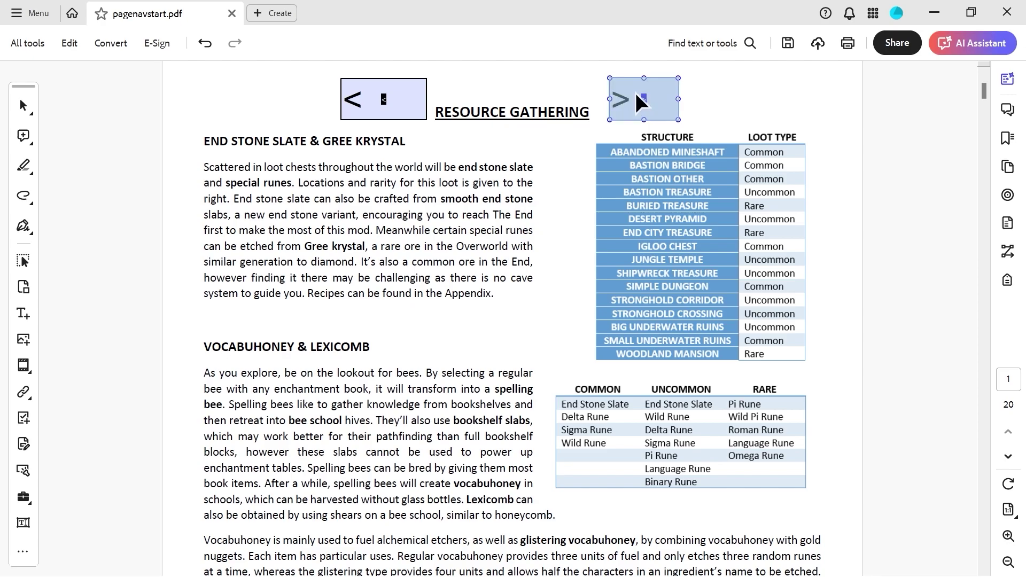
drag(636, 92, 666, 95)
click(23, 105)
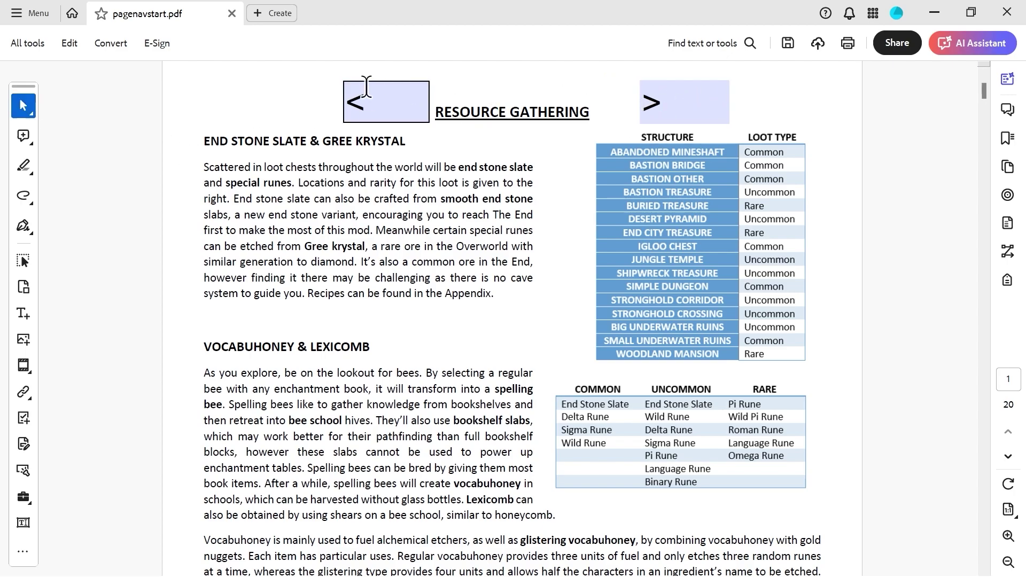
Duplicate the < and > fields together across pages 1 to 20, and check the copies on the following pages.
click(20, 261)
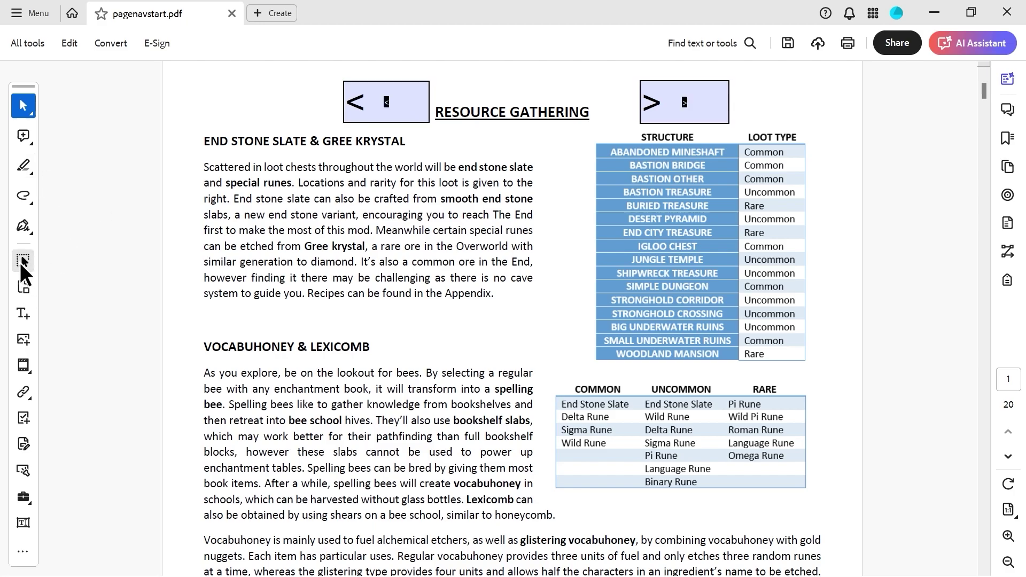
click(403, 110)
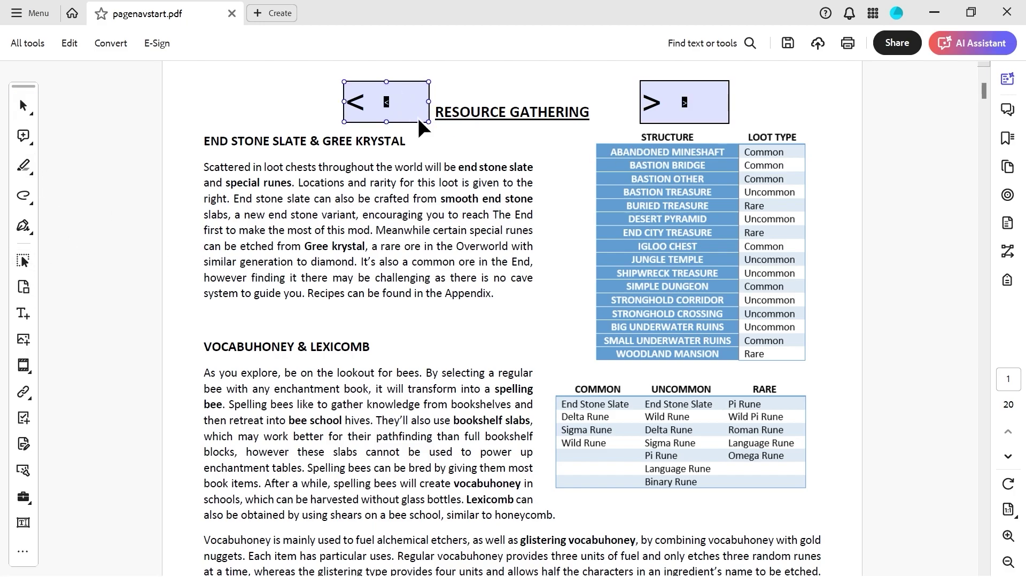
shift+click(709, 83)
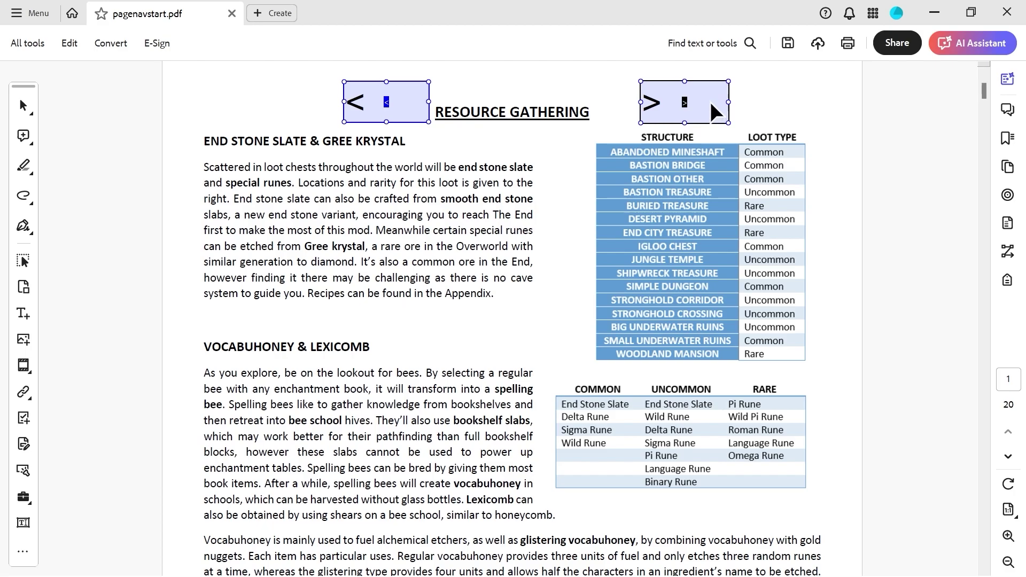
click(701, 96)
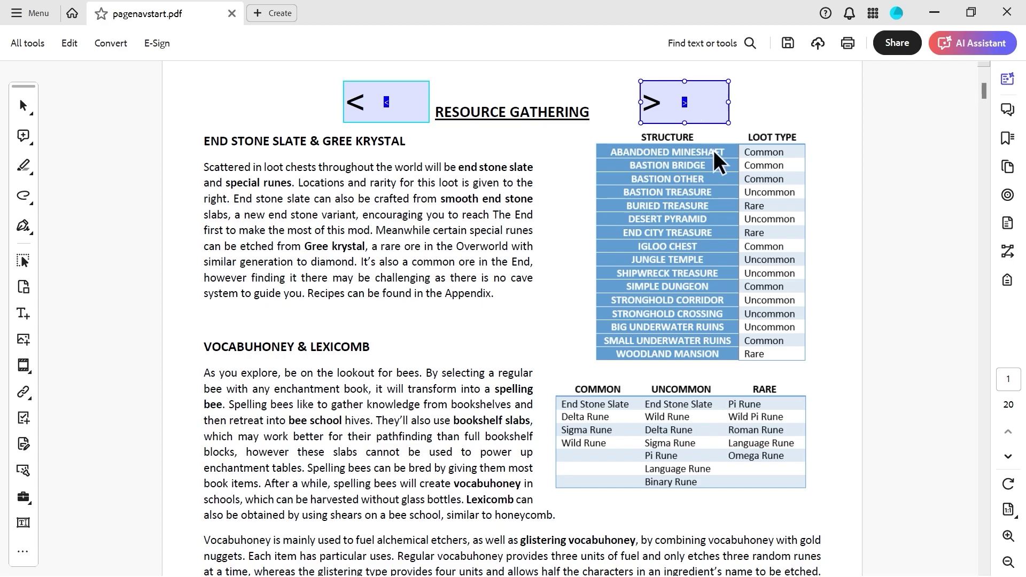
click(402, 95)
right_click(406, 98)
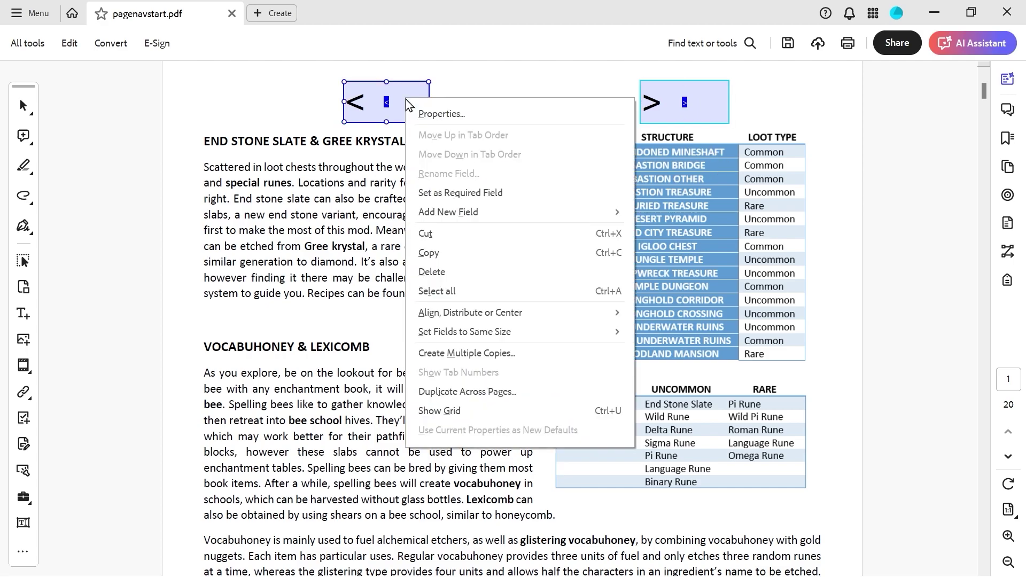
click(452, 396)
click(453, 312)
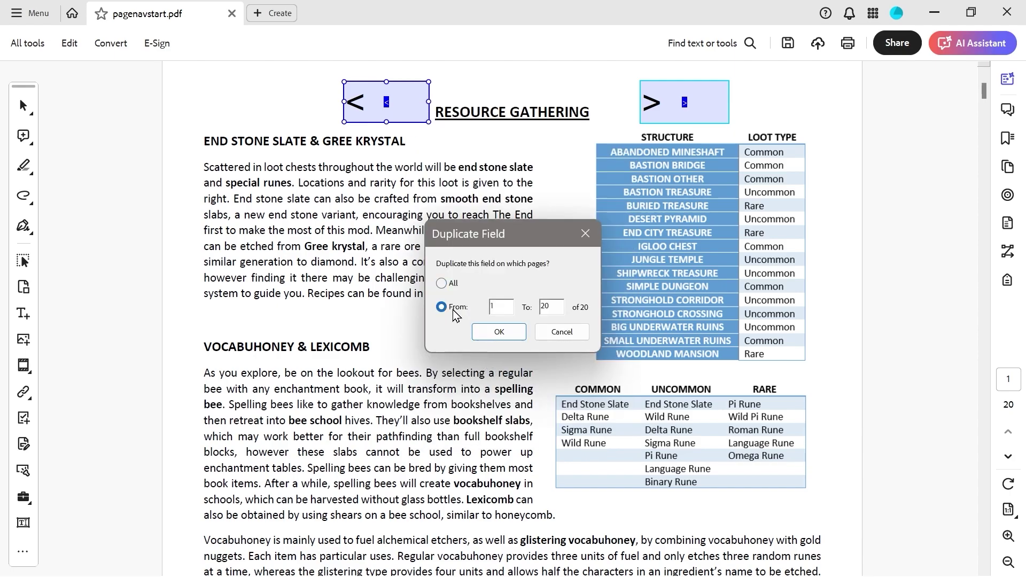
click(490, 331)
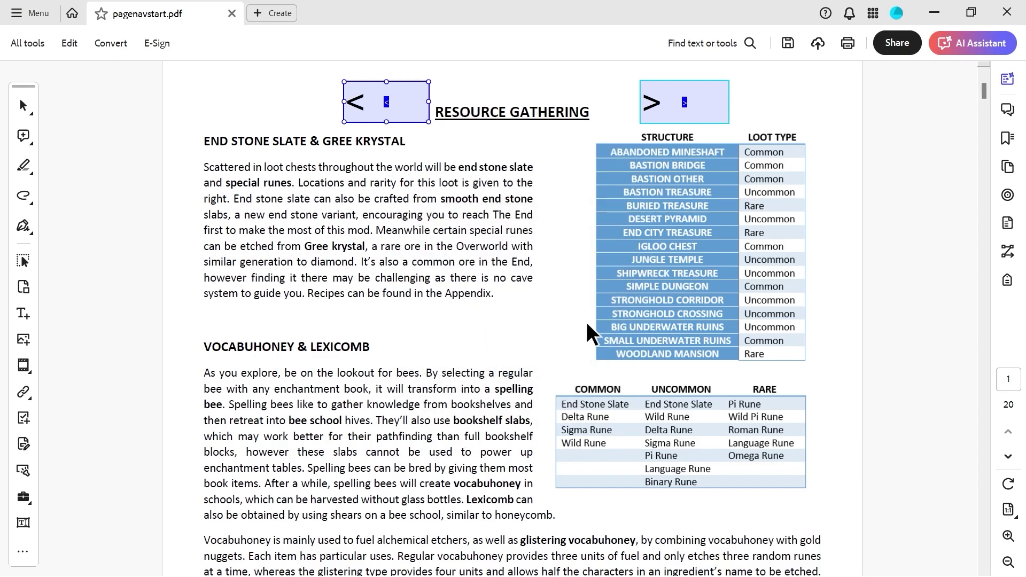
scroll(586, 321, down, 15)
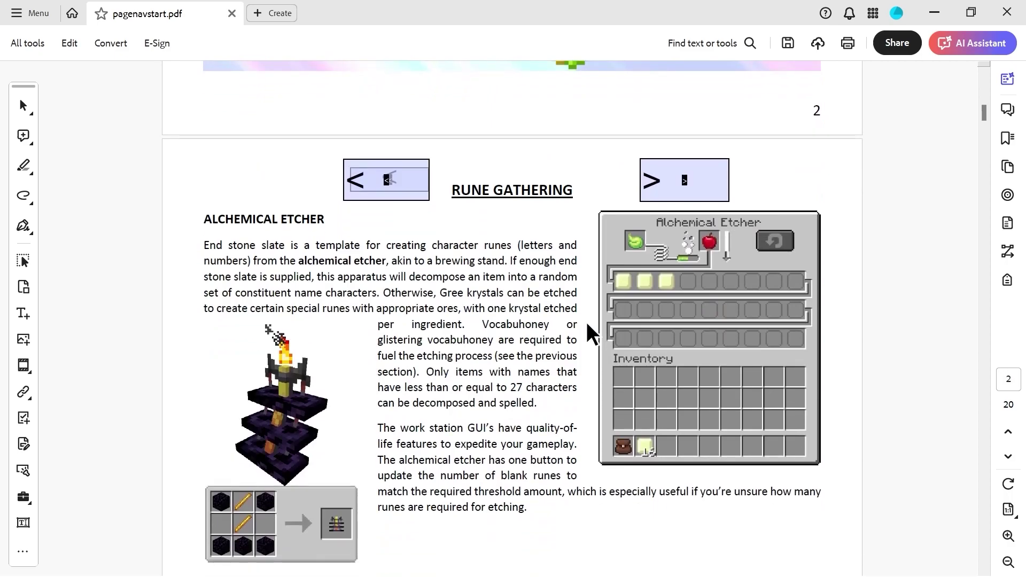
click(691, 194)
scroll(527, 236, down, 10)
scroll(527, 236, down, 15)
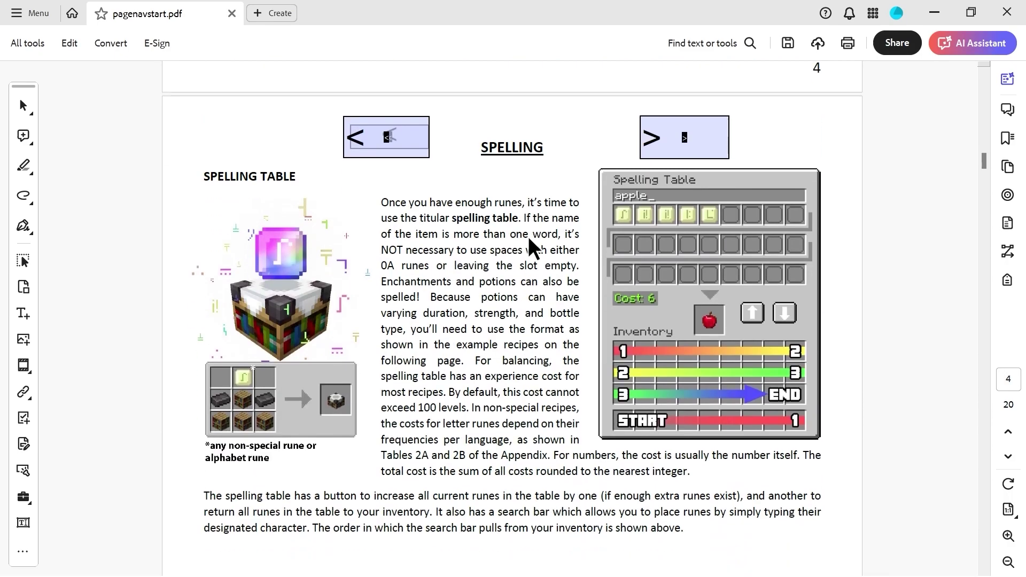
key(Tab)
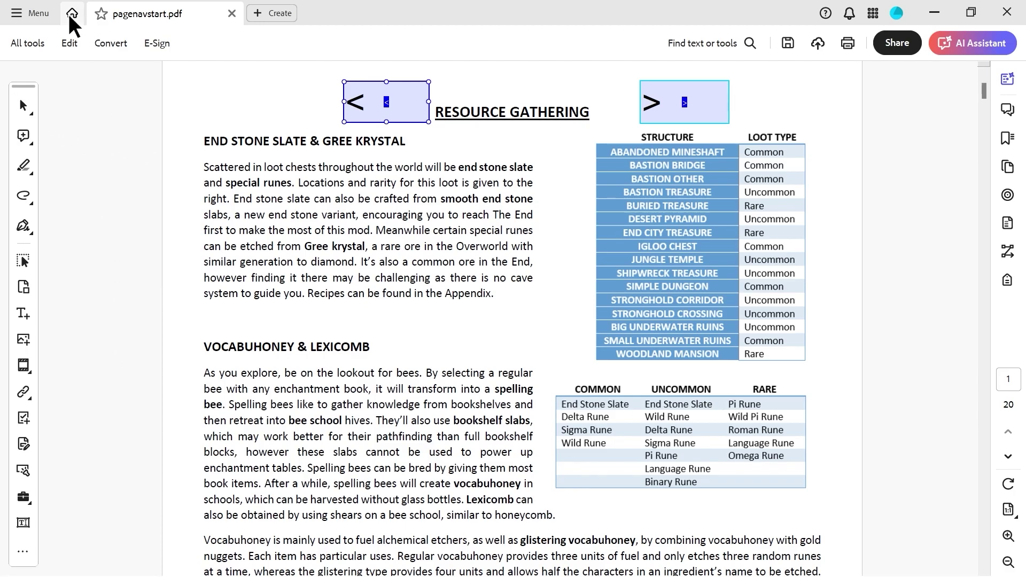
Add a button named Previous Page over the < field on page 1.
click(68, 39)
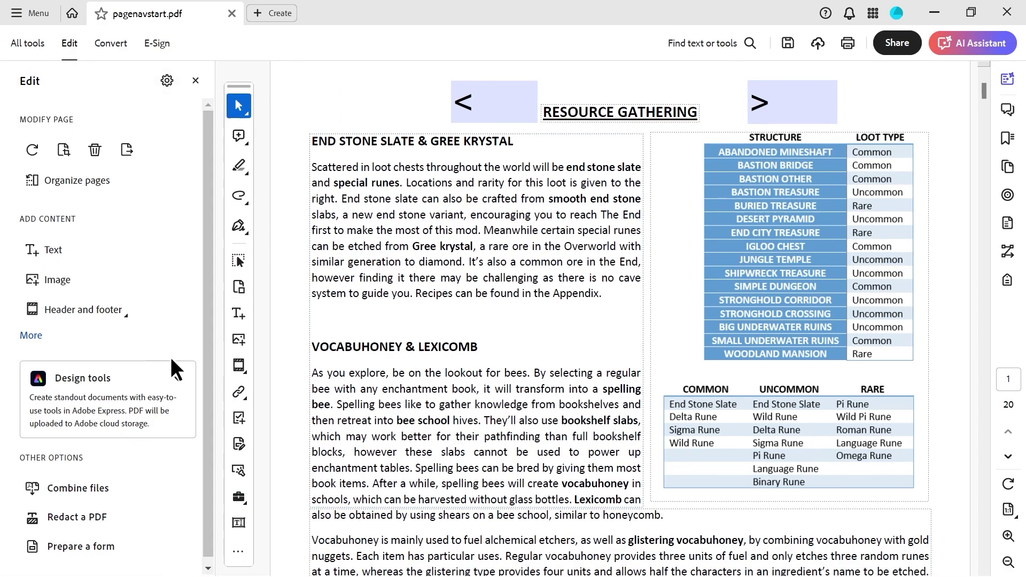
click(31, 335)
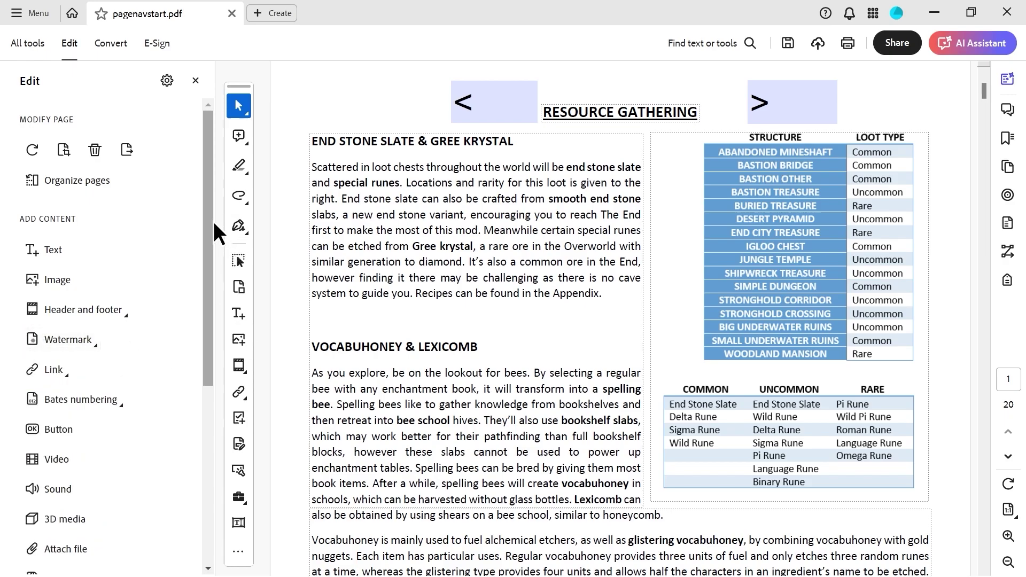
scroll(210, 232, down, 3)
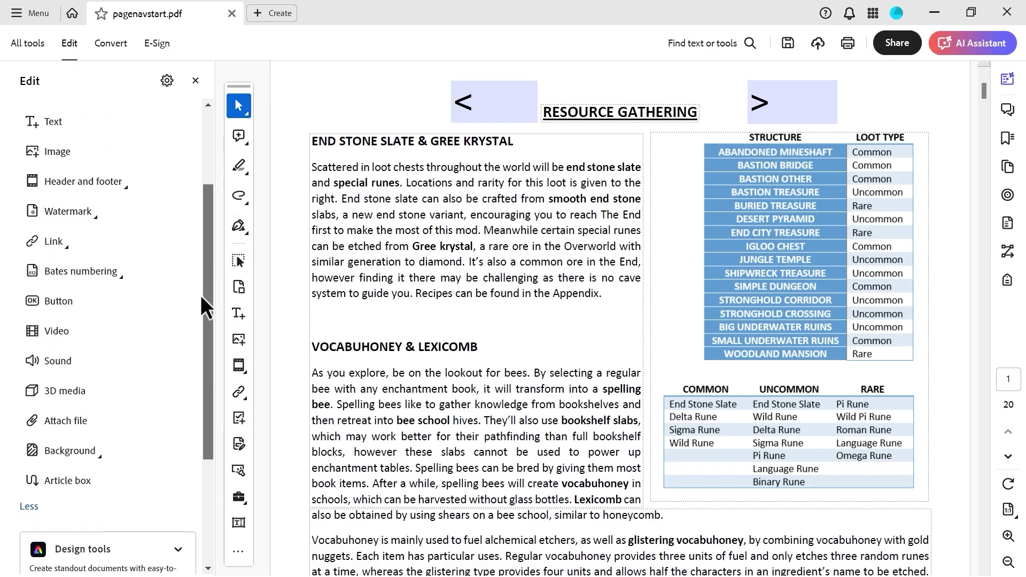
click(53, 302)
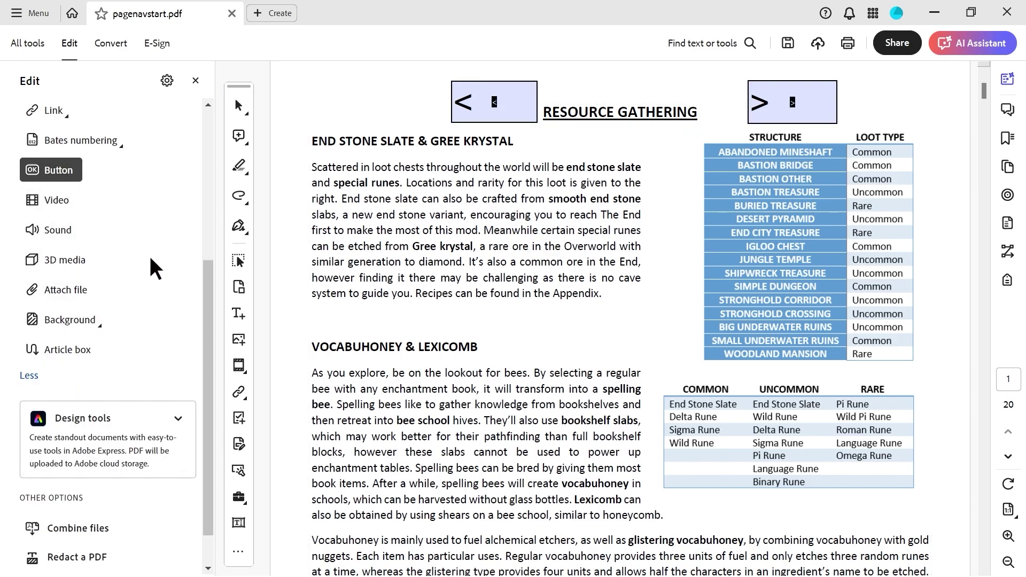
scroll(149, 264, up, 5)
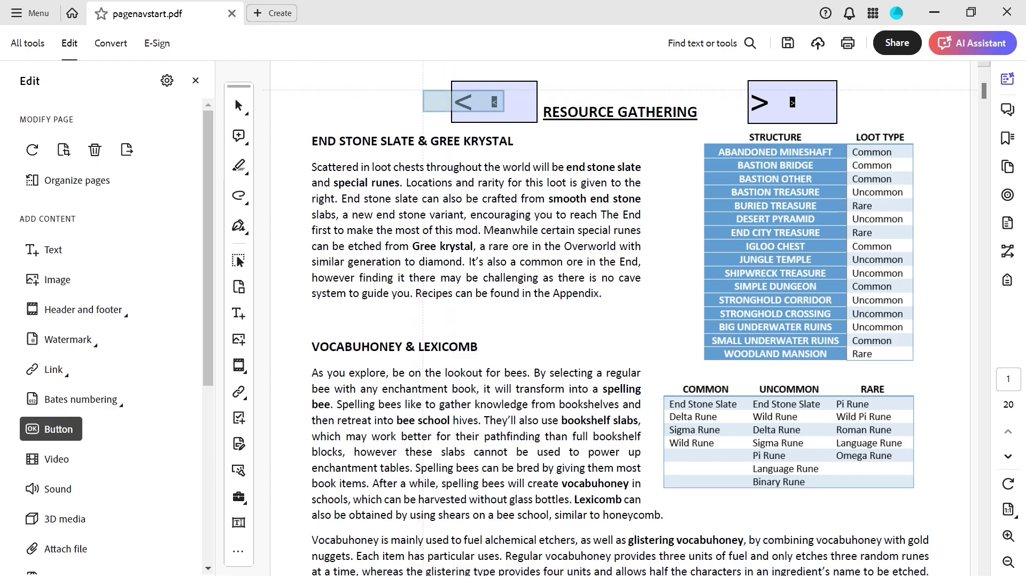
click(423, 91)
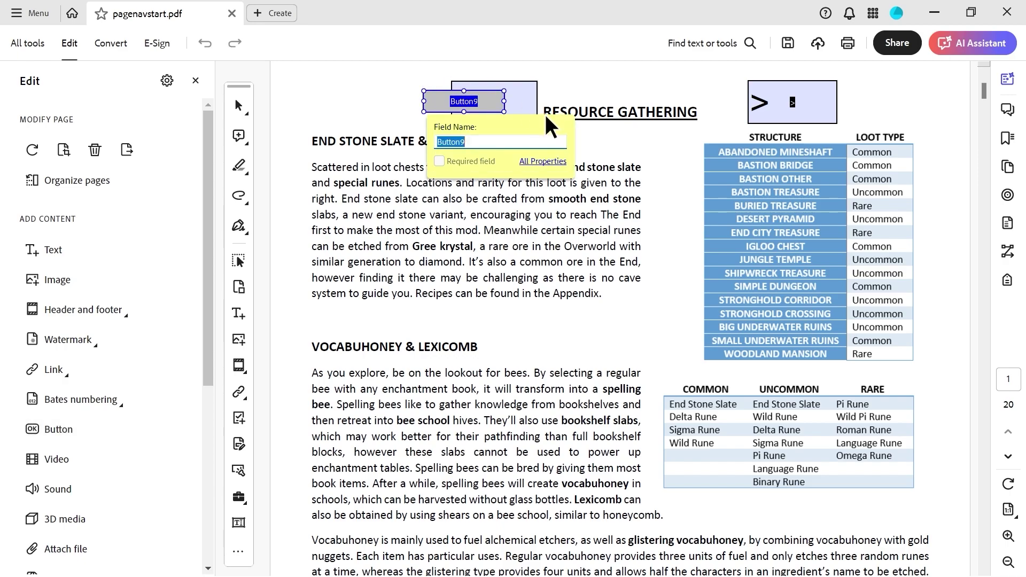
text(Previous Page)
Give the Previous Page button the tooltip "Click here to go to the previous page" and make it visible but not printing.
click(542, 161)
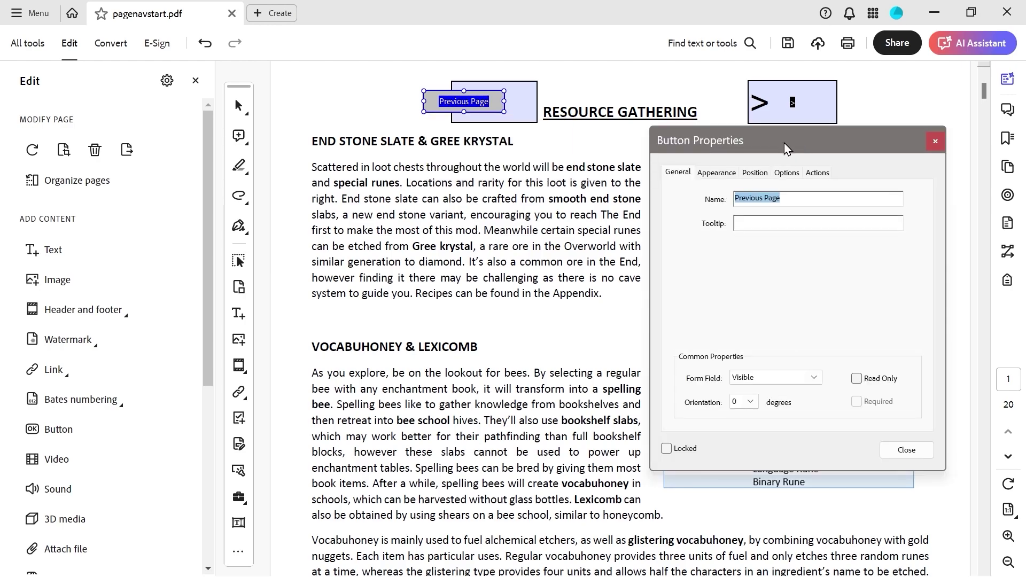
drag(785, 148, 674, 179)
click(644, 250)
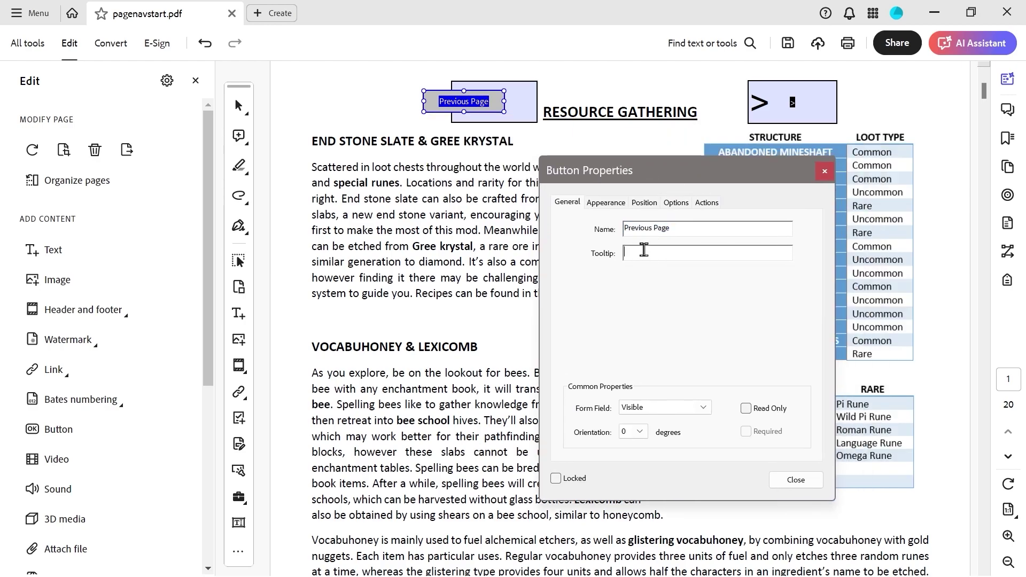
text(Click here to go to the previous page)
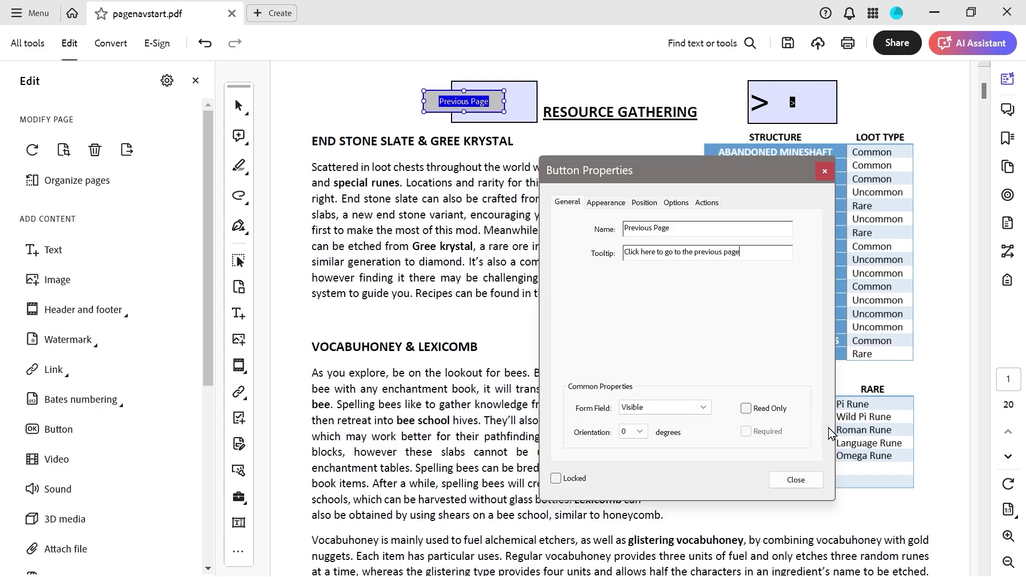
click(667, 405)
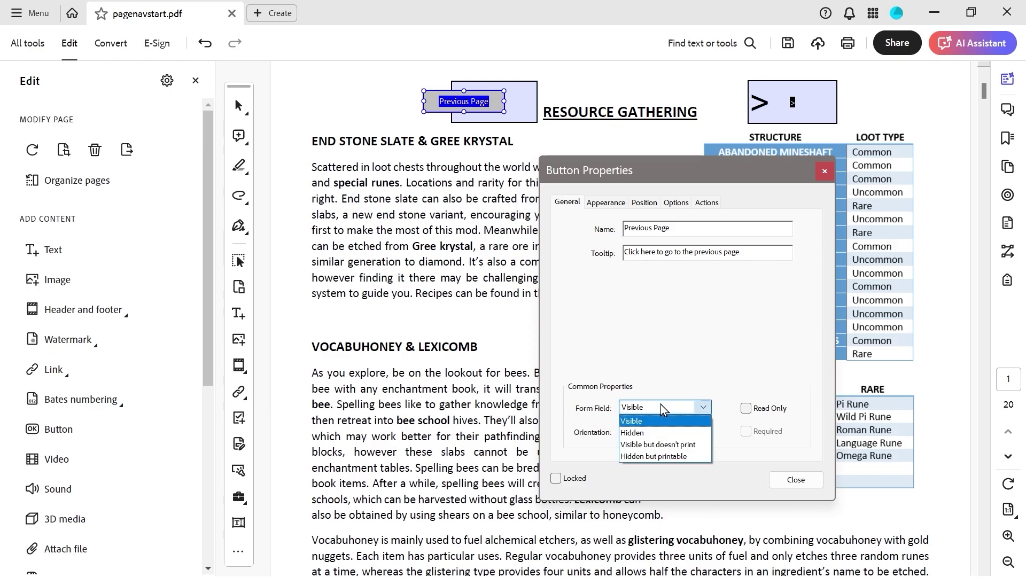
click(675, 449)
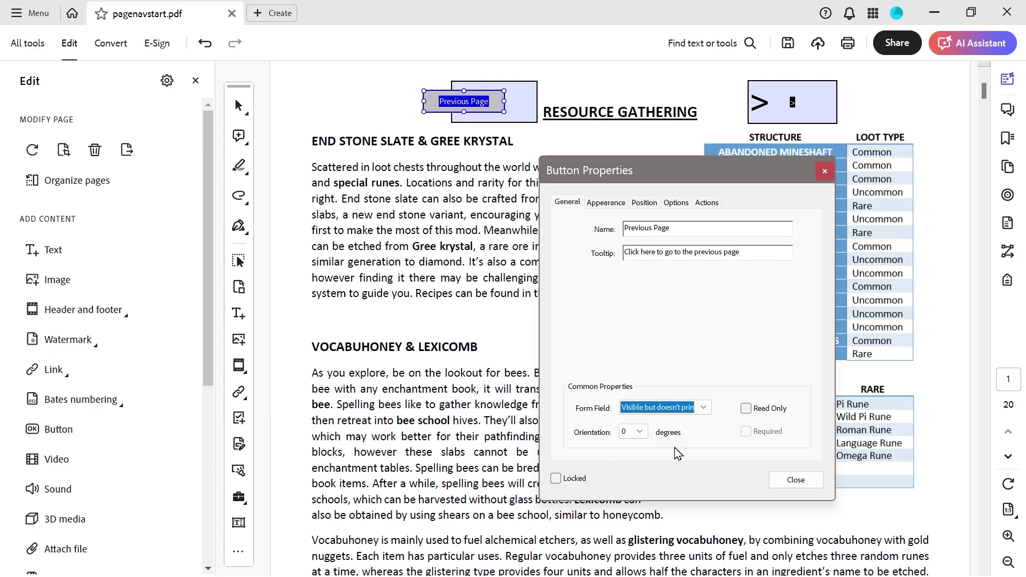
Set the Previous Page button's fill color to no color.
click(613, 208)
click(637, 270)
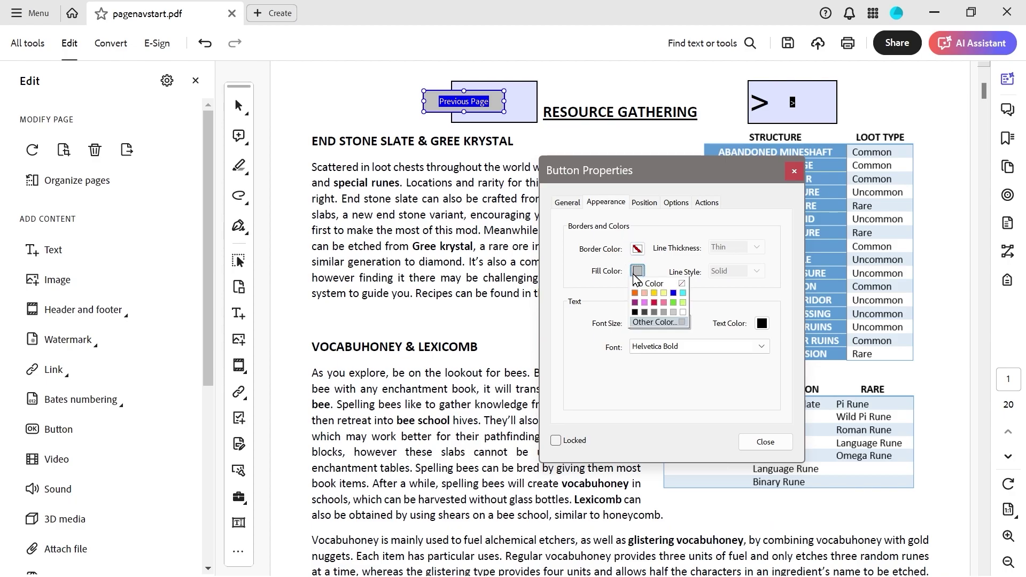
click(643, 283)
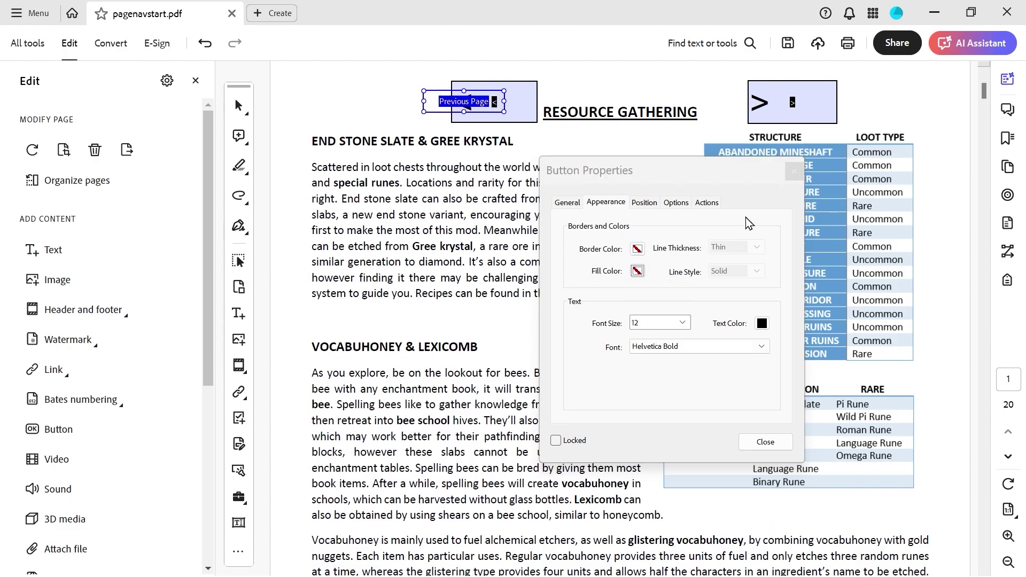
Add a Mouse Up action to the Previous Page button that executes the menu item View>Page navigation>Previous page.
click(645, 203)
click(676, 203)
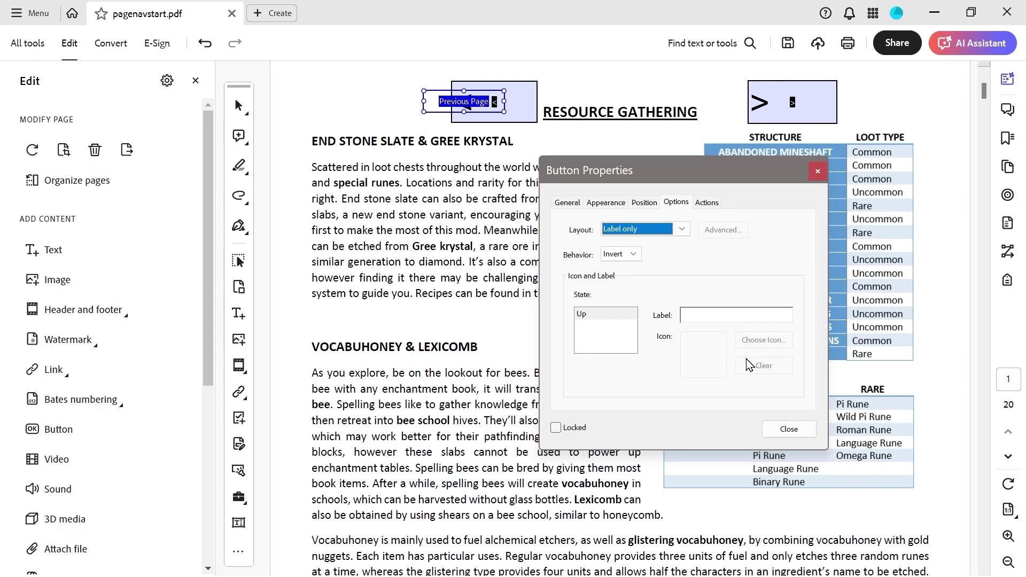
click(707, 202)
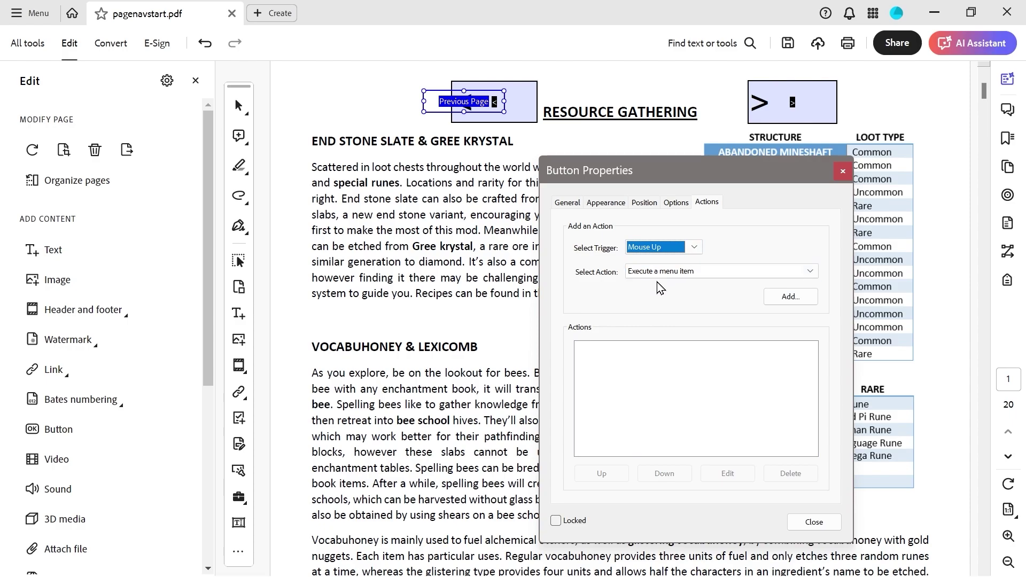
click(787, 300)
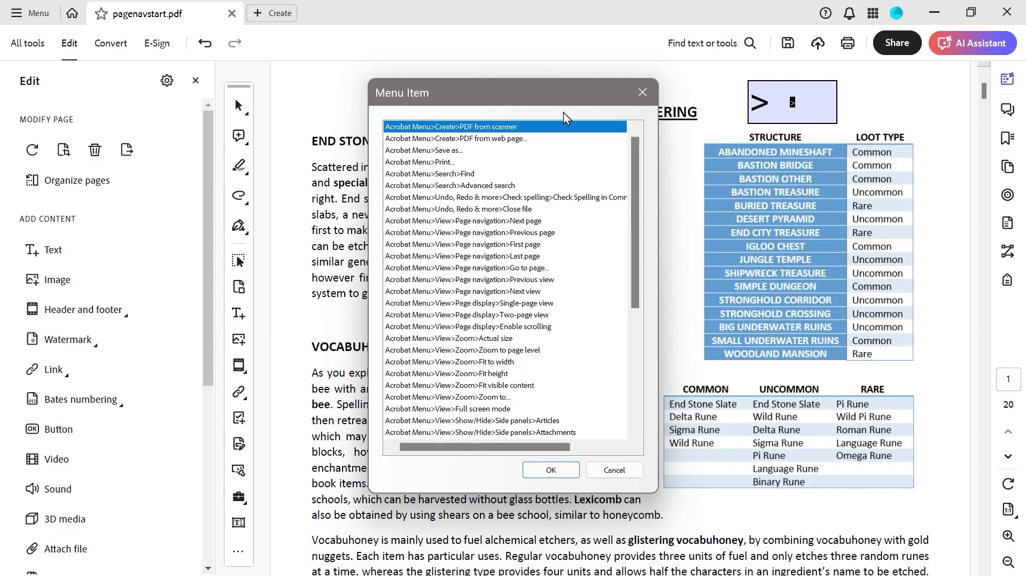
click(523, 233)
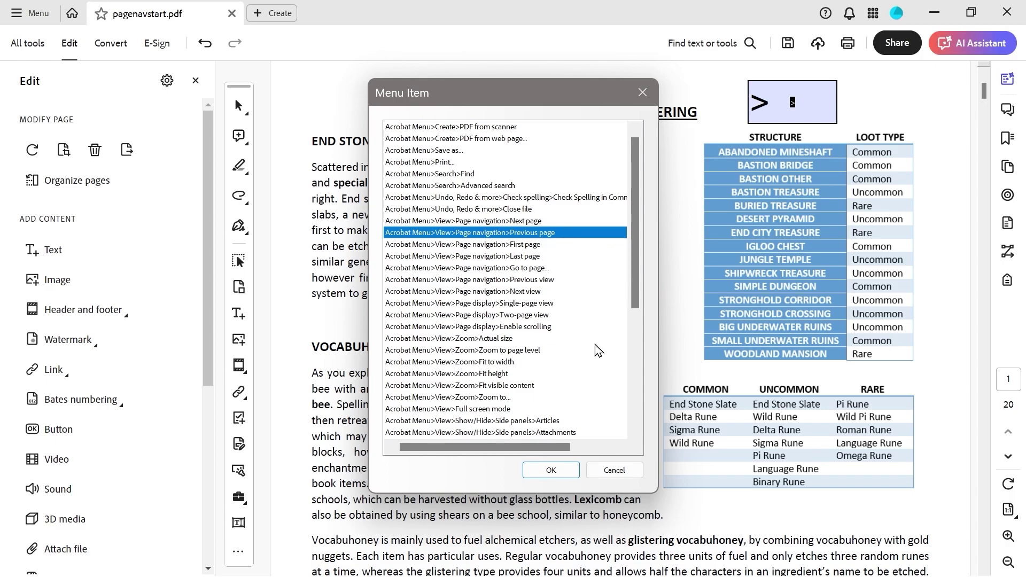
click(545, 470)
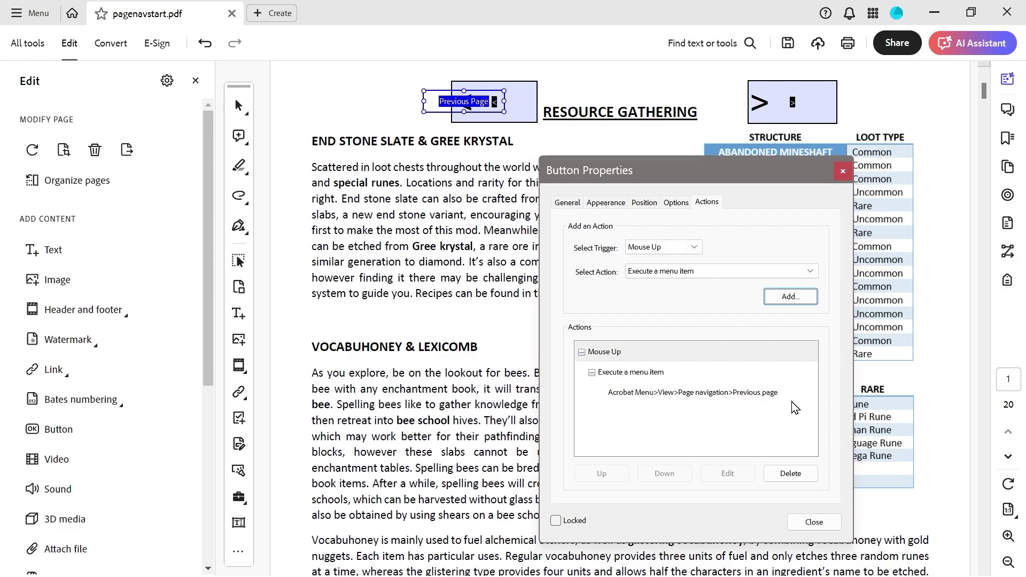
click(572, 204)
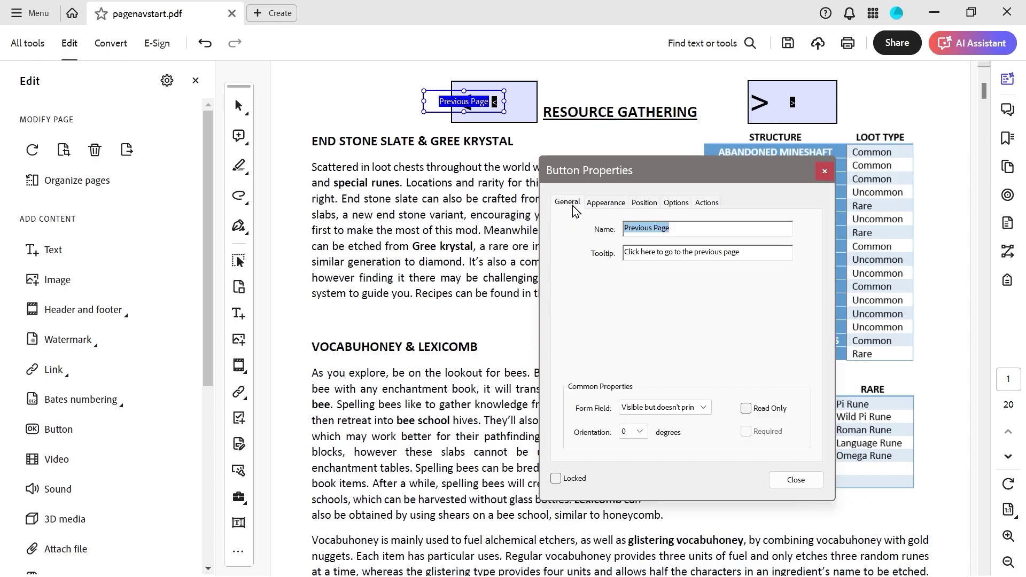
click(795, 479)
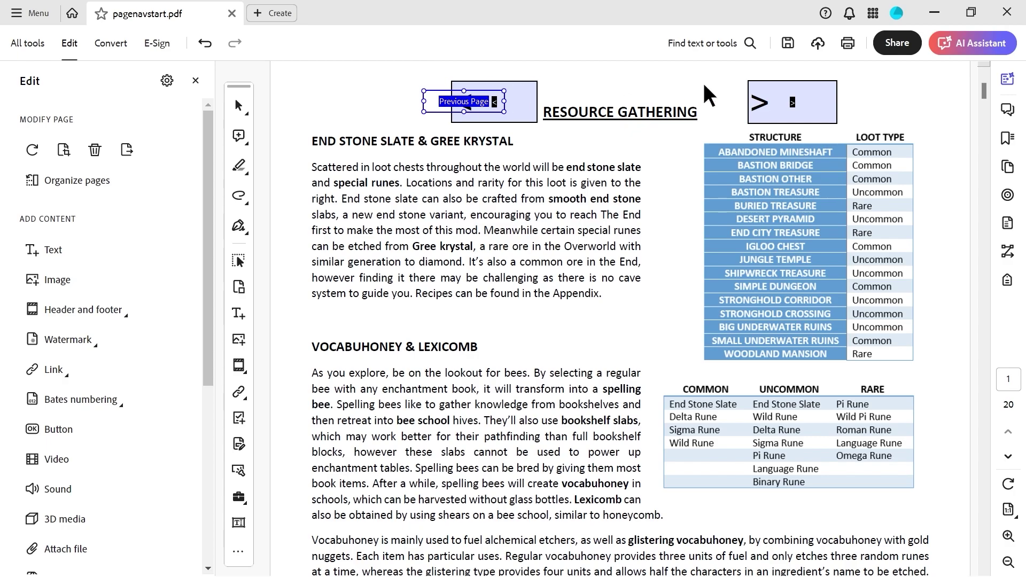
Leave the editing mode and place a copy of the Previous Page button over the > field on page 1.
shift+click(482, 113)
shift+click(474, 112)
click(237, 256)
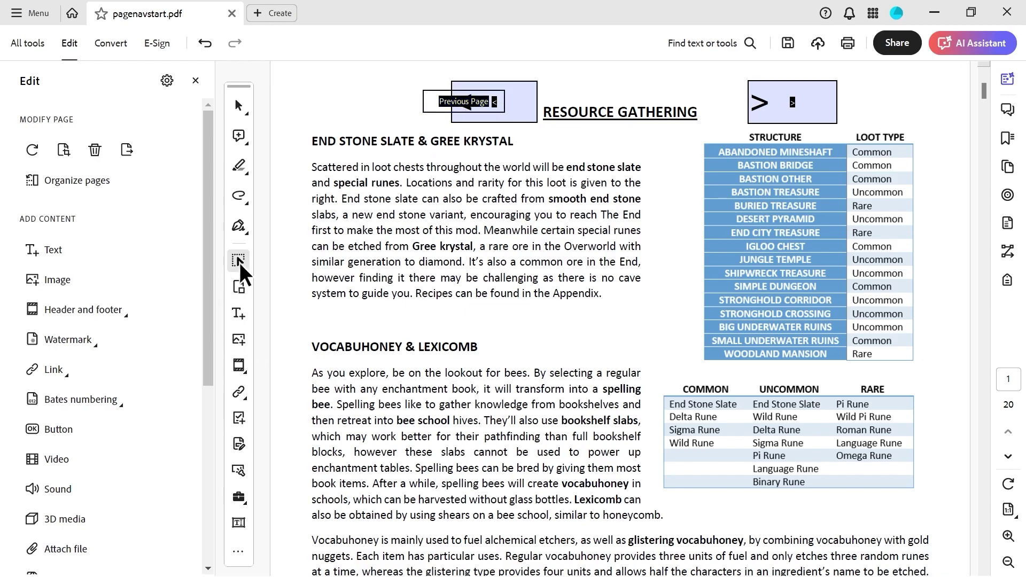
click(196, 80)
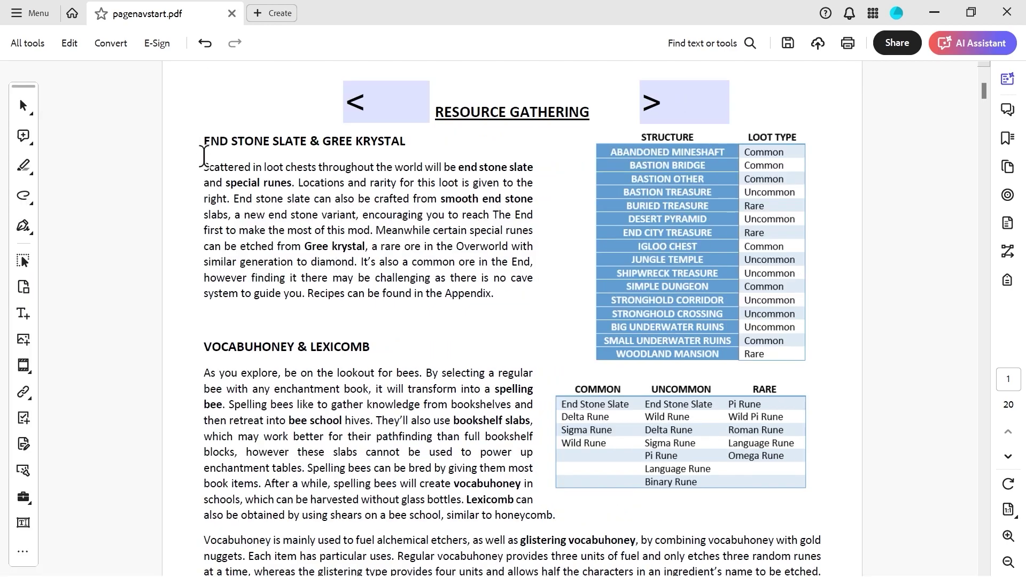
click(22, 260)
click(332, 107)
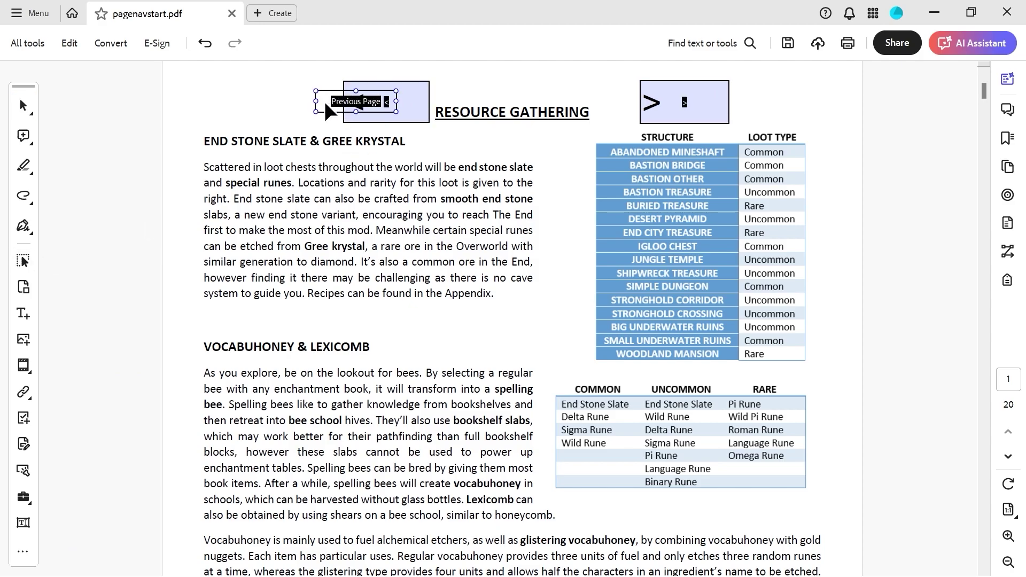
drag(325, 101, 621, 103)
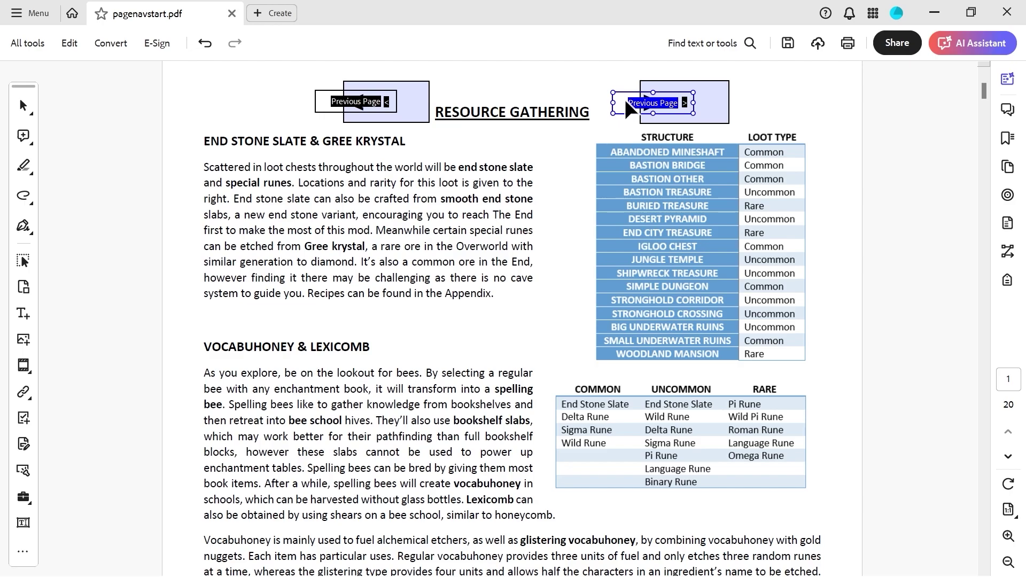
Rename the copied button over the > field to Next Page and adapt the word "previous" in its tooltip to match.
double_click(623, 98)
drag(603, 178, 685, 188)
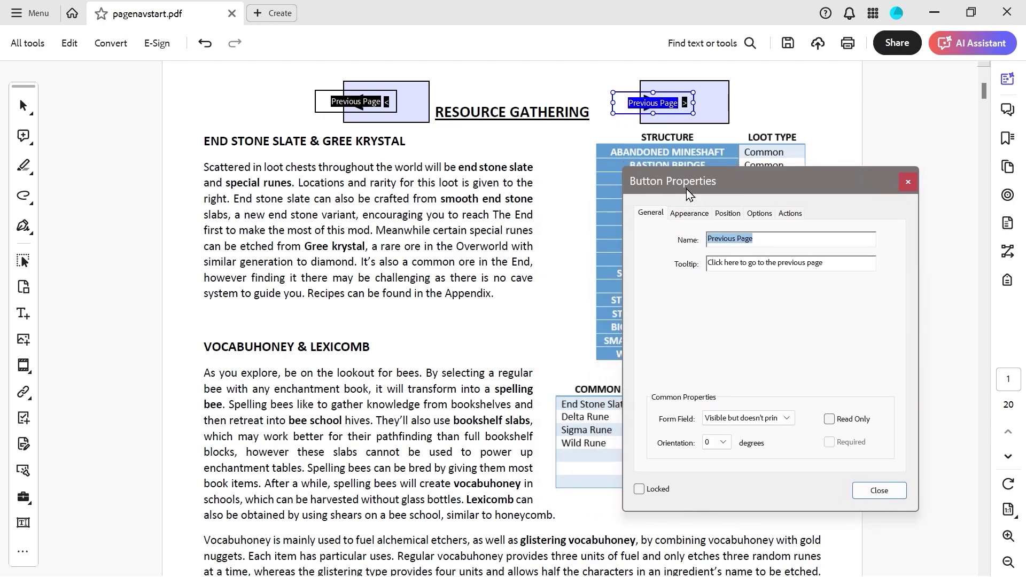
drag(738, 239, 648, 239)
text(Next)
click(803, 262)
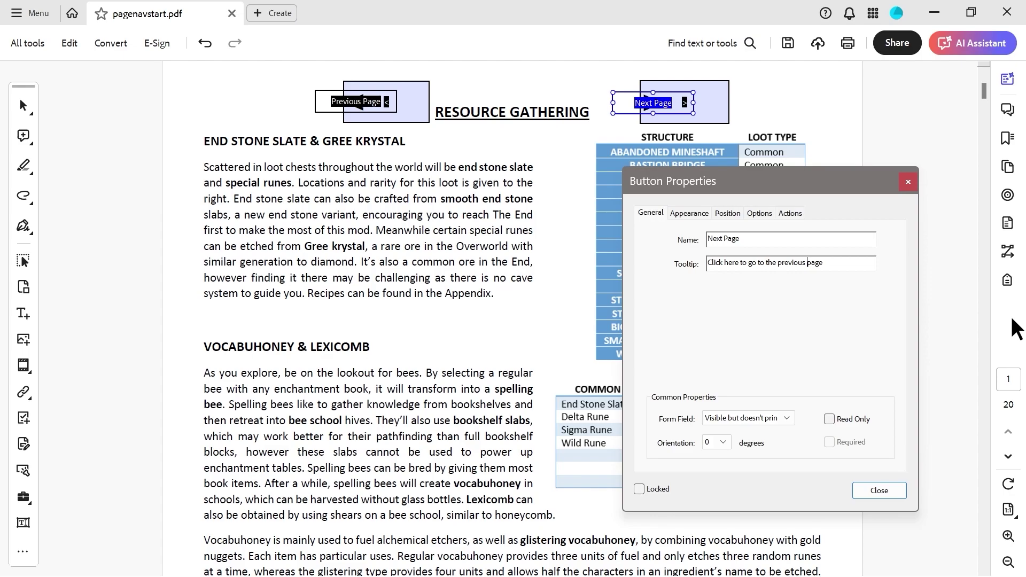
key(BackSpace)
key(BackSpace)
key(BackSpace)
key(BackSpace)
key(BackSpace)
key(BackSpace)
key(BackSpace)
Replace the Next Page button's Mouse Up action with one that executes the menu item View>Page navigation>Next page.
click(695, 214)
click(726, 212)
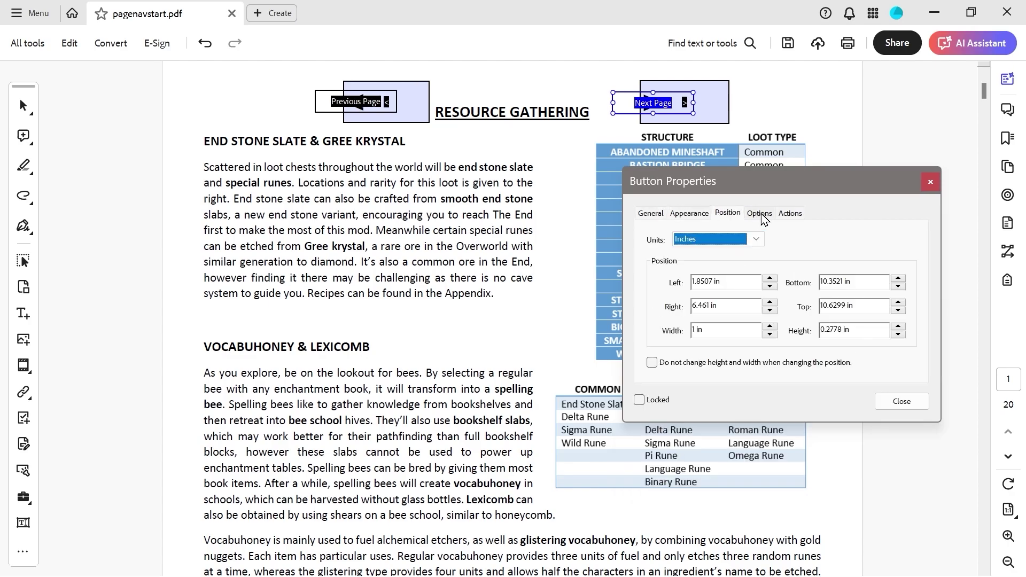
click(763, 216)
click(790, 213)
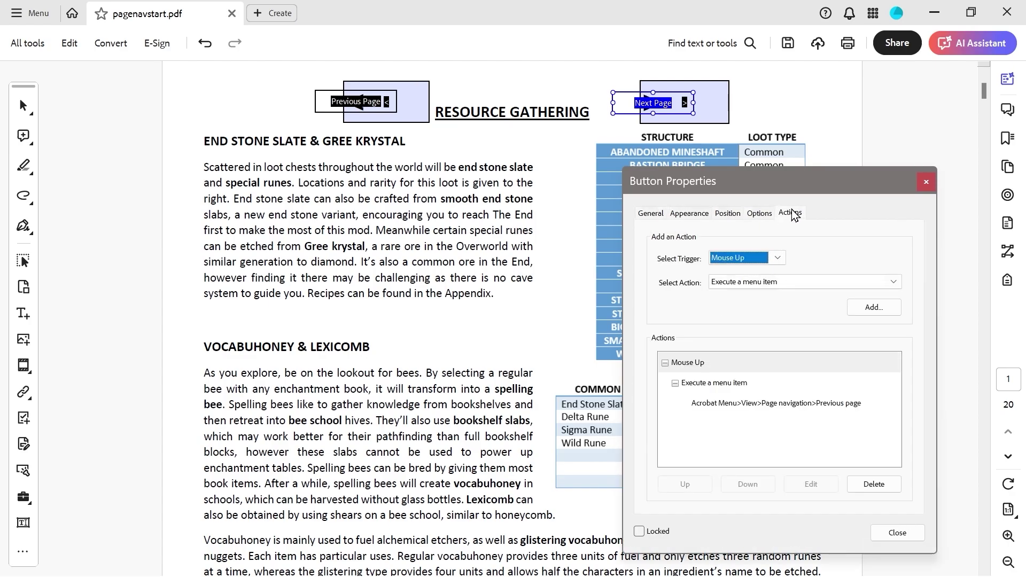
click(798, 405)
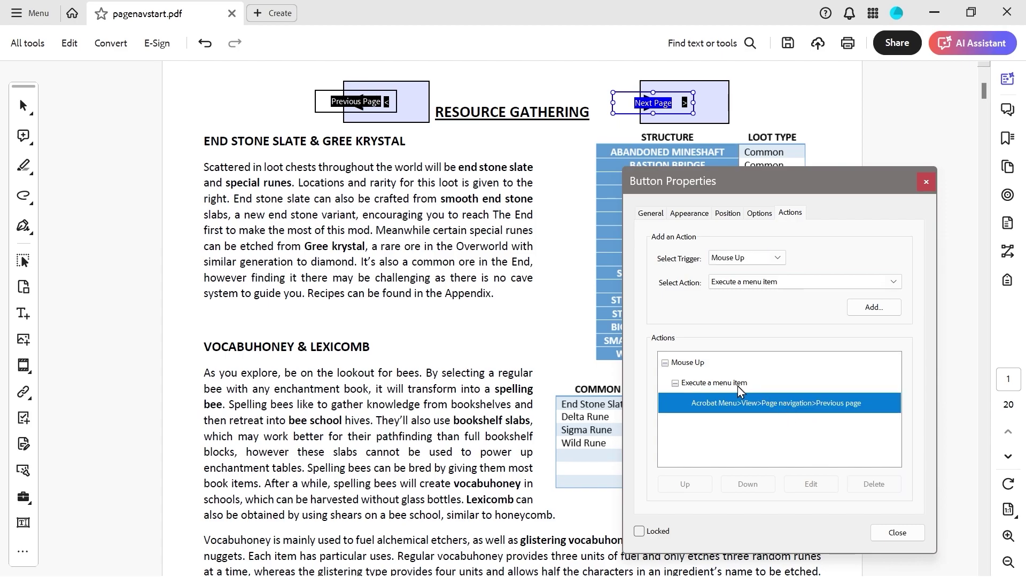
click(860, 483)
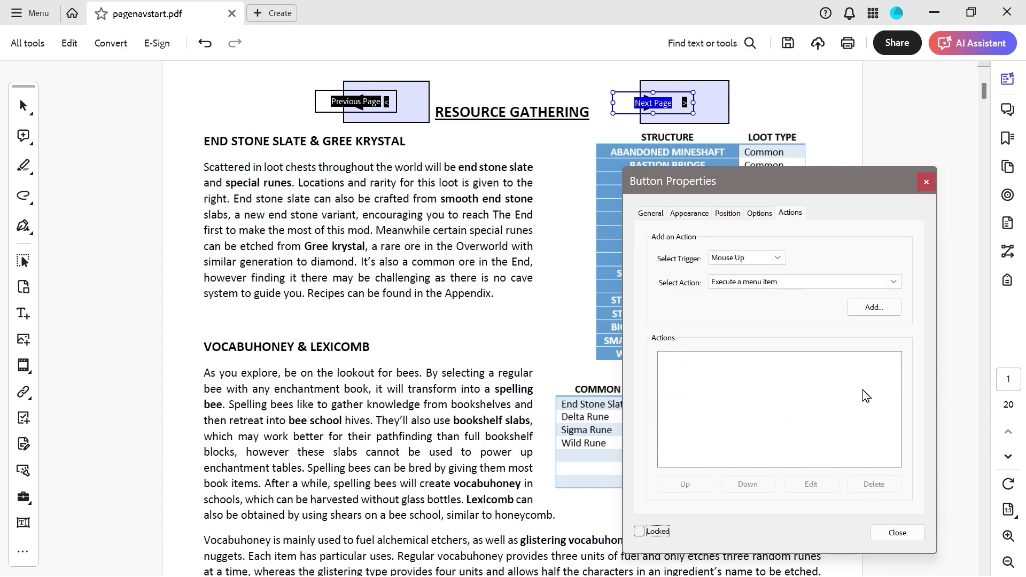
click(873, 307)
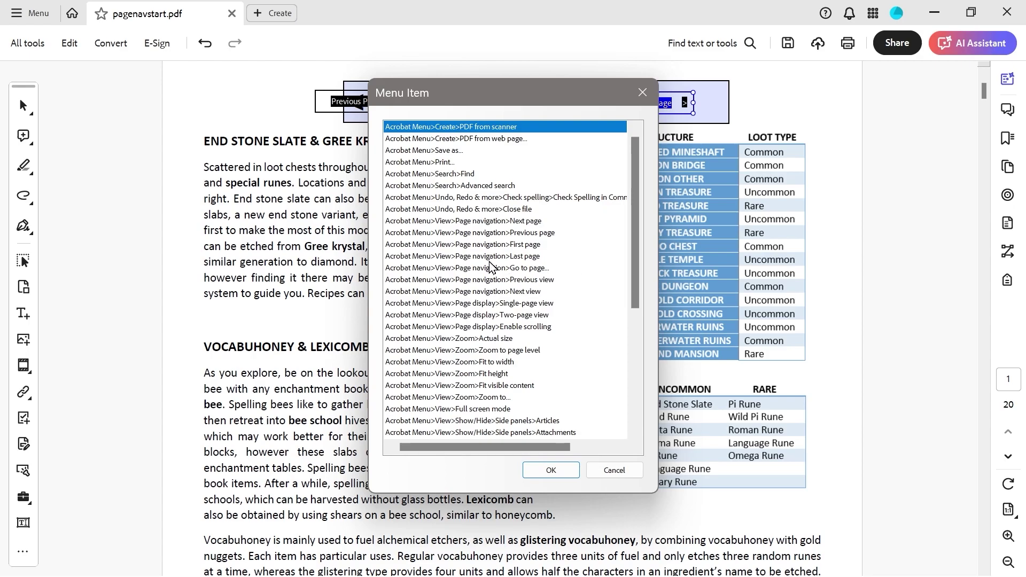
click(490, 221)
click(550, 470)
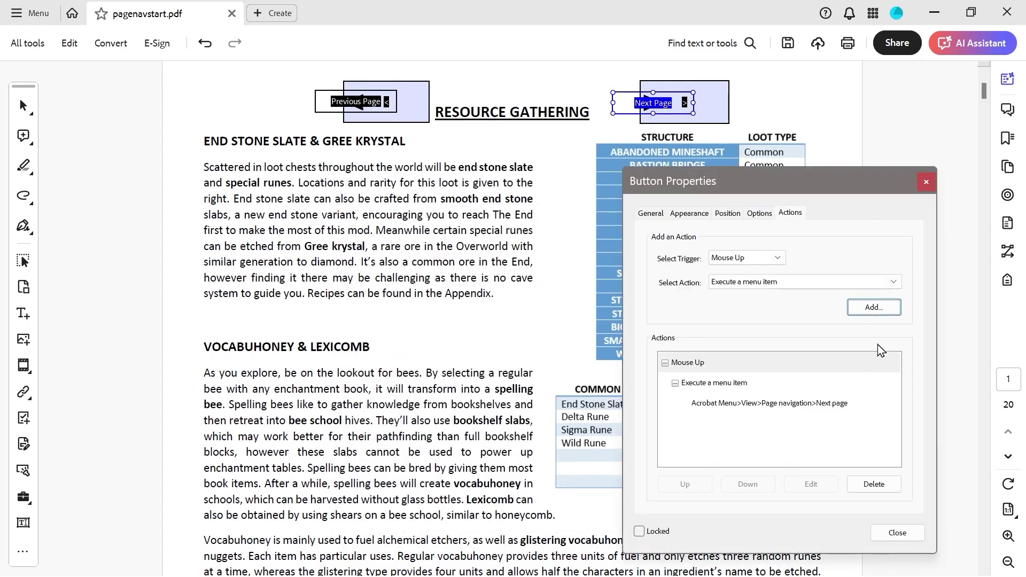
click(897, 533)
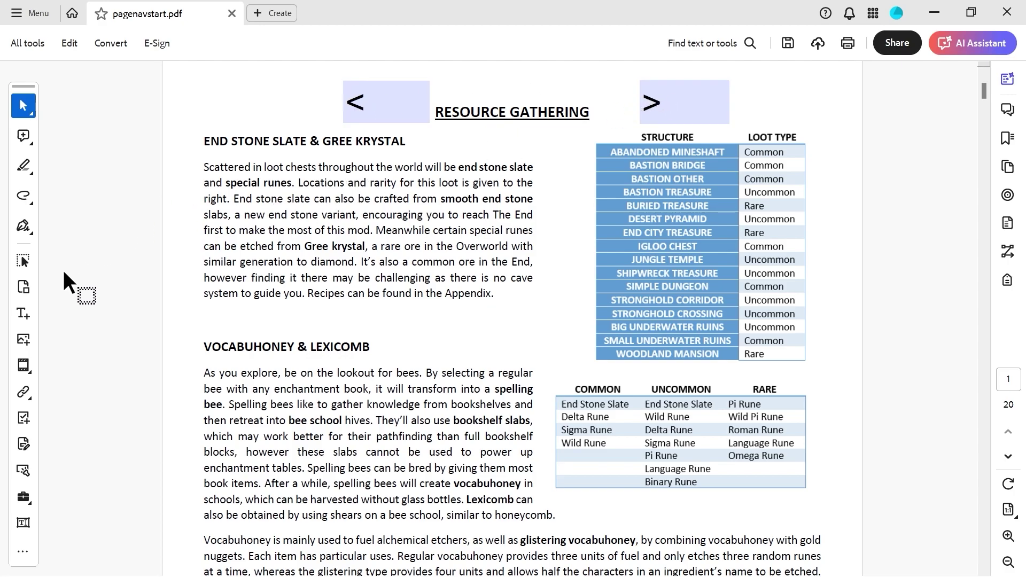
Duplicate the Previous Page and Next Page buttons together across pages 1 to 20.
click(21, 262)
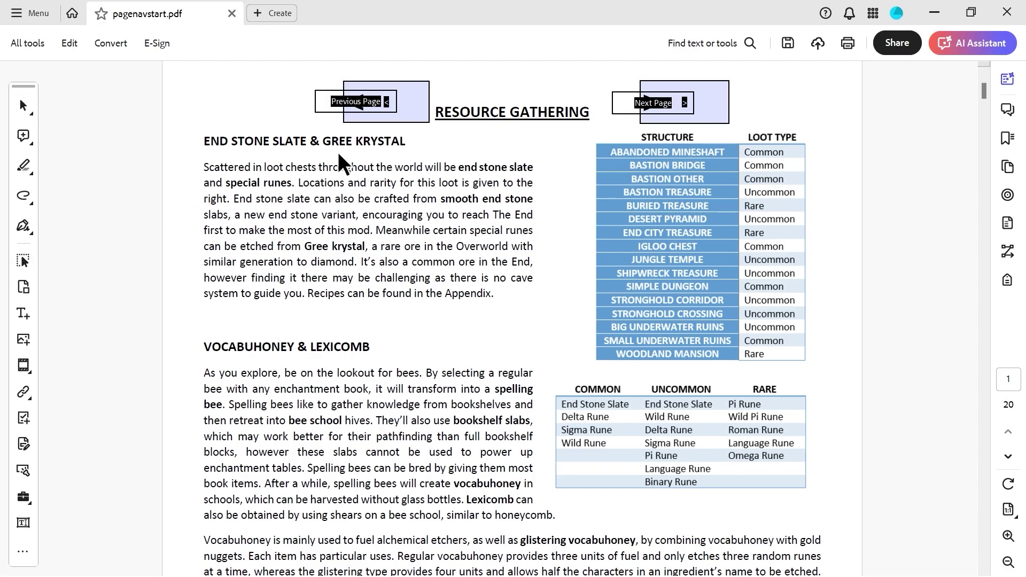
click(334, 99)
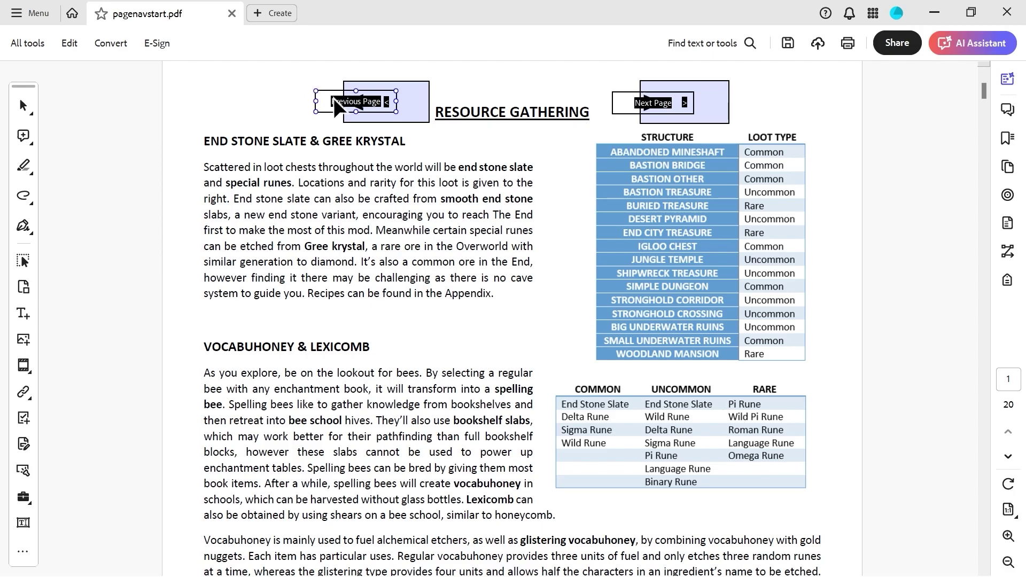
click(333, 99)
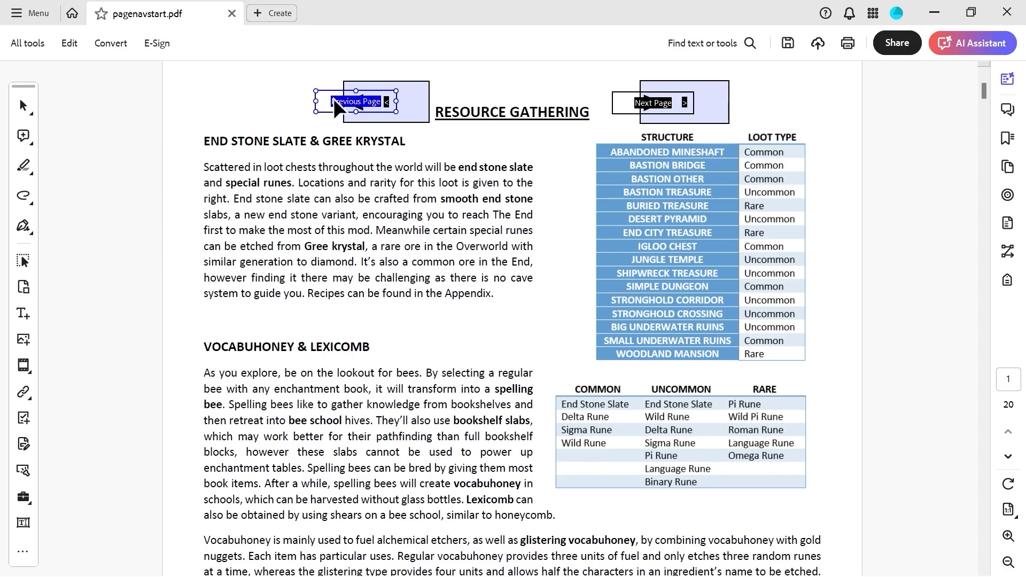
click(645, 107)
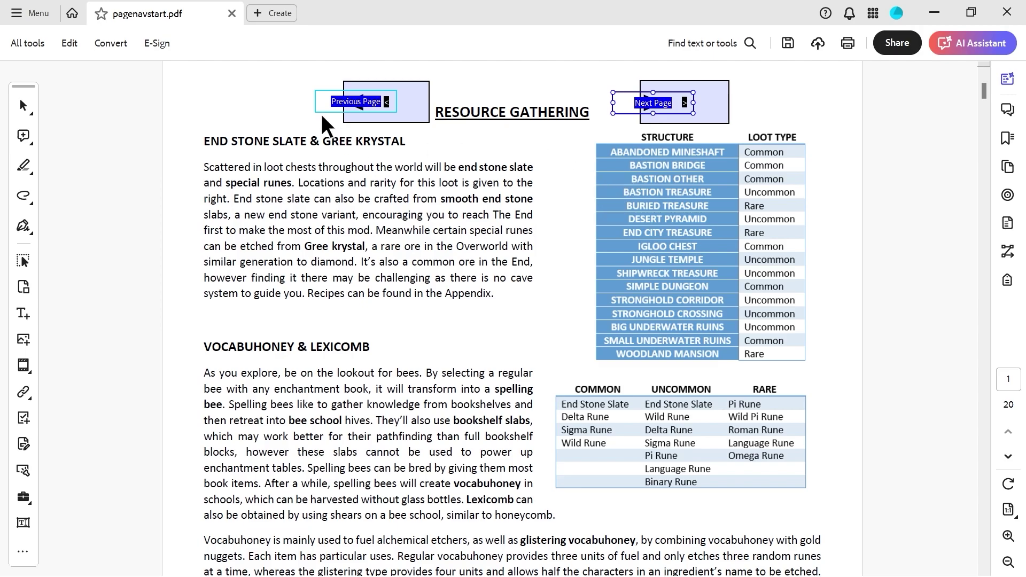
right_click(341, 104)
mouse_move(414, 335)
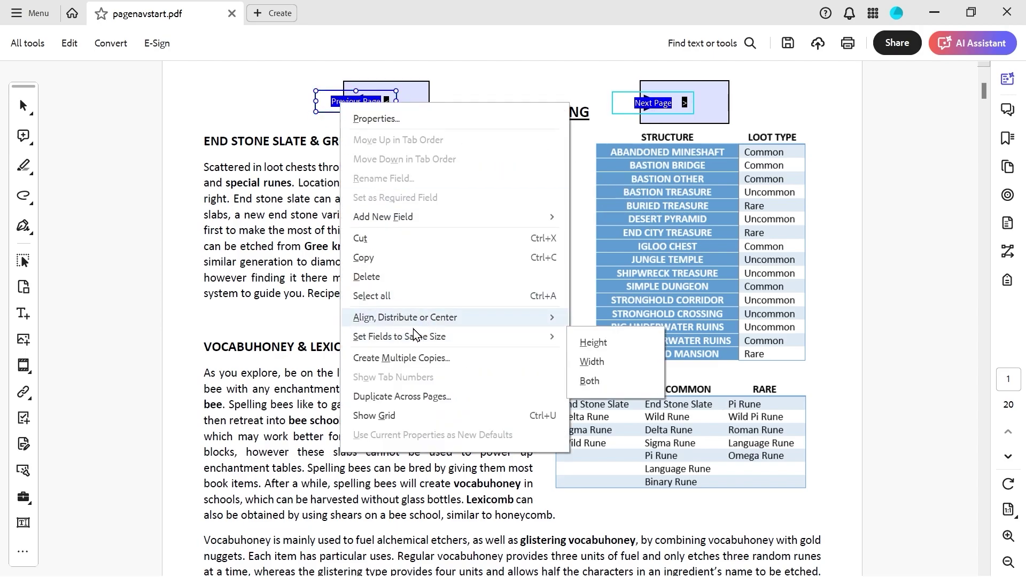
click(411, 396)
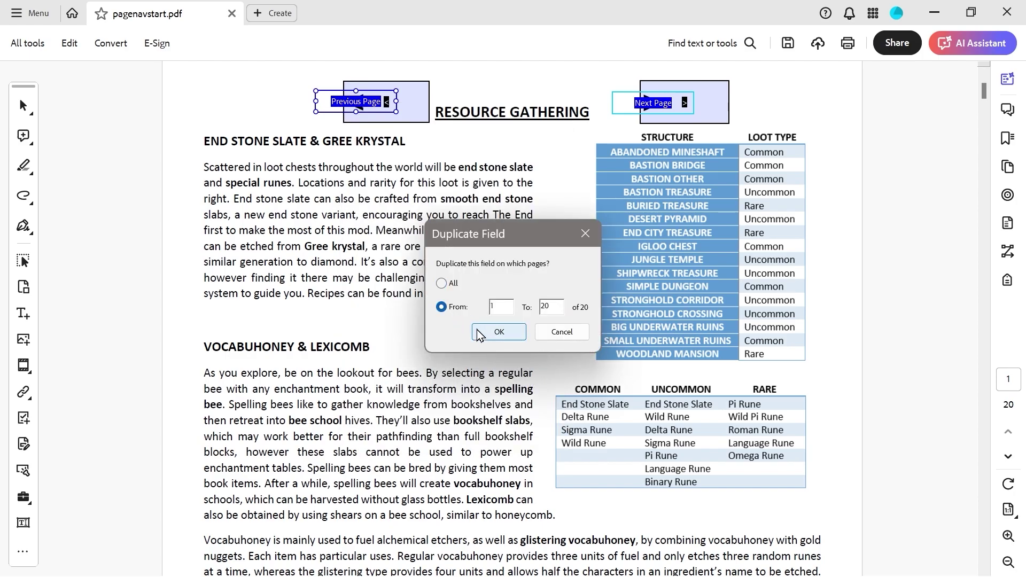
click(479, 333)
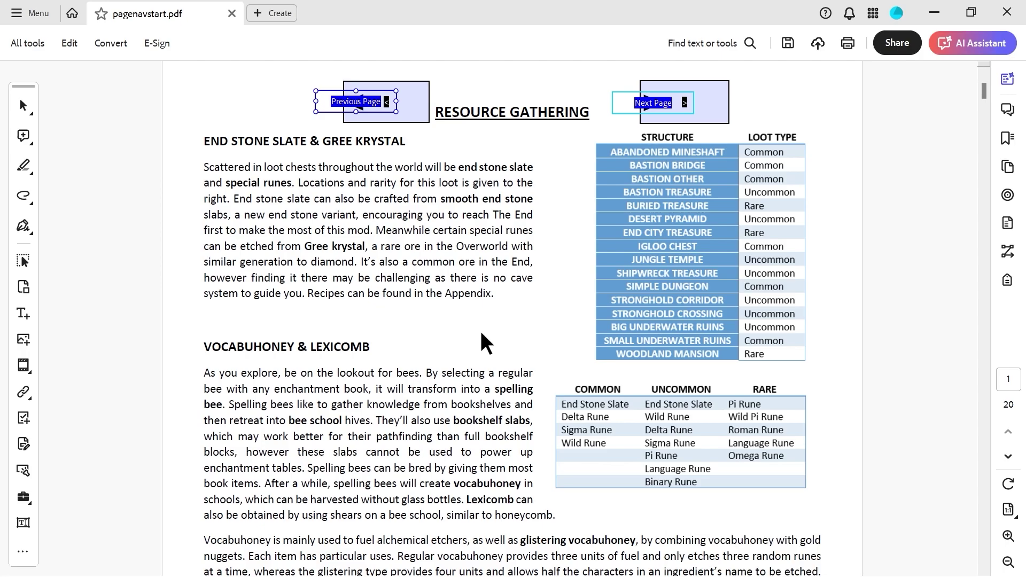
click(951, 218)
click(651, 103)
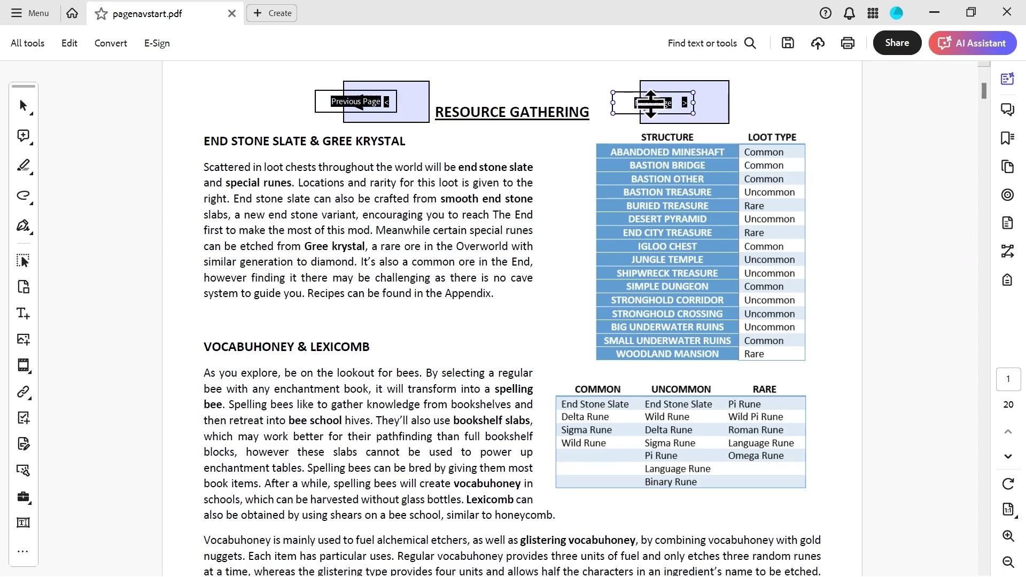
click(73, 107)
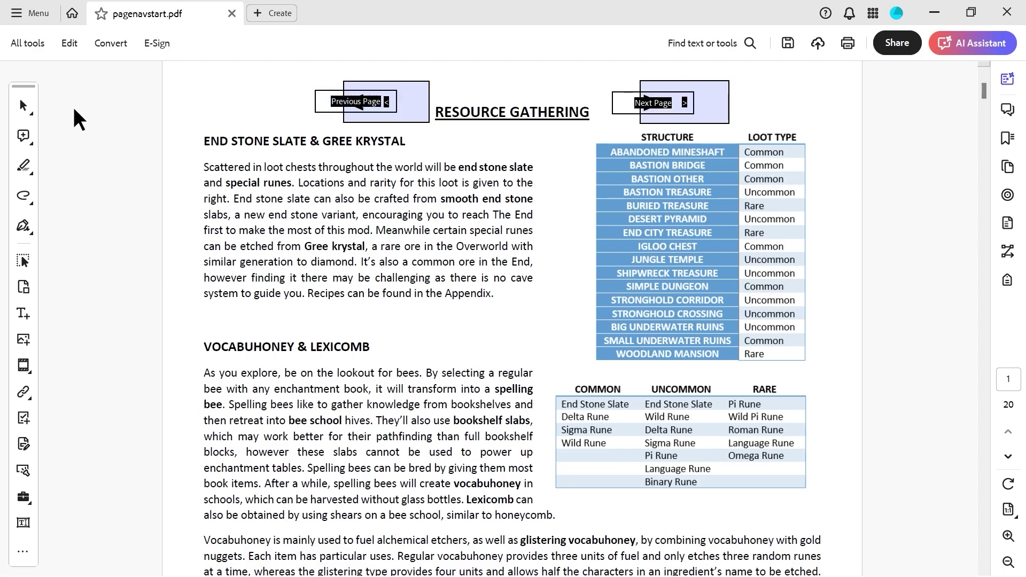
Test the navigation buttons by paging forward and backward through the document, ending back on page 1.
click(24, 106)
click(655, 106)
click(657, 106)
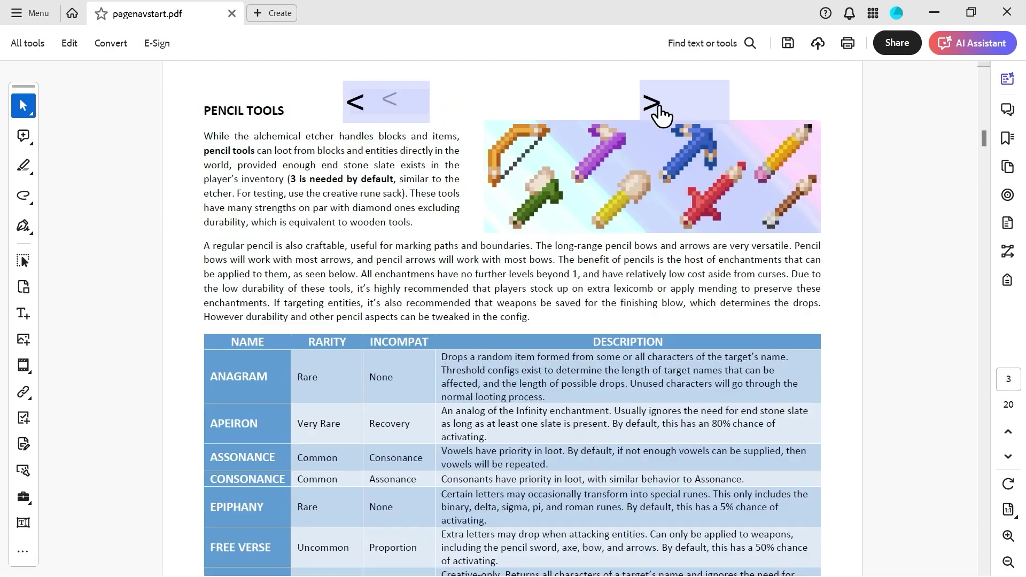
click(656, 110)
click(353, 107)
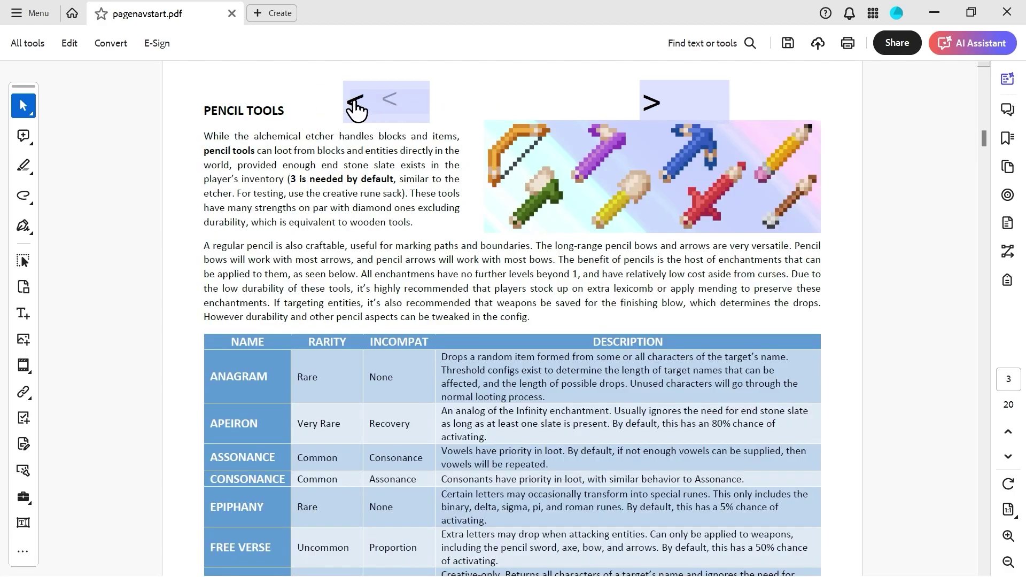
click(356, 107)
click(355, 107)
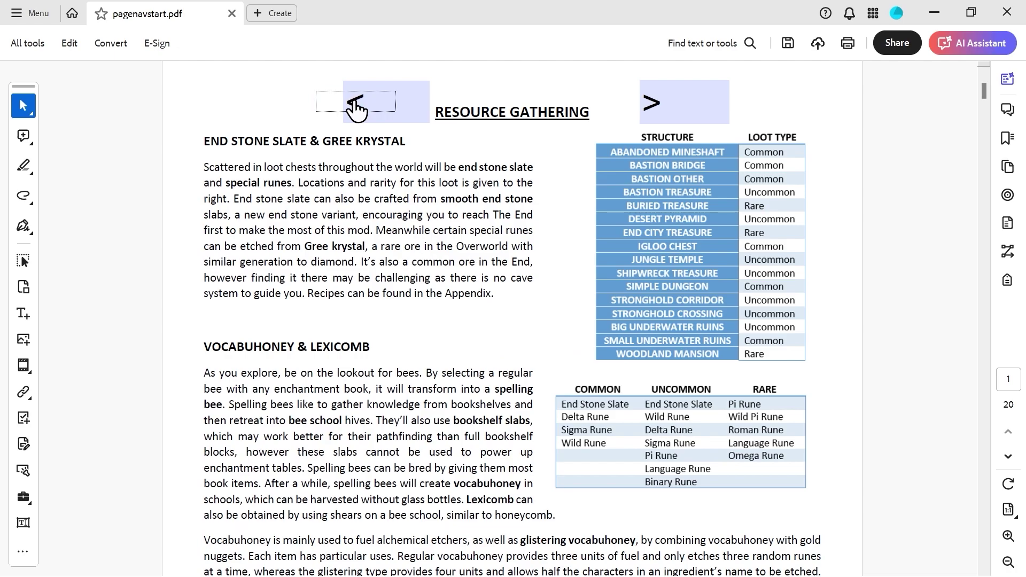
click(657, 109)
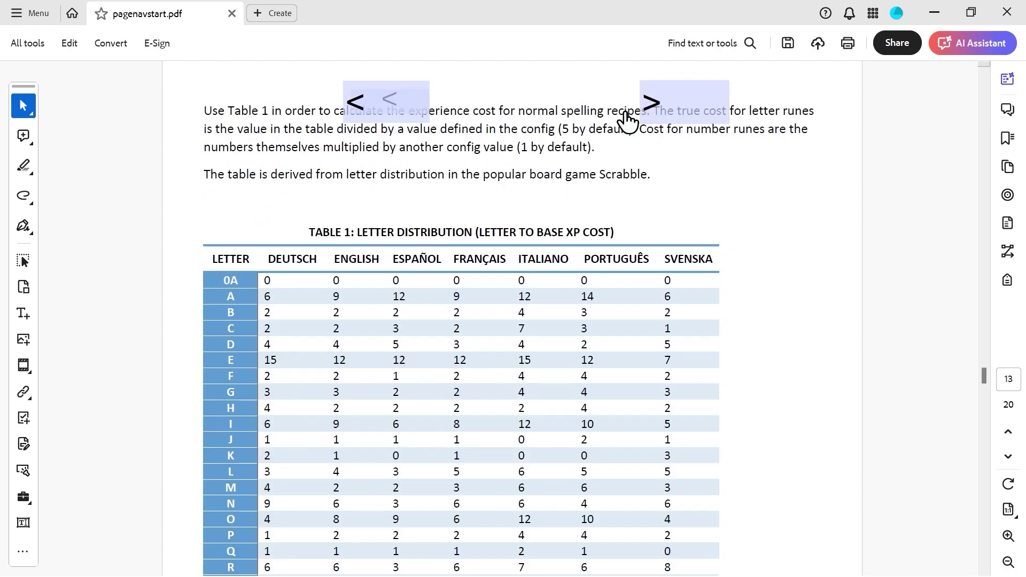
click(354, 107)
click(355, 109)
click(356, 111)
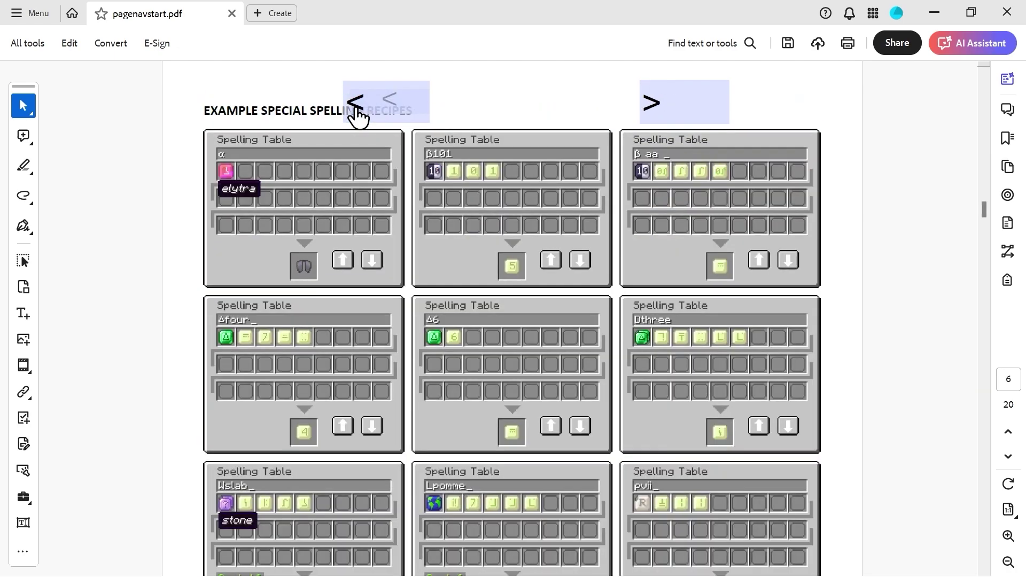
click(355, 112)
click(354, 113)
click(354, 114)
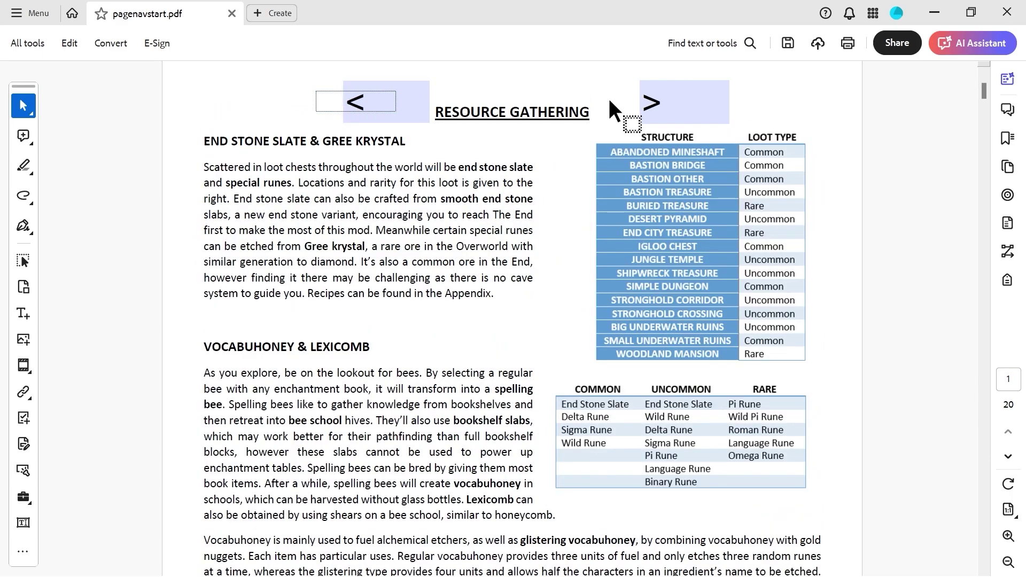
Test the Next Page button by paging forward repeatedly from page 1 of the document.
click(655, 103)
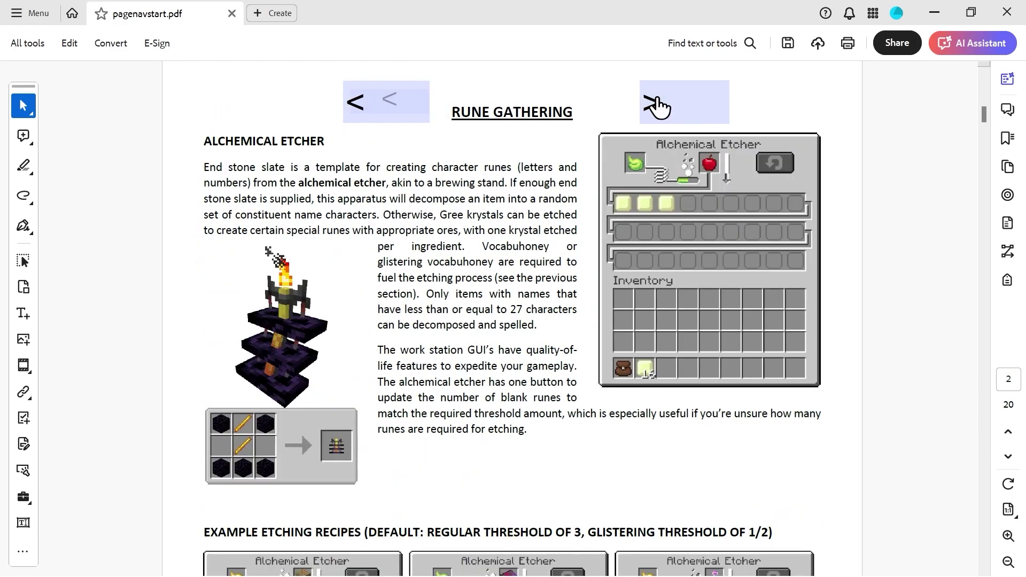
double_click(657, 106)
double_click(656, 106)
triple_click(657, 106)
triple_click(656, 106)
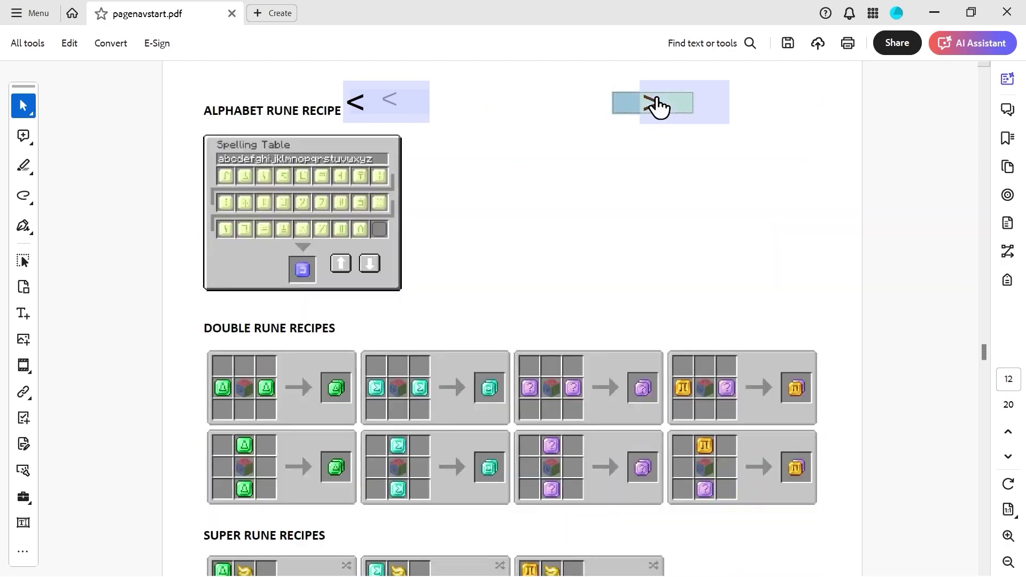
click(655, 104)
click(654, 103)
Show the page thumbnails and test the Next Page and Previous Page buttons in both directions while following the page selection.
click(1007, 167)
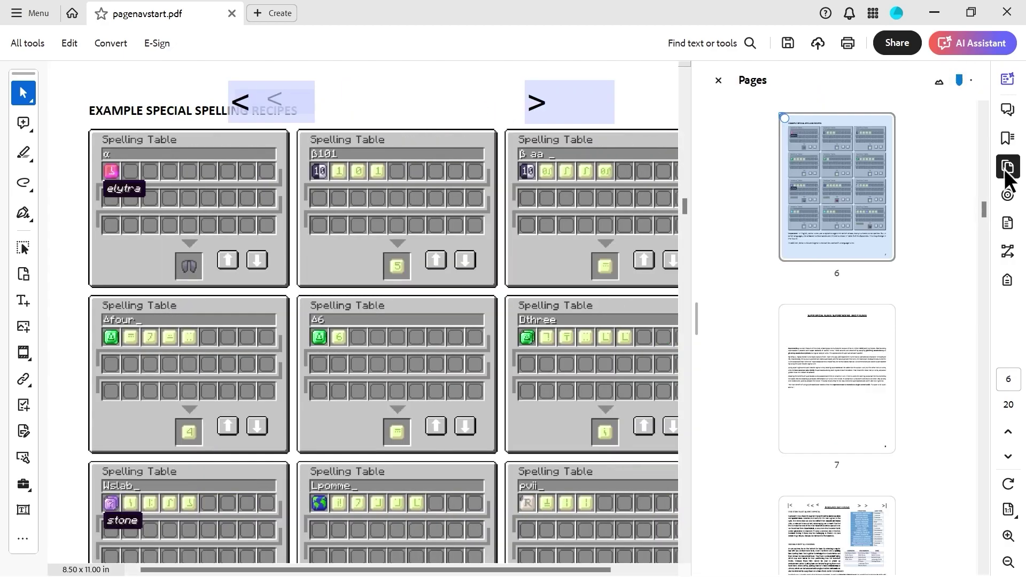
click(538, 108)
click(538, 107)
double_click(540, 112)
double_click(540, 111)
triple_click(541, 115)
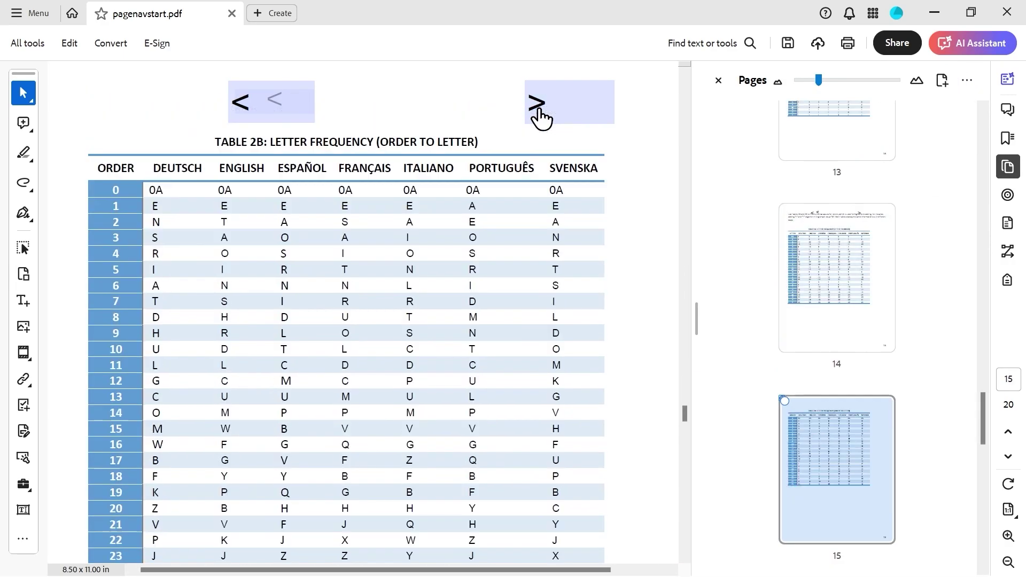
click(240, 106)
double_click(238, 106)
double_click(234, 109)
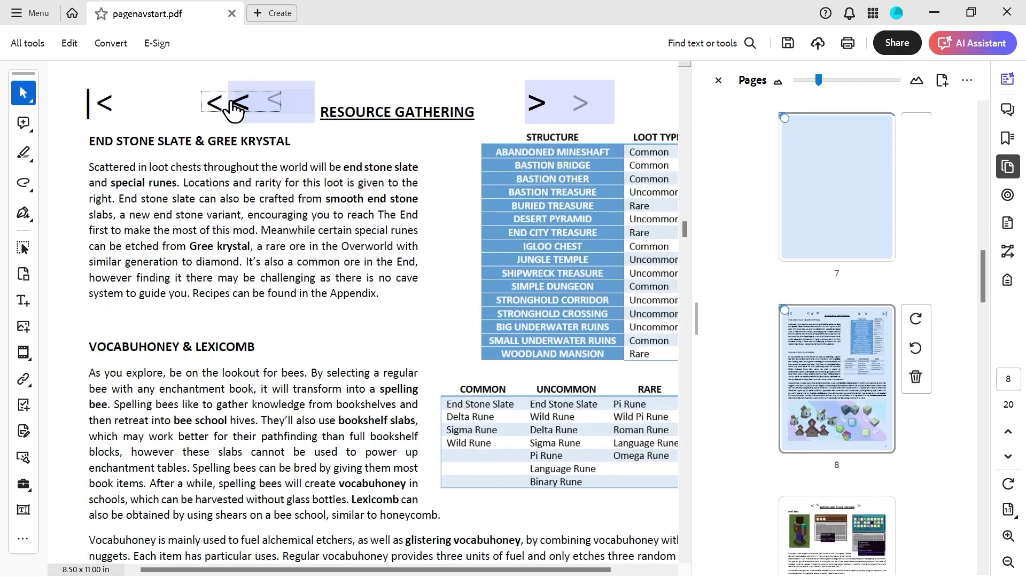
click(234, 109)
click(229, 103)
click(538, 107)
click(545, 114)
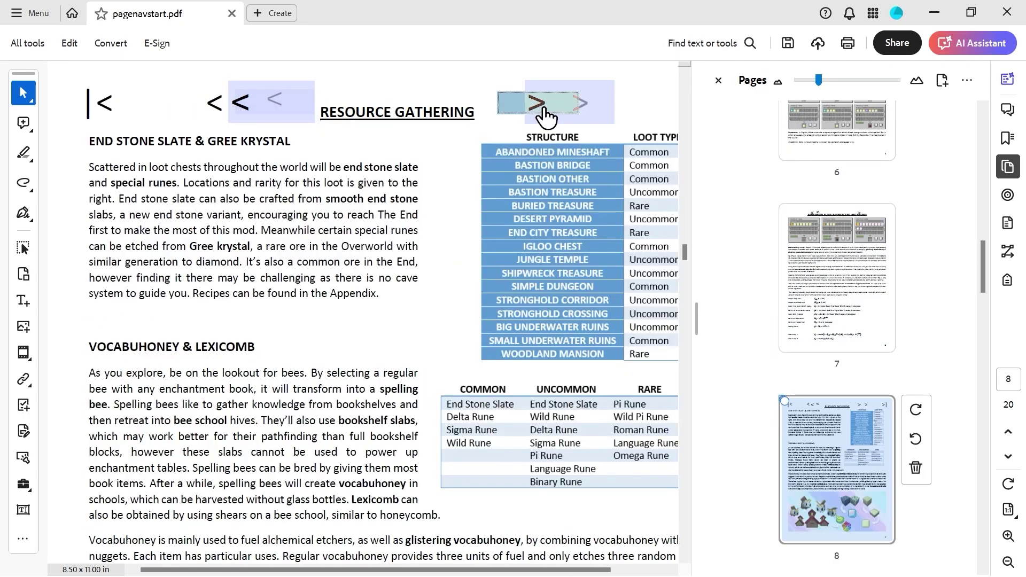
click(545, 114)
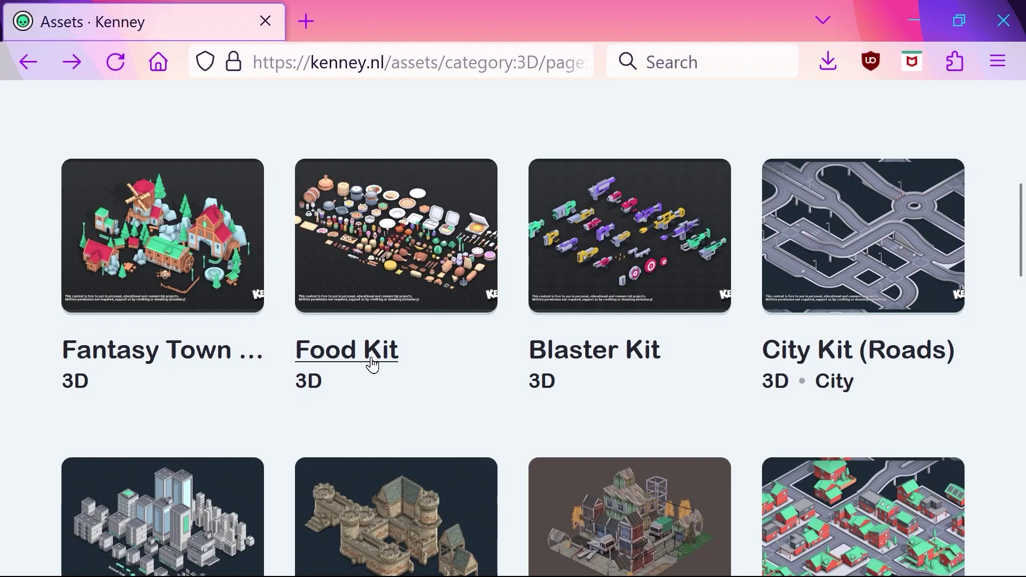
Browse the 3D asset kits on the Kenney website in the browser.
scroll(374, 363, up, 5)
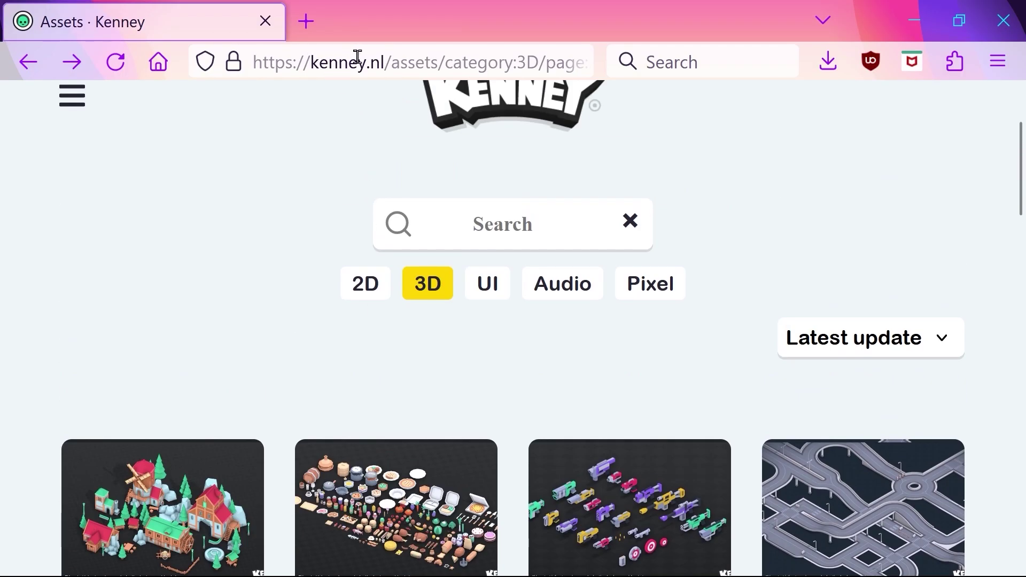
scroll(425, 327, down, 4)
scroll(425, 327, down, 2)
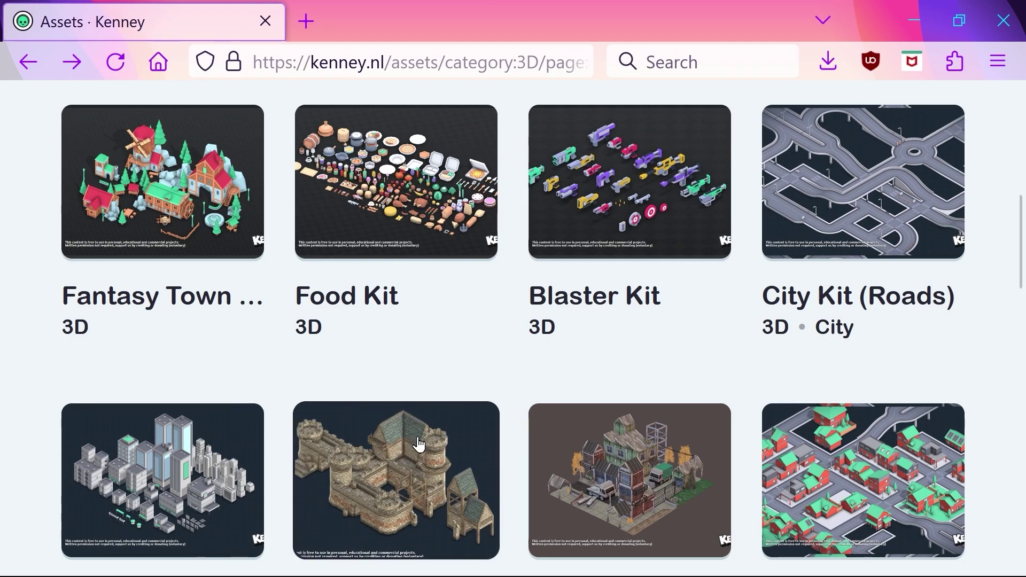
Switch to MeshLab and orbit the apple model to examine it from another side.
click(279, 556)
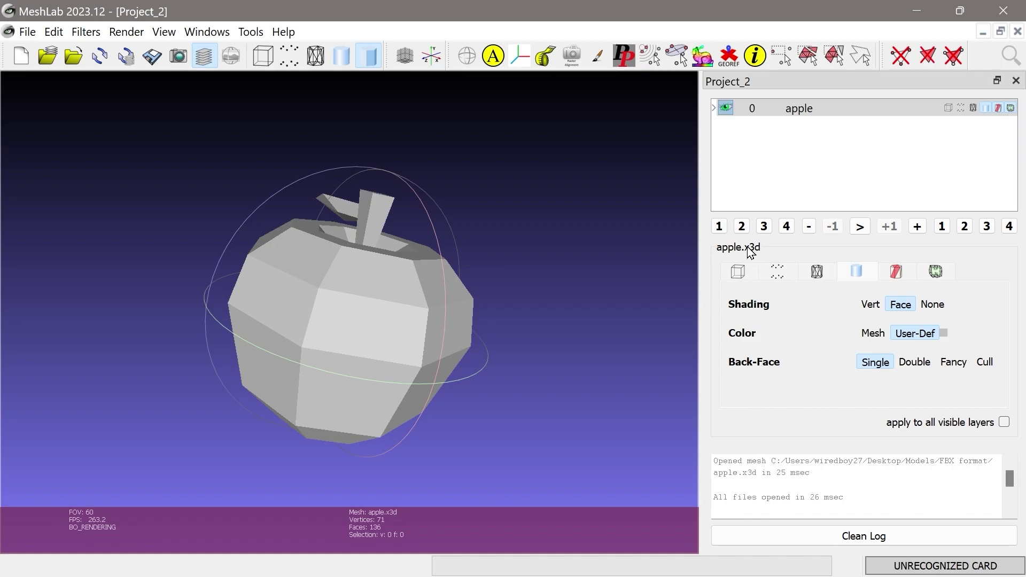
drag(424, 297, 335, 340)
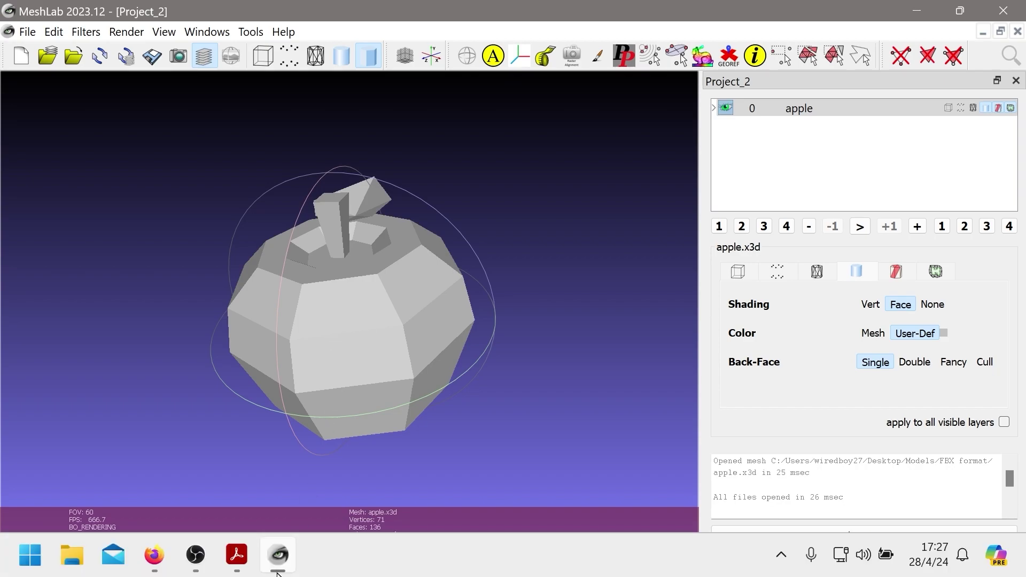
Switch to Acrobat and insert the 3D file apple.u3d into a frame drawn on the upper half of the blank page, showing the advanced options.
click(237, 557)
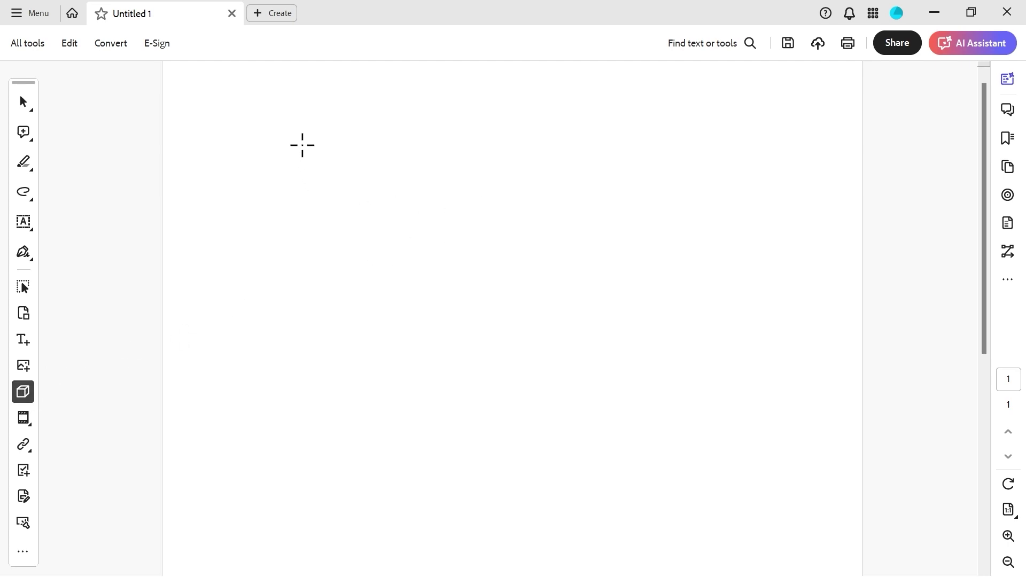
drag(302, 145, 592, 398)
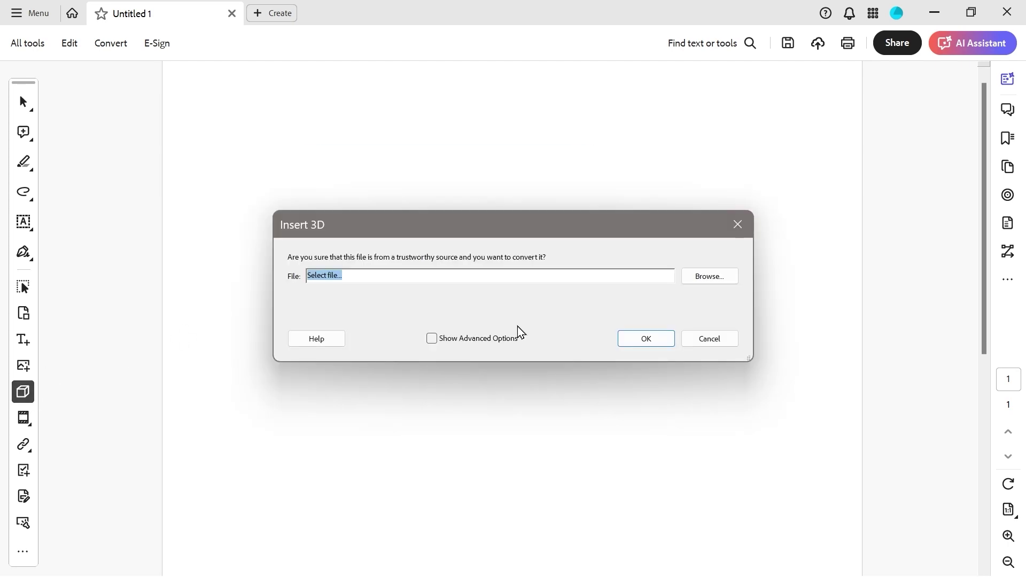
click(432, 339)
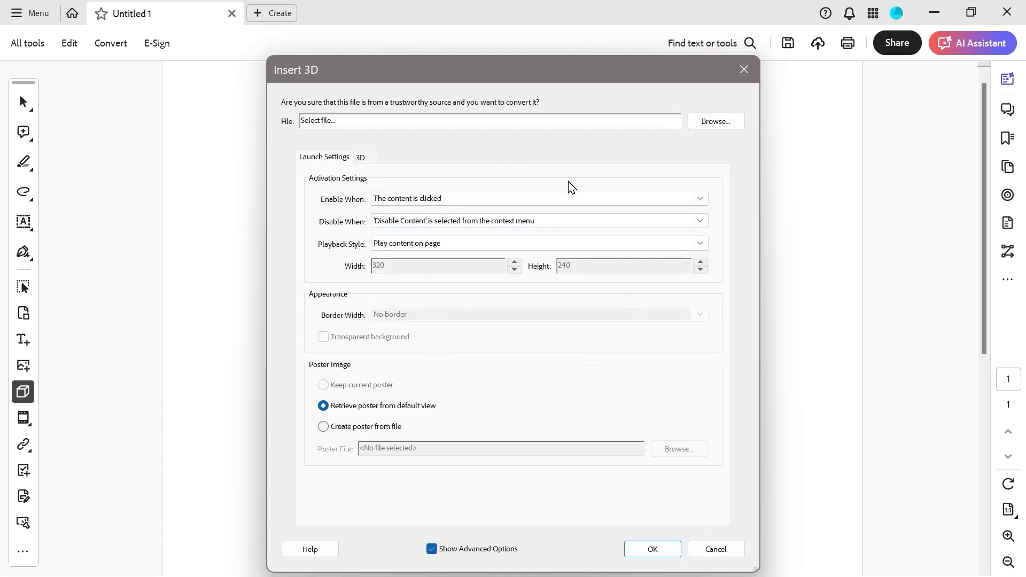
click(716, 120)
click(289, 197)
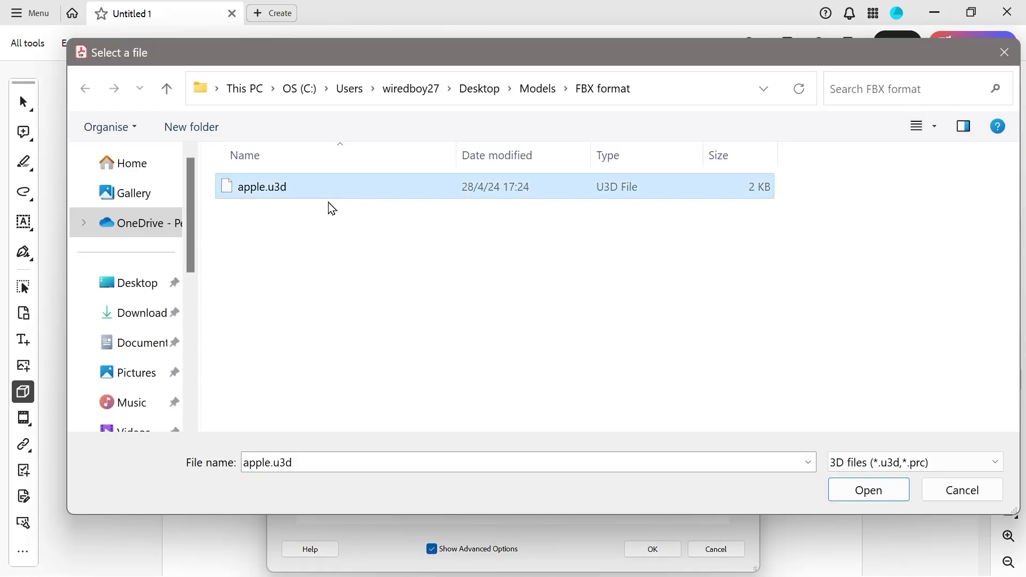
double_click(281, 187)
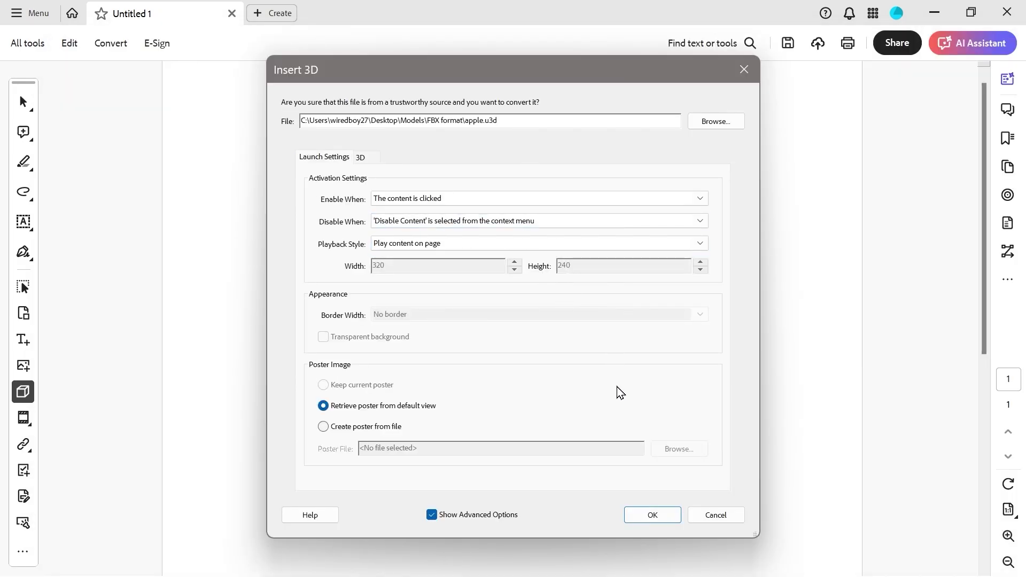
click(647, 516)
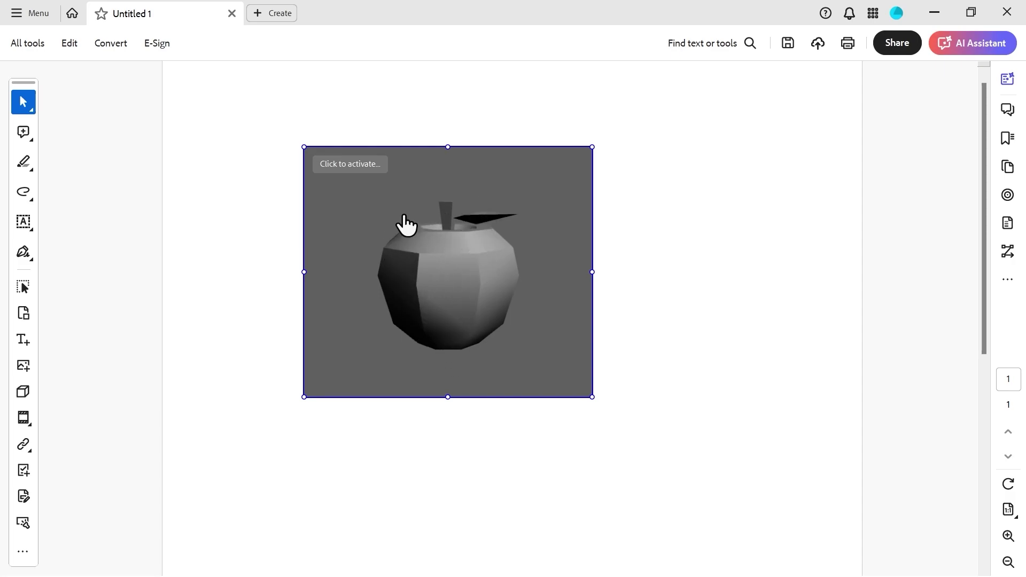
Activate the apple's 3D content and rotate it to look down on the stem.
click(338, 166)
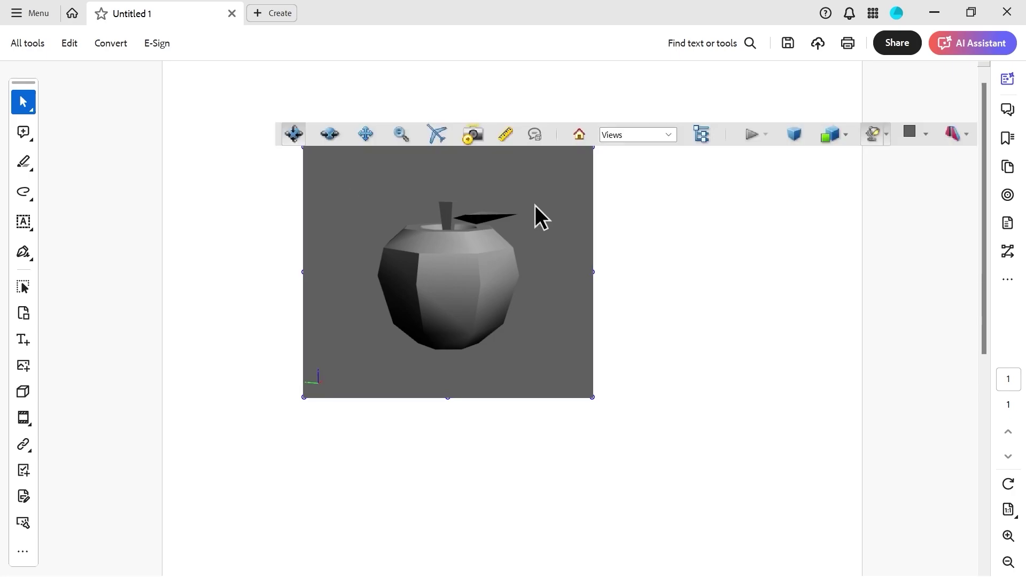
drag(435, 248, 473, 260)
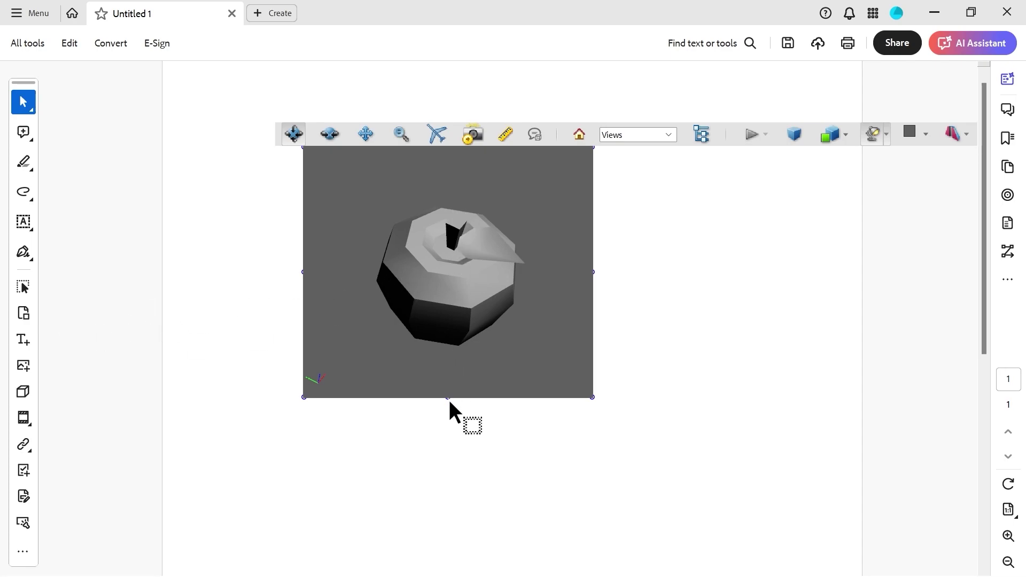
Move the apple's 3D frame lower on the page and enlarge it slightly.
click(21, 286)
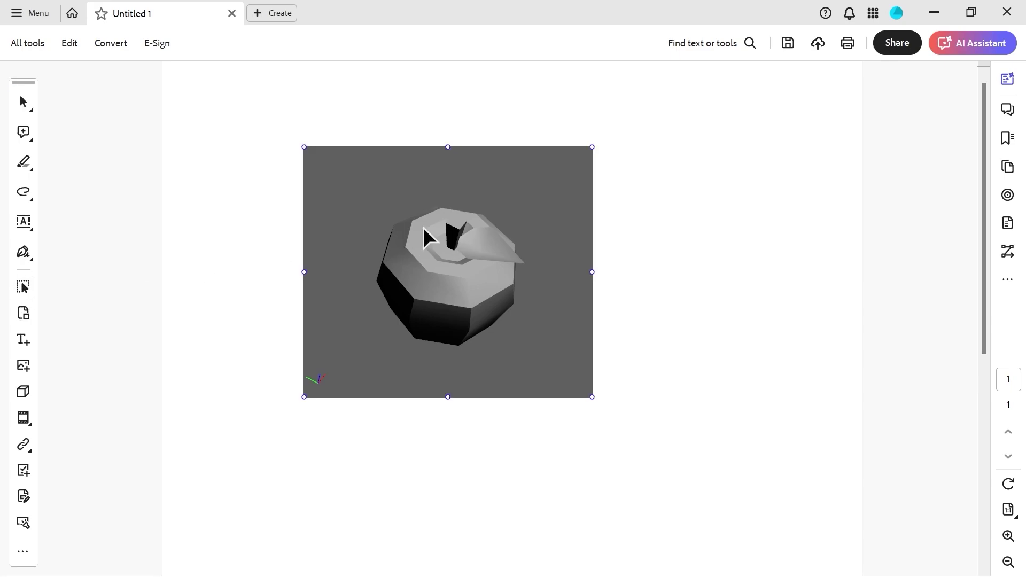
mouse_move(481, 209)
mouse_down()
mouse_move(441, 280)
mouse_move(470, 259)
mouse_move(455, 229)
mouse_up()
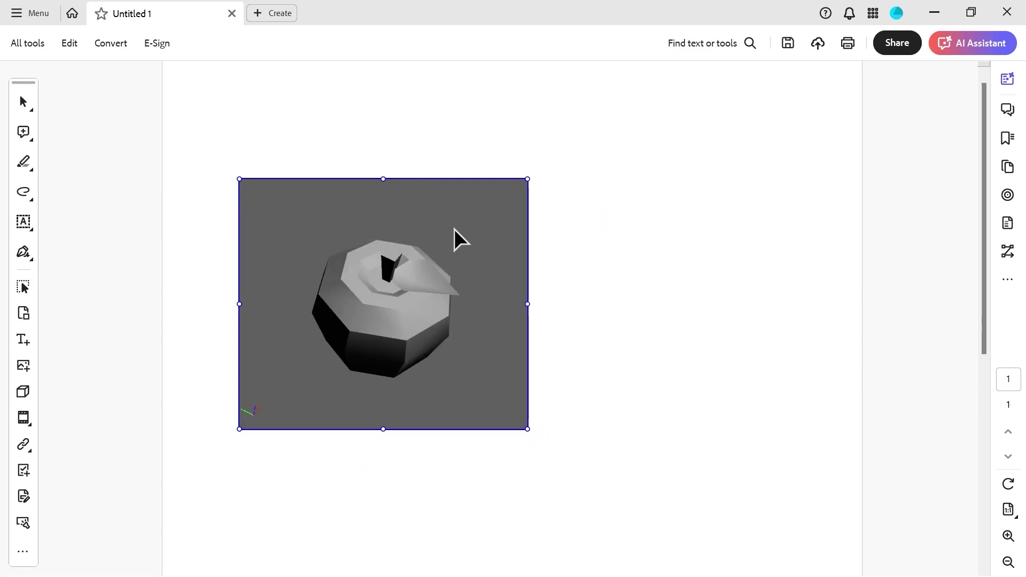
drag(527, 179, 562, 155)
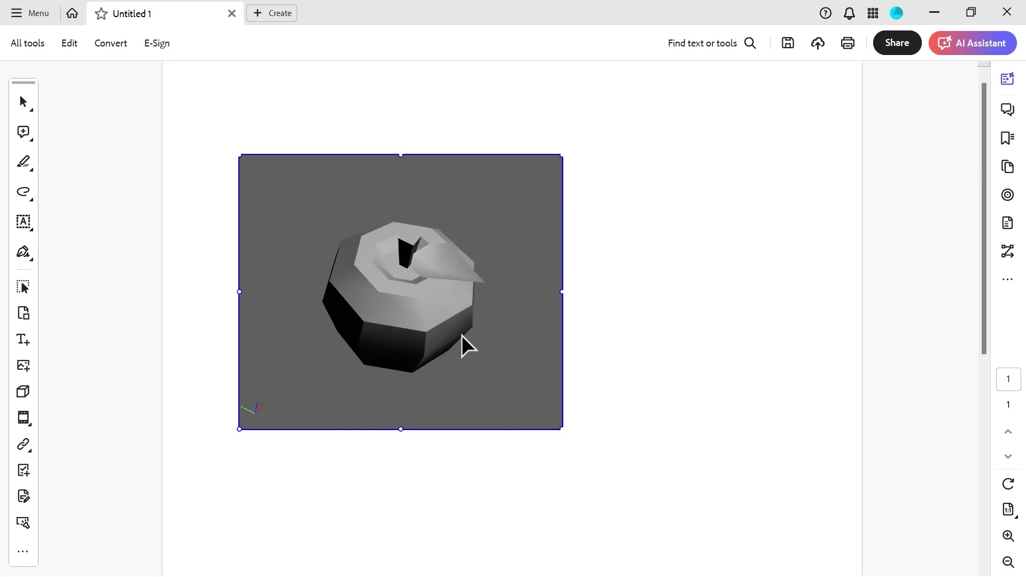
drag(427, 314, 492, 336)
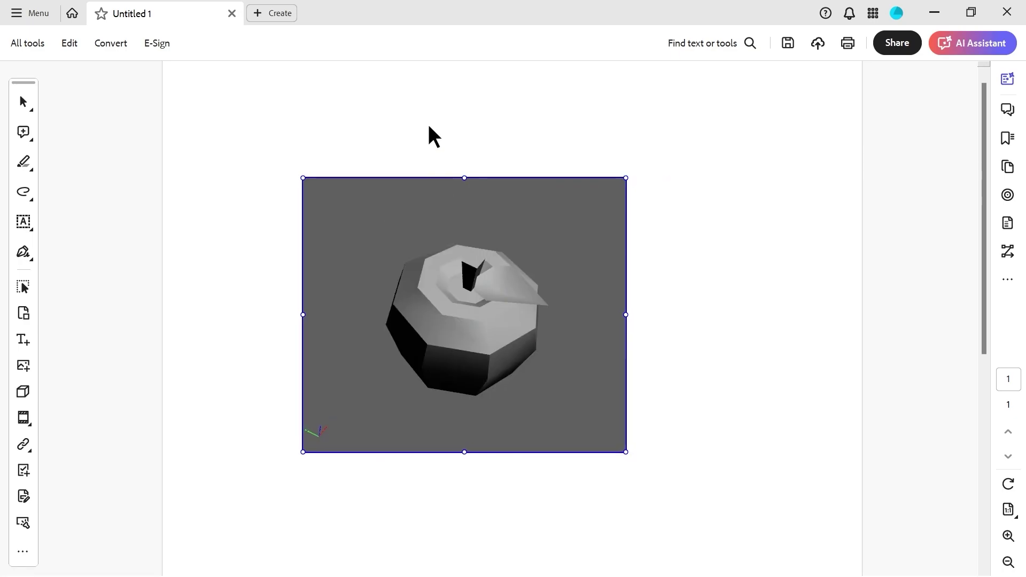
Examine the apple model with the 3D Spin, Pan, Zoom and Fly tools.
click(26, 97)
click(101, 106)
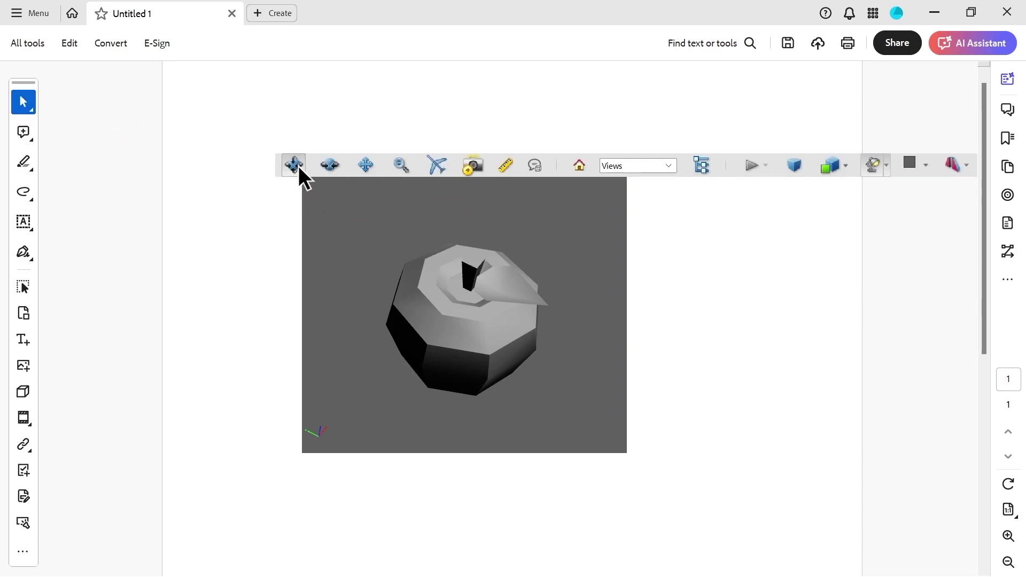
click(330, 166)
mouse_move(423, 268)
mouse_down()
mouse_move(394, 298)
mouse_move(414, 256)
mouse_up()
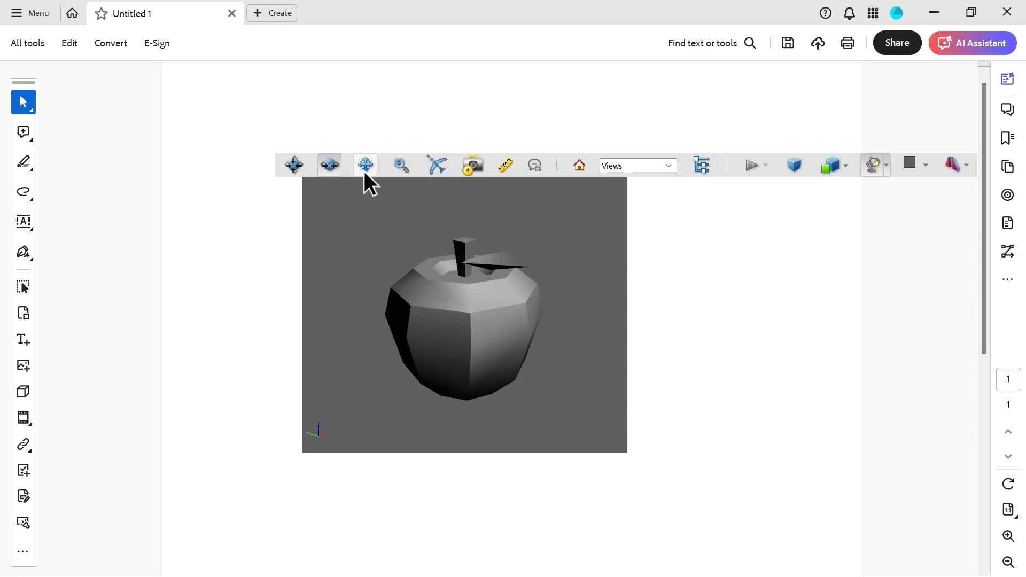
drag(415, 273, 370, 231)
click(366, 166)
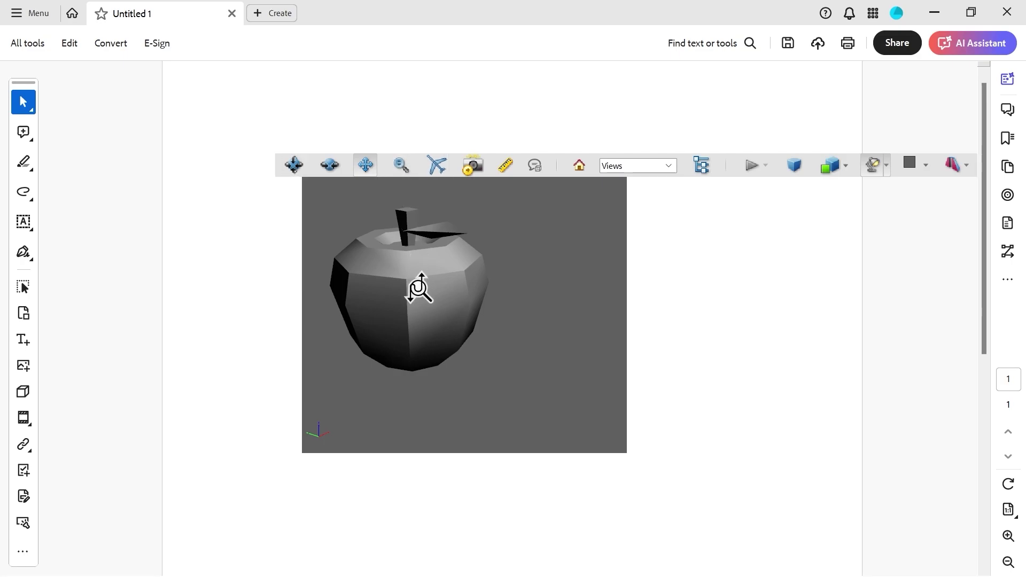
drag(419, 288, 445, 319)
click(365, 164)
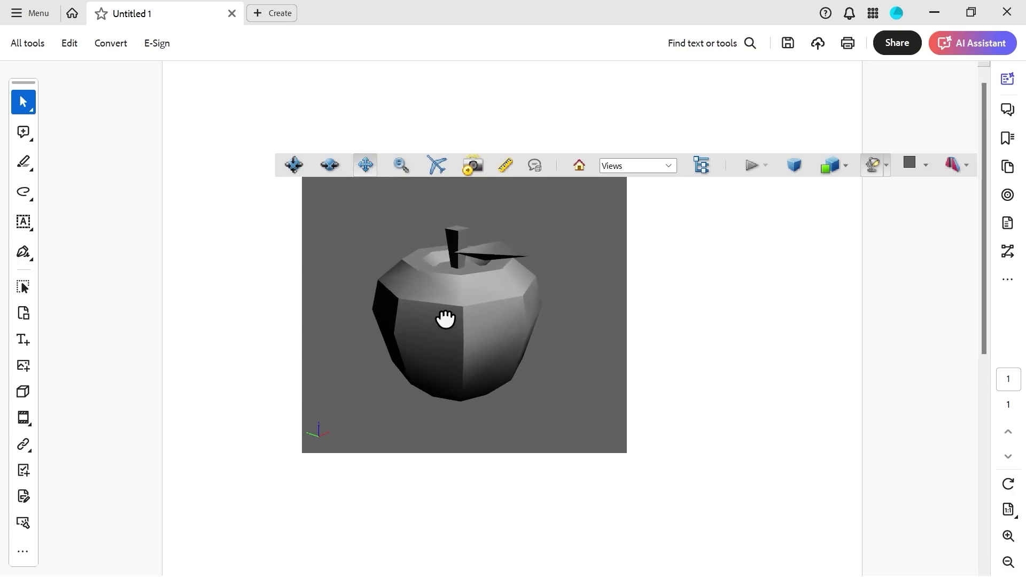
click(437, 166)
drag(463, 313, 505, 148)
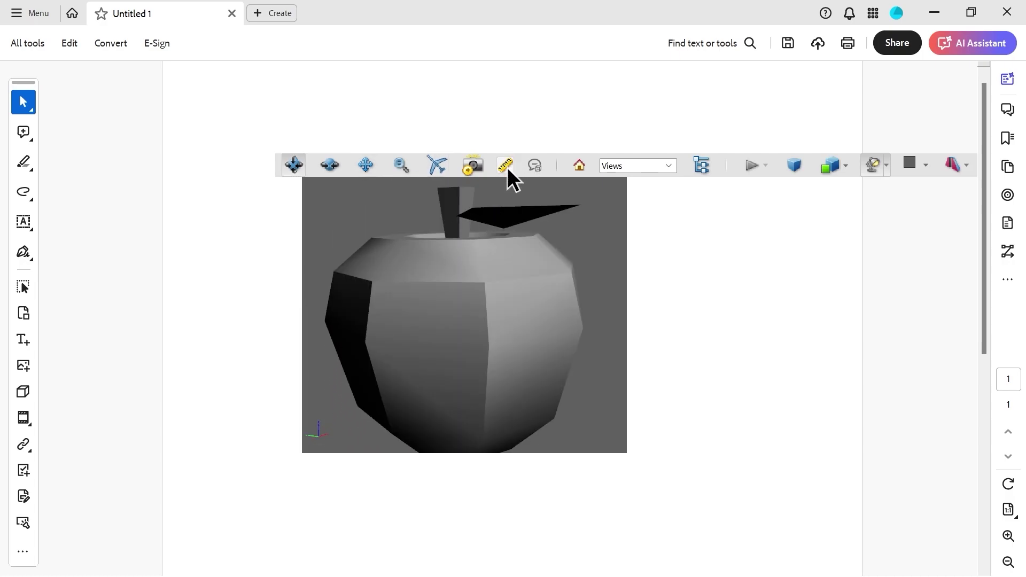
Review the display settings offered for a new view in Manage Views, leaving without creating one.
click(620, 170)
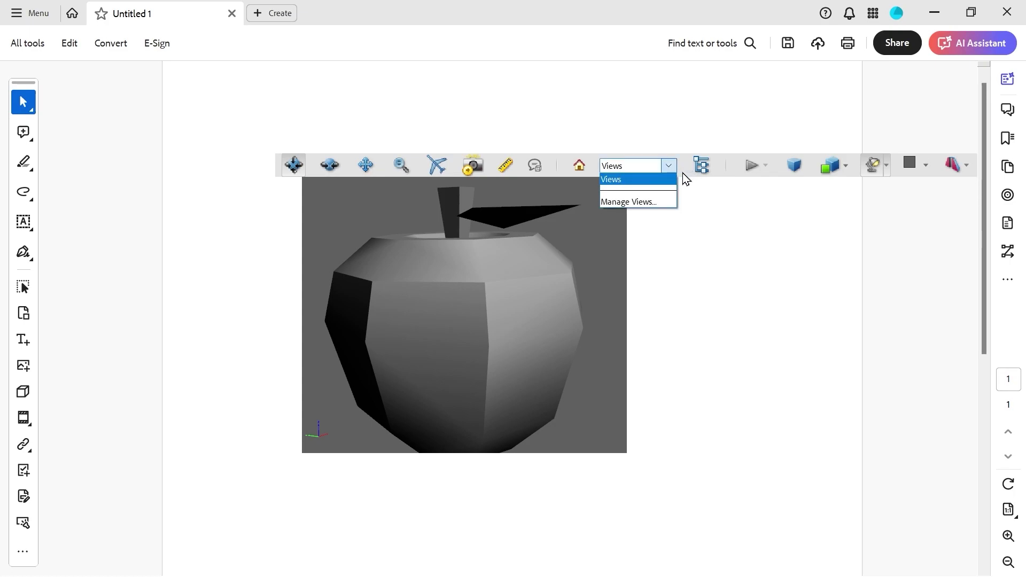
click(630, 203)
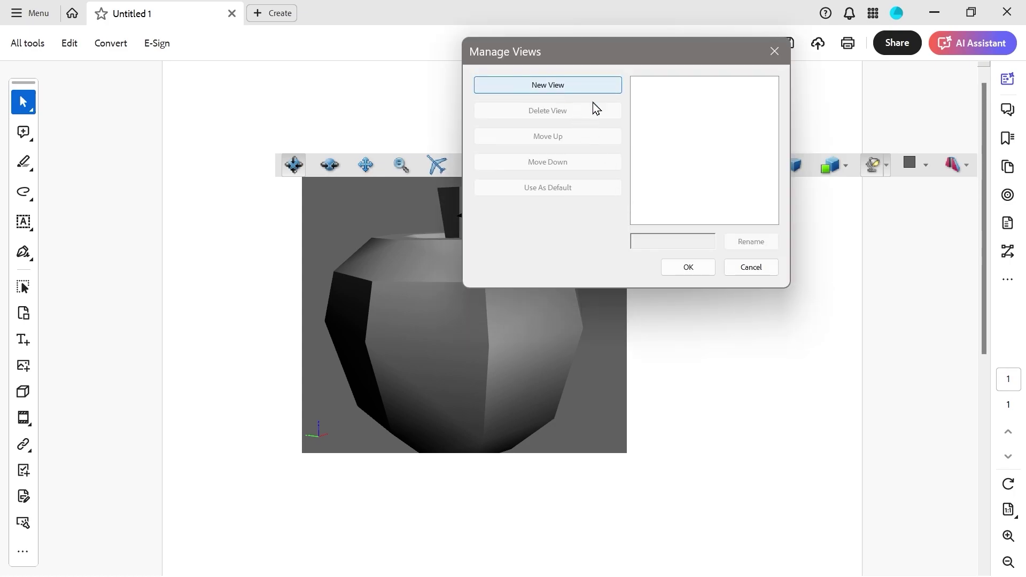
click(586, 87)
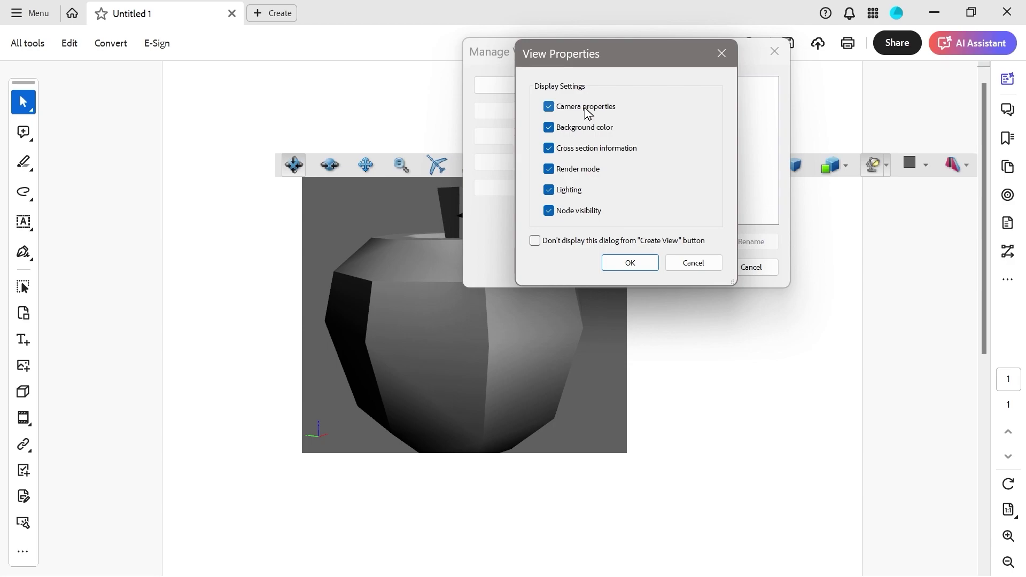
click(695, 269)
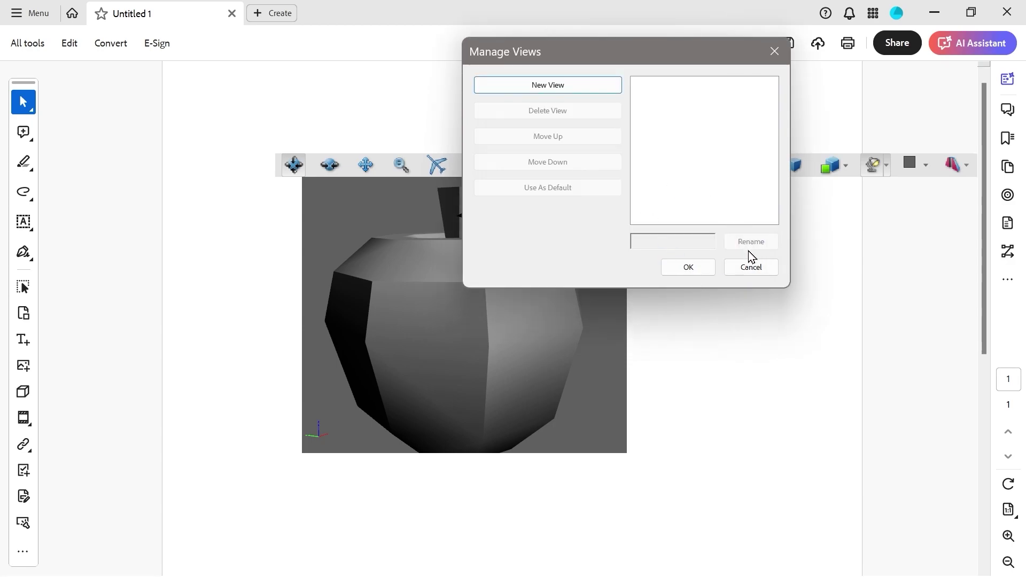
click(748, 273)
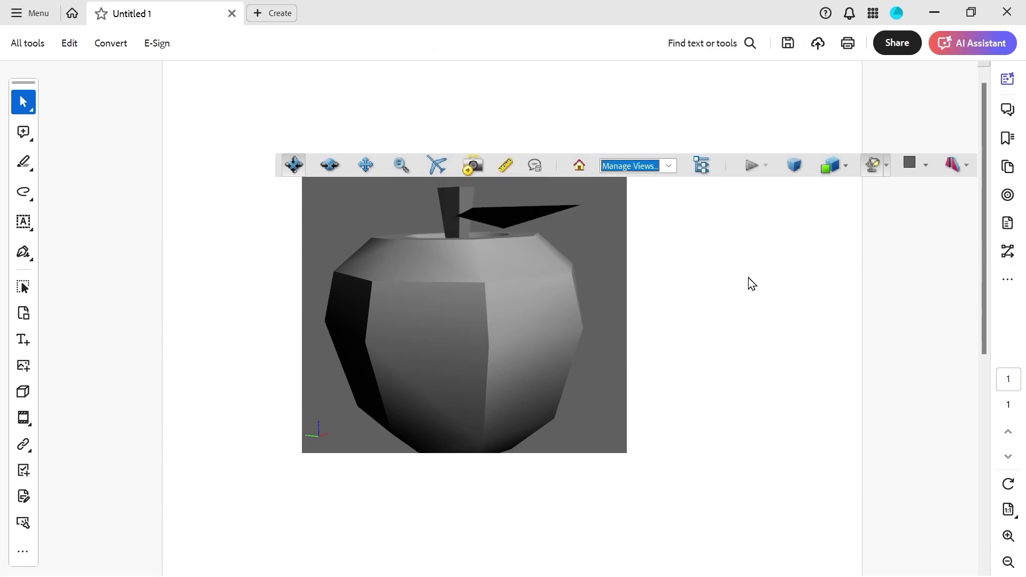
Open the 3D model tree and select the VcgMesh01 mesh to highlight it on the apple.
click(706, 168)
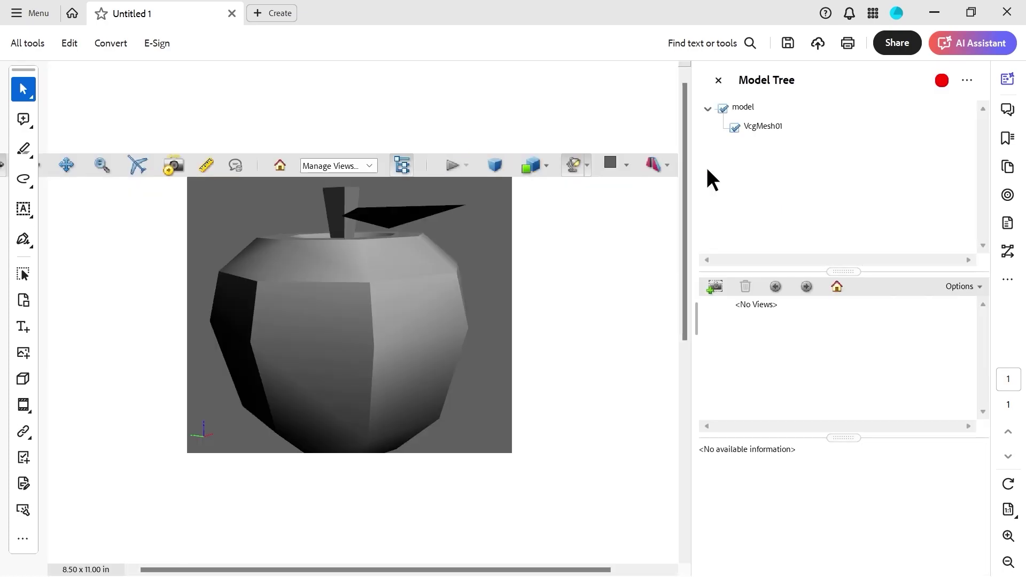
click(758, 128)
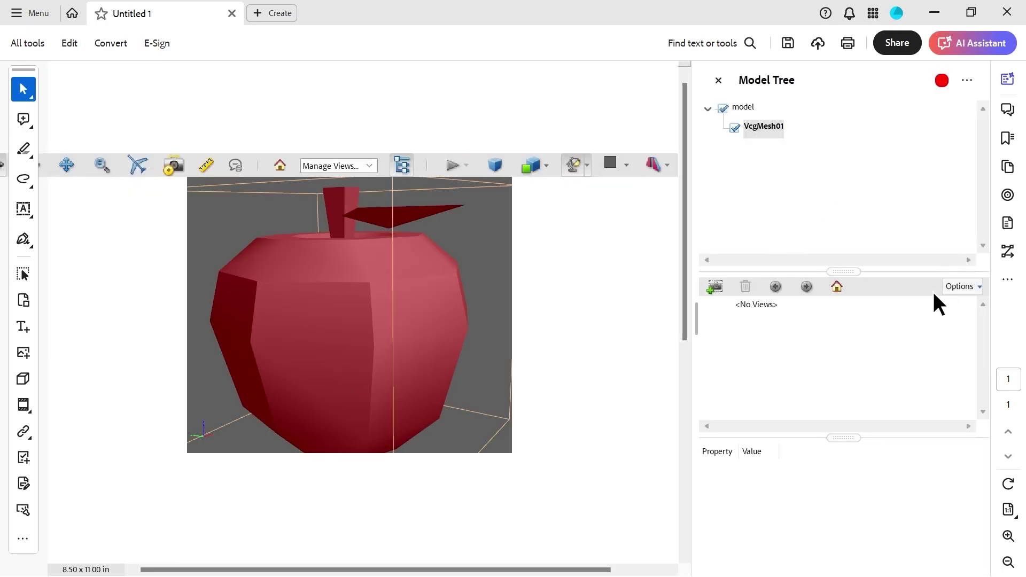
Show the physical properties of the VcgMesh01 mesh in the model tree, enlarging the property area slightly.
drag(756, 439, 756, 429)
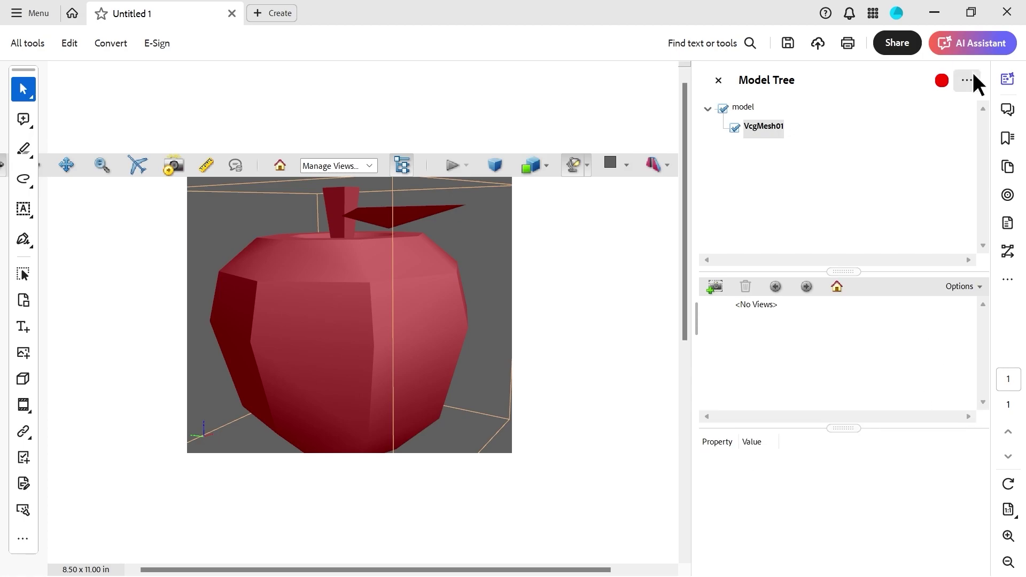
click(968, 79)
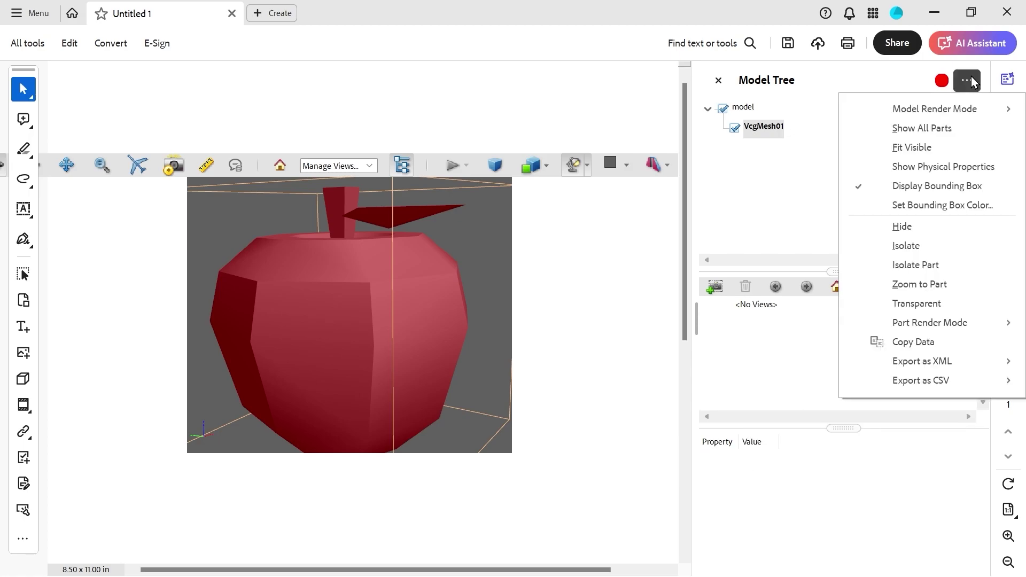
click(932, 169)
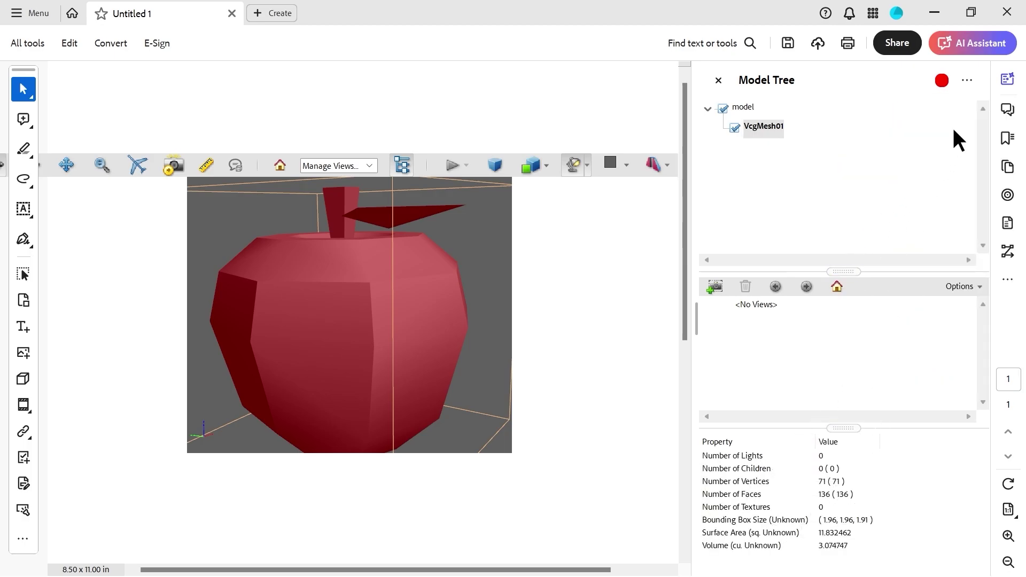
Set the VcgMesh01 mesh's part render mode to Shaded Illustration.
click(966, 80)
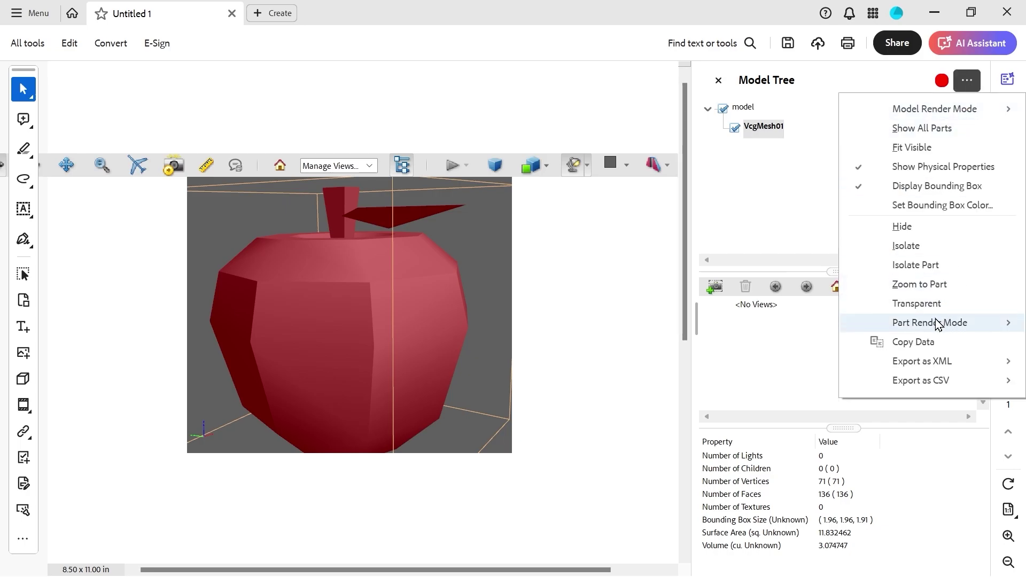
mouse_move(933, 322)
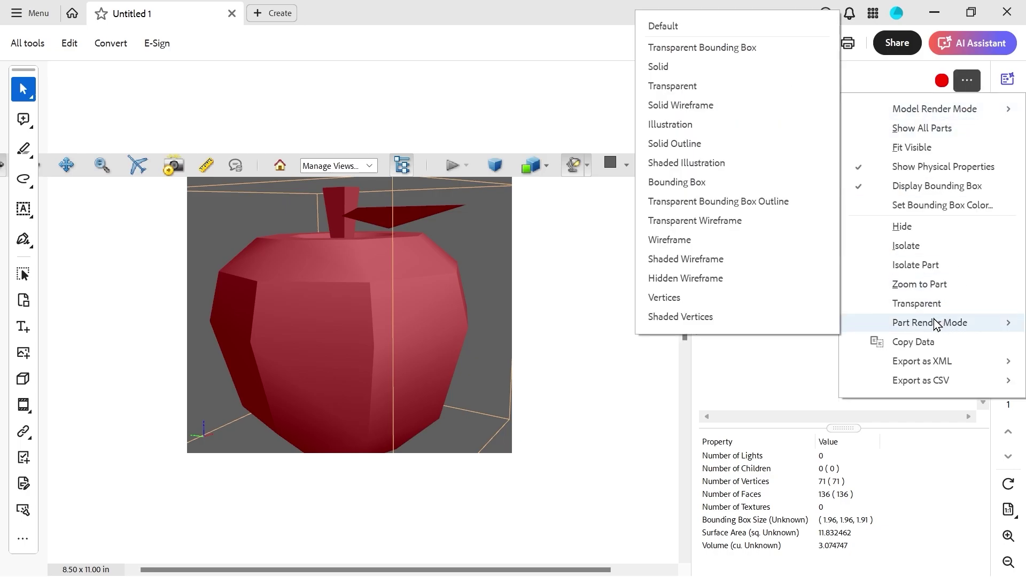
click(683, 163)
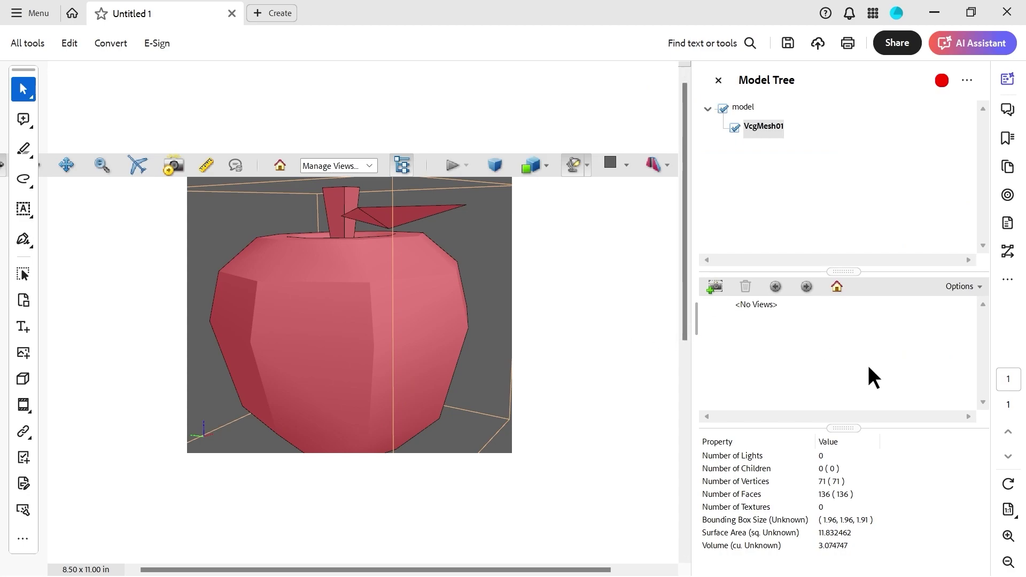
Change the 3D scene's background colour to blue and rotate the apple slightly.
click(622, 162)
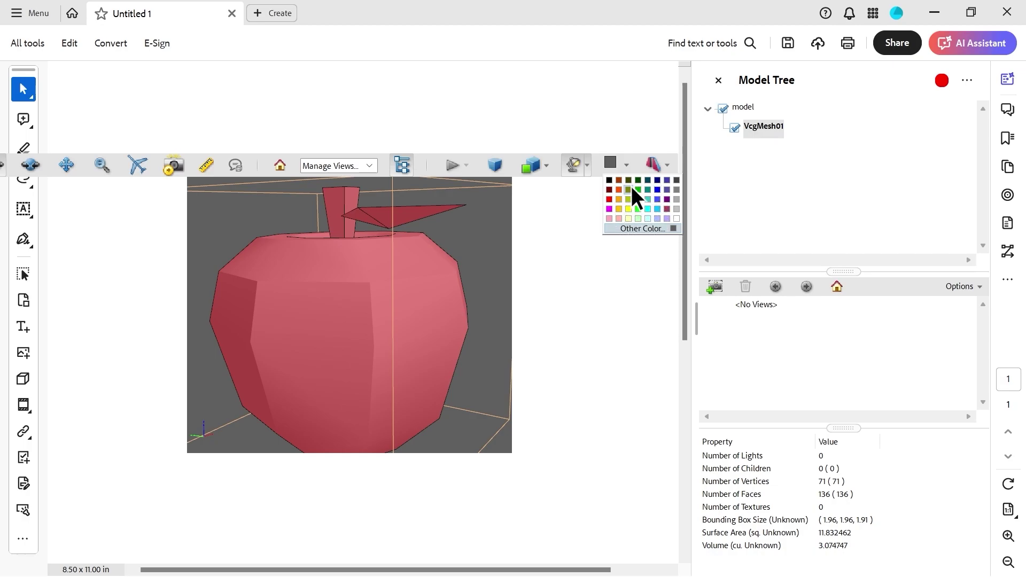
click(657, 190)
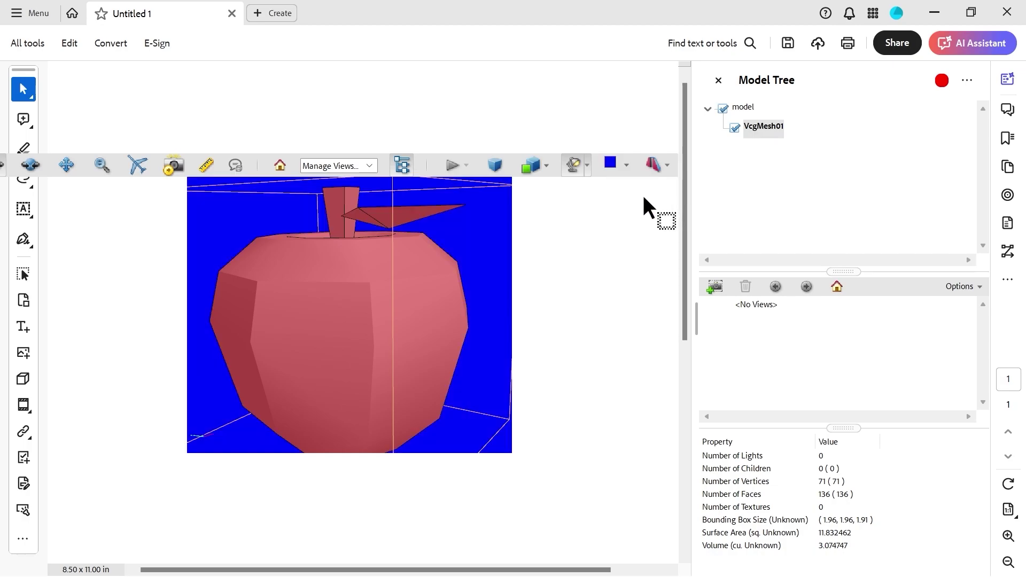
mouse_move(379, 288)
mouse_down()
mouse_move(395, 312)
mouse_move(379, 290)
mouse_up()
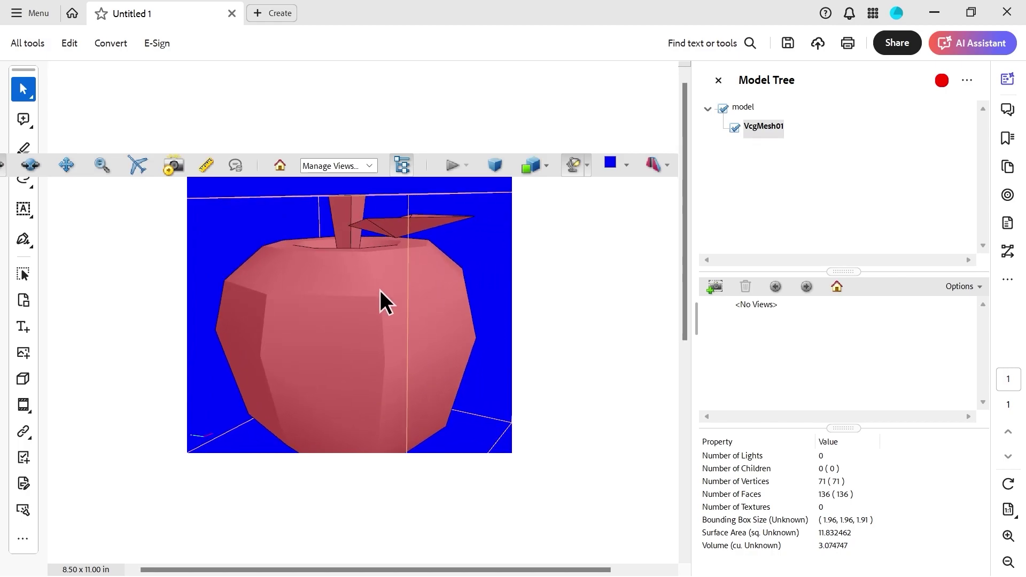
Try a Z-axis cross section on the apple model, then disable it and leave the cross section properties.
drag(493, 91, 680, 127)
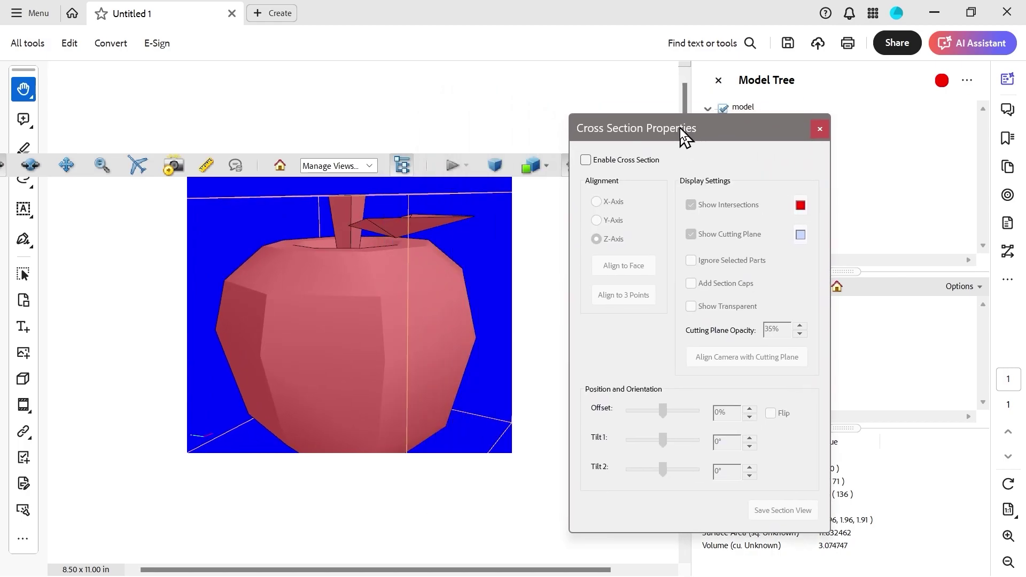
click(587, 160)
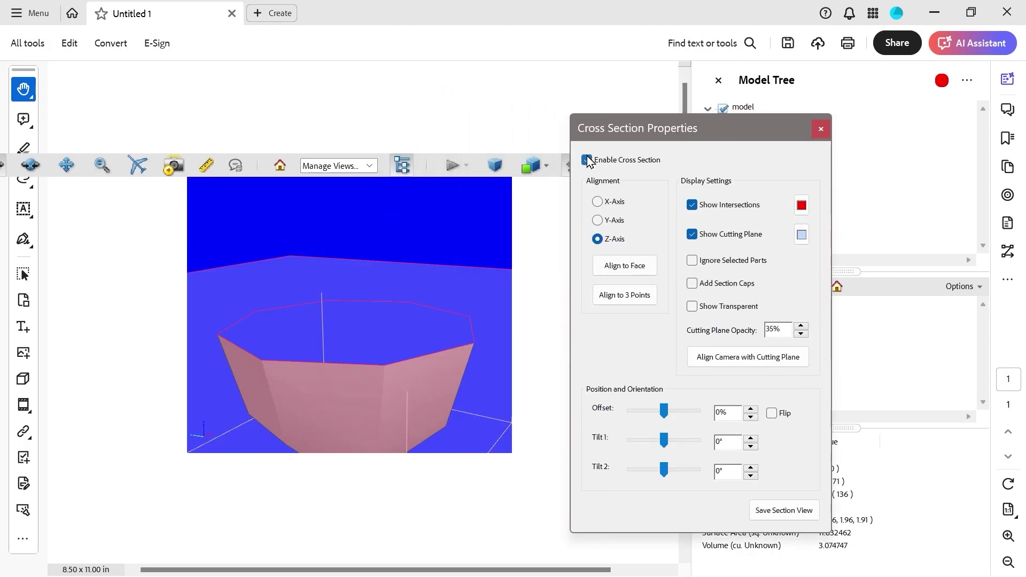
click(801, 234)
click(801, 234)
click(587, 160)
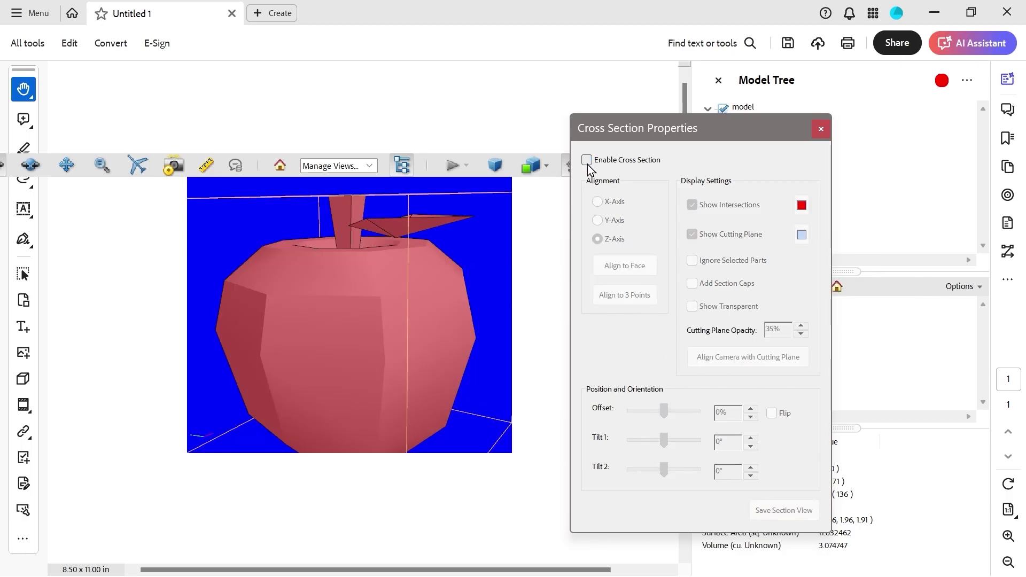
click(820, 129)
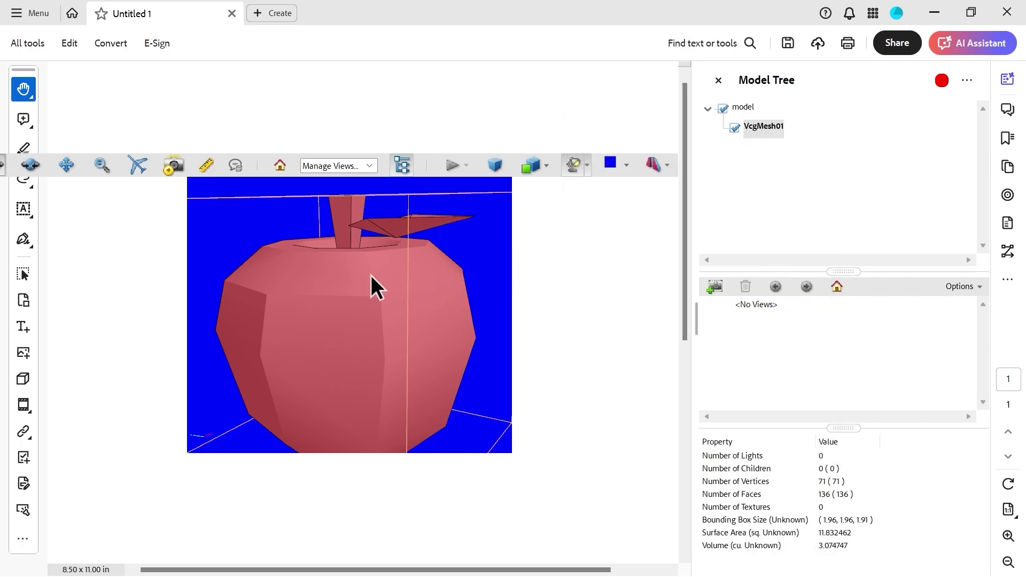
Rotate the apple to view it more from above and switch from the Pan tool to the Select tool.
mouse_move(374, 286)
mouse_down()
mouse_move(386, 309)
mouse_move(370, 283)
mouse_up()
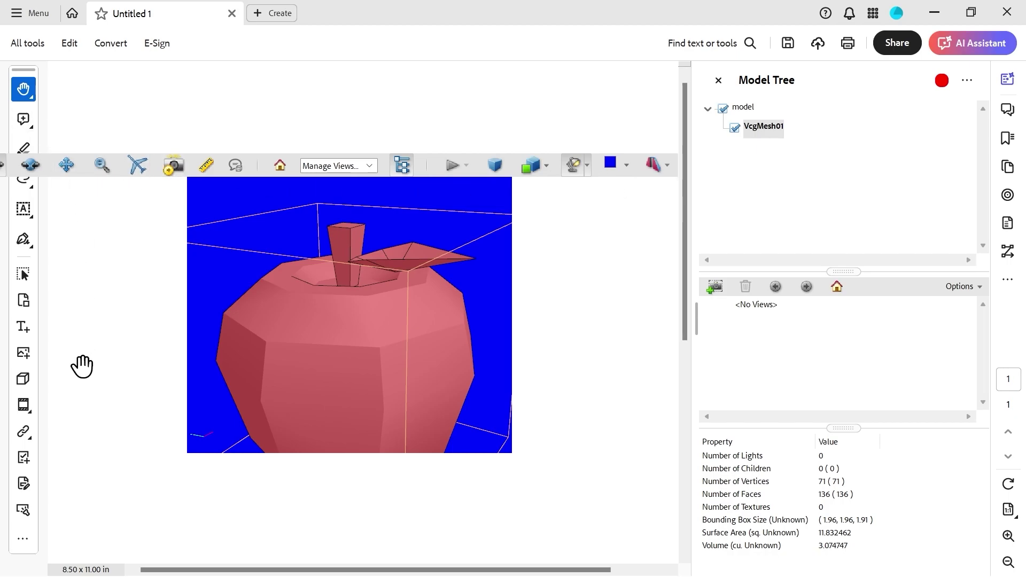
click(22, 88)
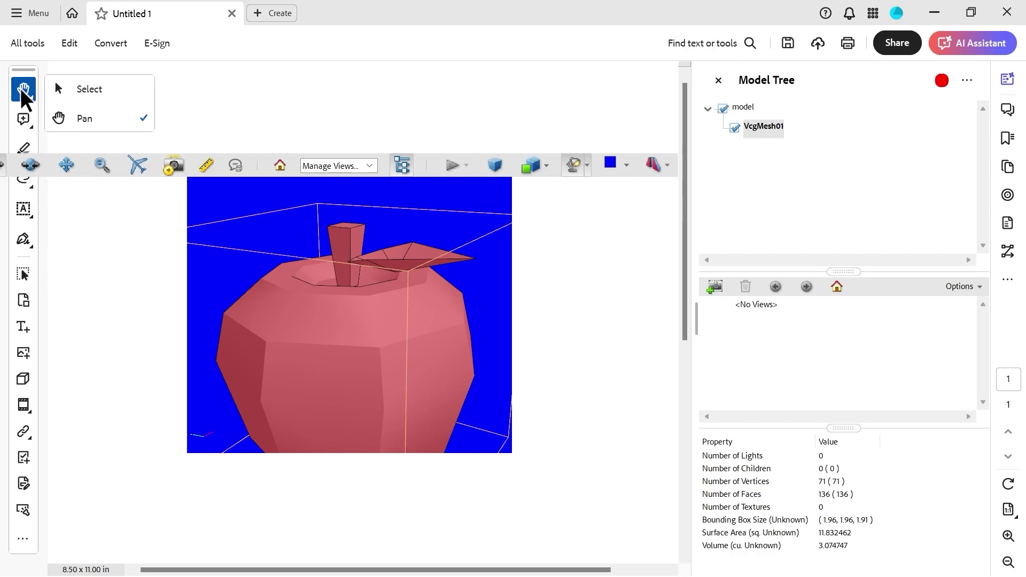
click(83, 97)
drag(369, 348, 387, 322)
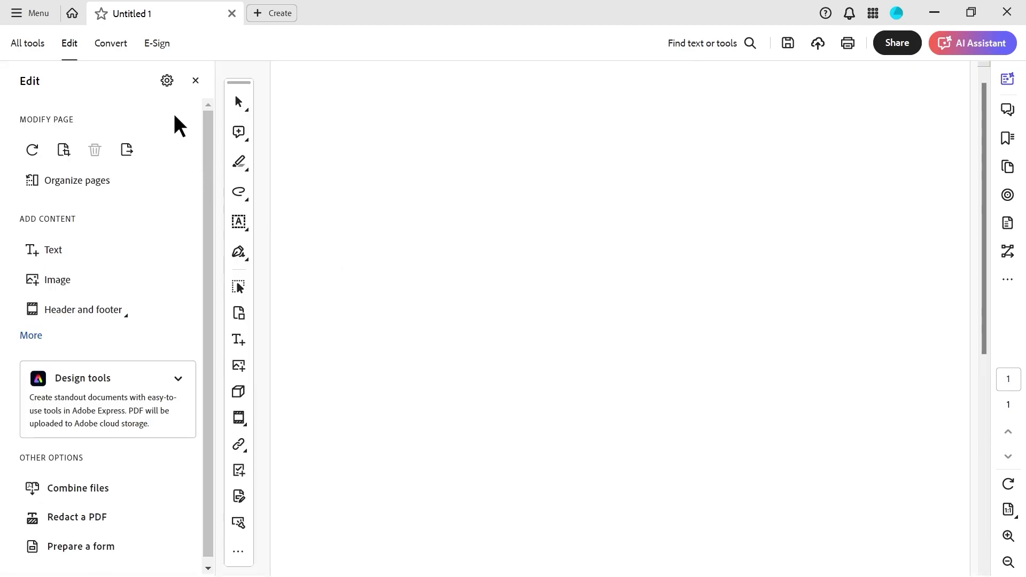
Draw a wide, short sound frame across the upper part of the blank page.
click(29, 336)
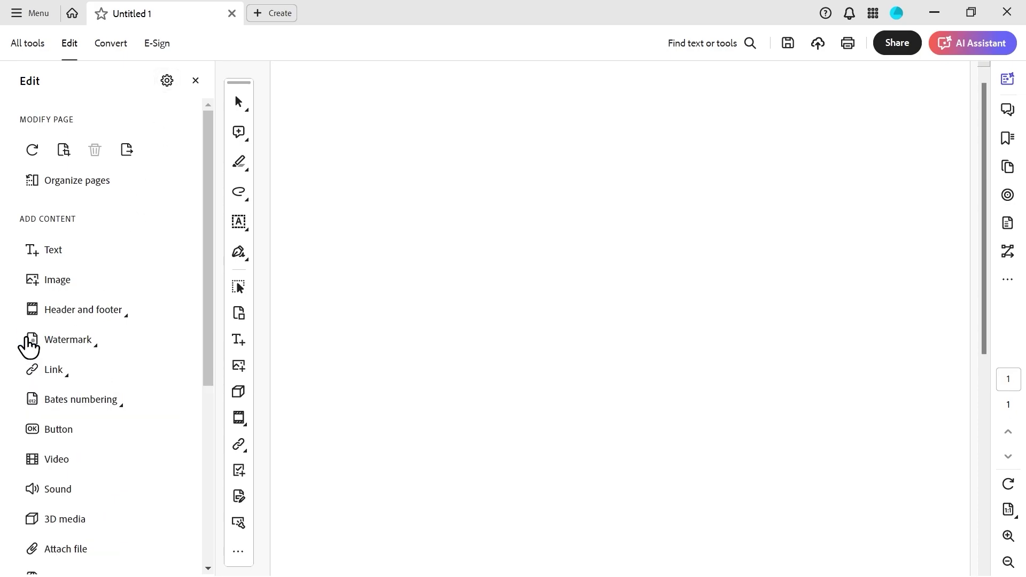
scroll(50, 315, down, 3)
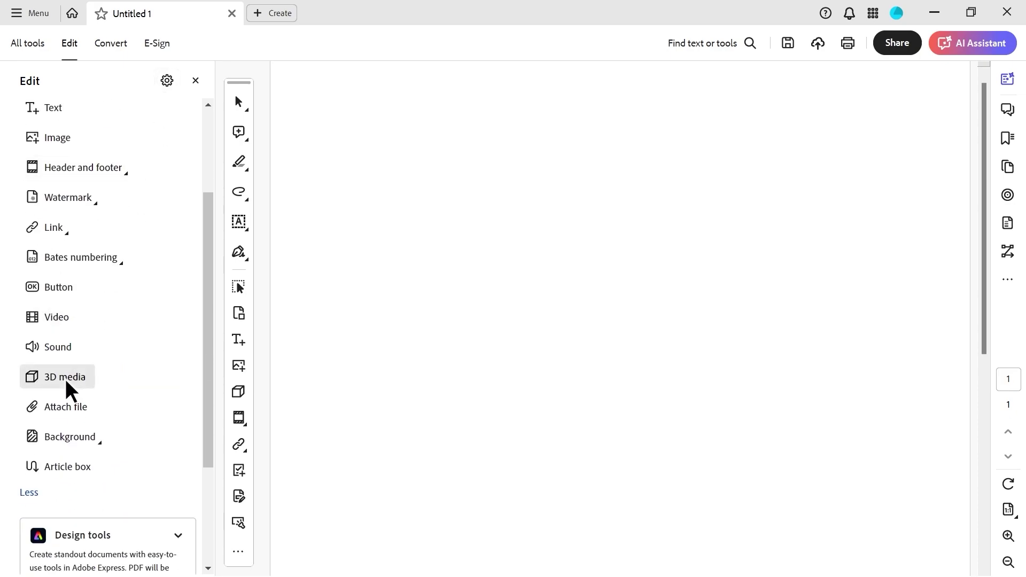
click(57, 348)
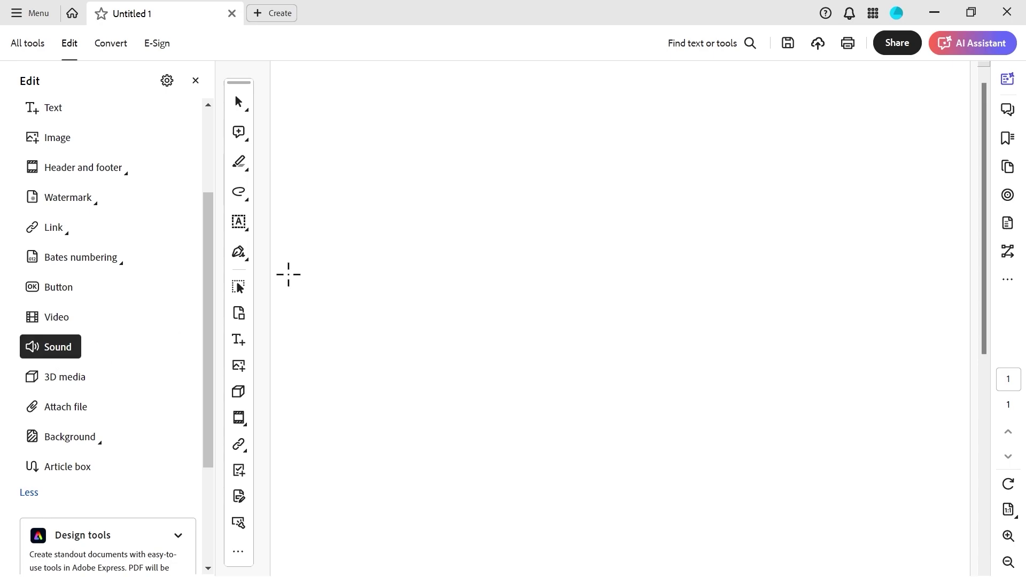
drag(387, 188, 785, 275)
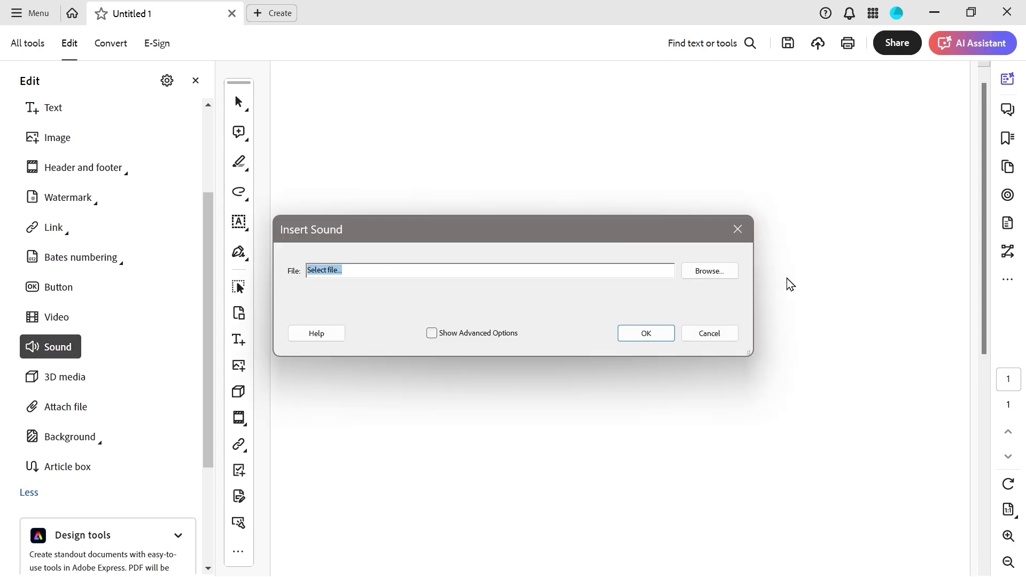
Insert the "19th Floor" MP3 from the Audio Library Tracks folder as the frame's sound file.
click(714, 274)
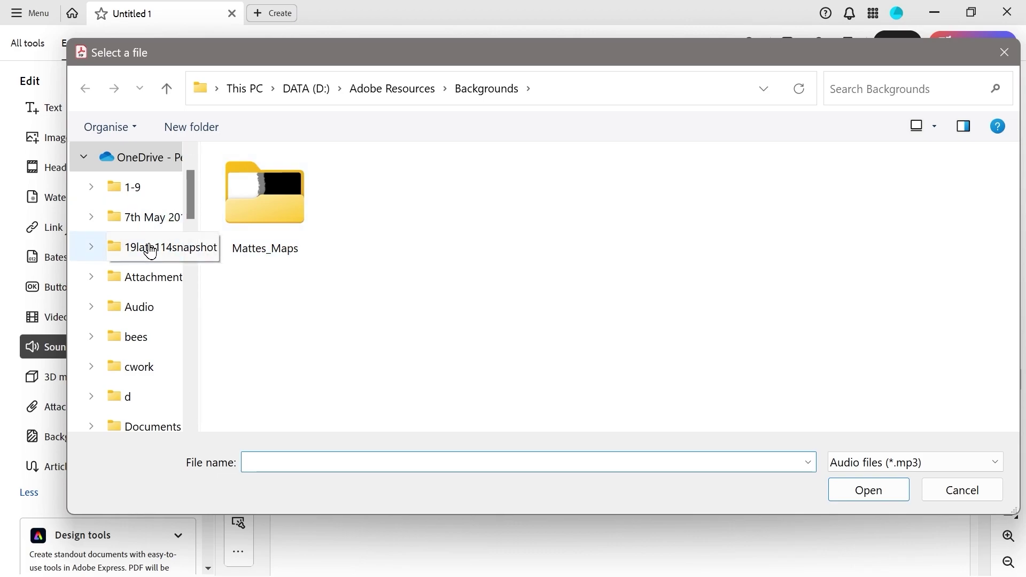
click(128, 310)
double_click(273, 187)
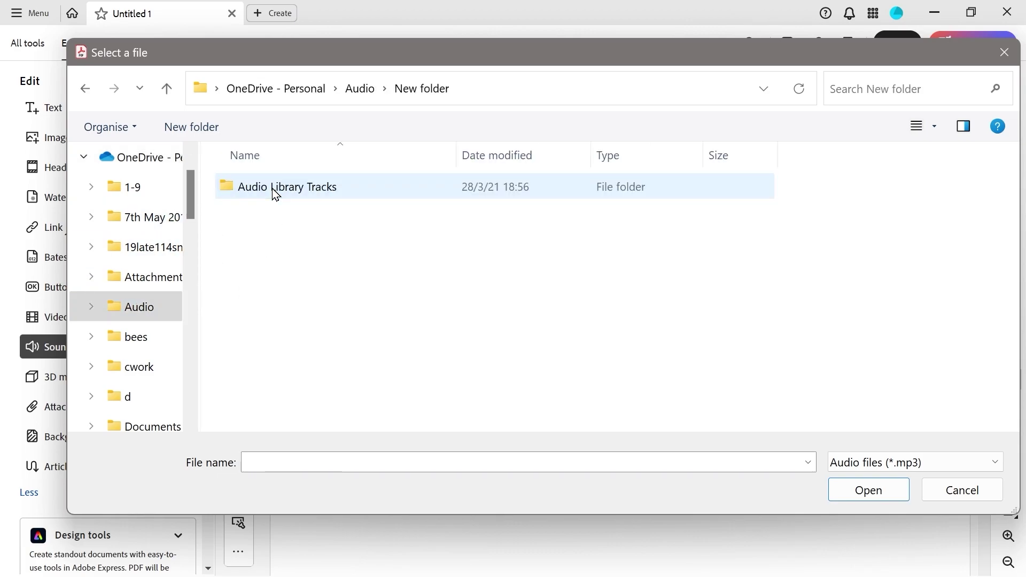
double_click(316, 188)
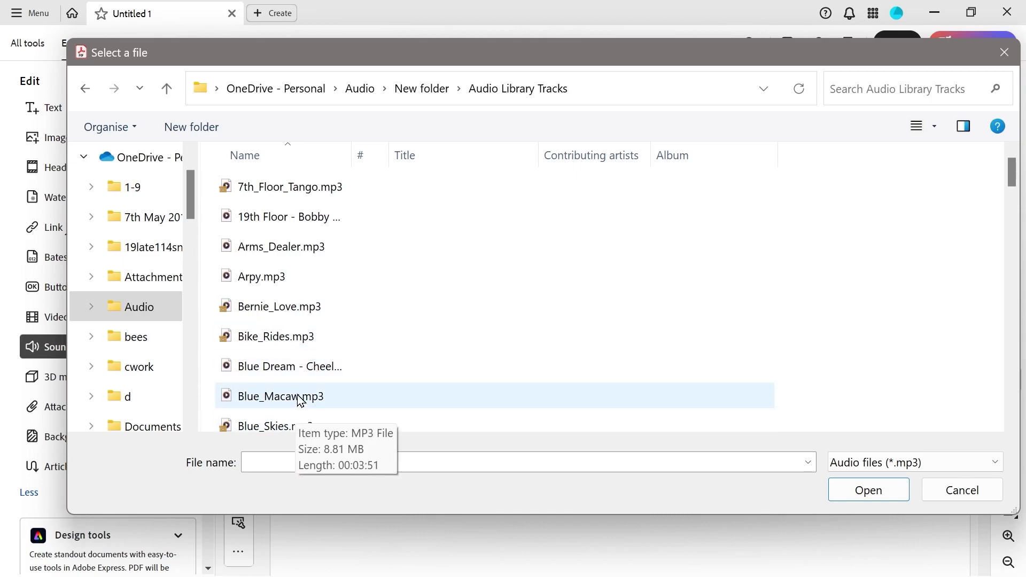
double_click(280, 220)
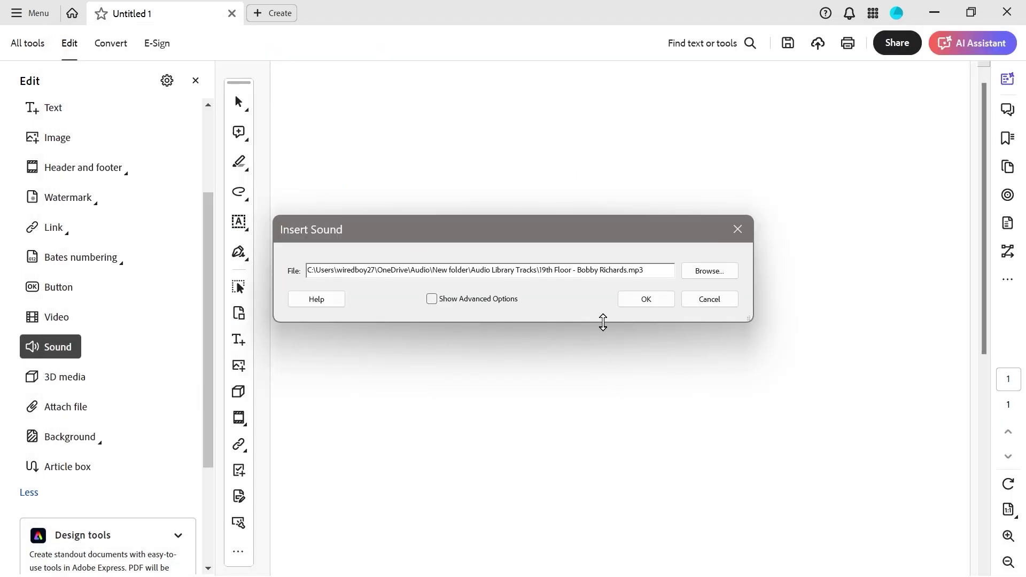
click(632, 301)
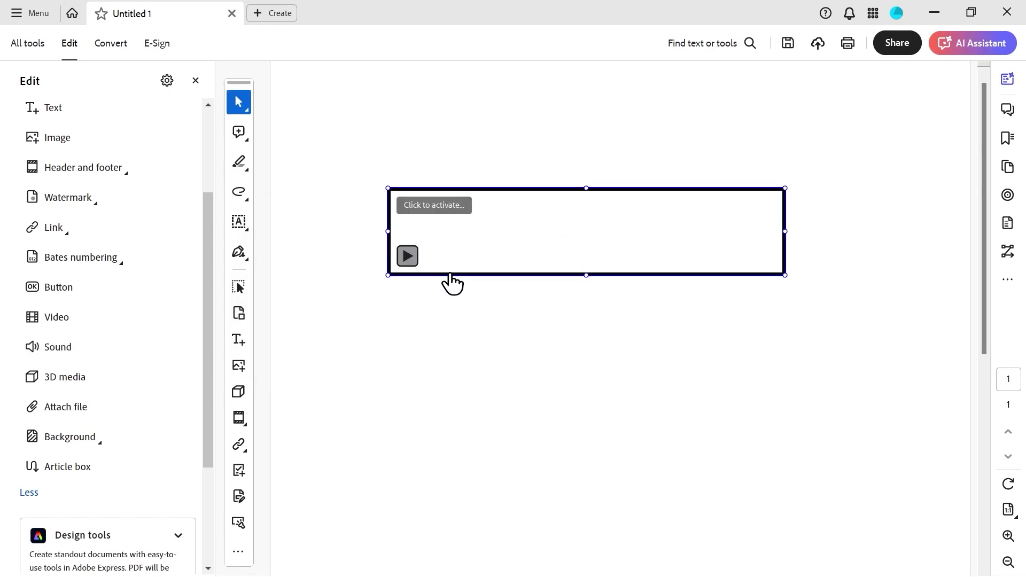
Play the inserted sound on the page to test it, then disable its content.
click(422, 210)
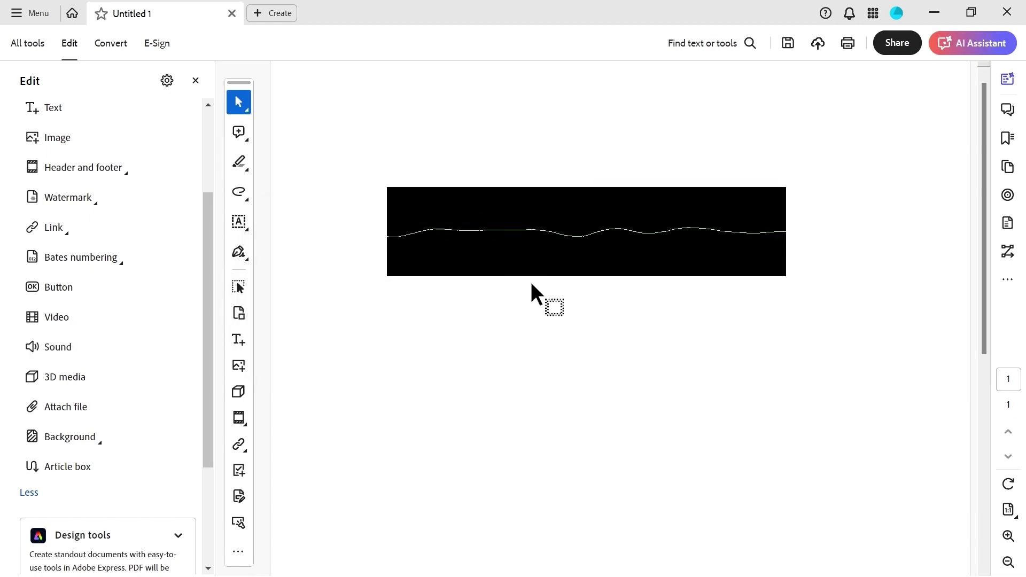
right_click(470, 233)
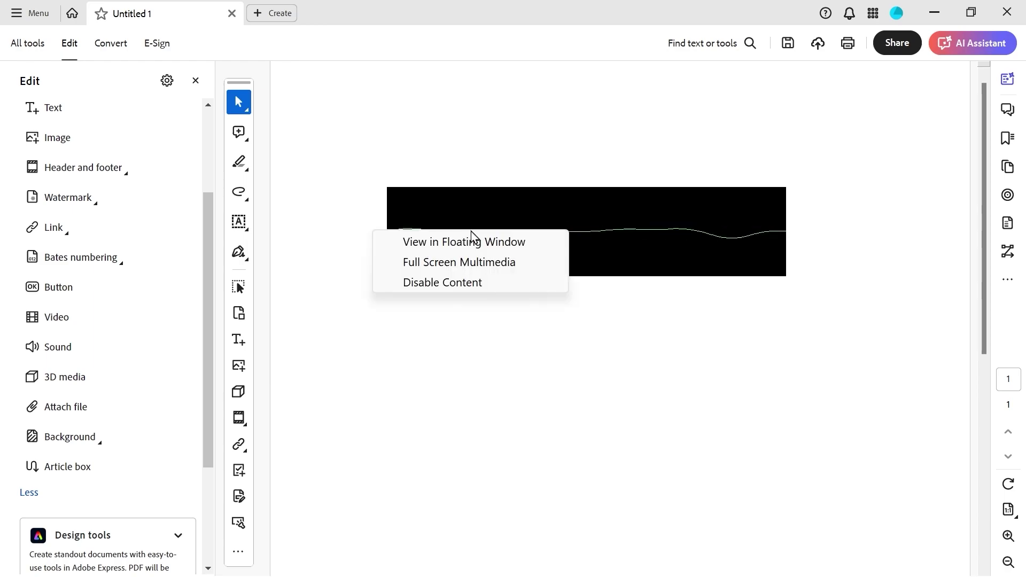
click(470, 282)
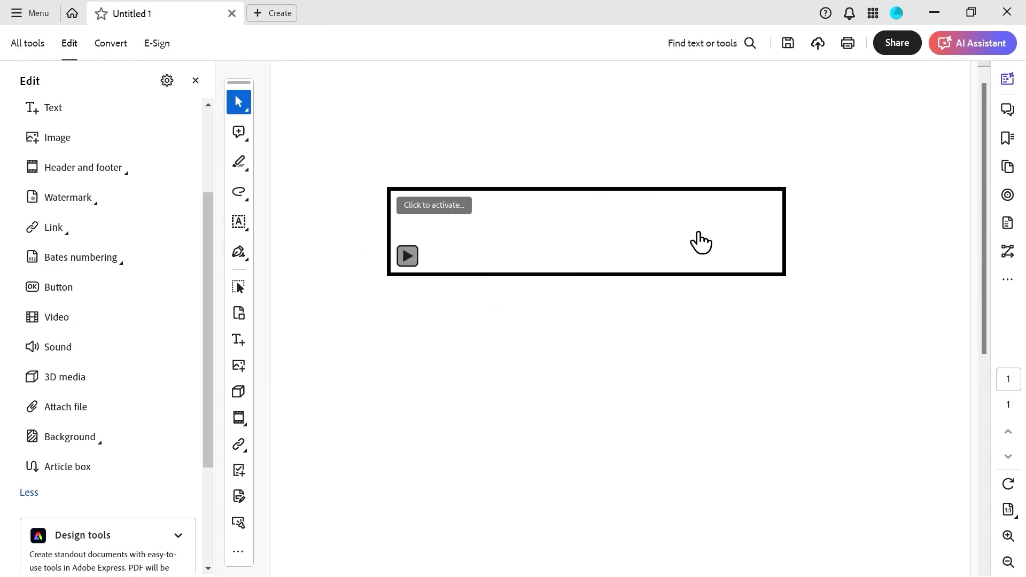
Edit the sound so it enables when the page containing the content is visible and disables when that page is not visible.
click(239, 288)
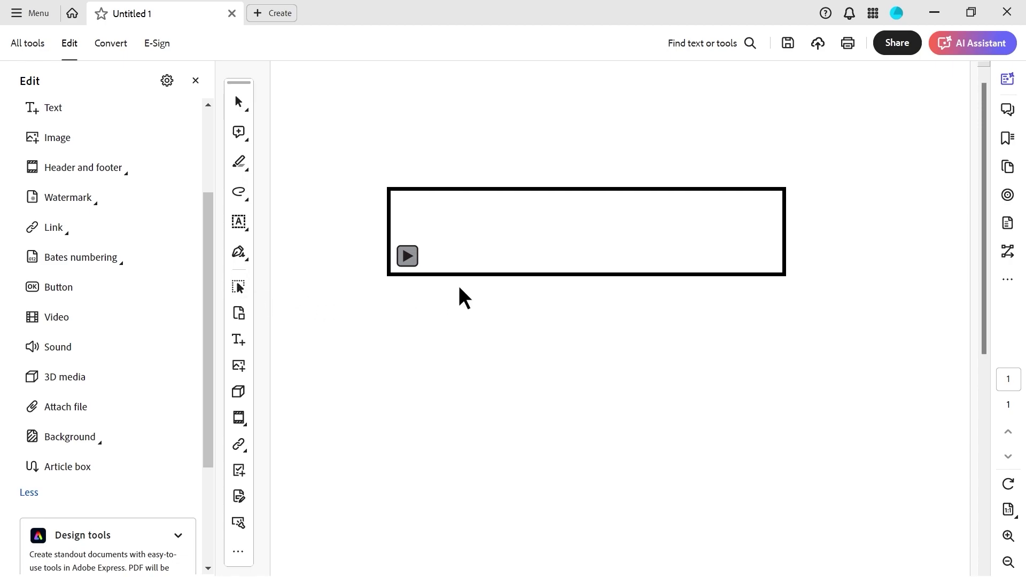
double_click(509, 235)
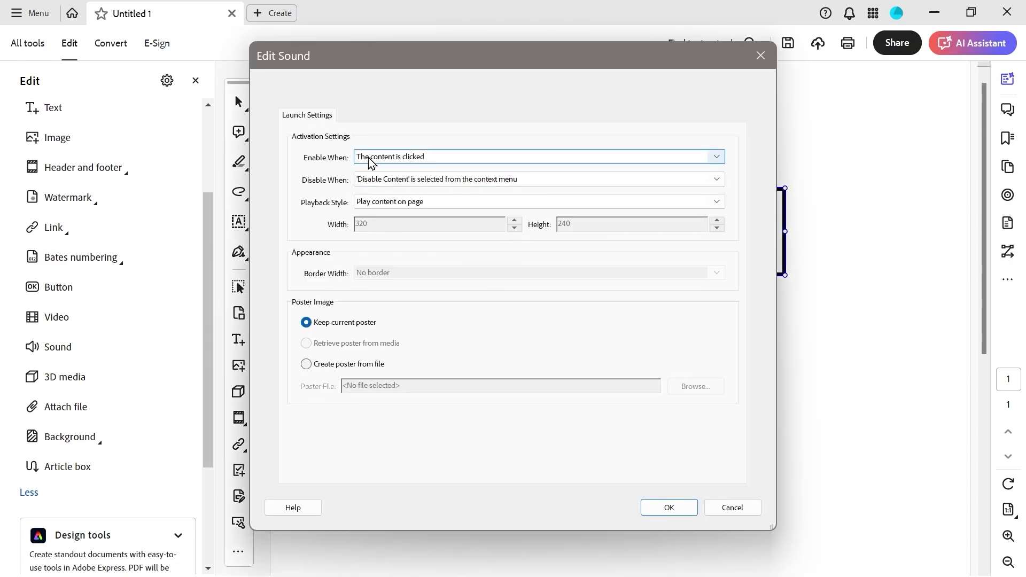
click(415, 160)
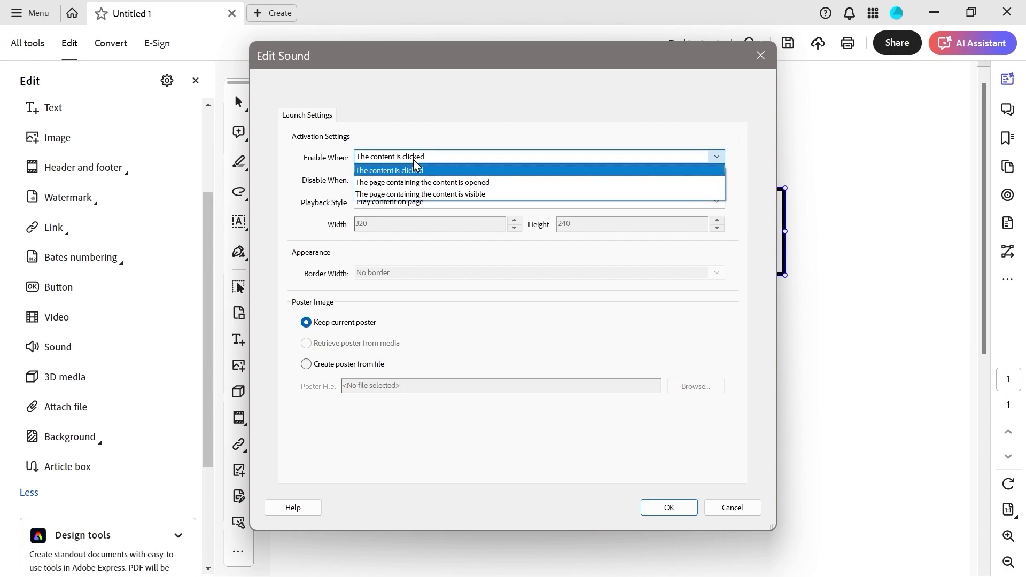
click(395, 195)
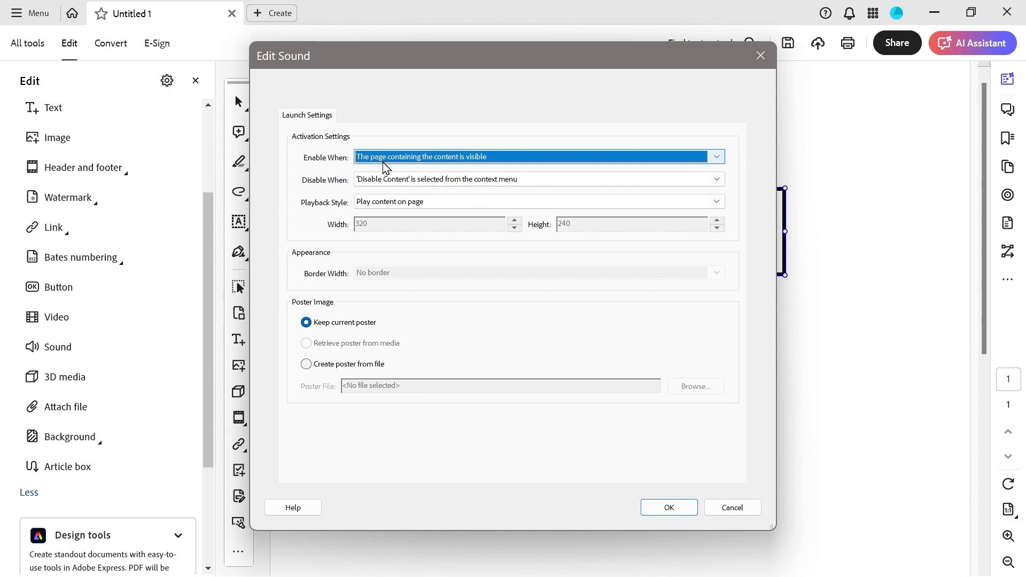
click(412, 178)
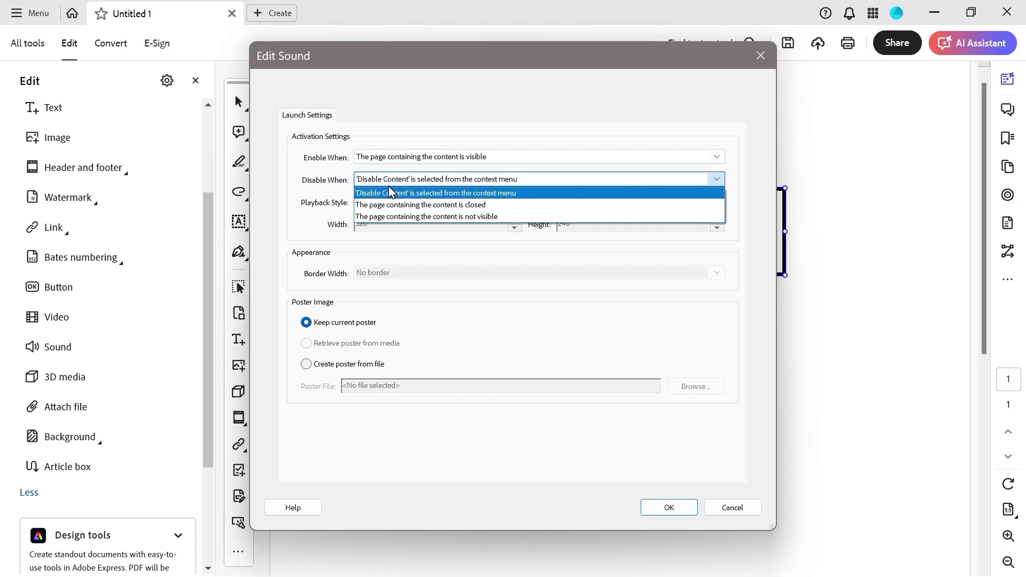
click(407, 217)
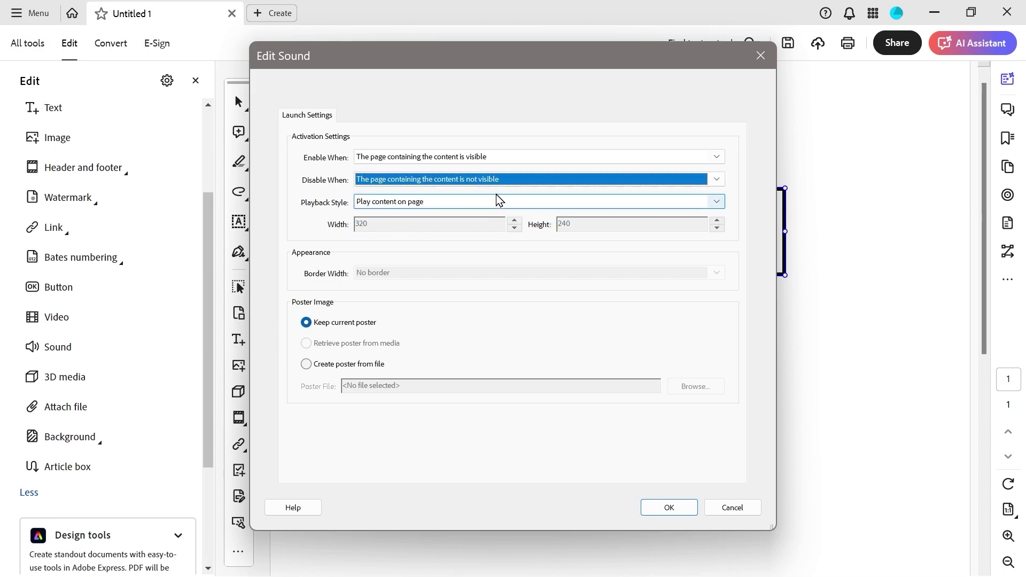
Create the sound's poster image from the Parchment.jpeg file and activate the sound on the page to test it.
click(306, 364)
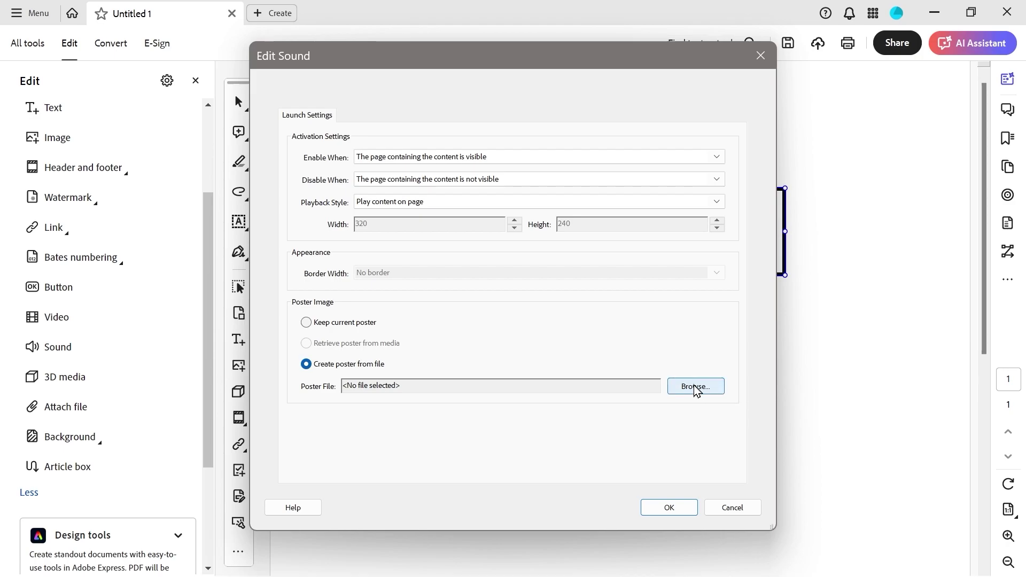
click(696, 387)
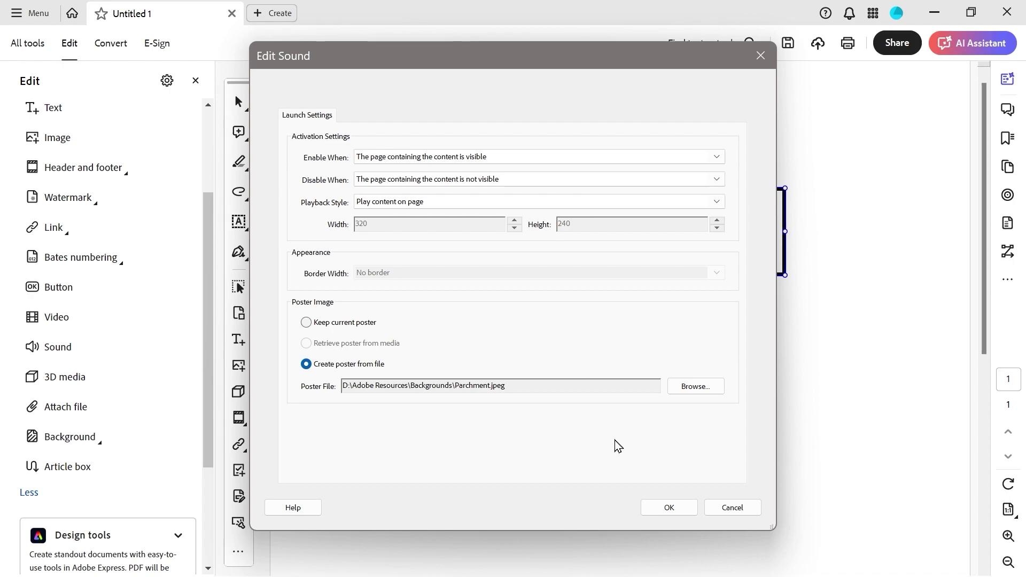
click(669, 507)
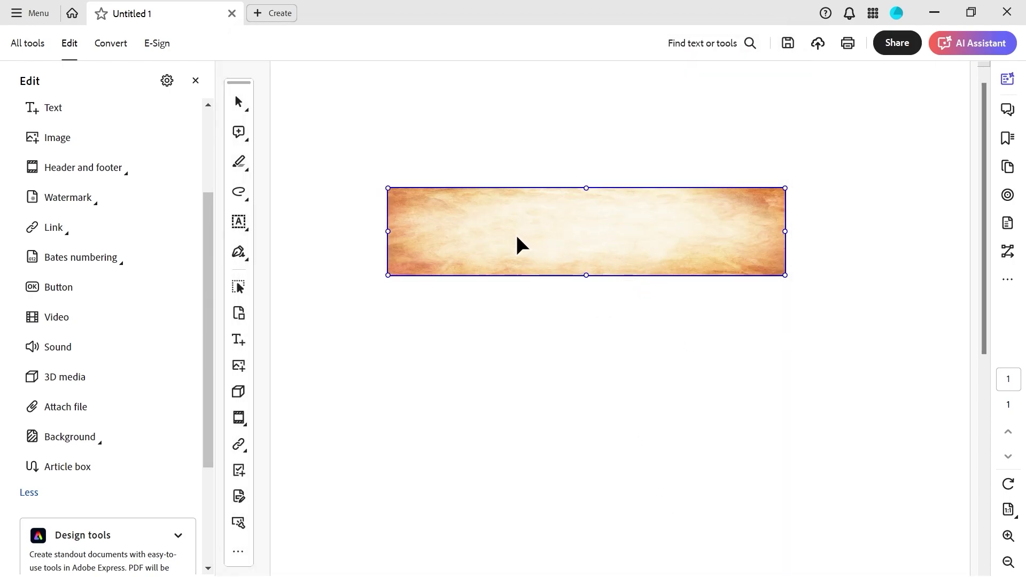
click(238, 102)
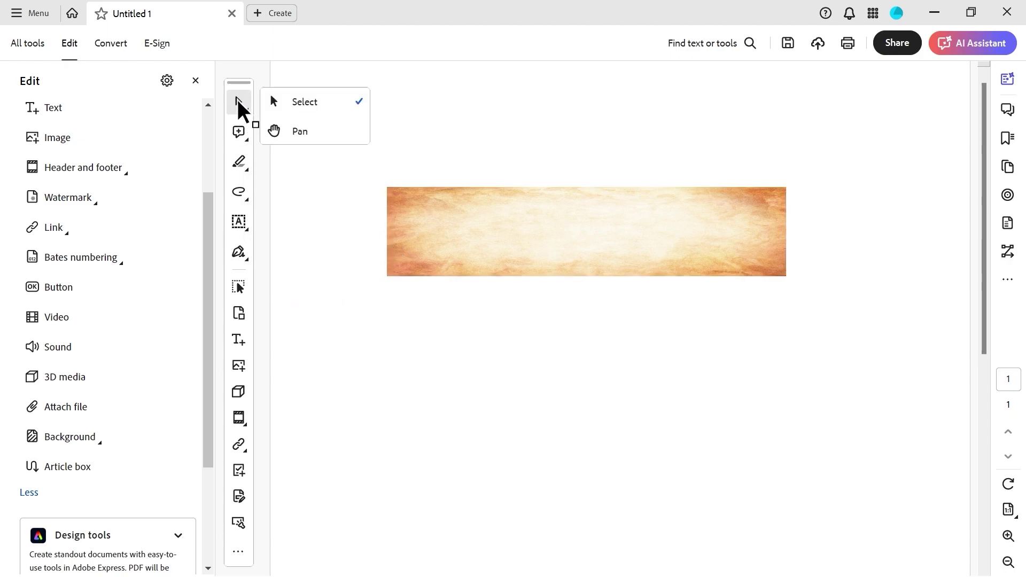
click(518, 213)
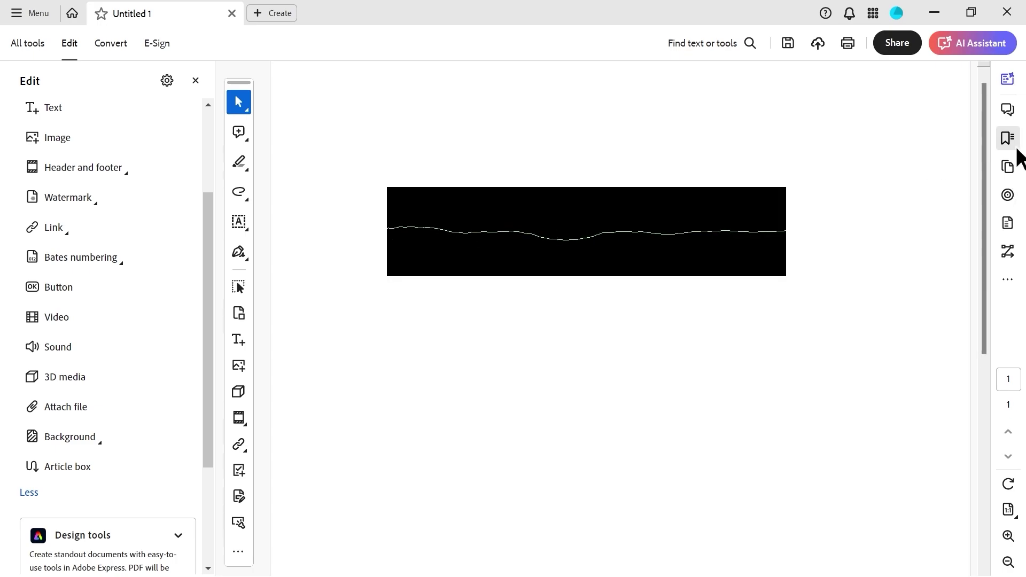
Insert a blank page after page 1 of the document.
click(1007, 166)
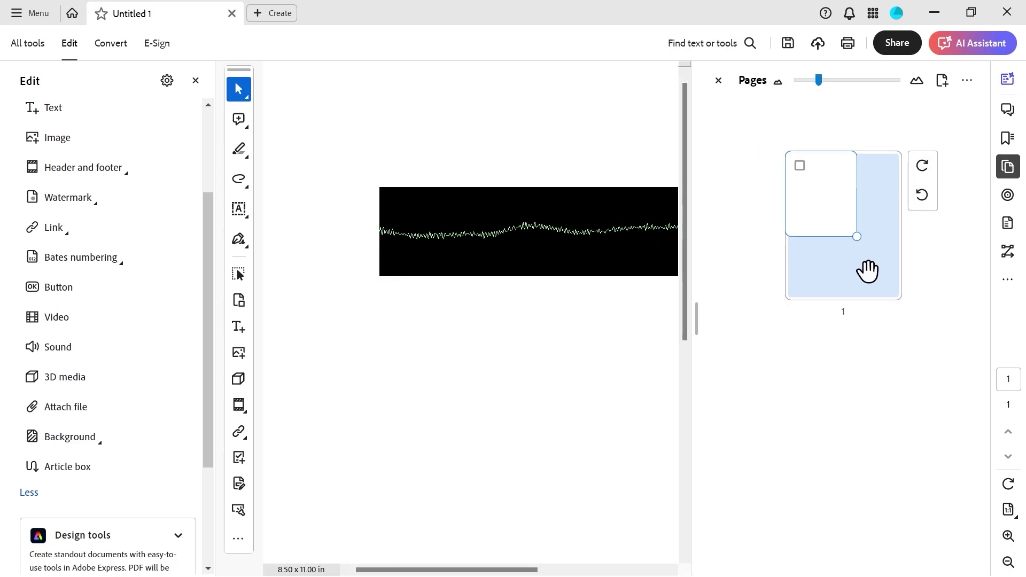
click(966, 80)
mouse_move(859, 111)
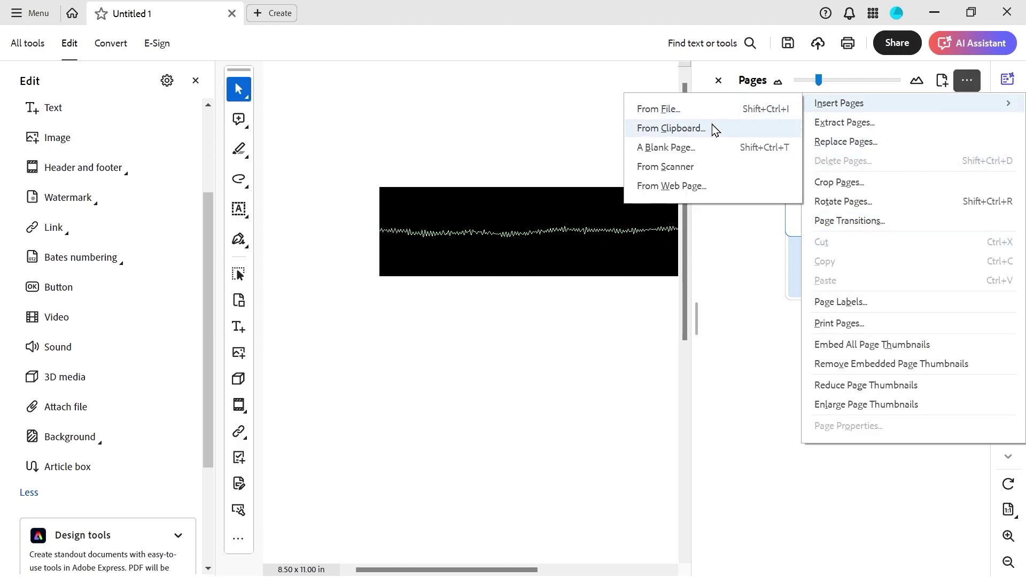
click(723, 146)
click(521, 372)
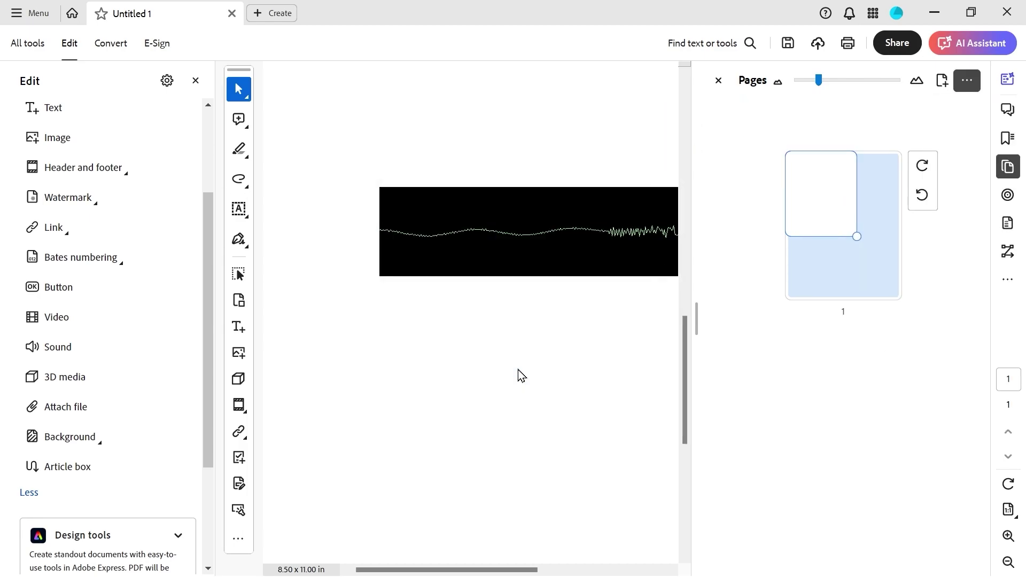
Move back and forth between pages 1 and 2 to test the sound's page-visibility activation.
click(785, 235)
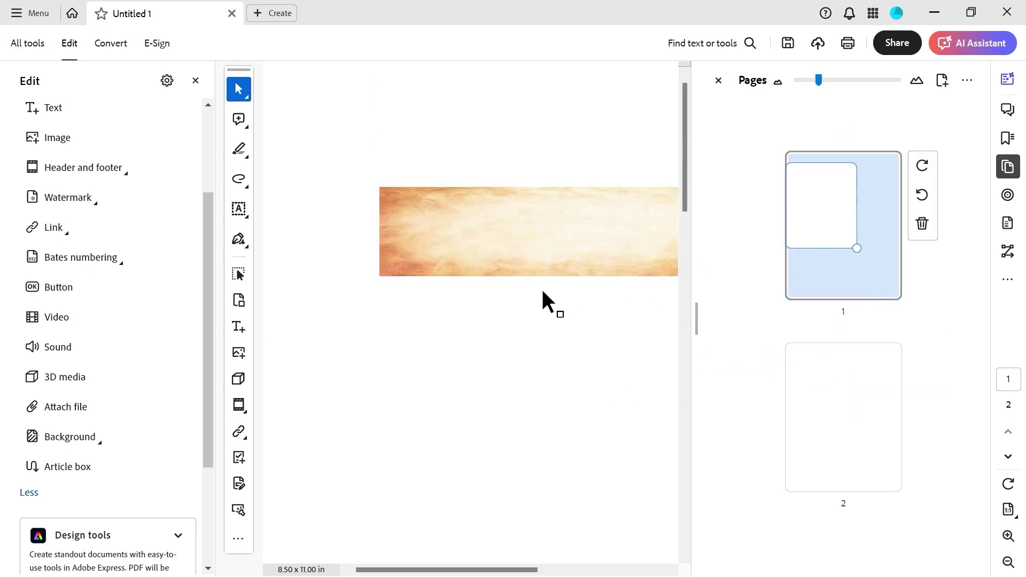
click(716, 78)
scroll(688, 277, down, 10)
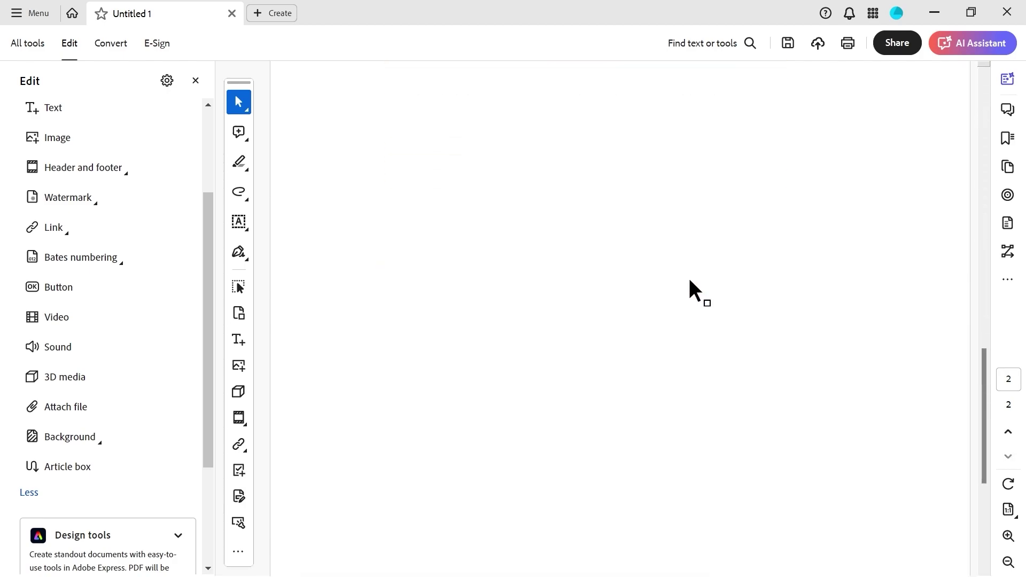
scroll(689, 280, up, 10)
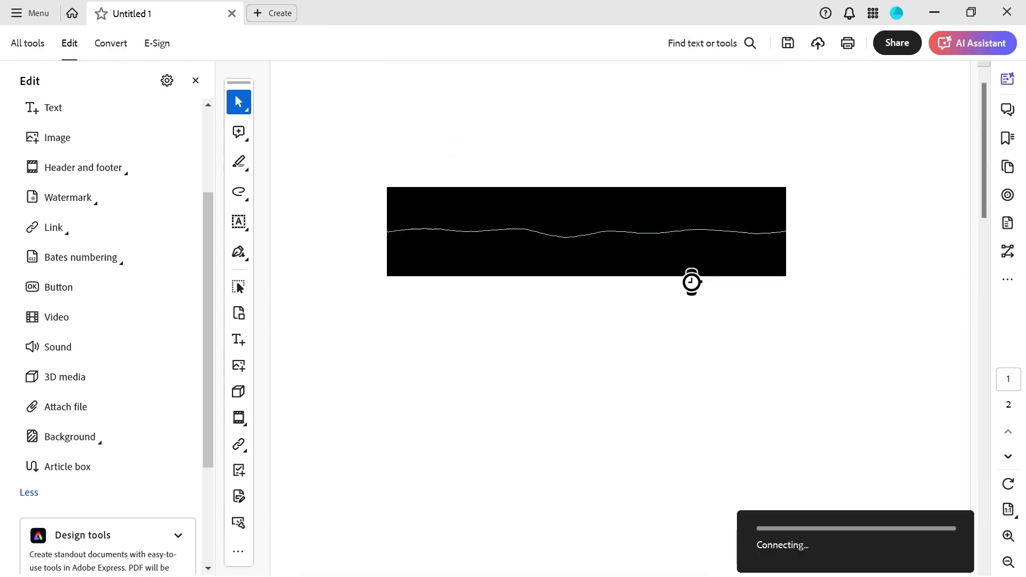
scroll(688, 277, down, 5)
scroll(689, 288, up, 5)
Edit the sound so it enables when the content is clicked and disables when 'Disable Content' is selected from the context menu.
right_click(501, 236)
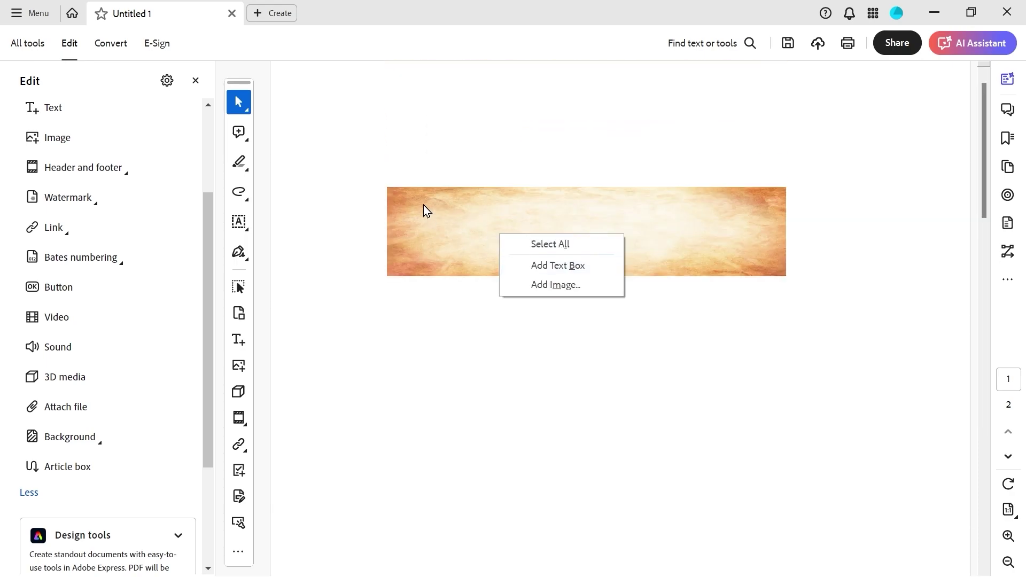
click(400, 222)
click(239, 287)
double_click(520, 230)
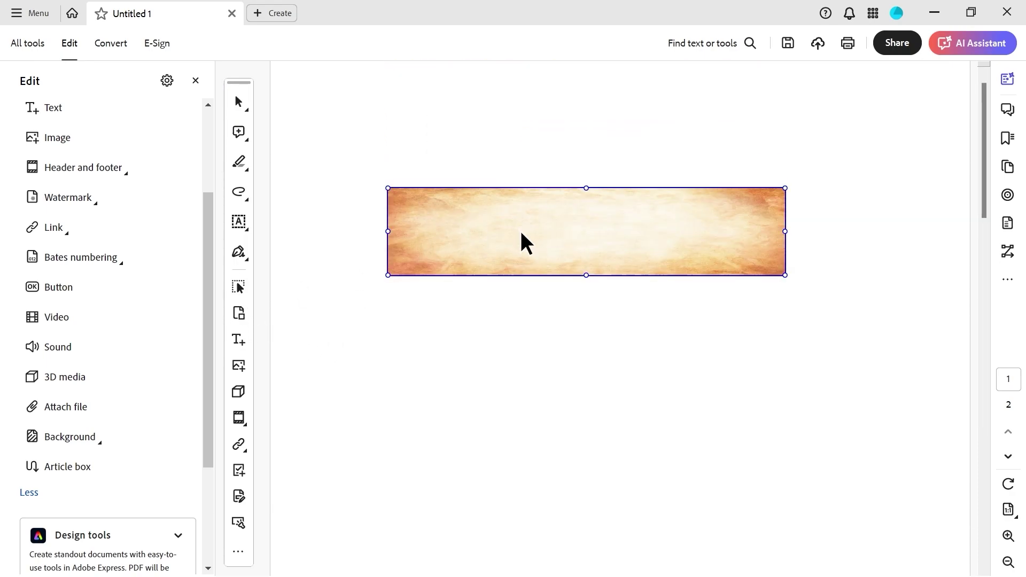
click(394, 157)
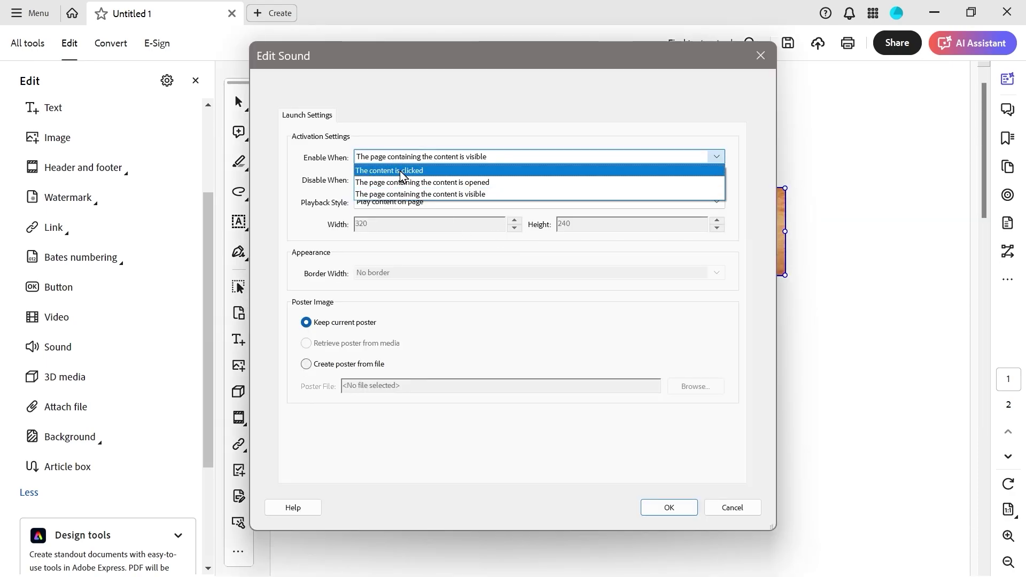
click(402, 168)
click(470, 179)
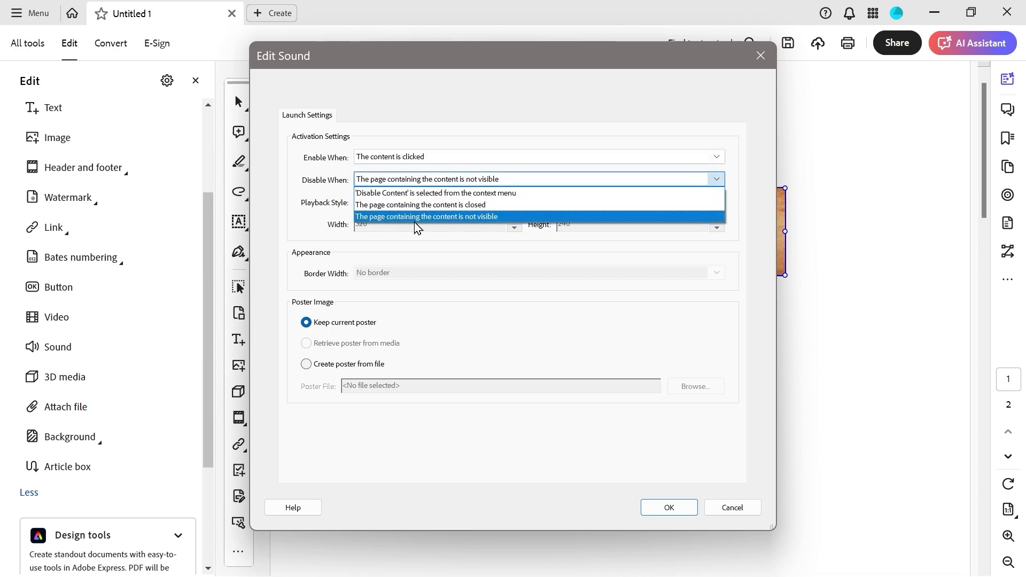
click(414, 191)
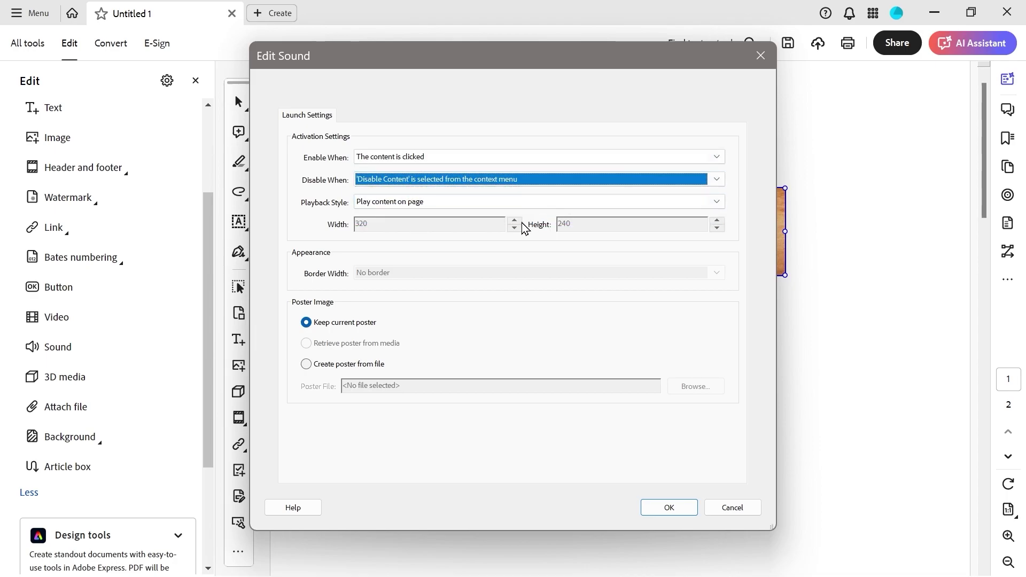
Set the sound's playback style to play content in a floating window and apply the settings.
click(492, 202)
click(497, 215)
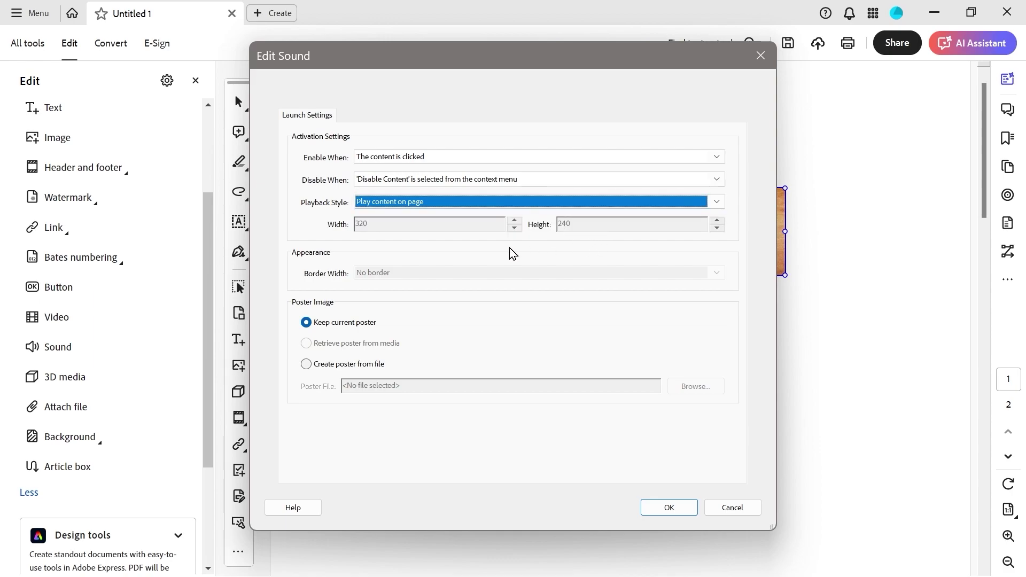
click(460, 205)
click(441, 227)
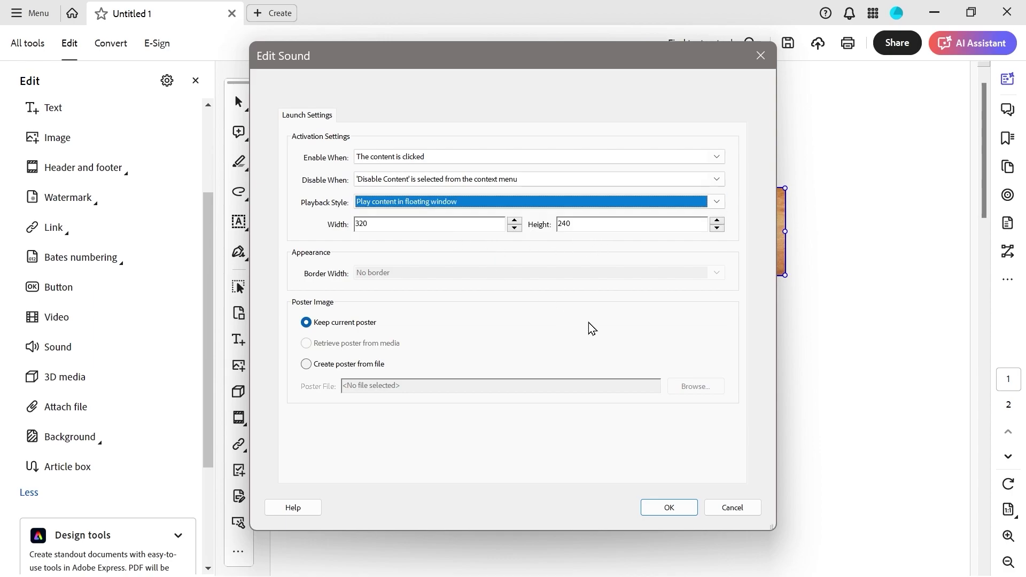
key(Return)
Close the editing tools and activate the sound repeatedly to test its floating media window, closing that window each time.
click(238, 104)
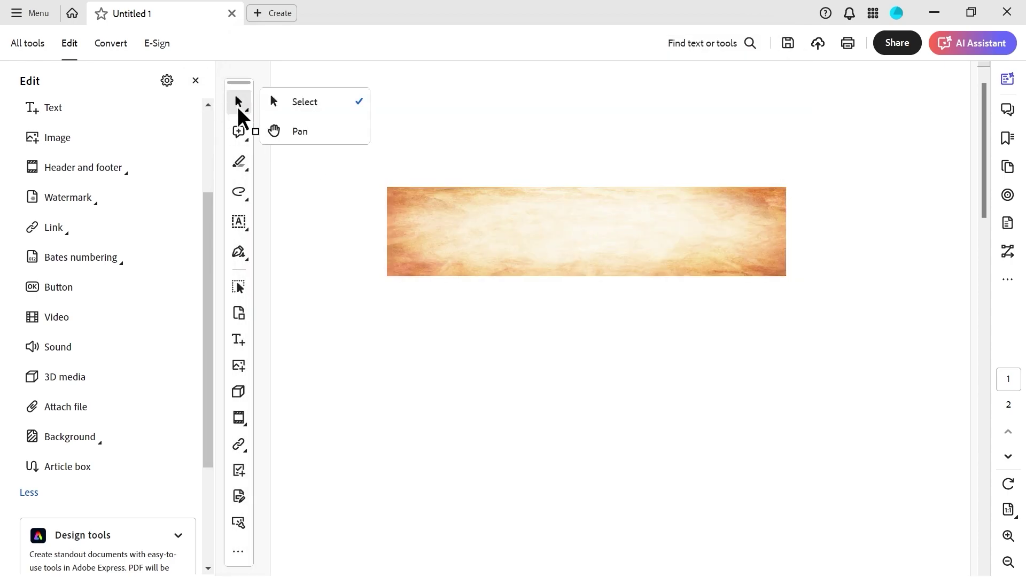
click(193, 82)
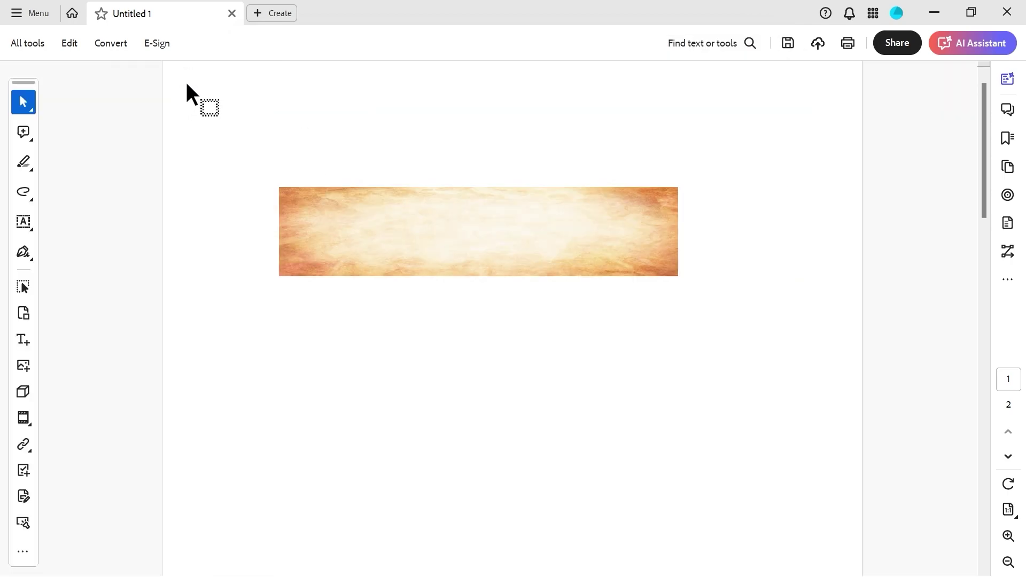
click(373, 223)
click(214, 43)
click(385, 229)
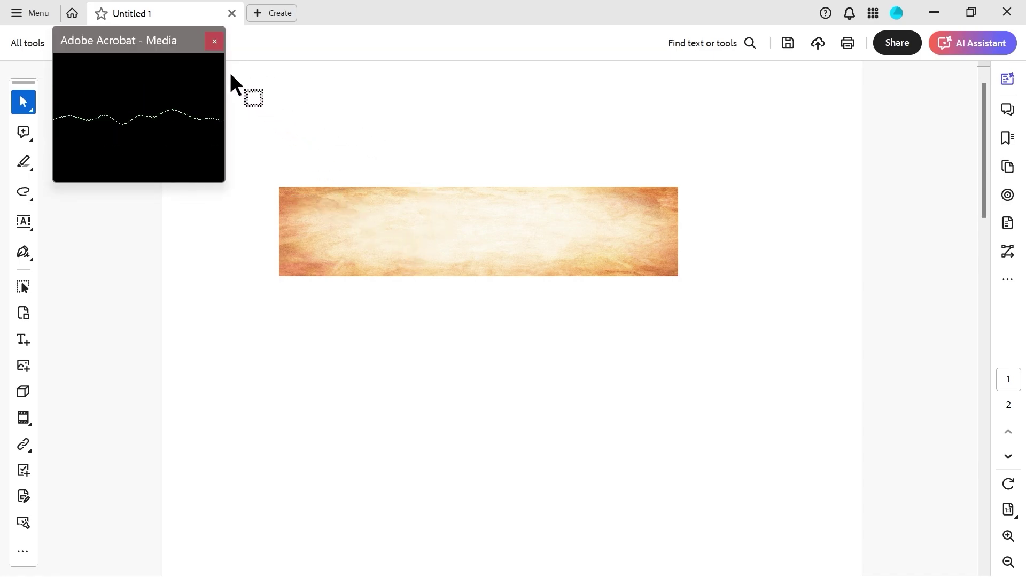
click(214, 42)
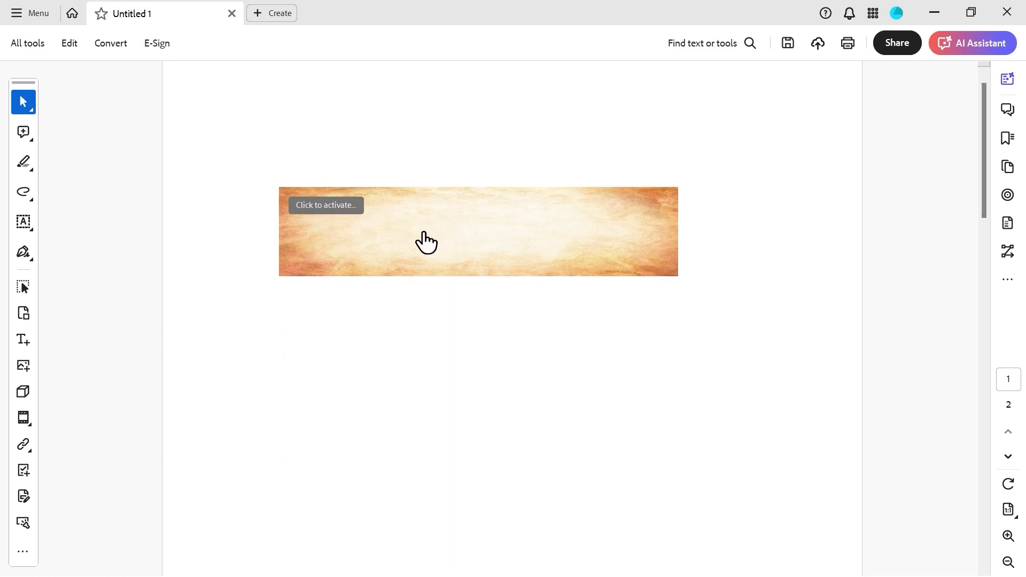
click(346, 211)
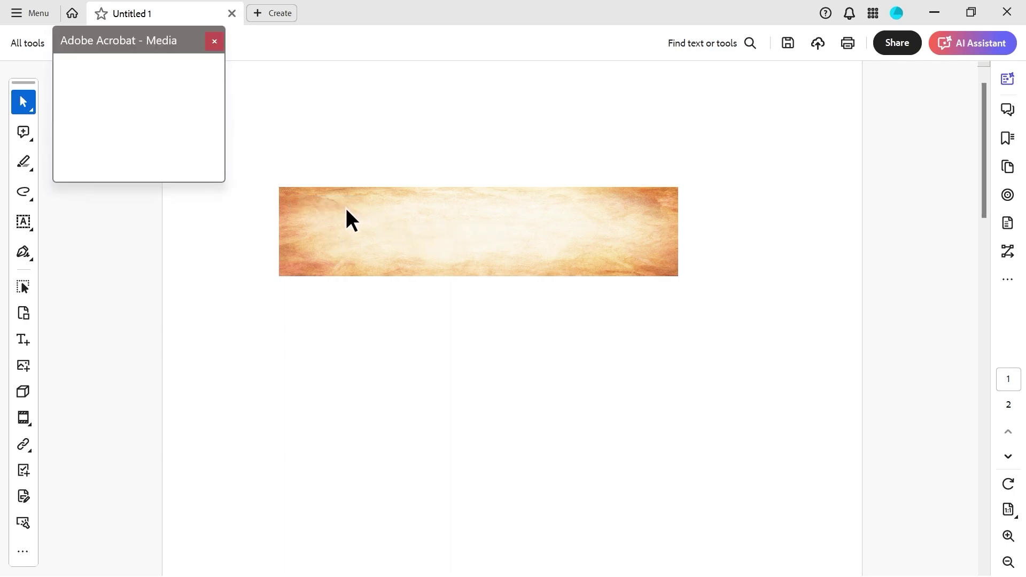
click(214, 42)
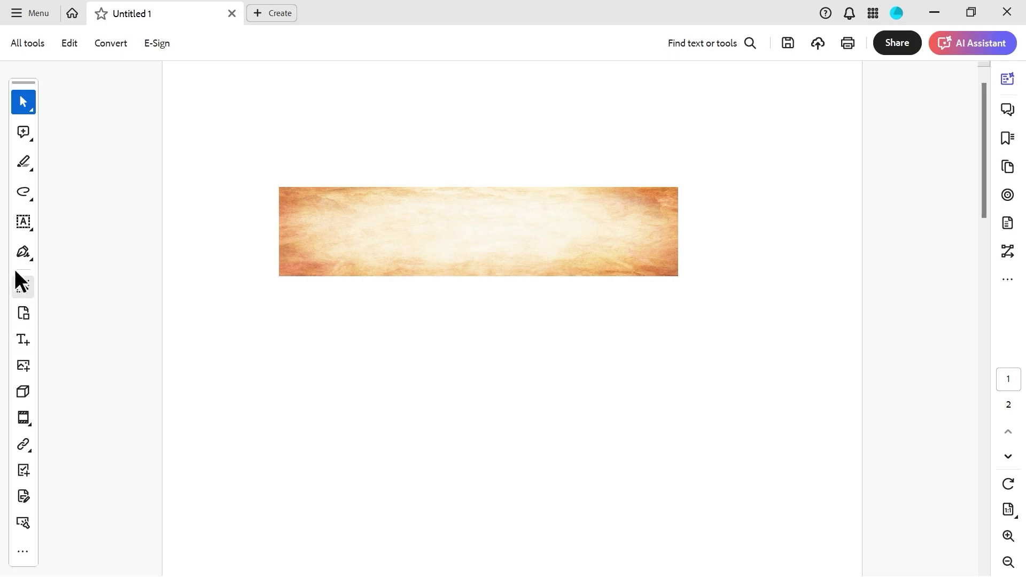
click(23, 287)
double_click(444, 235)
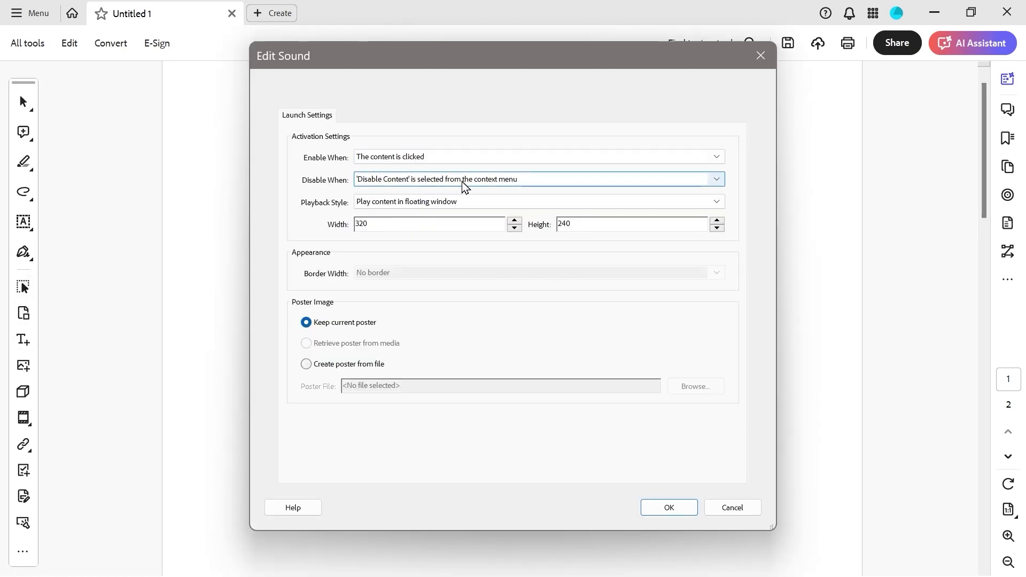
click(446, 206)
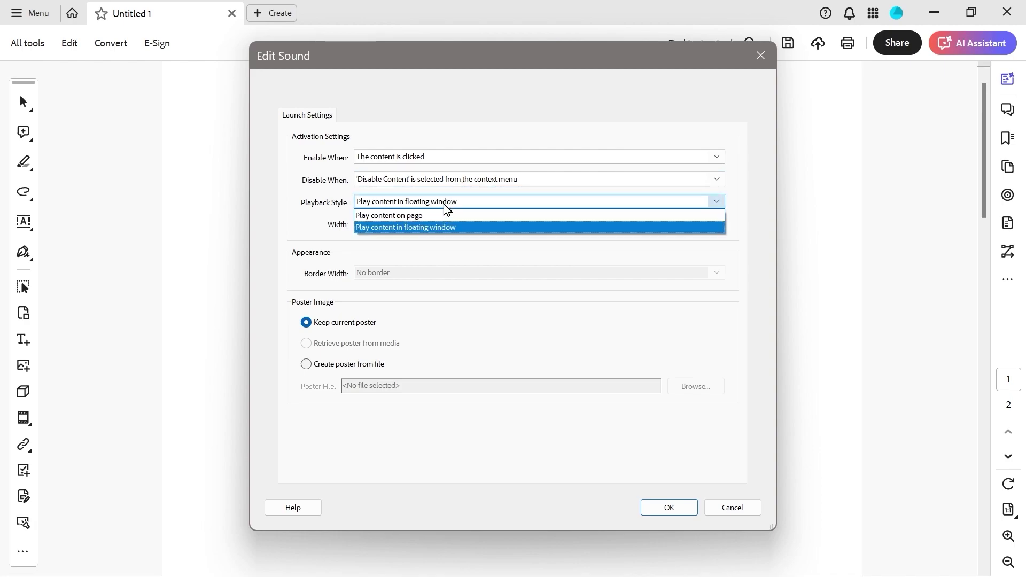
click(405, 217)
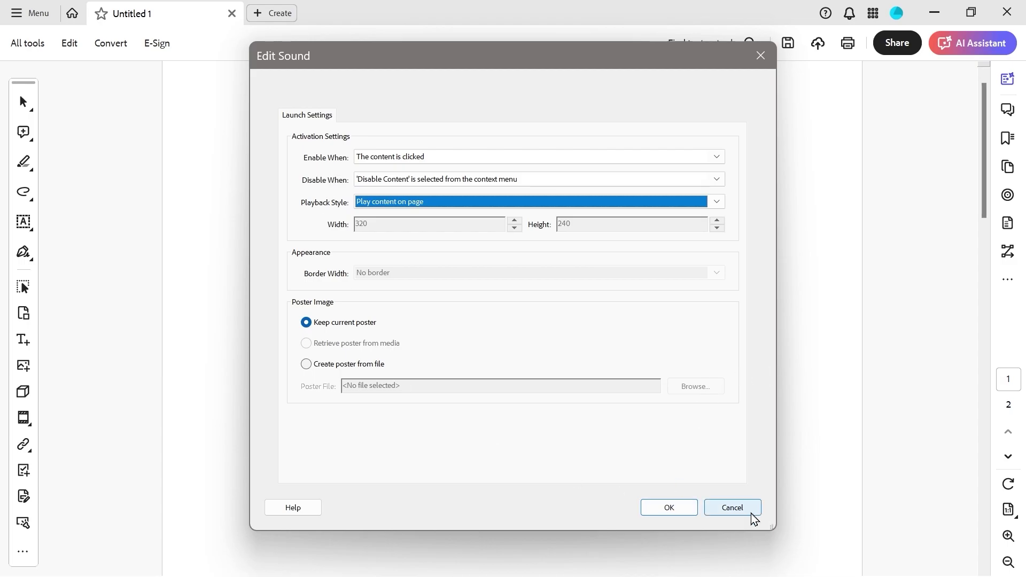
click(729, 510)
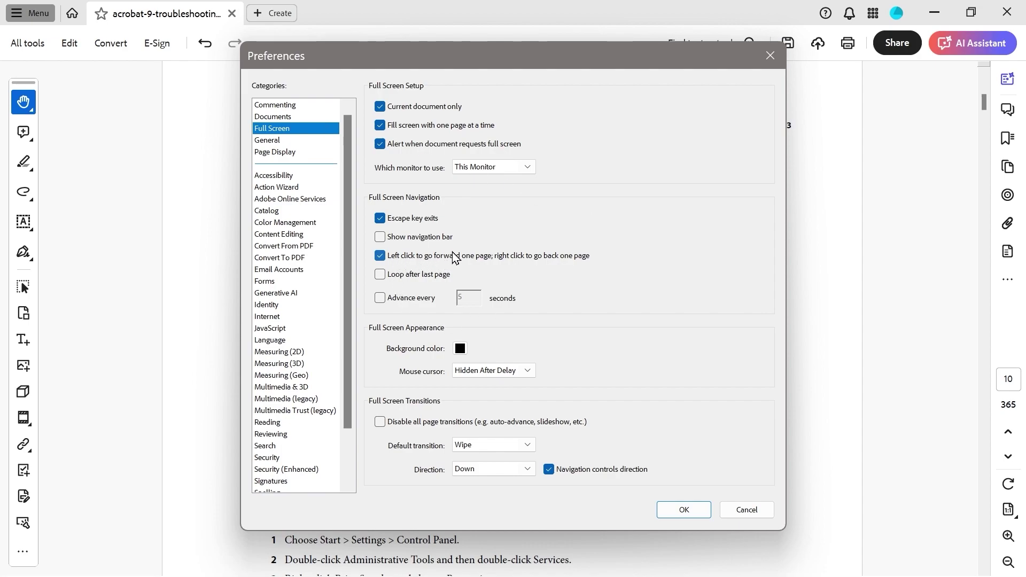
Make full screen mode advance automatically every 10 seconds.
click(380, 298)
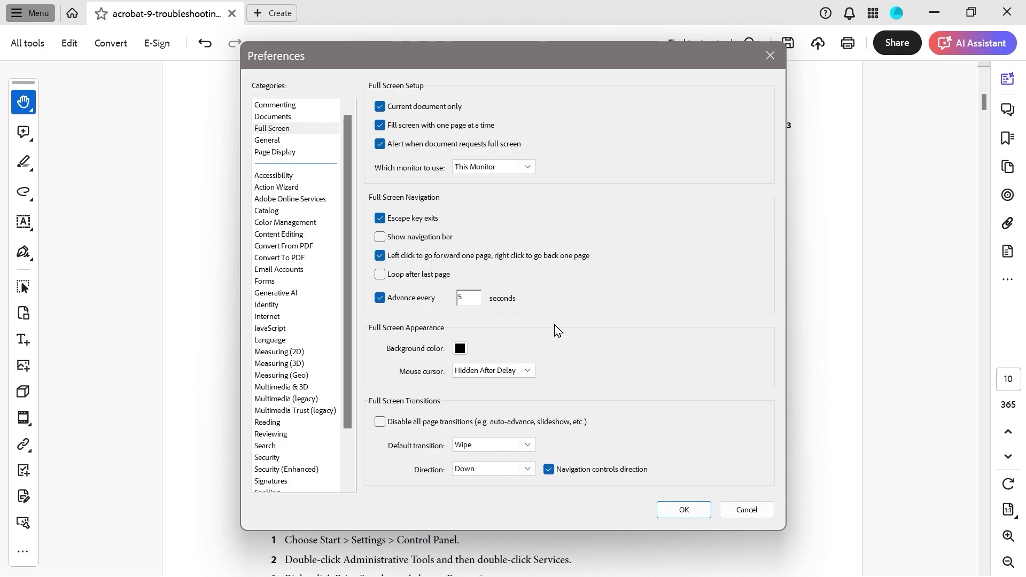
key(BackSpace)
text(10)
Set the default full screen transition to Box with the direction Out and save the preferences.
click(492, 444)
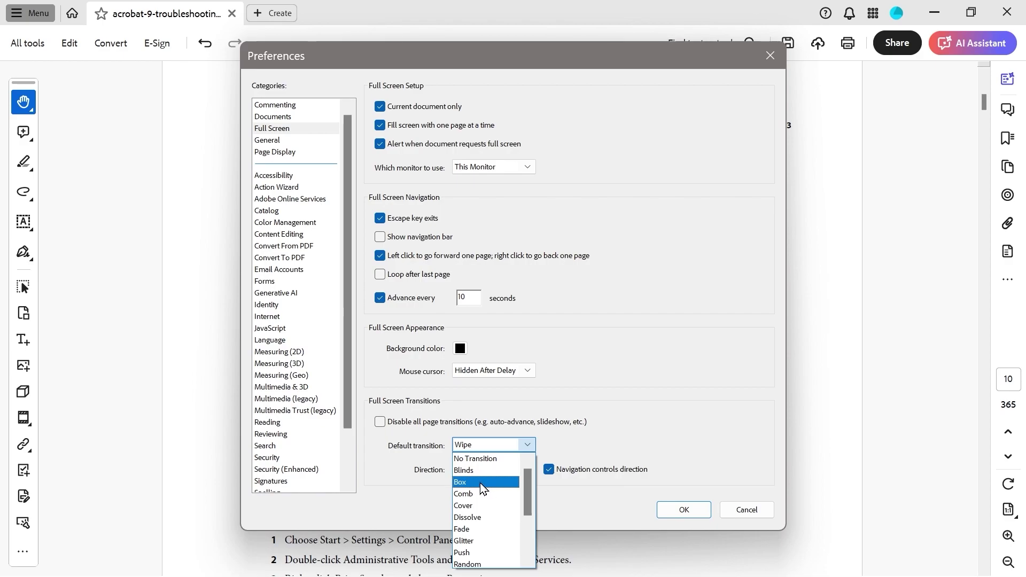
click(480, 482)
click(515, 468)
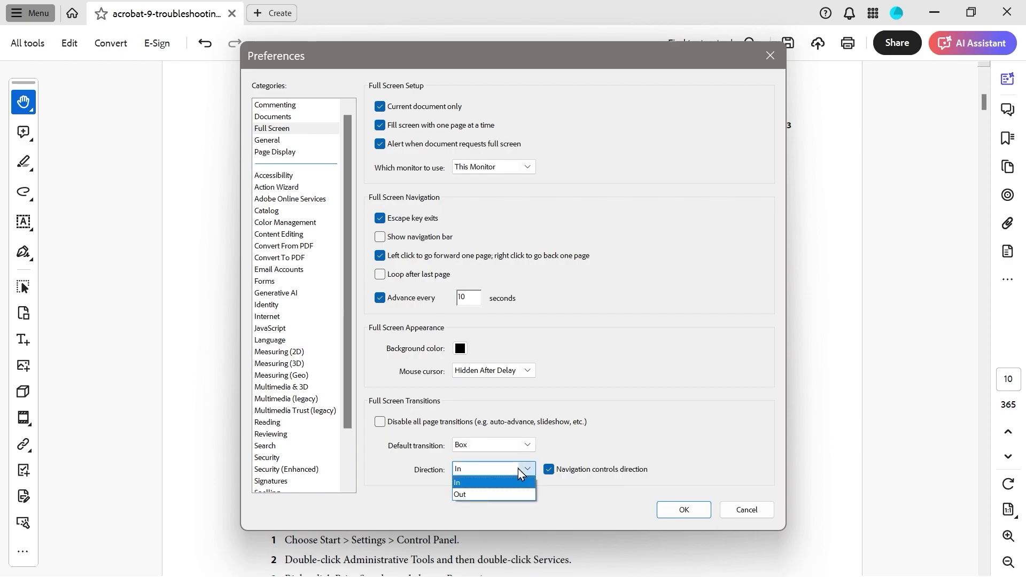
click(483, 494)
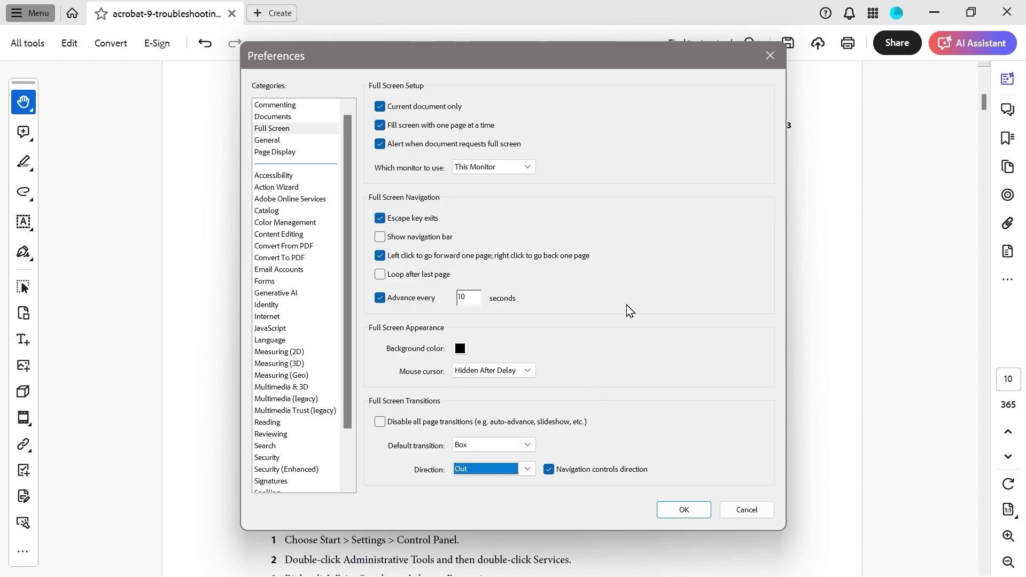
click(681, 509)
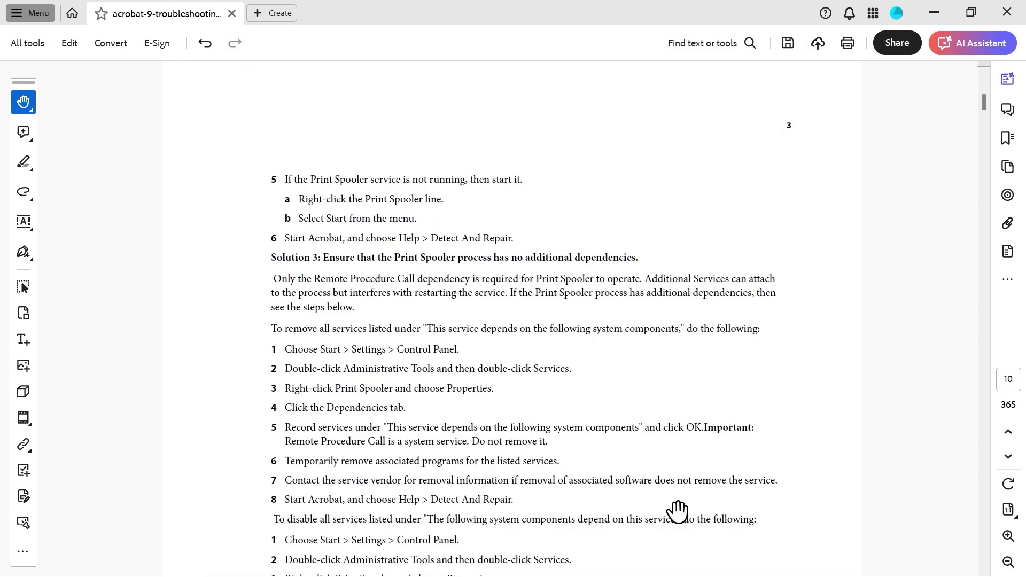
Select pages 1 and 2 in the page thumbnails and open their page transition settings.
click(1006, 168)
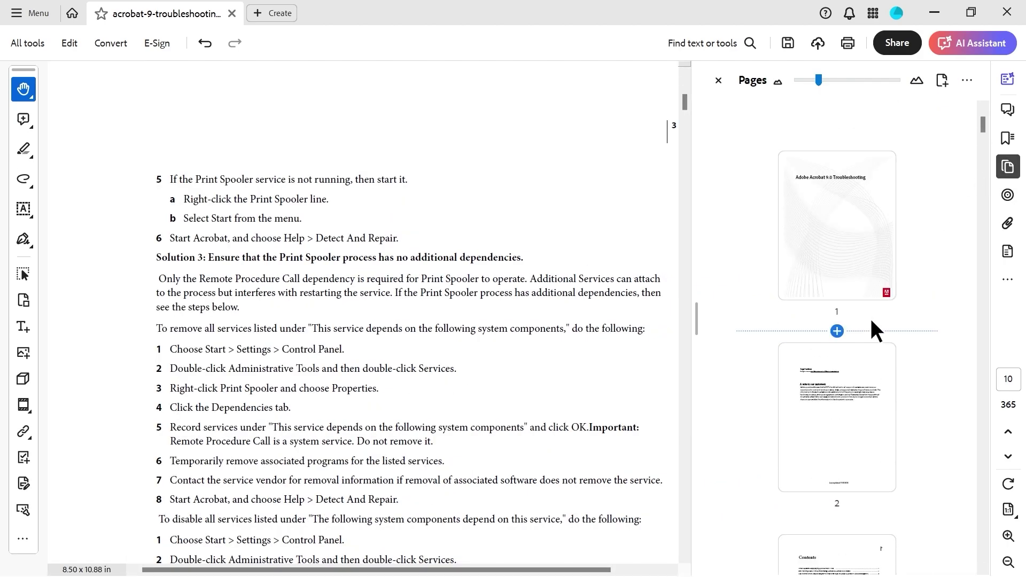
click(829, 254)
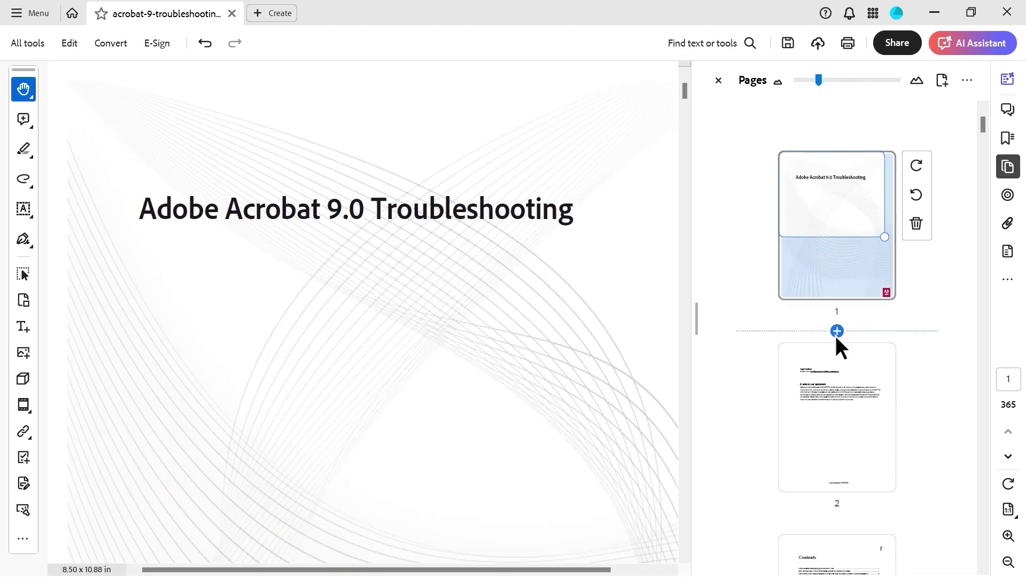
shift+click(826, 417)
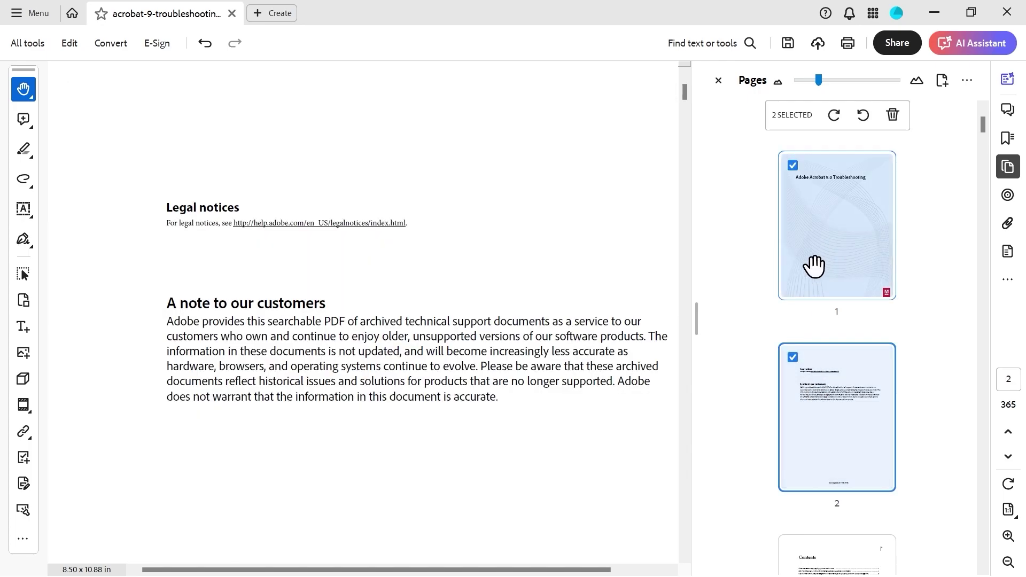
click(966, 81)
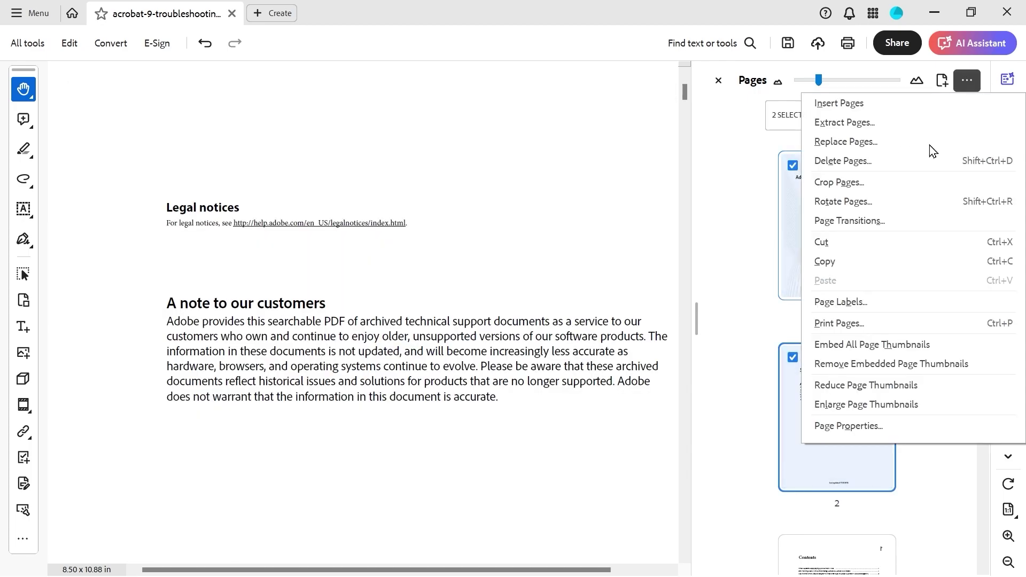
click(852, 221)
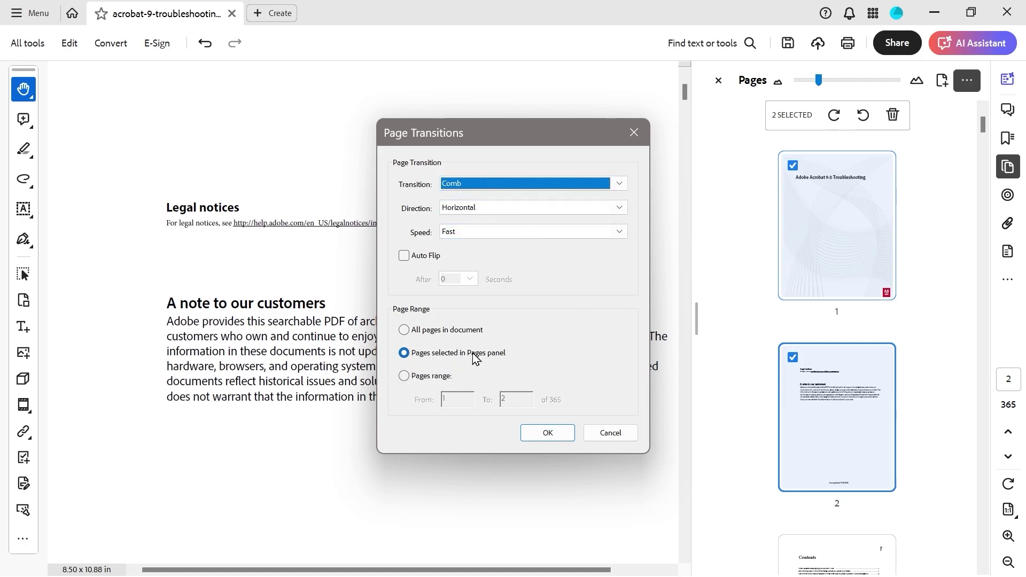
Give the selected pages a Dissolve transition with Auto Flip after 2 seconds and apply it.
click(506, 187)
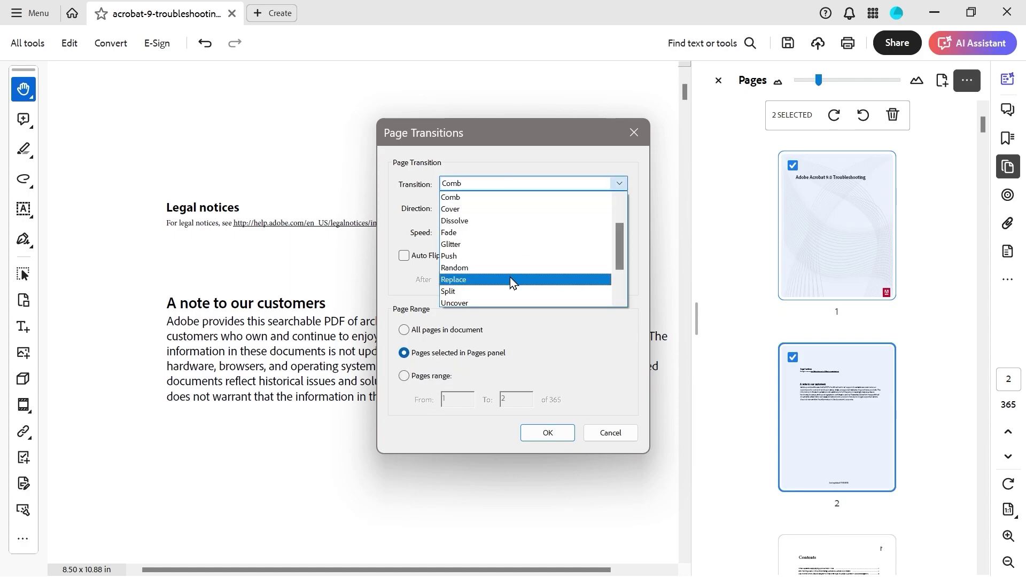
click(491, 220)
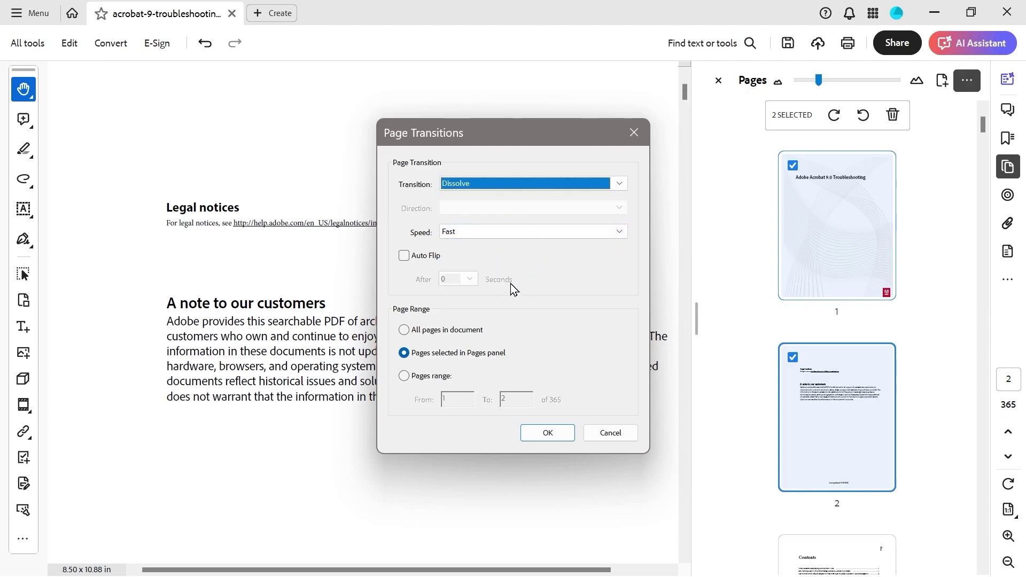
click(404, 255)
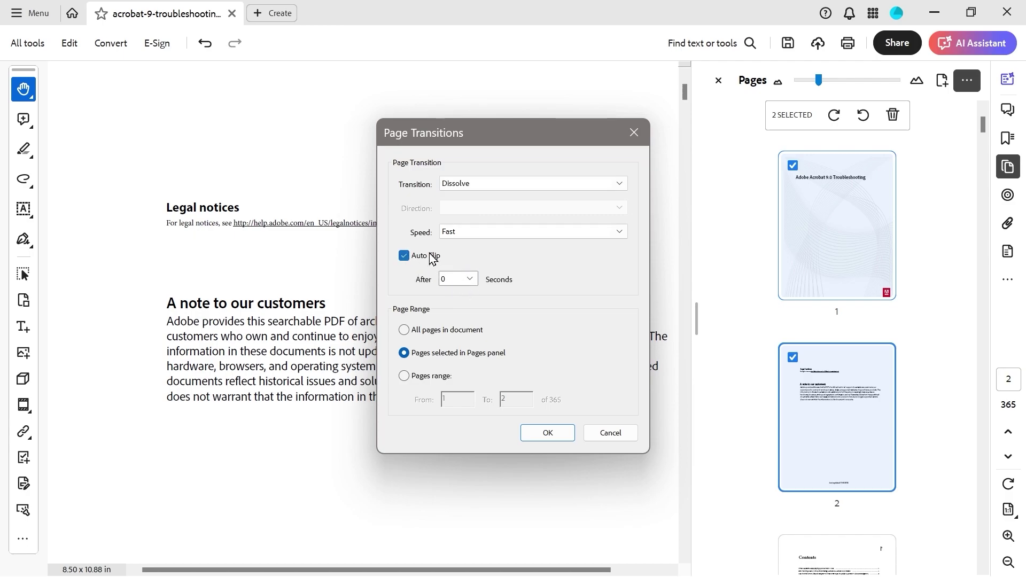
double_click(456, 279)
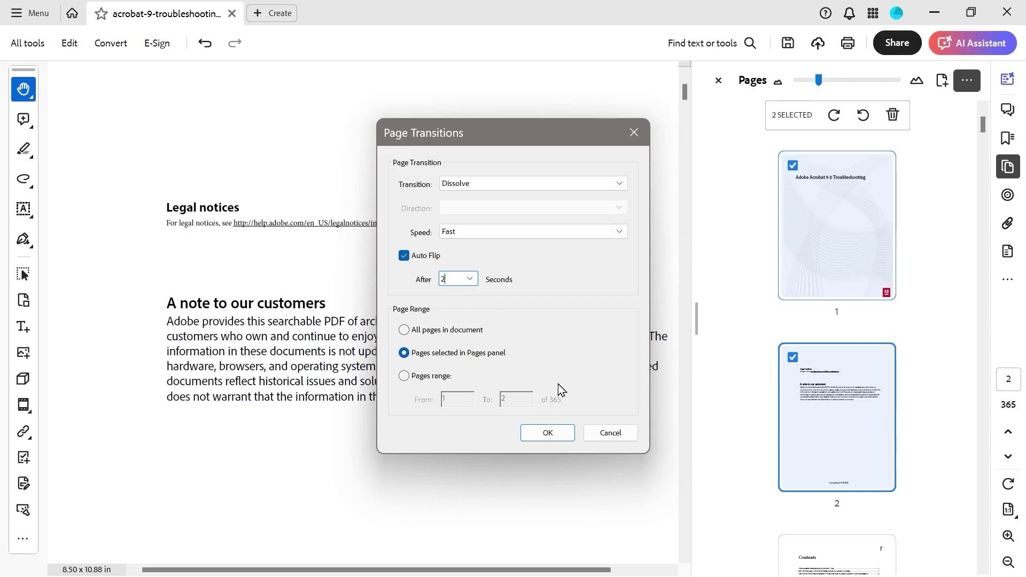
click(548, 433)
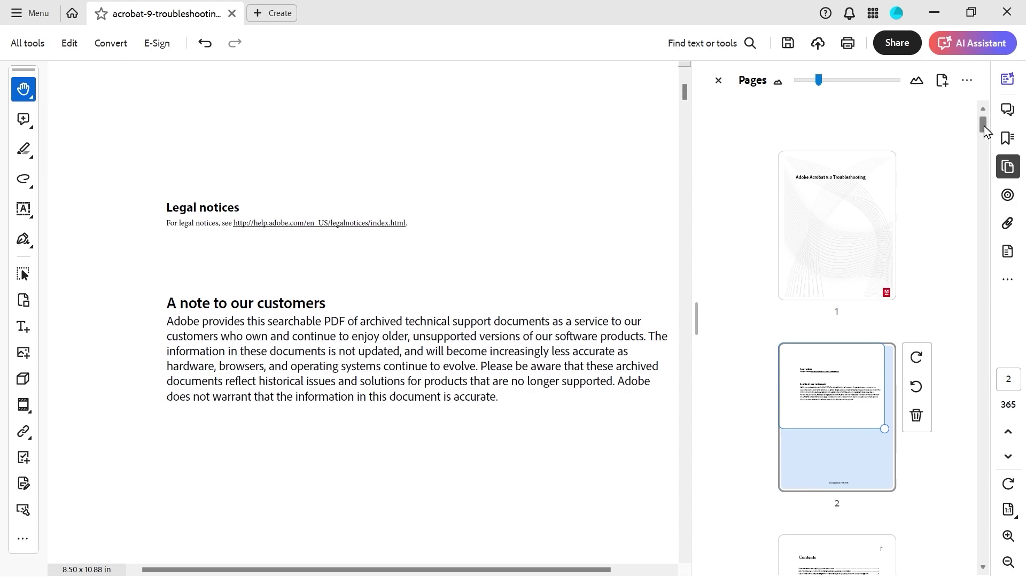
Select the thumbnails of pages 3 through 13 and open their page transition settings.
scroll(984, 133, down, 3)
scroll(984, 133, up, 3)
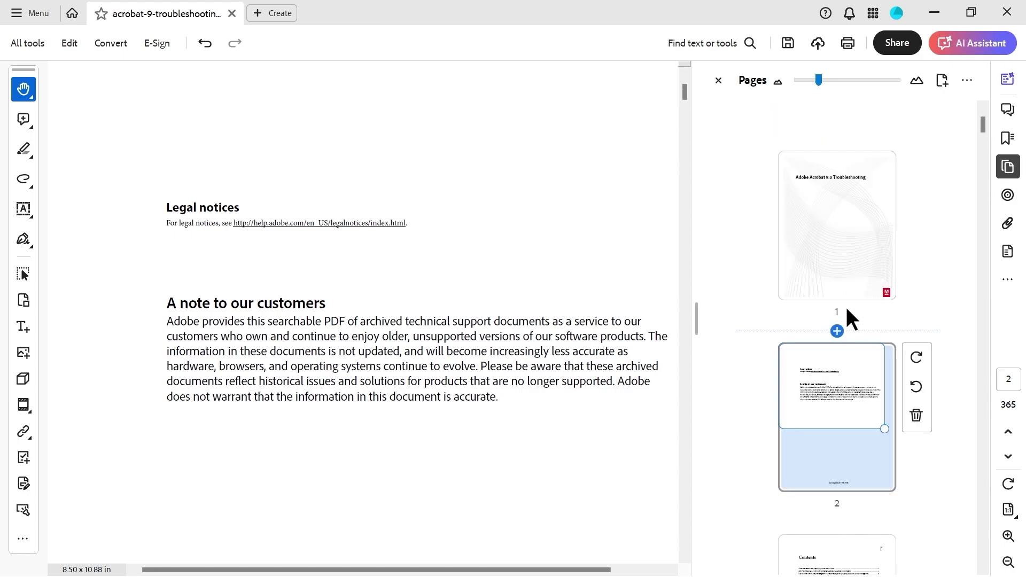
scroll(845, 307, down, 5)
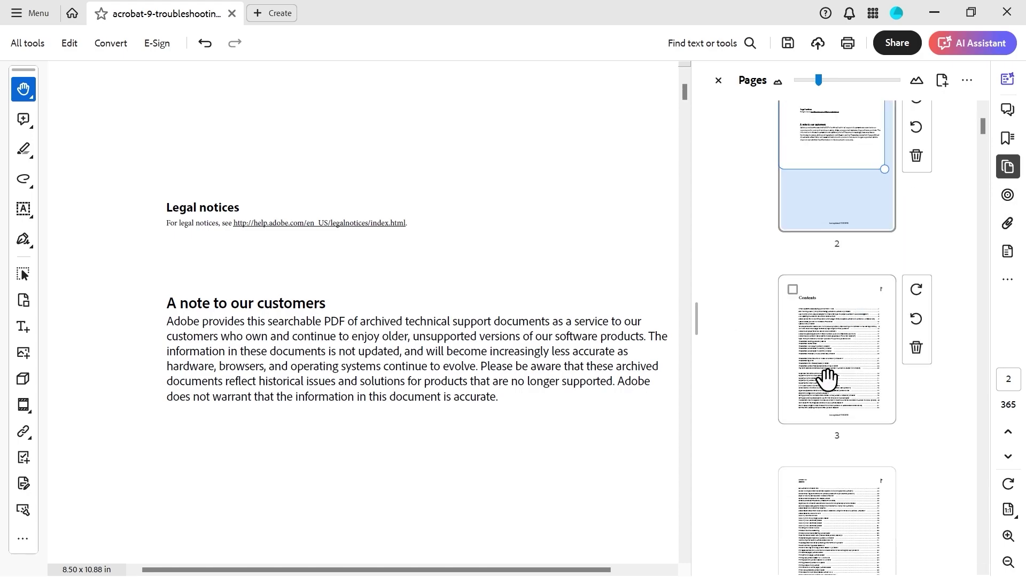
click(827, 379)
drag(981, 128, 982, 141)
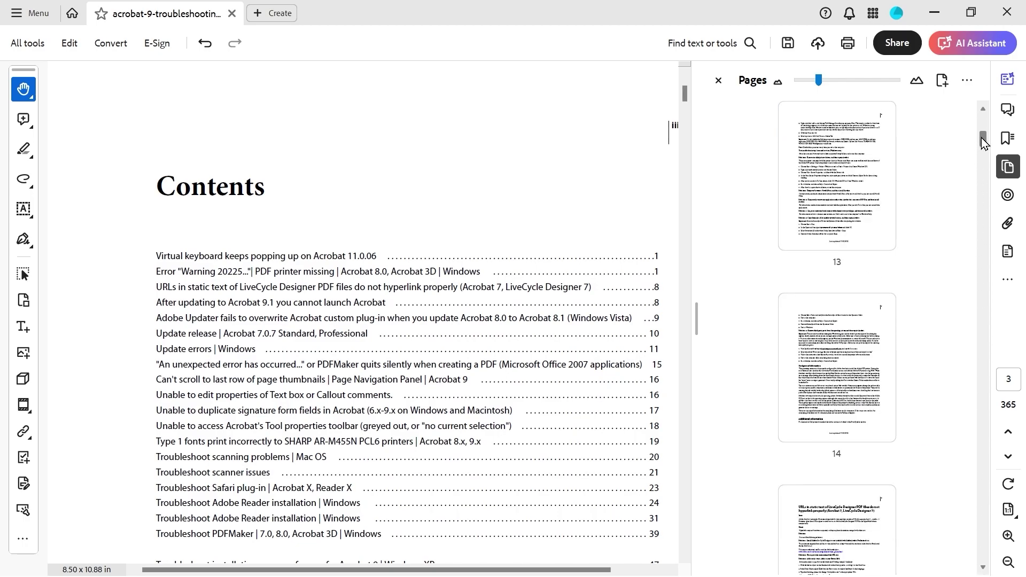
shift+click(834, 232)
right_click(842, 251)
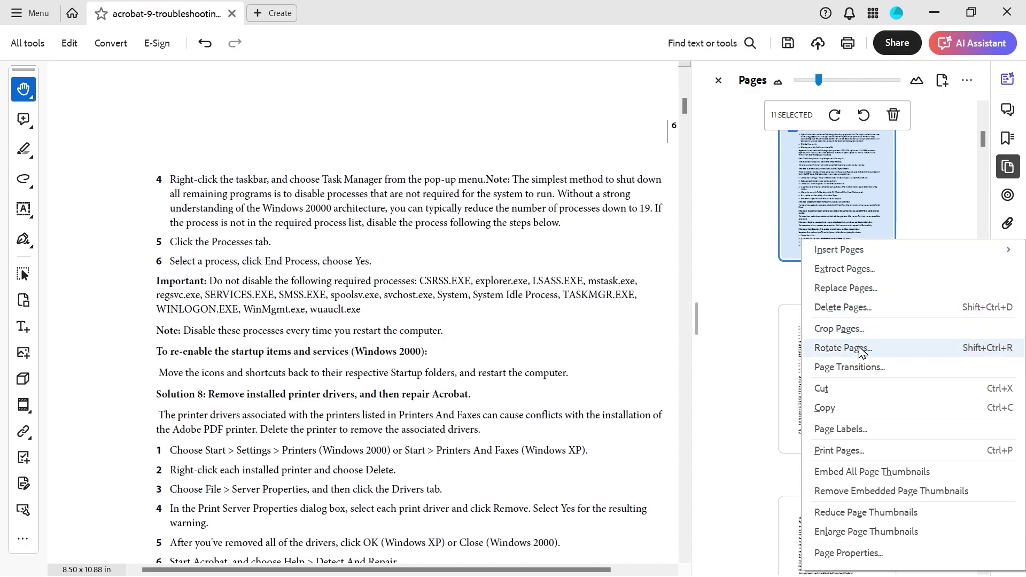
click(845, 368)
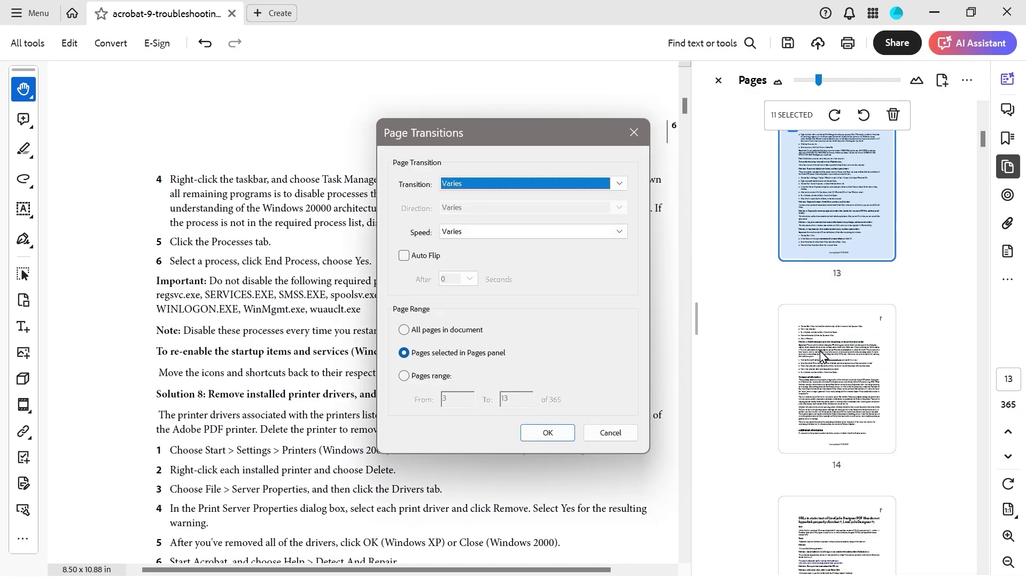
Give the selected pages a Zoom In transition with Auto Flip after 1 second and apply it.
click(542, 183)
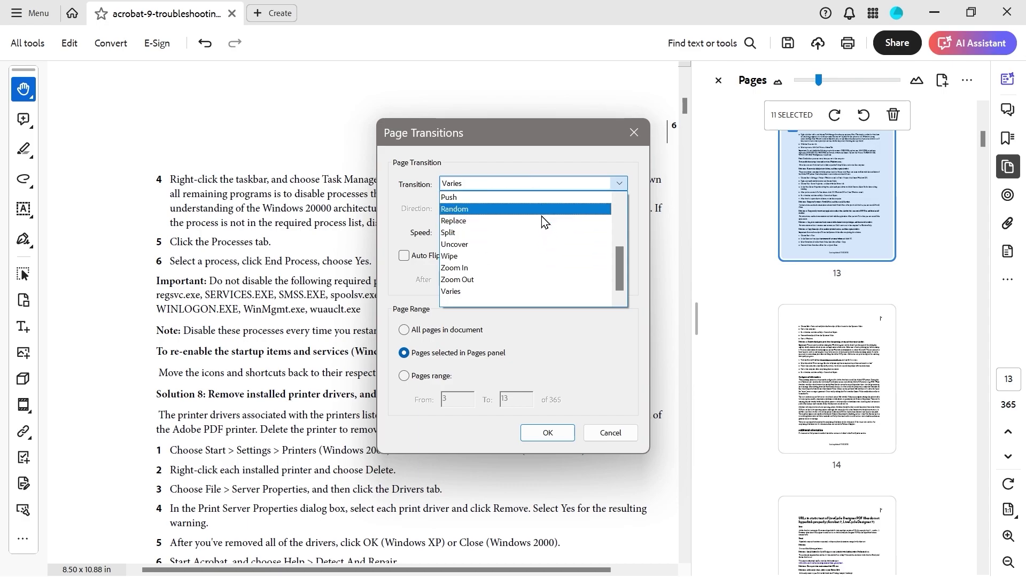
click(503, 267)
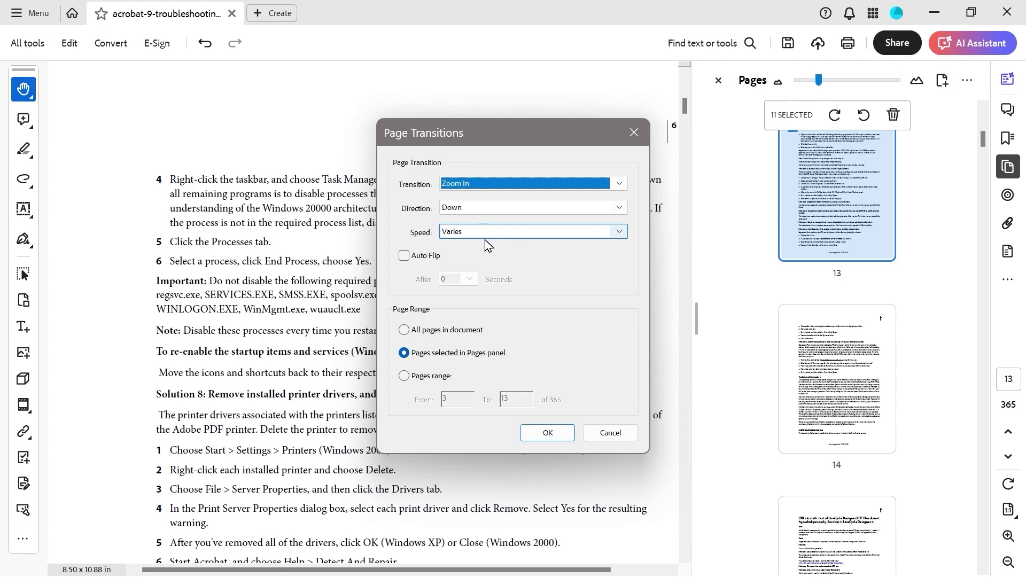
click(404, 255)
click(469, 278)
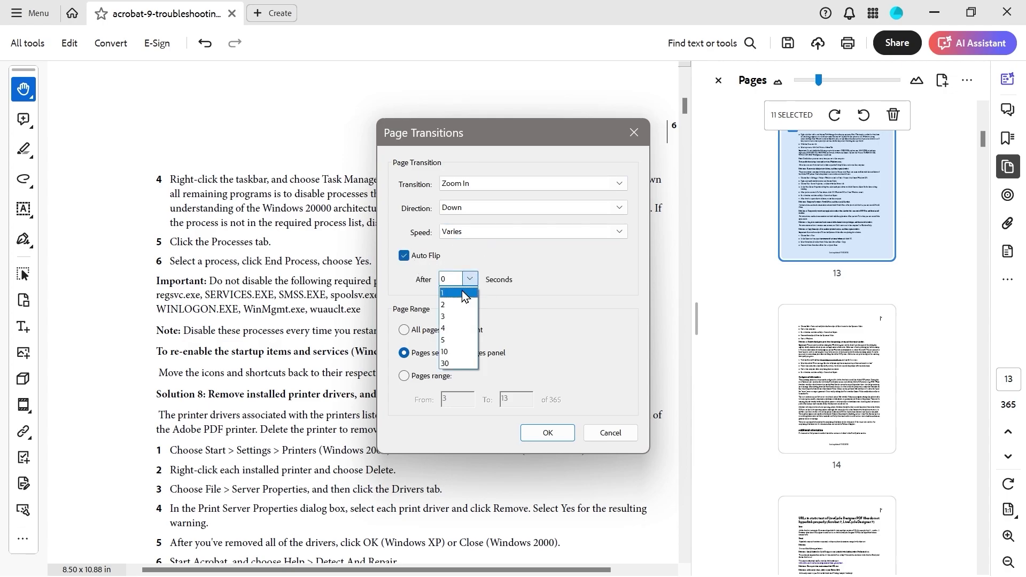
click(462, 295)
click(545, 433)
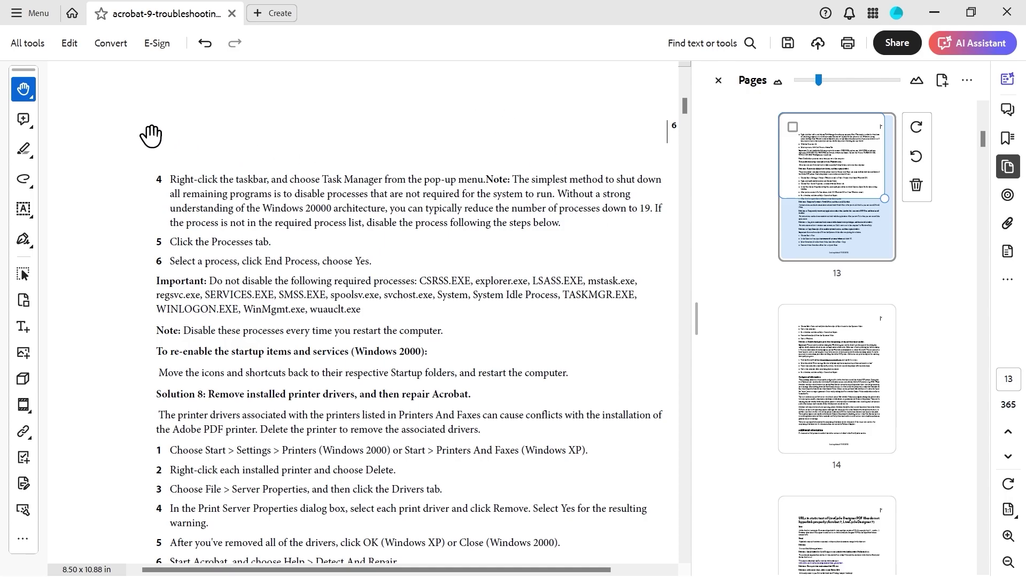
Close the page thumbnails, preview the transitions in full screen mode from page 13, and exit full screen.
mouse_move(822, 108)
click(719, 80)
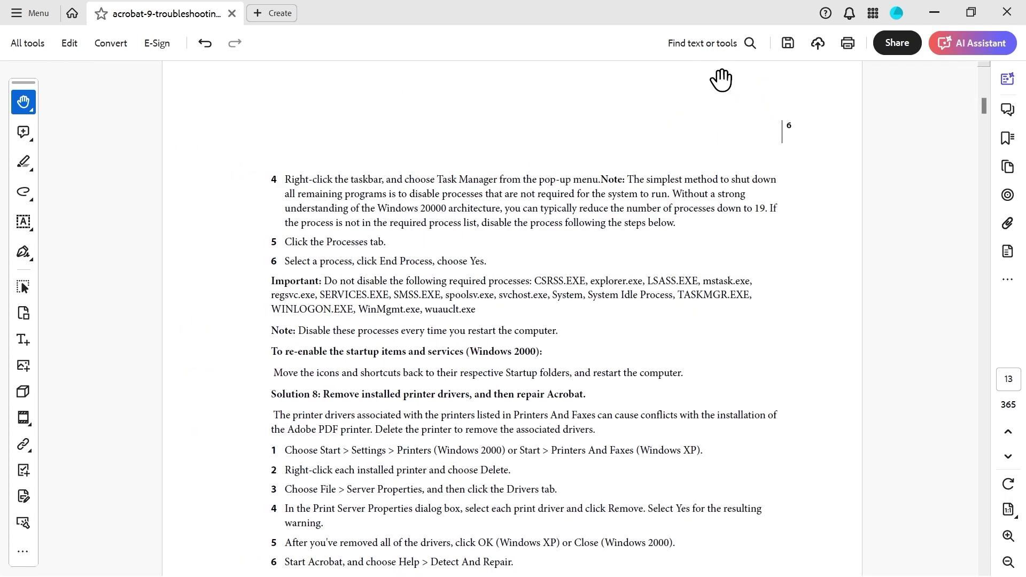
key(ctrl+l)
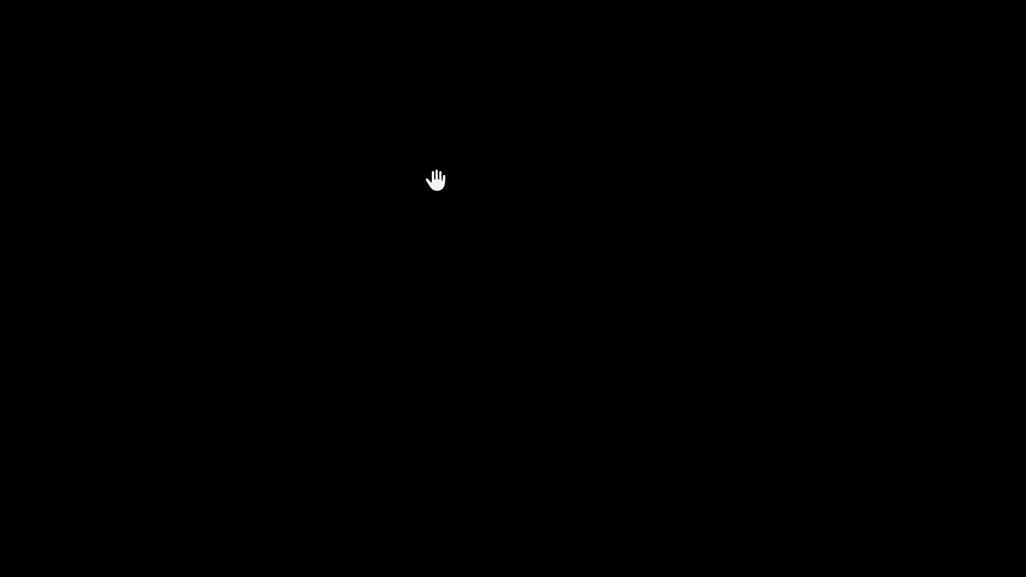
scroll(437, 180, down, 1)
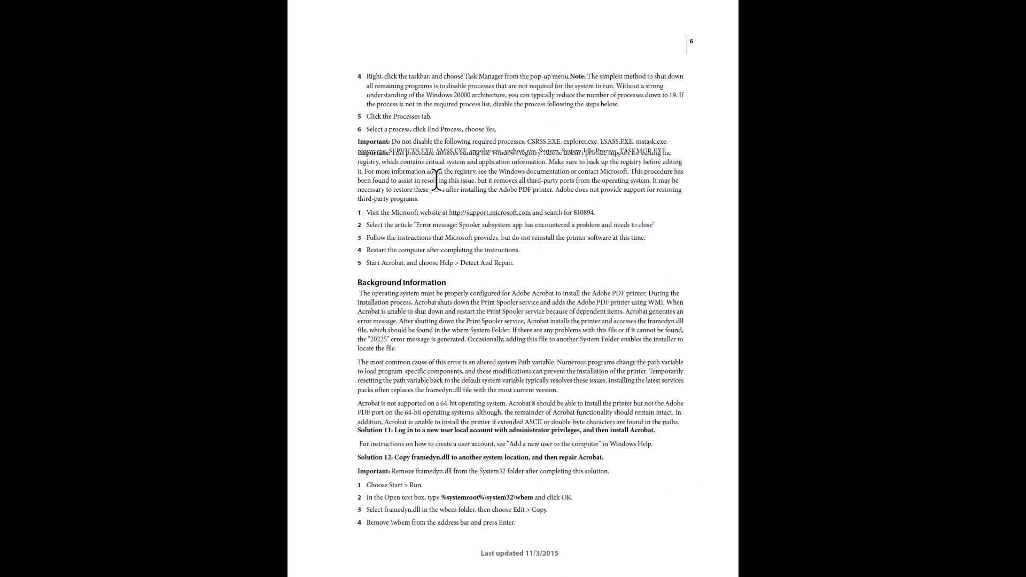
scroll(436, 180, up, 1)
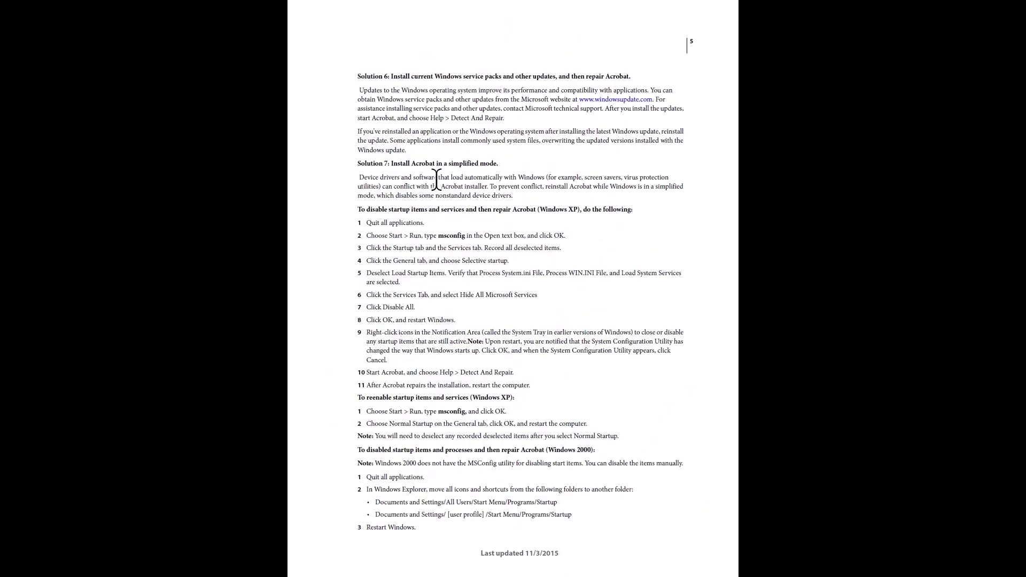
key(Escape)
Return to page 1 and preview the document in full screen mode, advancing from the cover to page 2.
scroll(435, 201, down, 5)
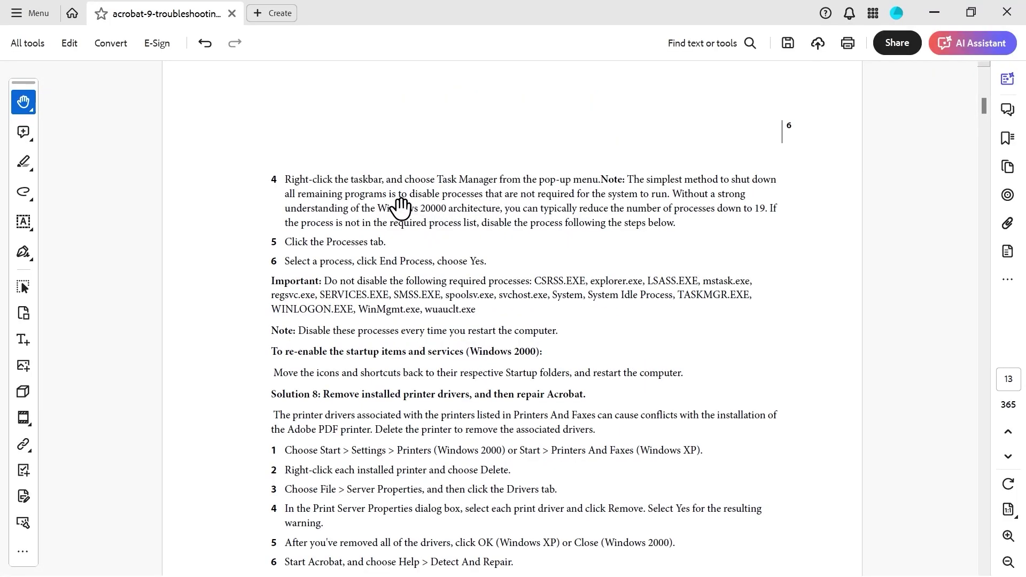
scroll(401, 209, up, 20)
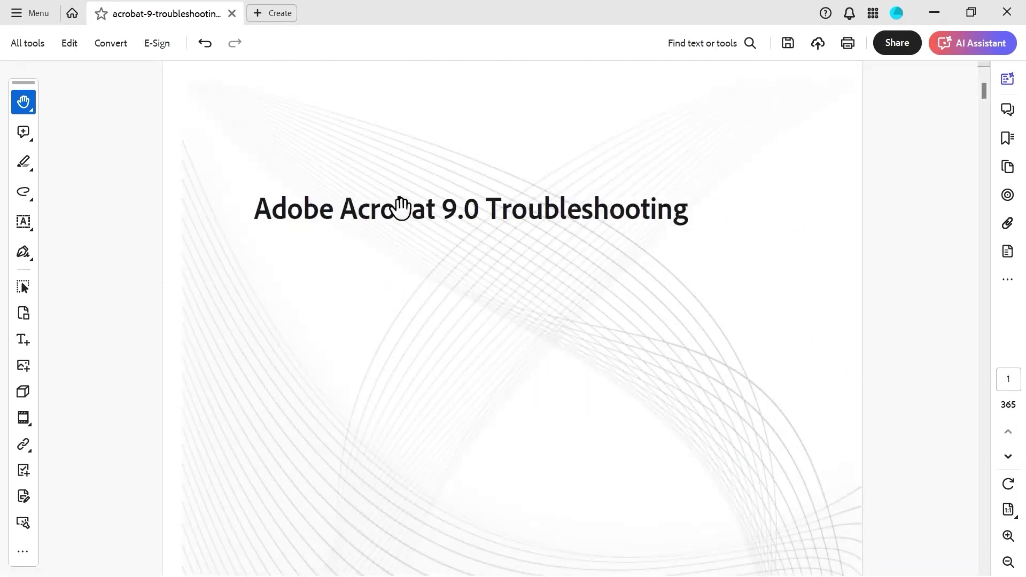
key(ctrl+l)
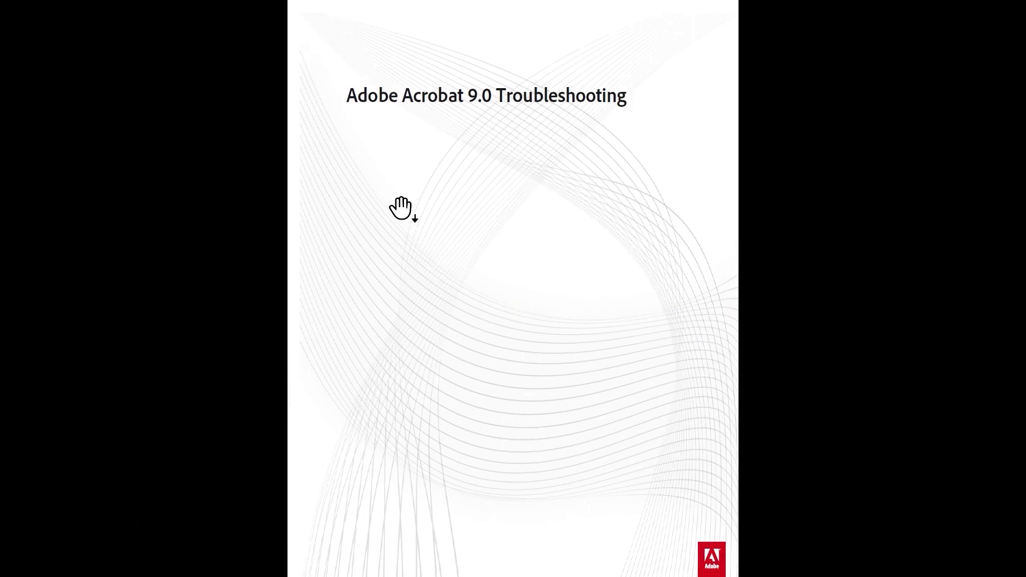
click(299, 175)
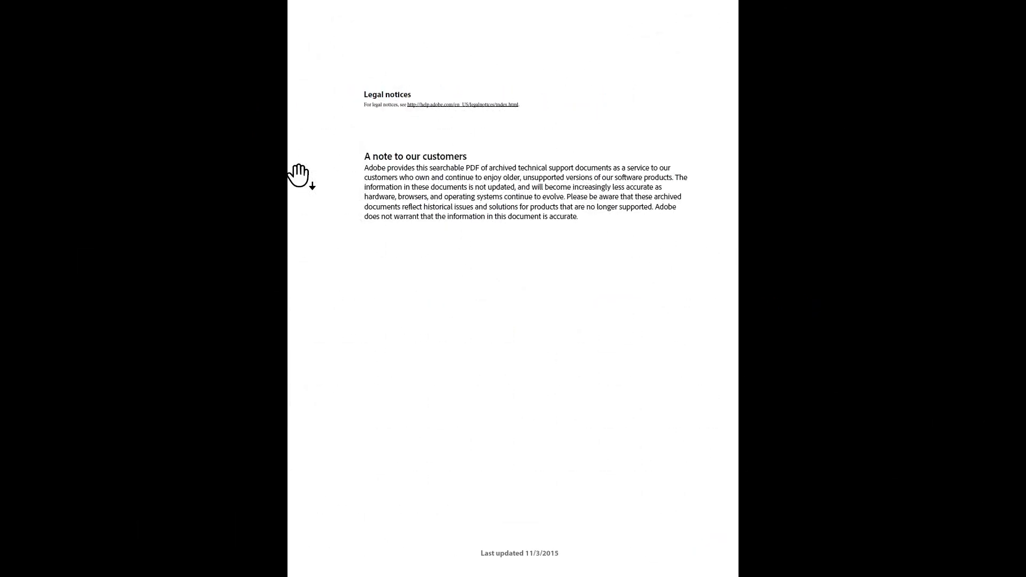